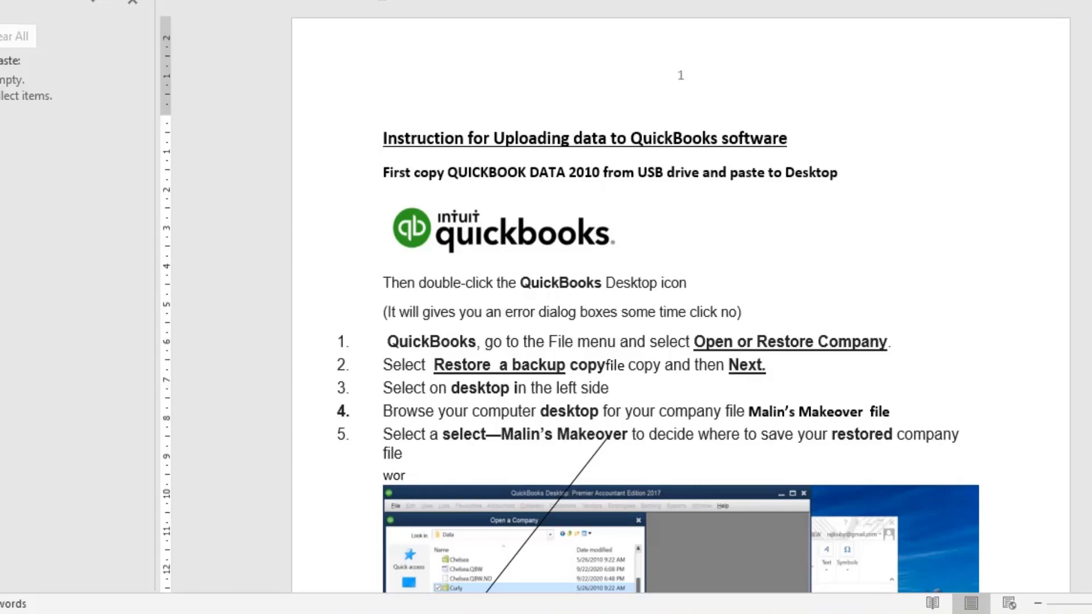
Switch to QuickBooks Desktop and start the Open or Restore Company wizard
key(alt+Tab)
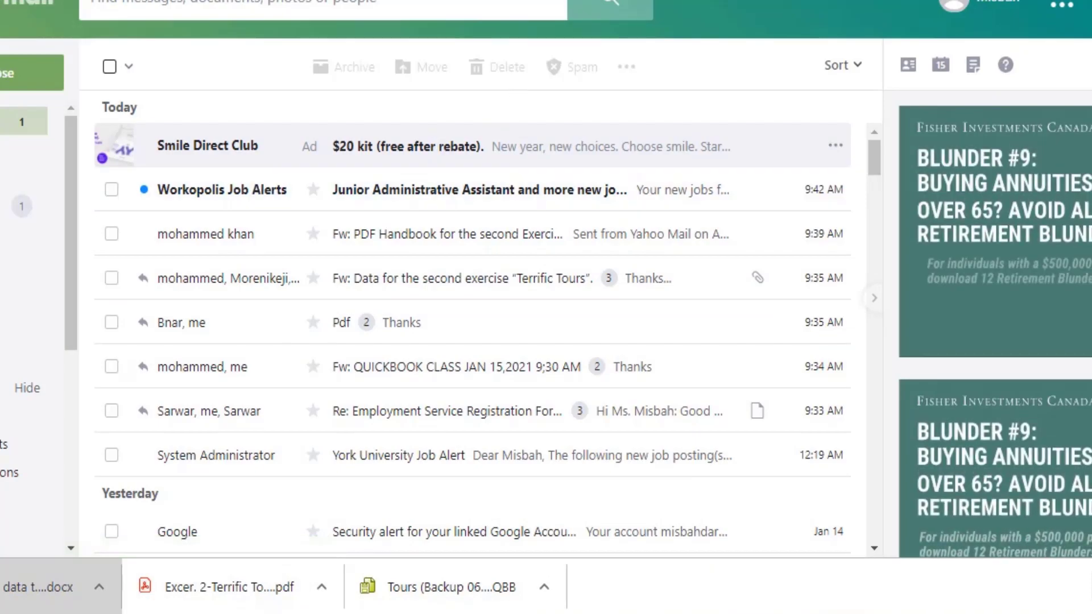
key(alt+Tab)
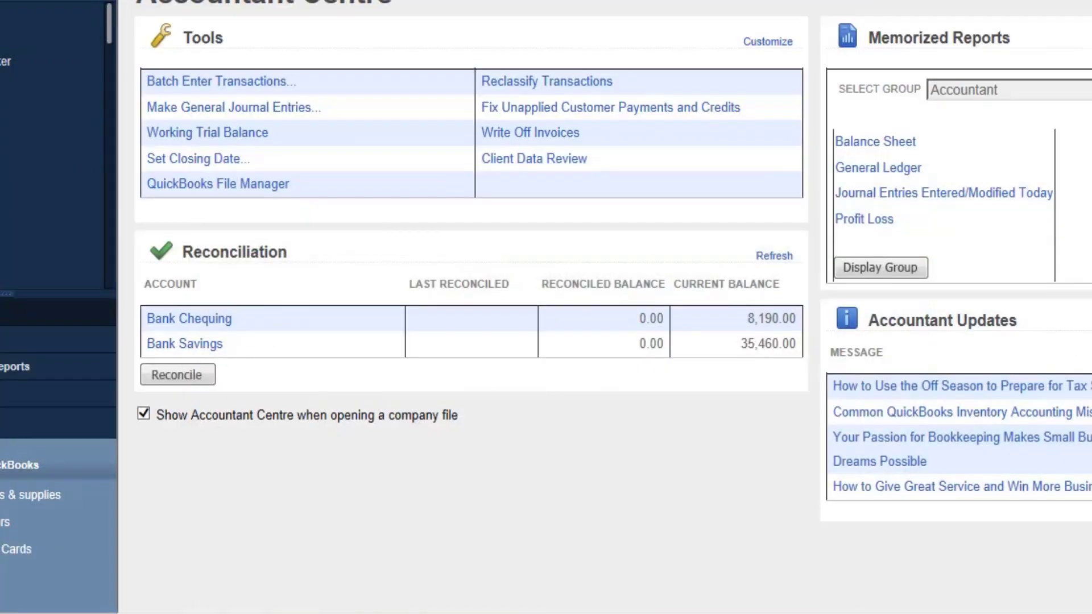
key(alt+f)
key(Down)
key(Down)
key(Down)
key(Down)
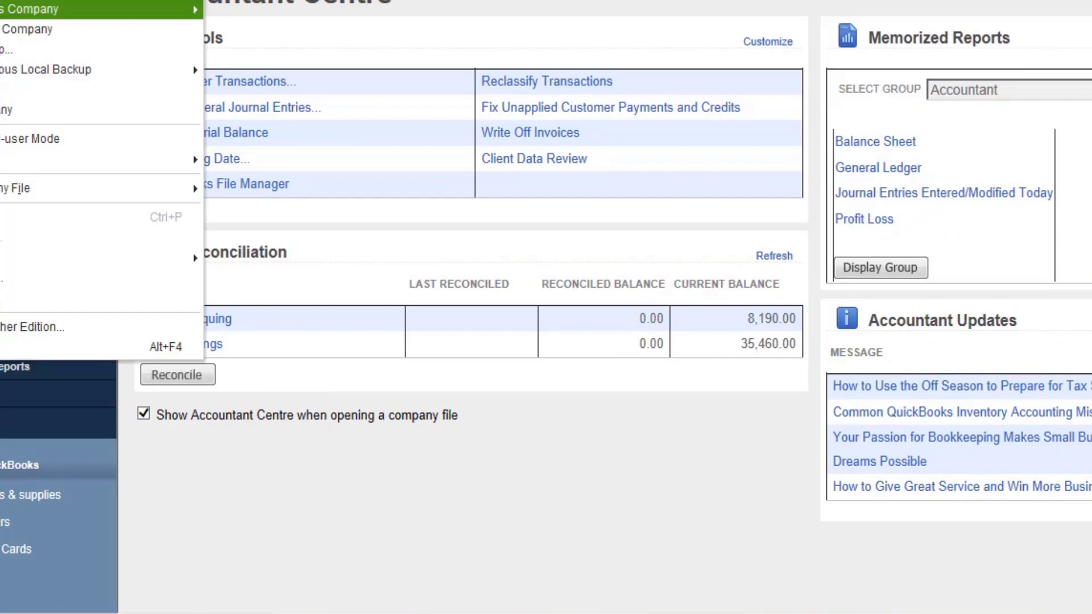
key(Right)
key(Up)
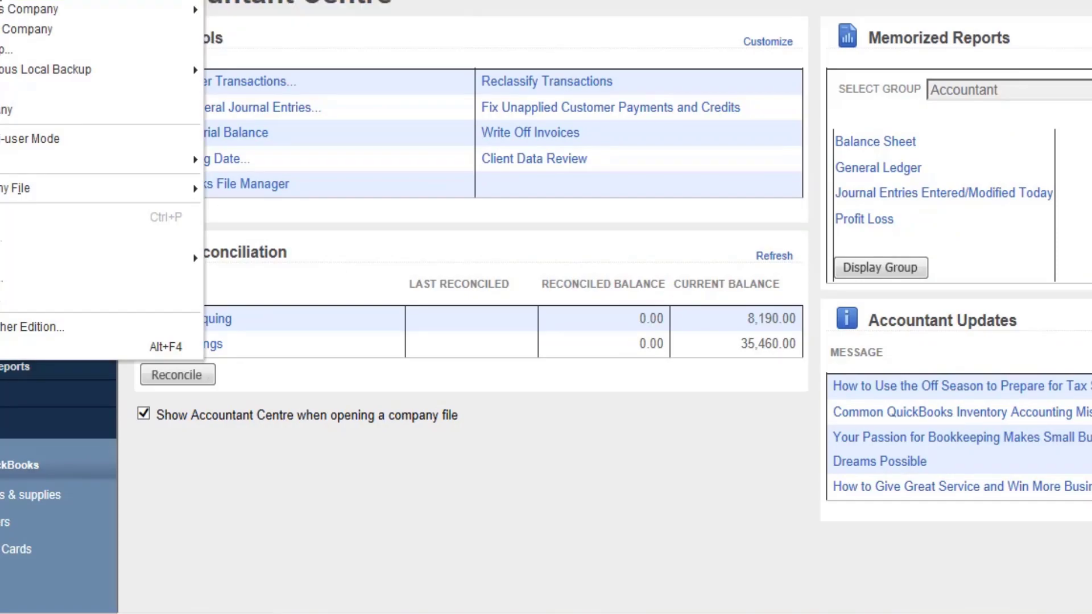
key(Return)
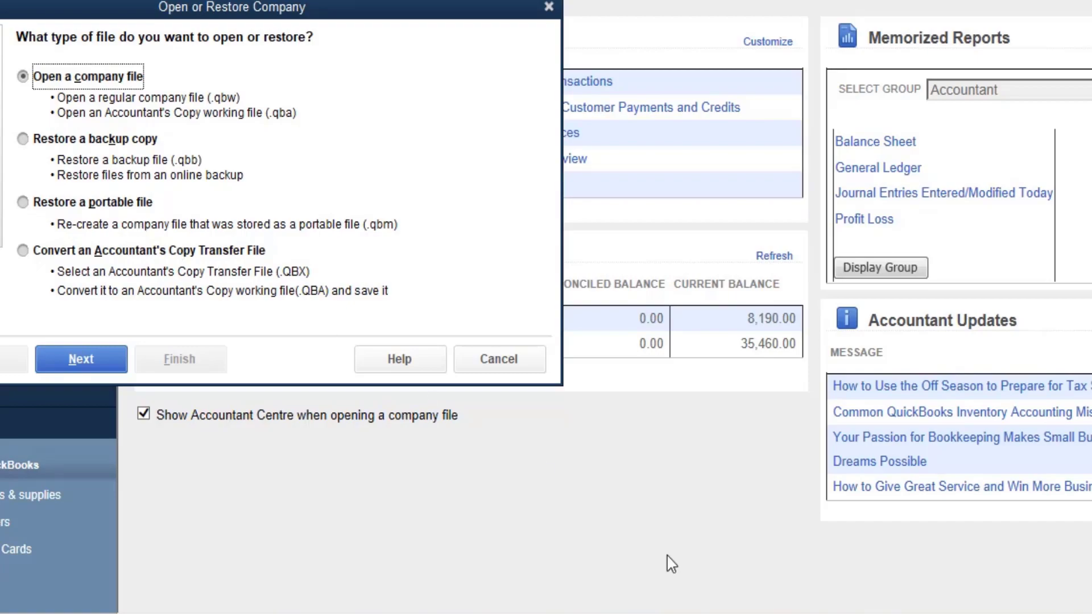
Choose to restore a backup copy from a local backup and proceed to selecting the backup file
click(67, 139)
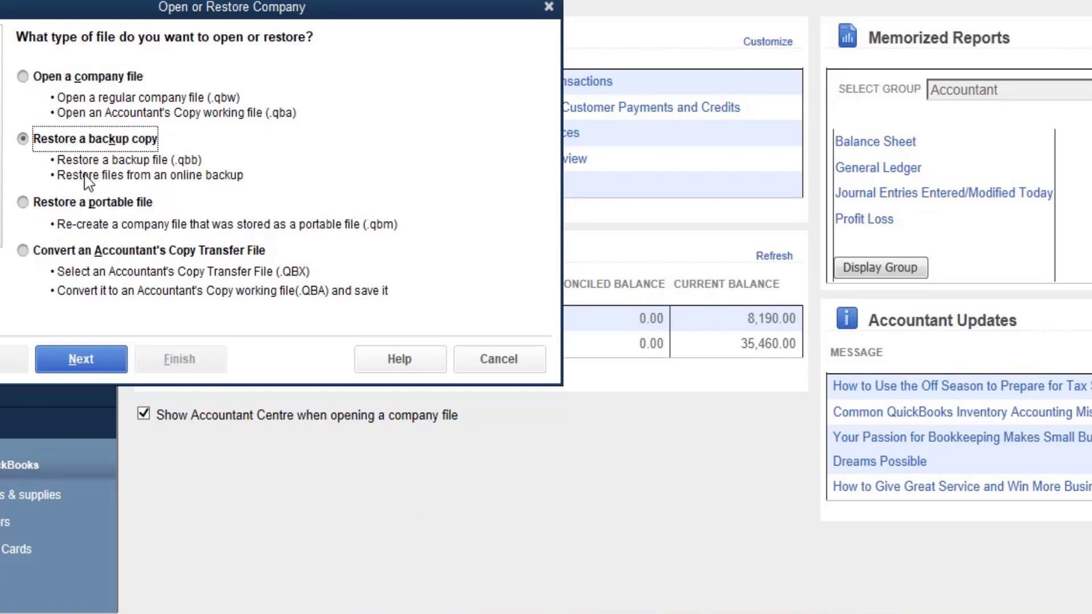
click(88, 371)
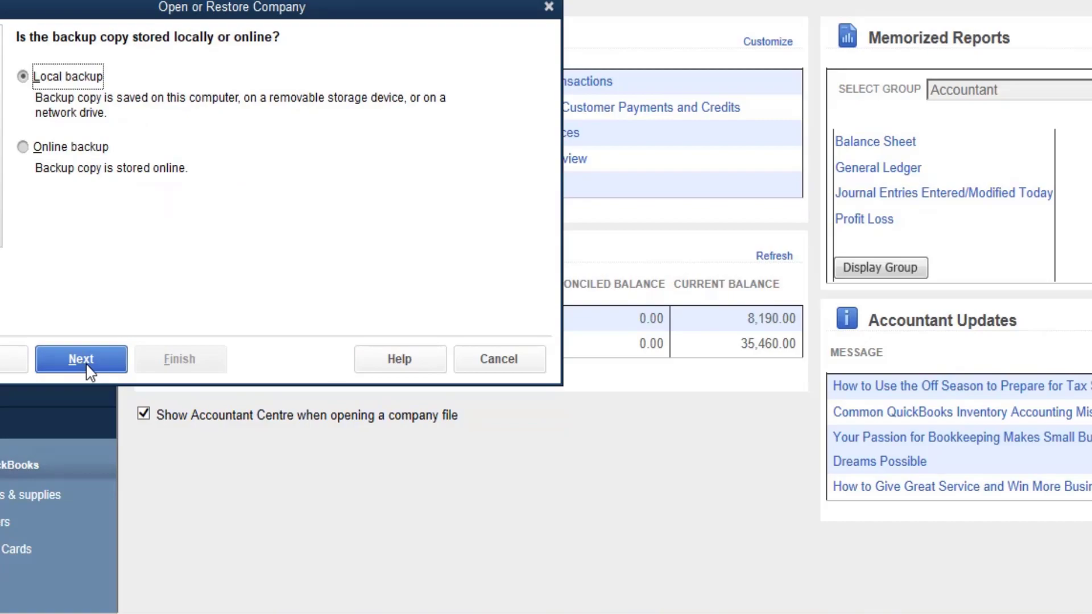
click(81, 359)
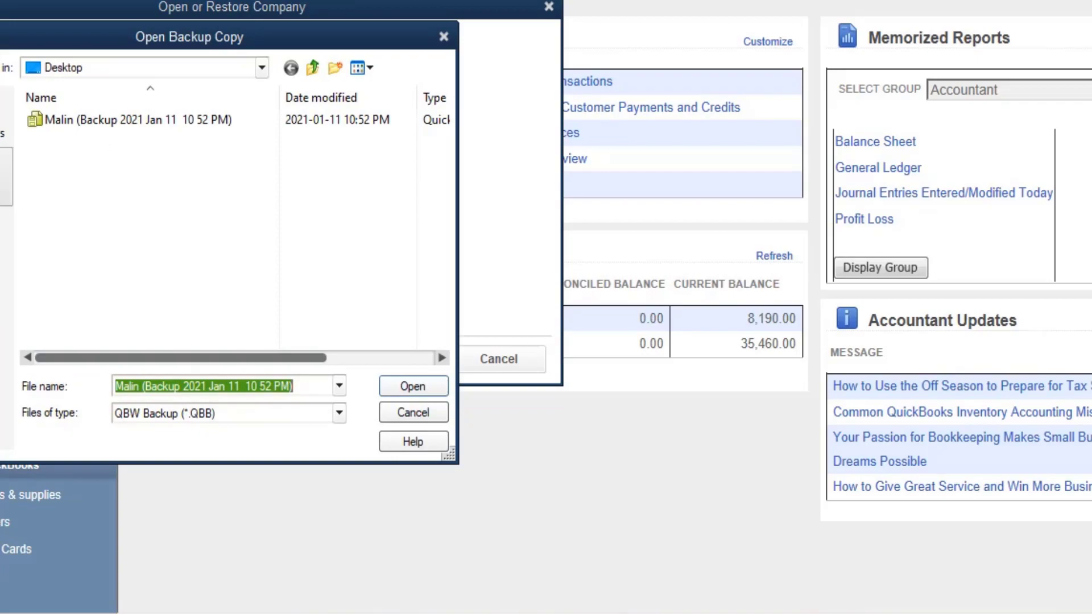
Select the backup Tours (Backup 06 Mar 2018 04 02 PM) from Downloads and proceed to choosing the restore location
click(5, 297)
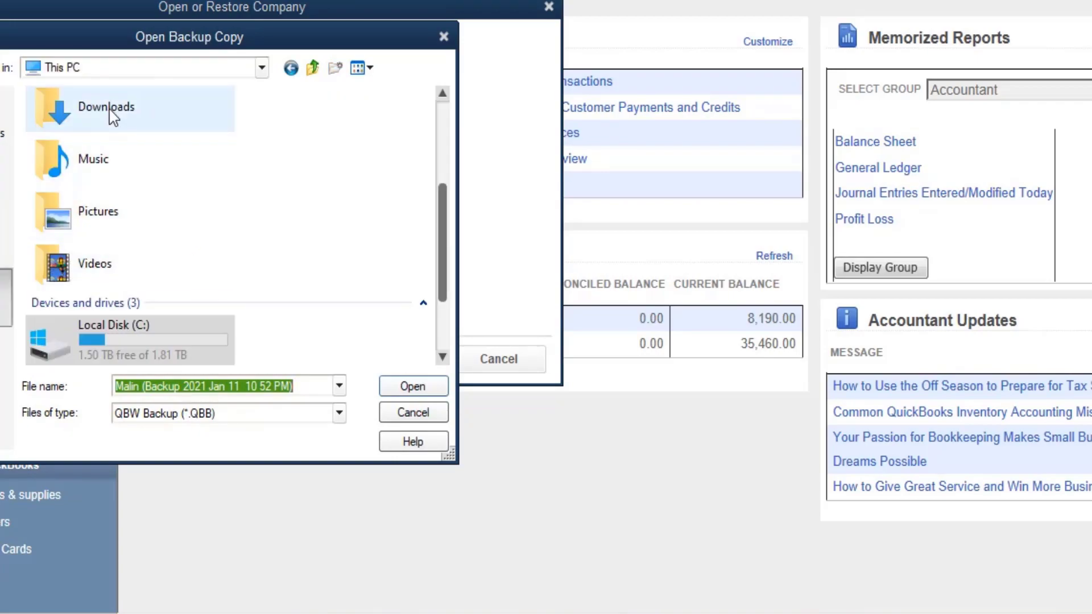
double_click(178, 110)
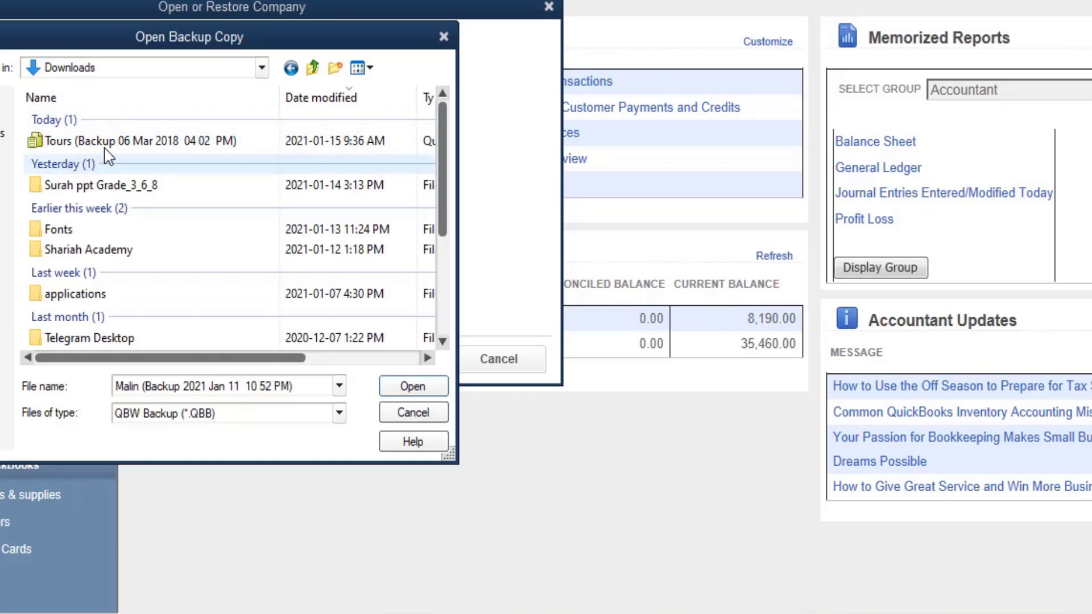
double_click(131, 142)
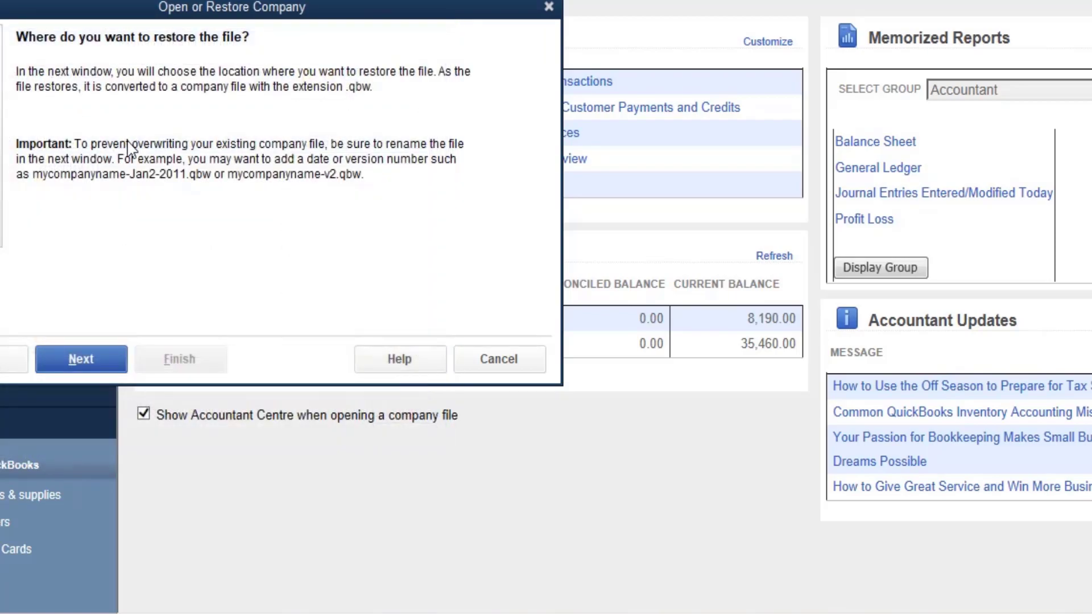
click(81, 359)
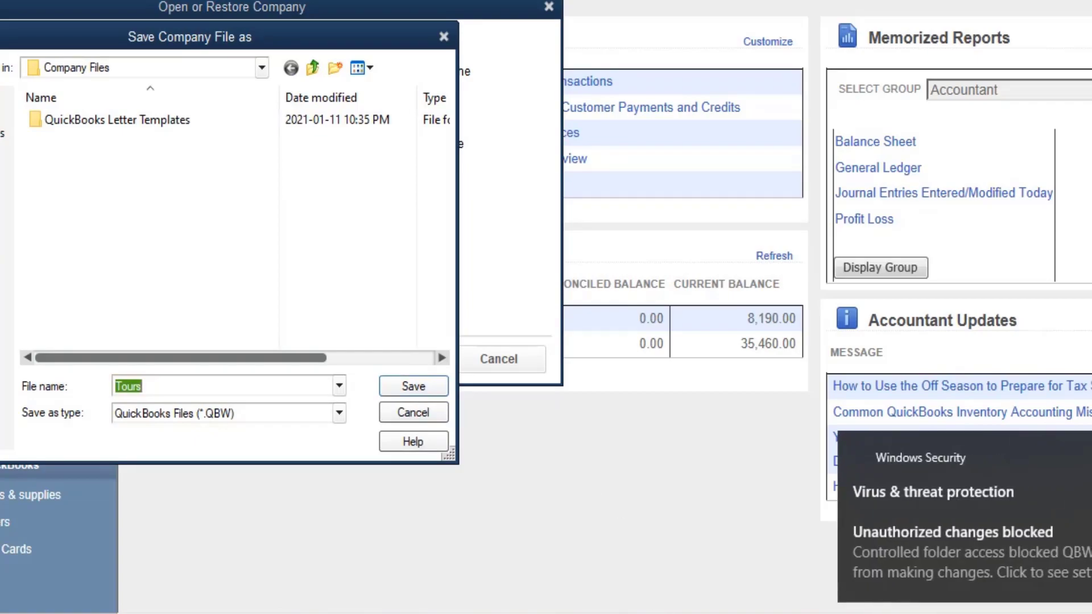
View the shared company file in the Zoom meeting and return to the QuickBooks save dialog
mouse_move(739, 612)
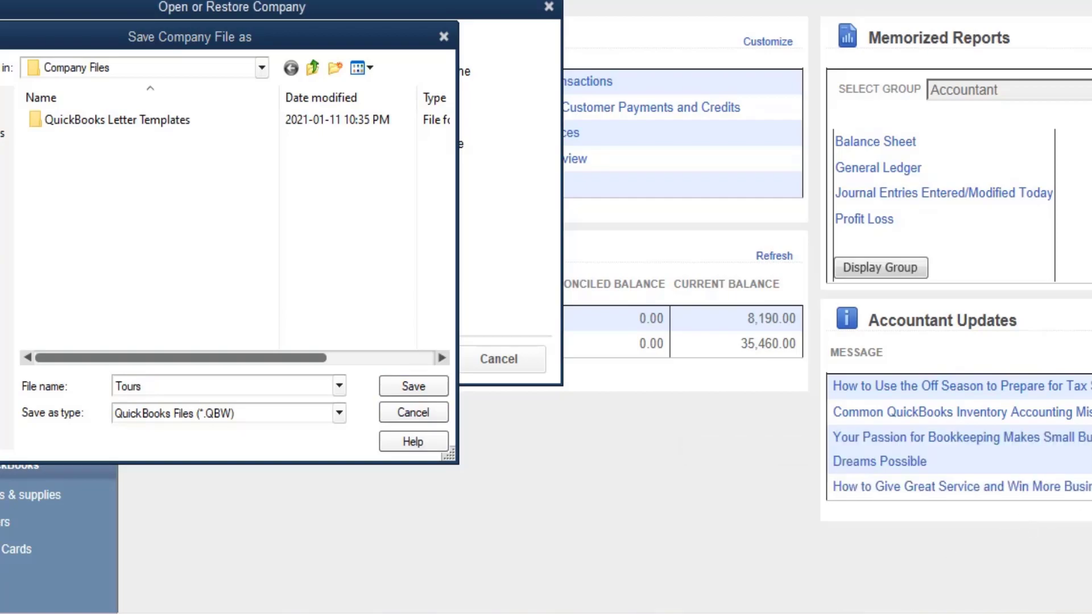
click(899, 576)
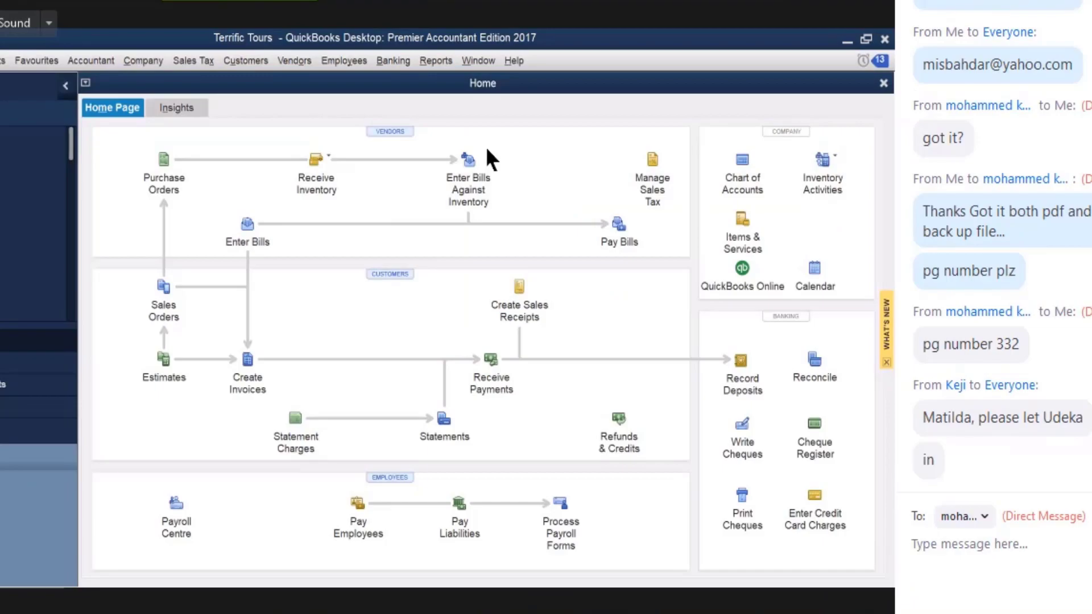
key(alt+Tab)
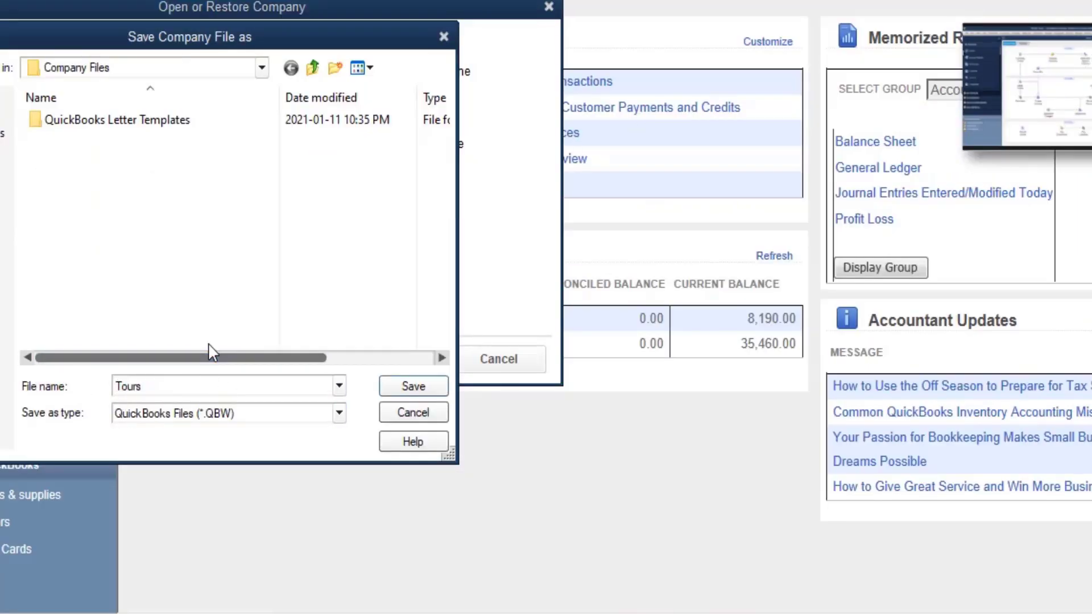
Name the restored company file Terrific Tours and try to save it in the Company Files folder
text(Terrifu)
text(c)
key(BackSpace)
key(BackSpace)
key(BackSpace)
text(ic)
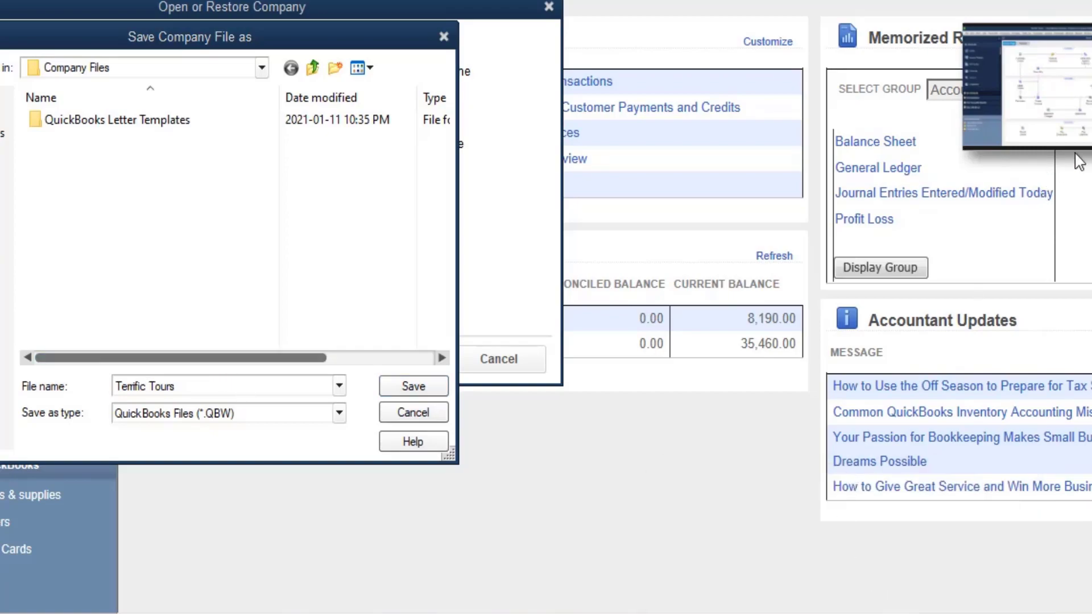
mouse_move(1081, 136)
click(419, 391)
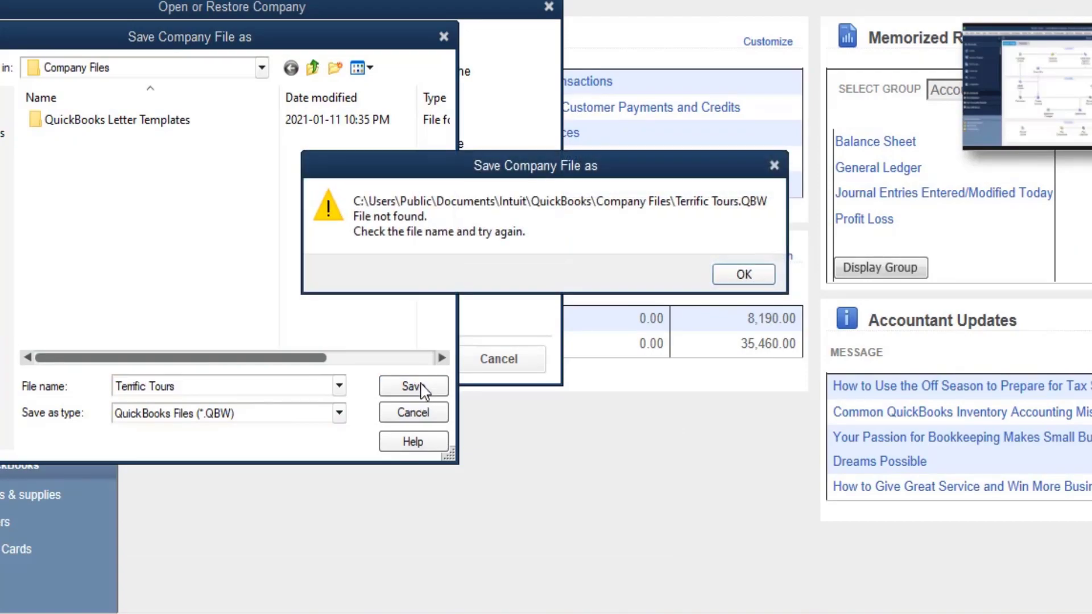
click(743, 274)
Copy the file name Terrific Tours and try once more to save the company file in Company Files
click(192, 381)
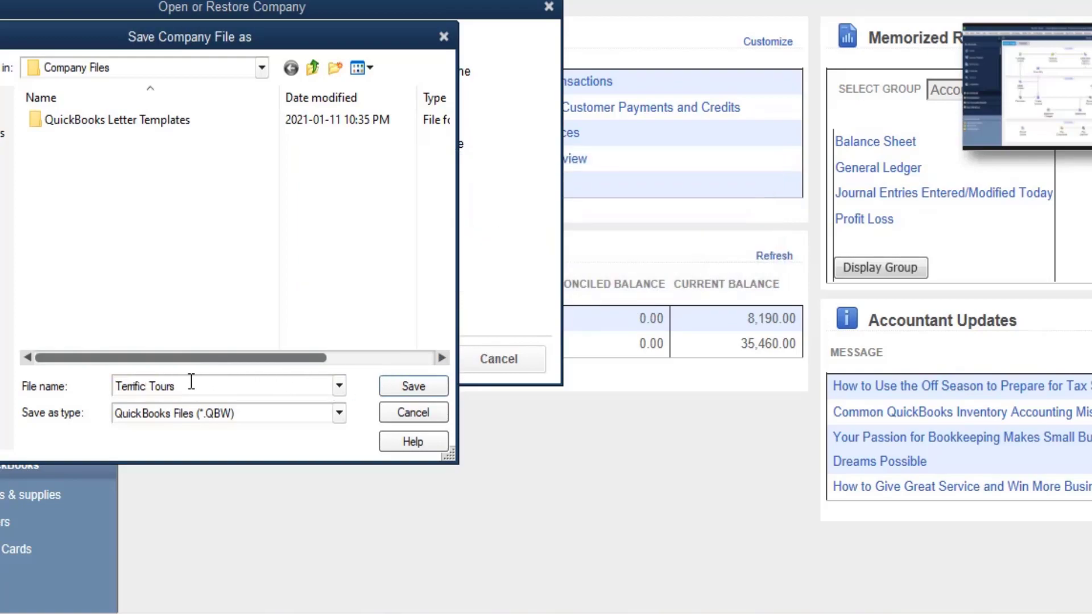
drag(191, 382, 93, 380)
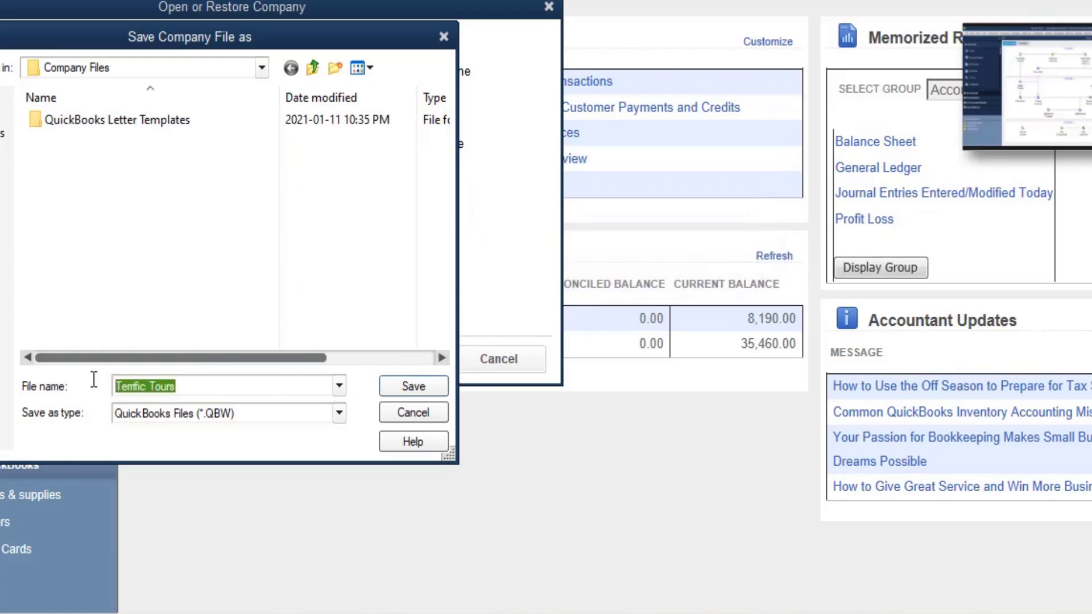
right_click(134, 386)
click(169, 448)
click(414, 394)
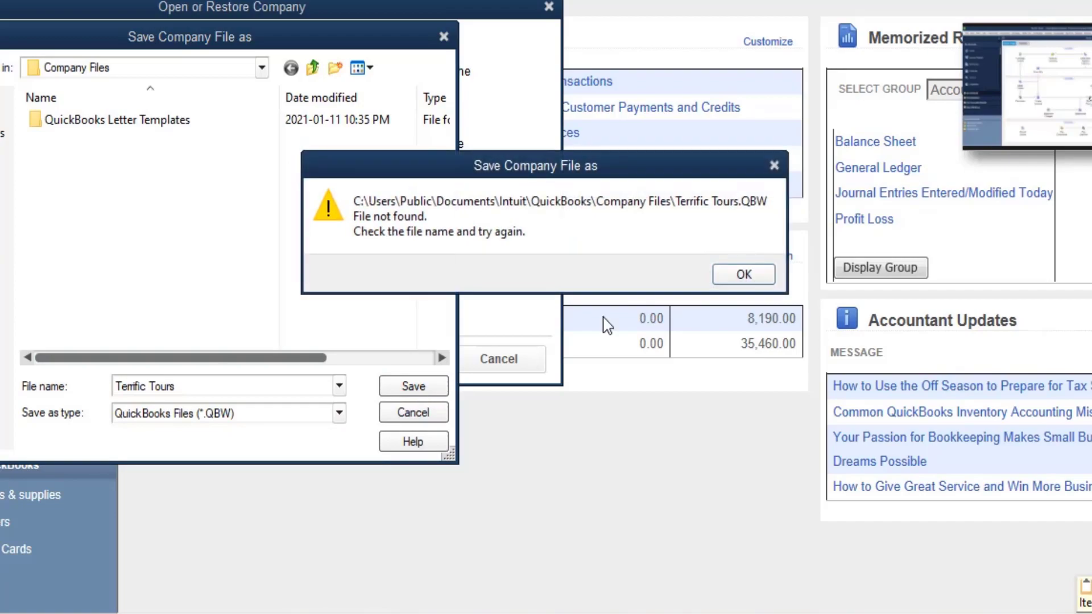
click(771, 279)
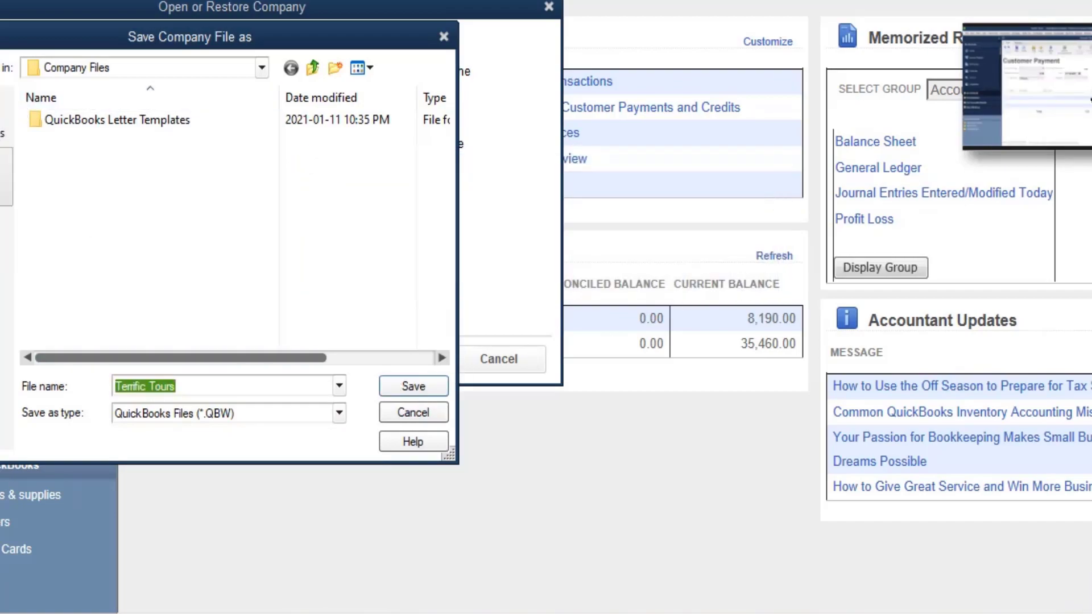
Save the restored company file as Terrific Tours in the Downloads folder
click(6, 296)
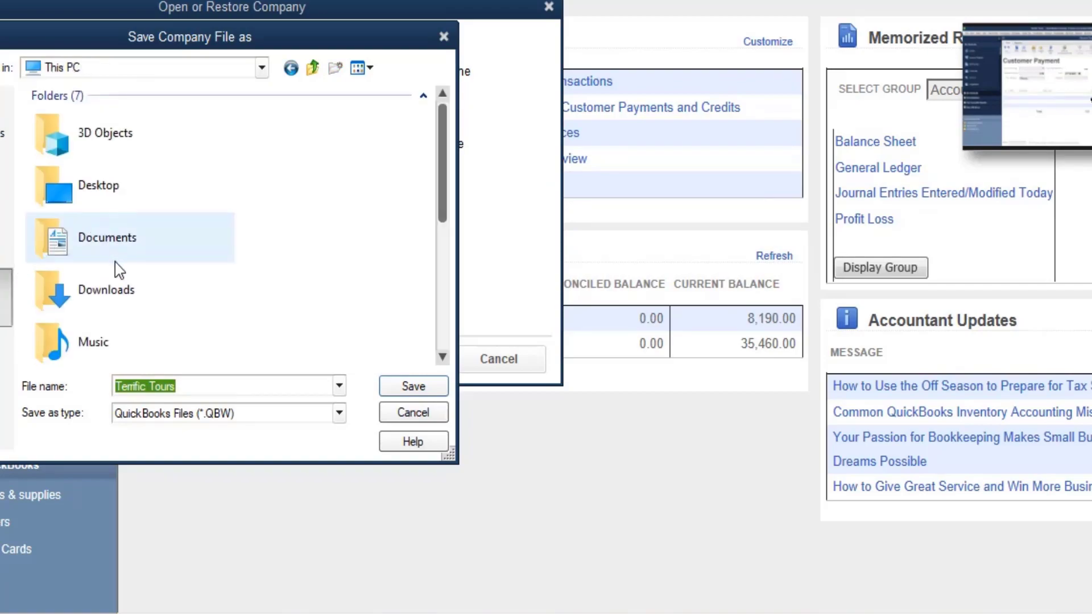
double_click(114, 291)
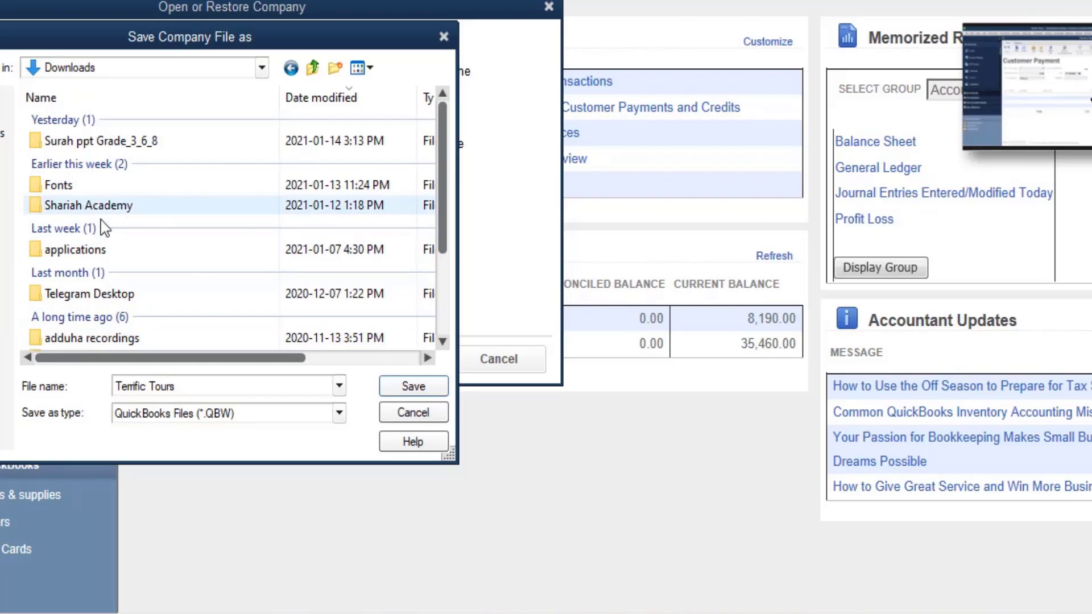
click(425, 391)
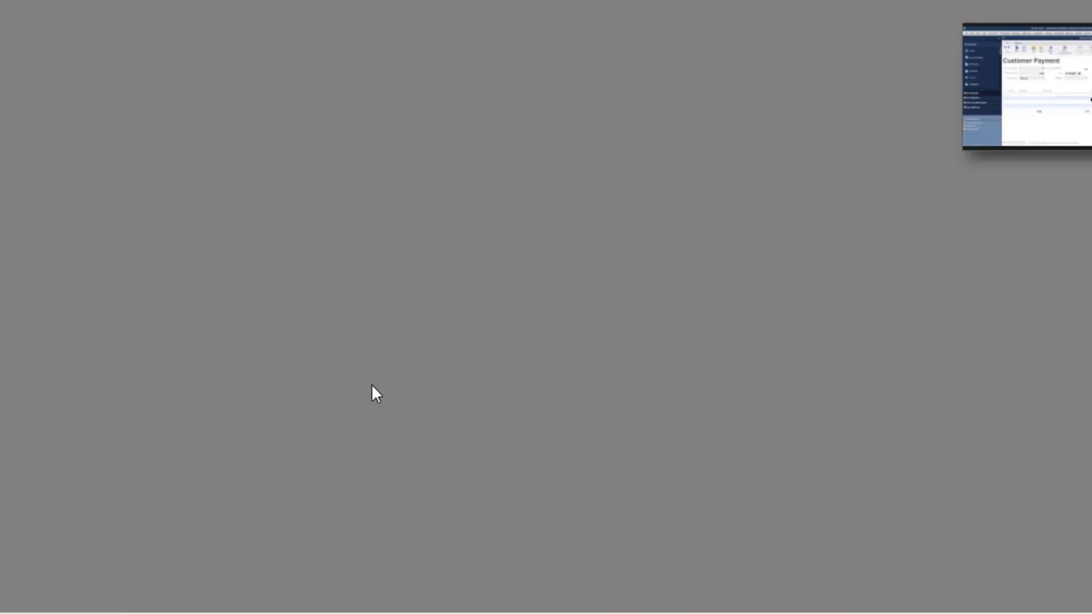
Acknowledge the company file update and confirm updating it to the new QuickBooks version
double_click(1080, 139)
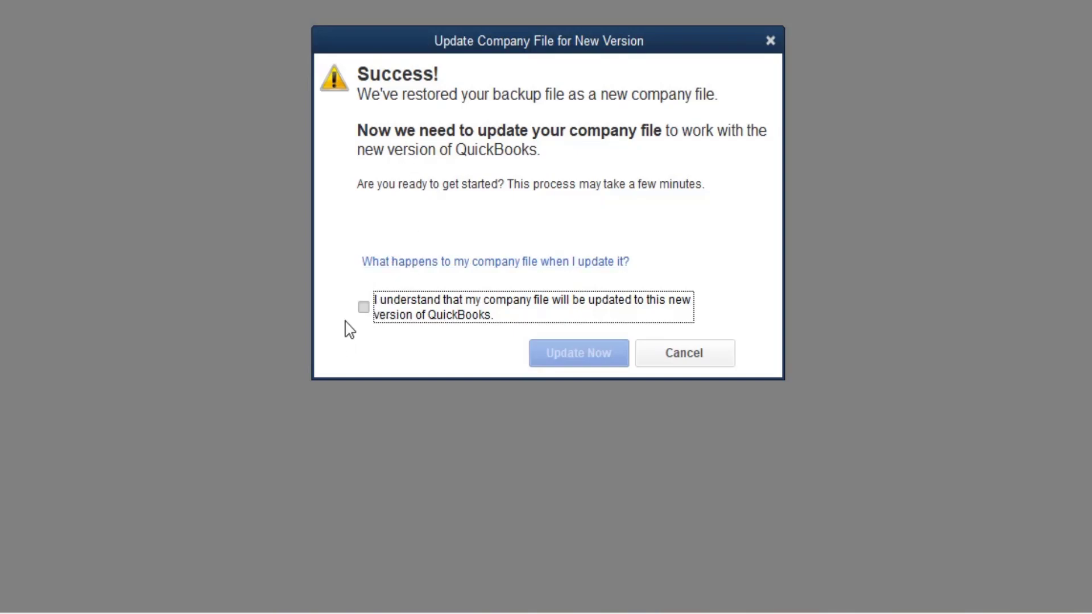
click(363, 307)
click(589, 357)
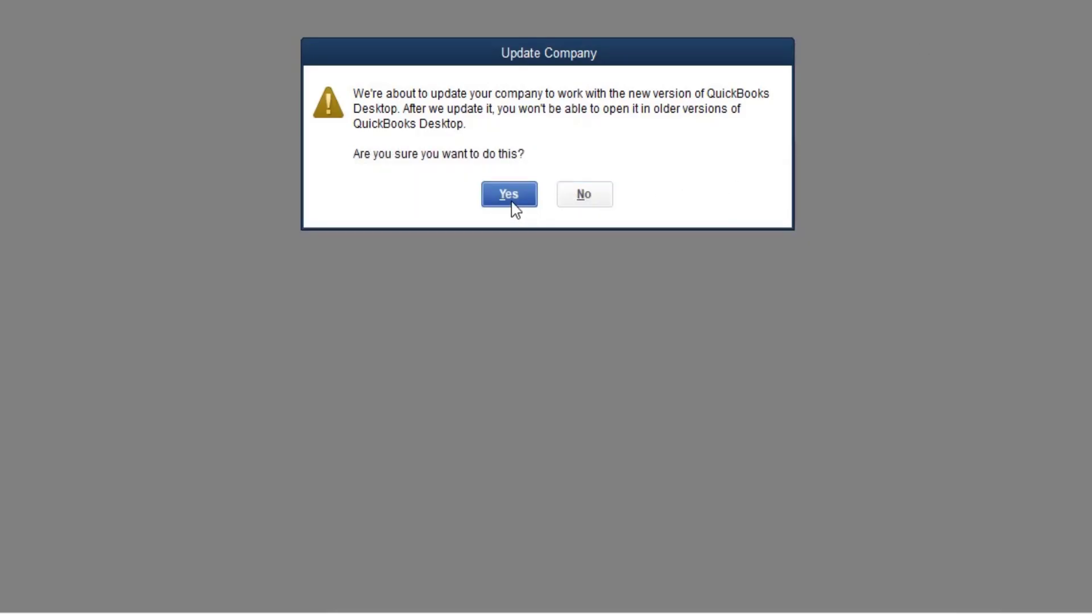
click(511, 199)
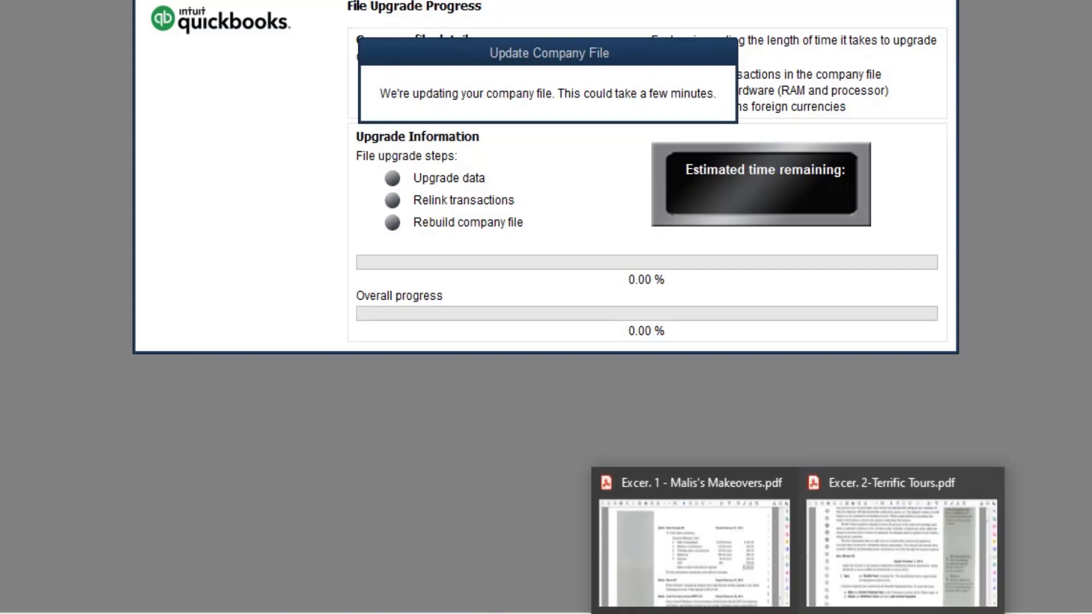
Switch to the Zoom meeting and set the chat recipient to Everyone
mouse_move(843, 613)
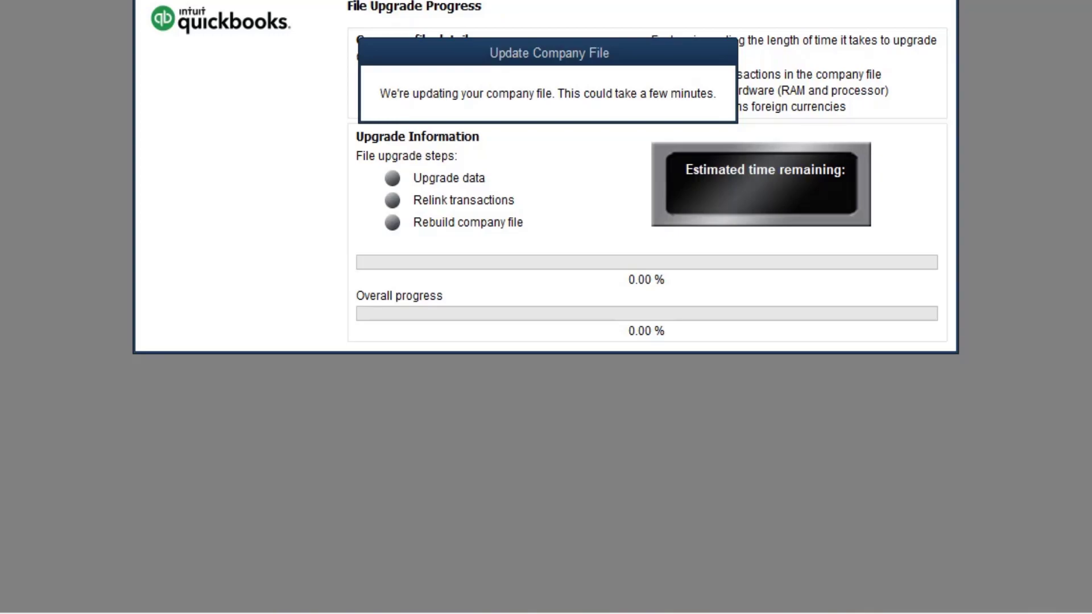
mouse_move(753, 612)
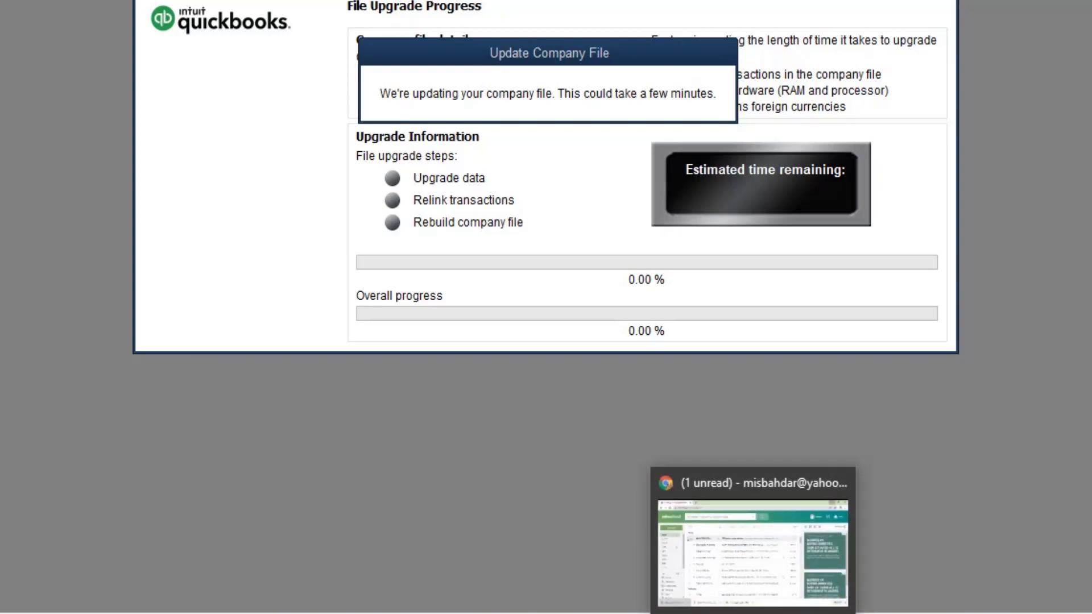
mouse_move(798, 612)
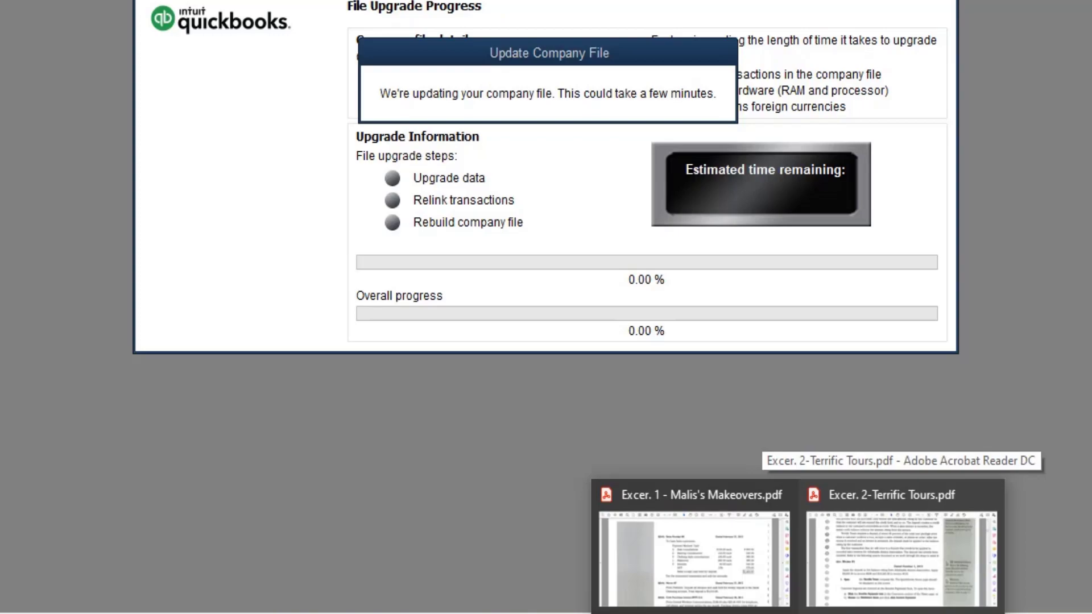
mouse_move(933, 612)
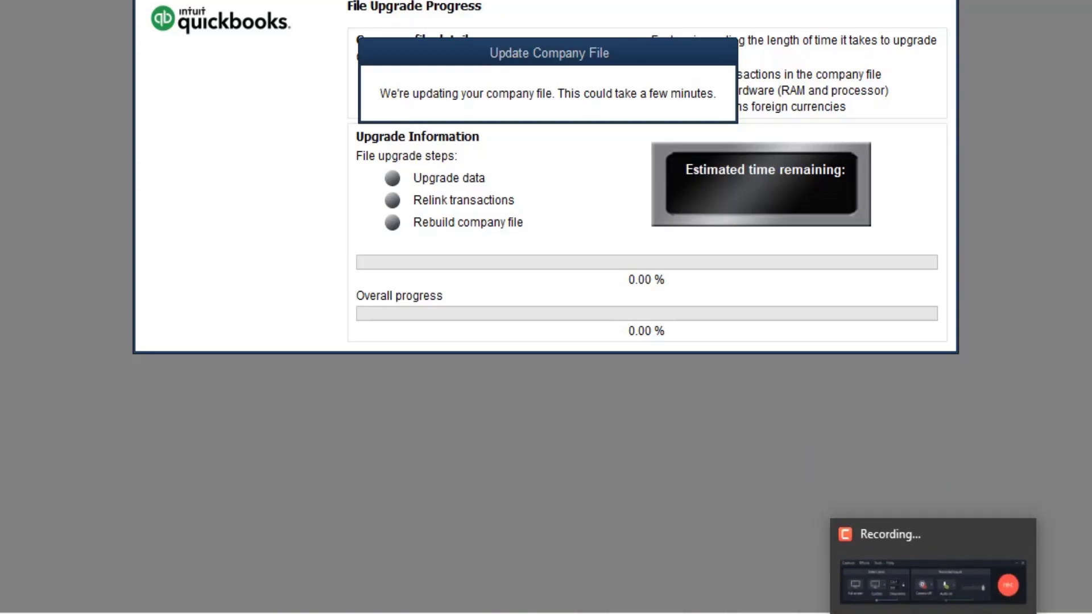
mouse_move(848, 612)
click(892, 591)
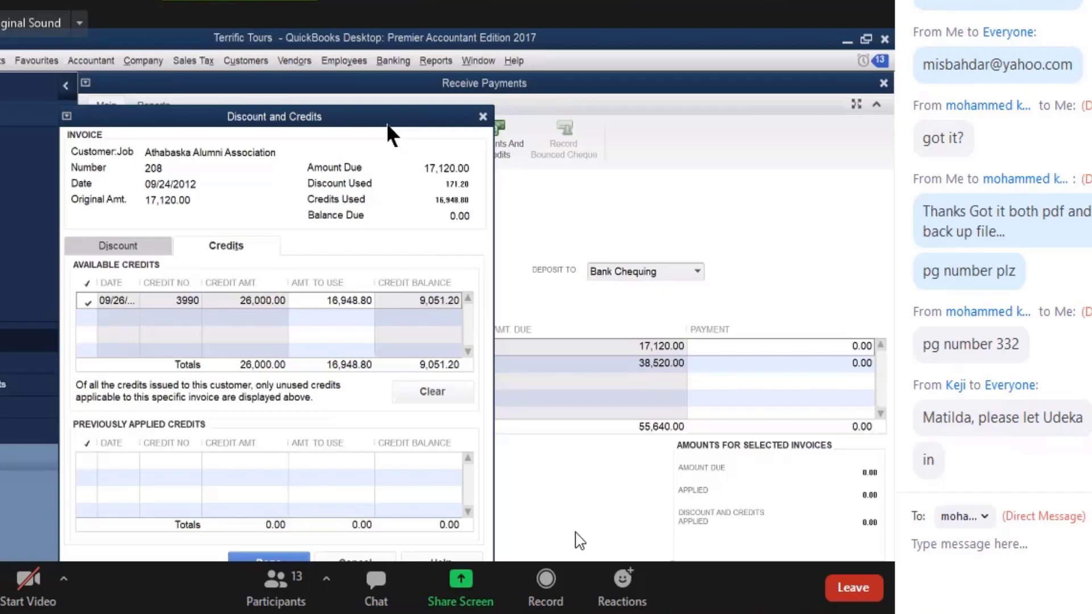
drag(386, 121, 442, 111)
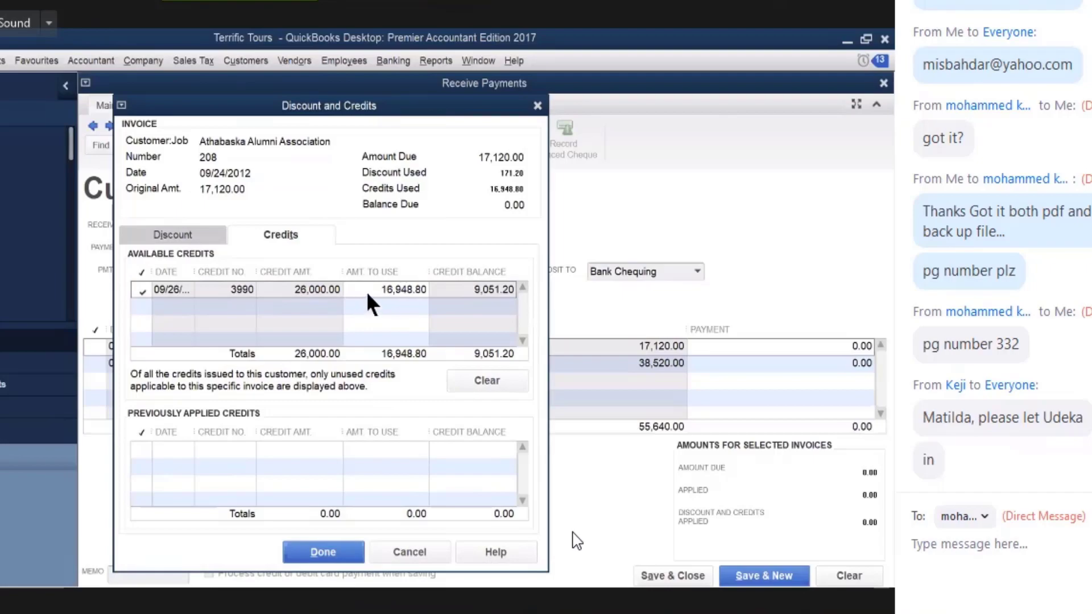
click(989, 518)
click(974, 265)
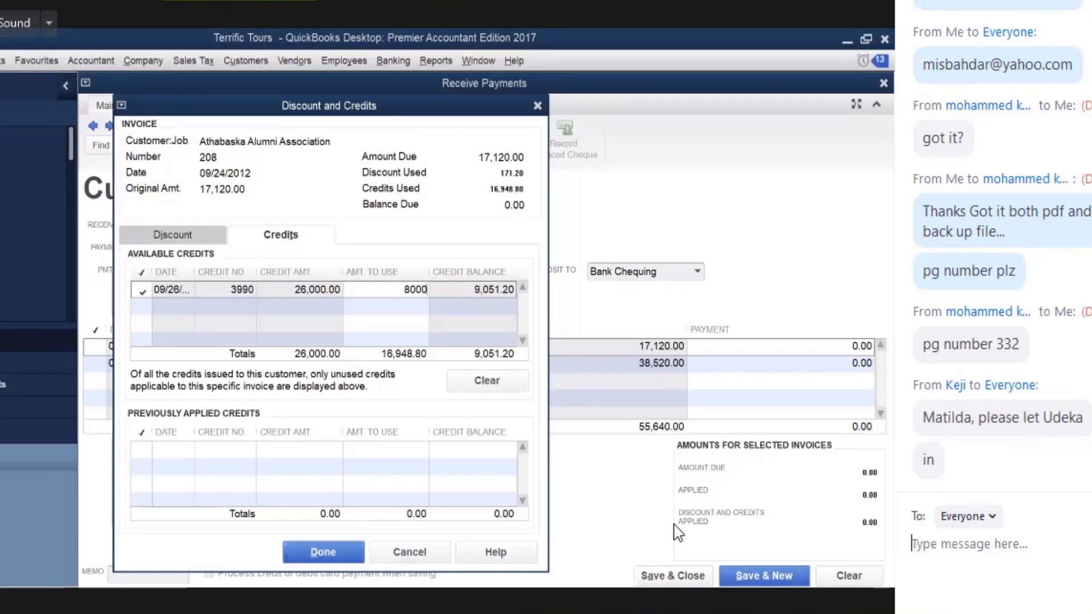
mouse_move(674, 516)
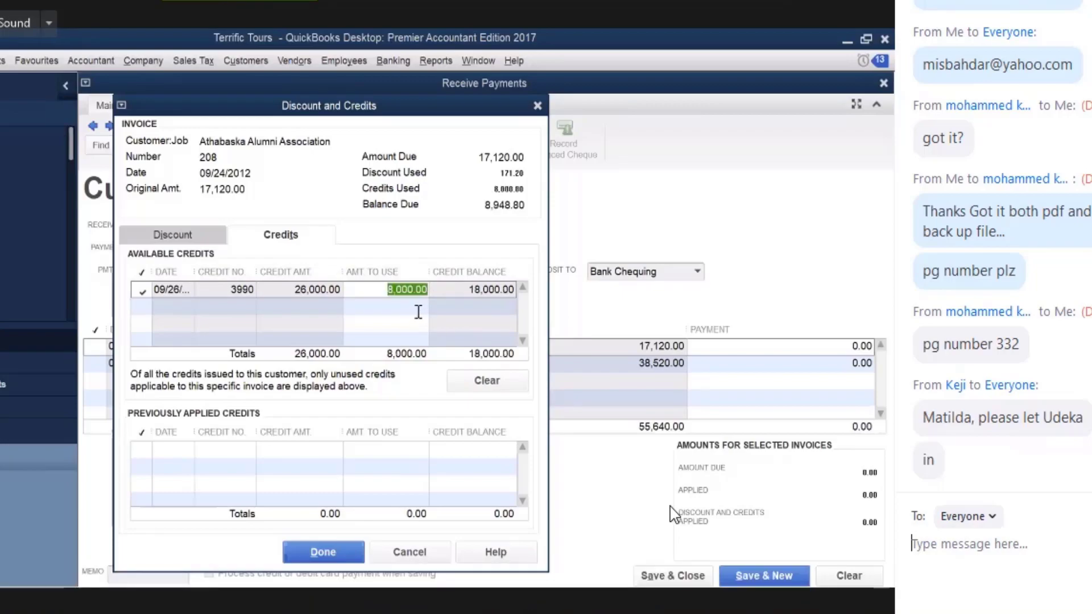
Switch to the Excer. 2-Terrific Tours.pdf exercise document to check the assignment
mouse_move(711, 500)
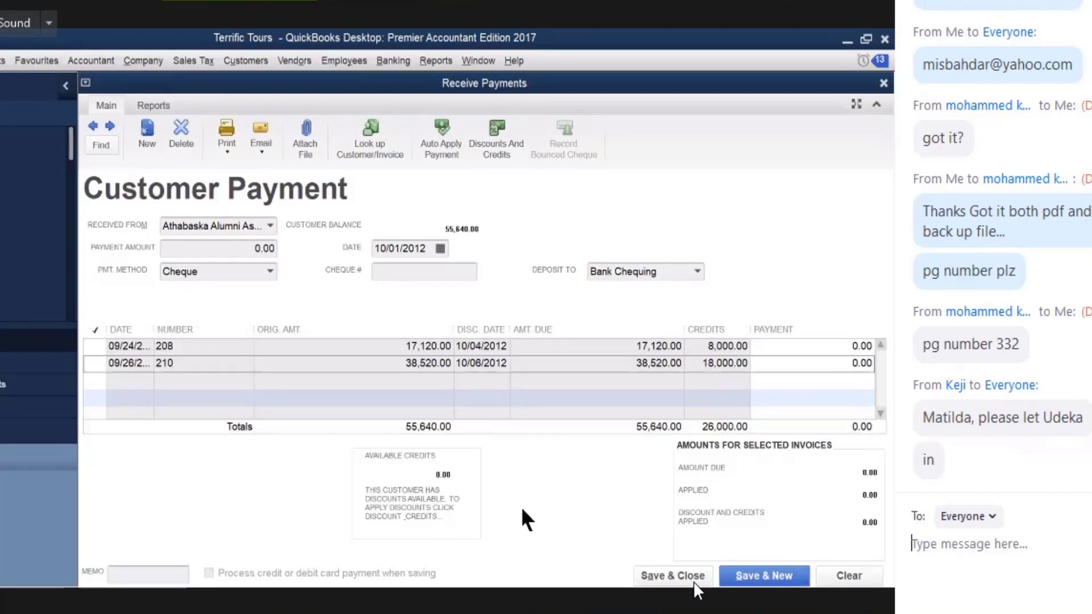
mouse_move(694, 582)
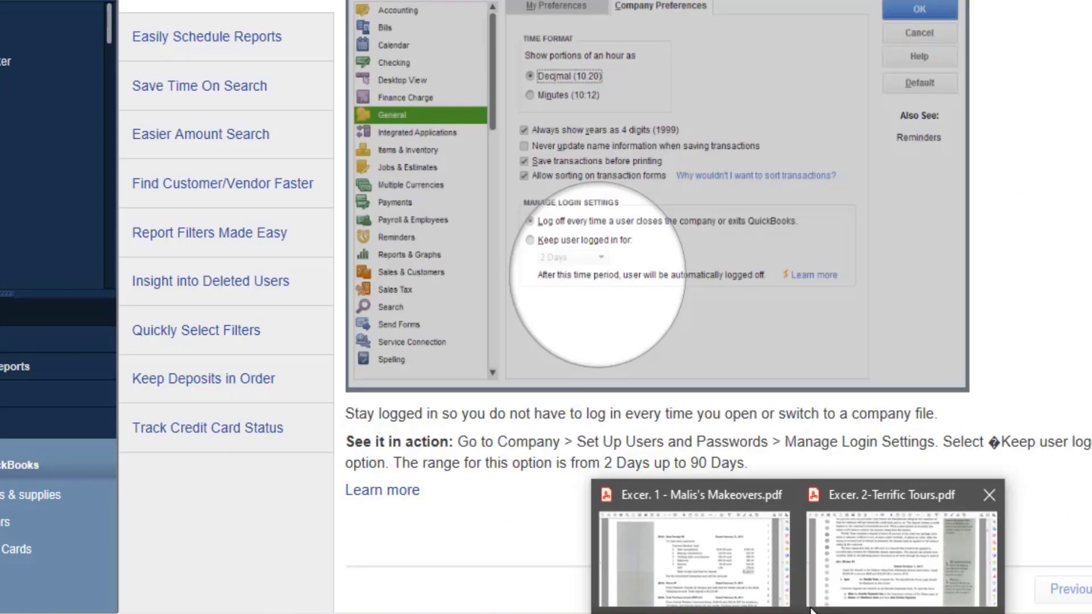
click(852, 576)
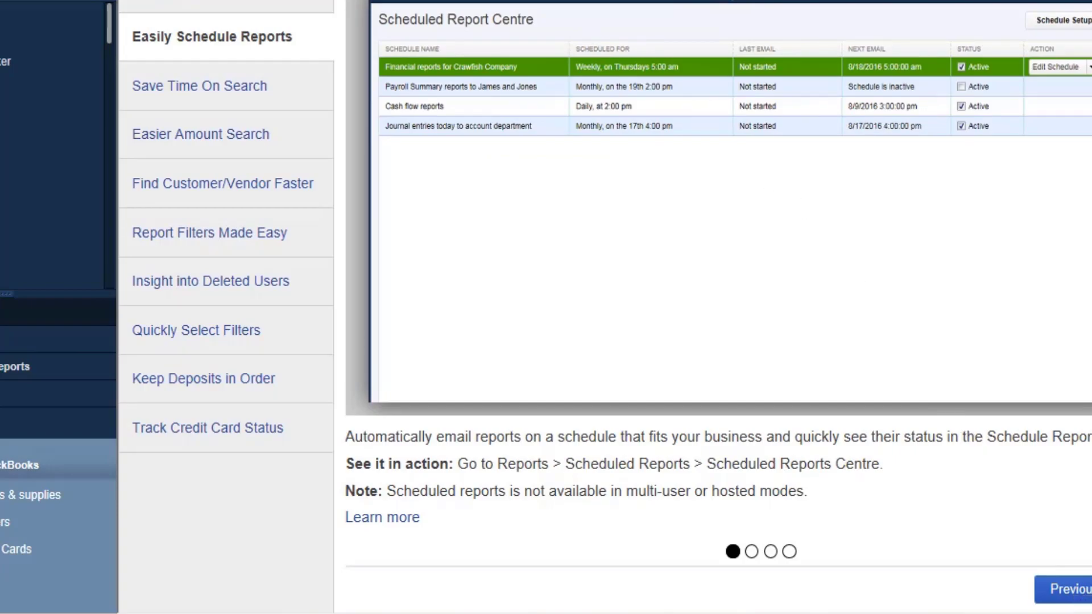
Go through the new-feature topics from Save Time On Search to Track Credit Card Status and close the overview
click(202, 86)
click(205, 134)
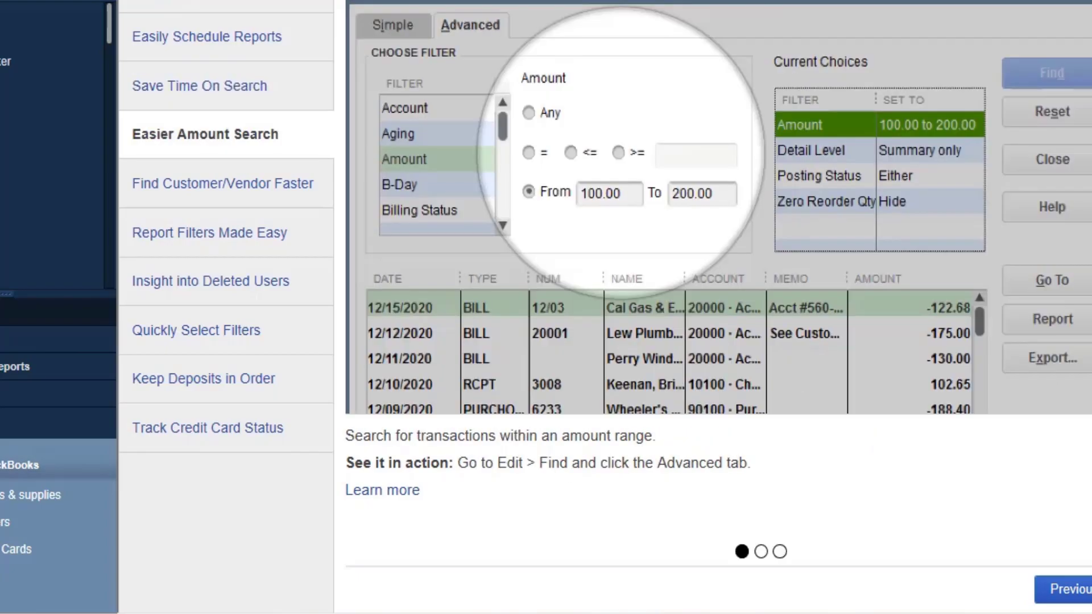
key(Down)
key(Down)
key(Down)
key(Down)
key(Down)
key(Down)
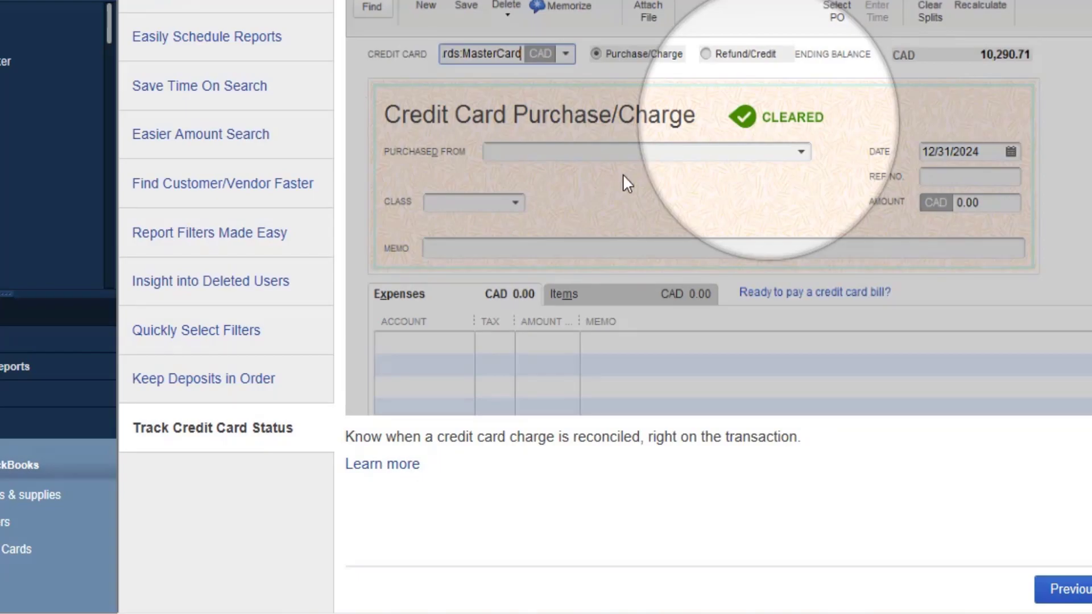
key(Escape)
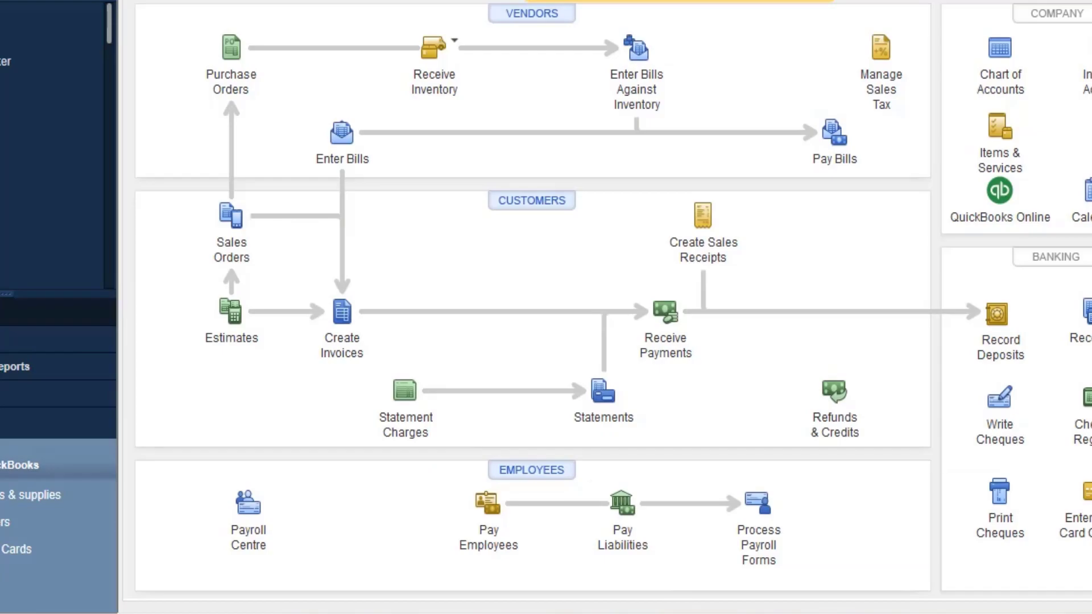
Check the Terrific Tours exercise, then start a customer payment received from Athabaska Alumni Association
click(857, 577)
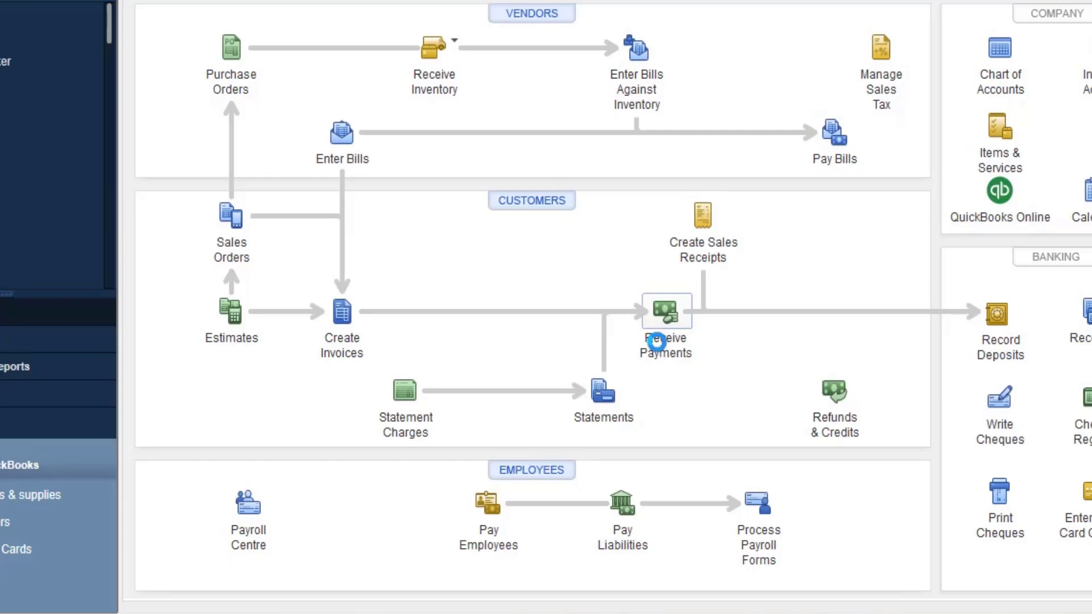
click(661, 341)
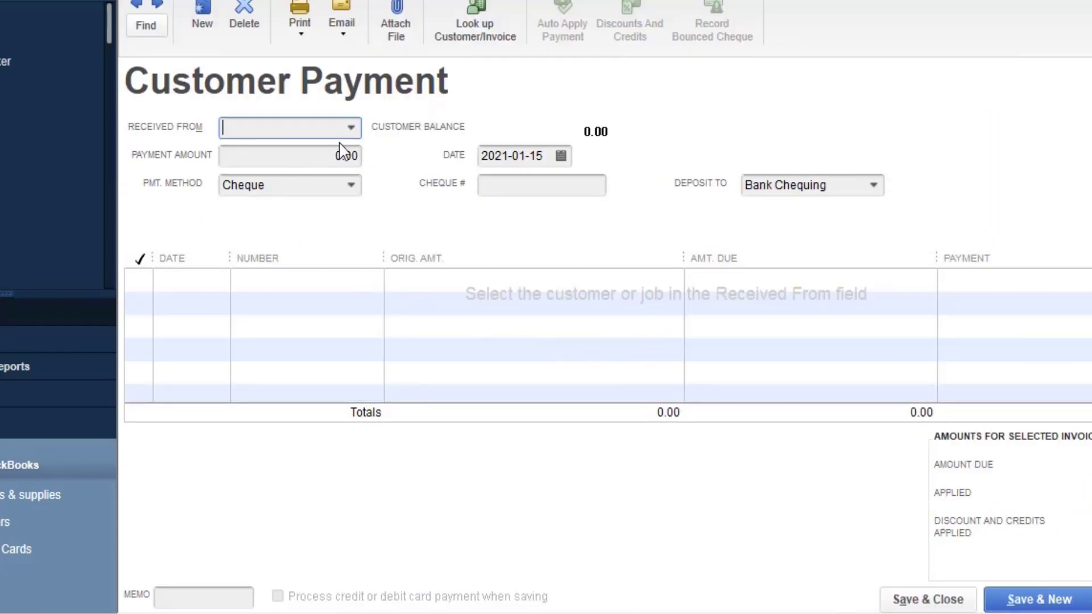
click(351, 128)
click(301, 208)
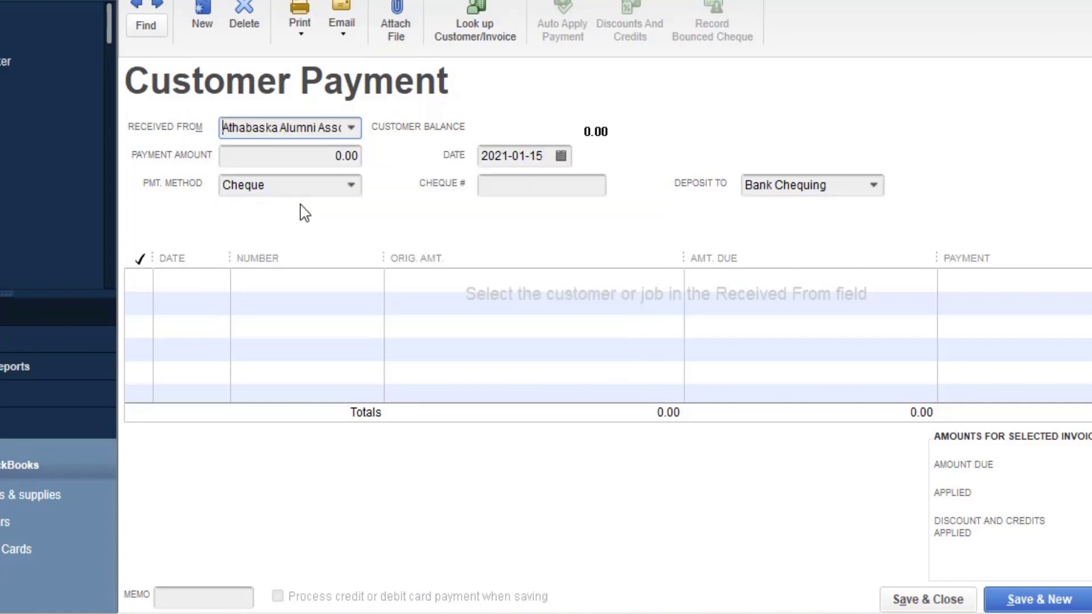
Check the memo date in the exercise document and pick 2020-10-01 as the customer payment date
click(547, 155)
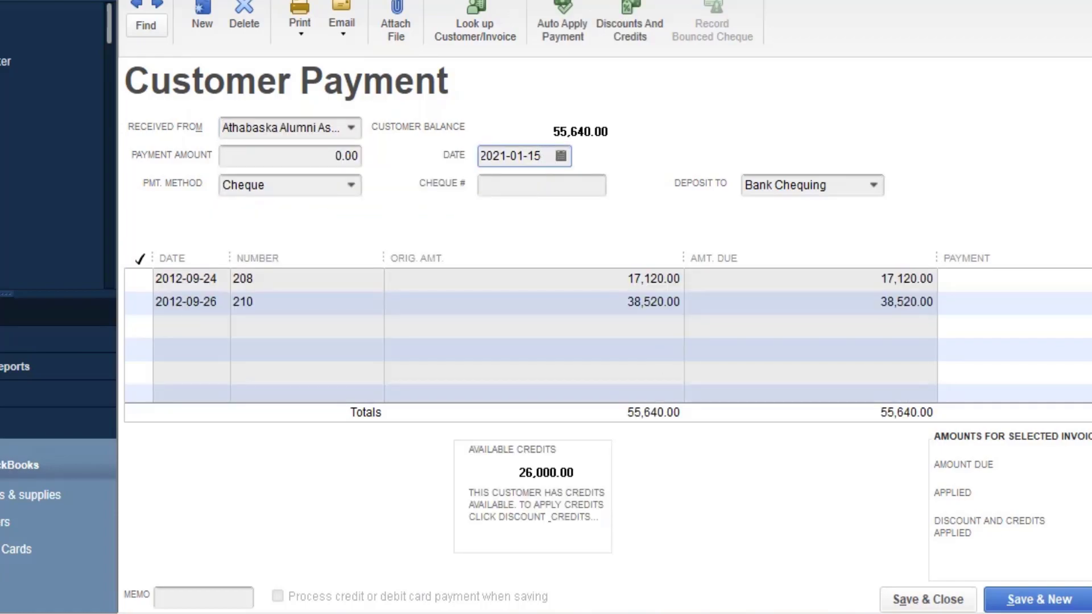
click(906, 541)
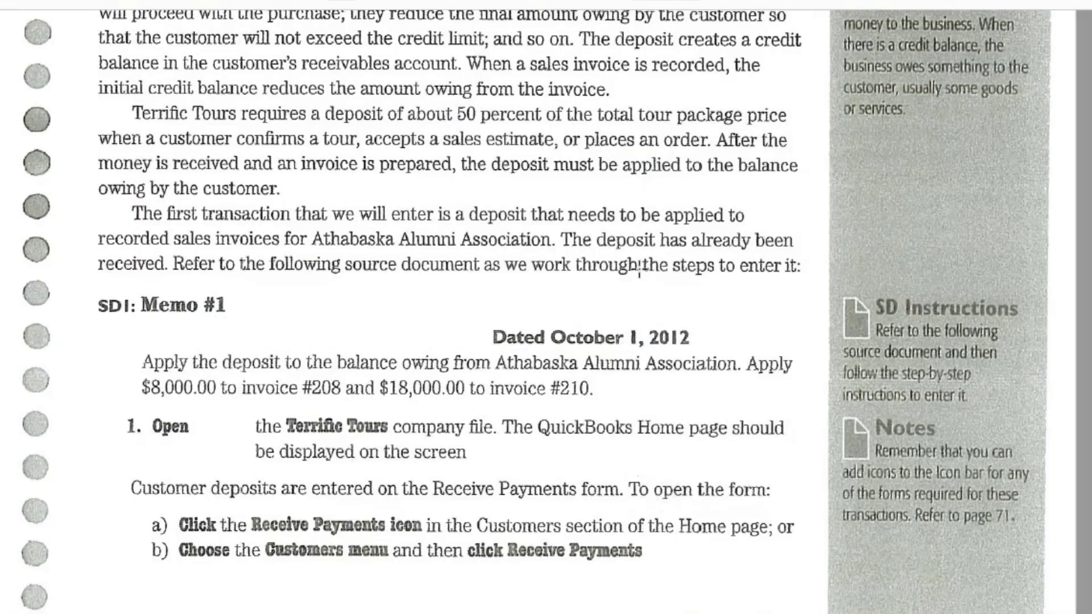
key(alt+Tab)
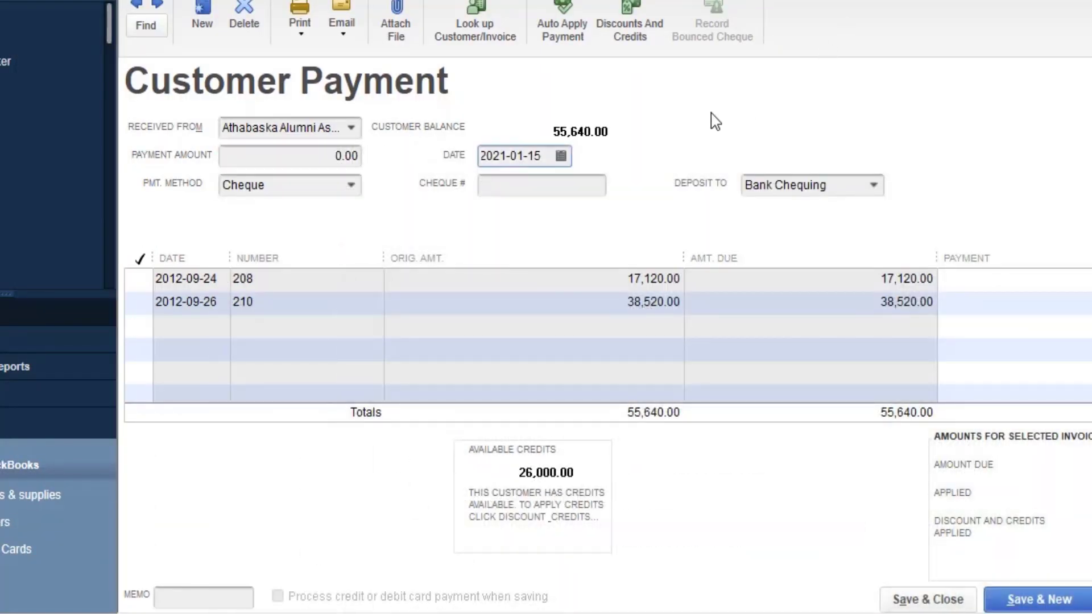
click(562, 157)
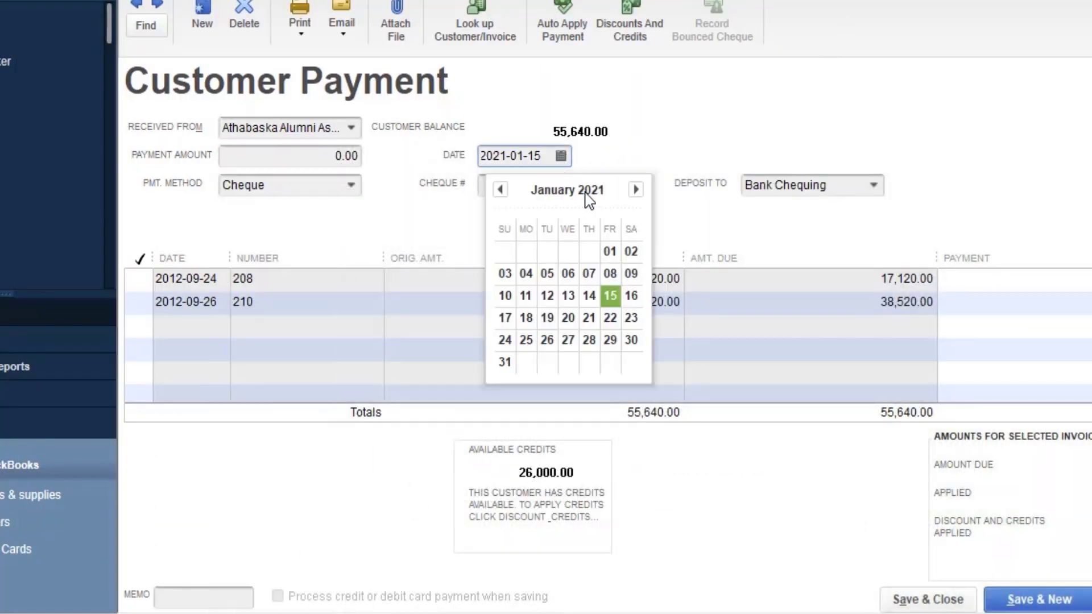
click(501, 190)
click(501, 190)
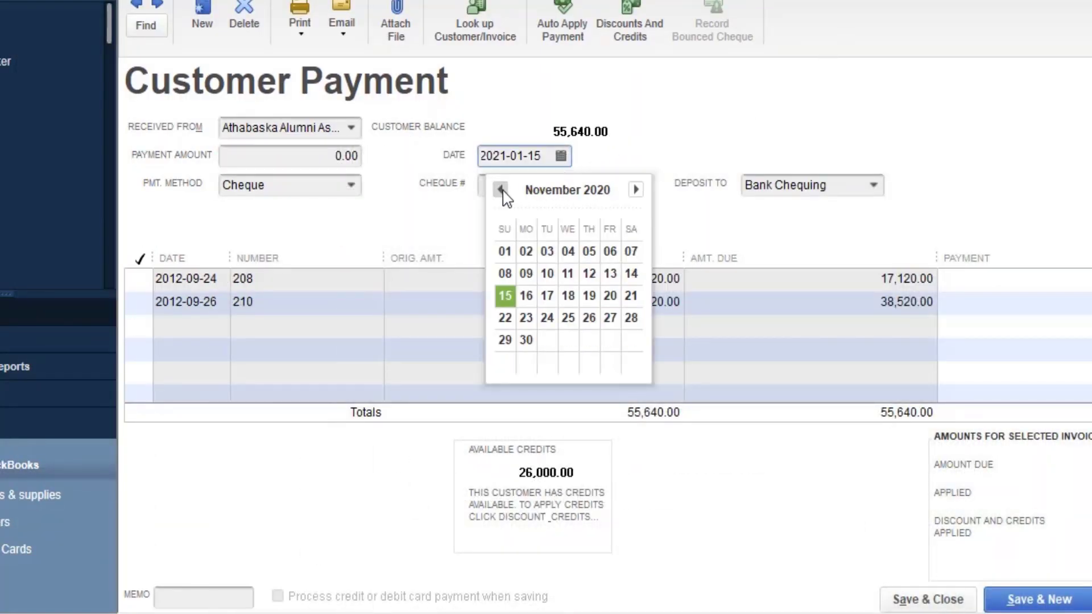
click(501, 191)
click(501, 191)
click(501, 191)
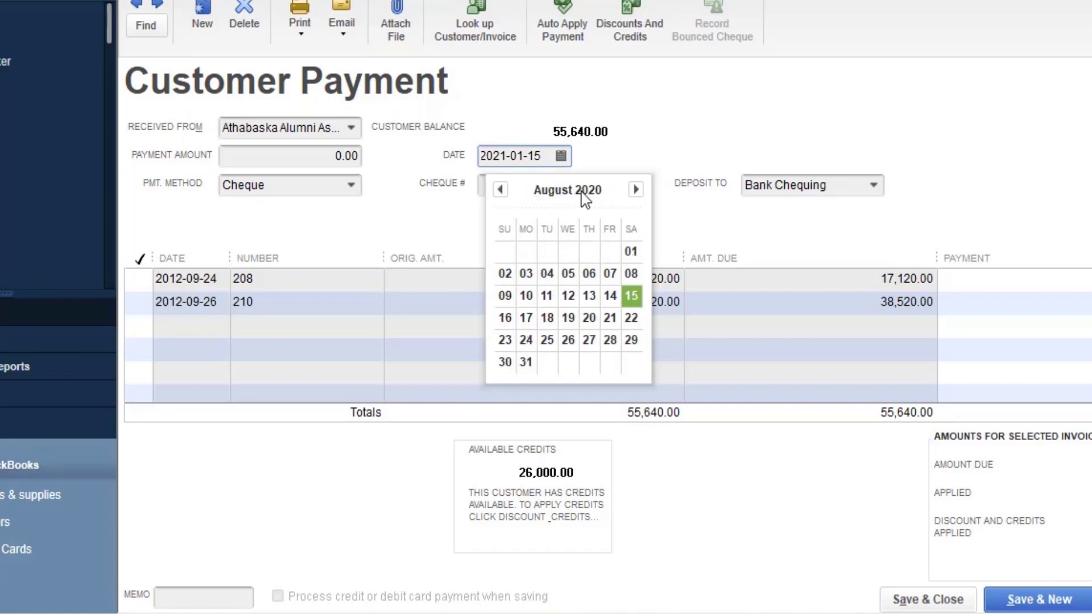
click(636, 190)
click(635, 190)
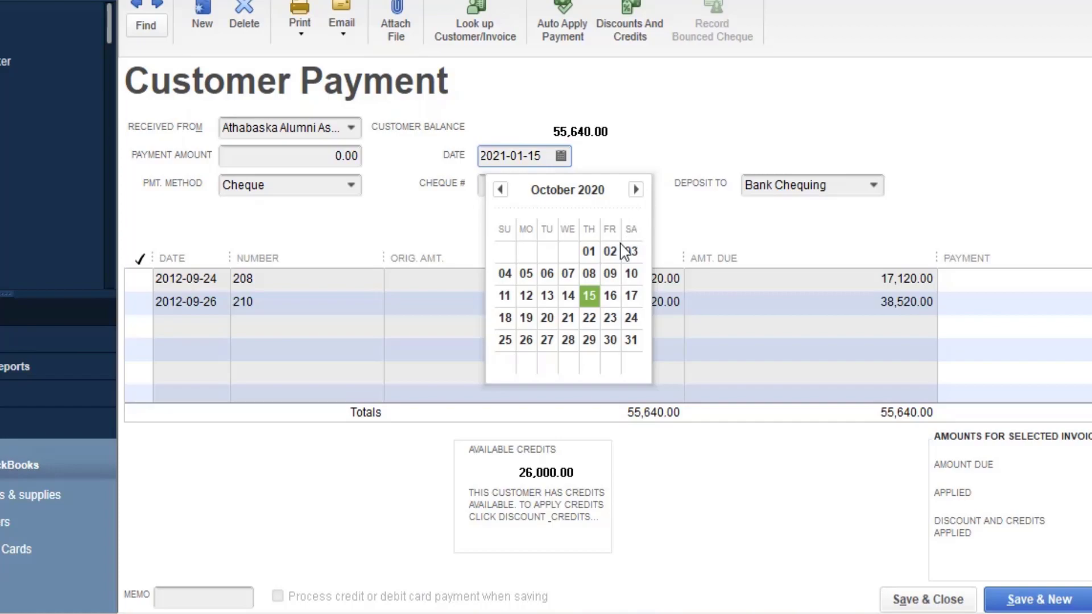
click(589, 250)
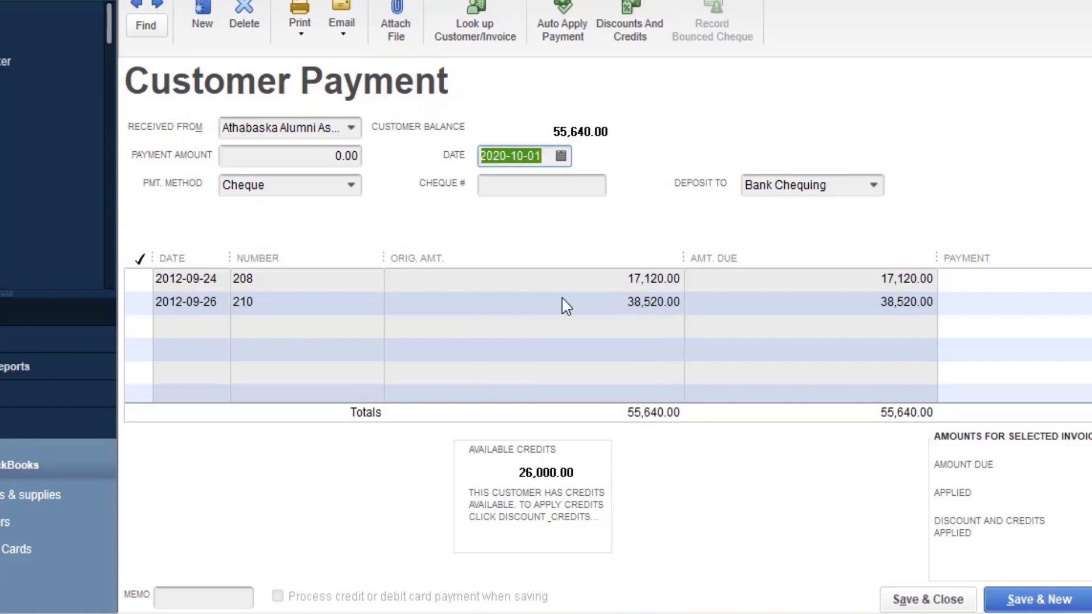
Change the payment date to 2012-10-01 and select invoice 208
click(504, 157)
drag(508, 155, 497, 154)
click(155, 283)
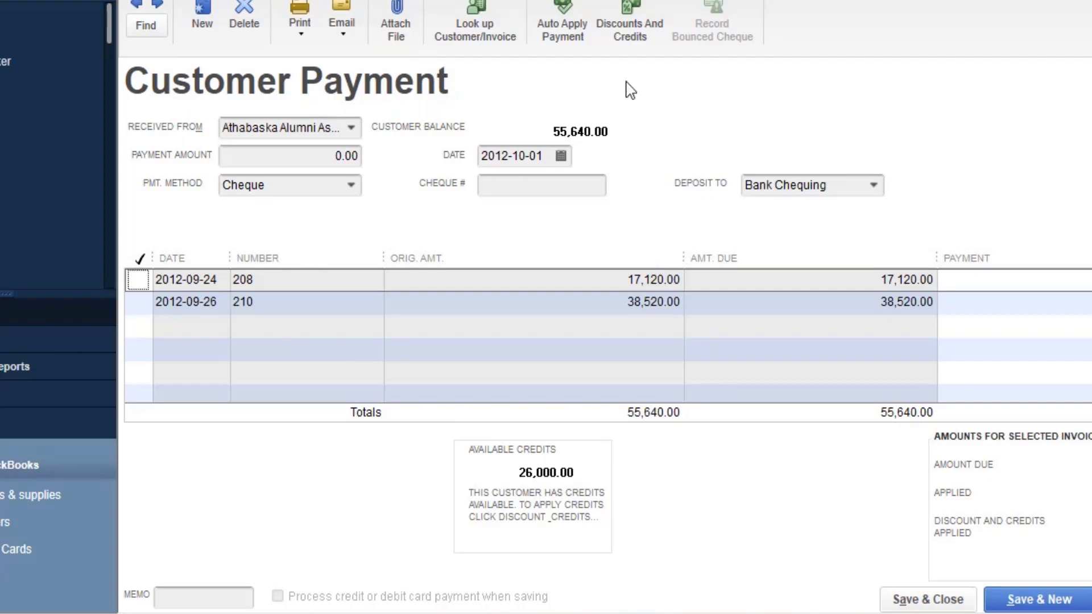
Review the discount and available credits for invoice 208, then leave the dialog without applying them
click(636, 28)
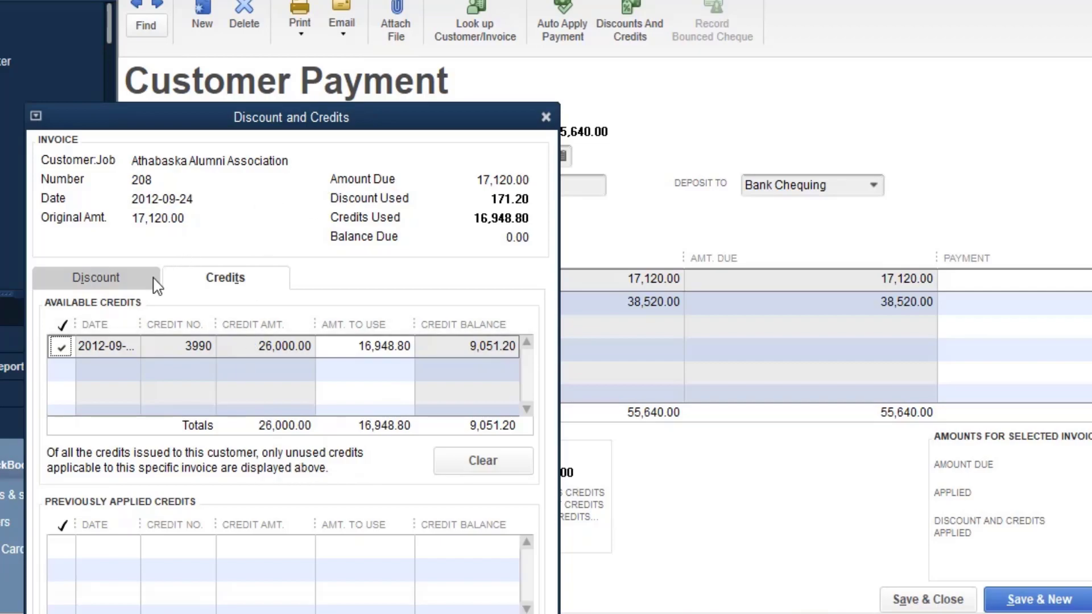
click(119, 282)
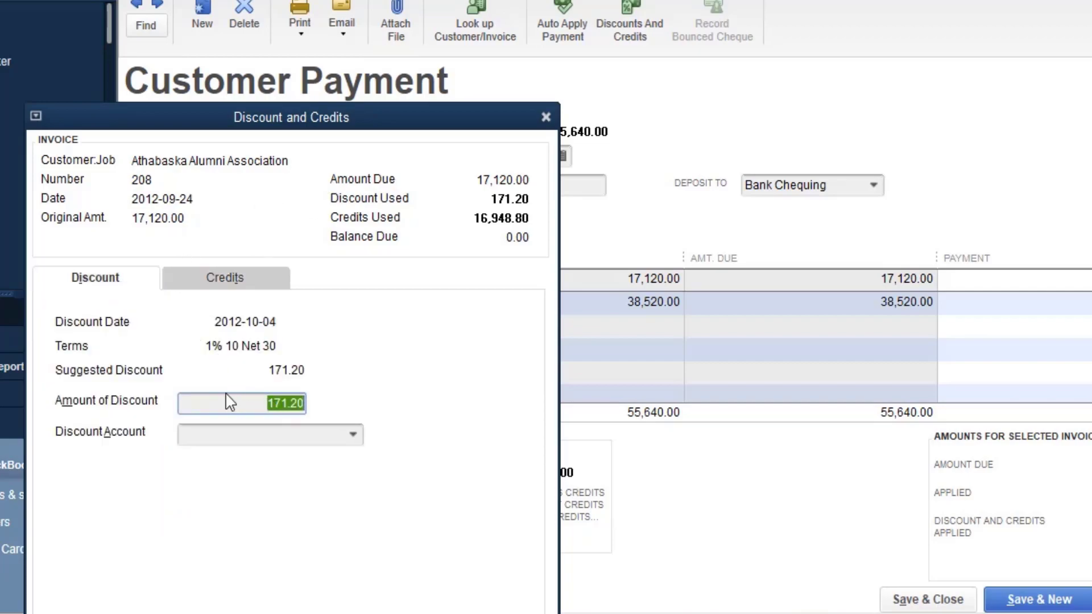
click(262, 403)
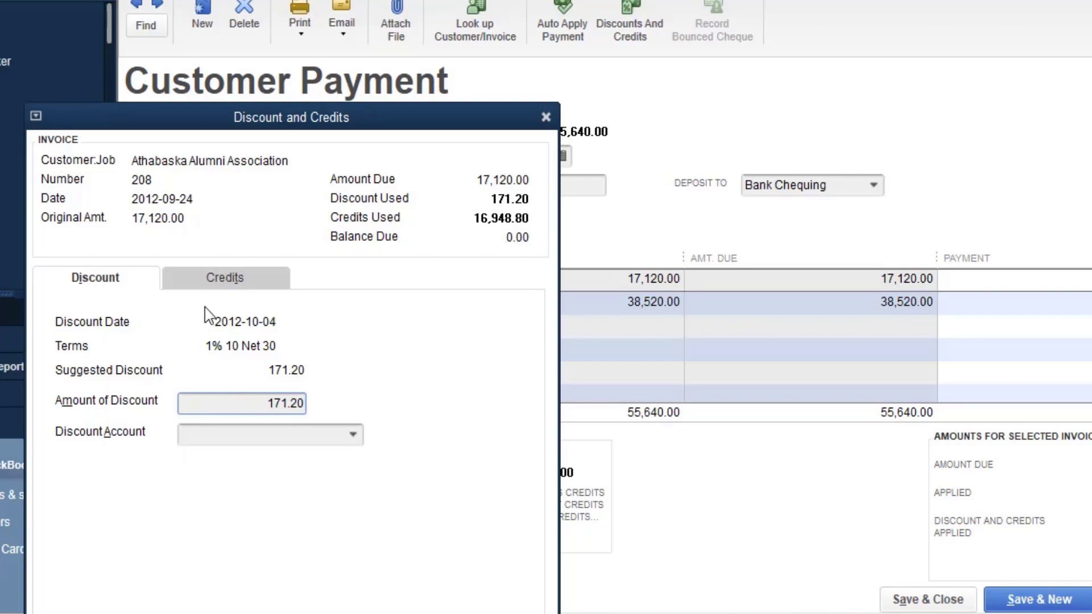
click(215, 283)
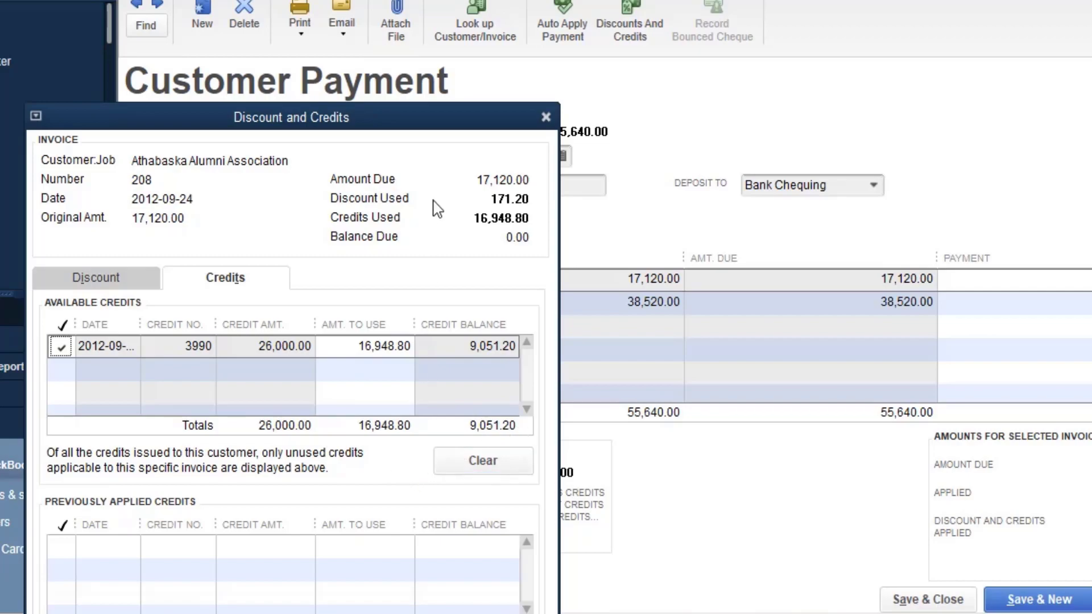
drag(402, 108, 397, 0)
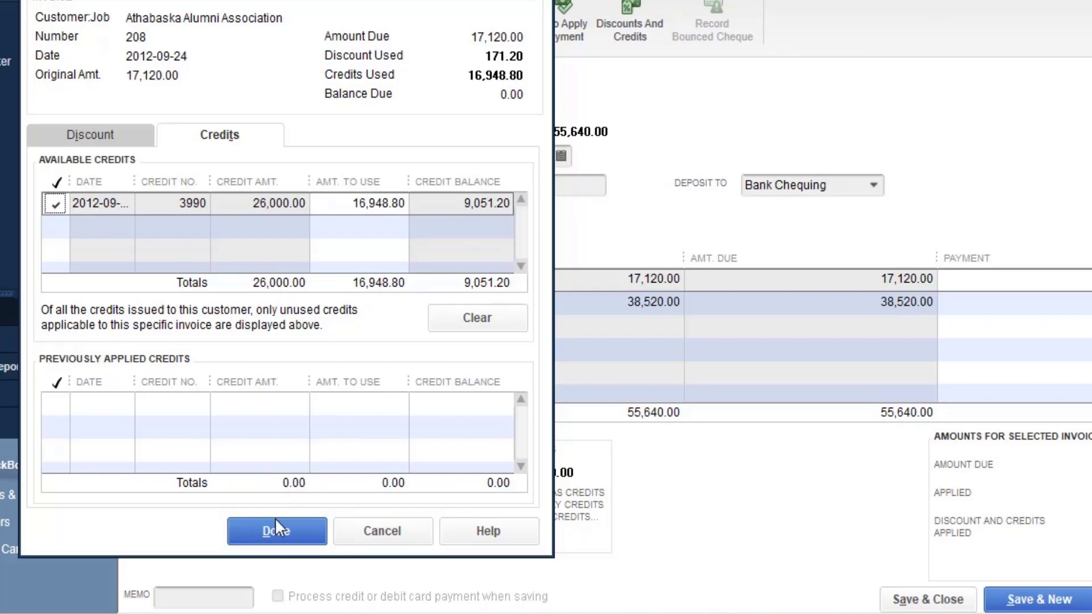
click(395, 532)
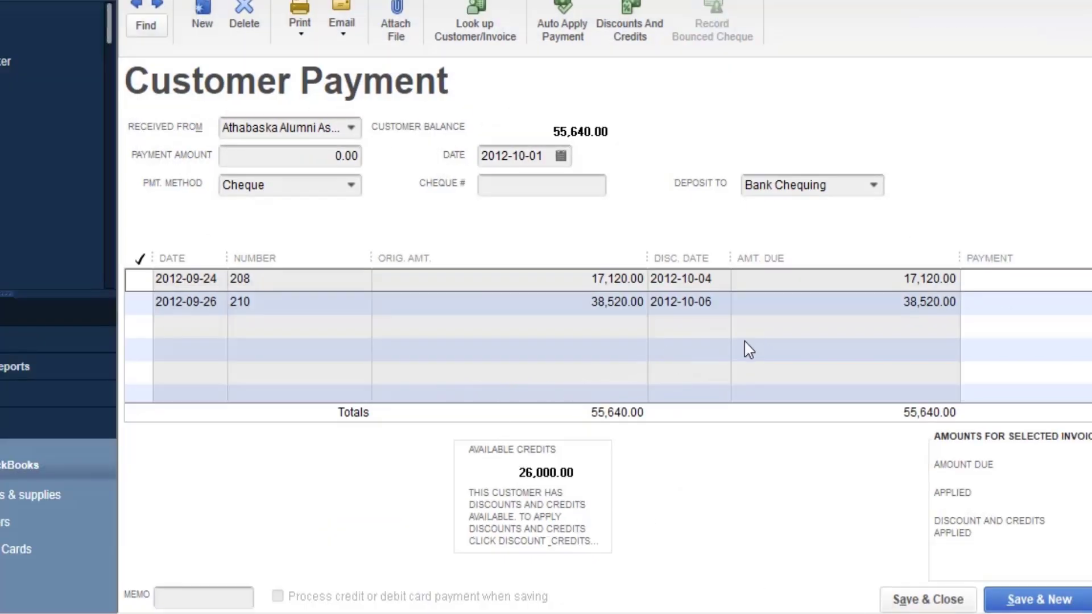
Reopen the discounts and credits for invoice 208 and select the amount to use of credit 3990 for editing
click(639, 31)
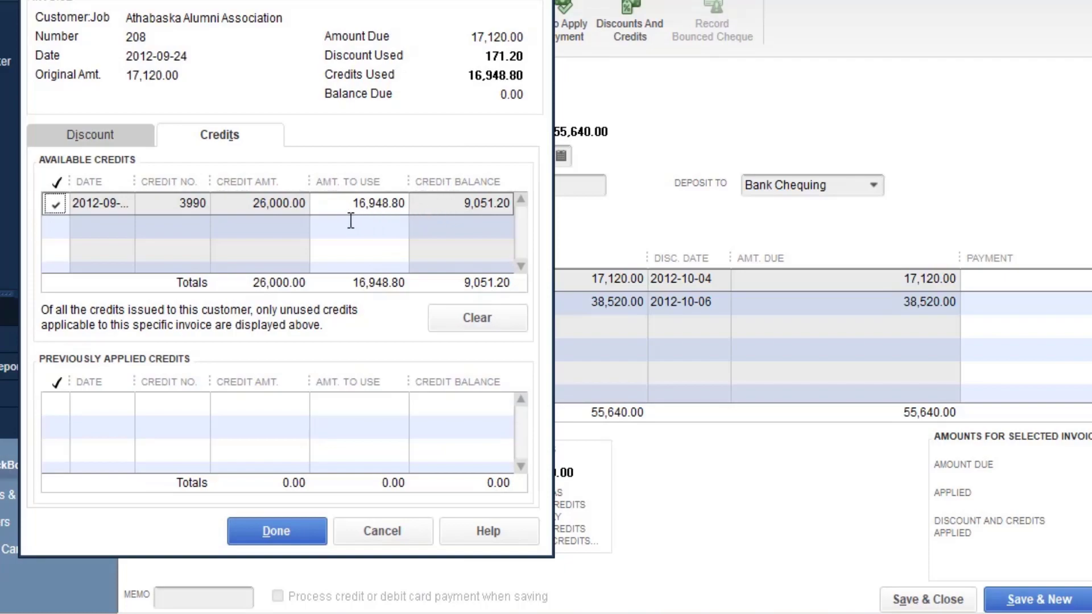
click(355, 204)
drag(354, 203, 412, 200)
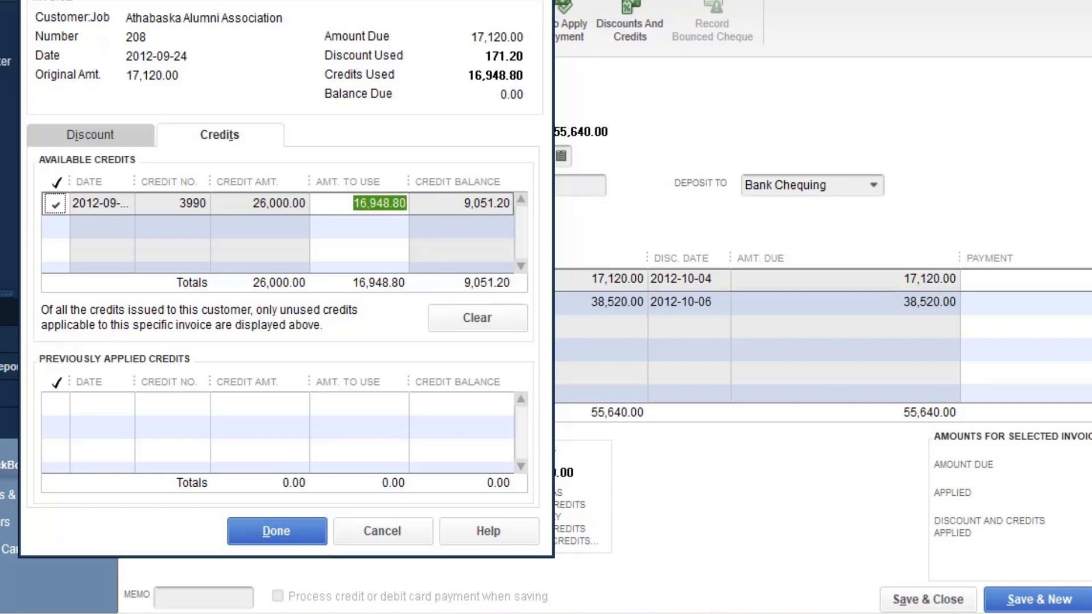
click(868, 568)
drag(436, 0, 468, 0)
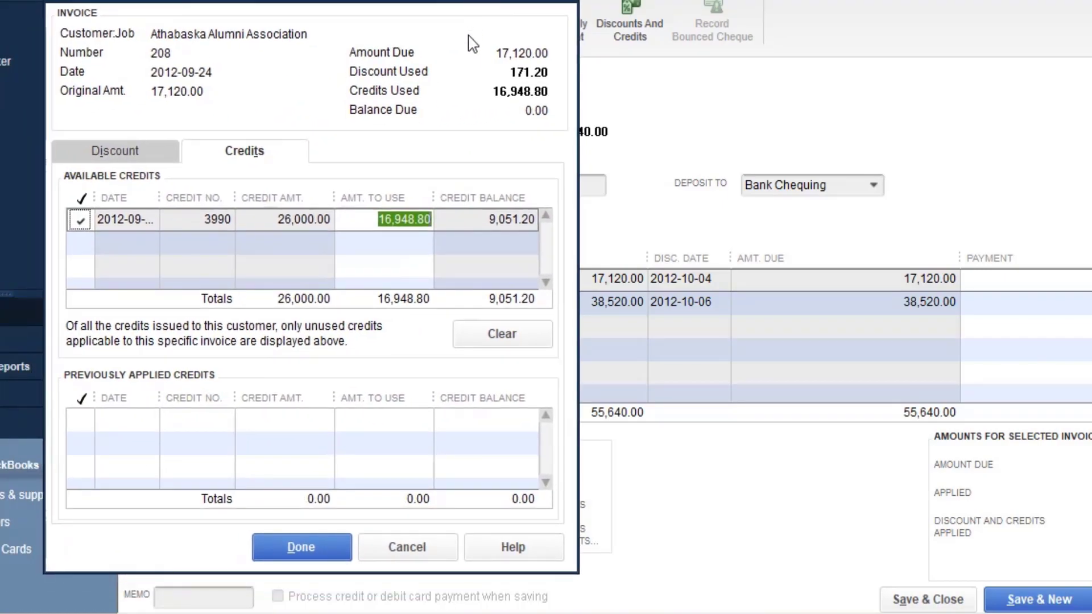
drag(457, 2, 488, 0)
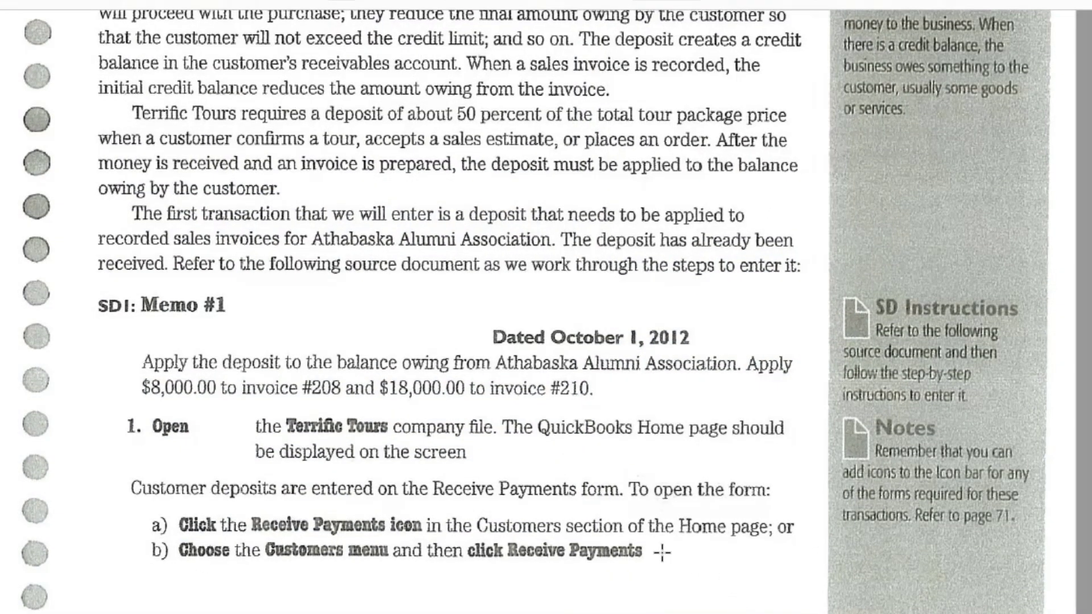
Read exercise steps 1 to 4 on opening the customer payment form and viewing Athabaska Alumni Association's outstanding invoices
scroll(650, 533, down, 2)
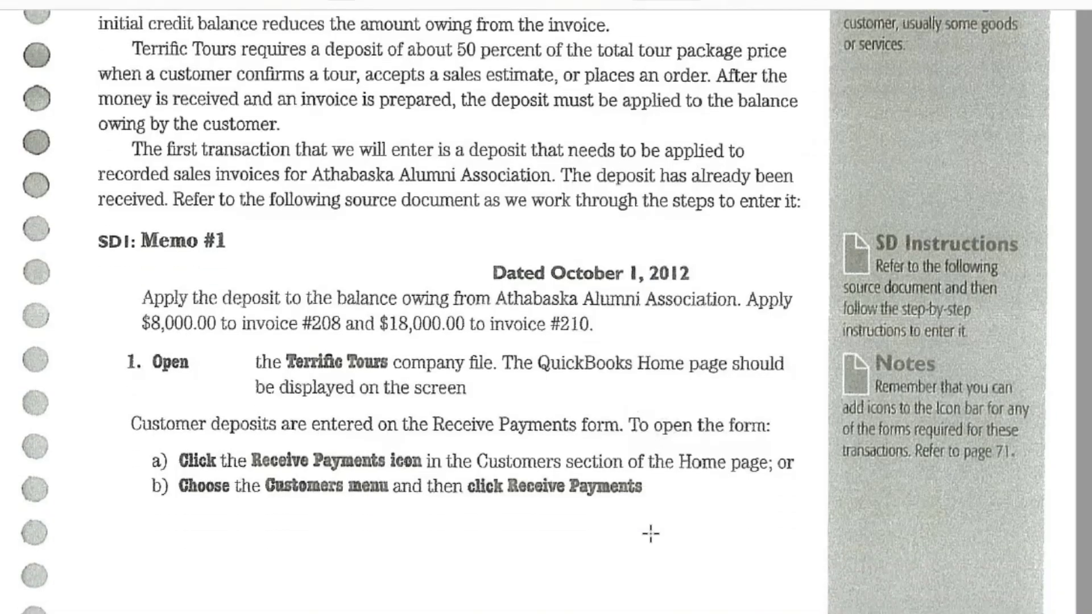
scroll(650, 533, down, 2)
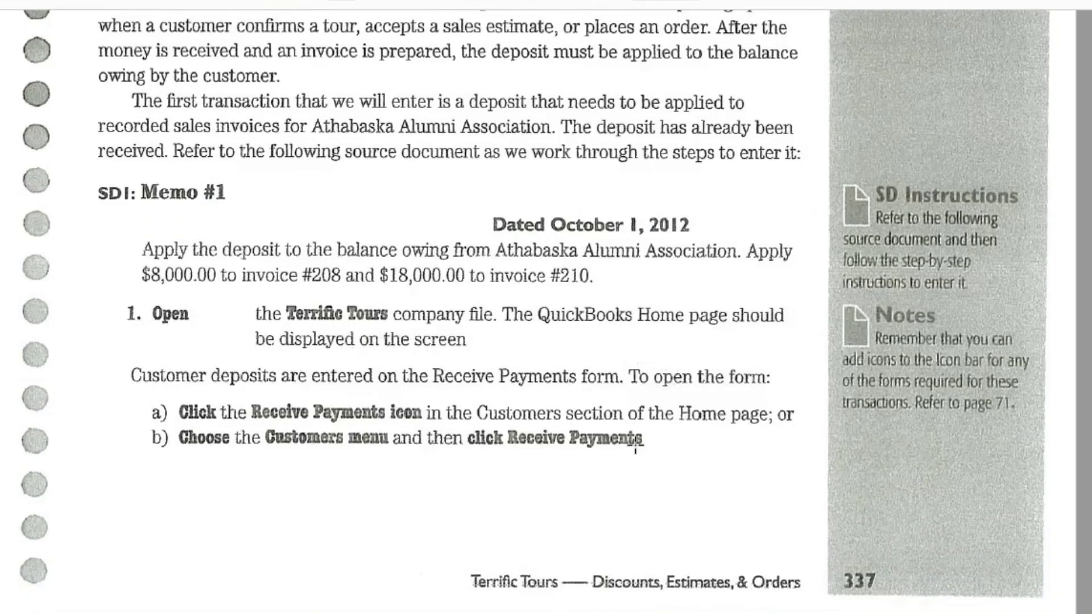
scroll(626, 405, down, 2)
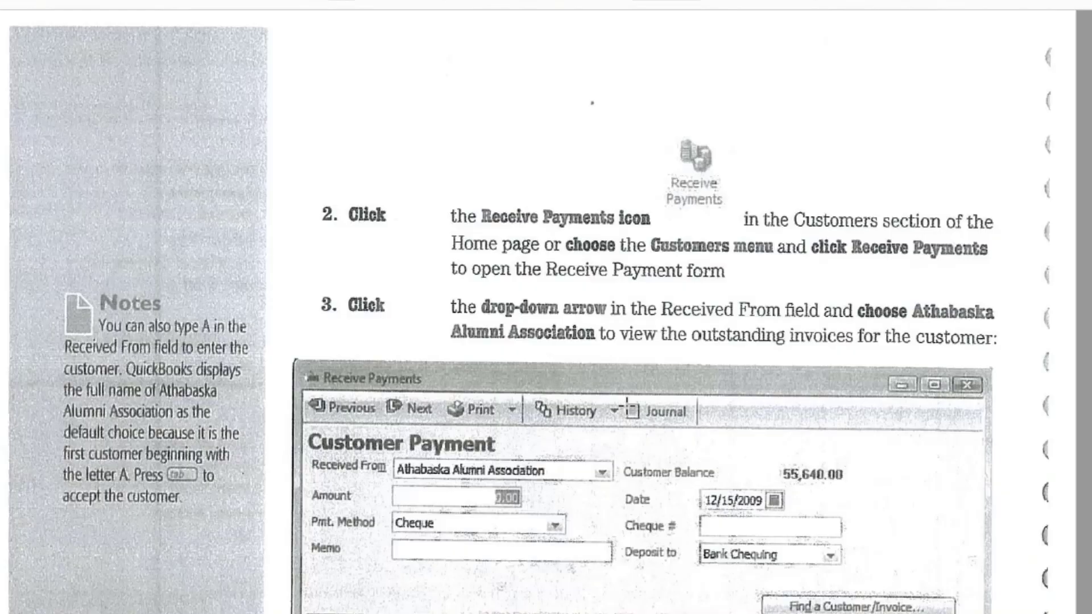
scroll(626, 406, down, 3)
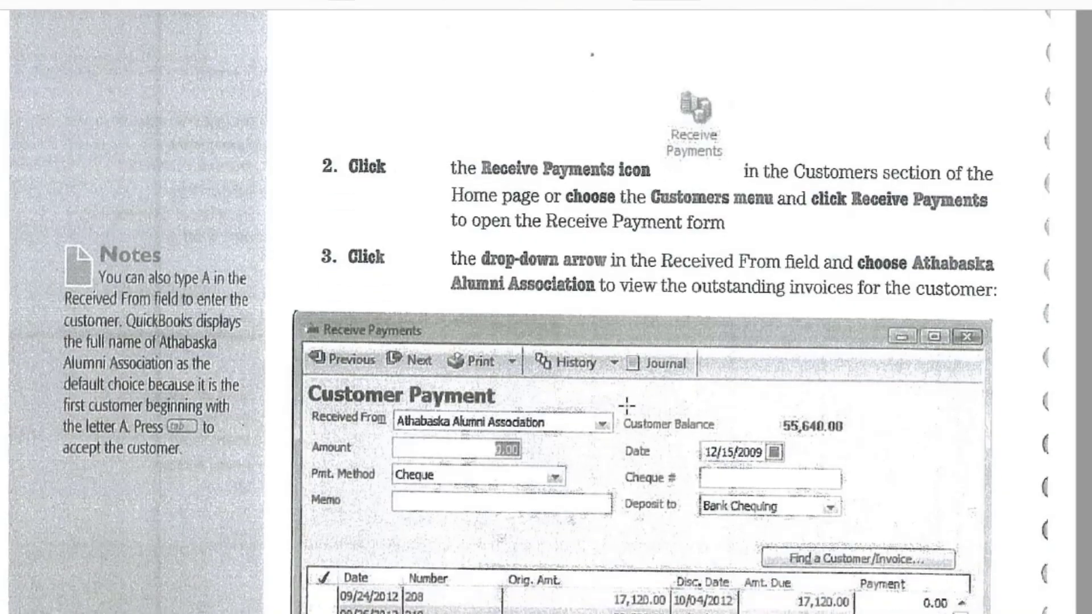
scroll(626, 406, down, 3)
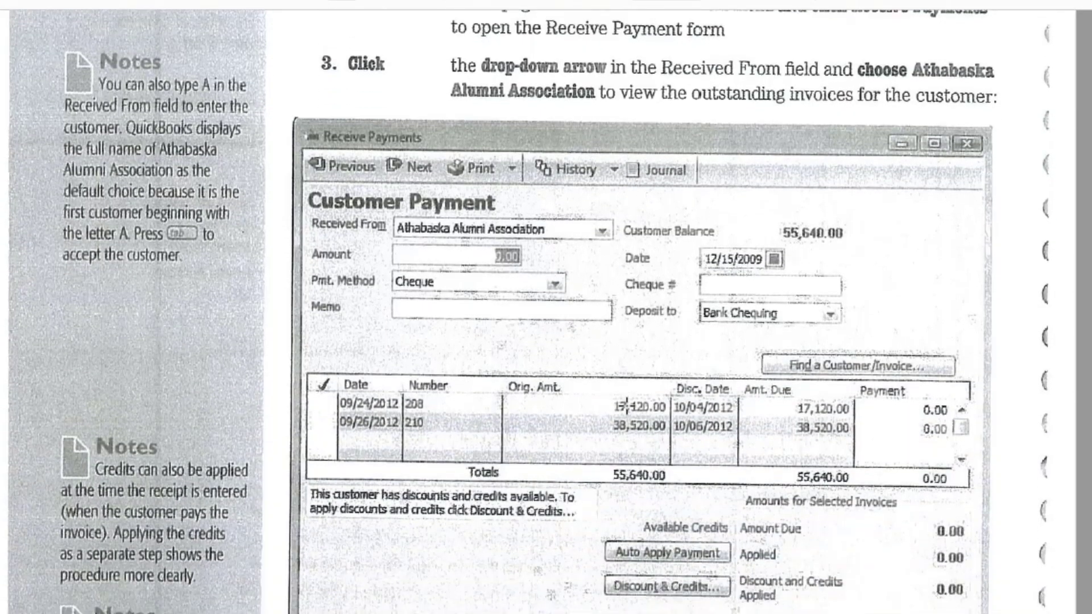
scroll(625, 407, down, 5)
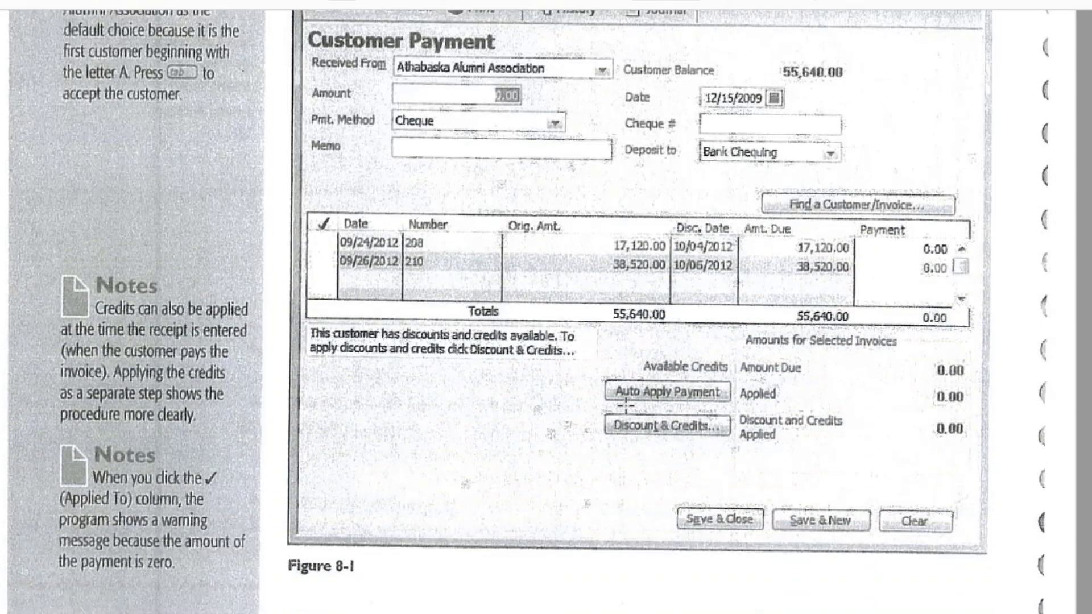
scroll(625, 406, down, 4)
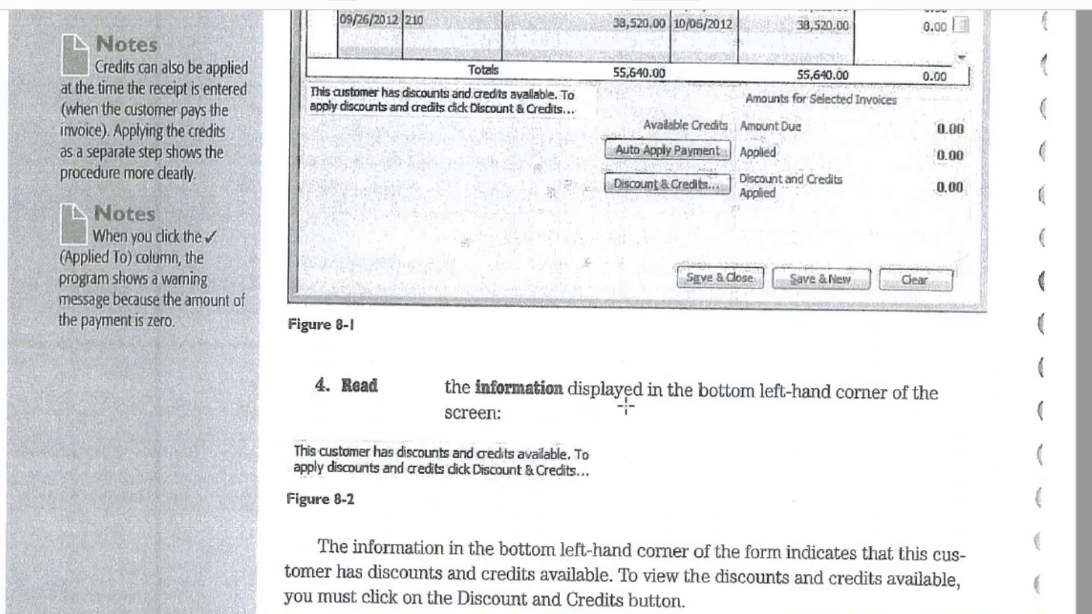
Study Figure 8-3 and its explanation of how the available credit is distributed to invoice 208
scroll(619, 418, down, 15)
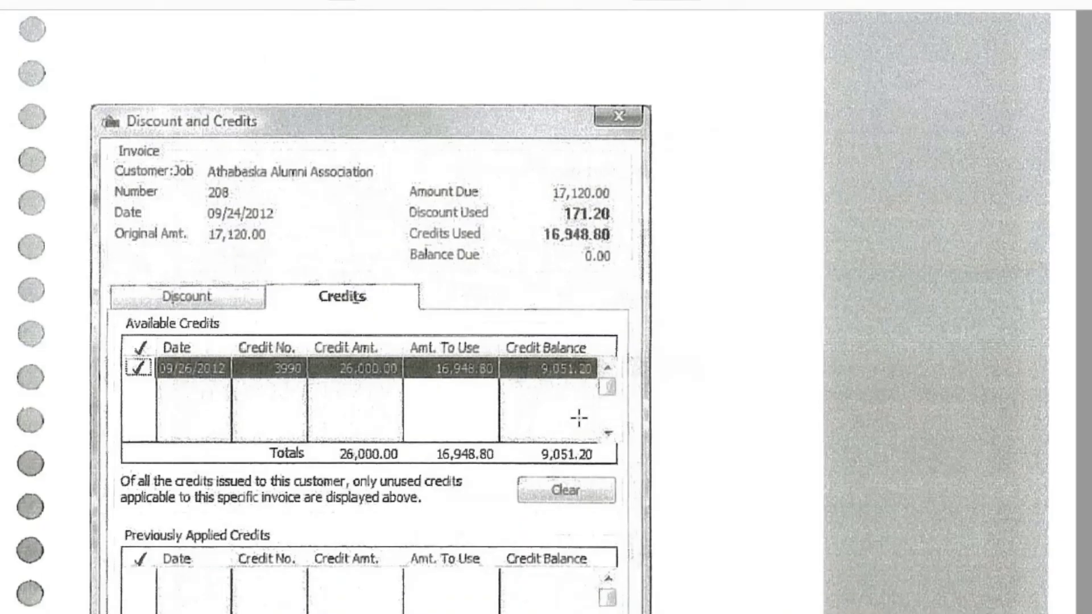
scroll(579, 419, down, 2)
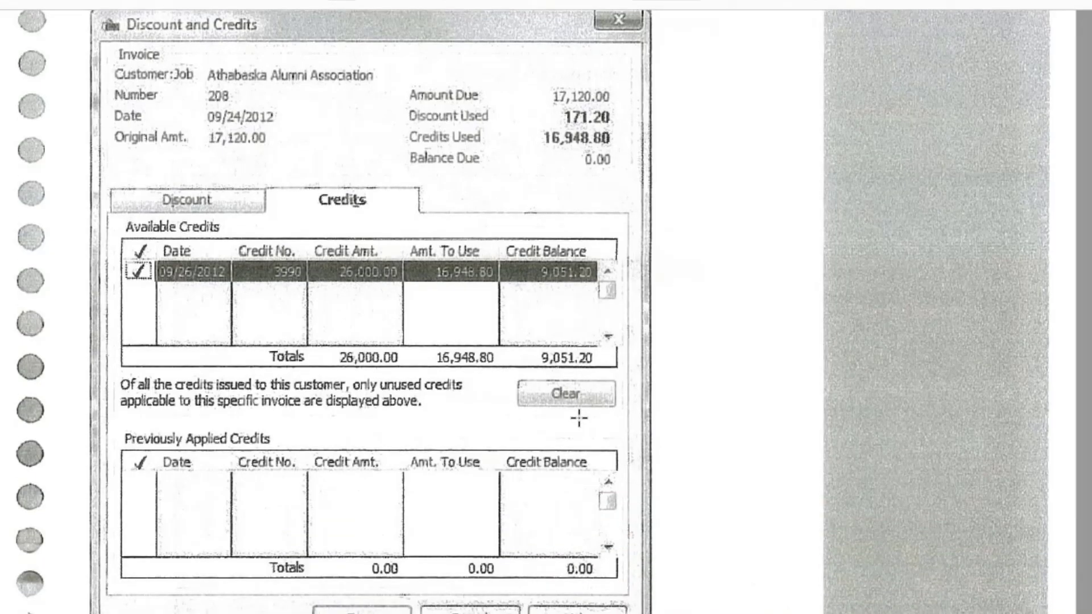
scroll(579, 419, down, 3)
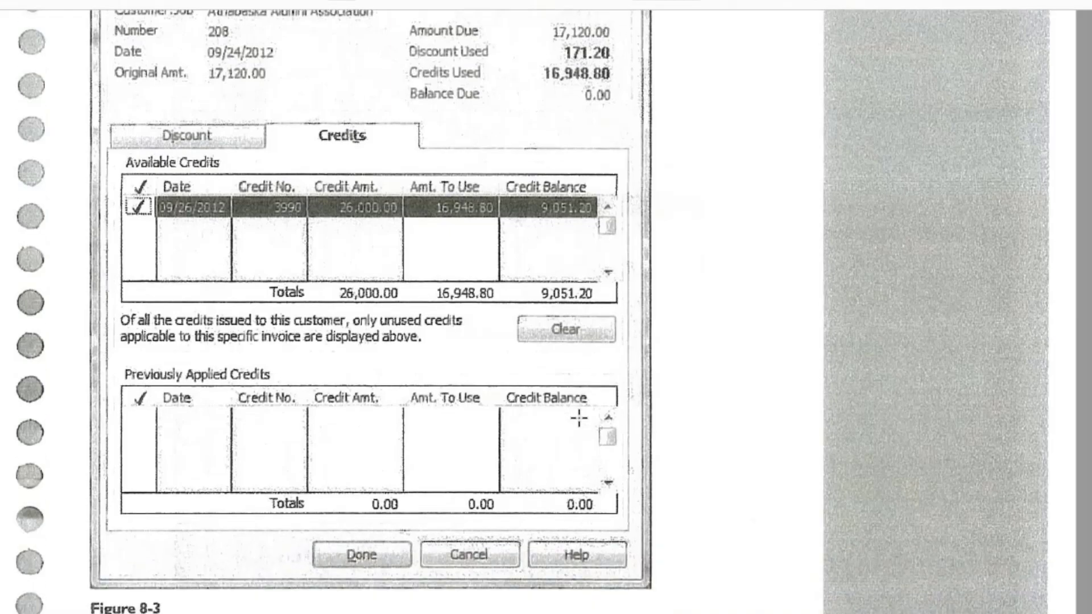
scroll(578, 421, down, 2)
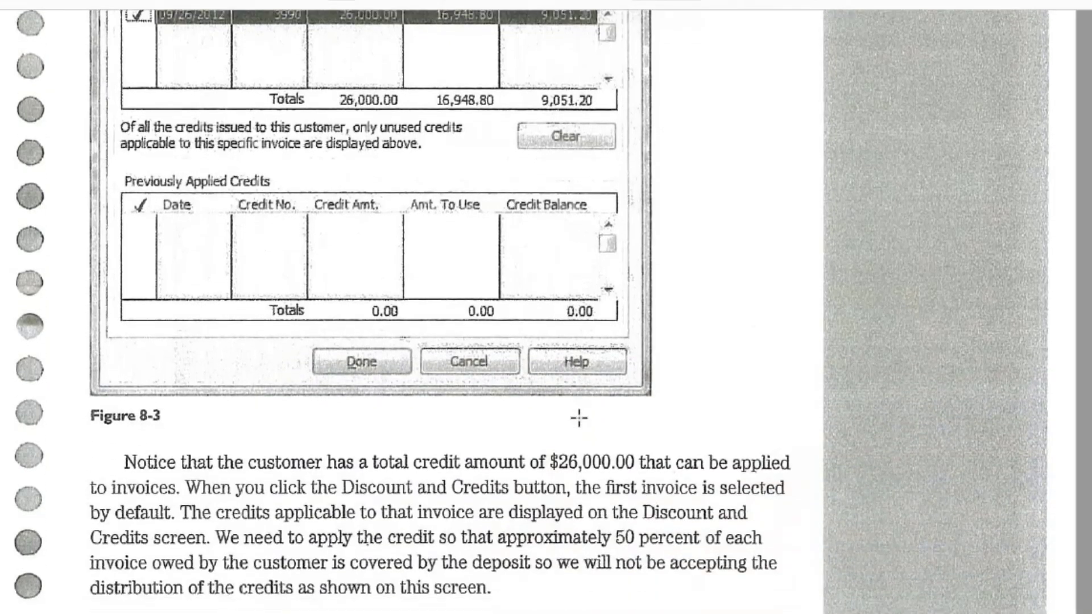
scroll(579, 419, up, 1)
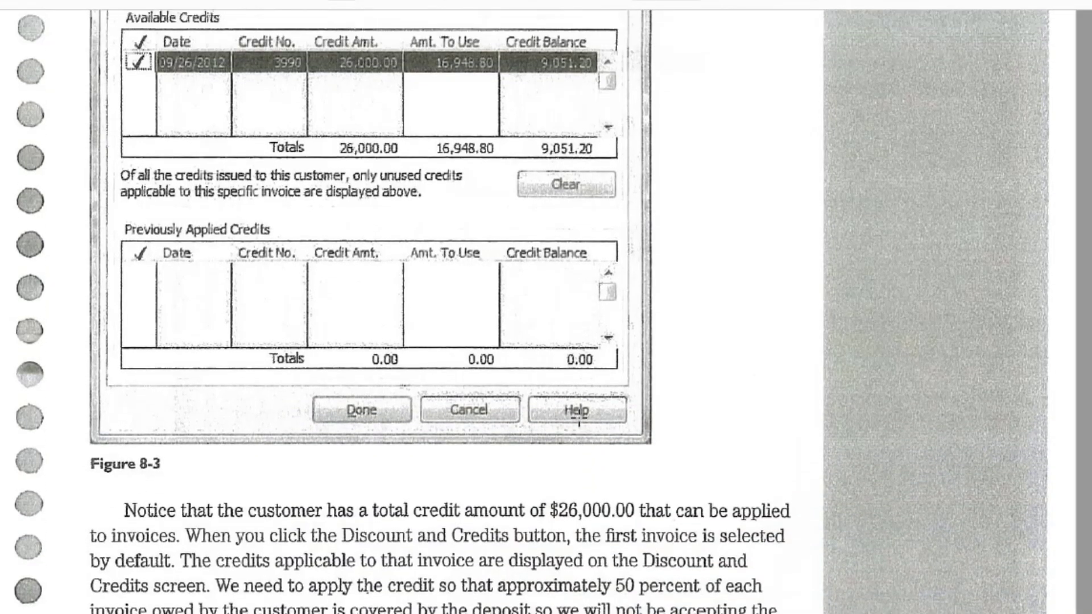
scroll(579, 421, down, 4)
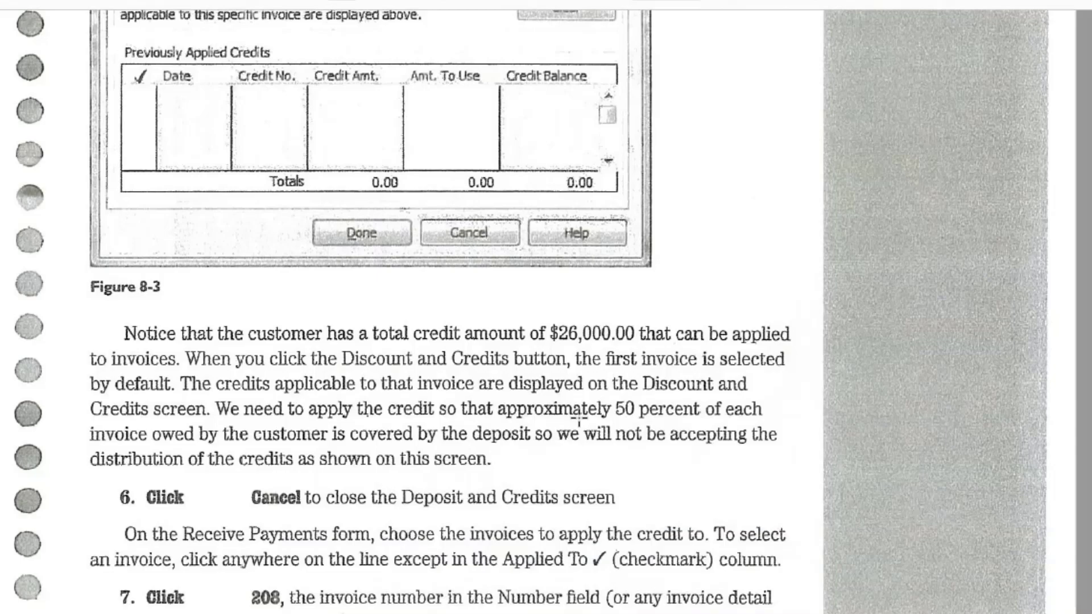
scroll(579, 420, down, 1)
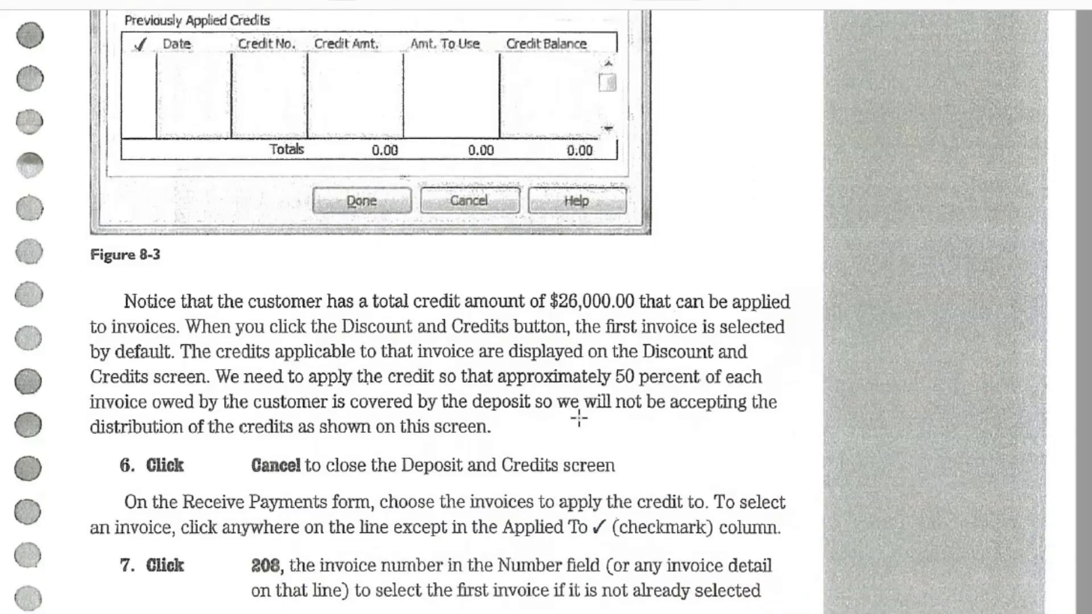
scroll(578, 418, down, 1)
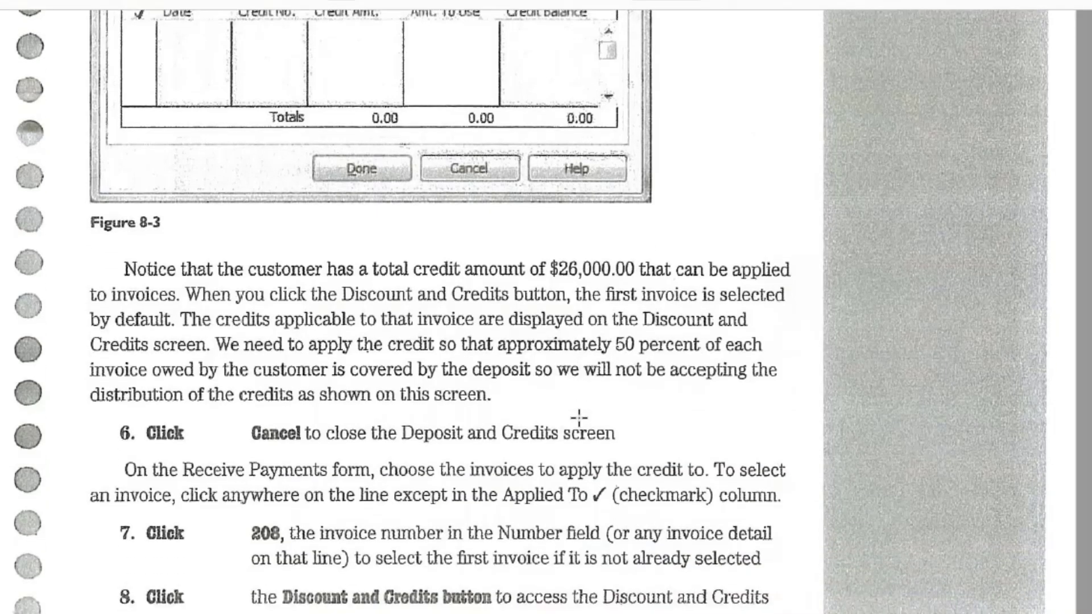
scroll(579, 418, up, 6)
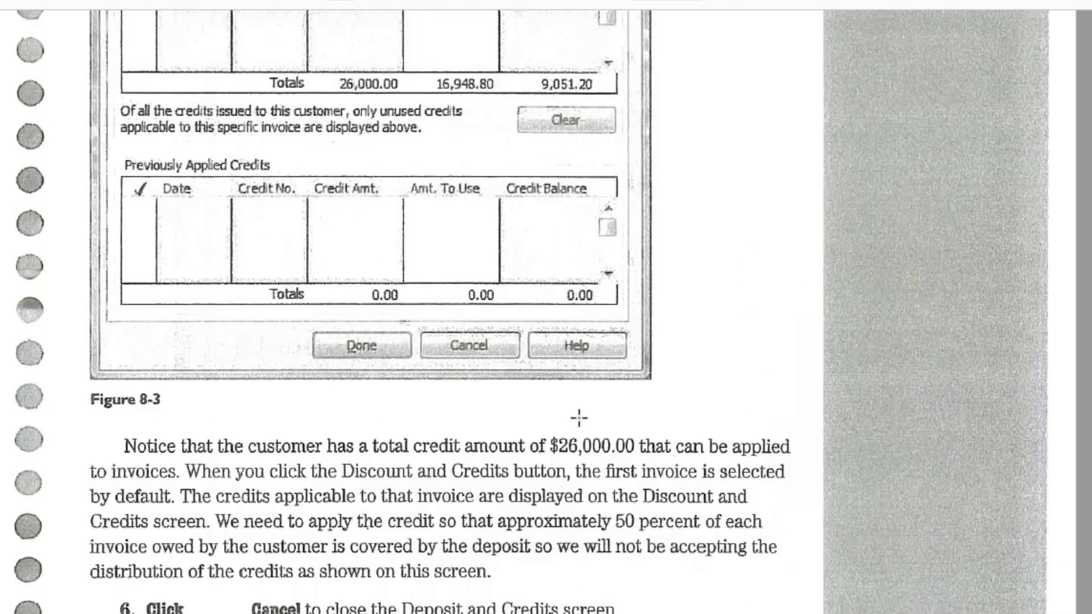
scroll(579, 418, up, 5)
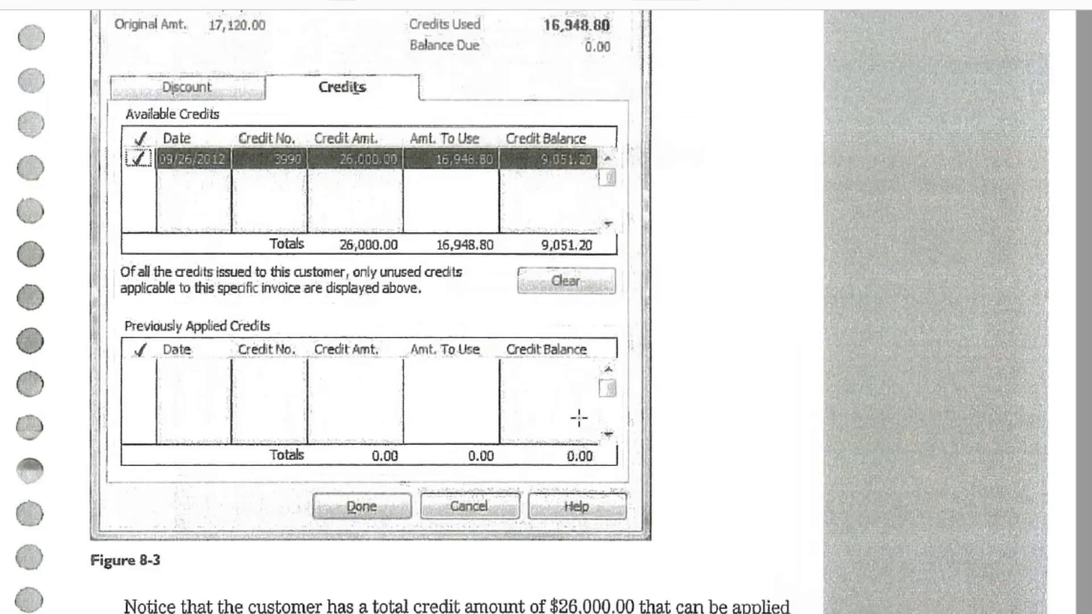
scroll(579, 418, up, 1)
Reread the note on credit distribution and exercise steps 6 to 8 on selecting invoice 208 and reopening its discounts and credits
scroll(579, 418, down, 5)
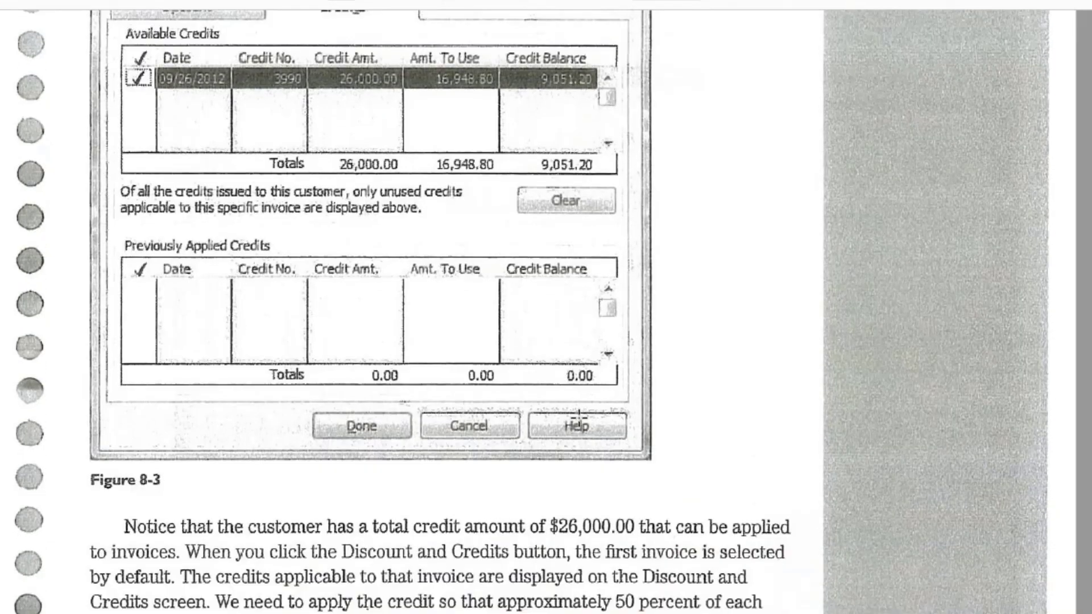
scroll(579, 418, down, 1)
scroll(579, 418, down, 1)
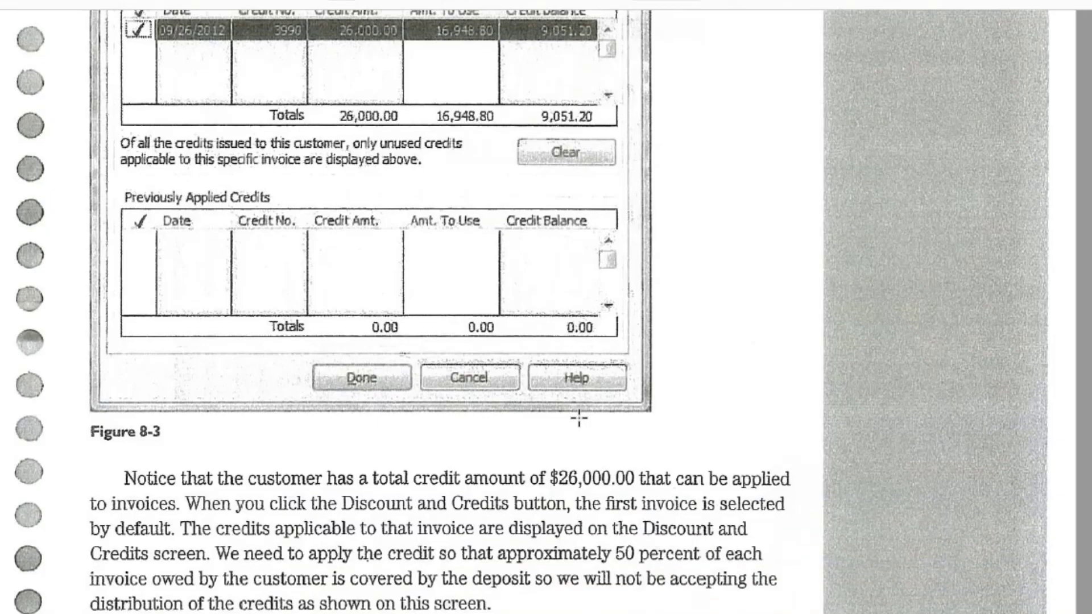
scroll(579, 418, down, 1)
scroll(579, 418, down, 1)
scroll(579, 418, down, 1)
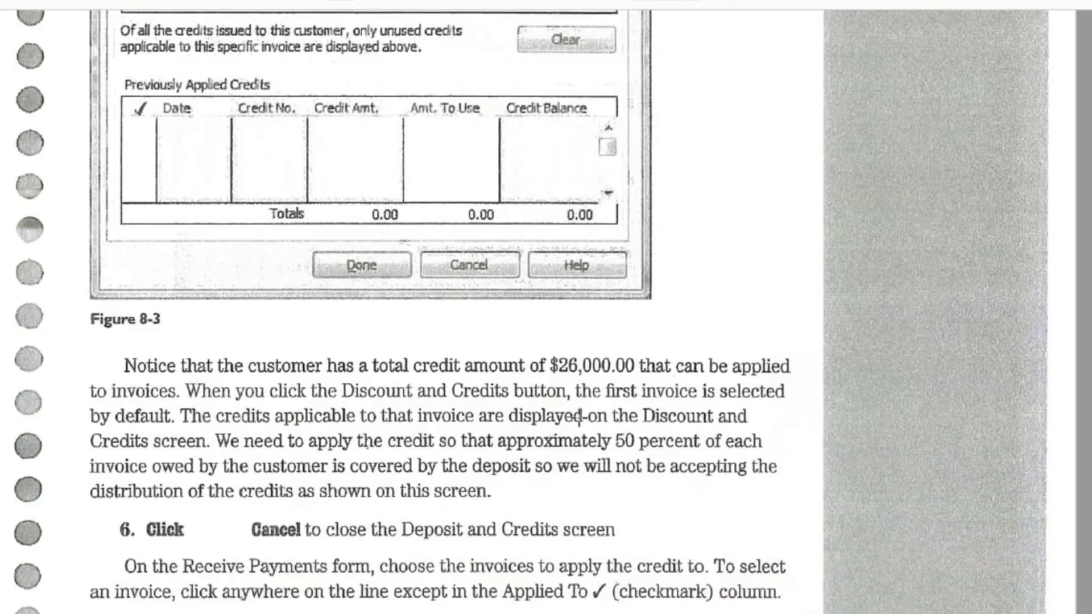
scroll(579, 418, down, 2)
scroll(579, 418, down, 1)
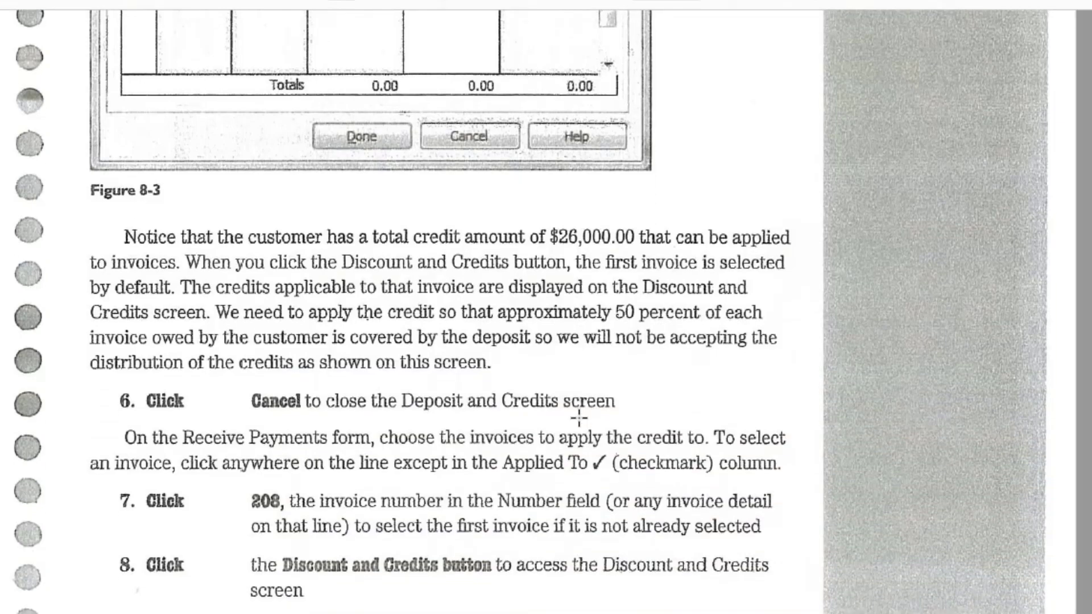
scroll(579, 418, down, 1)
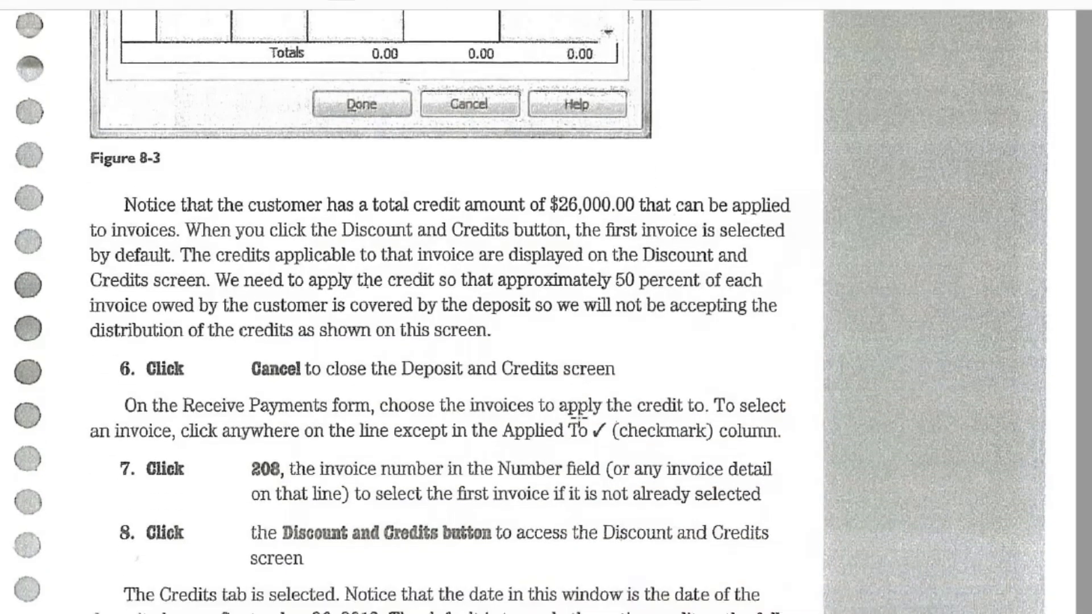
scroll(579, 421, up, 6)
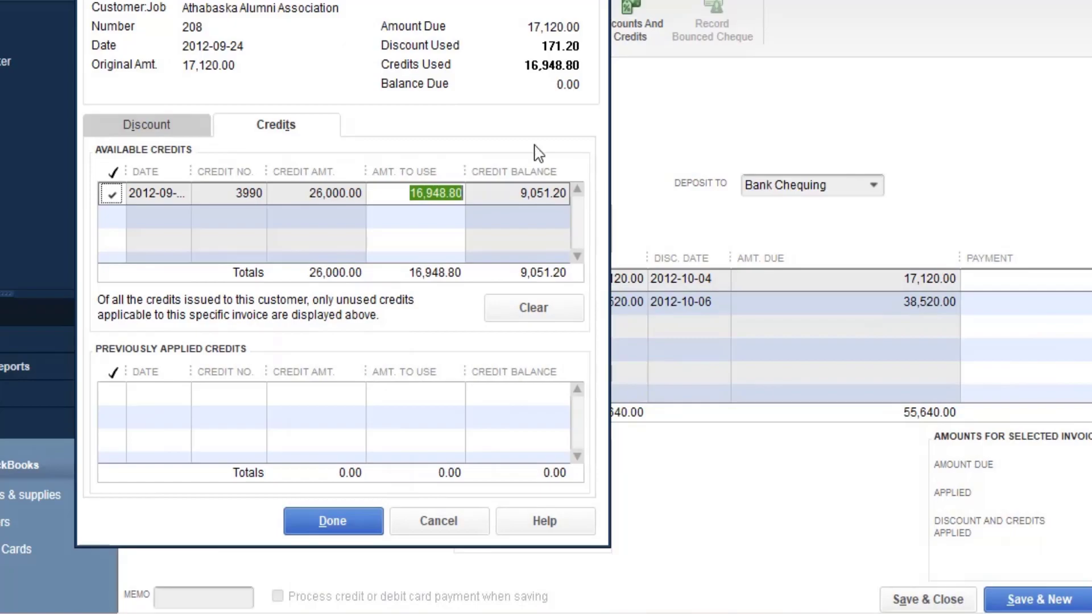
Cancel the discounts and credits dialog and mark invoice 208 for payment, keeping automatic payment calculation on
click(455, 522)
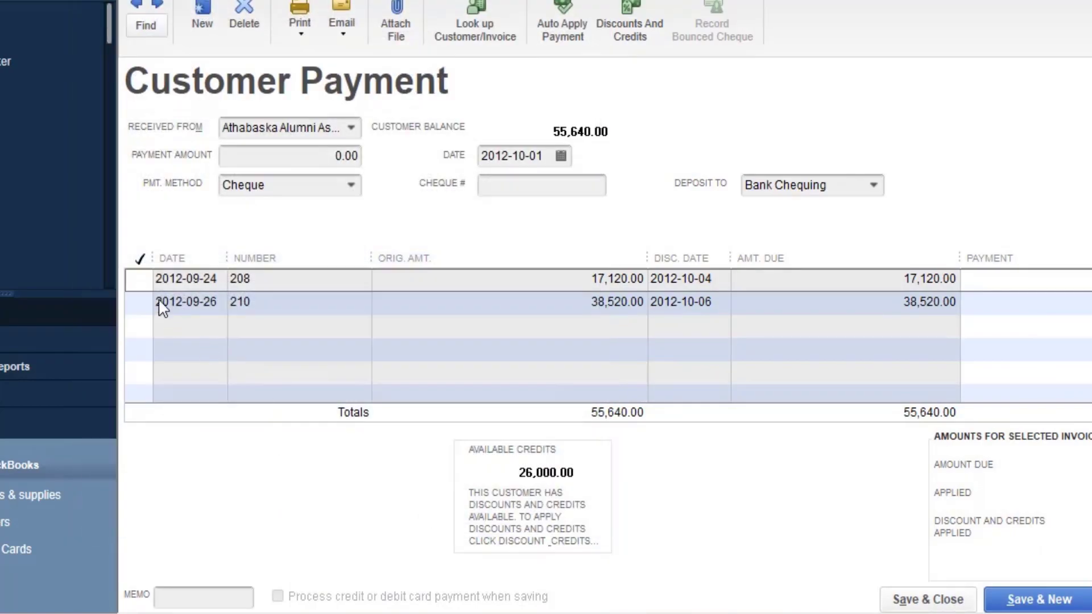
click(133, 278)
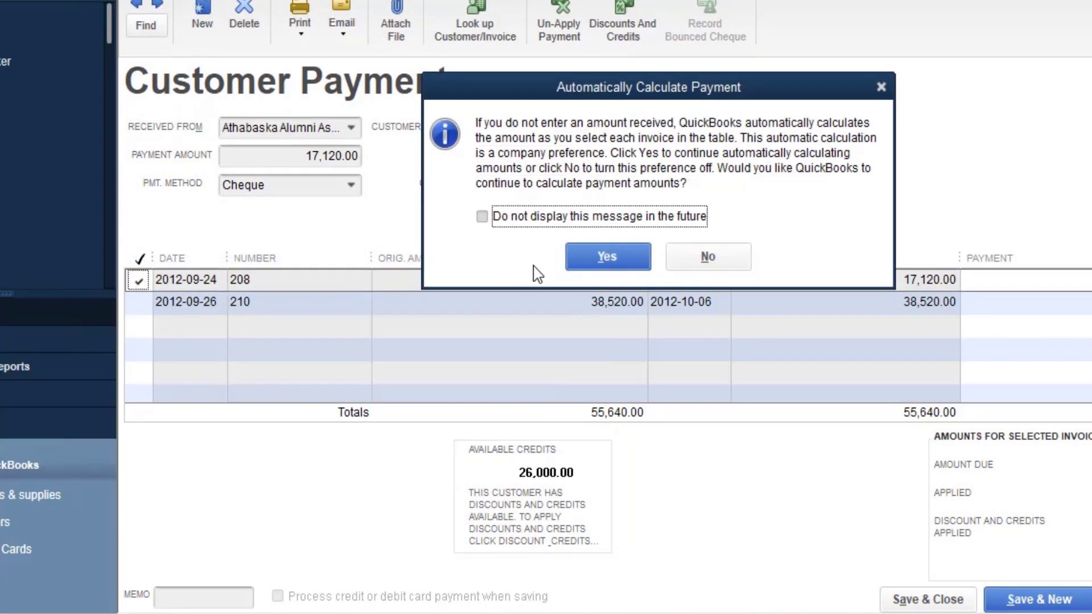
click(598, 265)
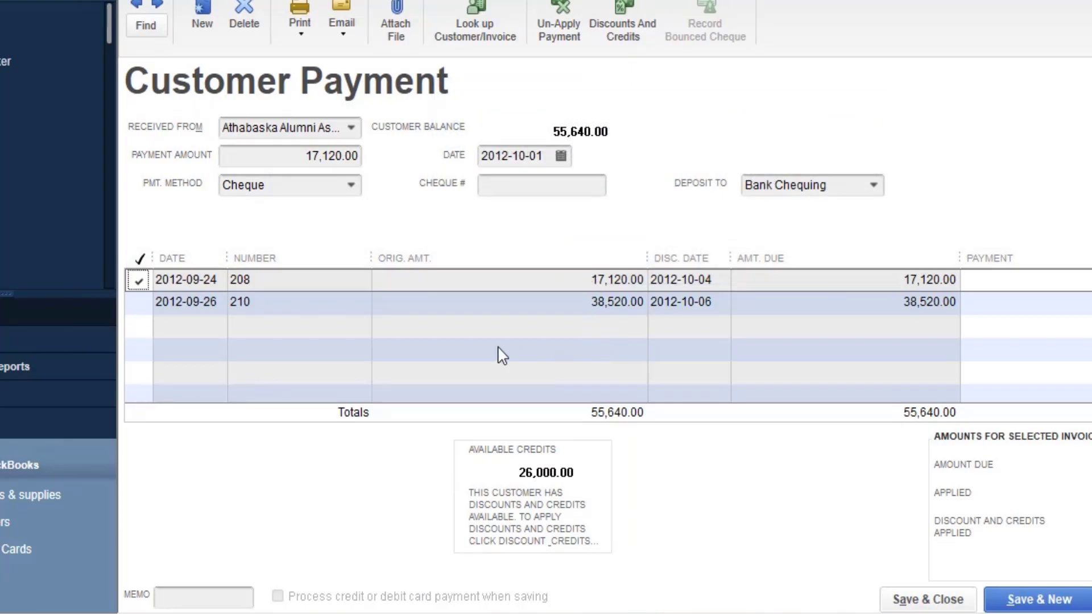
Apply 8,000.00 of credit 3990 to invoice 208 and clear its discount amount
click(624, 17)
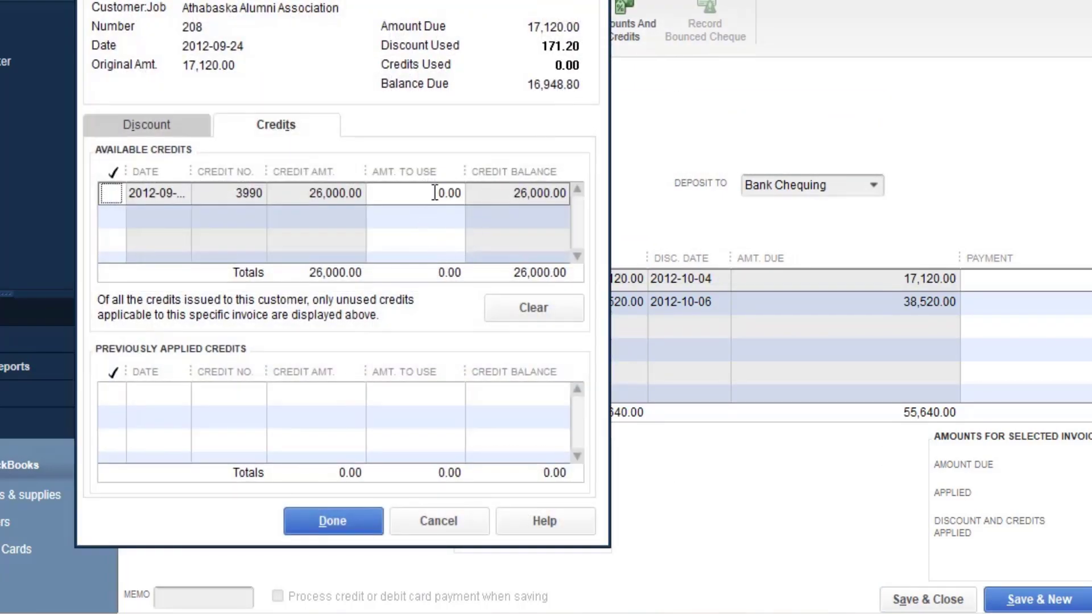
click(463, 192)
text(8000)
click(188, 131)
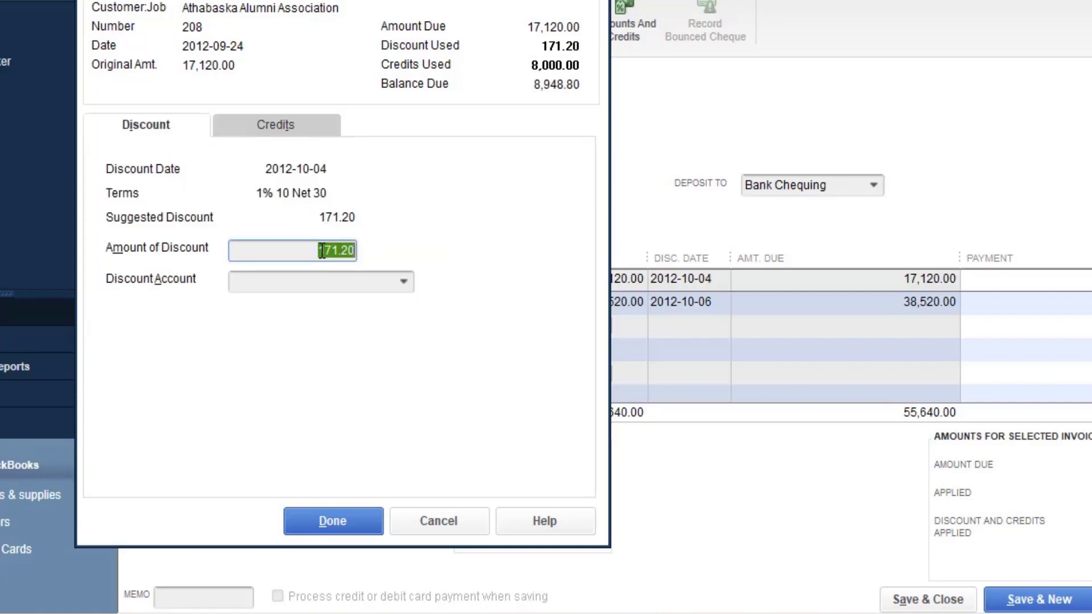
key(BackSpace)
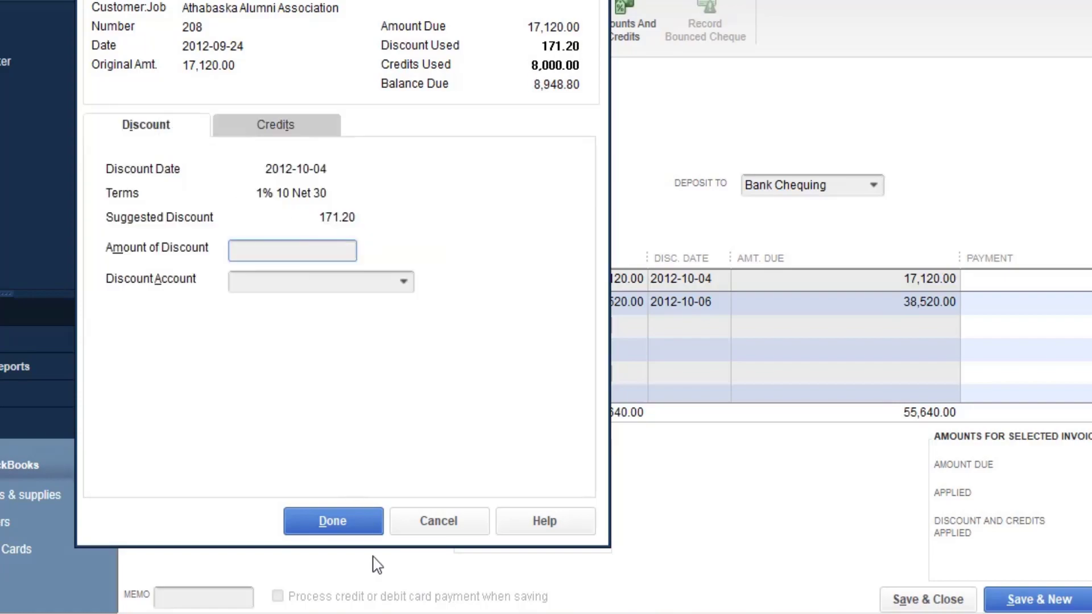
click(347, 521)
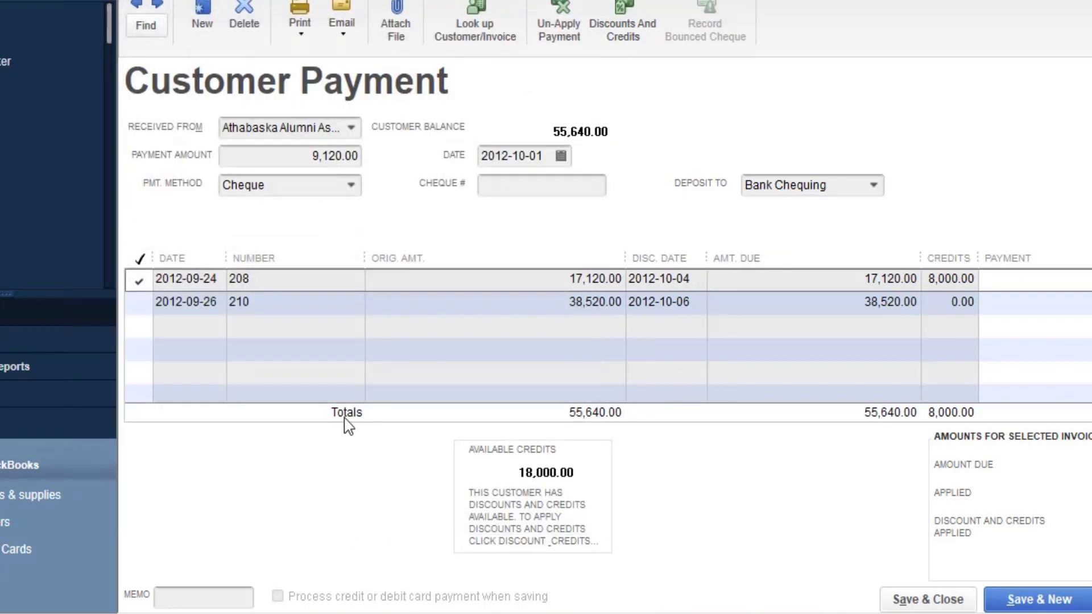
Mark invoice 210 for payment and check its discounts and credits, closing the dialog without using any credit
click(139, 303)
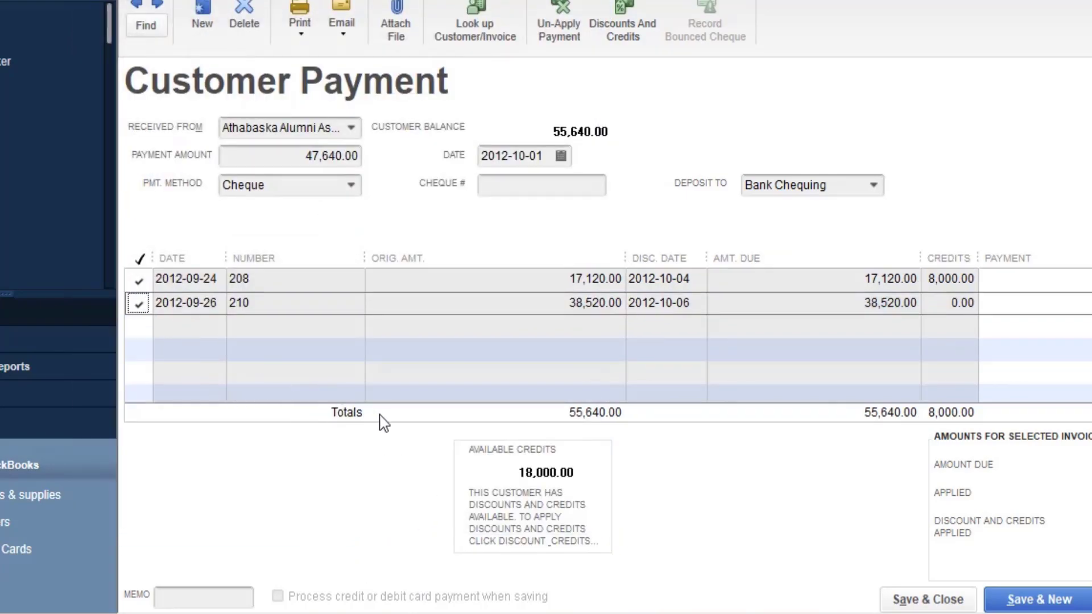
click(626, 34)
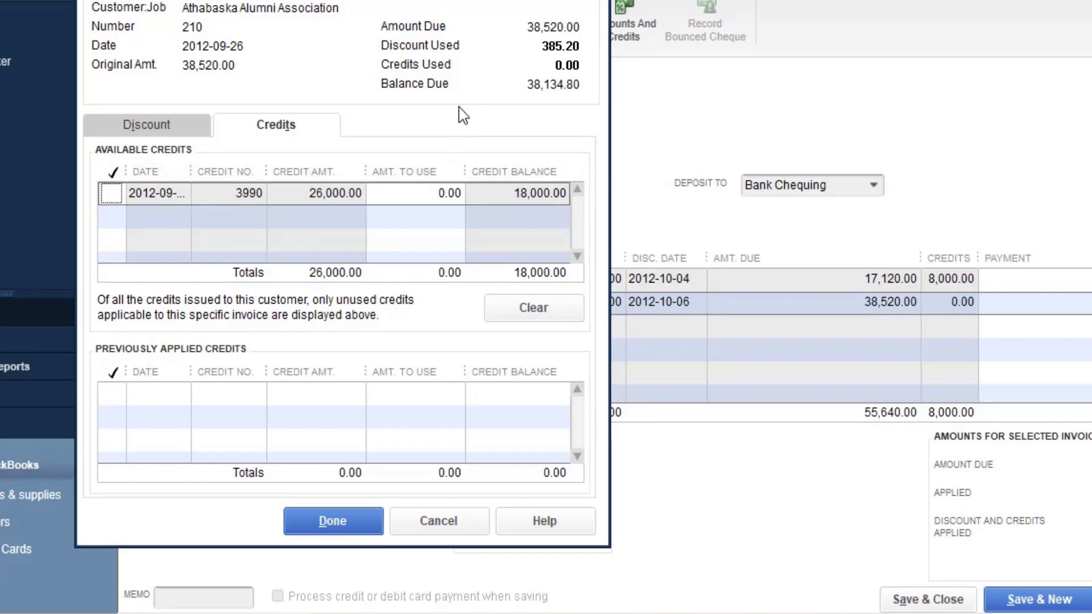
key(Return)
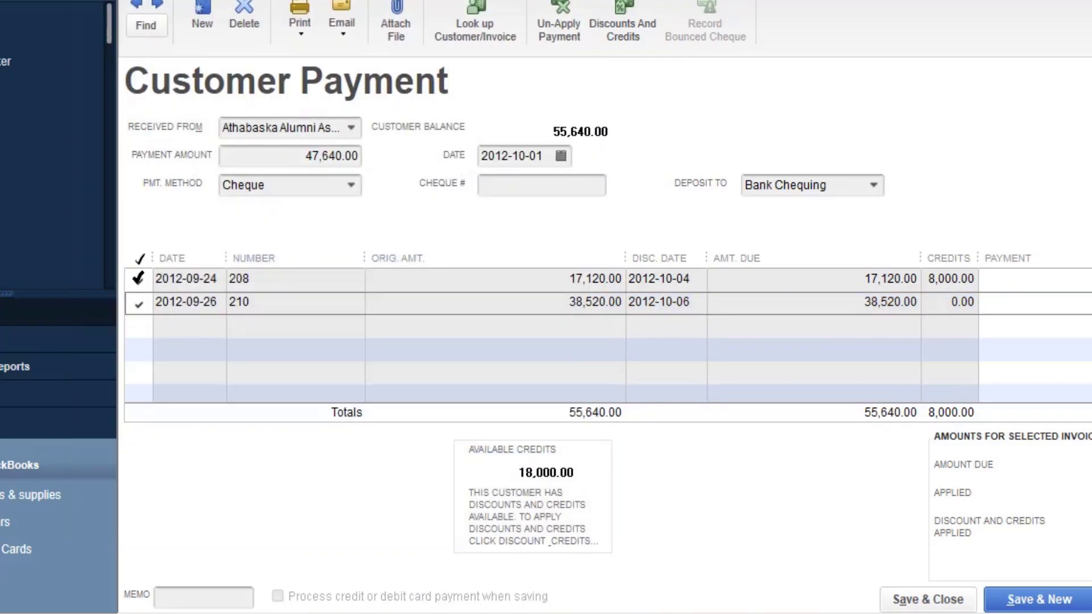
Unmark invoice 208 for payment and review its discounts and credits, closing the dialog without changes
click(138, 280)
click(623, 27)
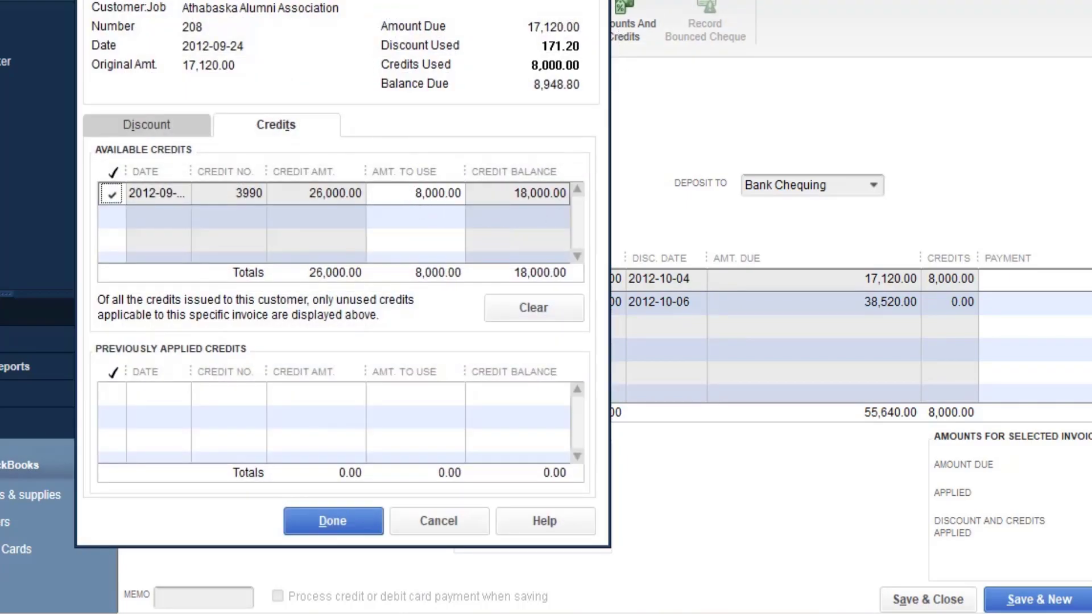
drag(454, 0, 536, 0)
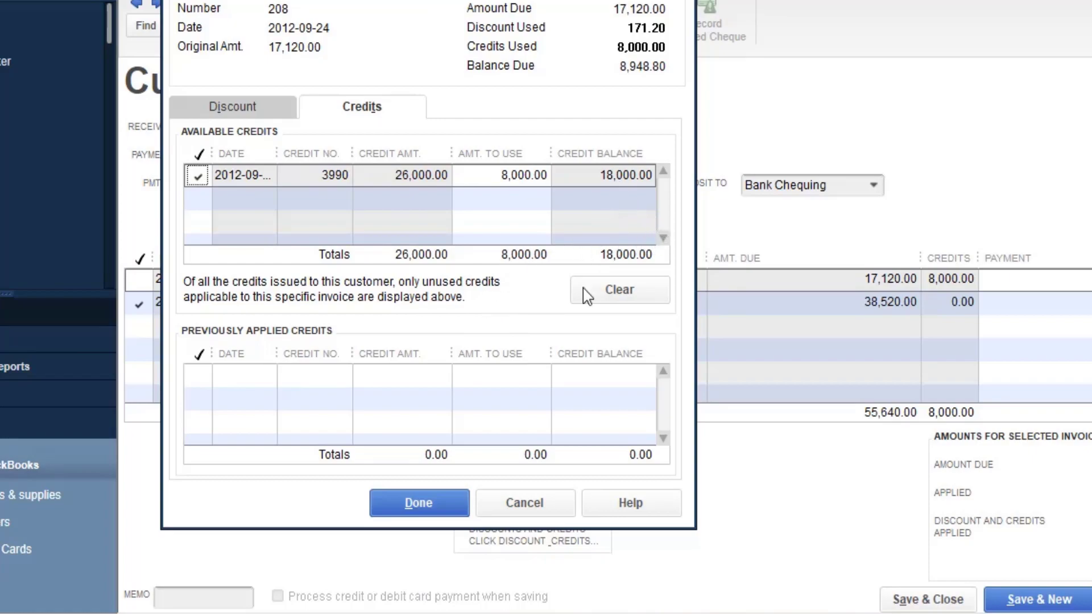
click(554, 505)
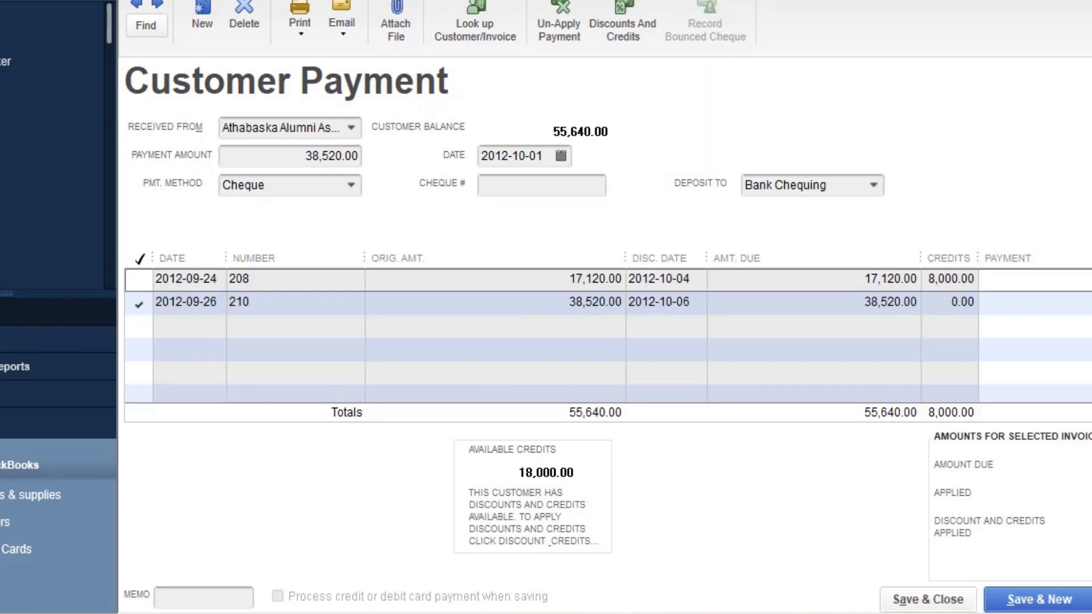
Check the PDF's note on distributing credits and the shared class screen, leaving invoice 208's discounts and credits unchanged
key(alt+Tab)
scroll(350, 519, down, 3)
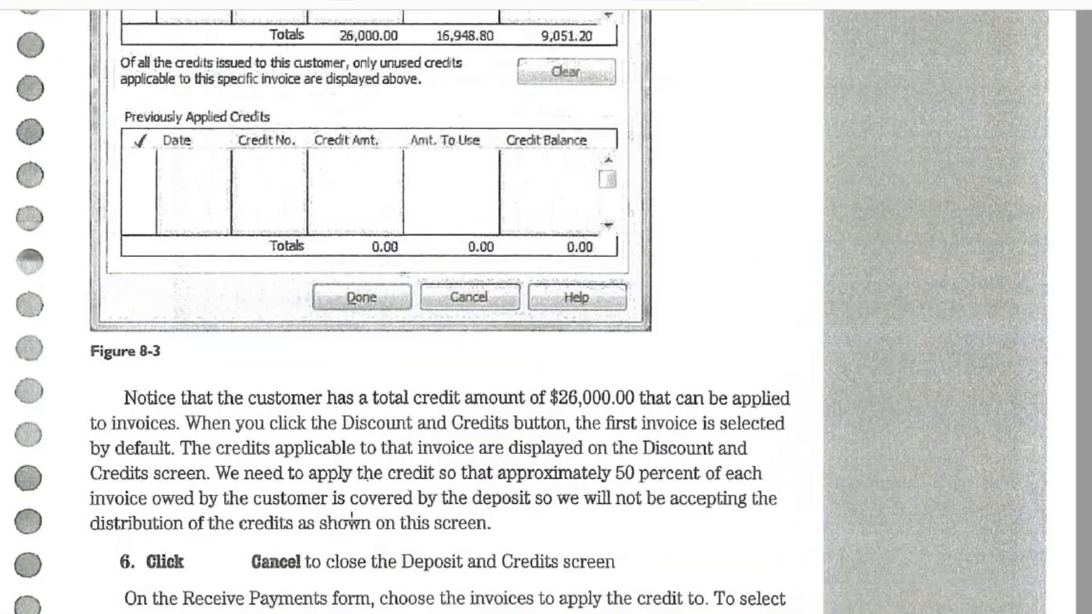
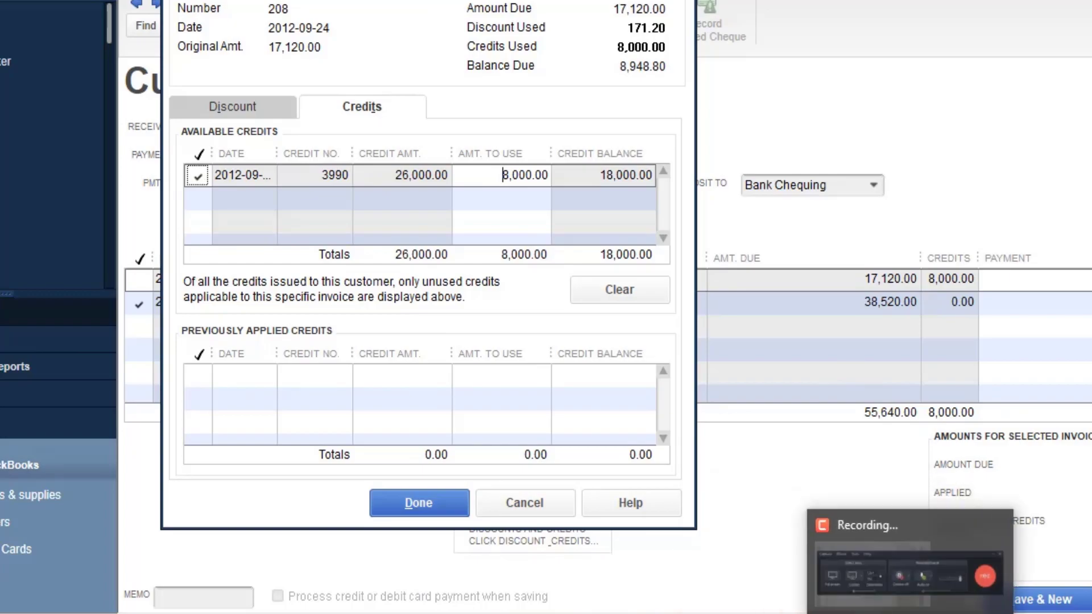
click(883, 609)
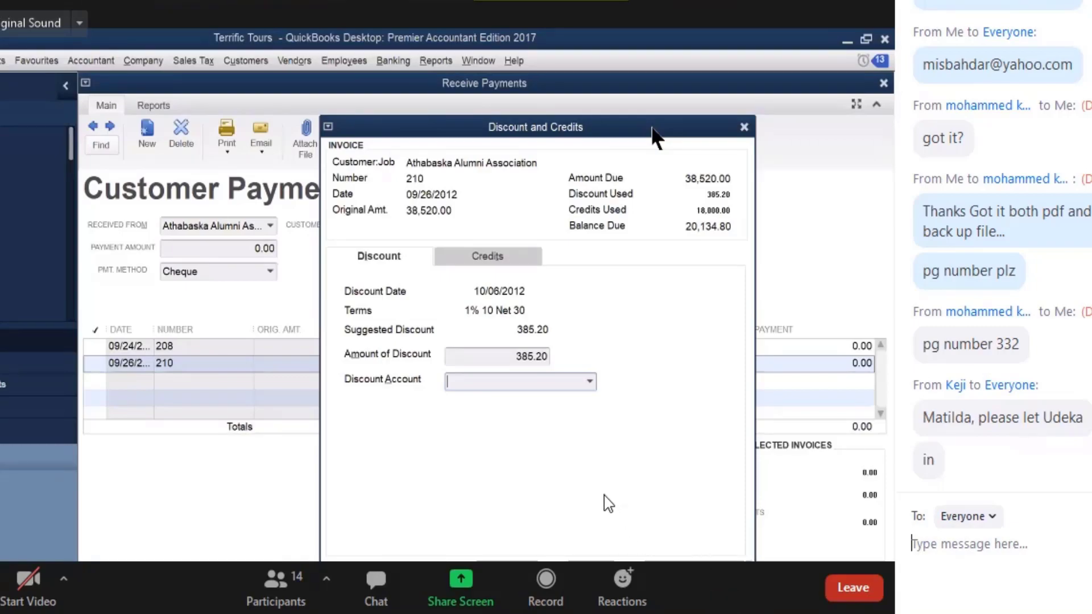
click(745, 127)
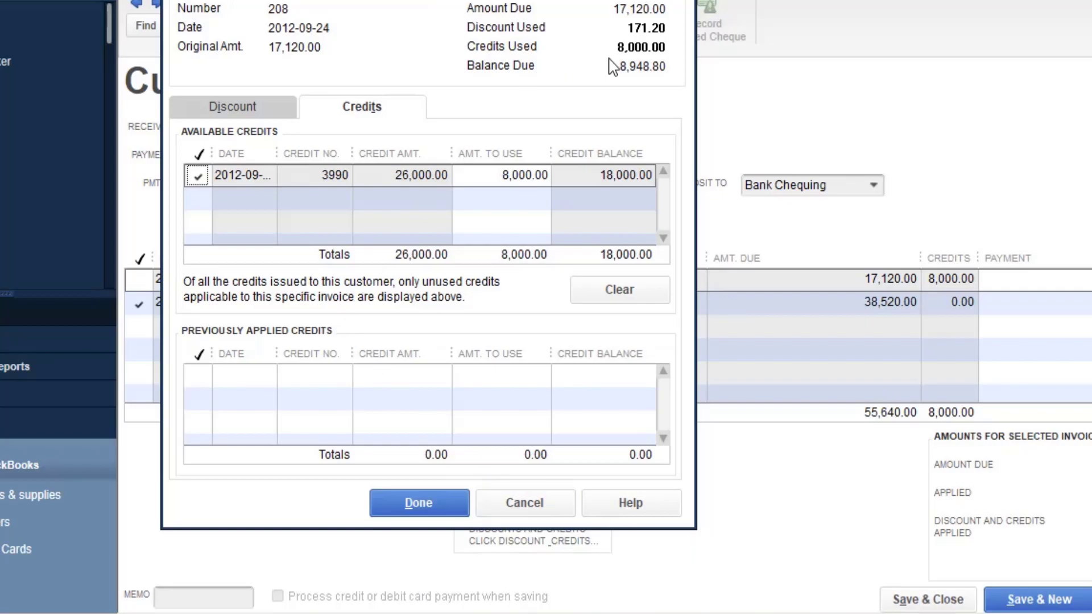
click(524, 503)
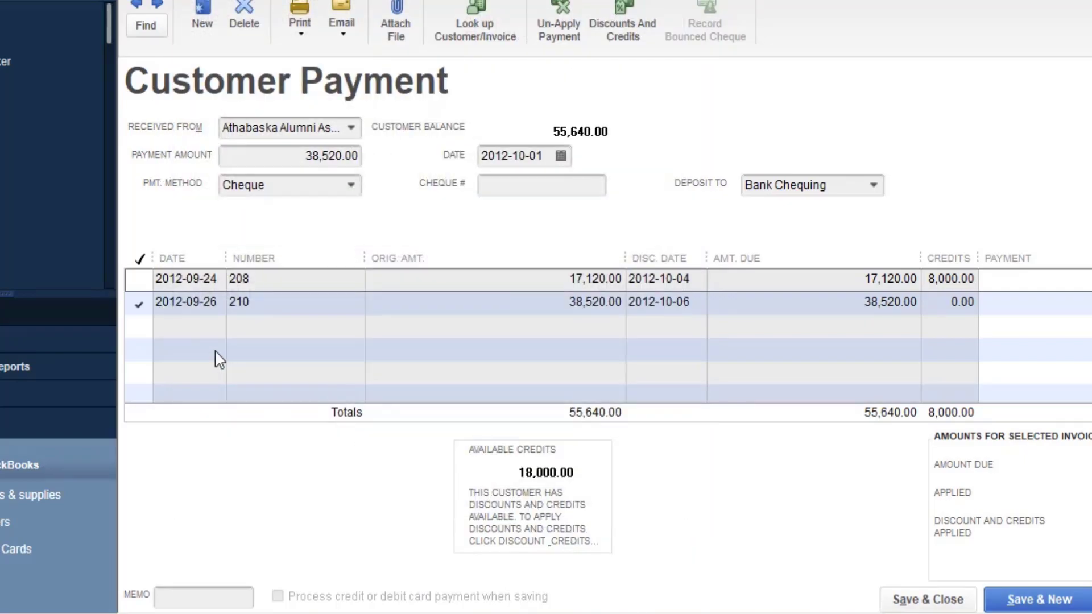
Unmark invoice 210 for payment and review the original records of invoices 210 and 208
click(140, 304)
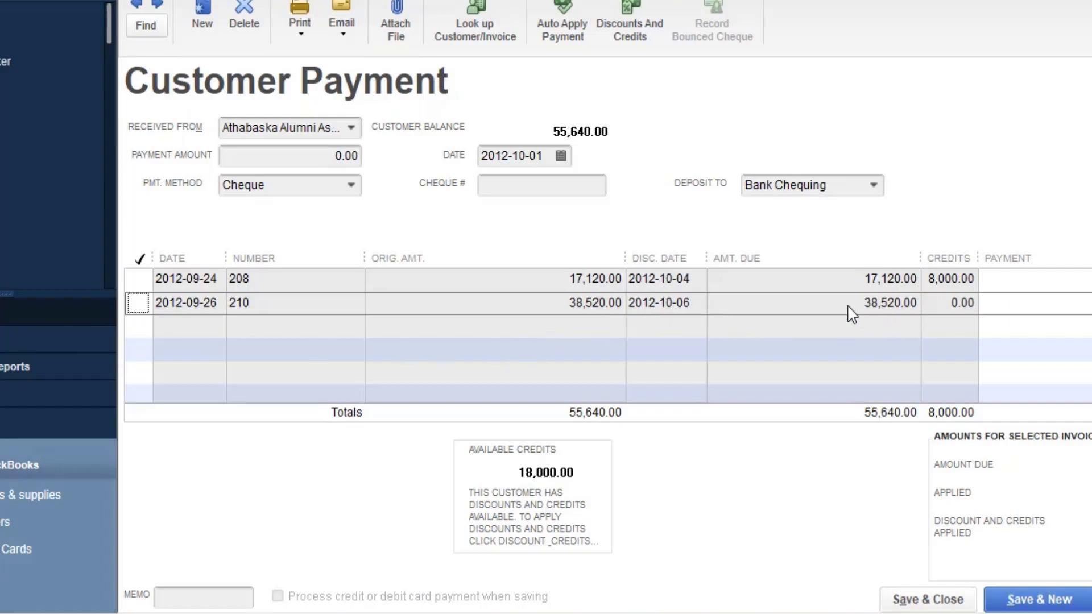
click(870, 303)
double_click(855, 304)
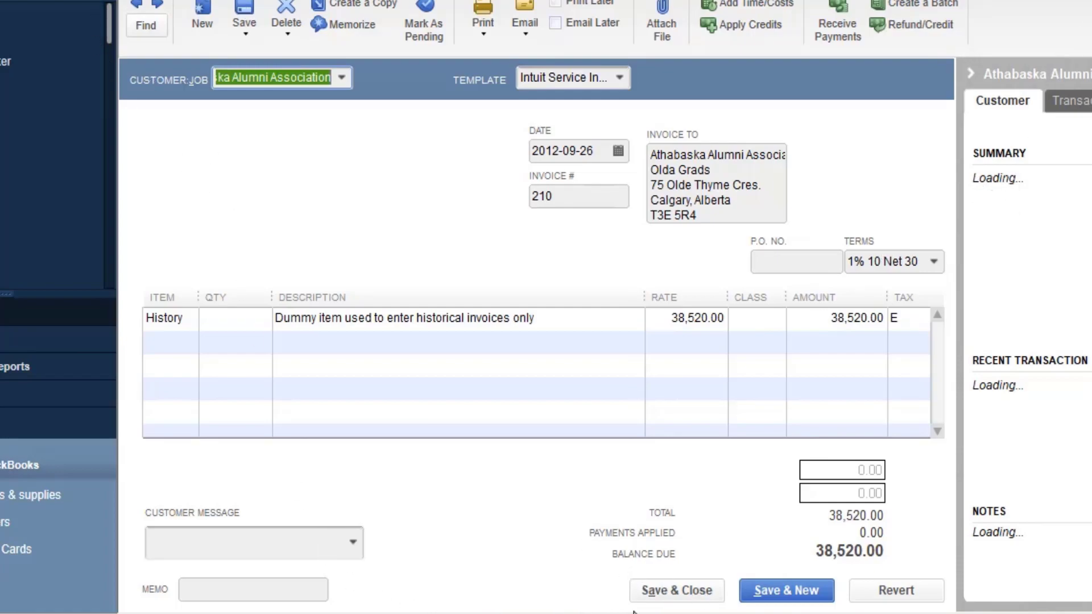
click(137, 6)
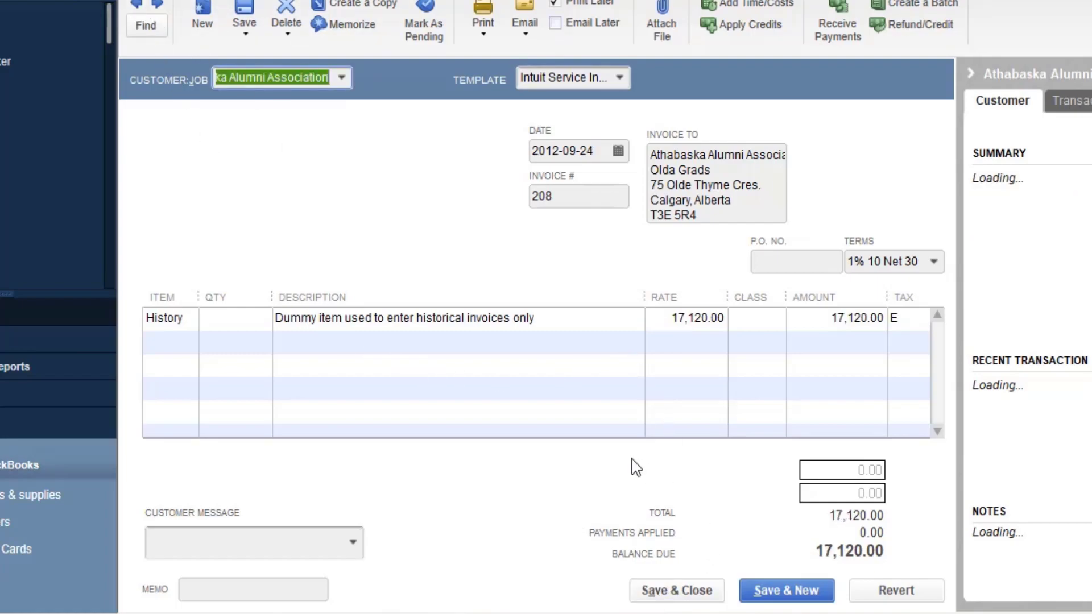
click(786, 591)
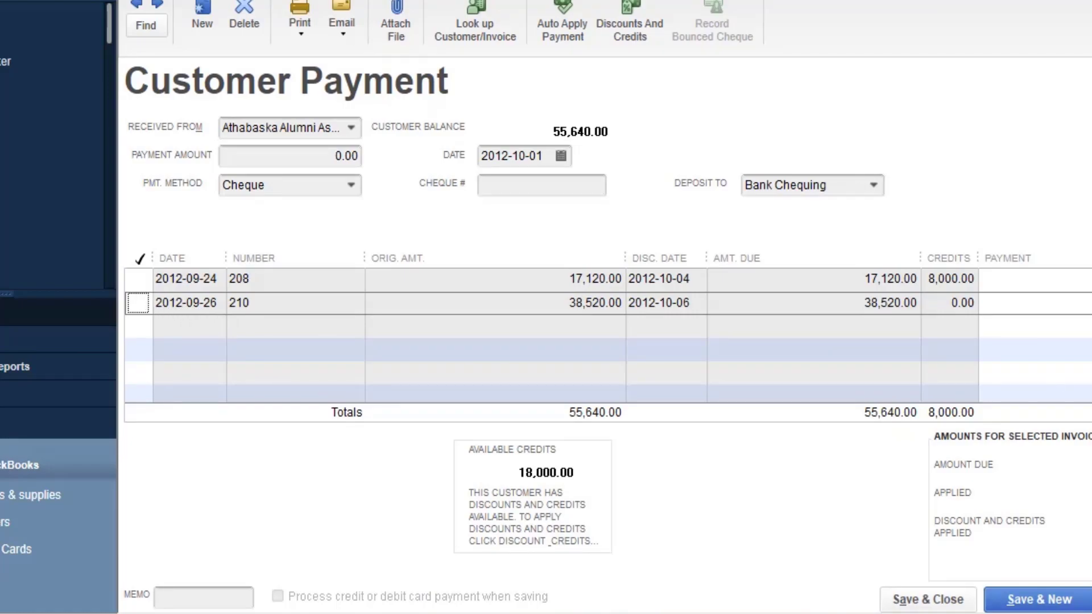
click(852, 563)
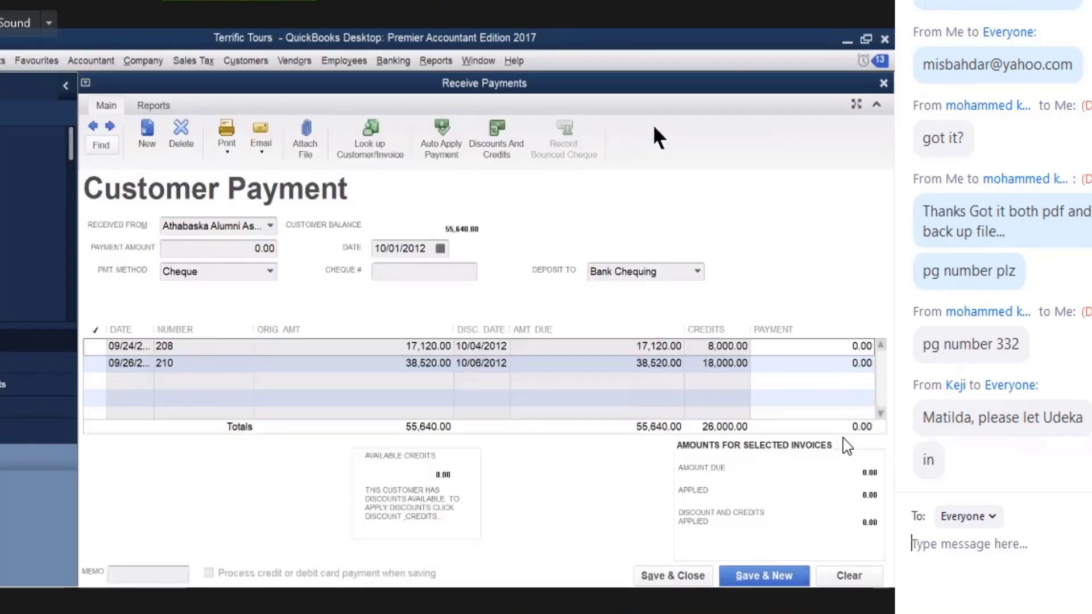
mouse_move(814, 443)
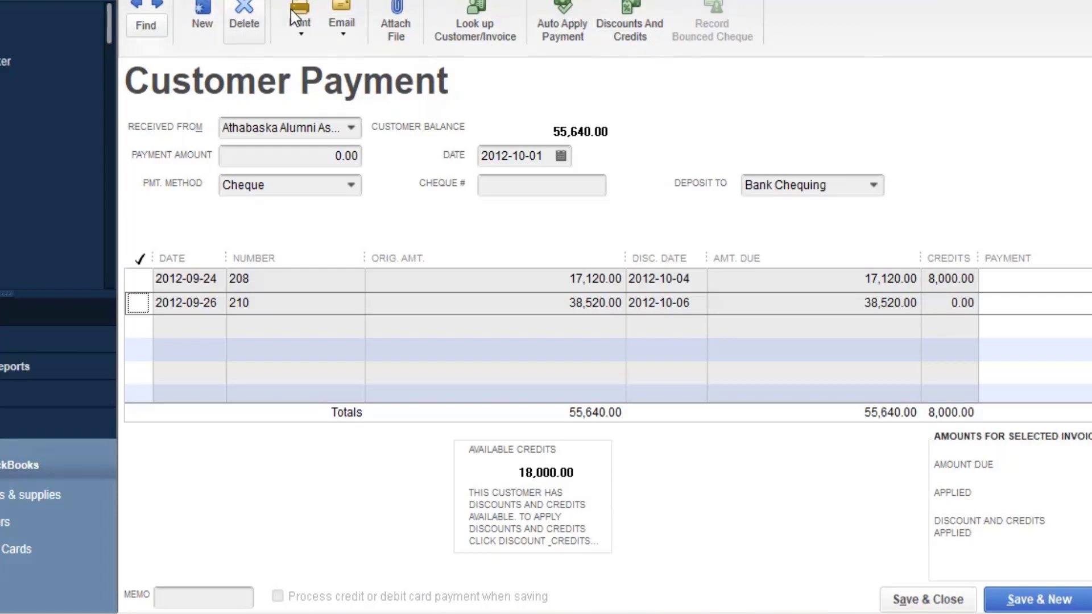
Go back to the customer payment with cheque 3990, unmark and re-mark invoice 208, and record the changed payment
click(140, 7)
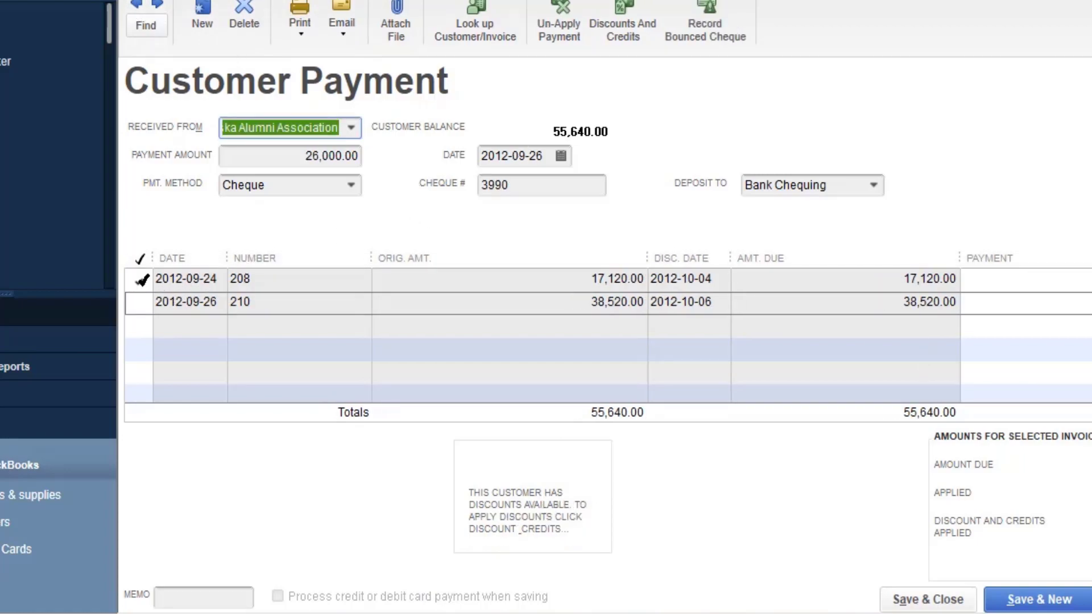
click(138, 281)
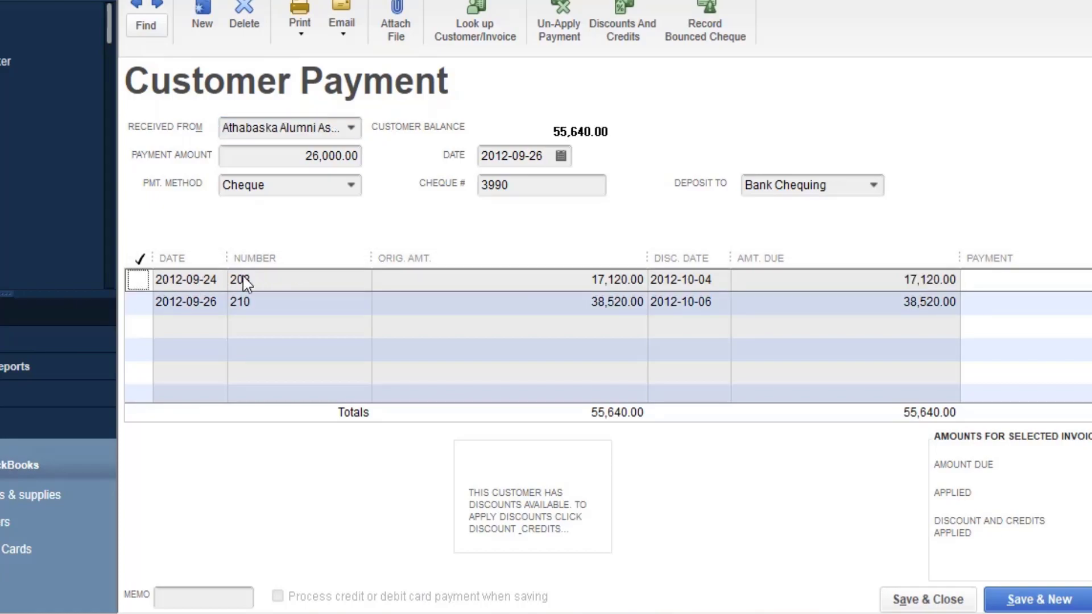
click(139, 280)
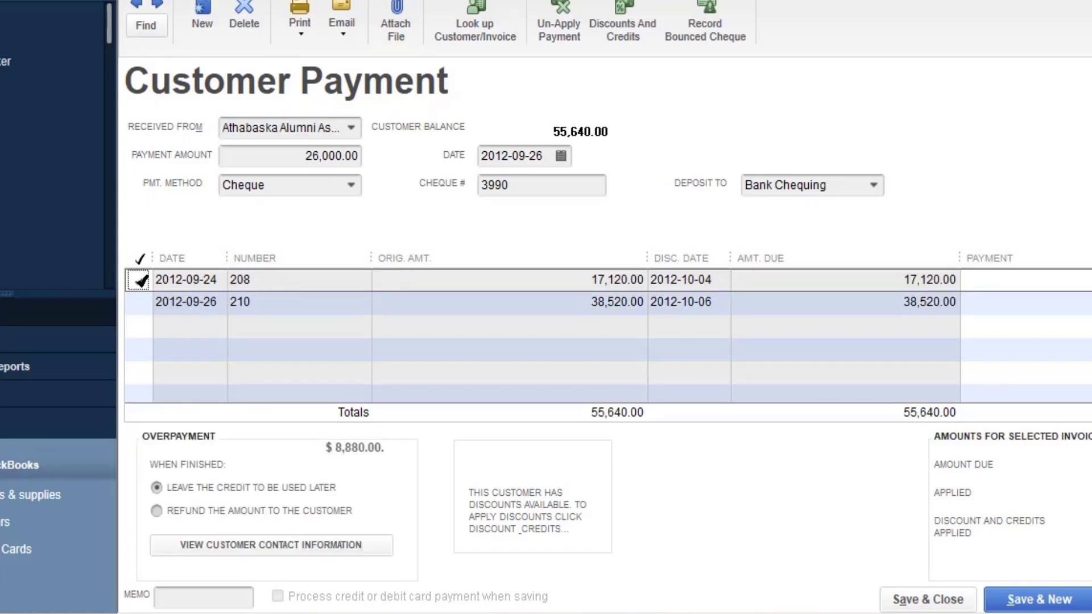
click(150, 21)
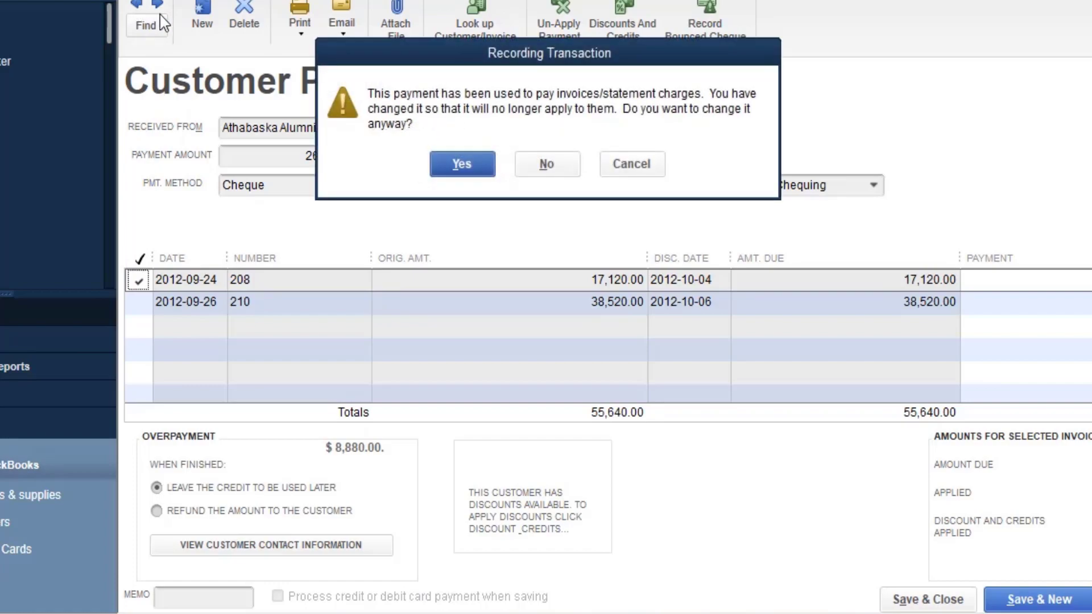
click(462, 164)
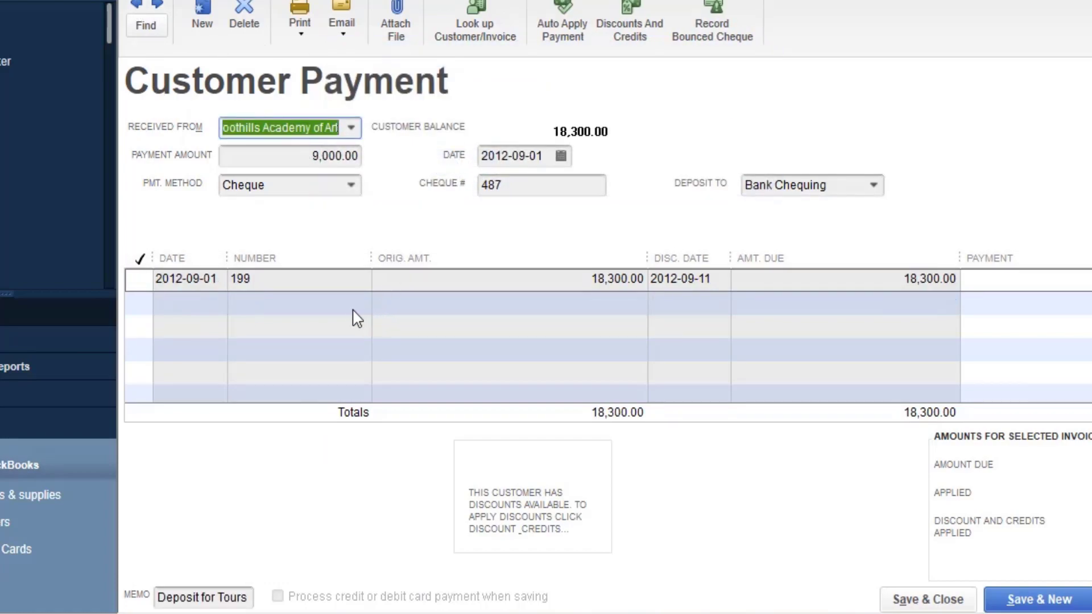
click(352, 127)
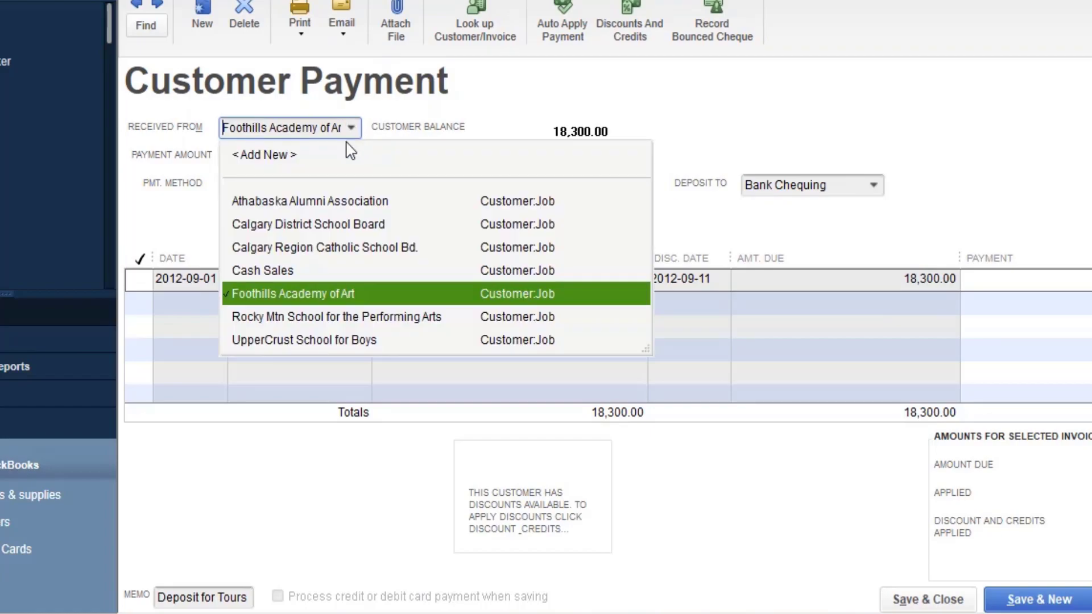
click(330, 201)
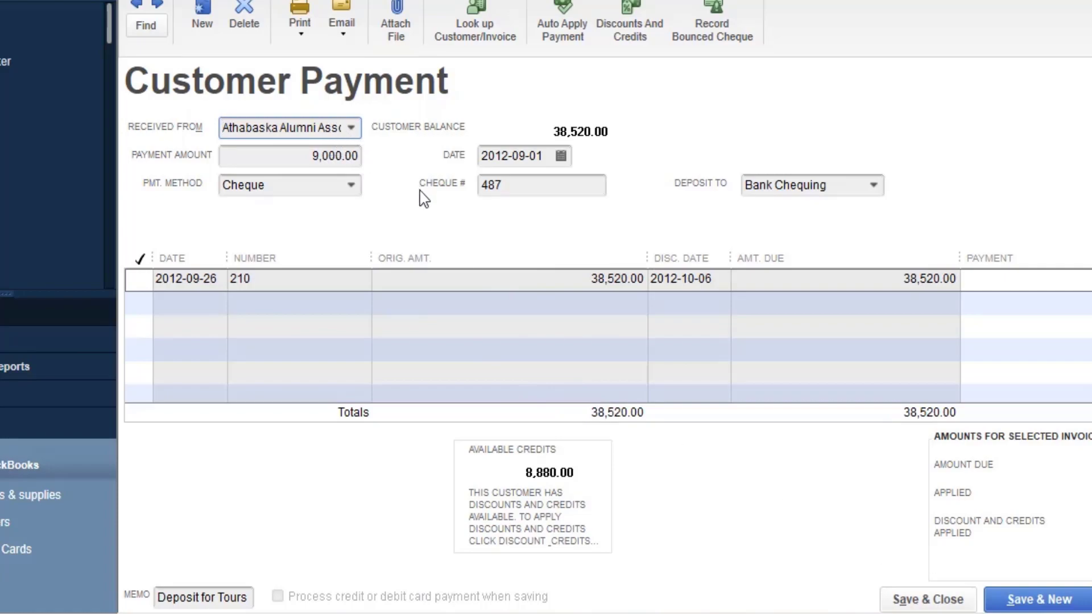
click(155, 5)
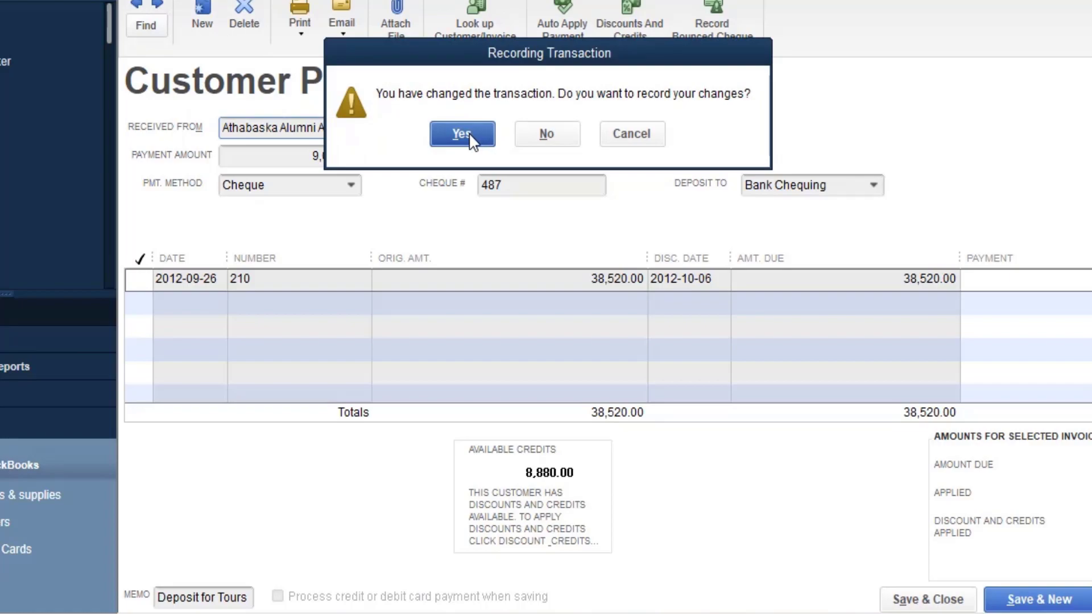
click(546, 134)
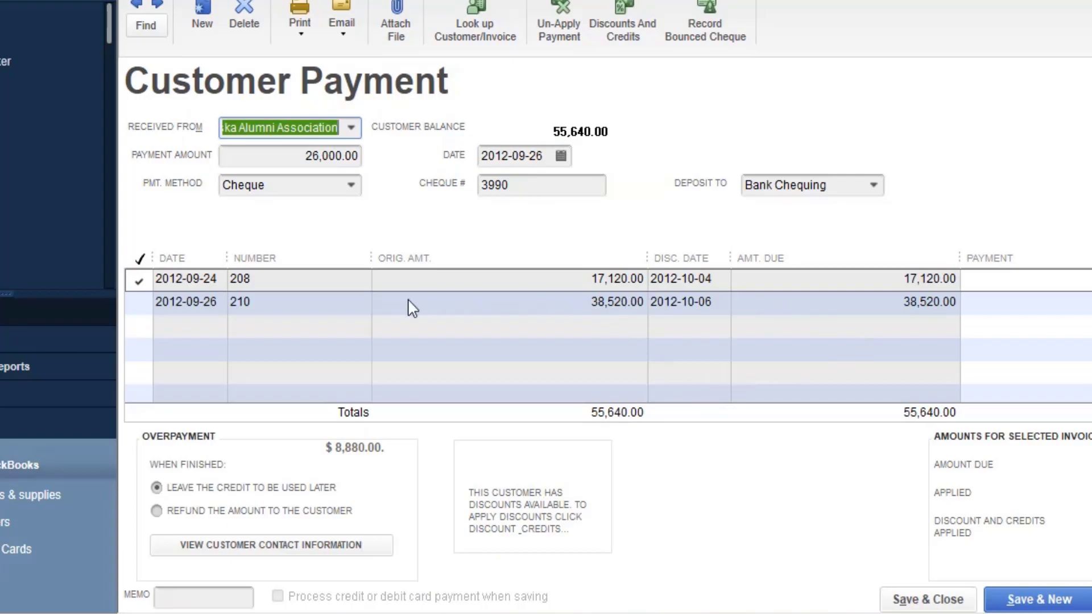
Inspect the discount and available credits for invoice 208 on the cheque 3990 payment, closing the payment without recording changes
click(631, 32)
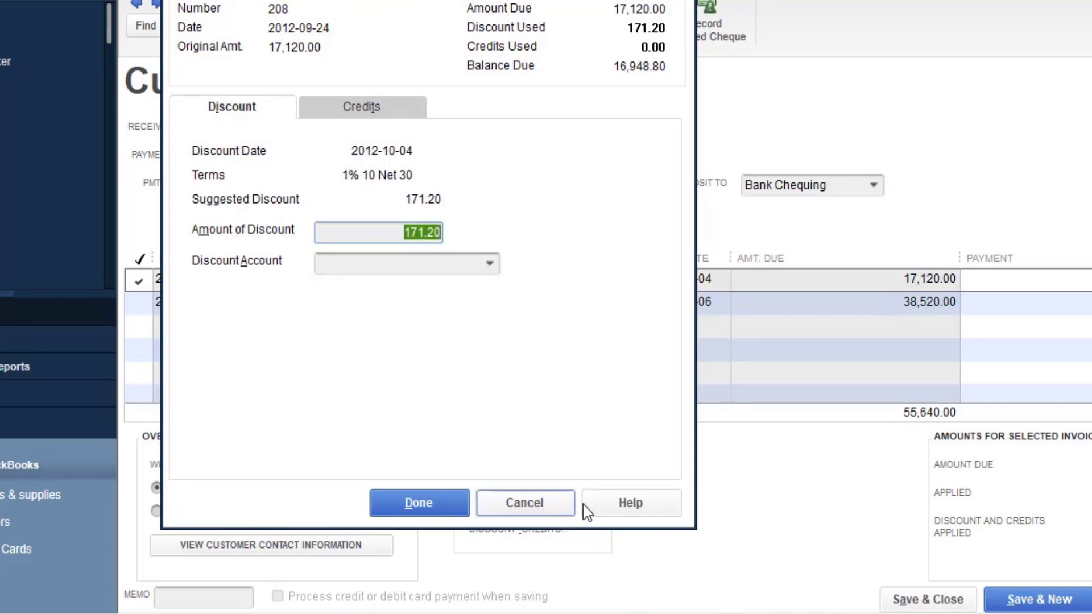
click(525, 503)
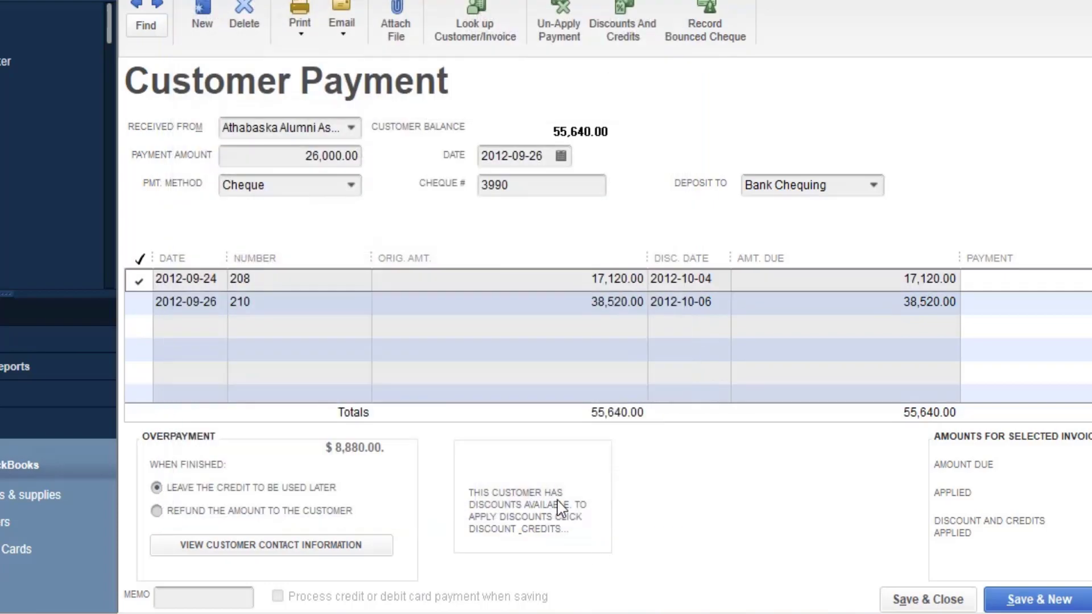
click(138, 280)
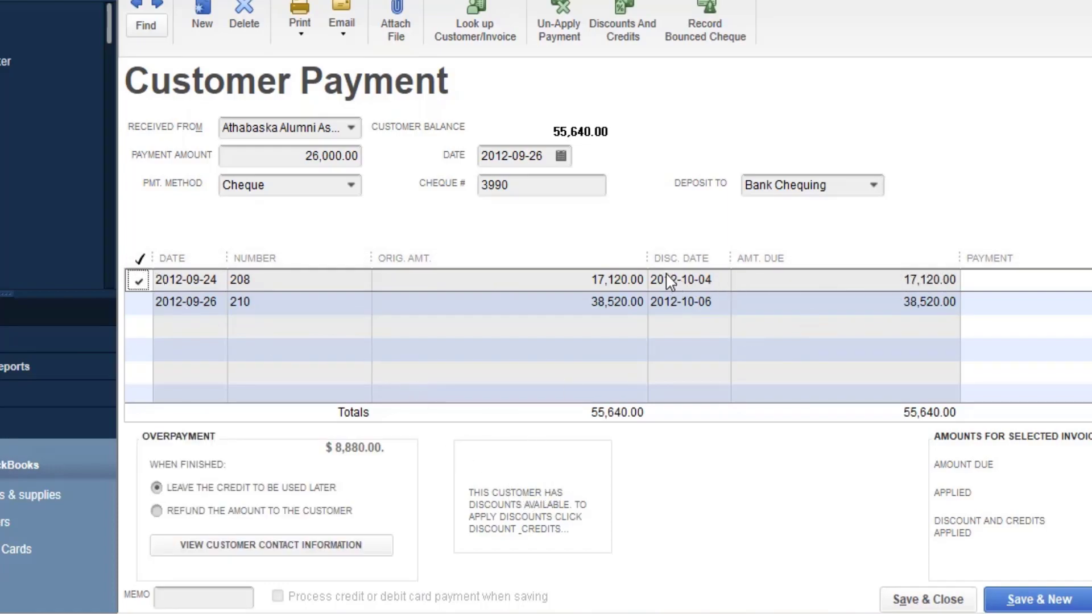
click(625, 41)
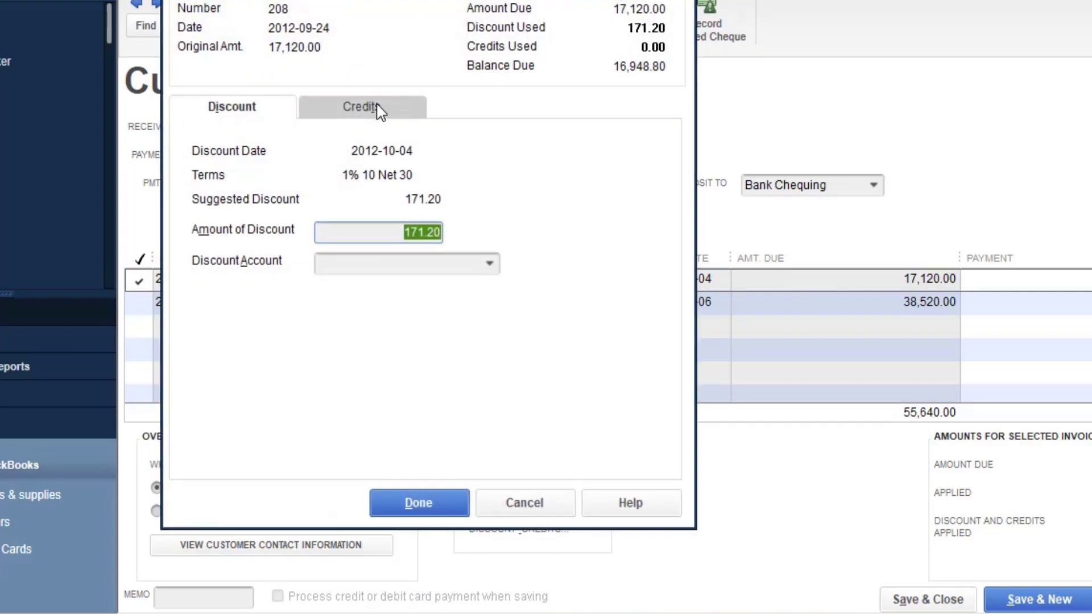
click(378, 107)
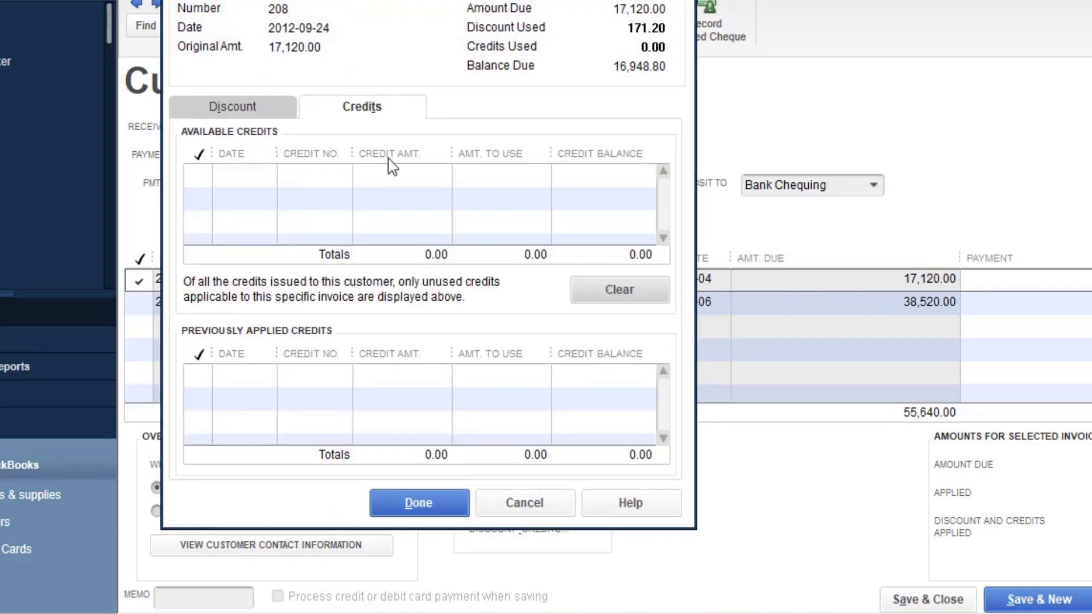
click(557, 505)
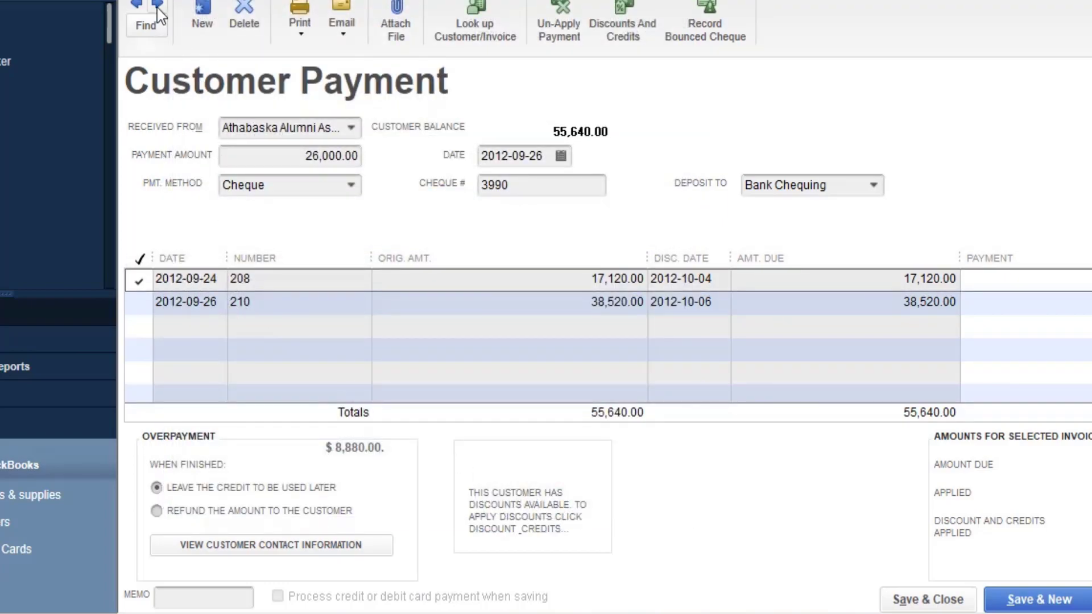
key(Escape)
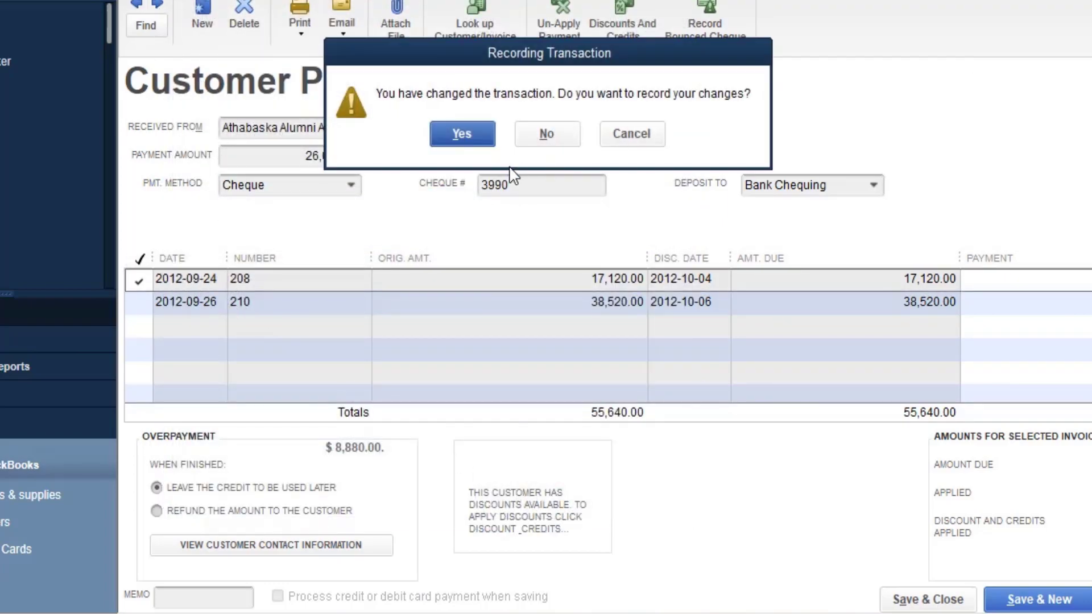
click(547, 136)
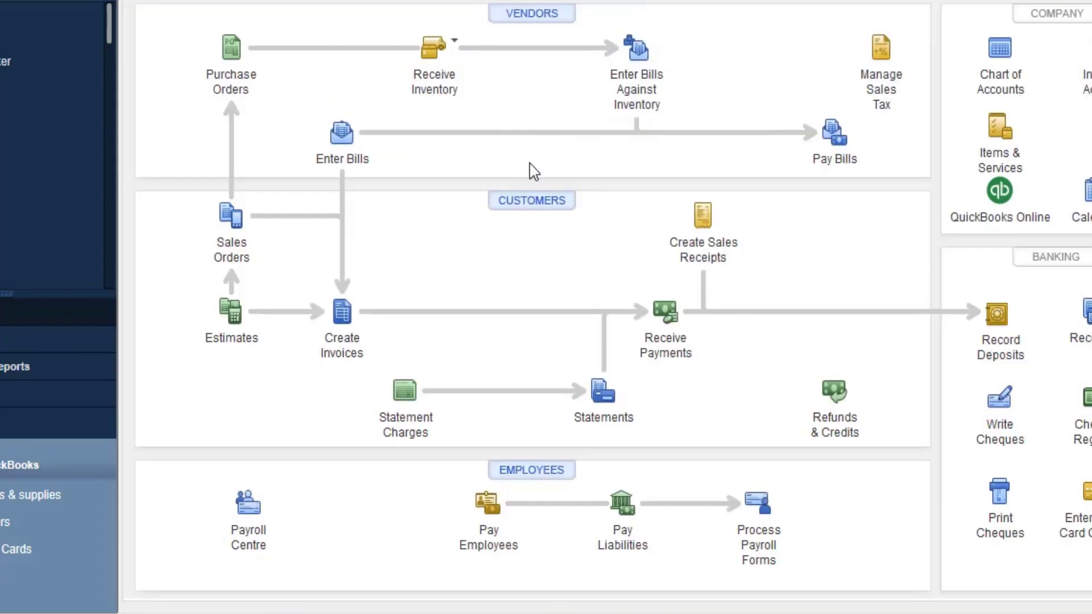
Start a new customer payment received from Athabaska Alumni Association, dated 2012-10-01
click(665, 312)
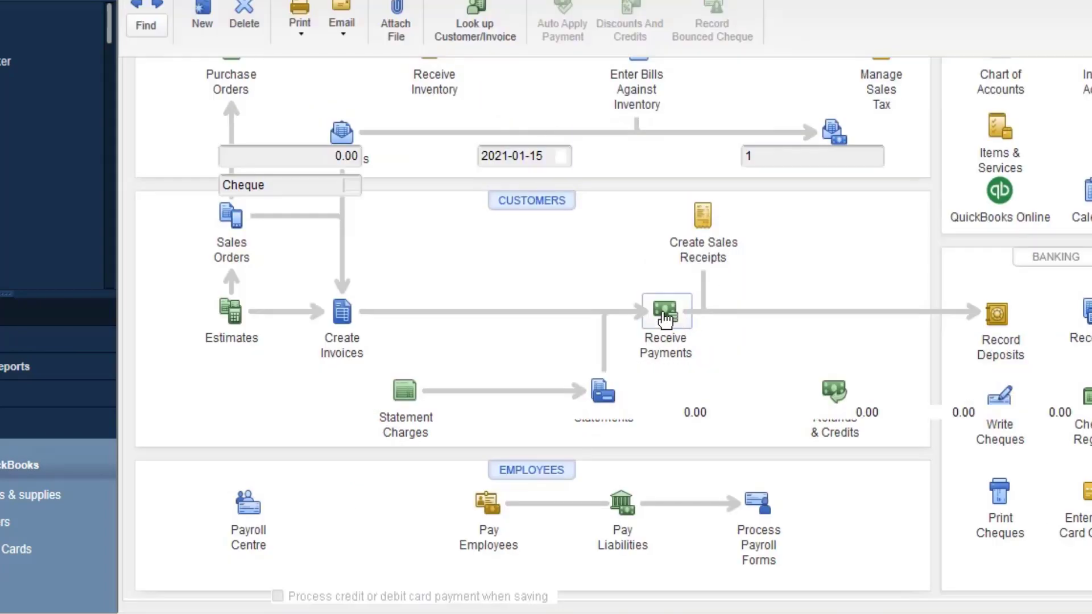
click(358, 130)
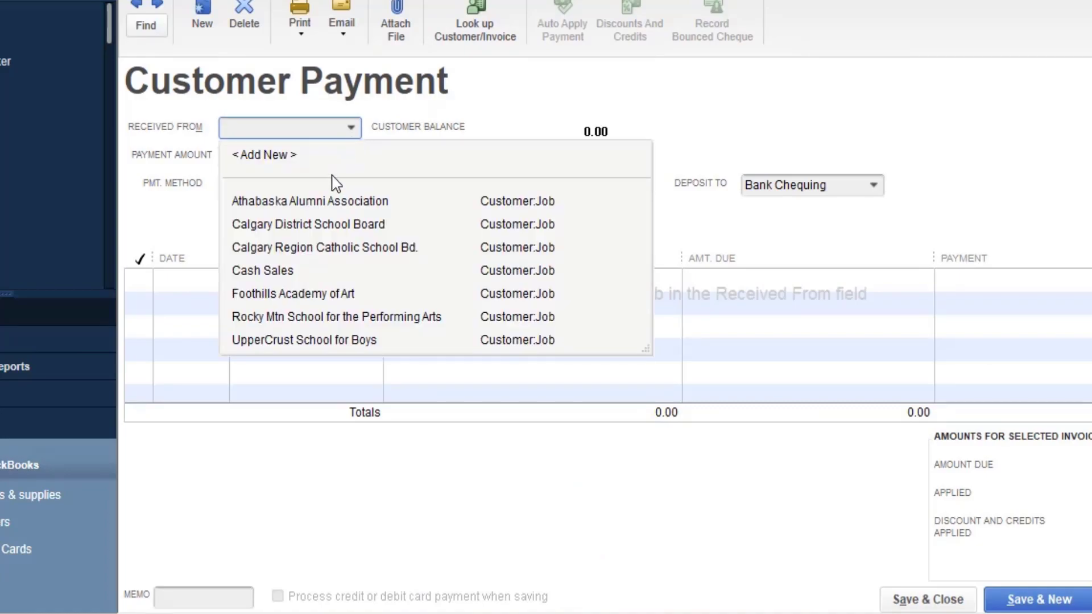
click(300, 201)
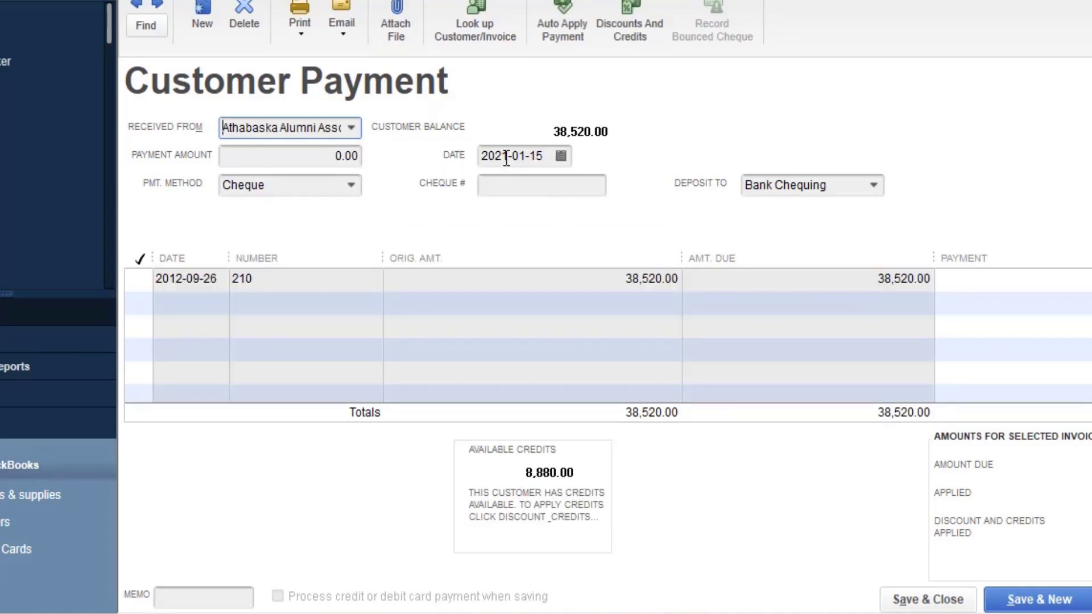
click(560, 156)
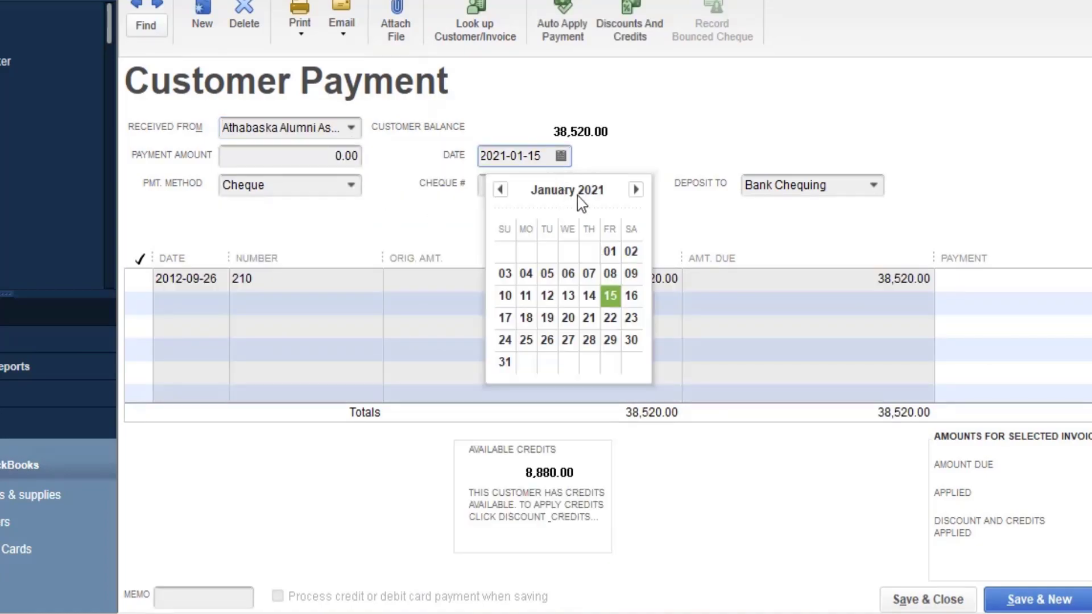
click(501, 190)
click(501, 190)
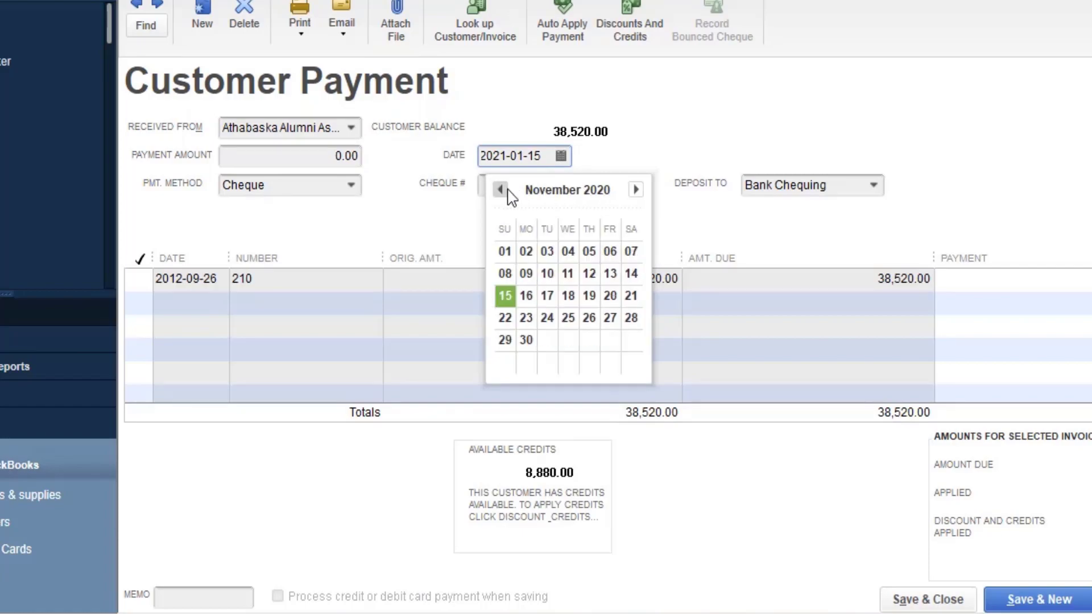
click(501, 190)
click(589, 252)
click(504, 156)
drag(506, 155, 497, 158)
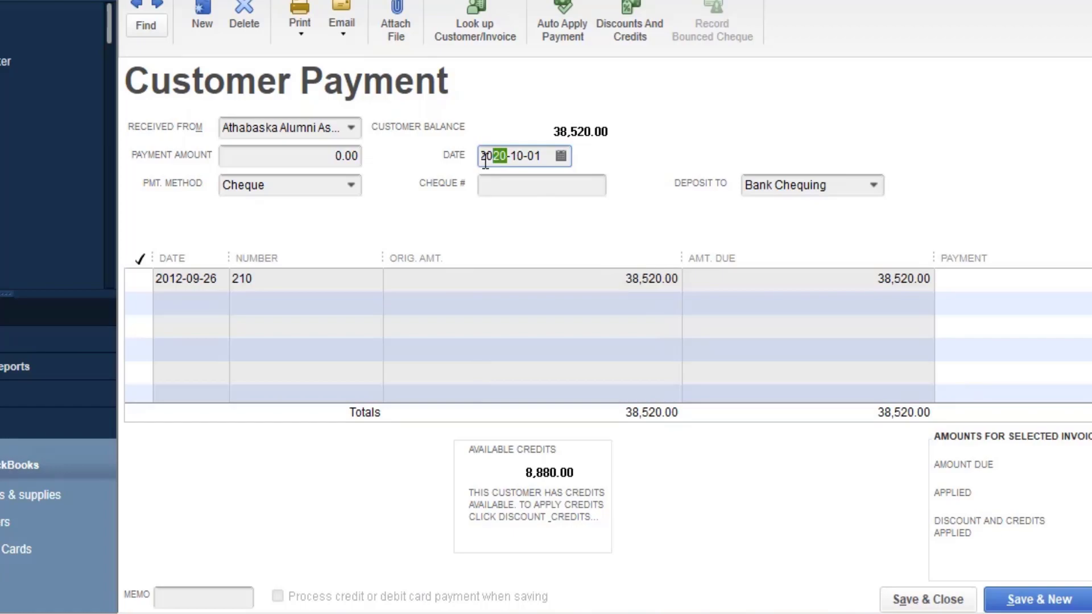
text(12)
Mark invoice 210 for payment and try to use 18,000.00 of credit 3990 on it, closing the credits without applying any
click(138, 280)
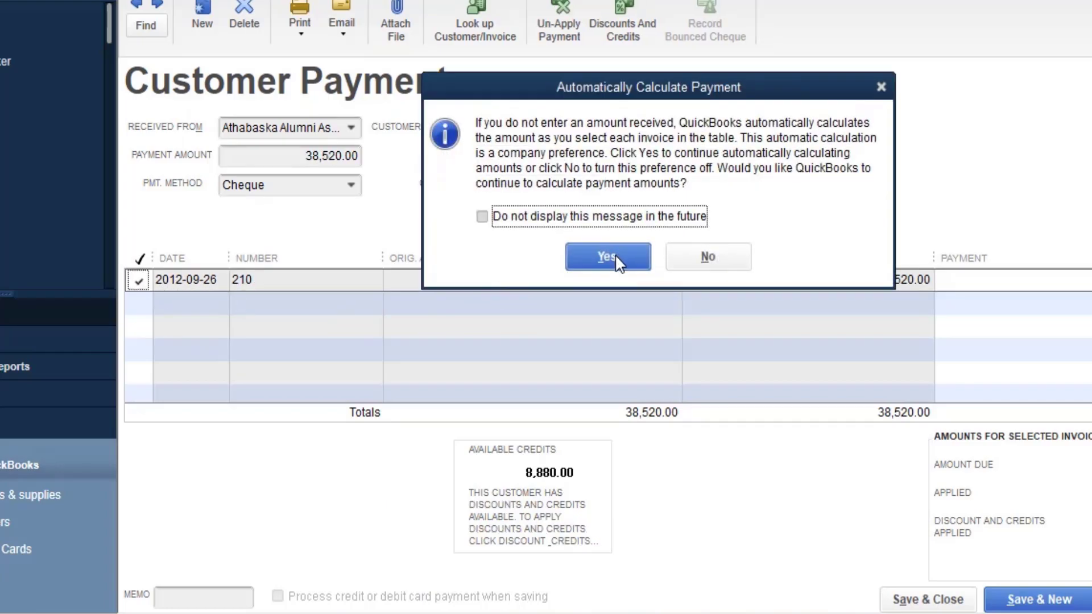
click(608, 257)
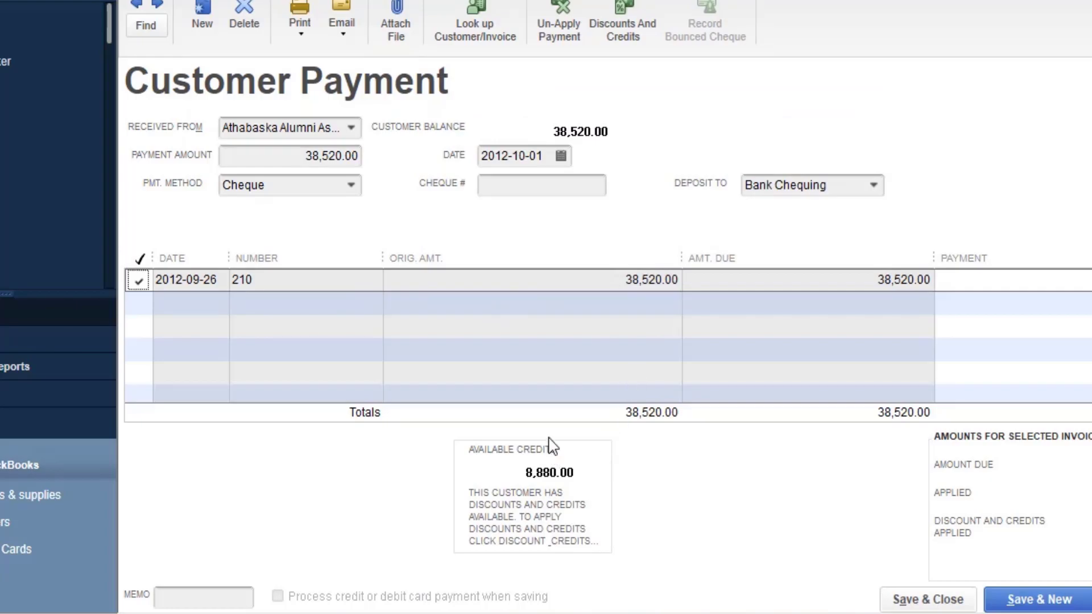
click(623, 27)
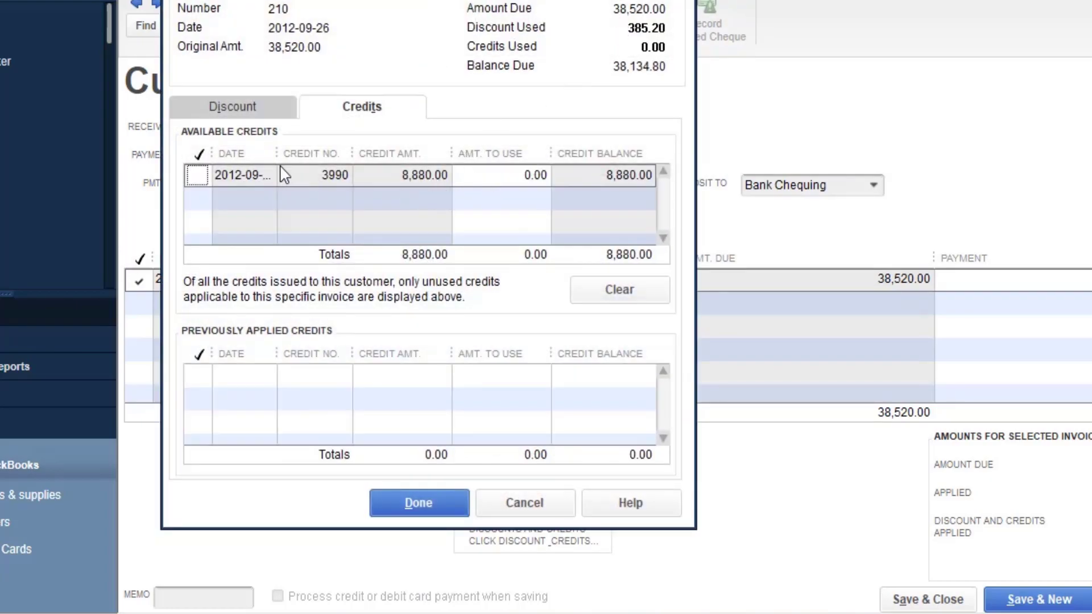
click(511, 175)
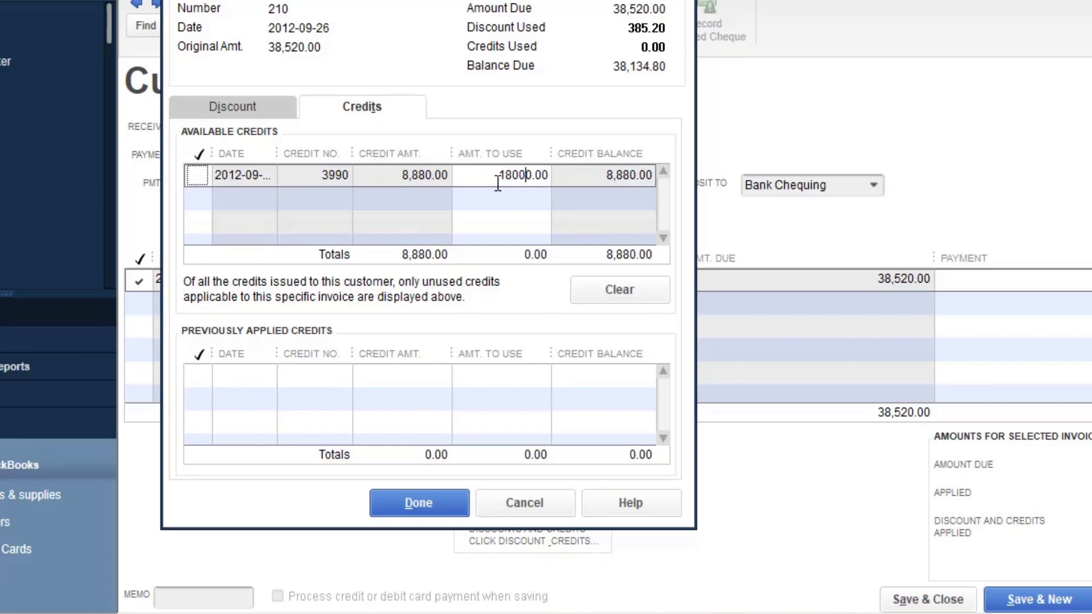
click(283, 113)
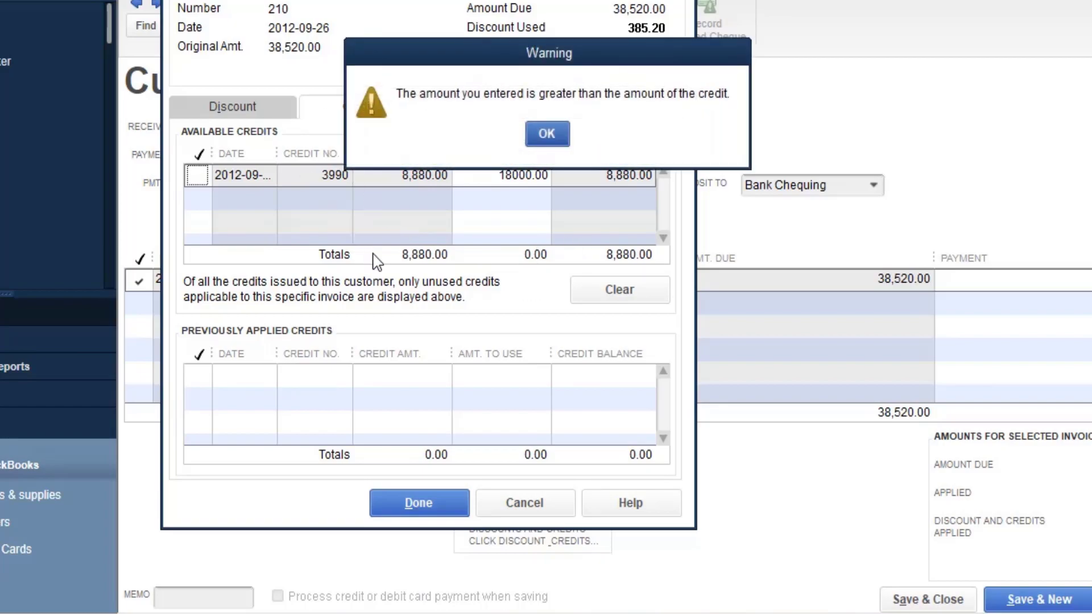
click(550, 144)
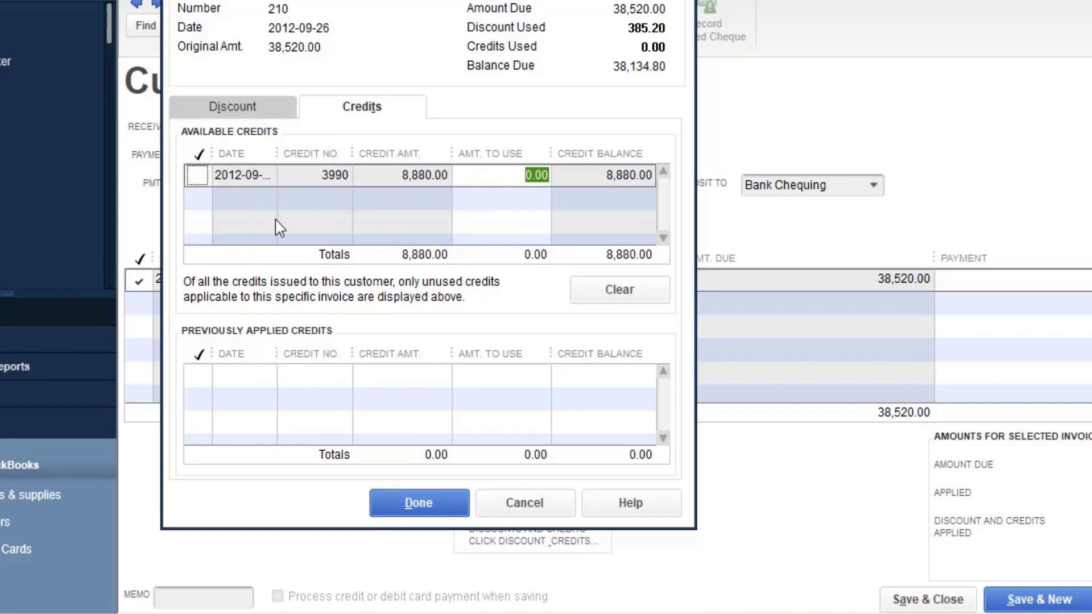
click(197, 176)
click(198, 177)
click(540, 505)
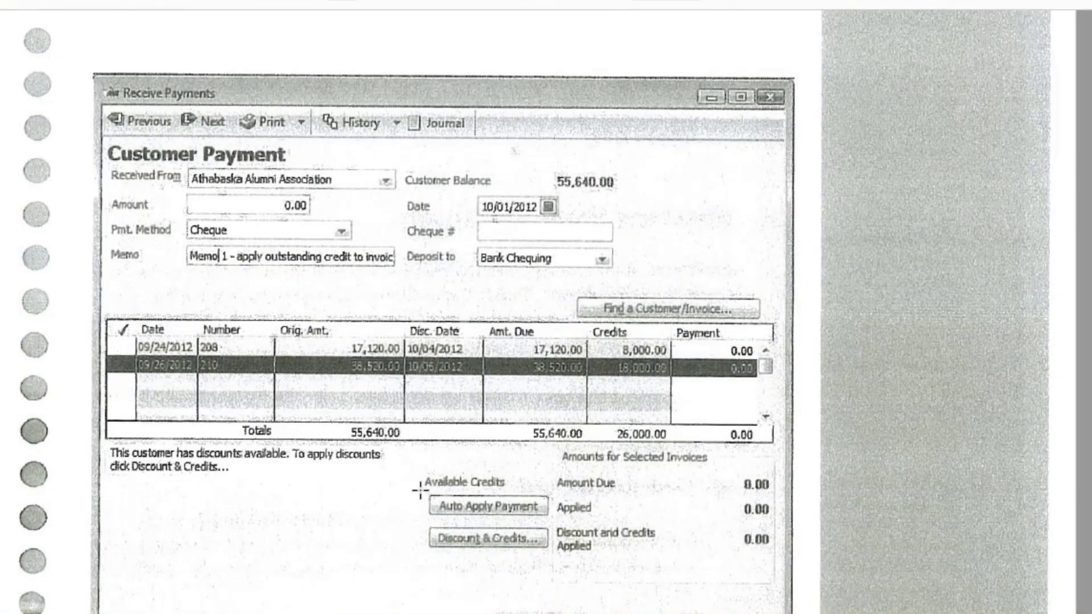
Check the PDF's customer payment figure and notes plus the shared class screen's credits for invoice 208, returning to the QuickBooks payment
scroll(410, 495, down, 3)
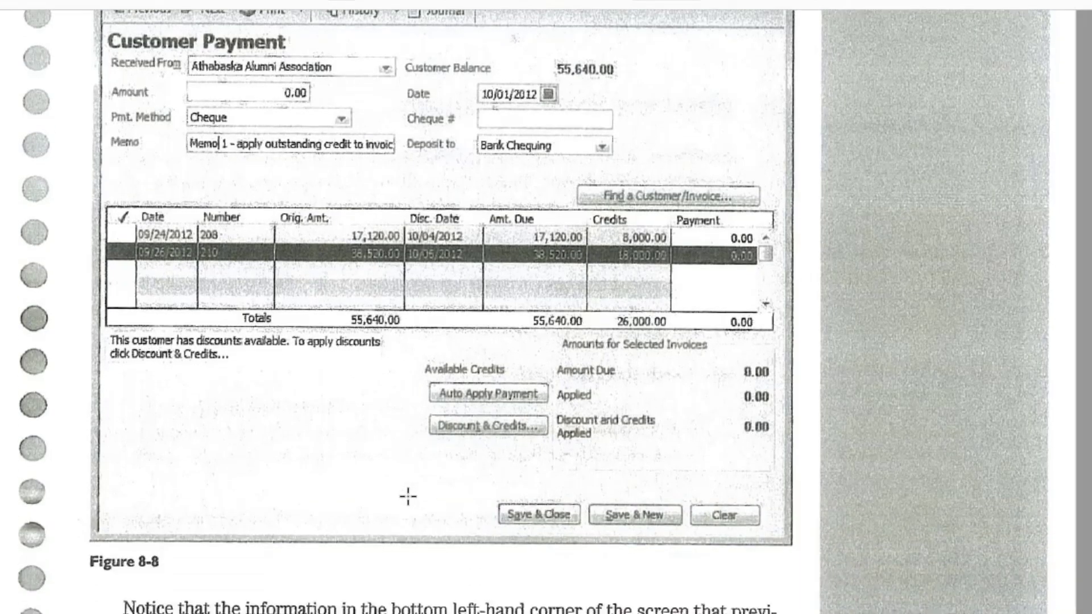
scroll(555, 525, down, 9)
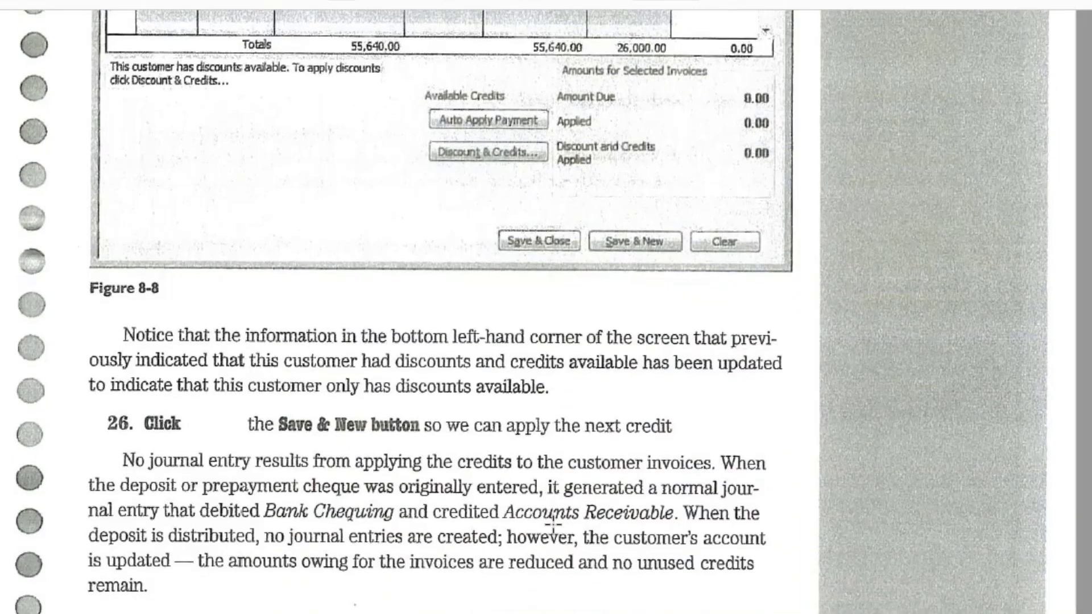
scroll(554, 524, down, 8)
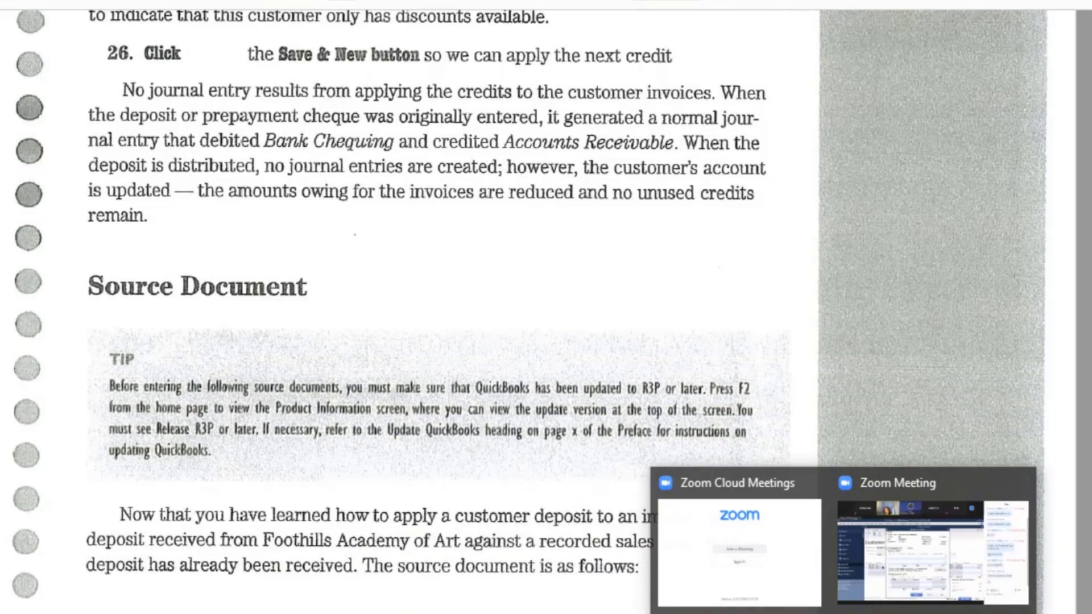
click(893, 594)
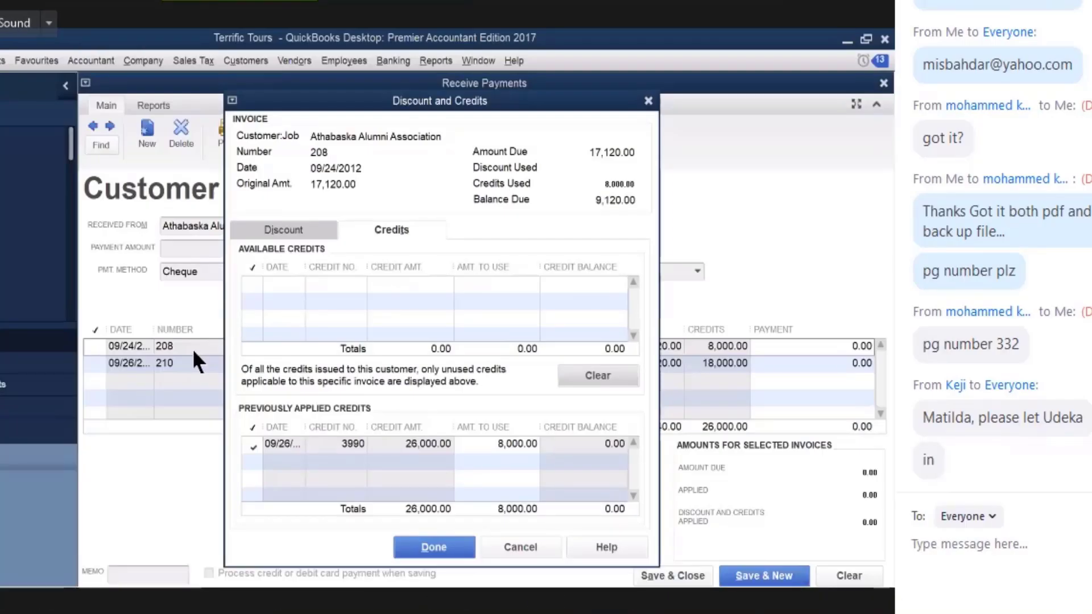
mouse_move(799, 612)
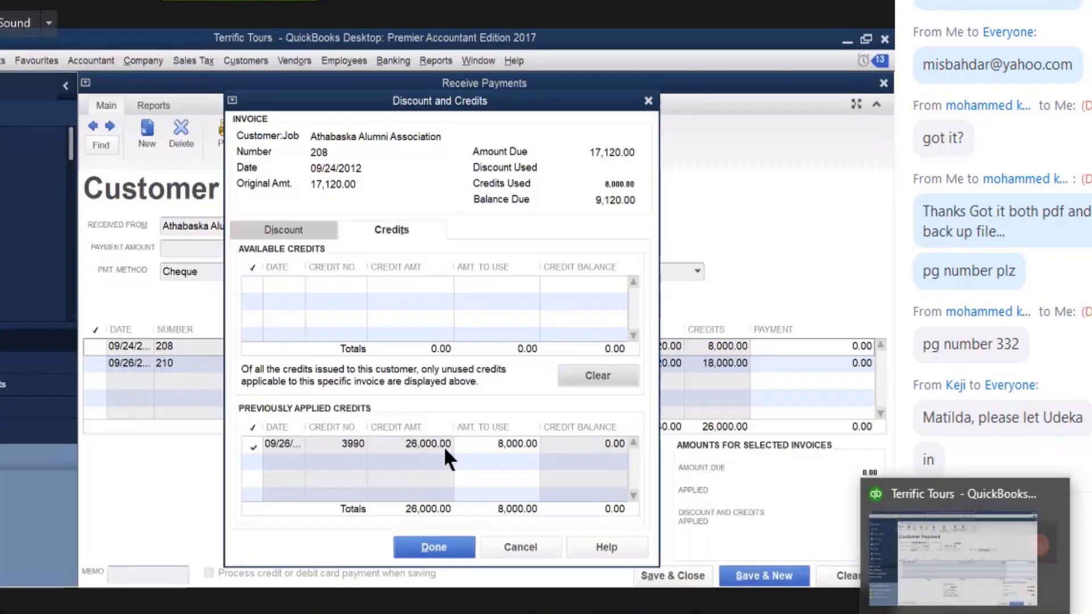
click(974, 586)
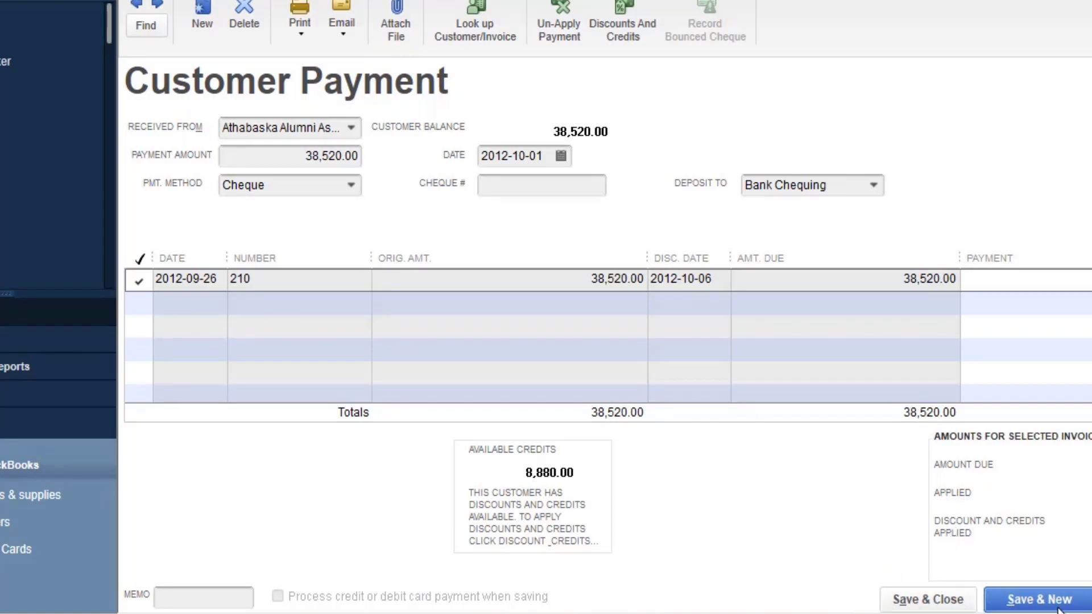
Clear the unsaved customer payment and choose Athabaska Alumni Association as the payer on the blank form
key(alt+s)
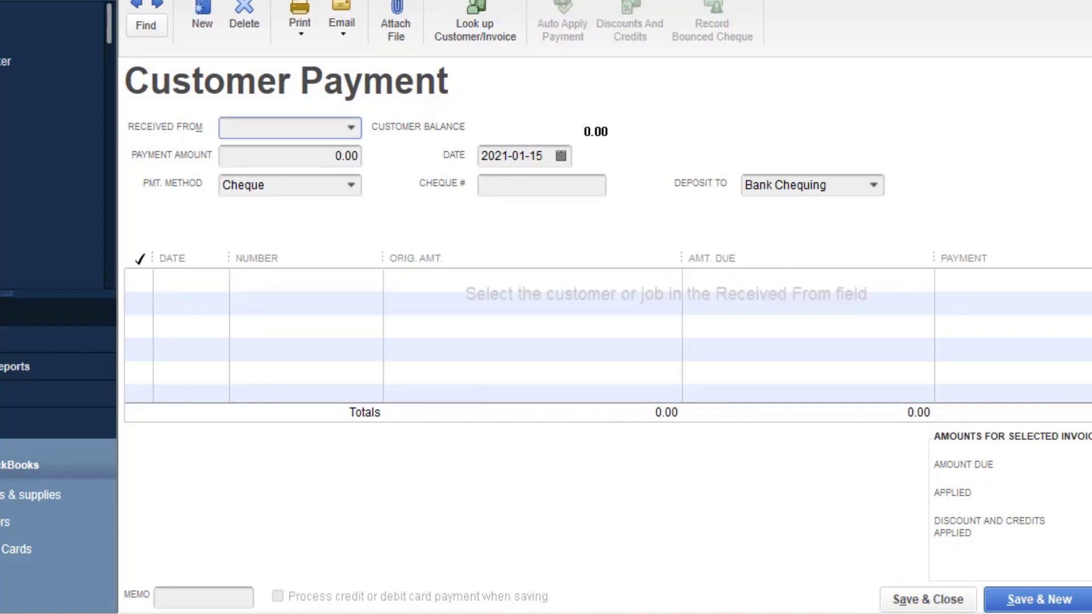
click(351, 127)
click(308, 200)
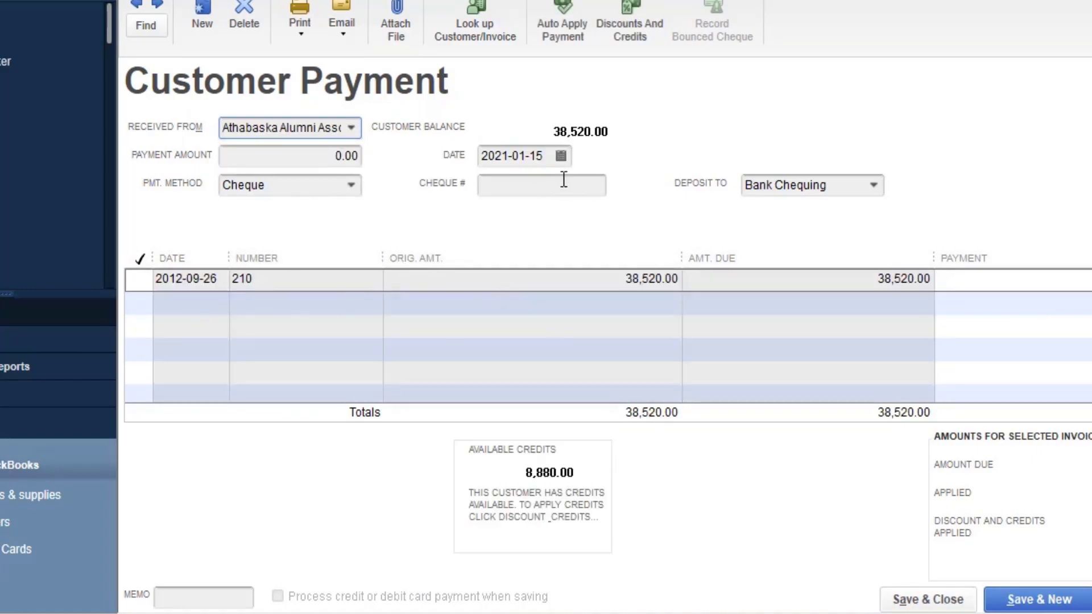
Set the customer payment's date to 2012-10-01
click(561, 157)
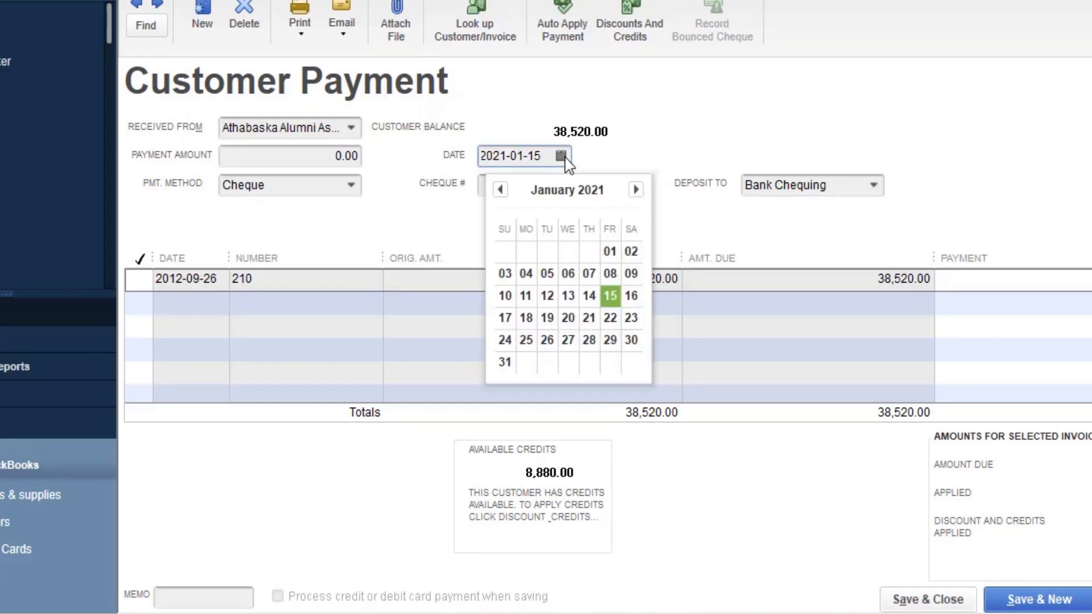
click(500, 190)
click(500, 190)
click(500, 190)
click(588, 252)
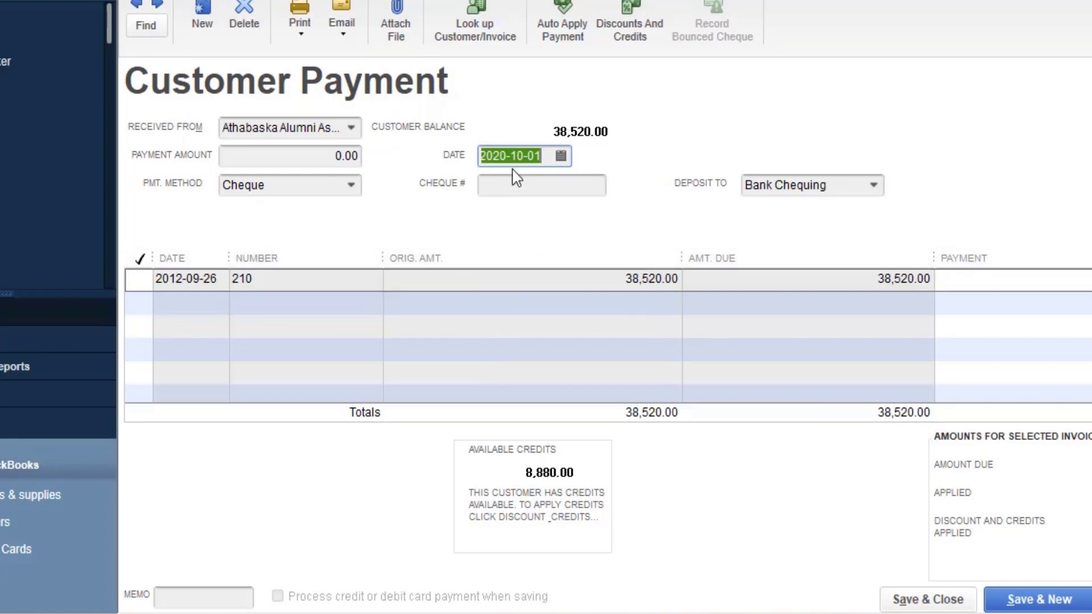
double_click(495, 155)
click(504, 156)
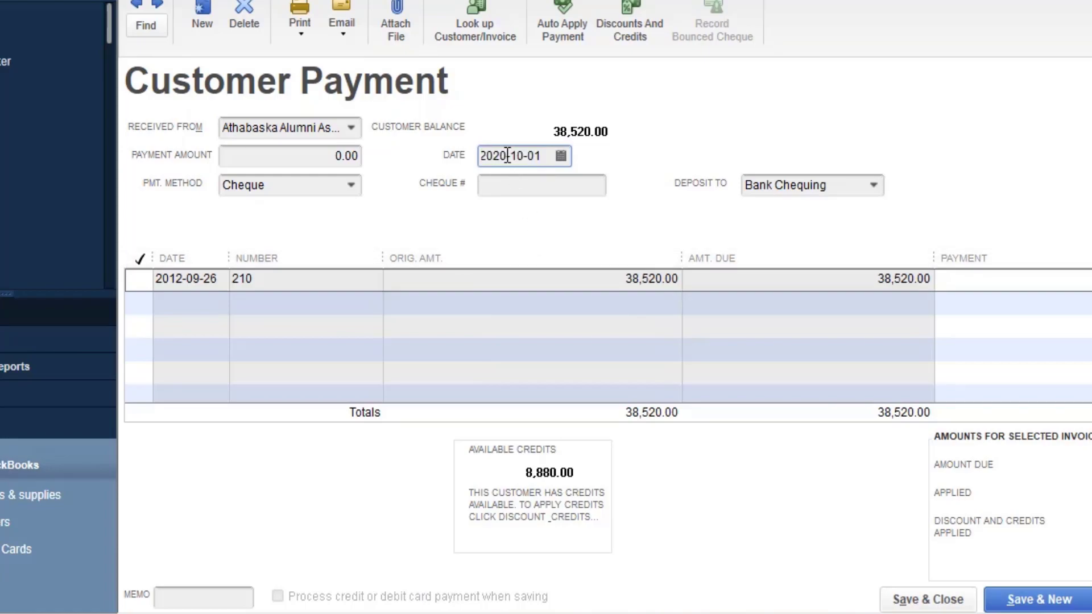
key(BackSpace)
key(BackSpace)
text(12)
Review the original record of invoice 210 from the payment's invoice list and return to the customer payment
click(653, 277)
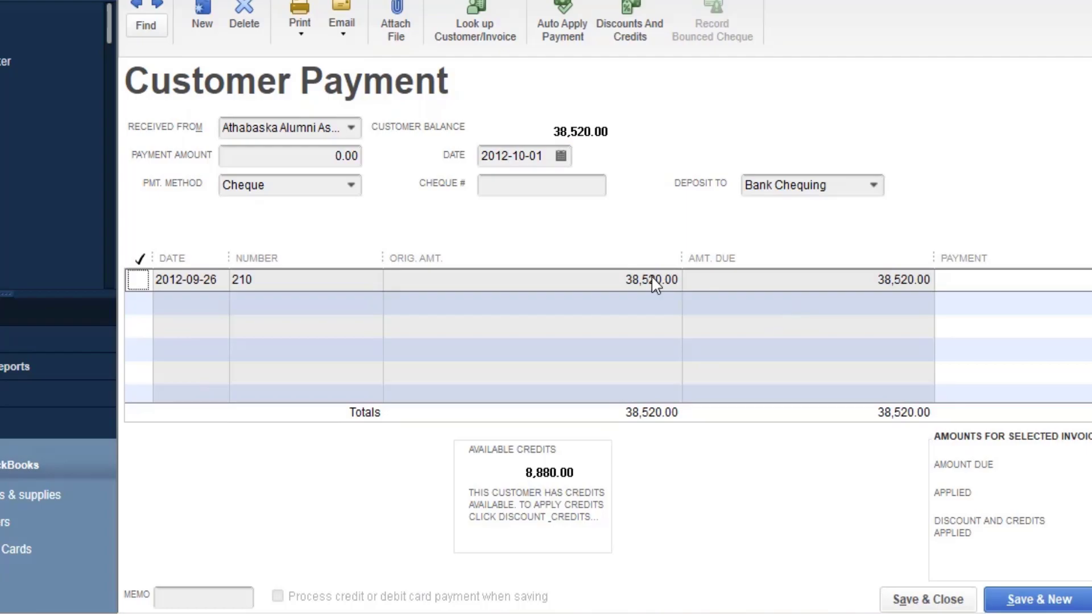
double_click(652, 277)
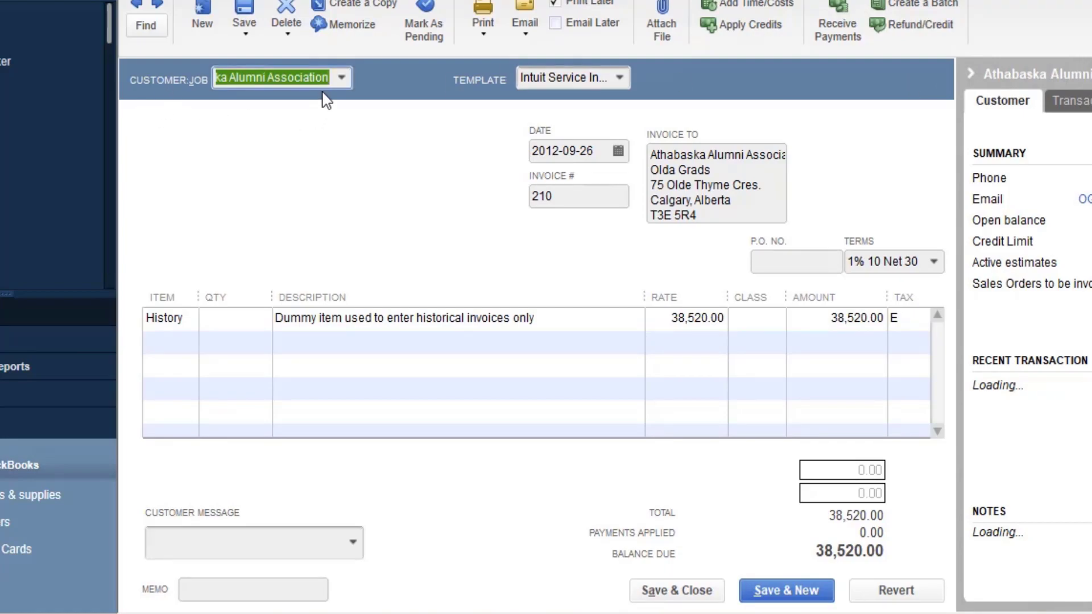
click(137, 5)
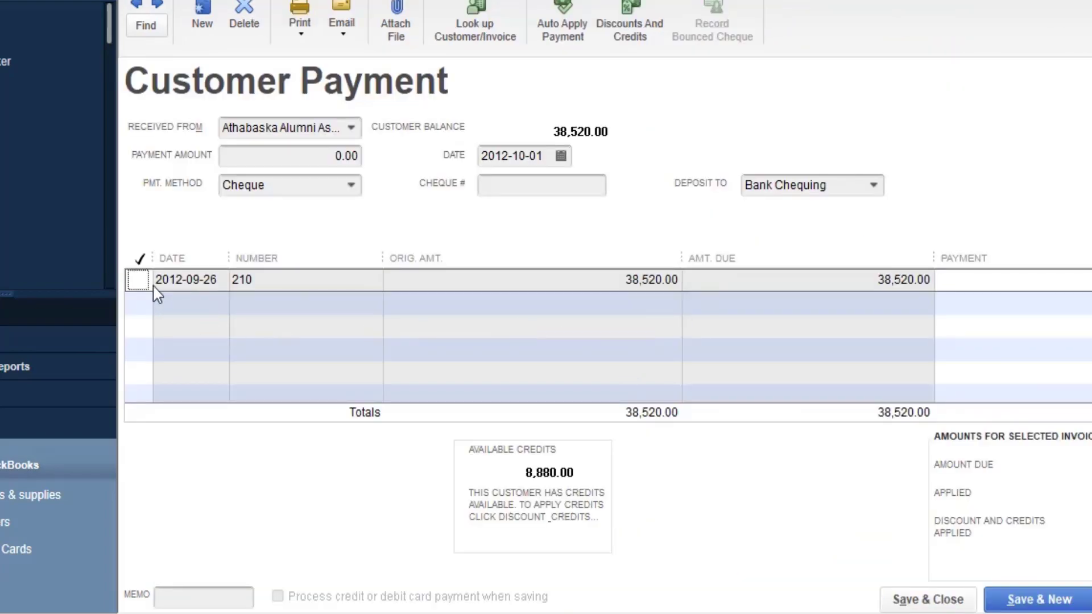
Mark invoice 210 for payment with automatic payment calculation turned off, and inspect its available credits without applying any
click(138, 280)
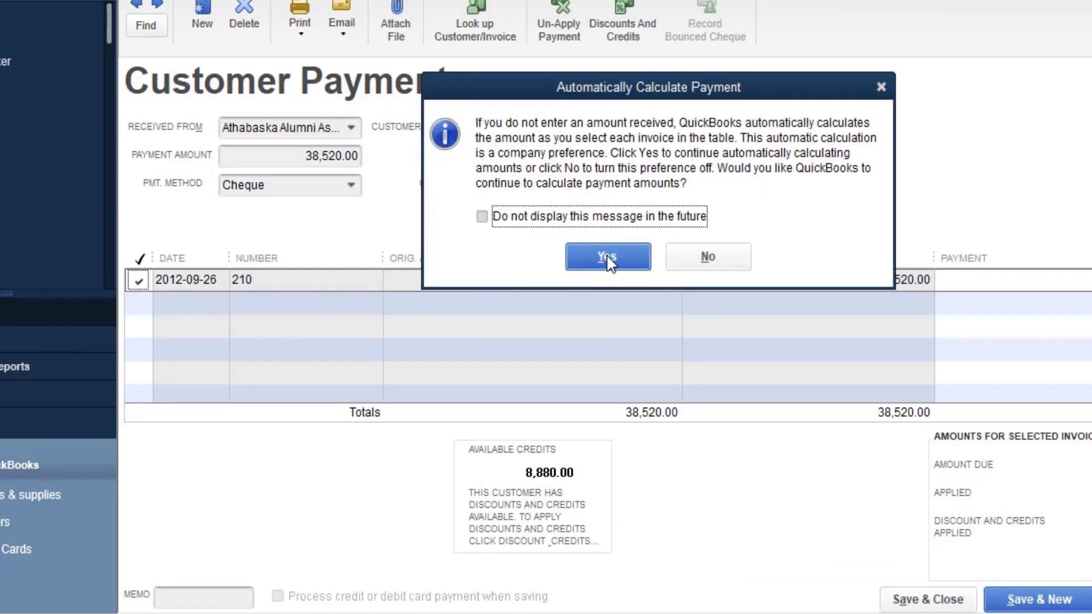
click(704, 263)
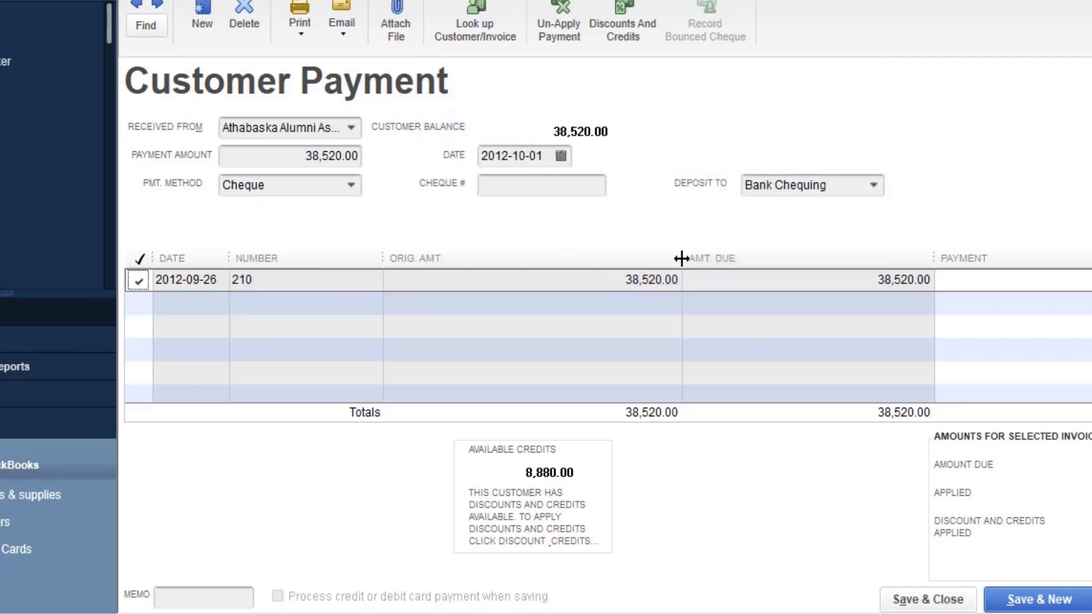
click(612, 31)
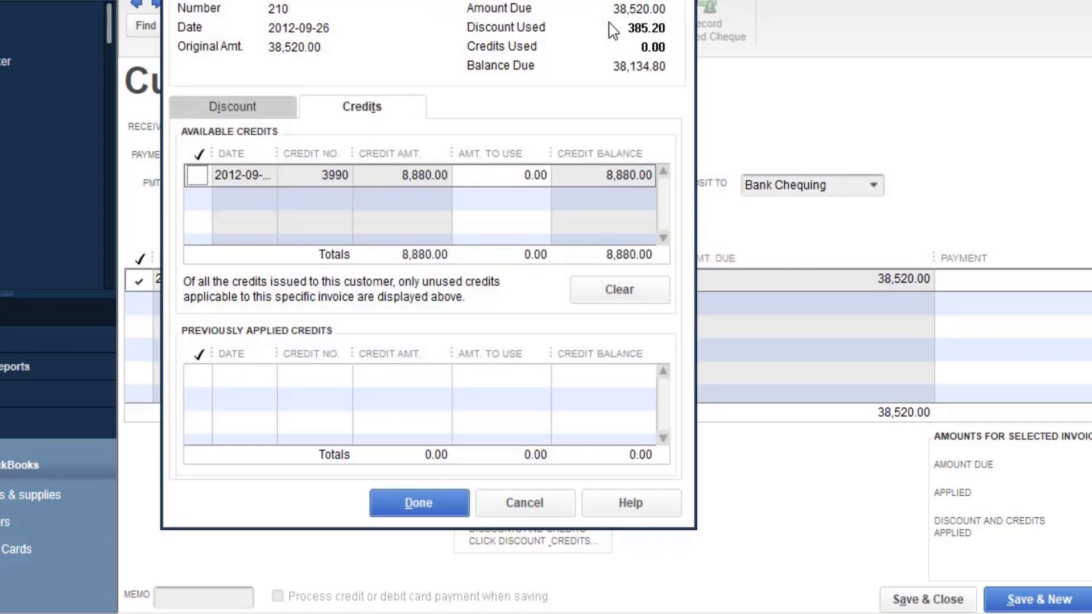
key(Escape)
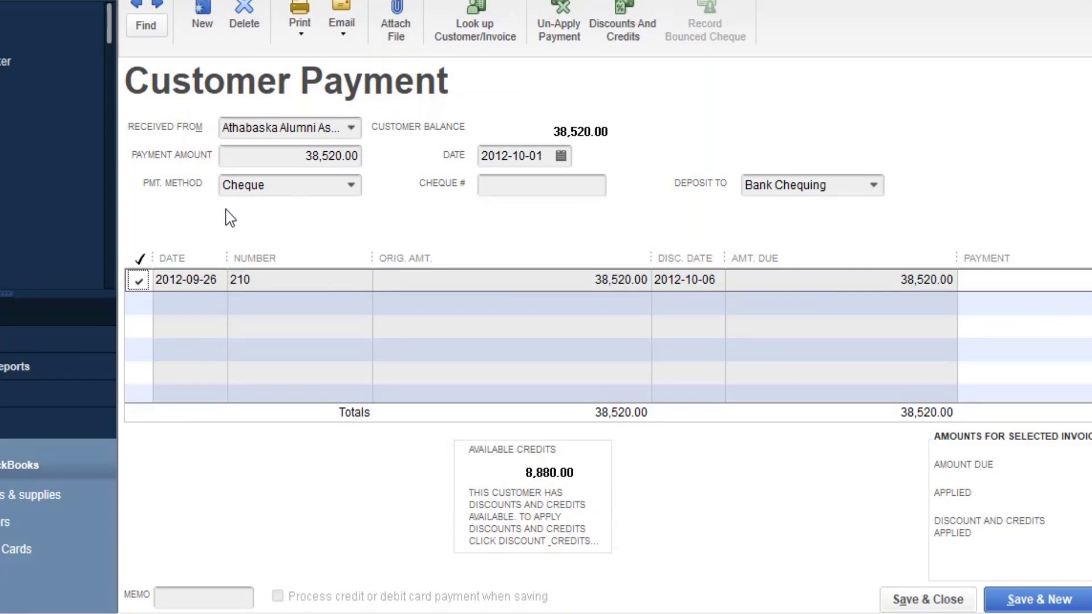
Toggle invoice 210's payment mark and inspect its original invoice record, reverting the record without edits
click(139, 281)
click(139, 281)
double_click(933, 287)
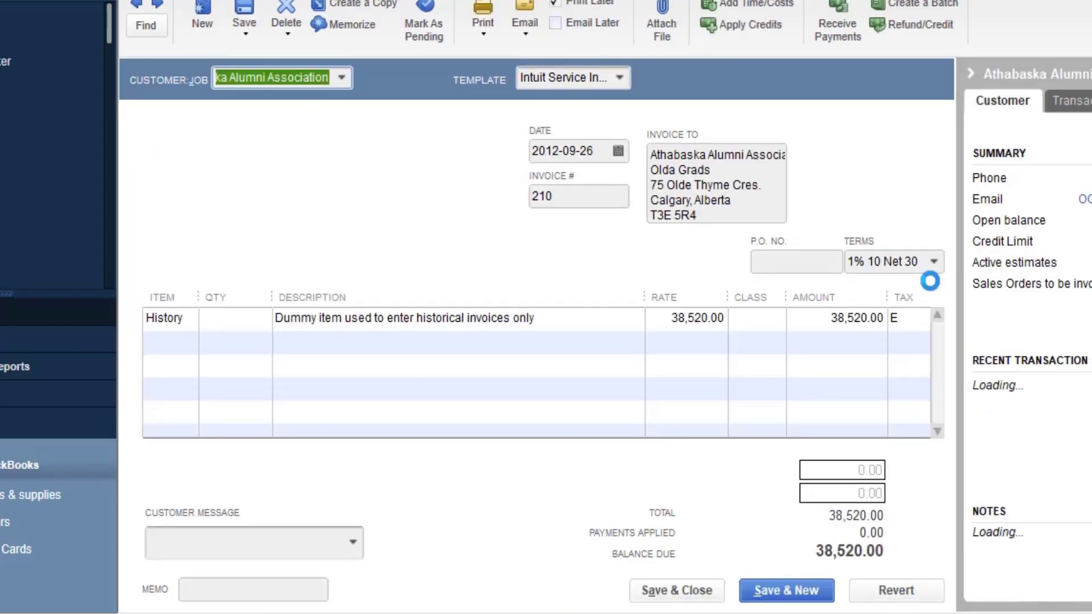
click(890, 596)
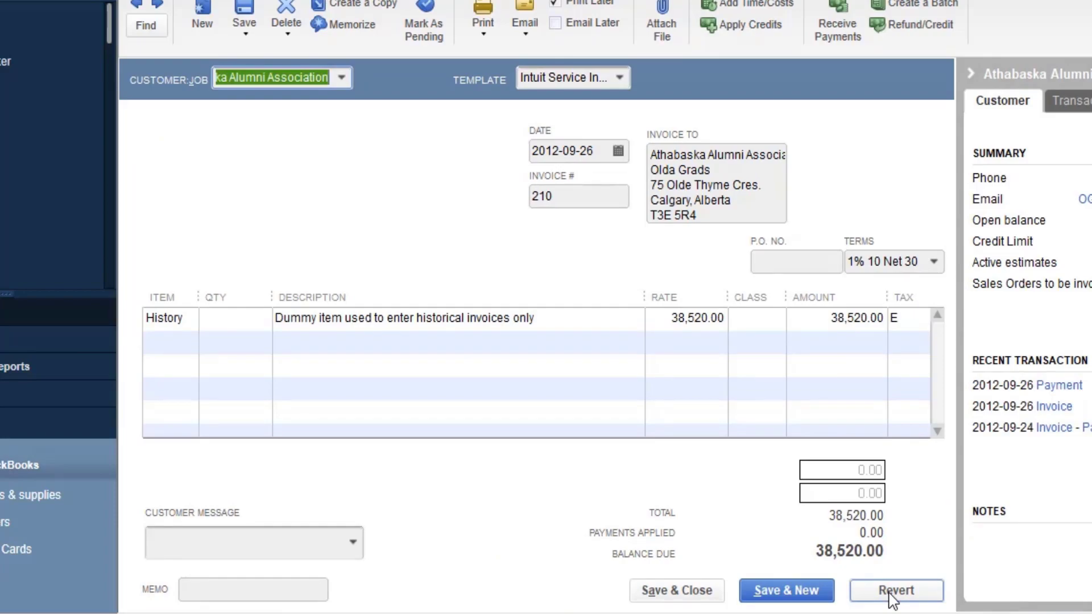
click(893, 593)
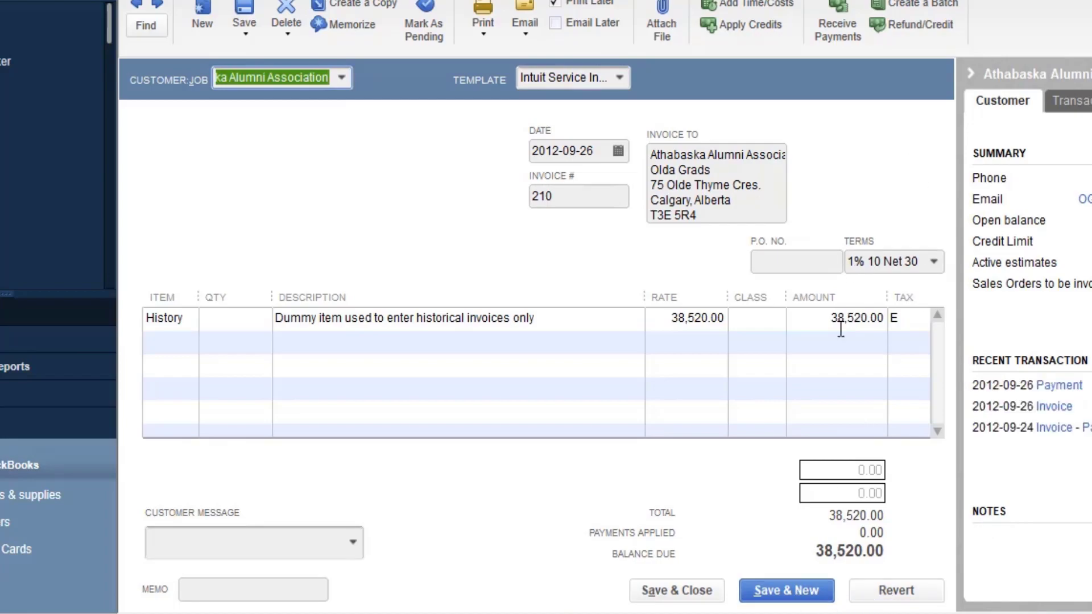
click(894, 592)
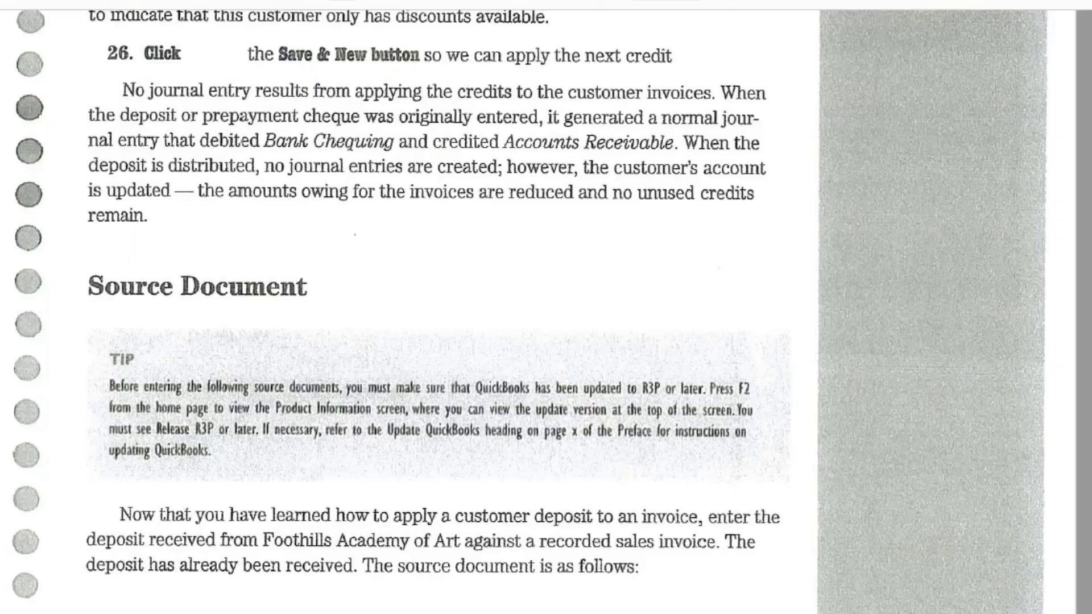
Review Figure 8-8 in the textbook for the credits applied to invoices 208 and 210
scroll(435, 436, up, 2)
scroll(435, 436, up, 5)
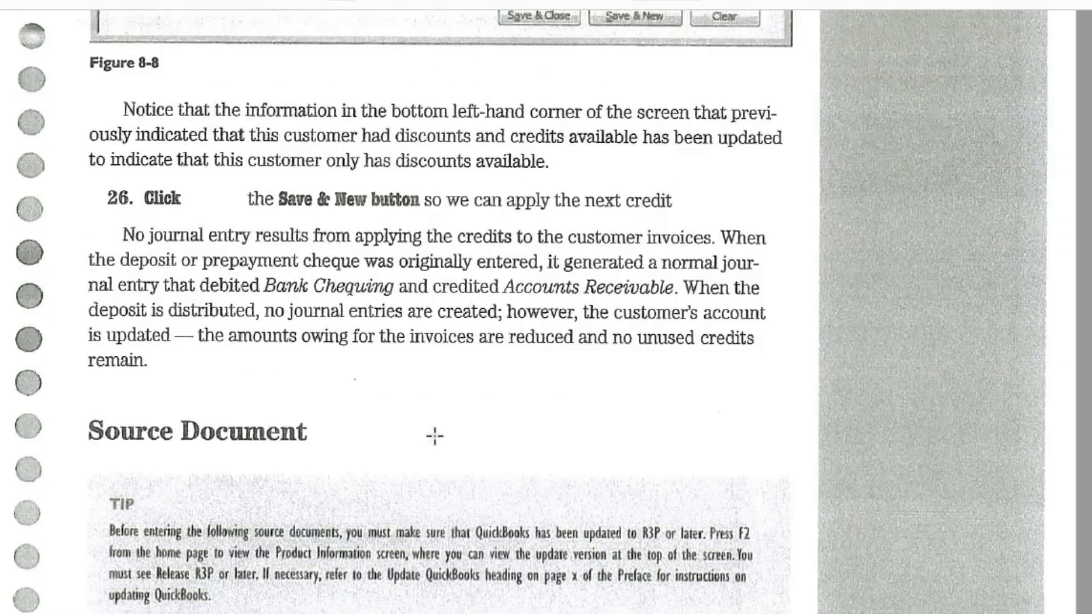
scroll(441, 435, up, 2)
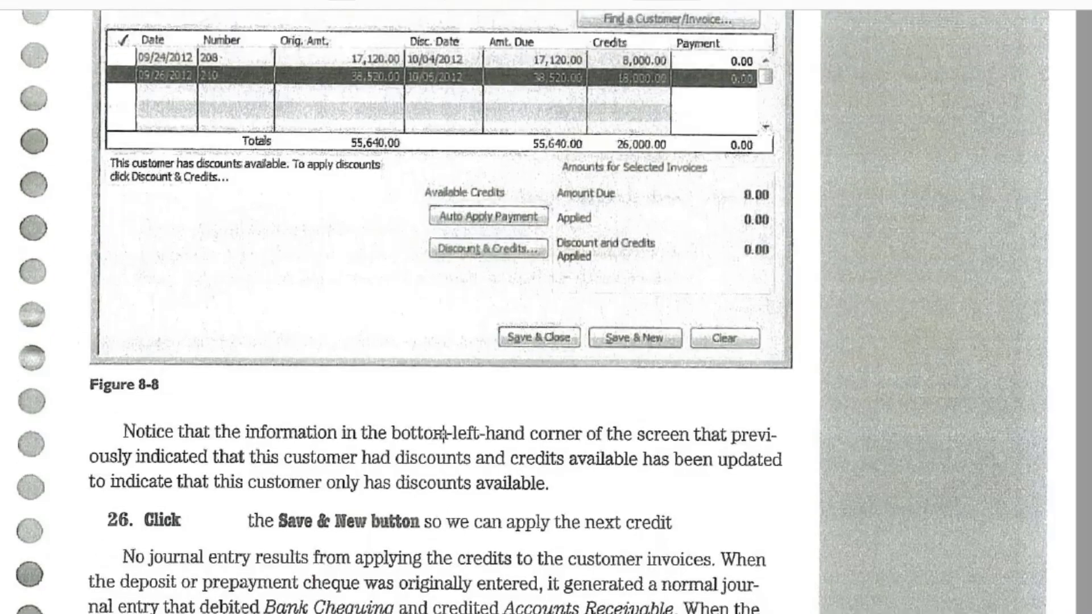
scroll(444, 435, up, 3)
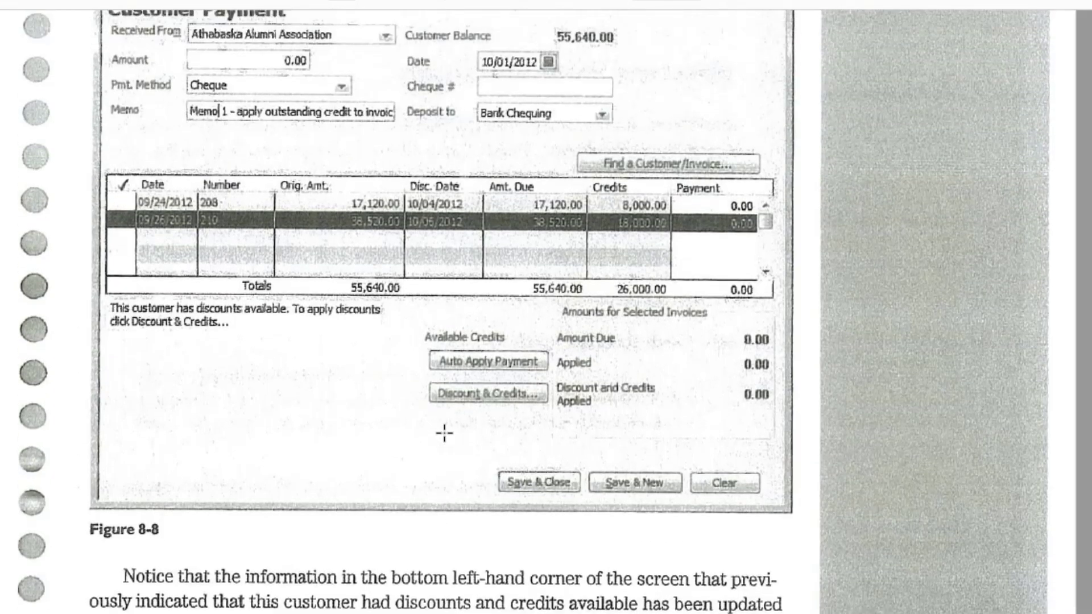
scroll(443, 433, up, 1)
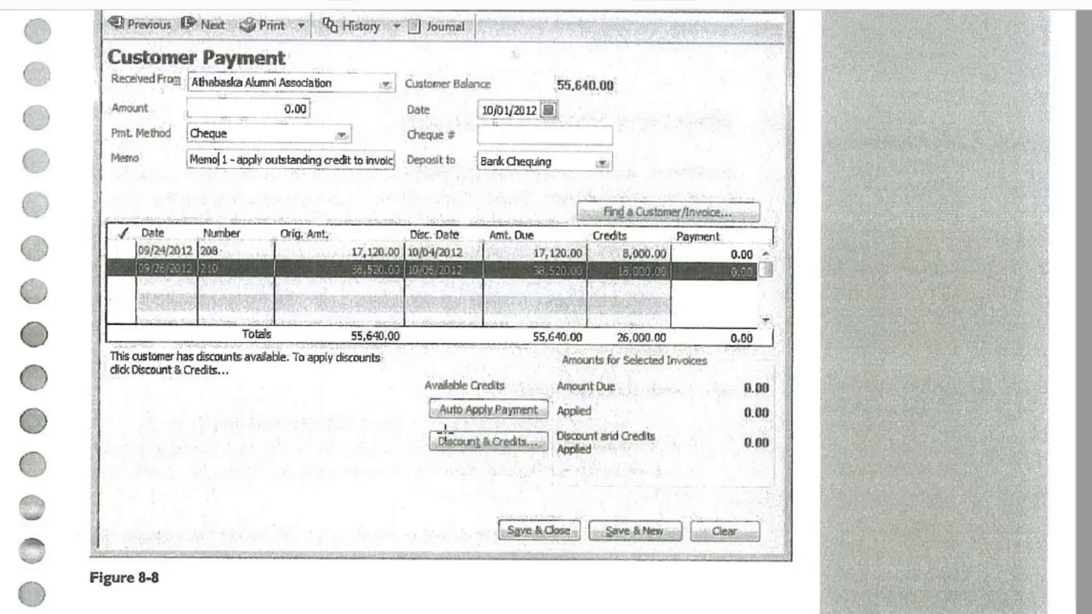
scroll(445, 434, up, 1)
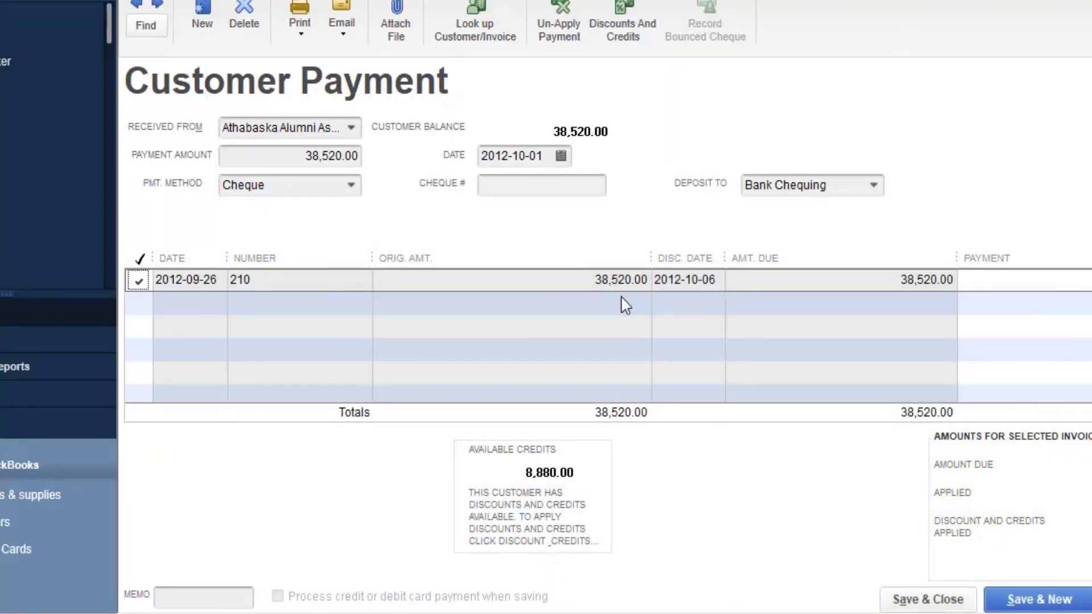
Inspect invoice 210's available credits and discount, toggling the deposit credit on and off, and close without applying either
click(601, 22)
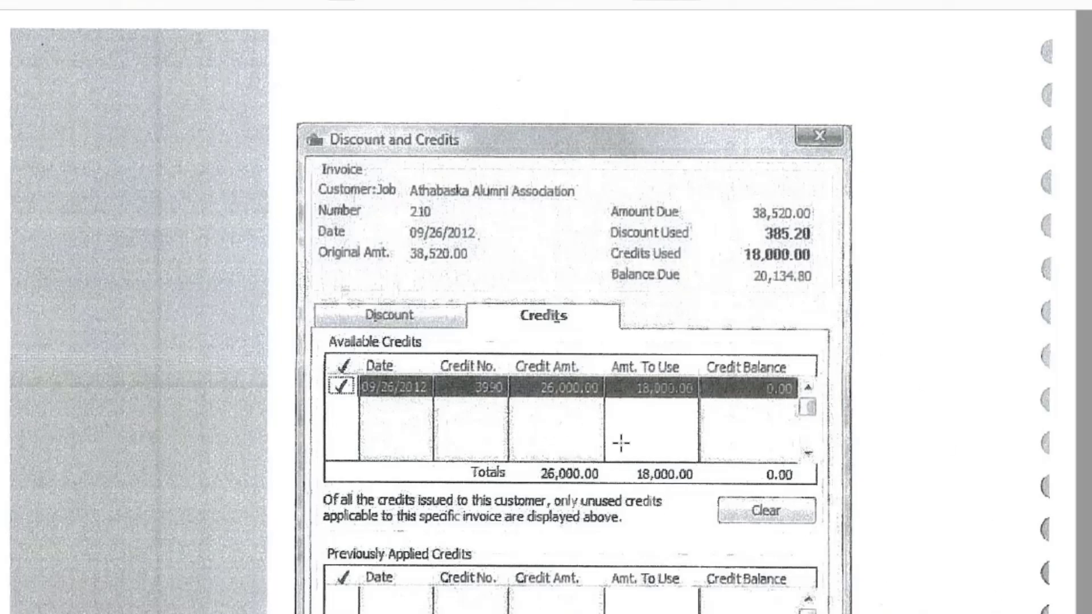
scroll(621, 443, down, 1)
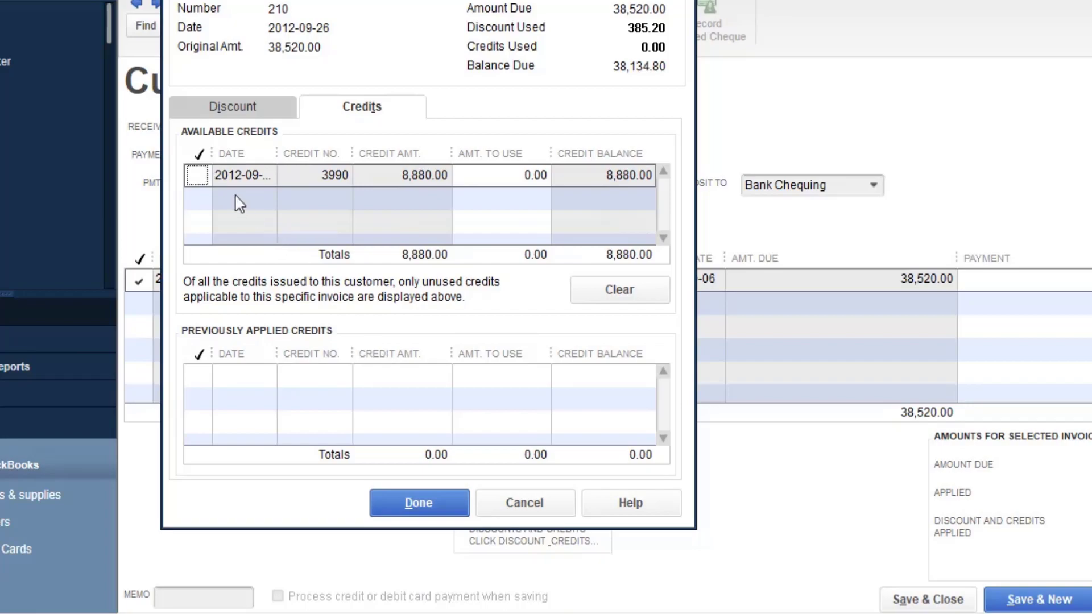
click(198, 175)
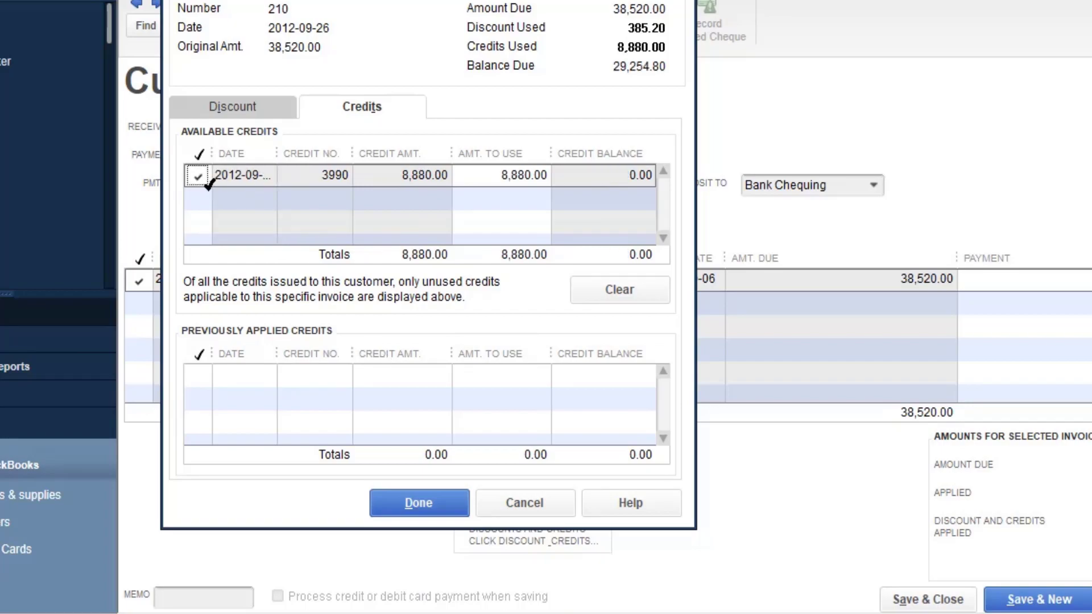
click(197, 176)
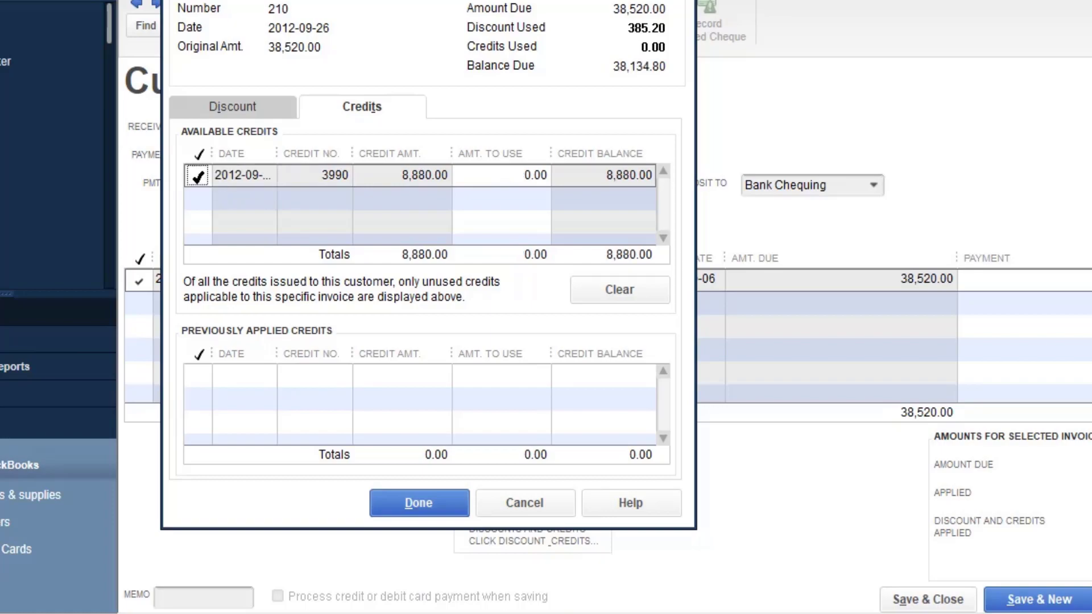
click(261, 112)
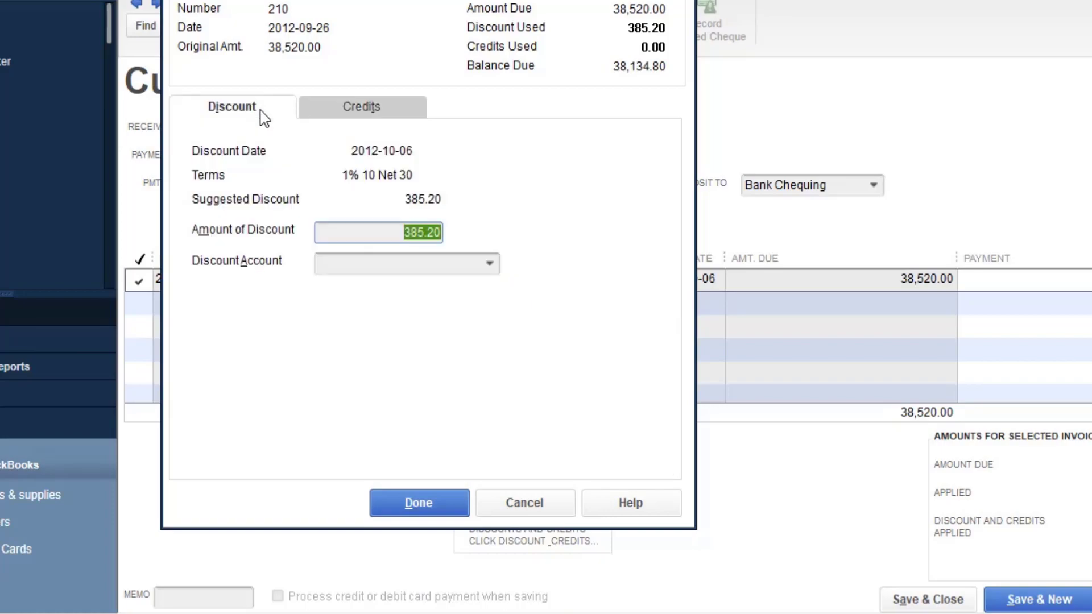
click(544, 503)
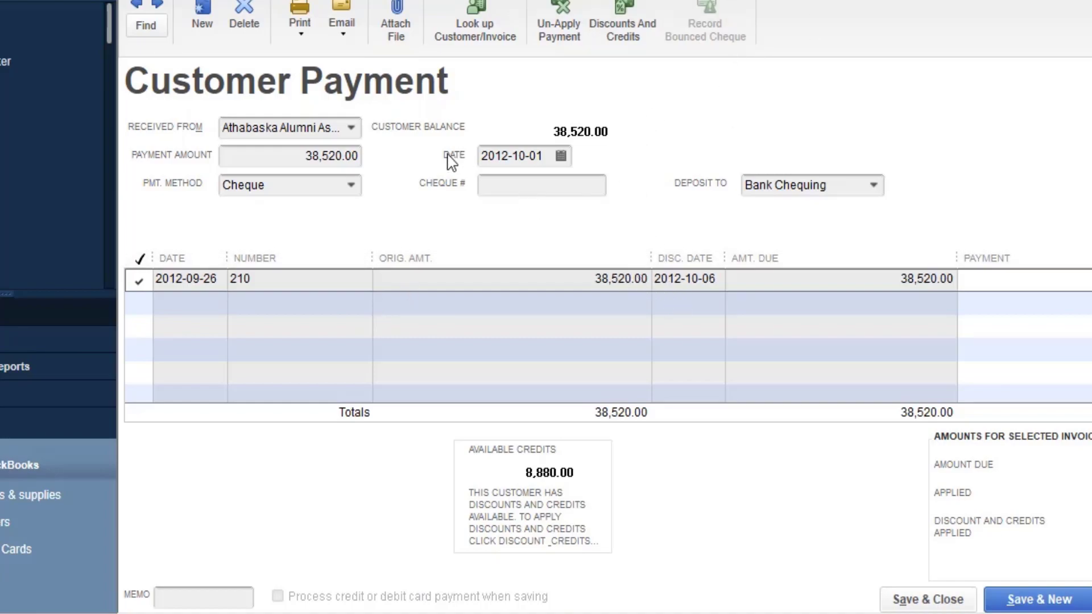
Reselect Athabaska Alumni Association as the payment's customer and select the line of invoice 210
click(351, 130)
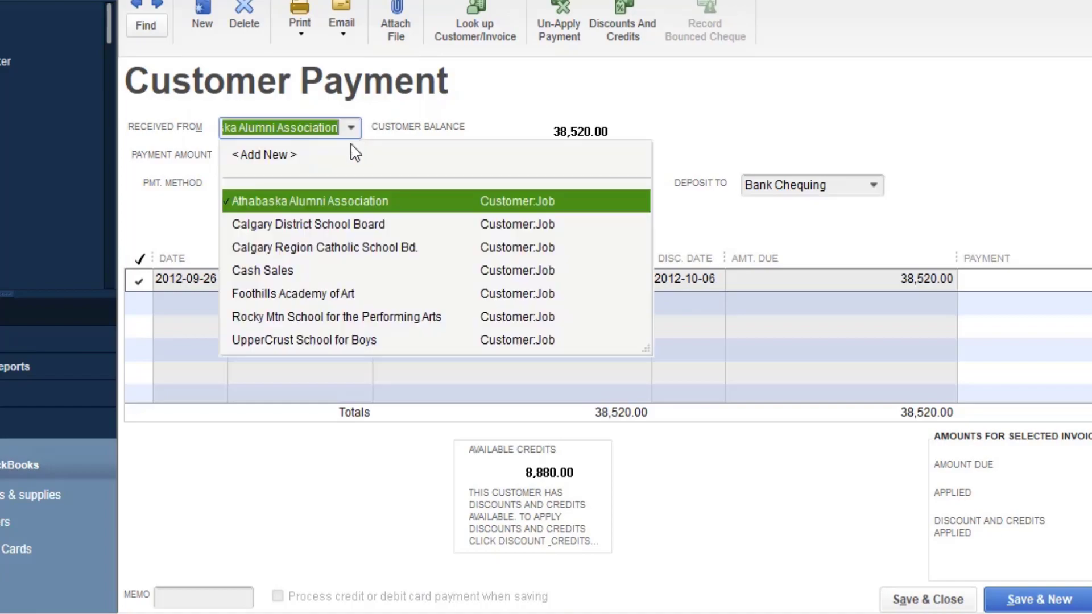
click(346, 203)
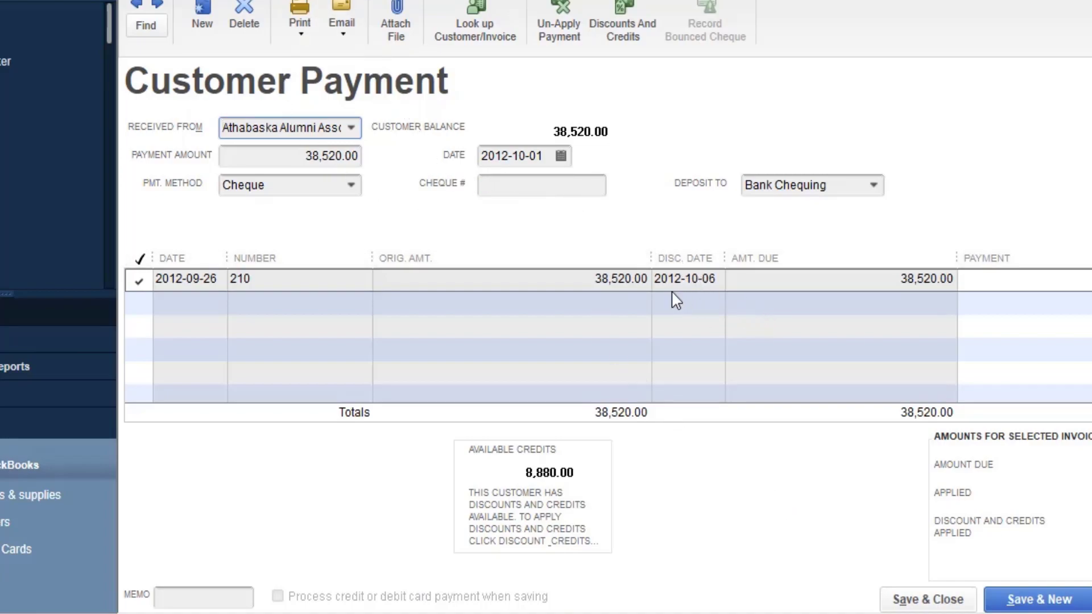
click(633, 289)
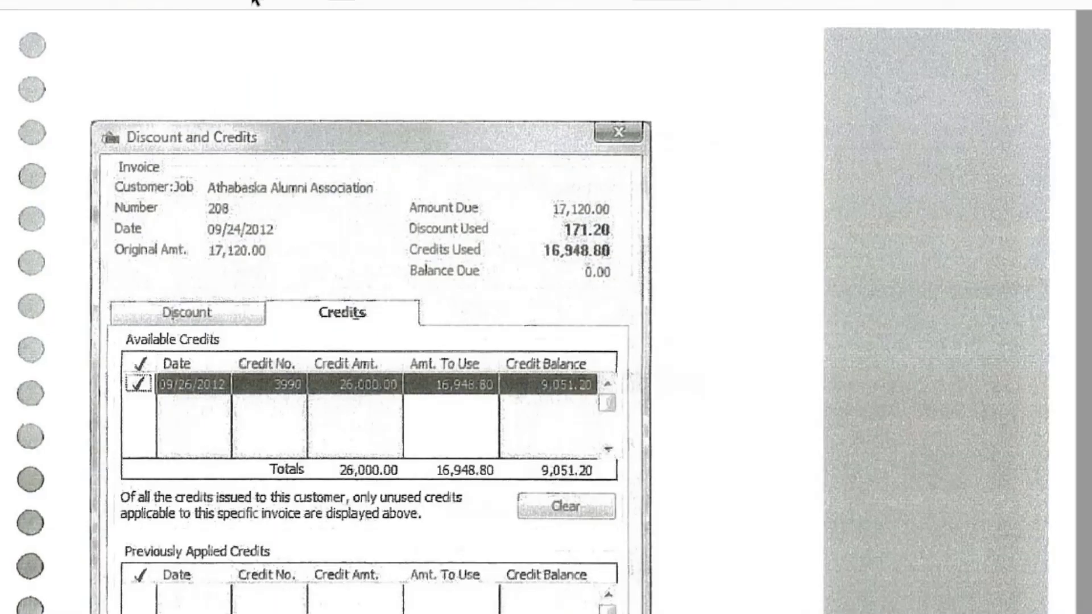
Read textbook steps 6 to 18 and Figures 8-3 to 8-6 on applying the credit to invoice 208 and removing its discount
scroll(436, 353, down, 1)
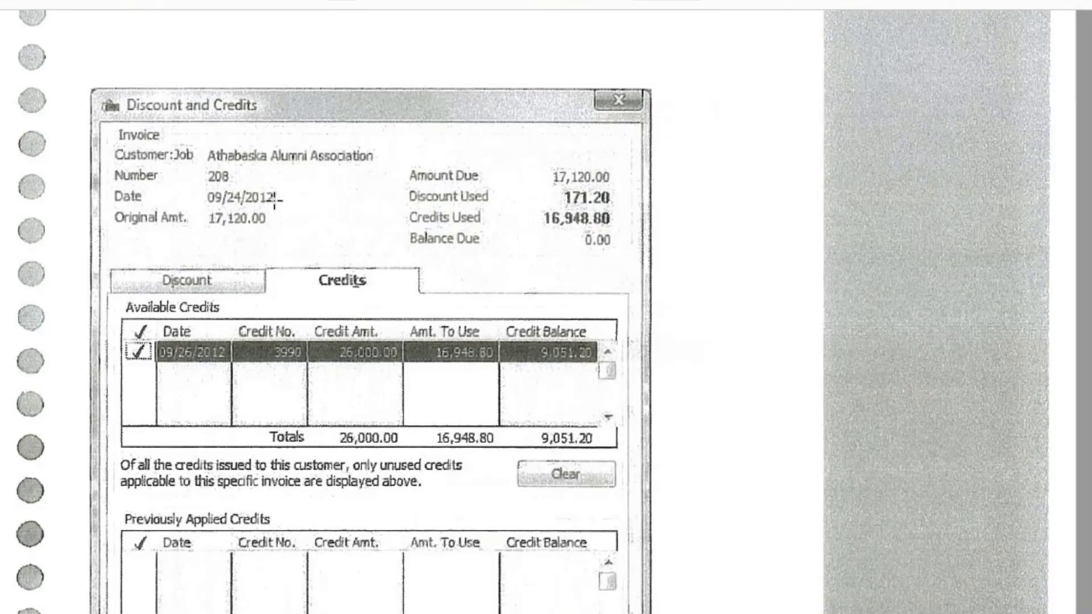
scroll(384, 376, down, 2)
scroll(385, 377, down, 5)
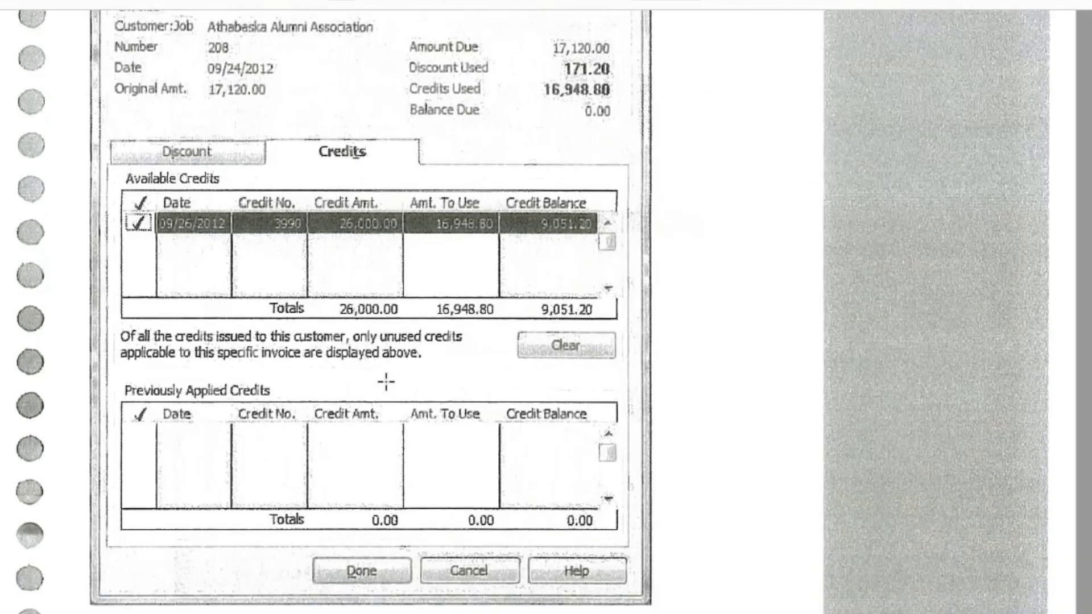
scroll(387, 383, down, 4)
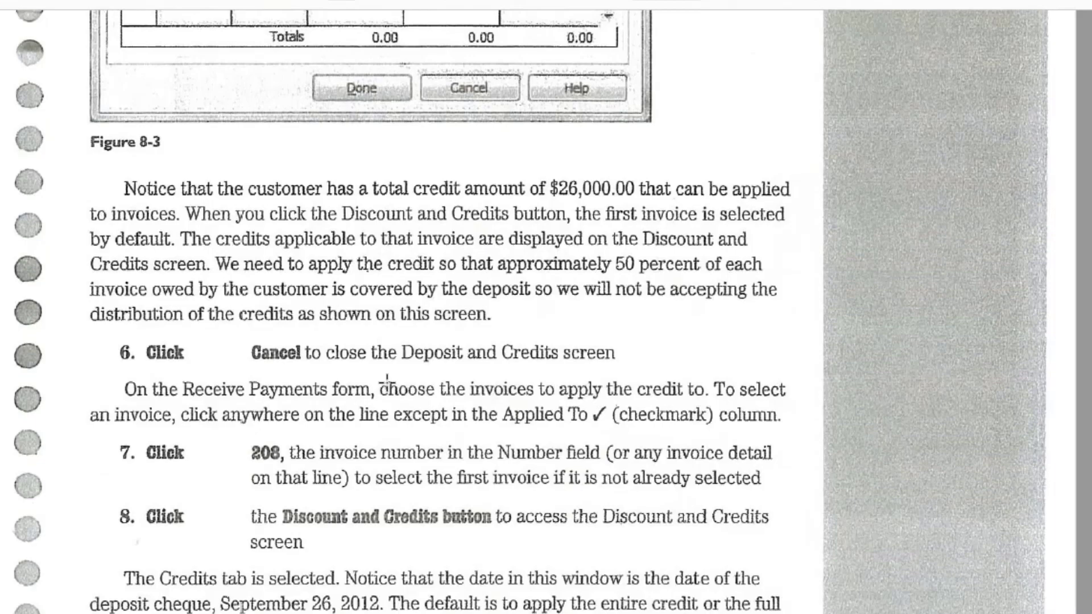
scroll(387, 379, down, 1)
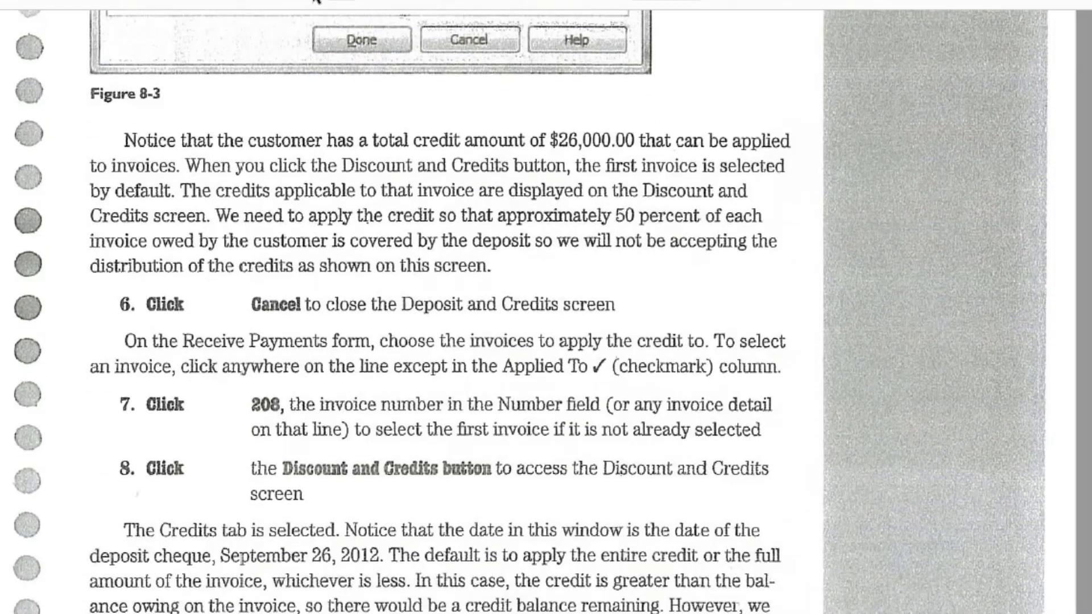
click(306, 2)
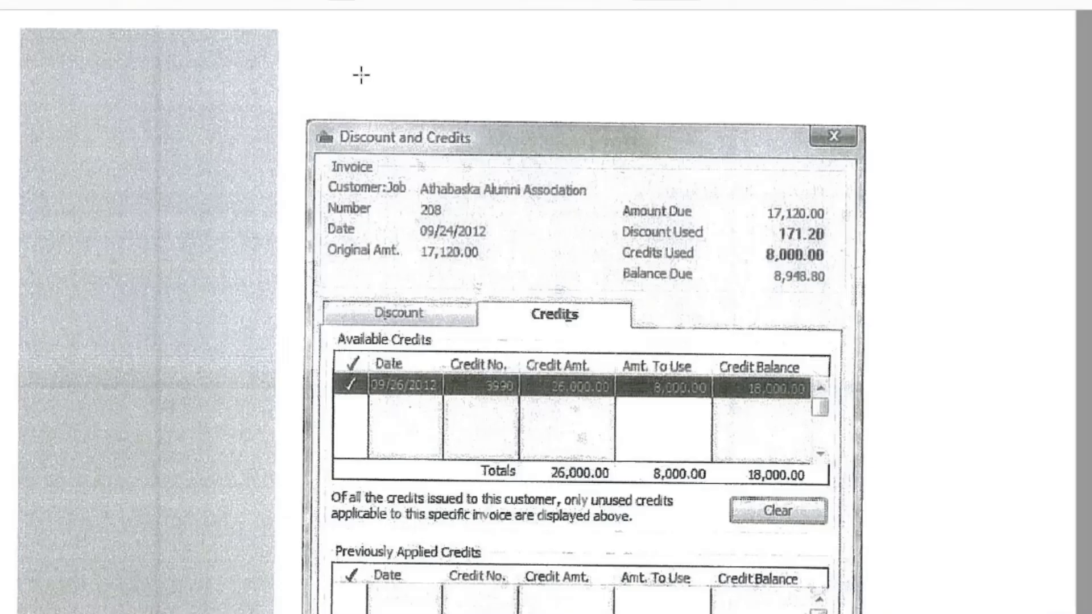
scroll(489, 407, down, 5)
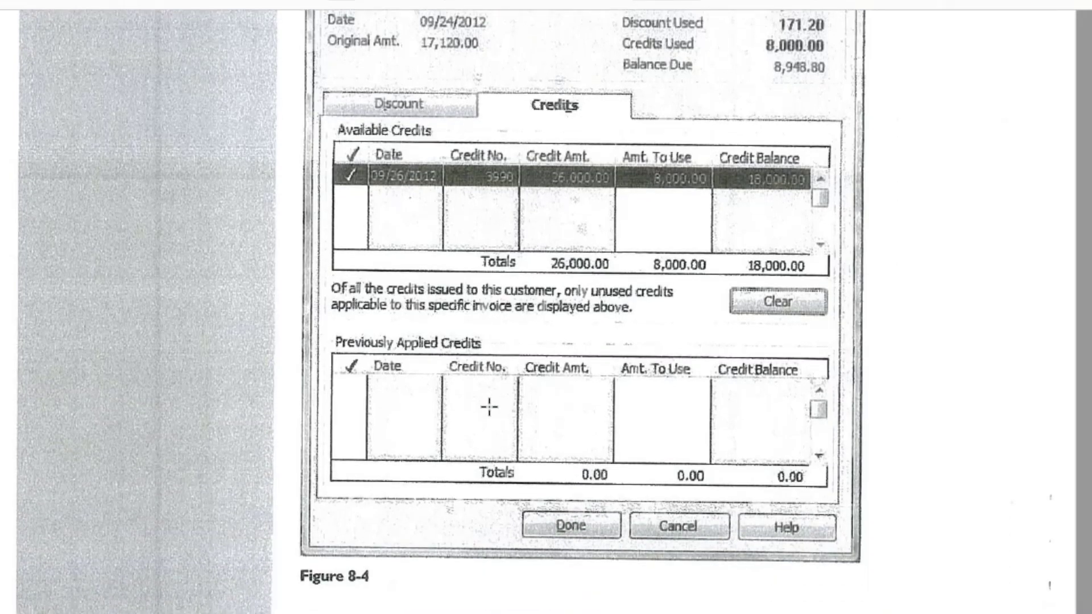
scroll(489, 407, down, 3)
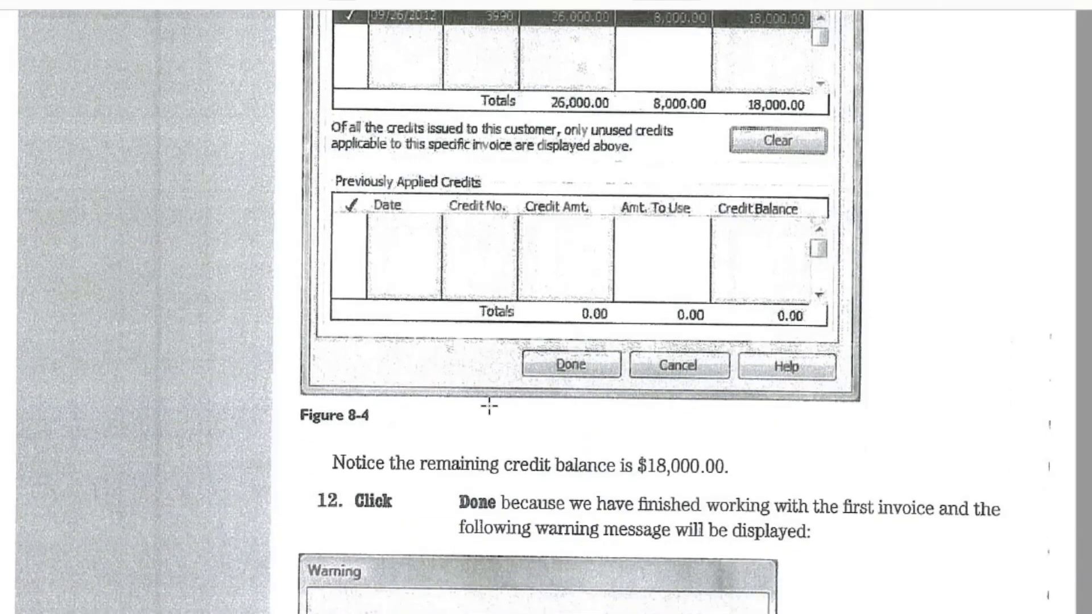
scroll(489, 406, down, 3)
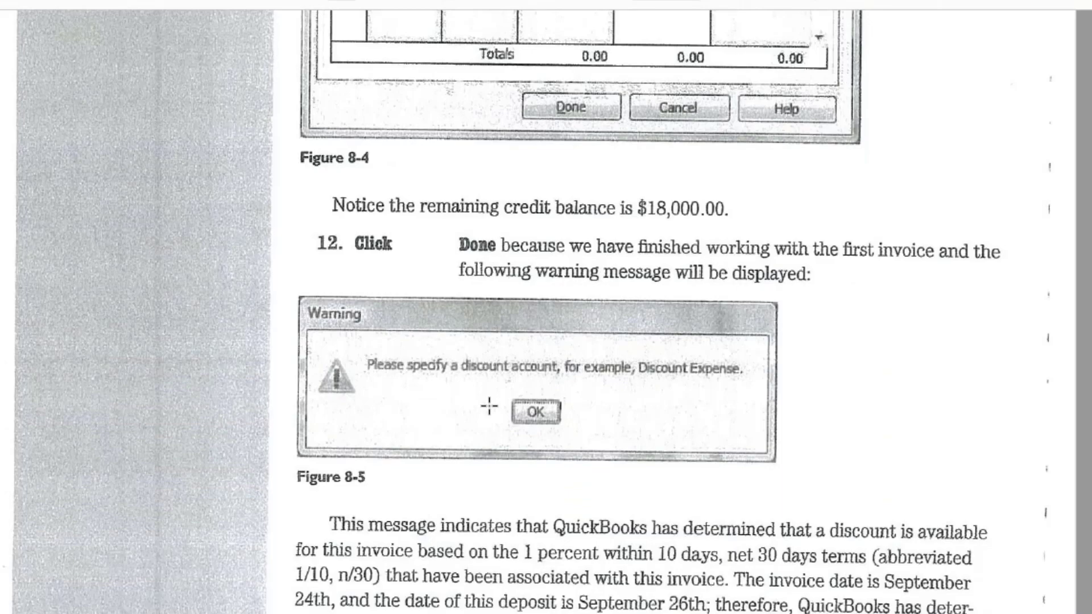
scroll(489, 406, down, 2)
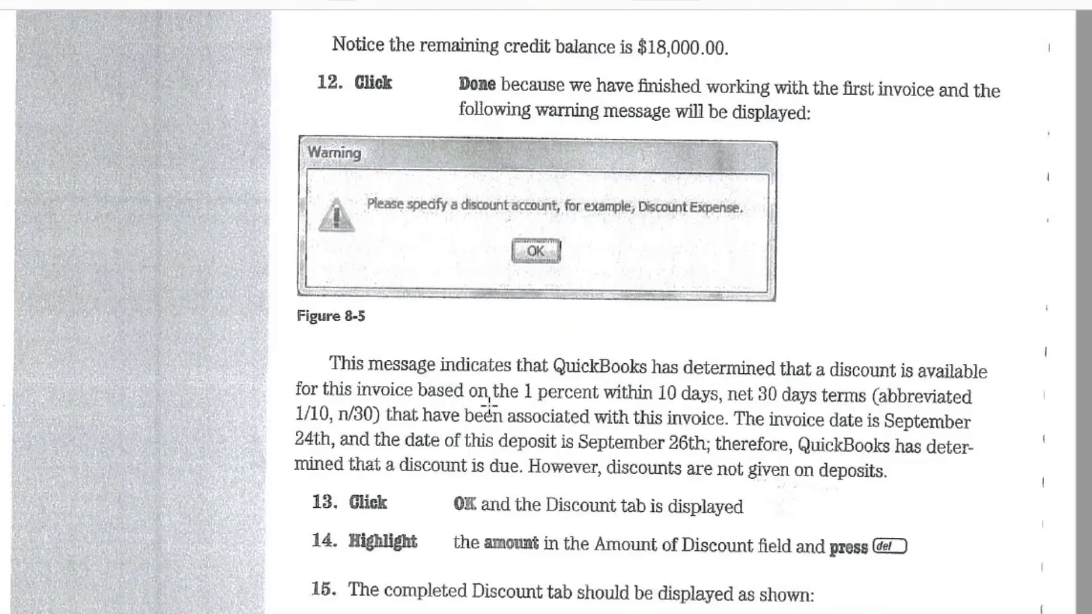
scroll(489, 407, down, 1)
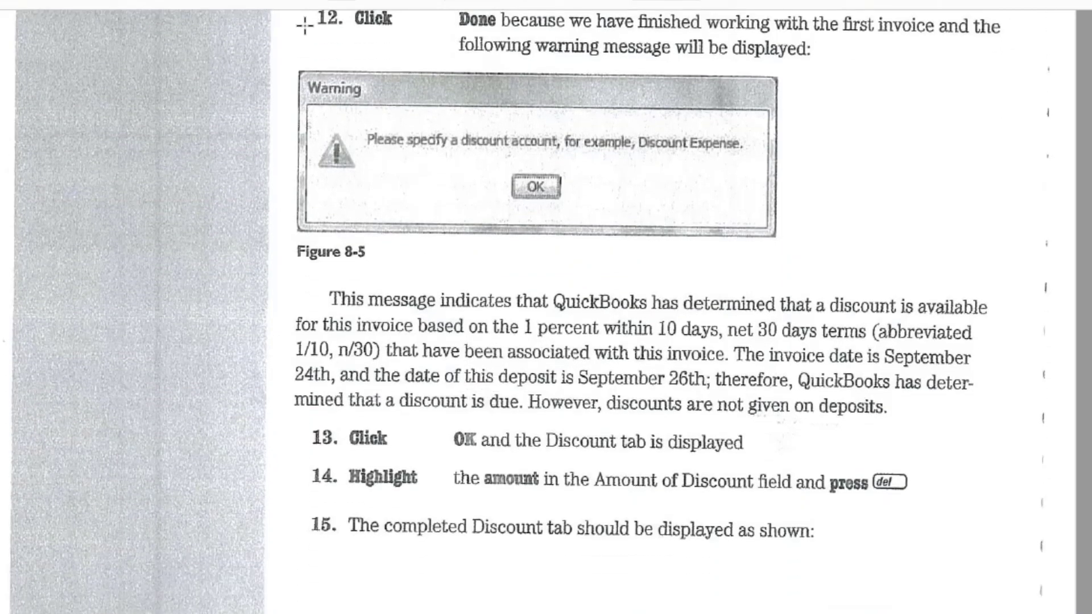
scroll(310, 5, down, 5)
scroll(407, 378, down, 3)
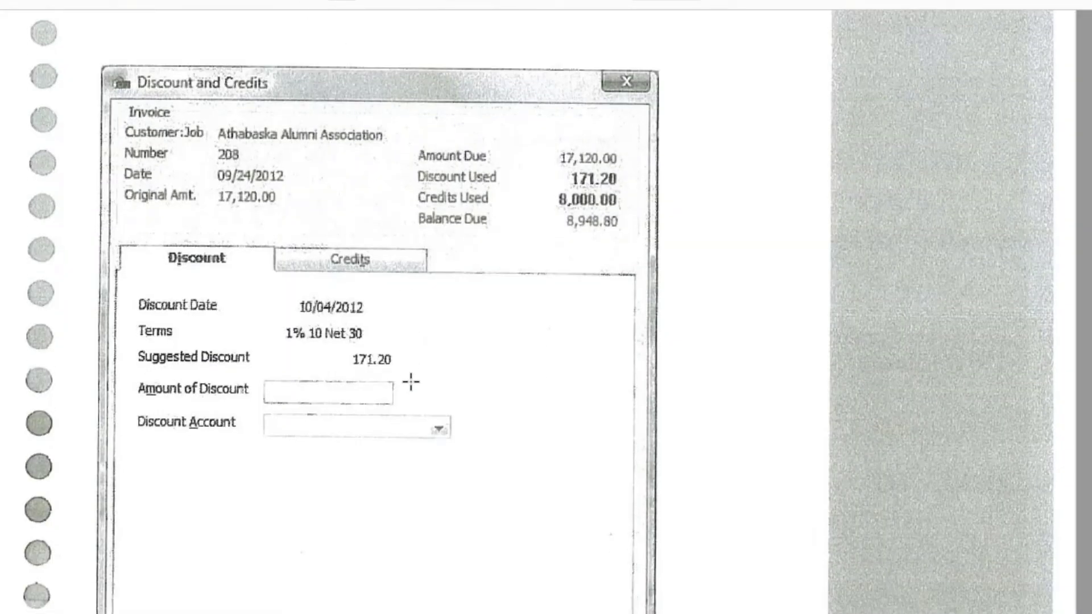
scroll(422, 394, down, 6)
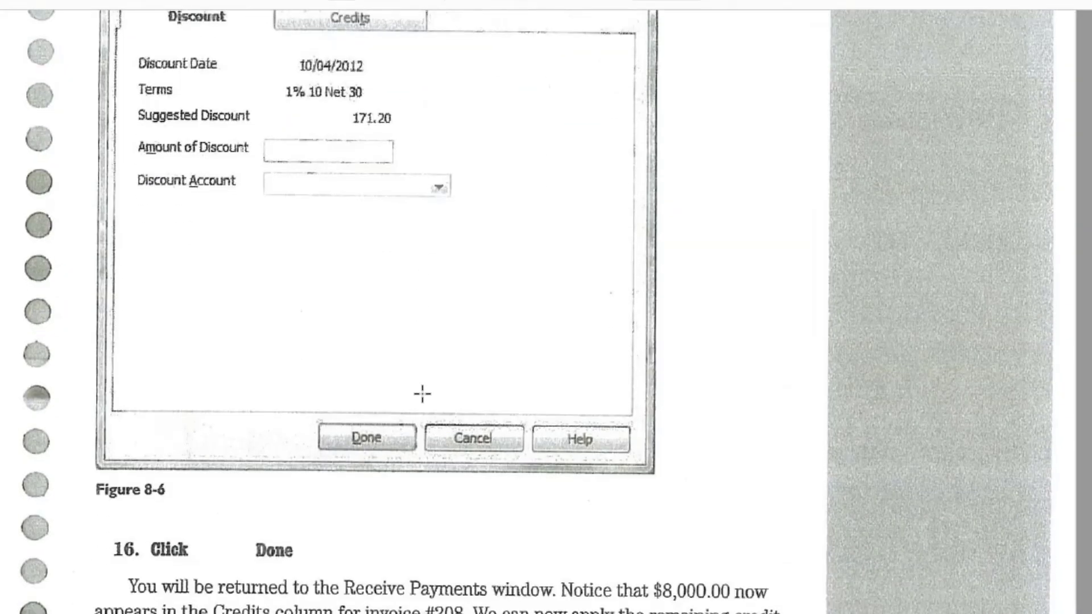
scroll(434, 397, down, 1)
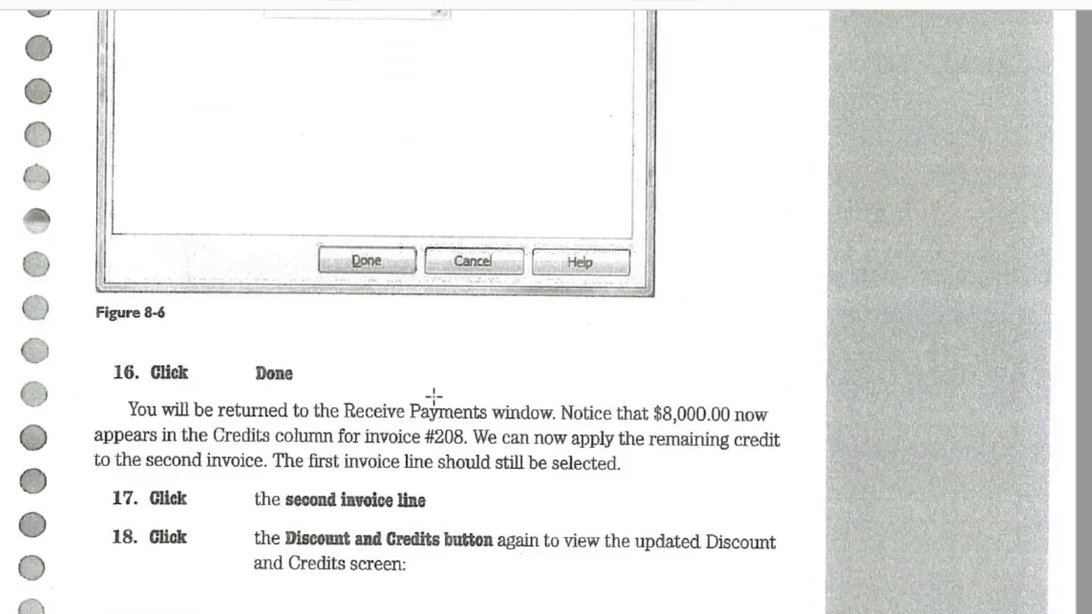
scroll(367, 423, down, 1)
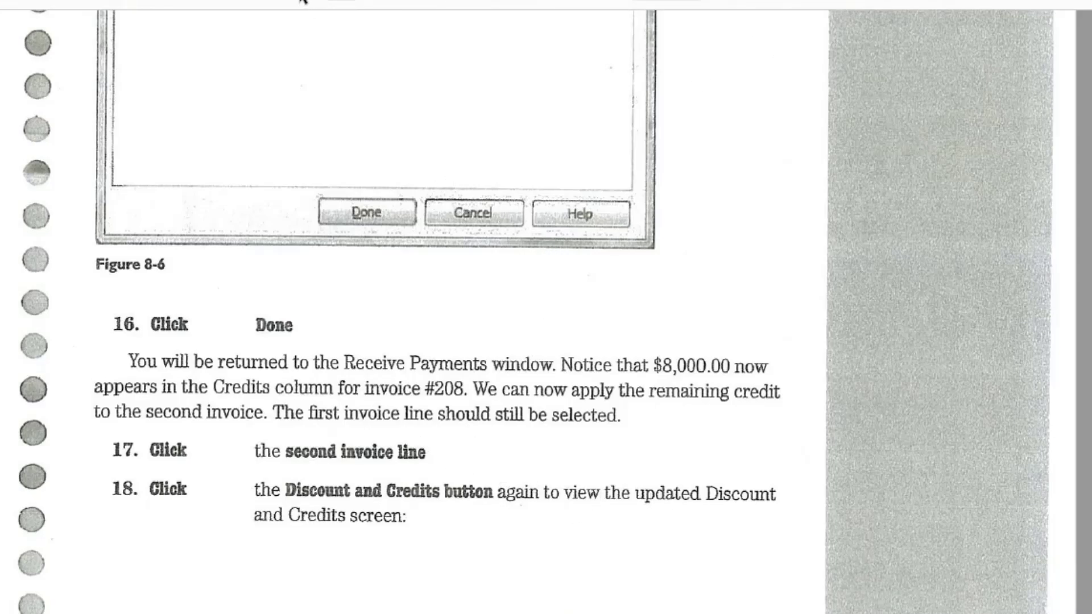
scroll(301, 0, down, 1)
scroll(597, 489, down, 1)
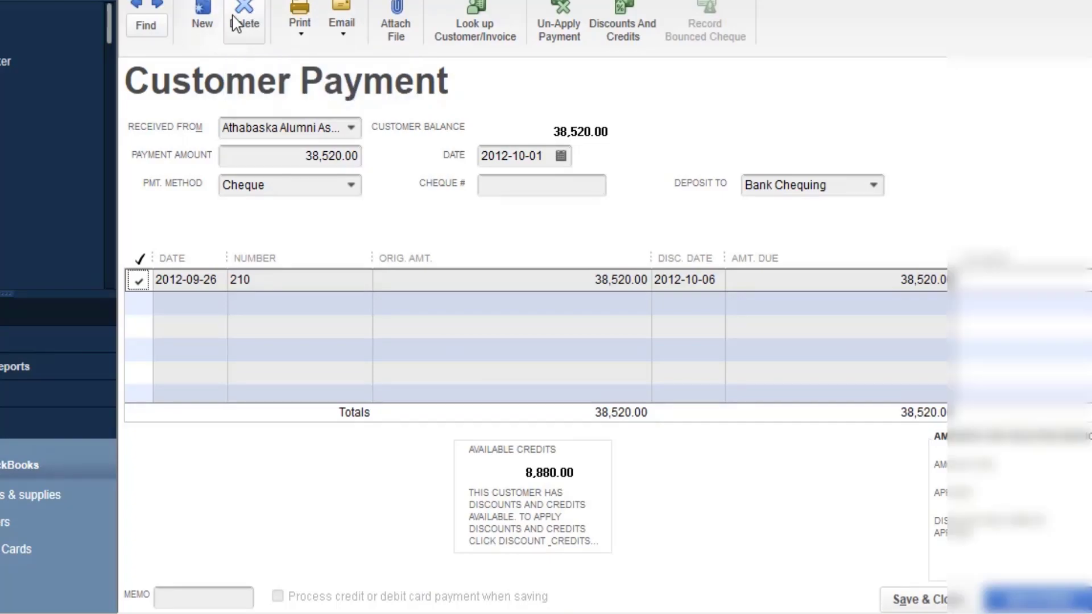
Go back through the earlier customer payments and try Athabaska Alumni Association as the customer on the 9,000.00 cheque payment
click(137, 6)
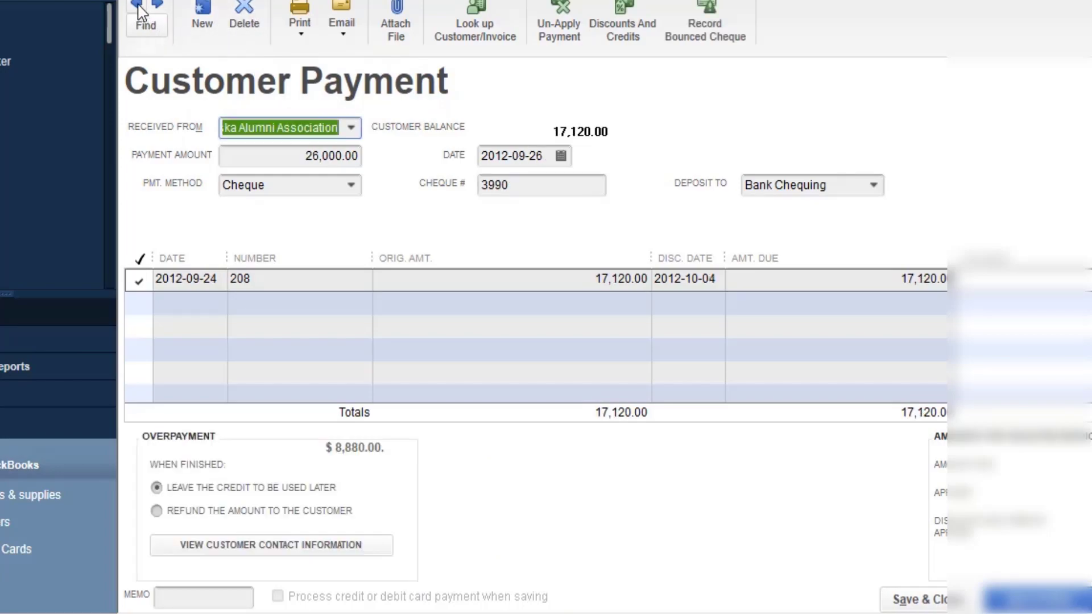
click(138, 5)
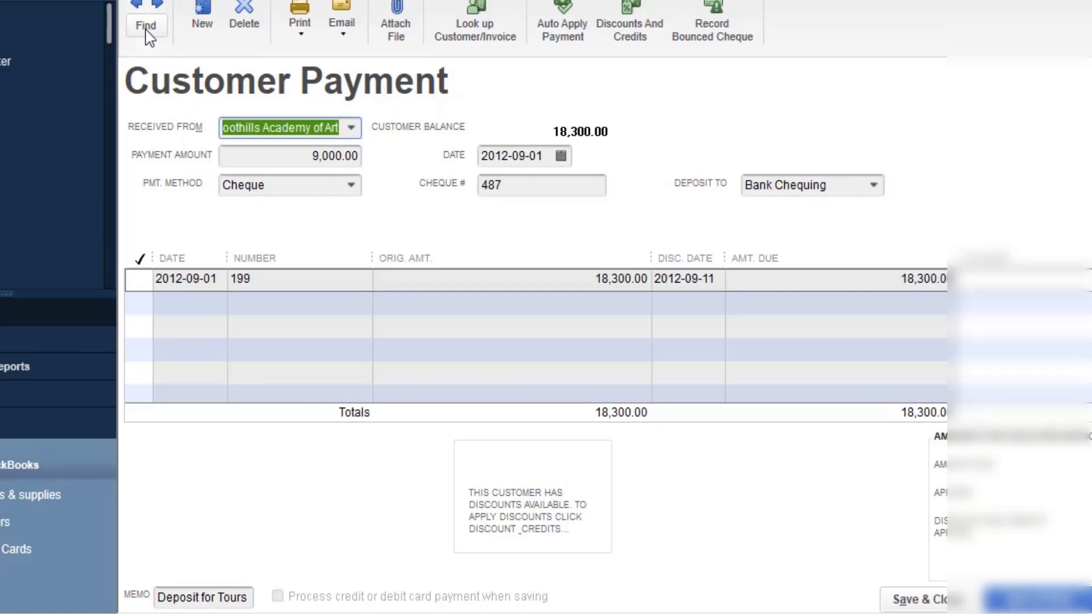
click(351, 128)
click(349, 202)
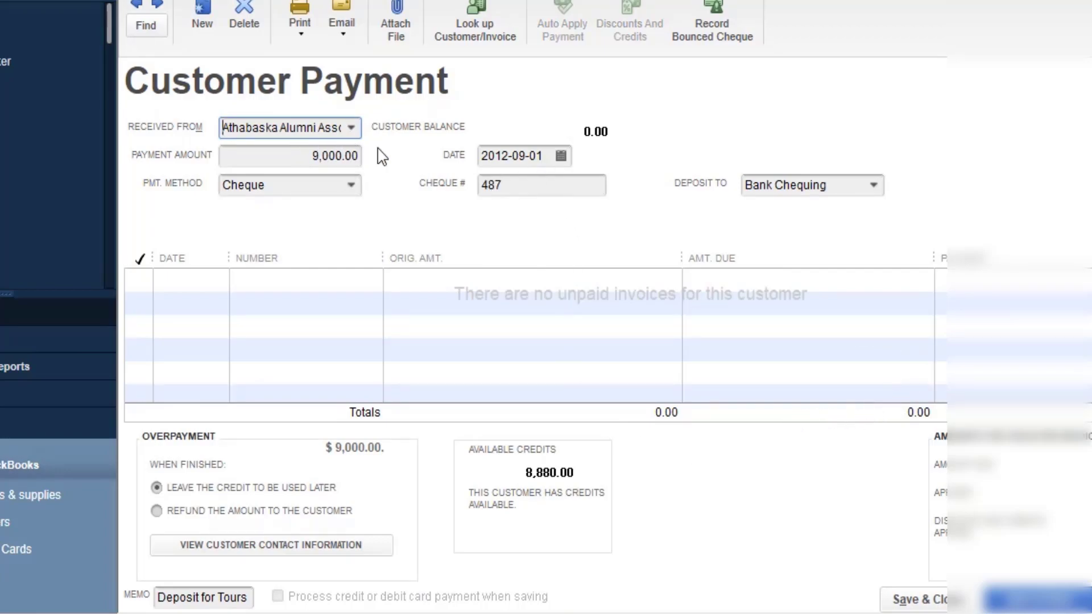
click(352, 129)
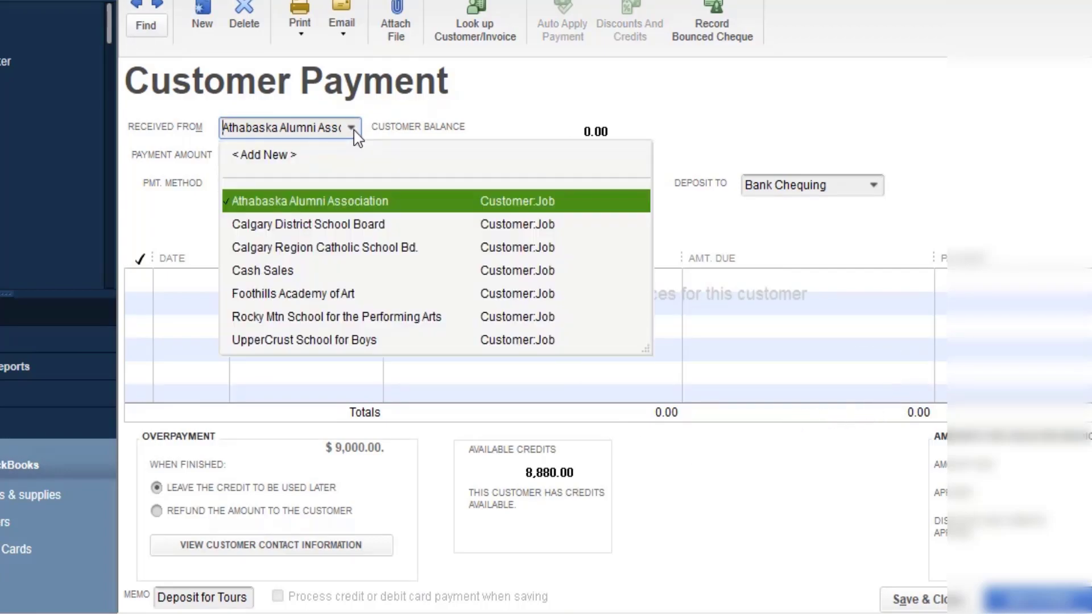
click(339, 199)
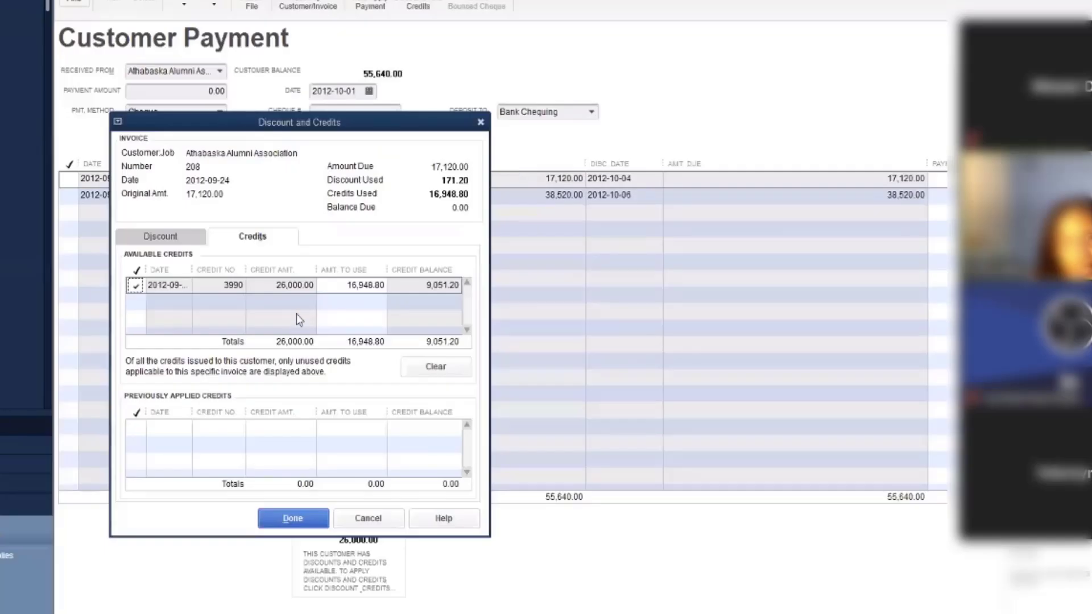
Set the amount to use from the deposit credit on invoice 208 to 8,000.00
key(Tab)
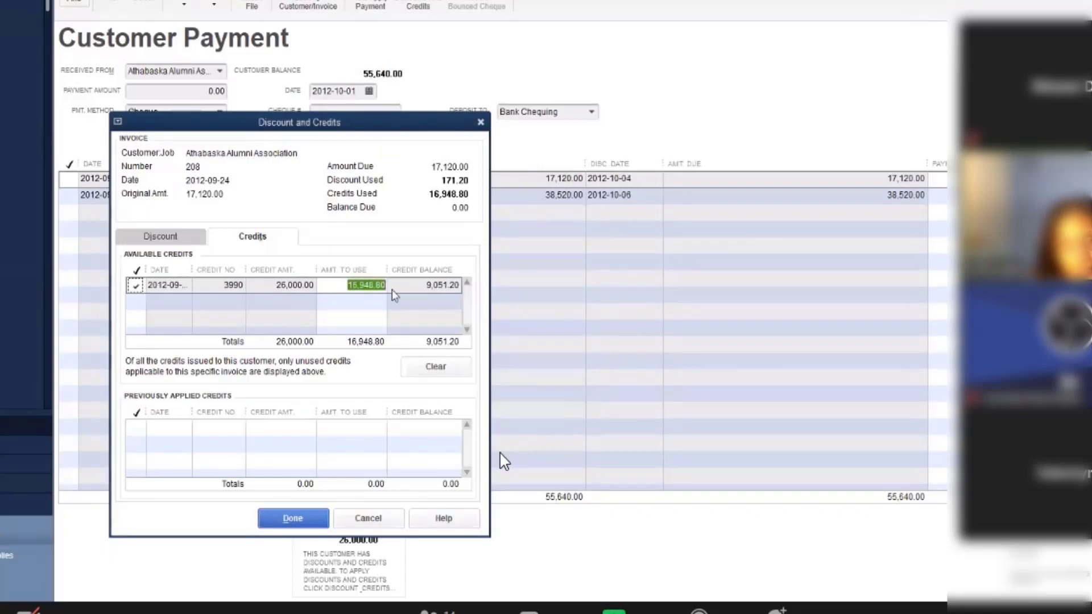
text(8000)
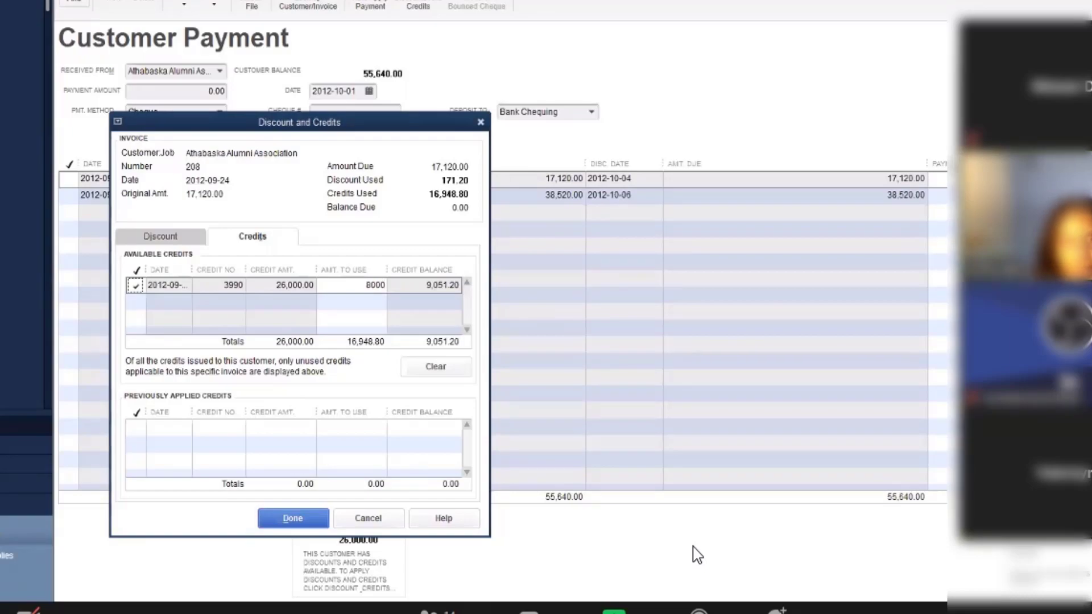
key(Tab)
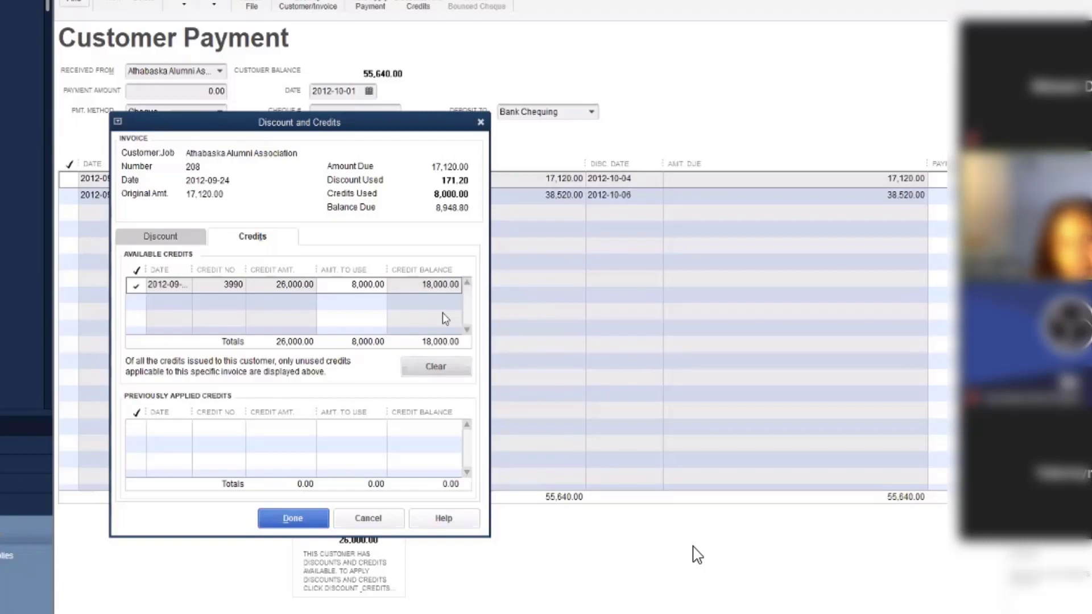
Clear invoice 208's discount amount, leave the discount account blank, and accept the discount and credit settings
click(171, 238)
key(Delete)
key(Tab)
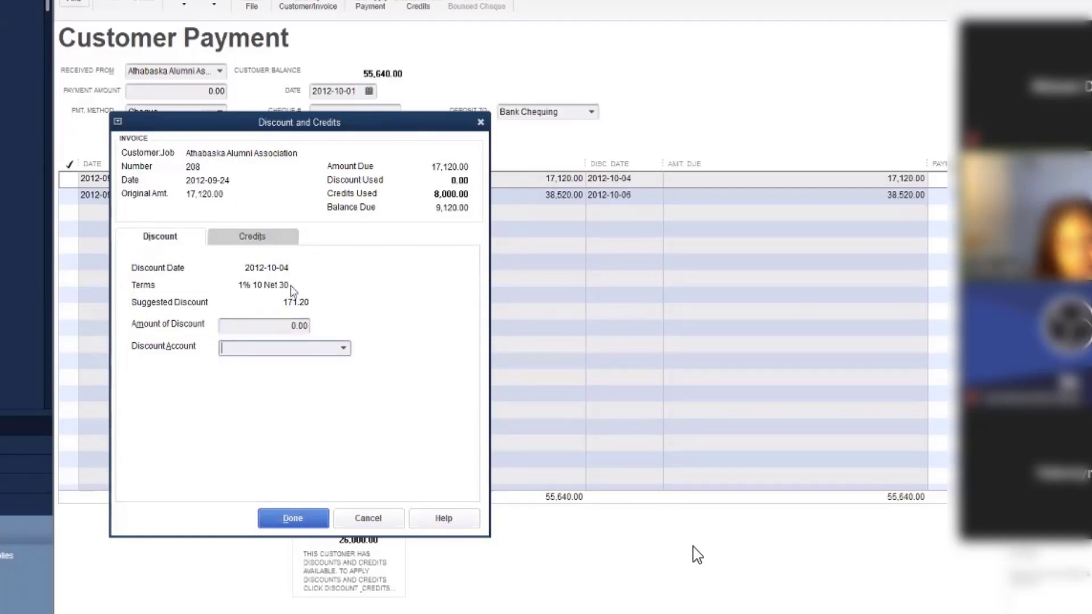
click(343, 349)
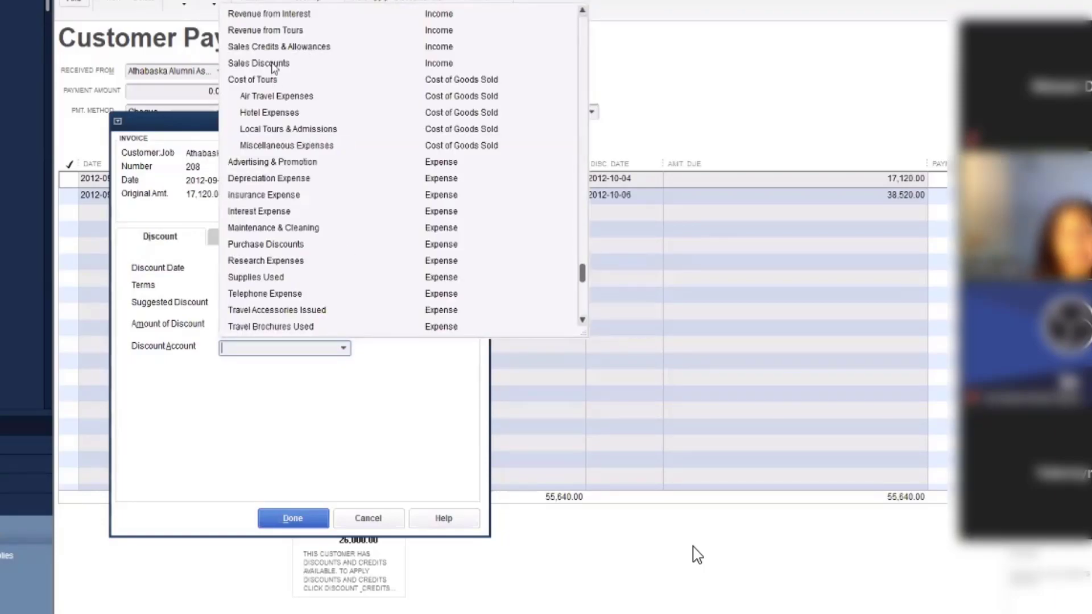
click(382, 430)
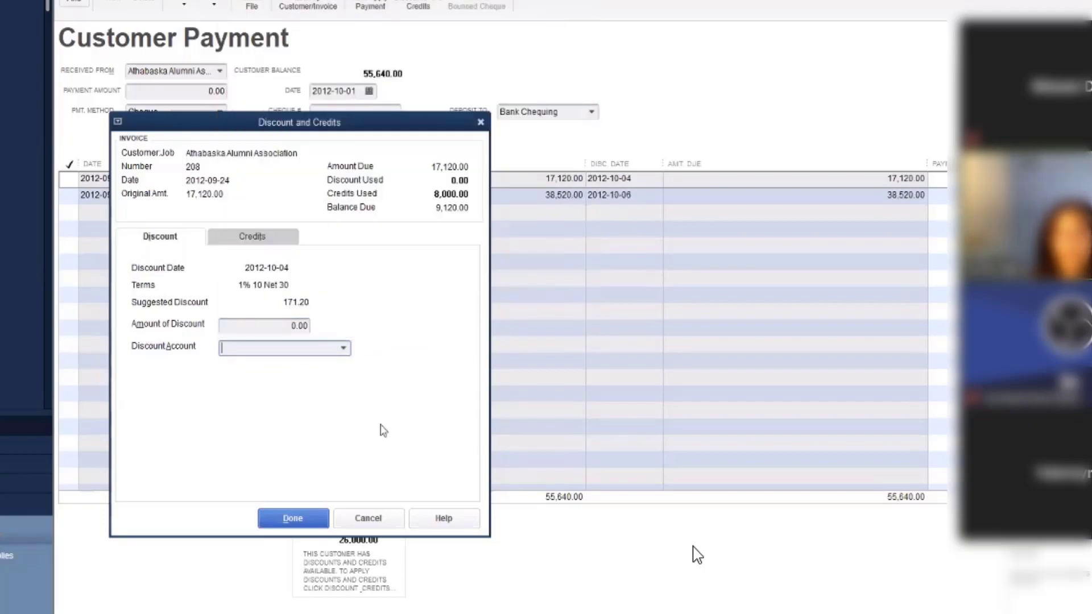
click(299, 520)
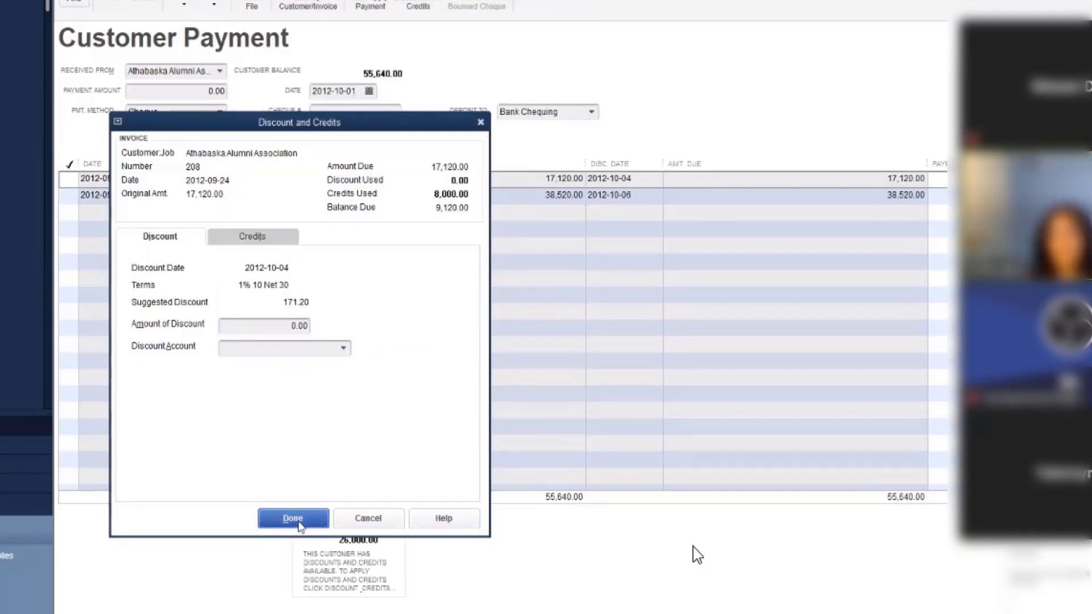
key(Return)
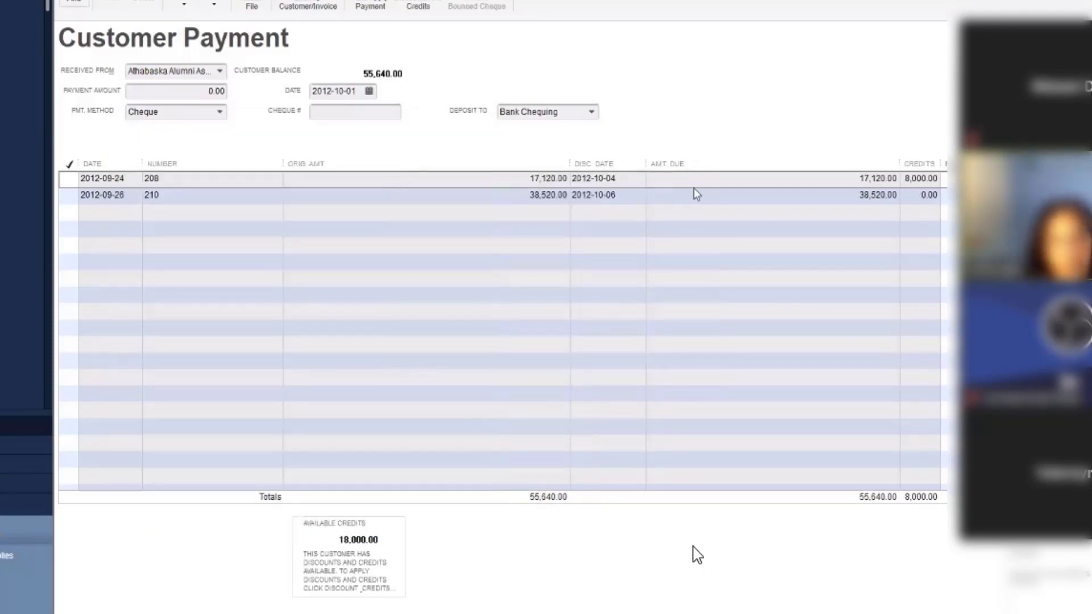
Apply 18,000.00 of the deposit credit to invoice 210 with its discount set to 0
click(191, 199)
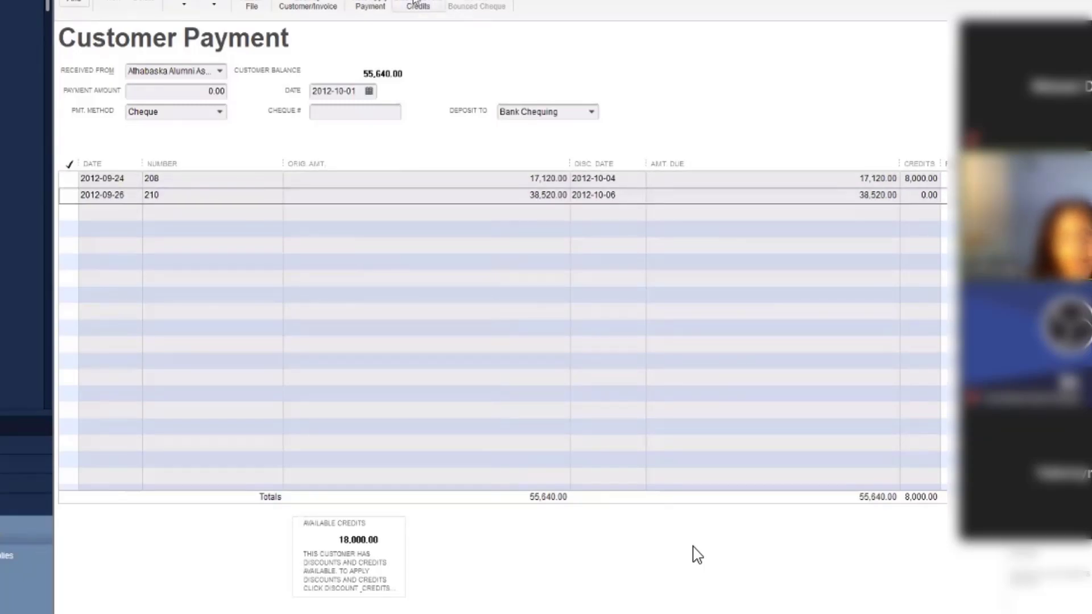
click(417, 4)
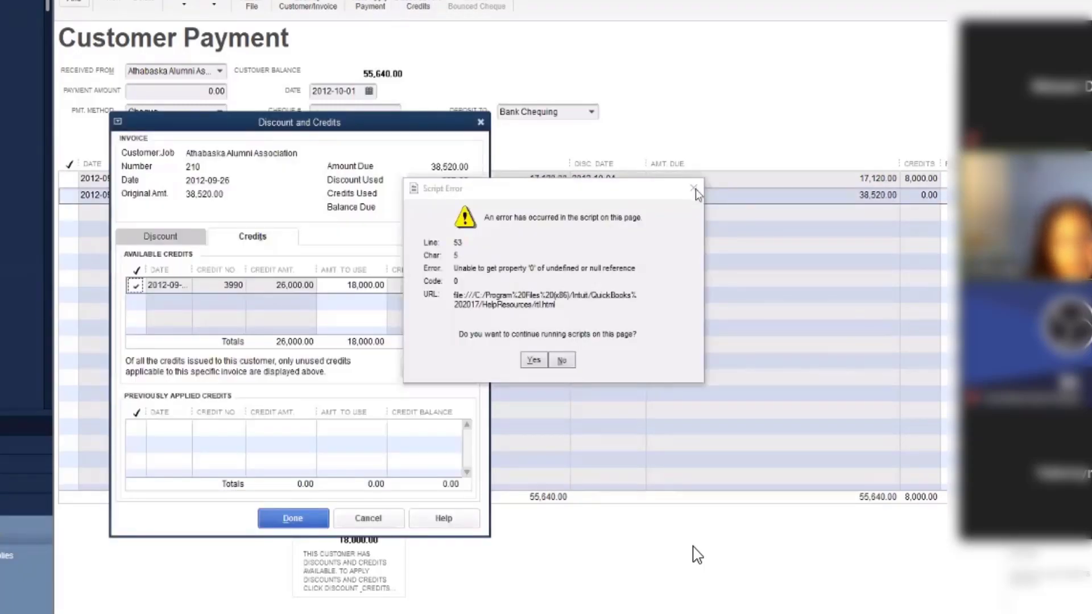
click(694, 189)
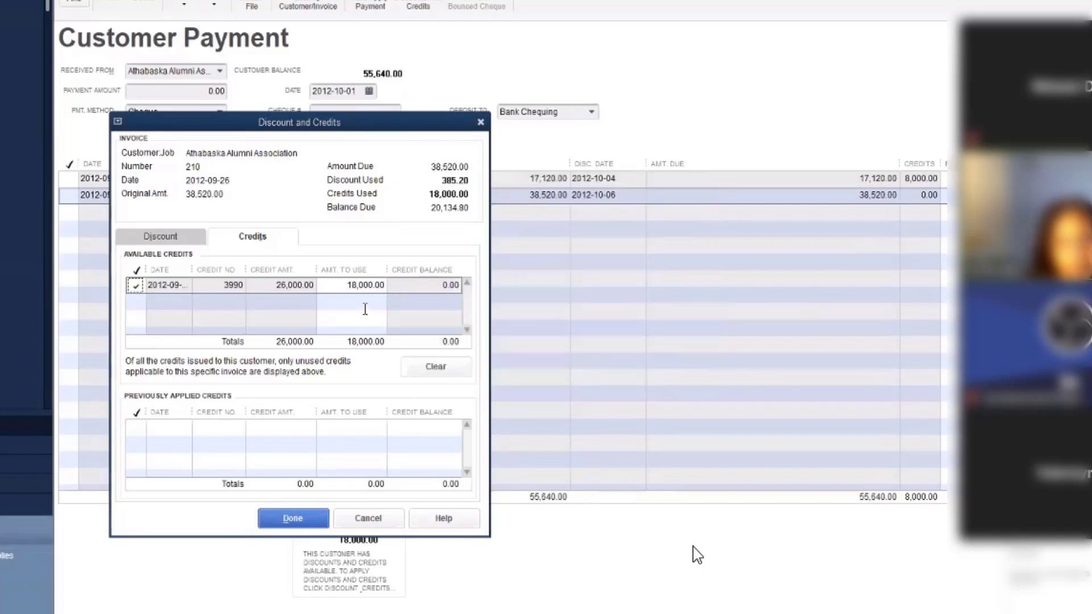
click(167, 238)
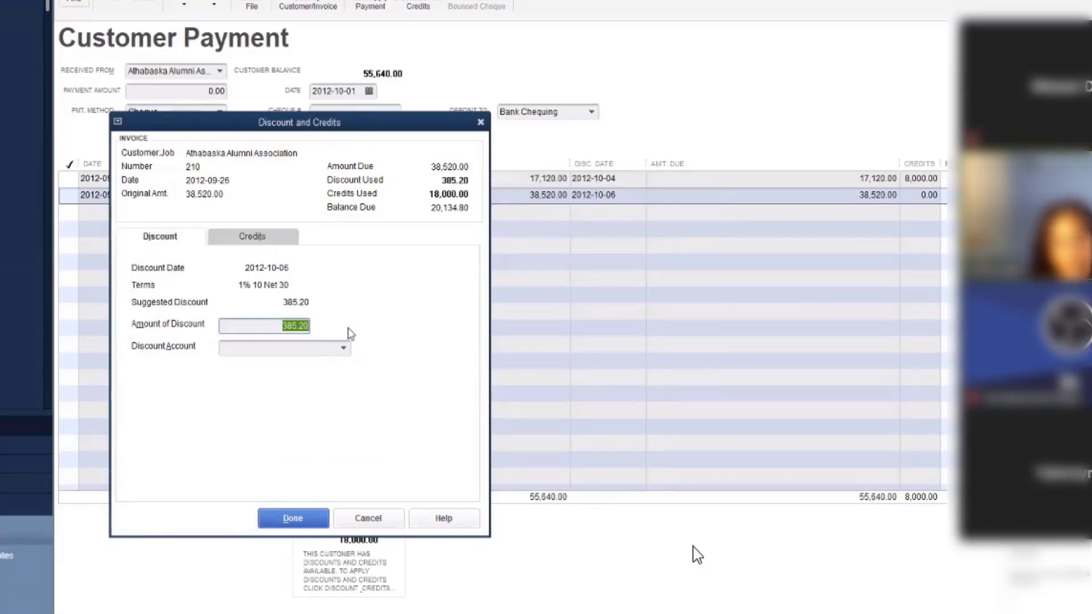
text(0)
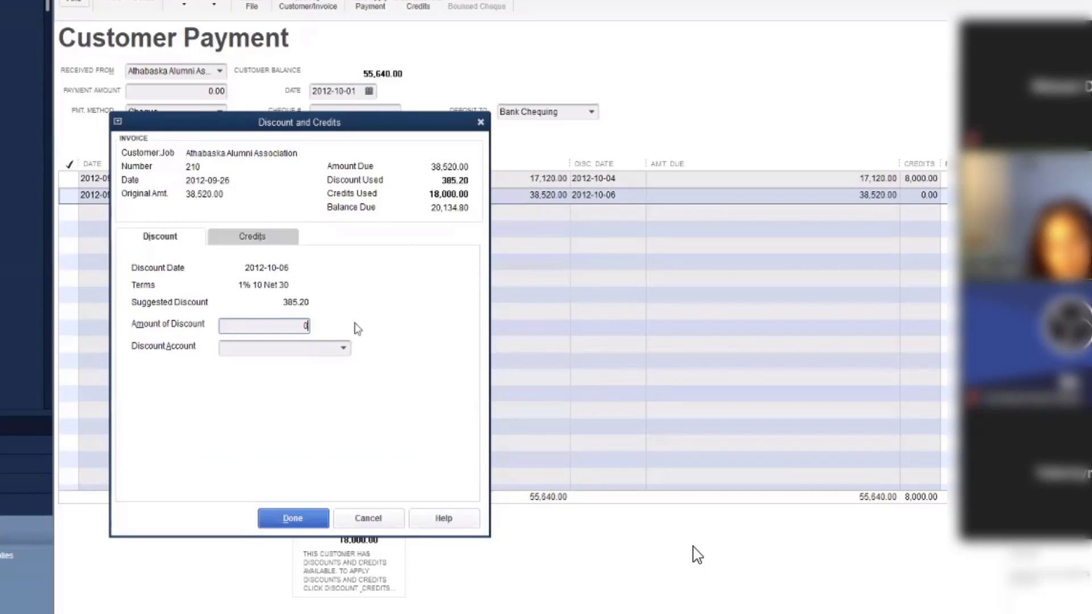
click(296, 520)
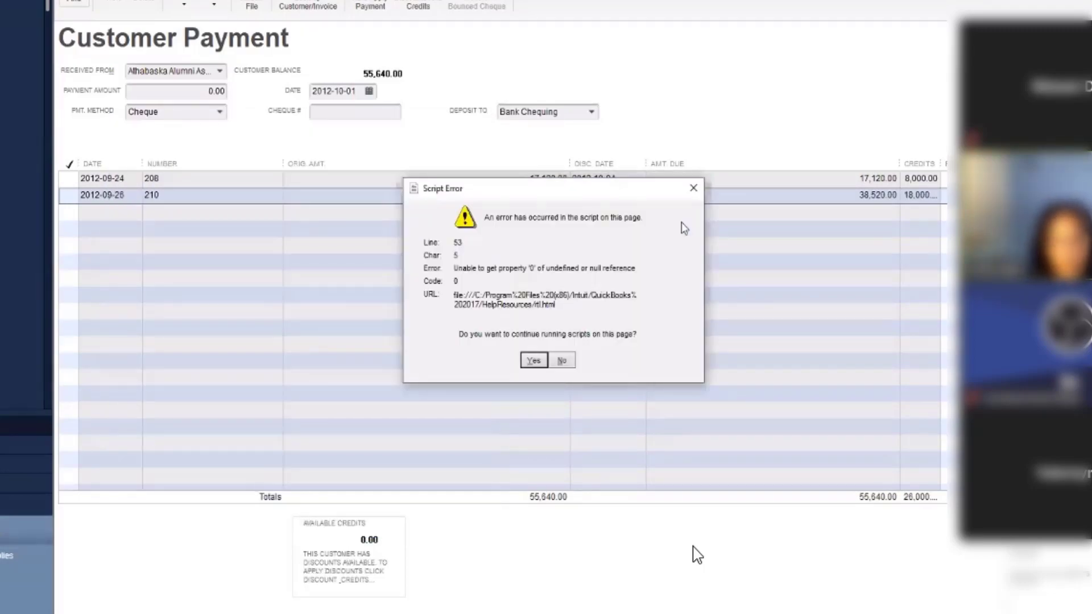
key(Return)
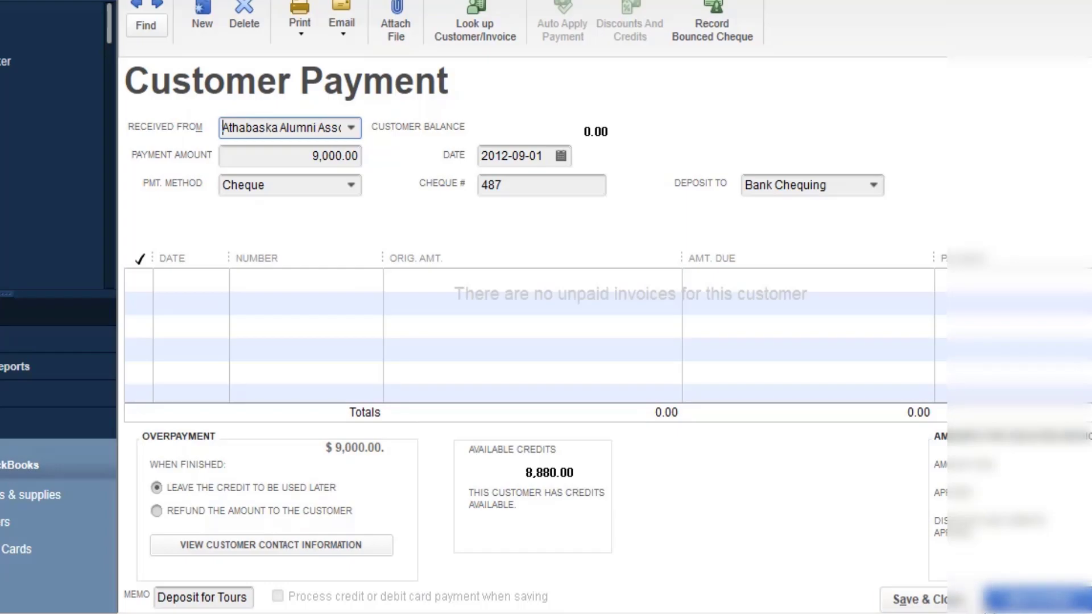
Save and close the 9,000.00 cheque payment, recording the change of customer to Athabaska Alumni Association
click(918, 599)
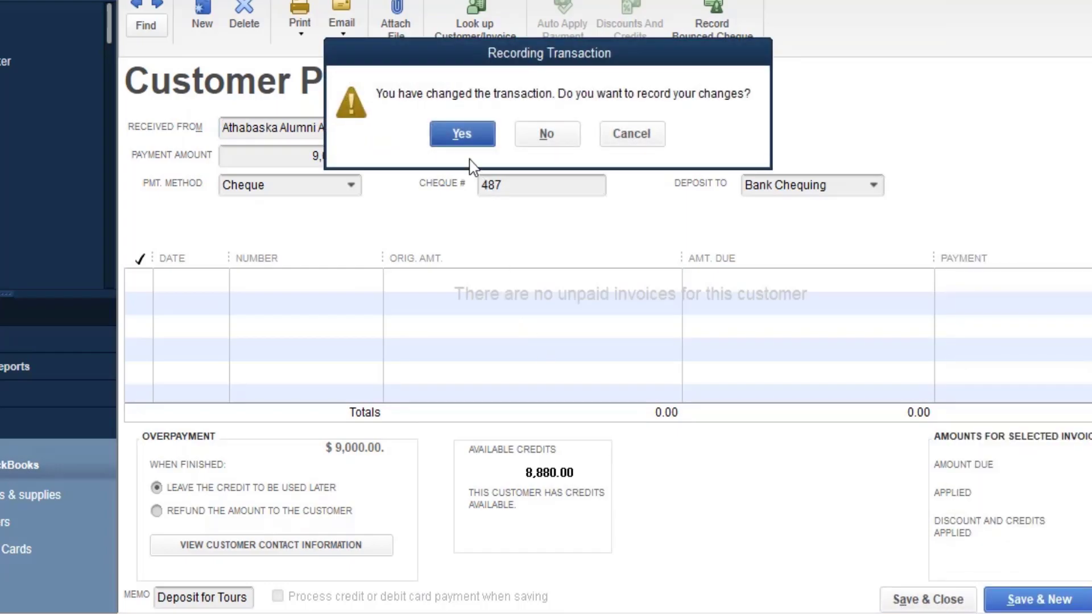
click(463, 142)
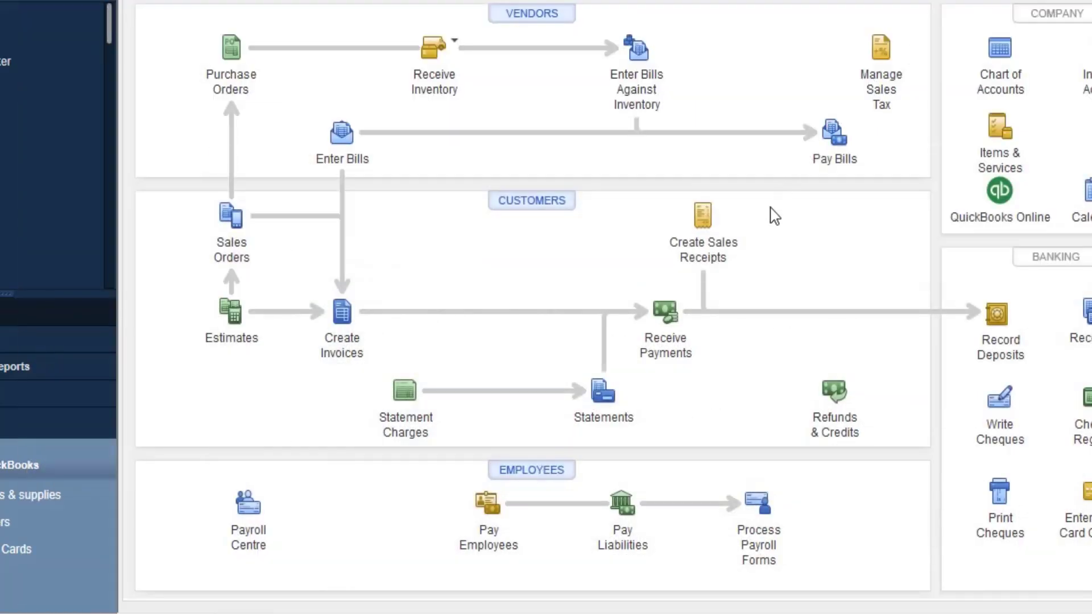
Start a new customer payment from Foothills Academy of Art and select the line of invoice 199
click(668, 325)
click(350, 128)
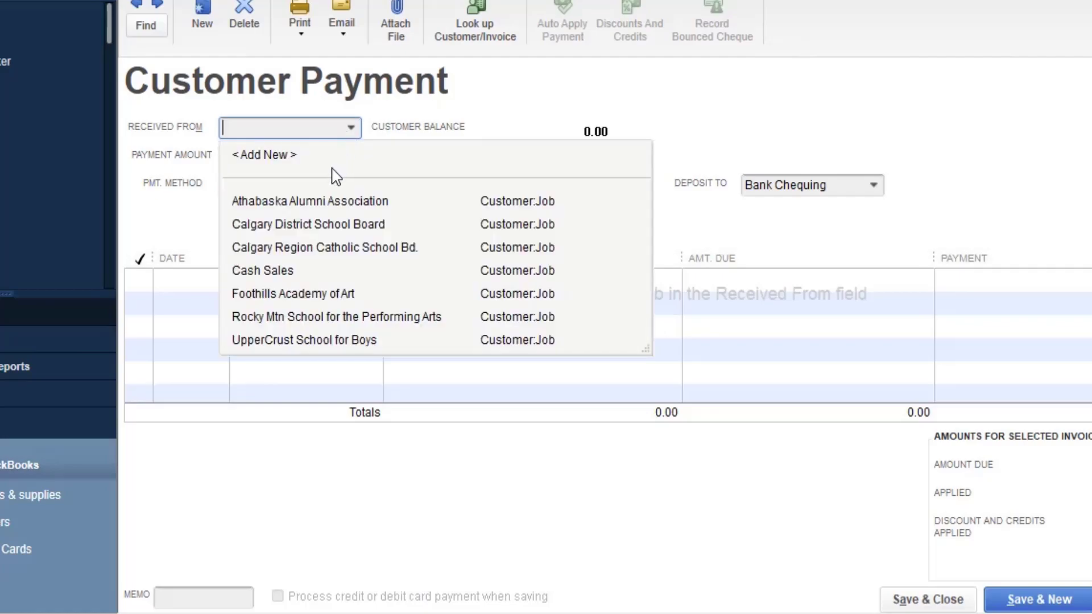
click(312, 296)
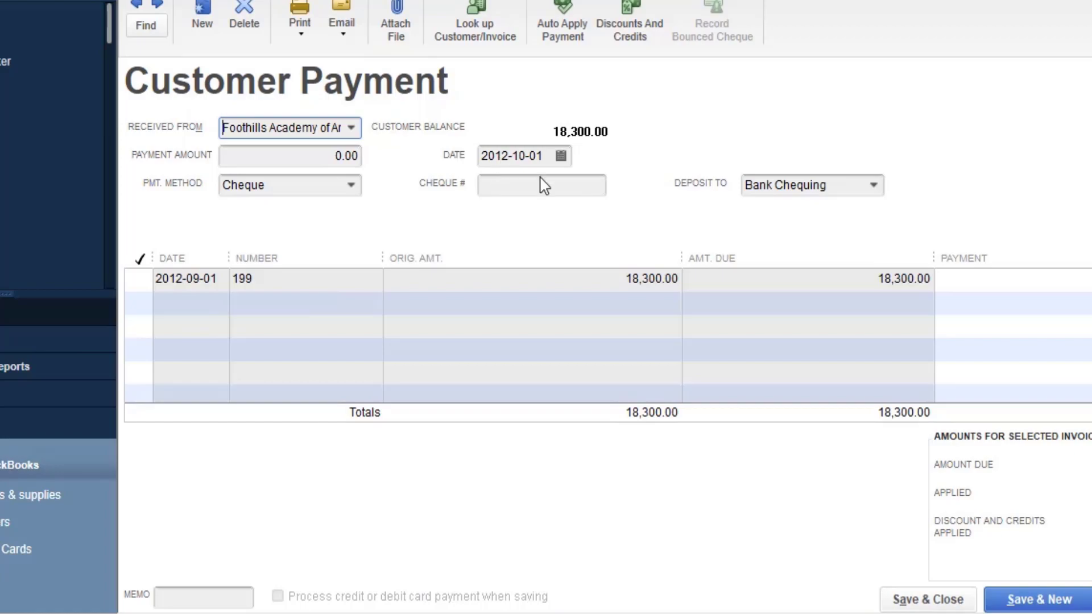
click(140, 282)
click(316, 291)
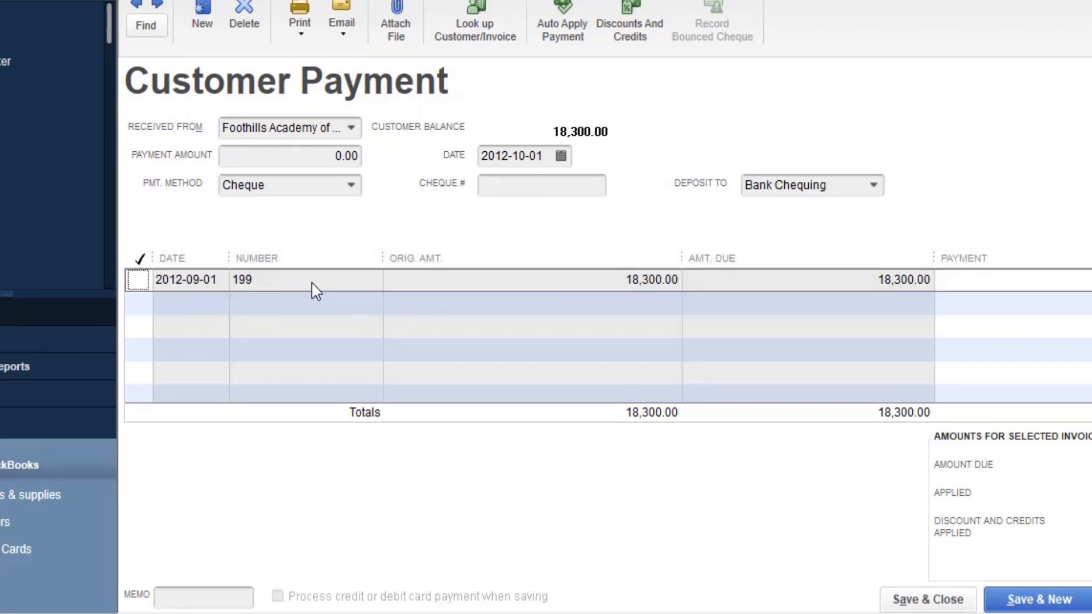
Check invoice 199's discount and available credits against the textbook's SD2 memo on the Foothills Academy of Art deposit
click(641, 26)
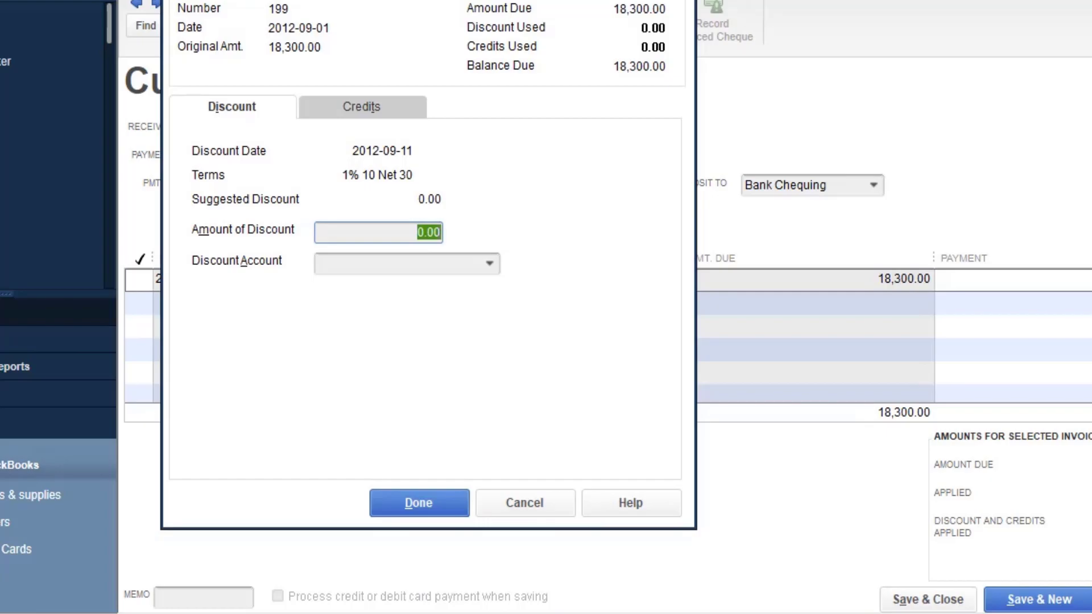
click(737, 500)
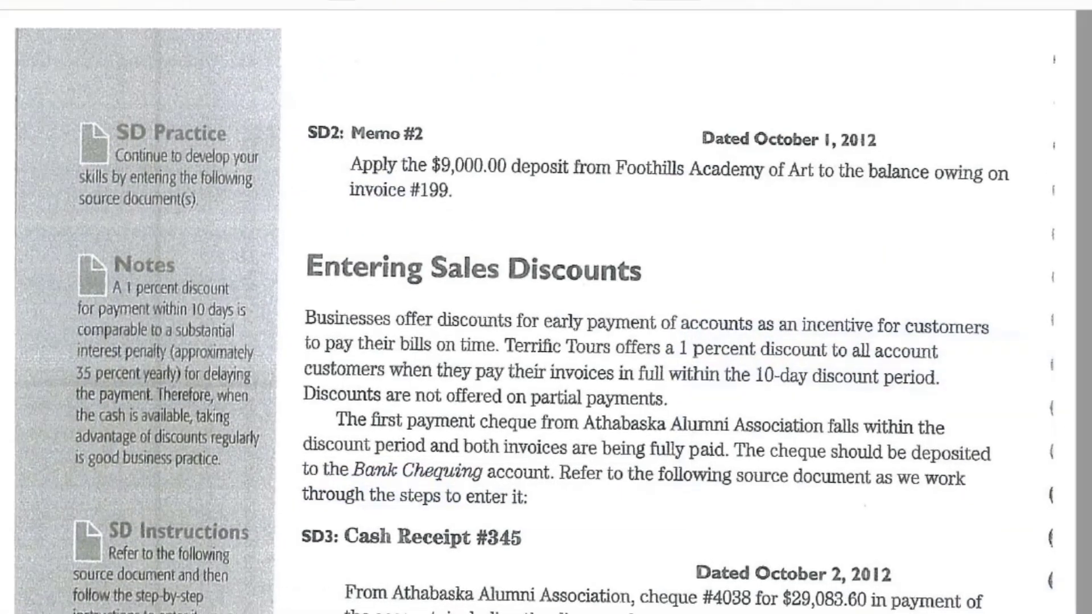
key(alt+Tab)
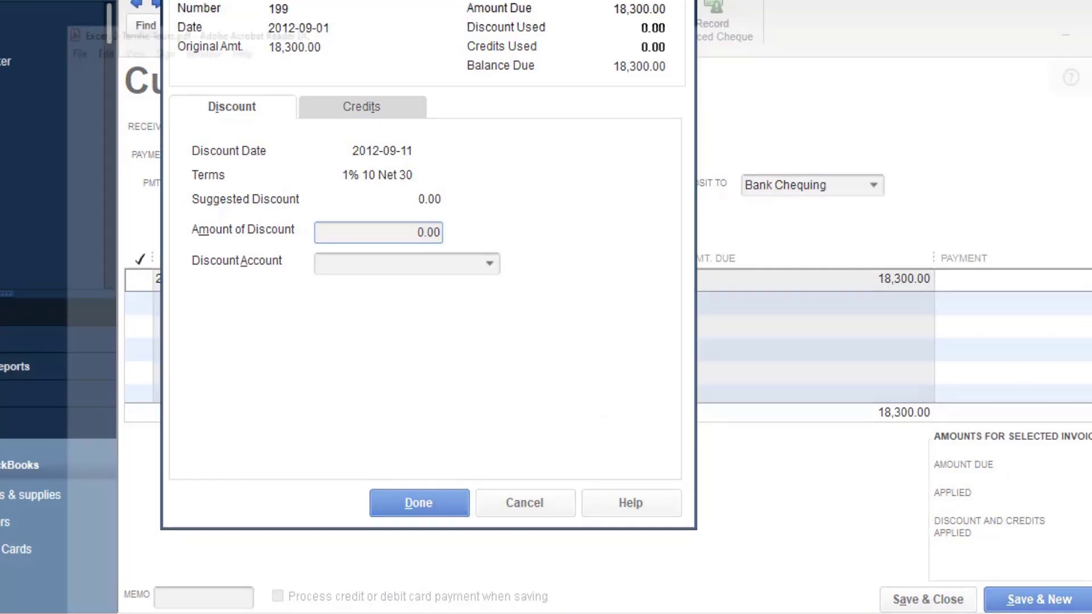
key(alt+Tab)
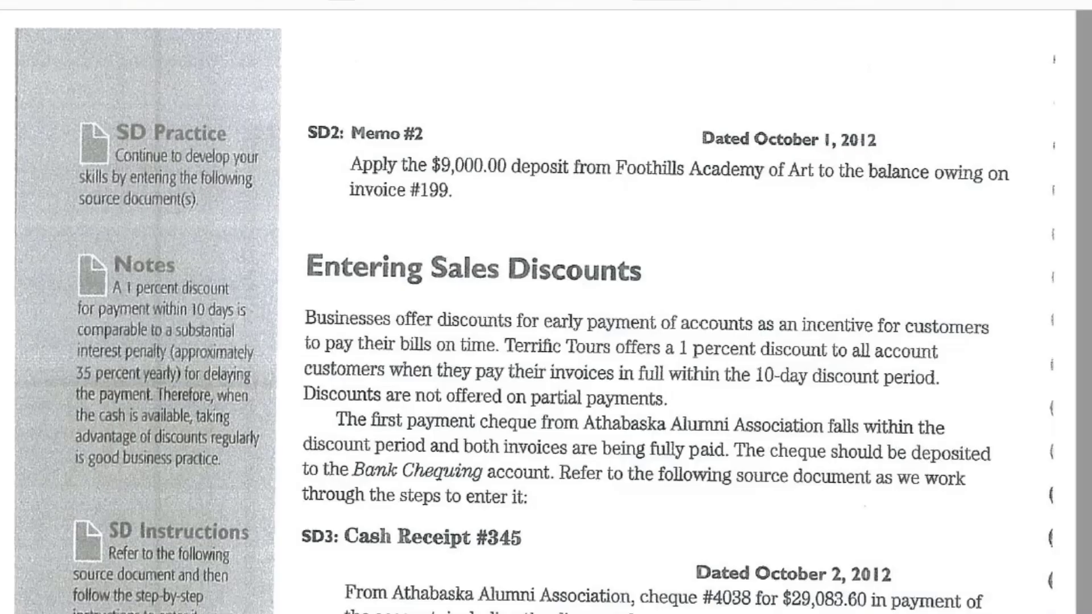
key(alt+Tab)
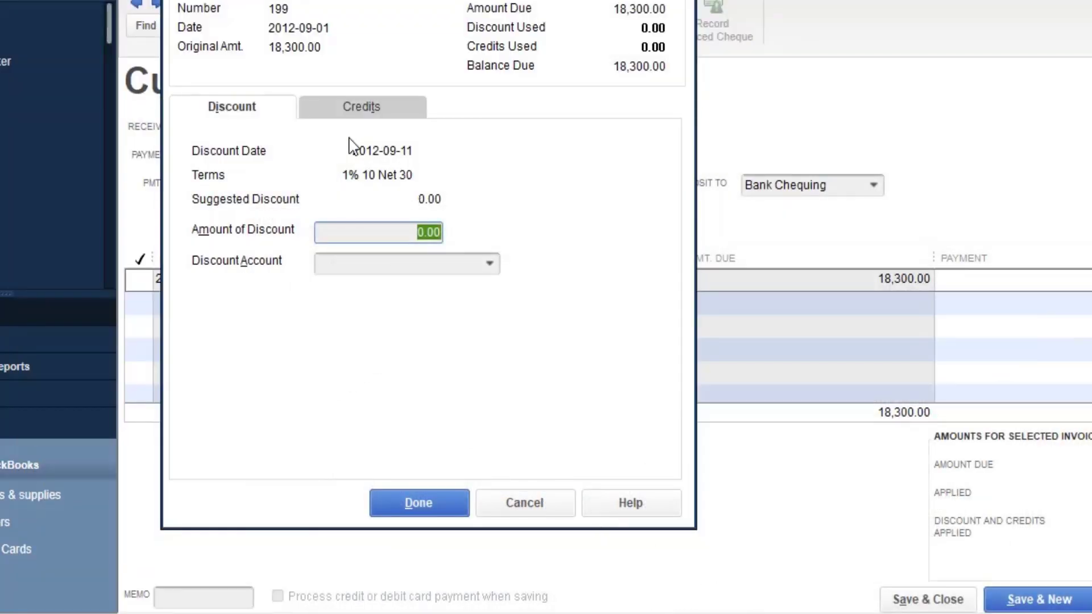
click(346, 107)
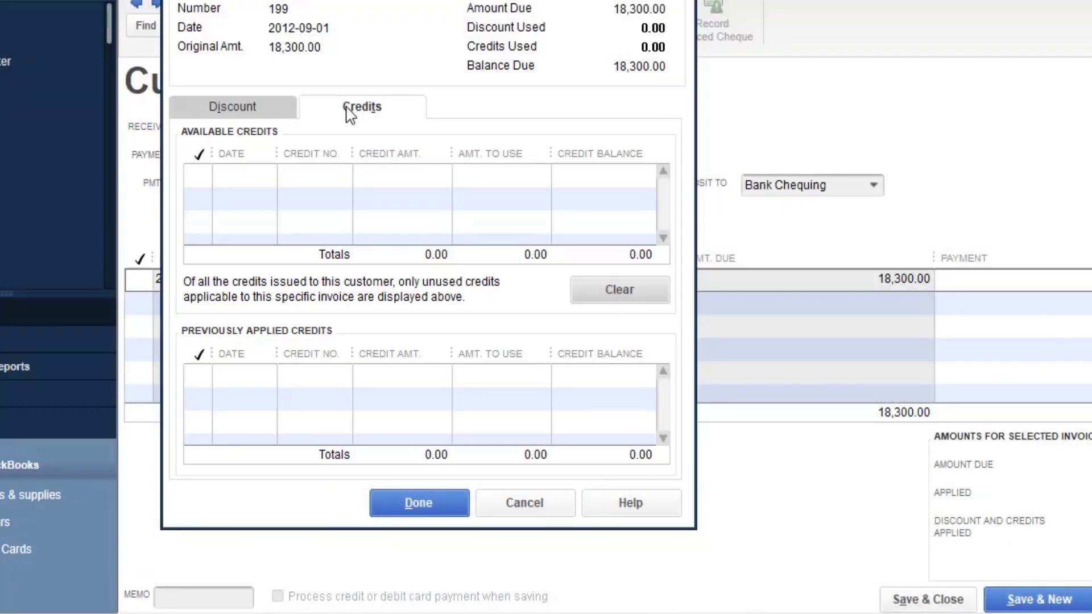
click(256, 111)
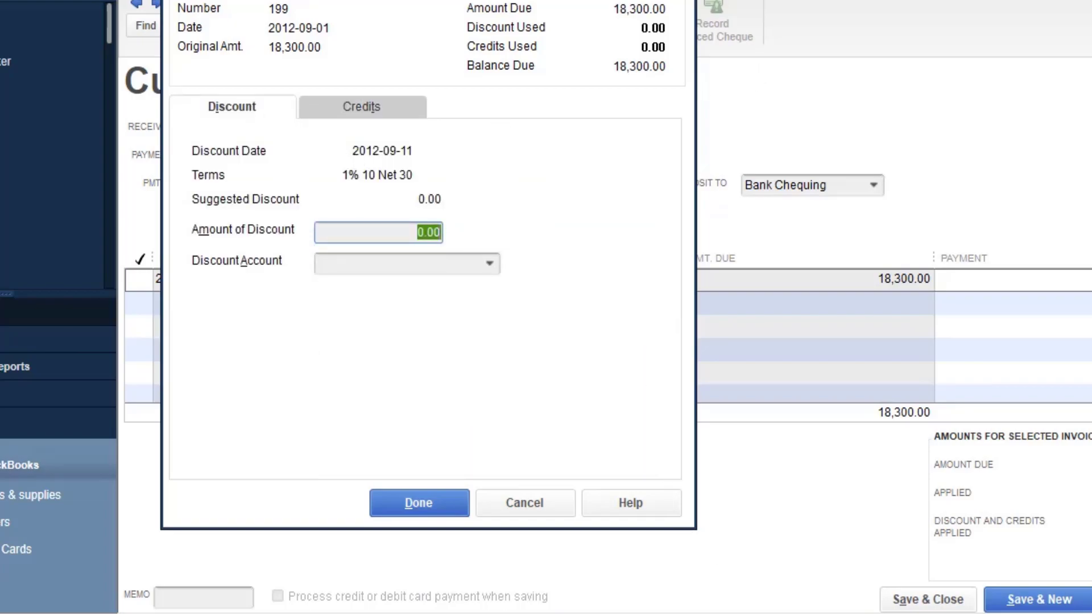
Set the date of the Foothills Academy of Art payment to October 1, 2012
mouse_move(894, 586)
click(676, 224)
click(676, 225)
click(676, 225)
click(677, 224)
click(676, 225)
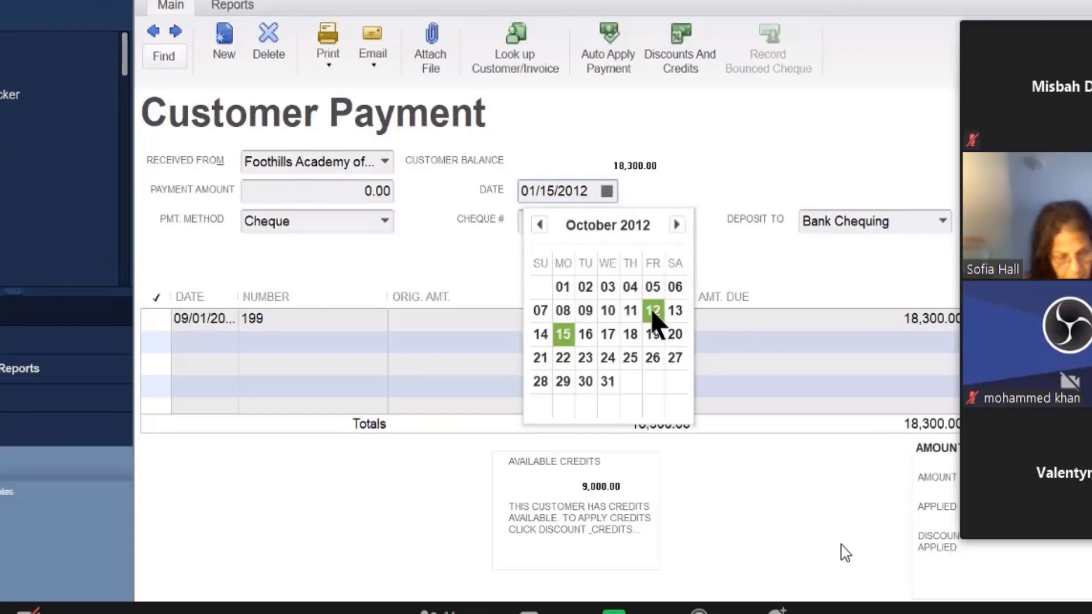
click(567, 286)
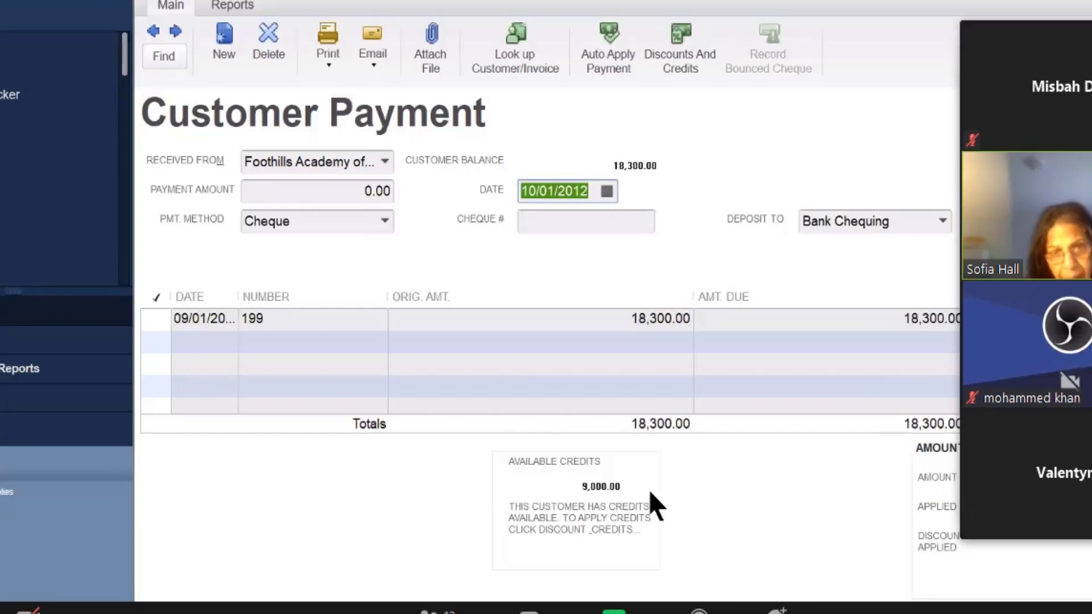
Close the payment, start a new one from Foothills Academy of Art and open invoice 199's available credits
click(1027, 10)
click(1041, 56)
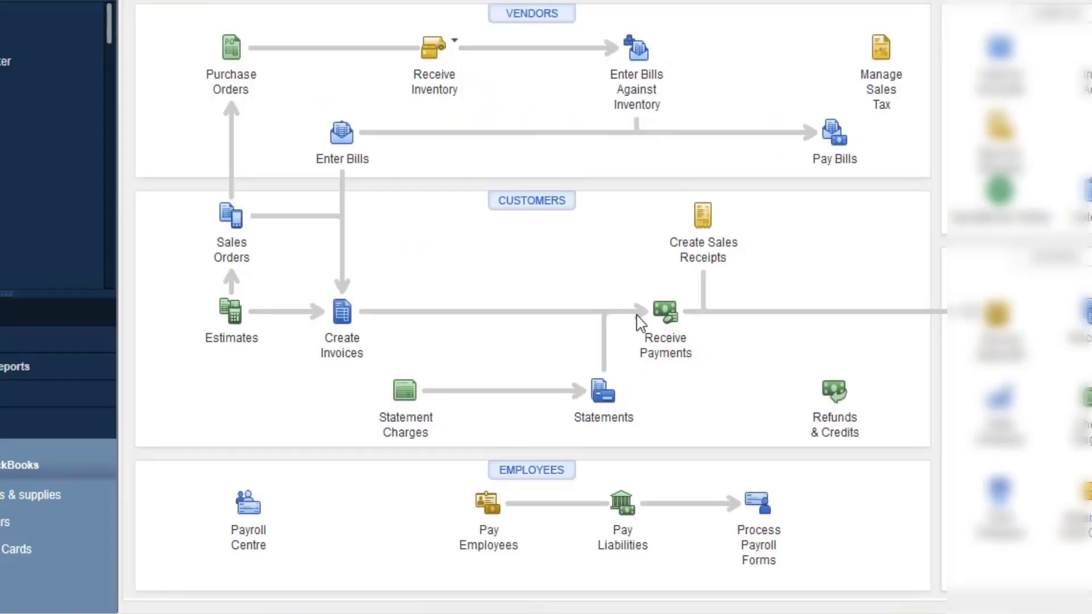
click(661, 320)
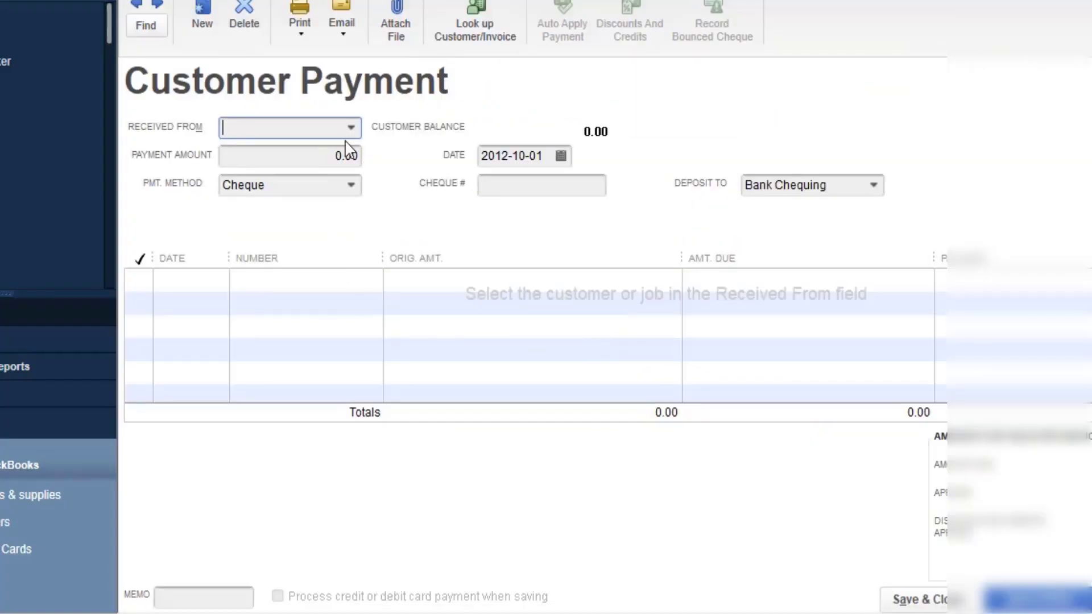
click(351, 129)
click(282, 294)
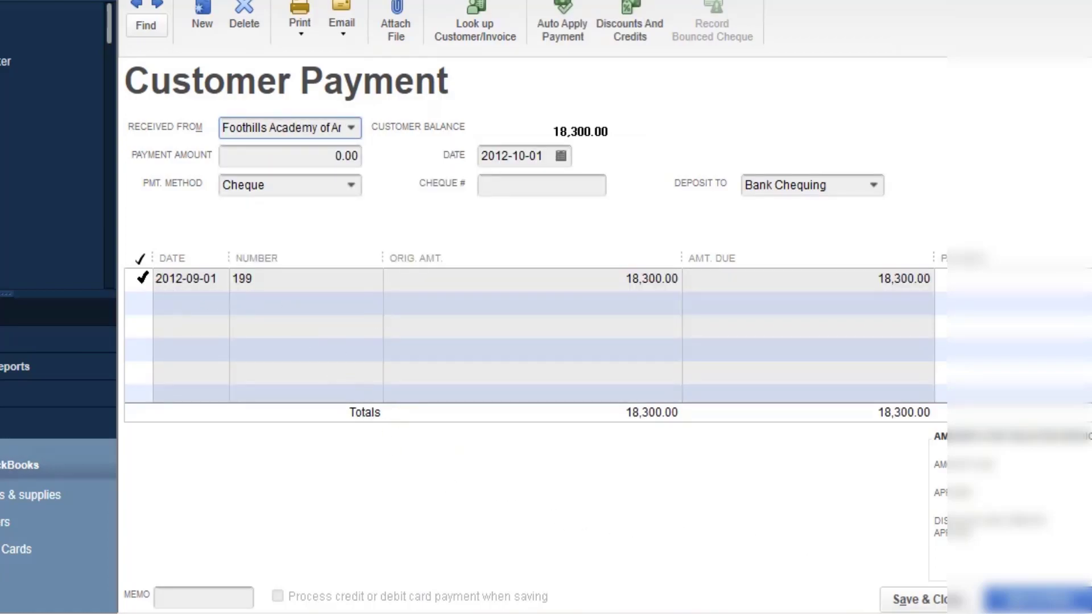
click(427, 287)
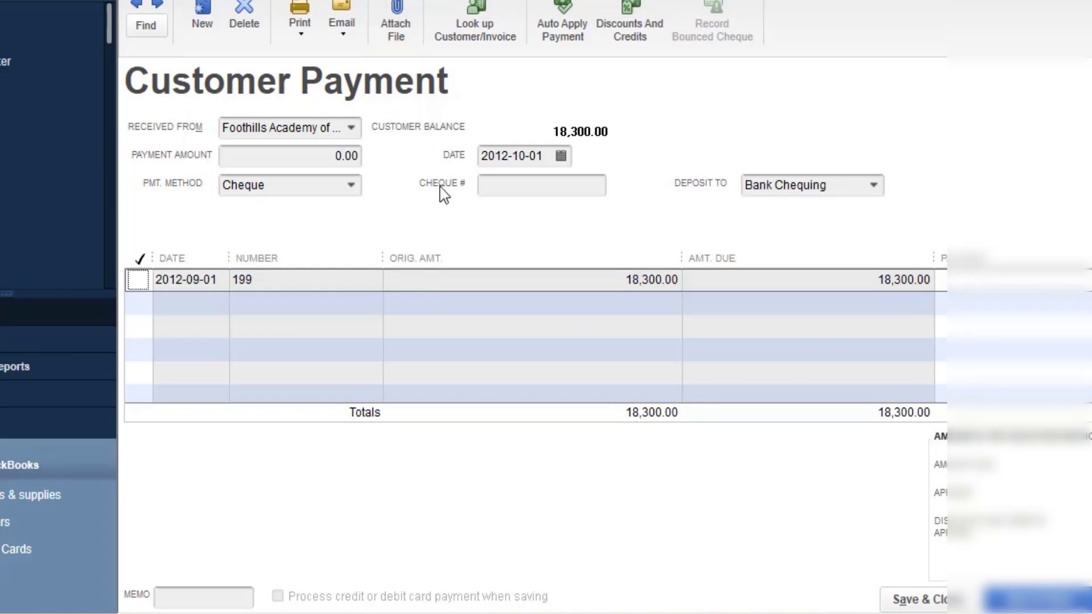
click(636, 24)
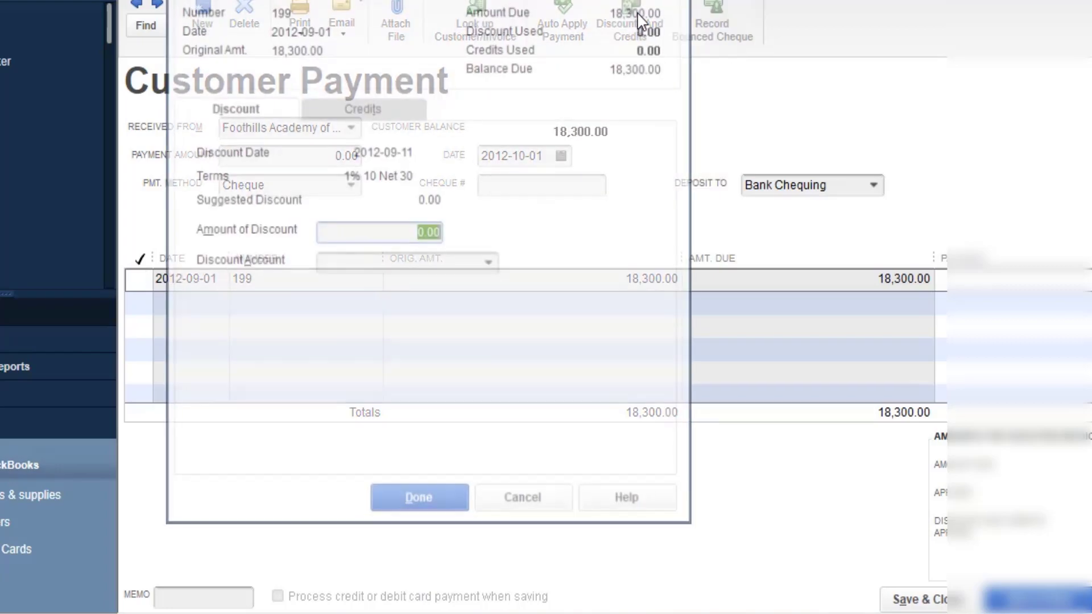
click(362, 109)
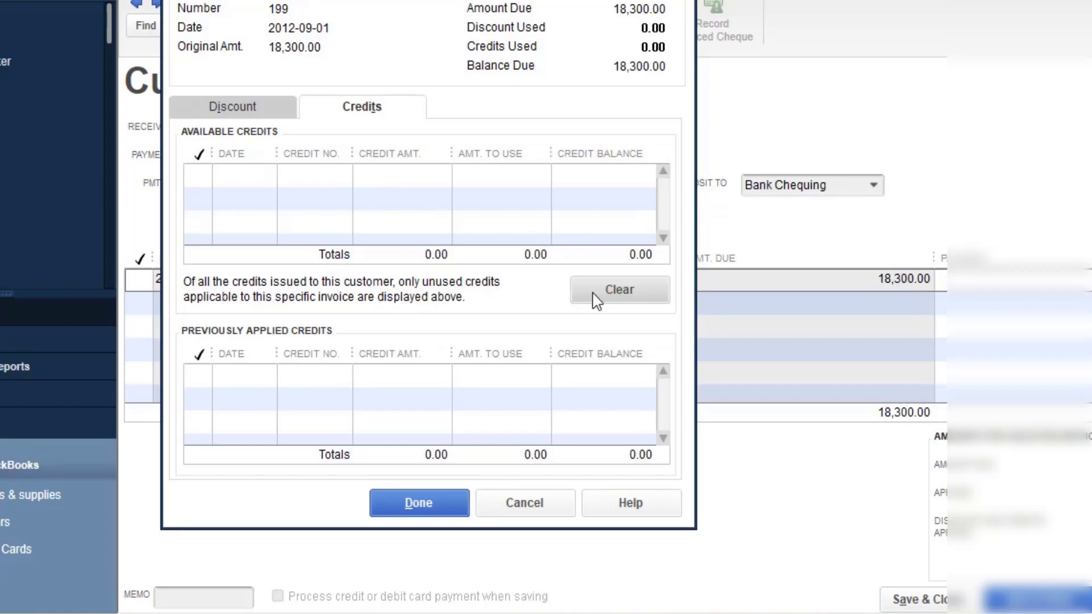
Review invoice 199's discount and available credits, then close the Foothills Academy of Art payment without recording it
click(264, 112)
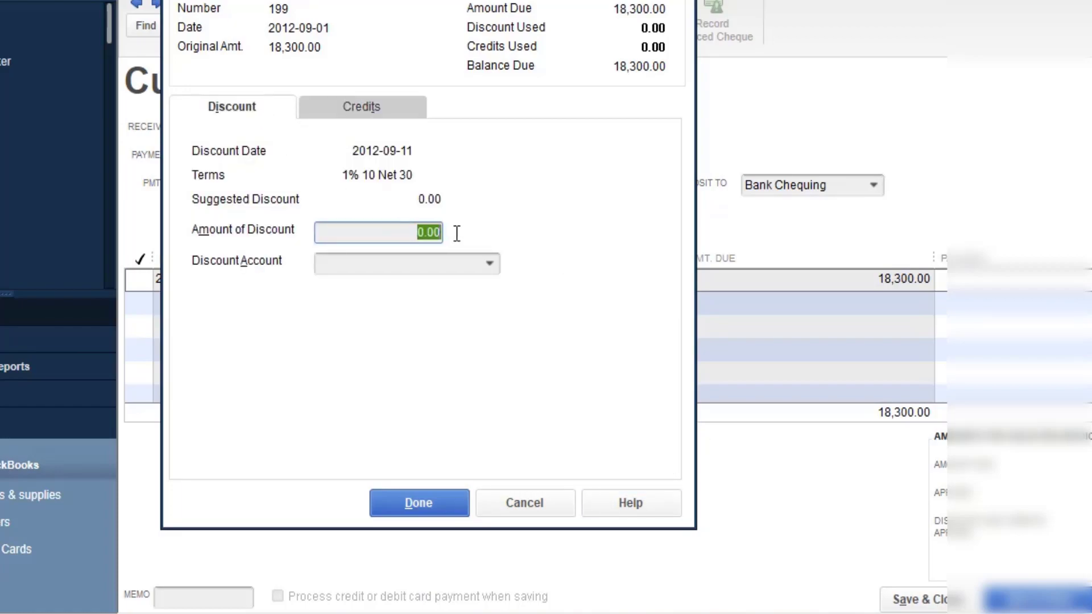
key(Delete)
click(363, 109)
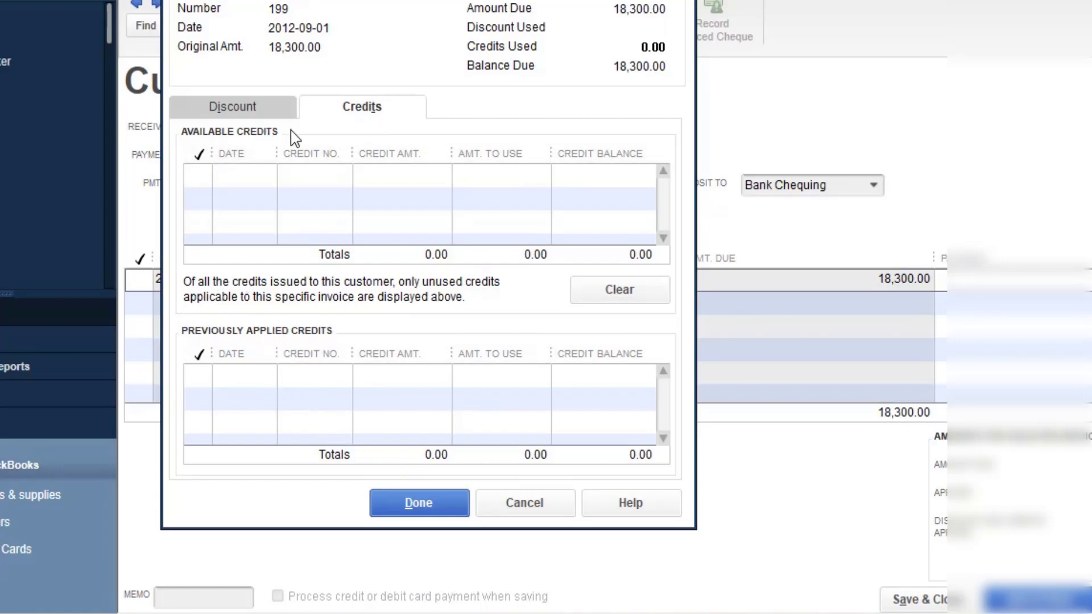
click(524, 503)
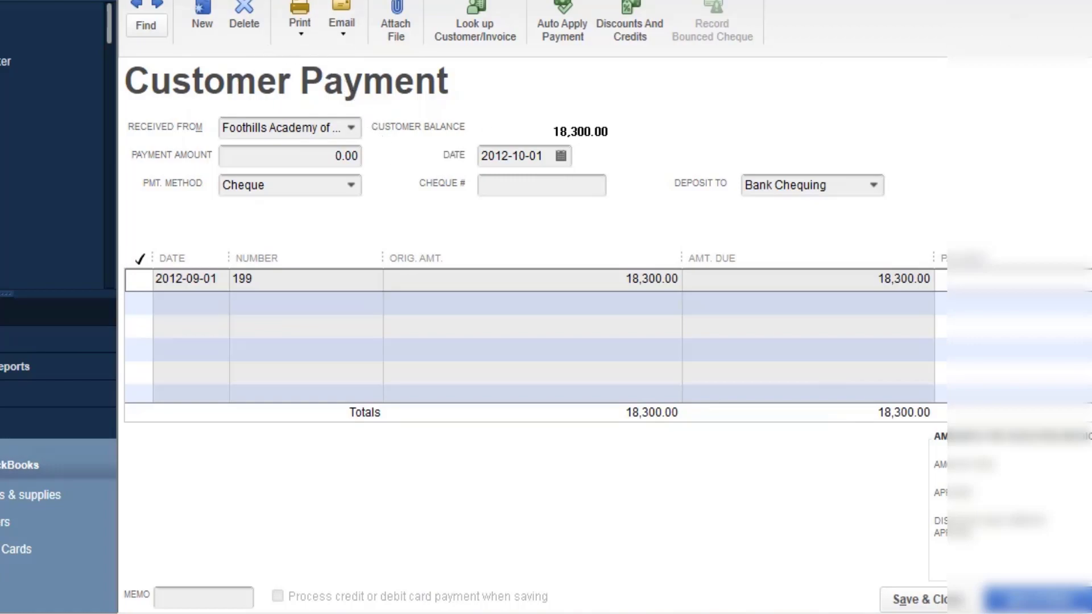
key(Escape)
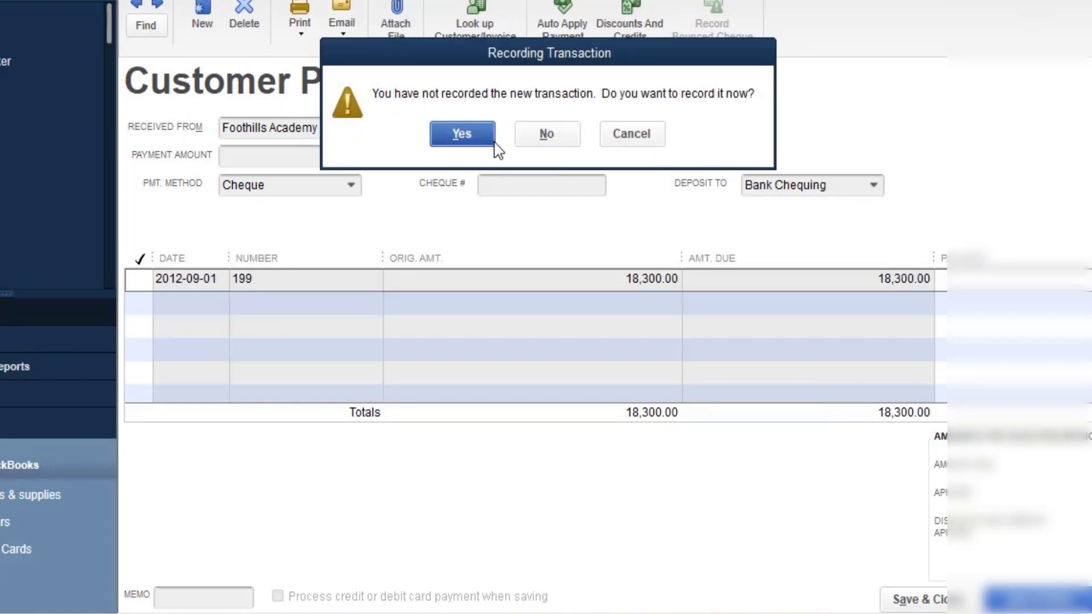
click(555, 137)
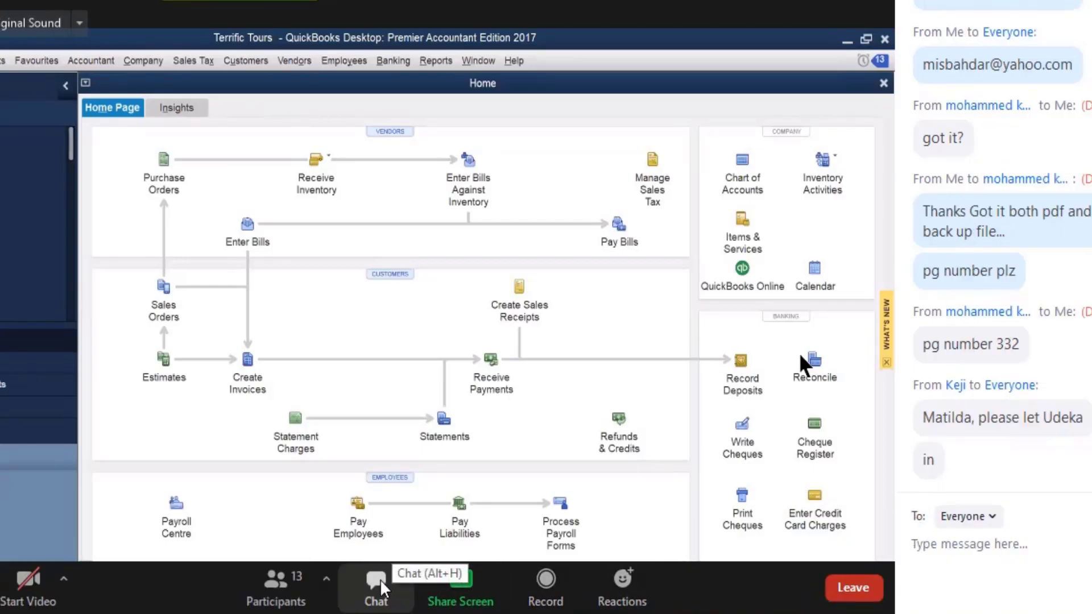
Hide the meeting chat and start a new customer payment received from Athabaska Alumni Association
click(377, 585)
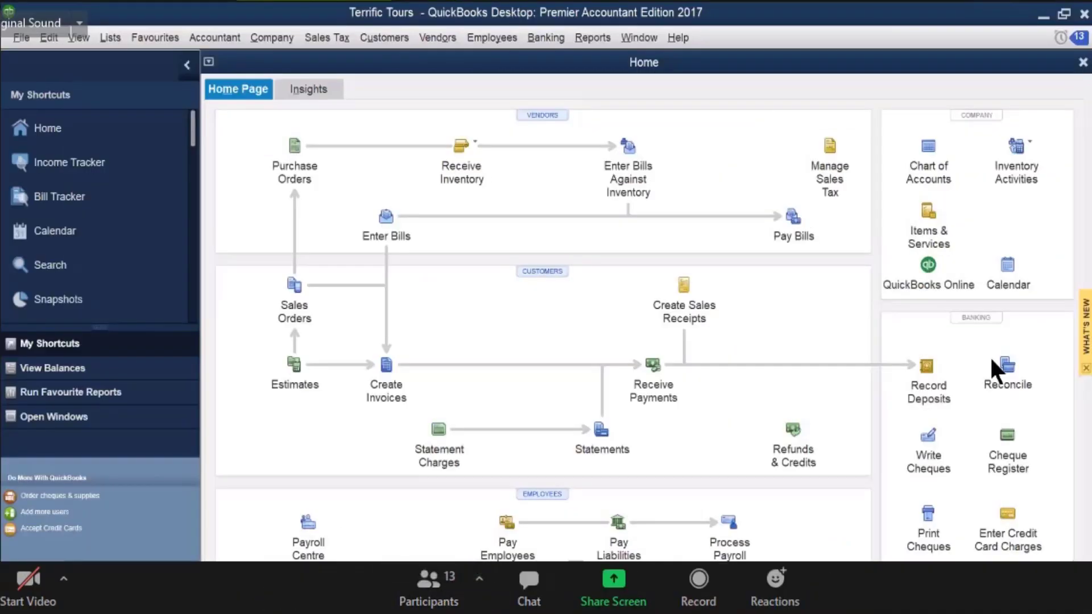
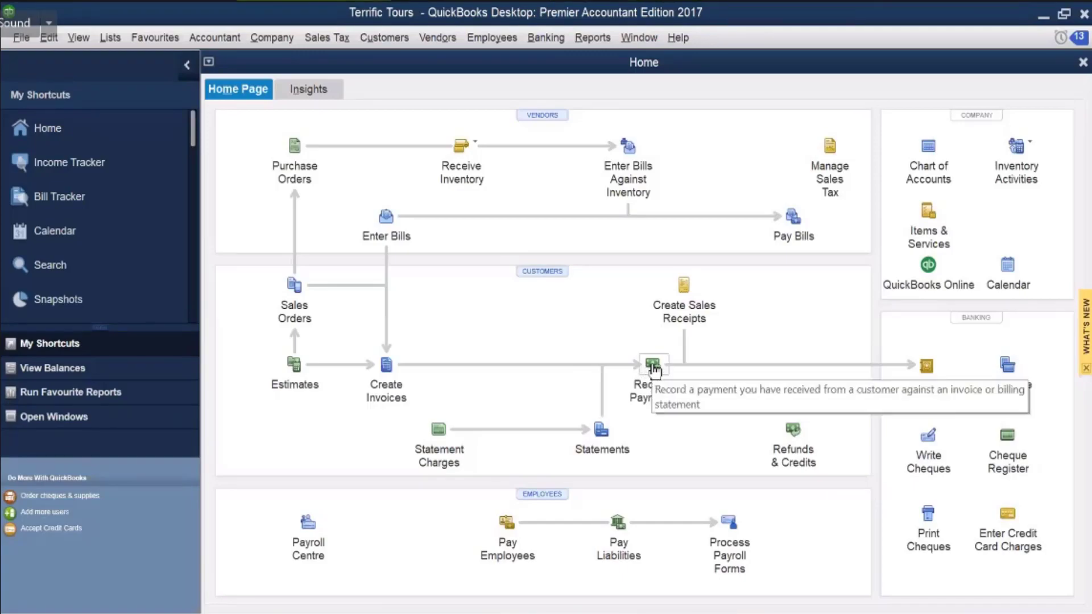
click(652, 367)
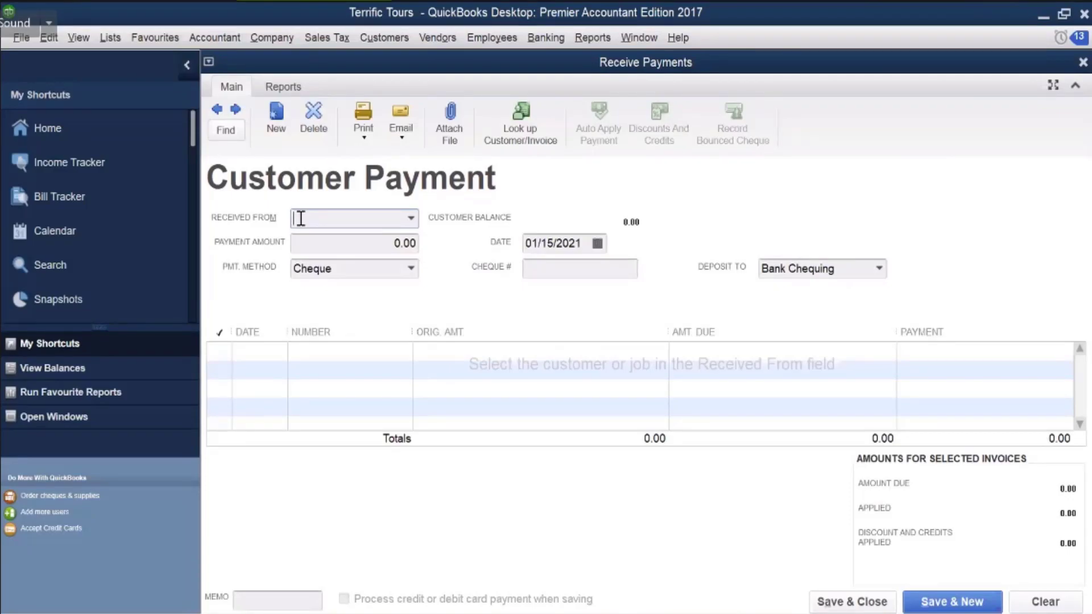
text(a Alumni Association)
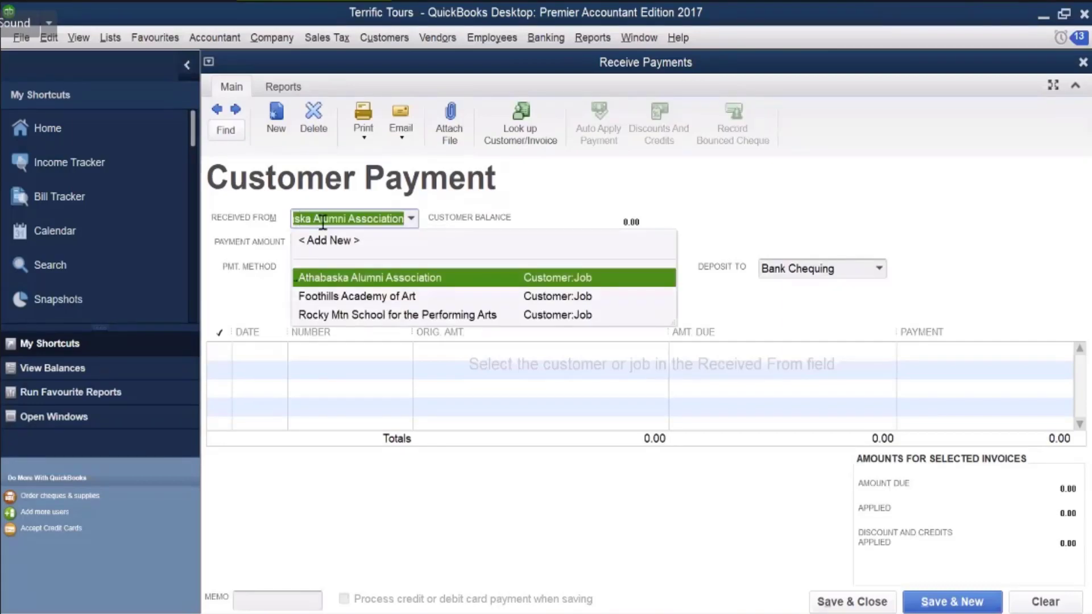
click(362, 277)
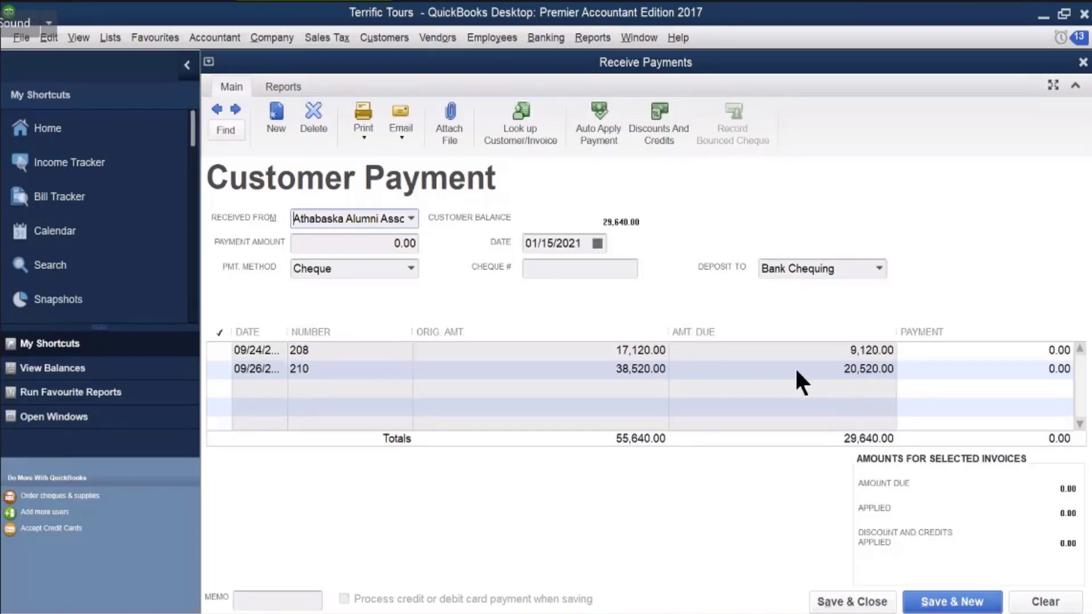
key(Tab)
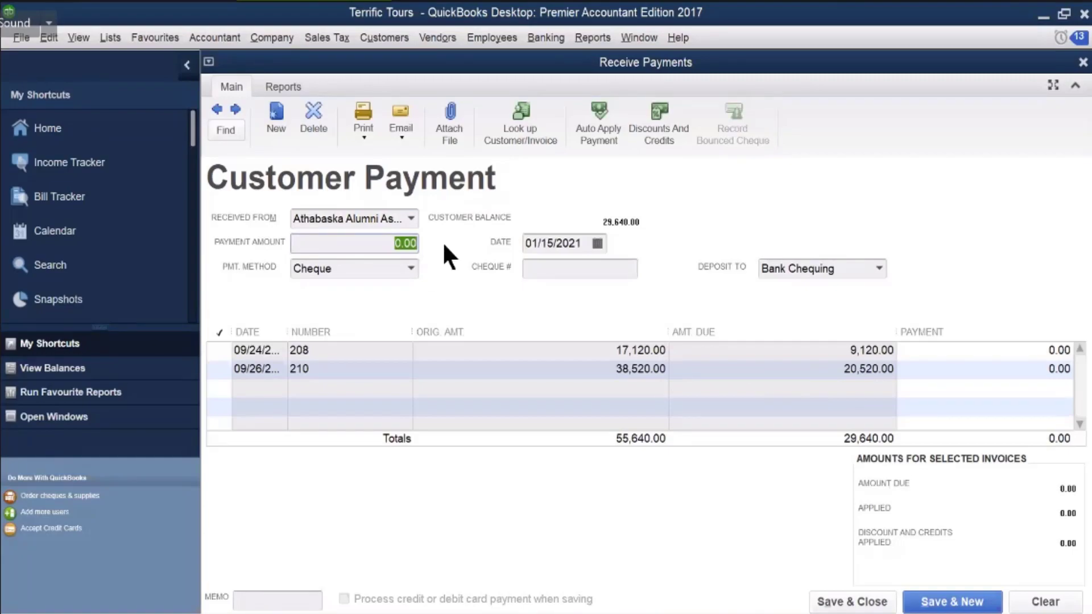
Set the date of the Athabaska Alumni Association payment to October 2, 2012
click(579, 244)
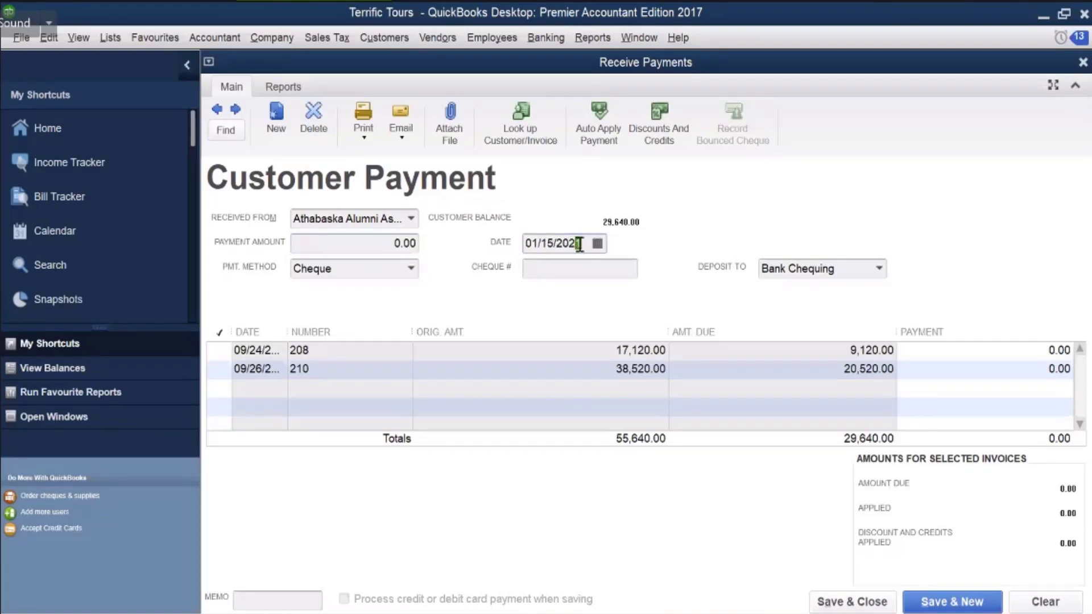
drag(580, 244, 570, 250)
text(12)
click(596, 244)
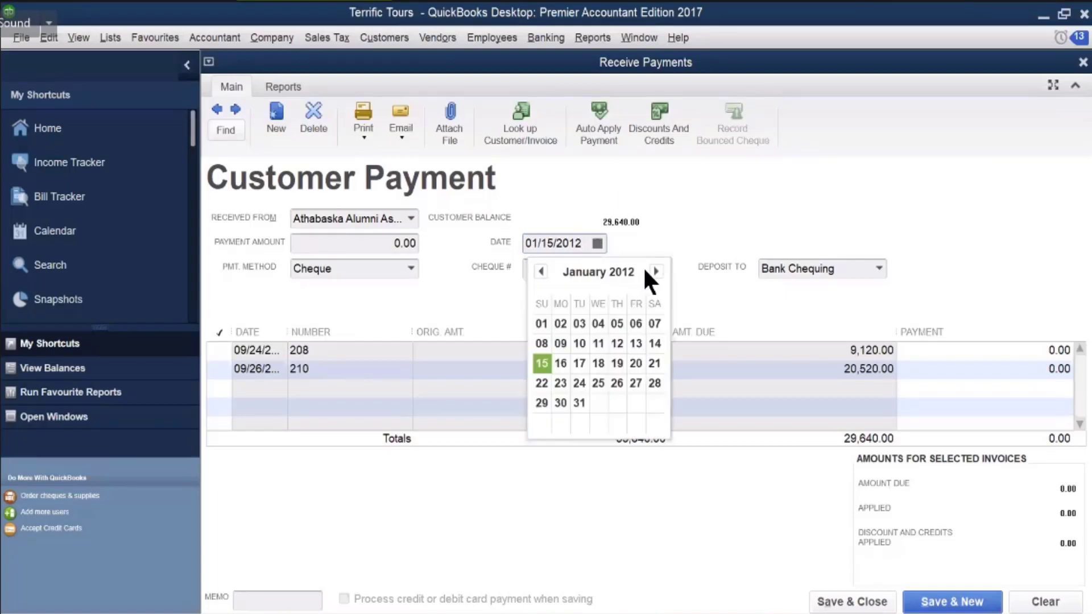
click(655, 270)
click(655, 271)
click(655, 271)
click(655, 270)
click(656, 271)
click(655, 271)
click(655, 271)
click(656, 271)
click(655, 270)
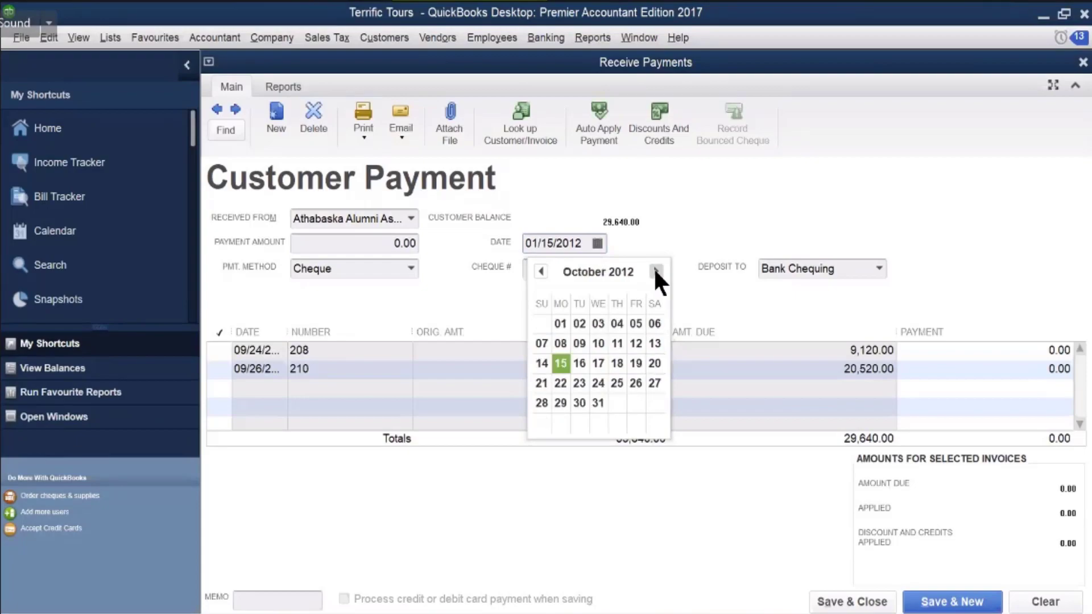
click(585, 321)
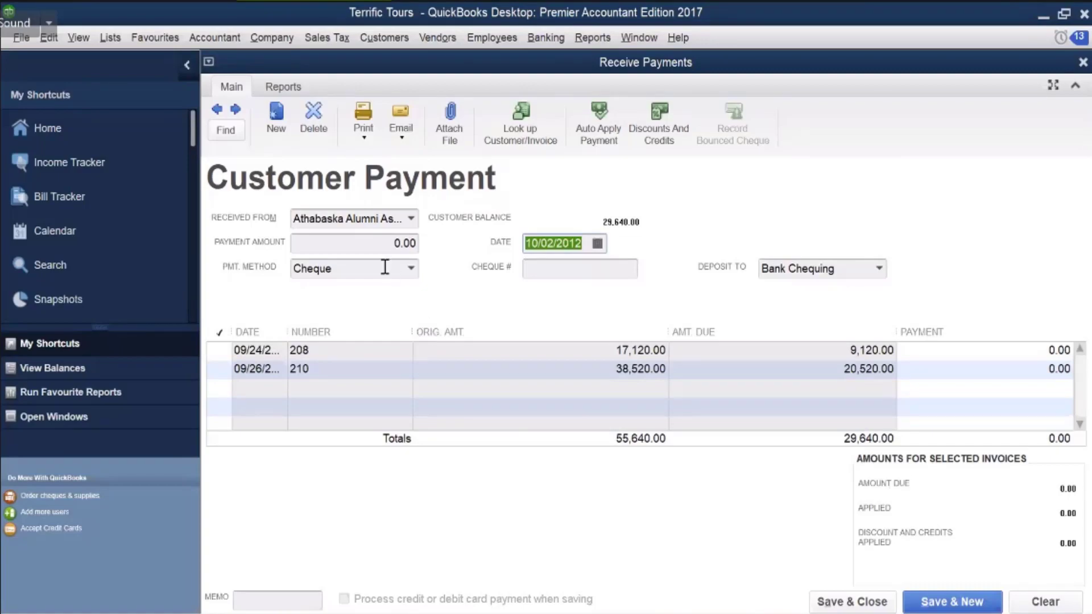
Apply the suggested discounts of 171.20 to invoice 208 and 385.20 to invoice 210, using the Sales Discounts account
click(420, 348)
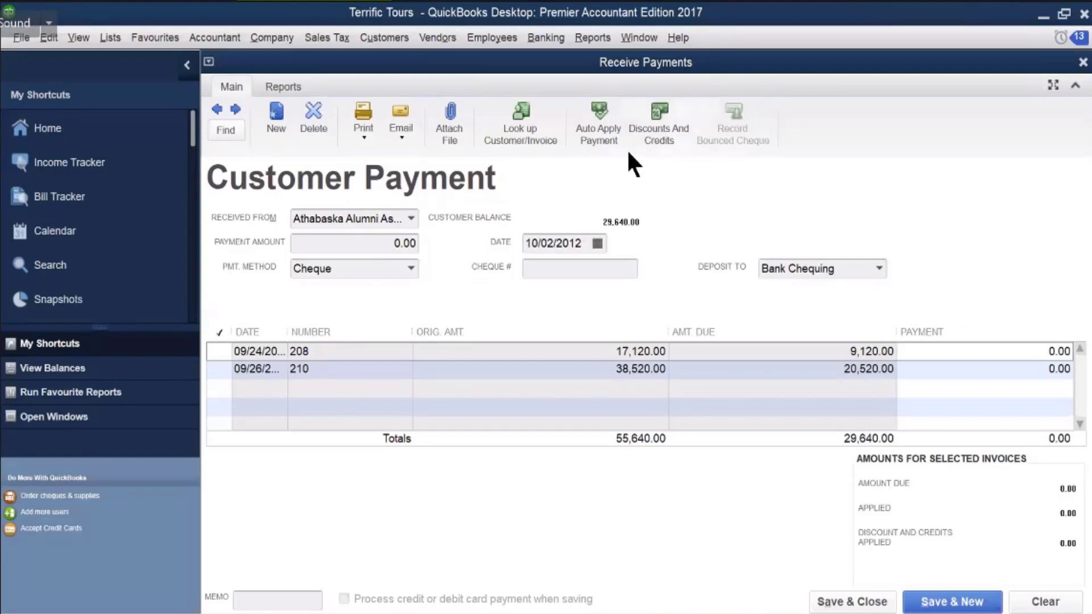
click(651, 143)
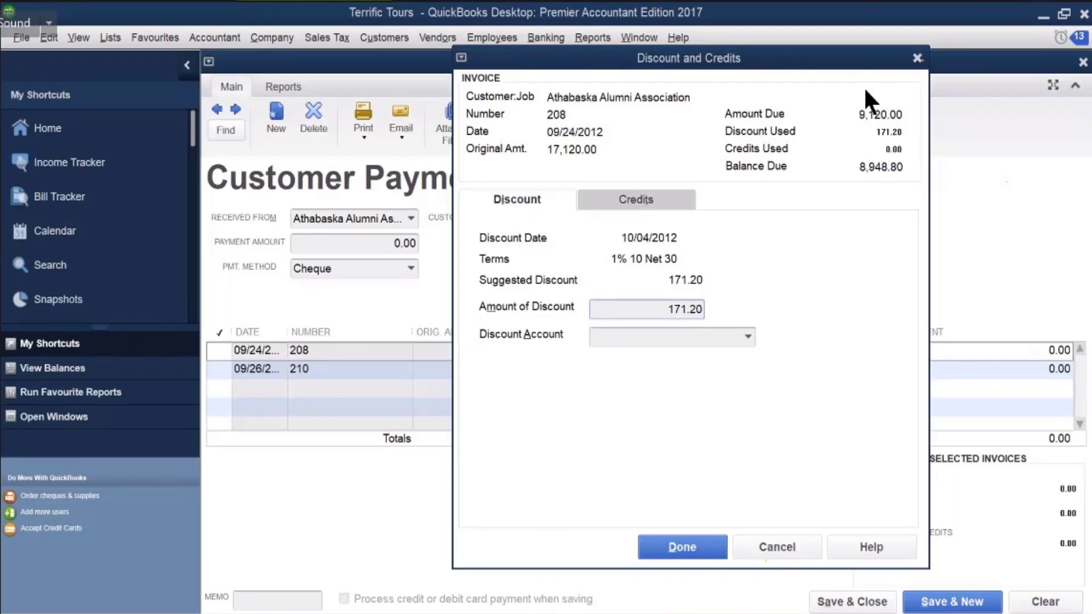
drag(913, 63, 917, 108)
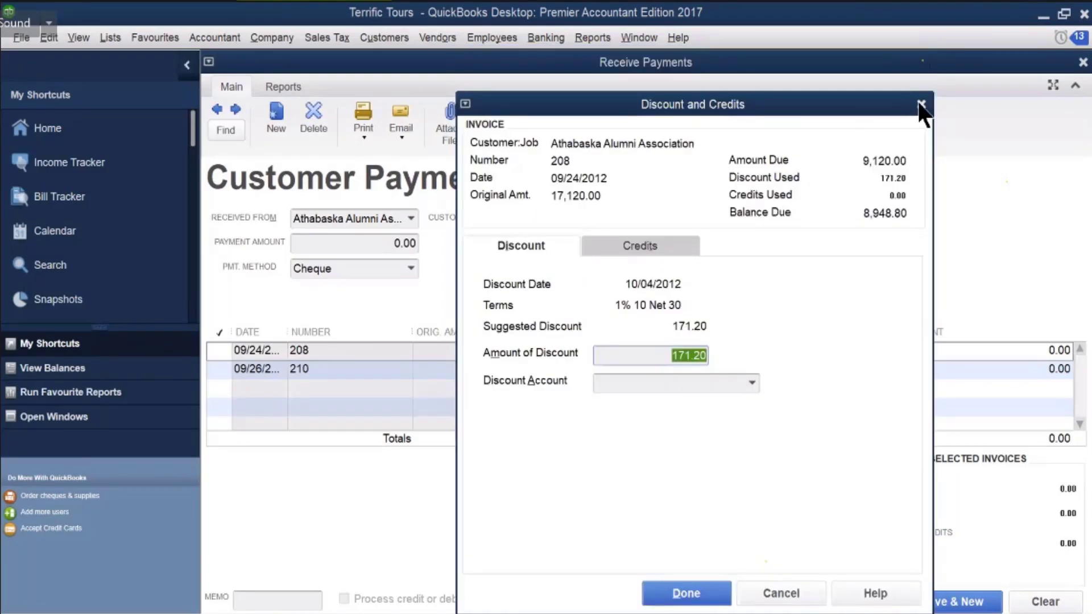
click(921, 105)
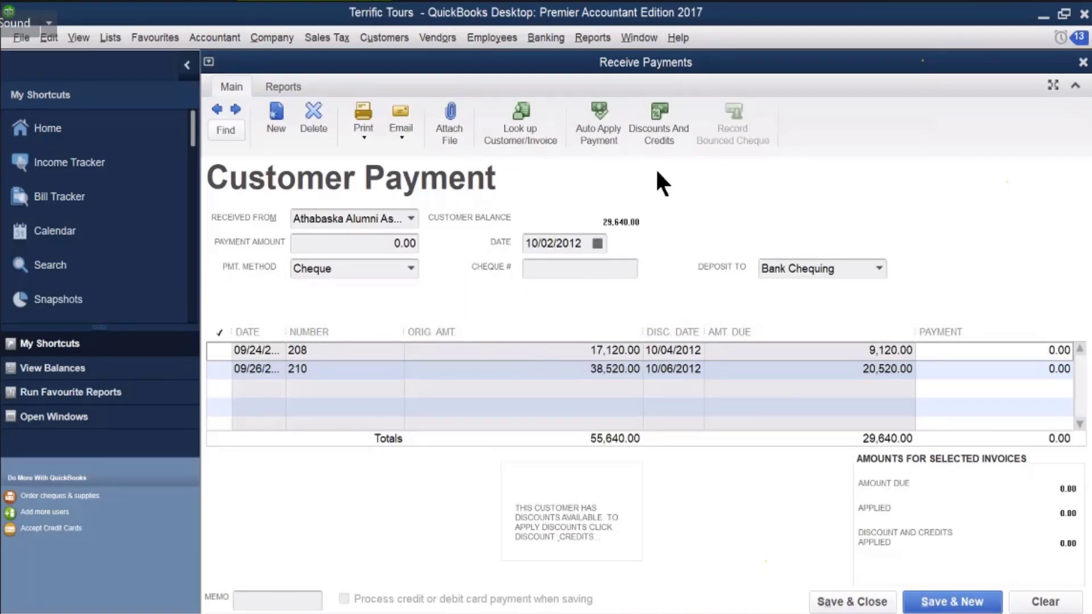
click(658, 126)
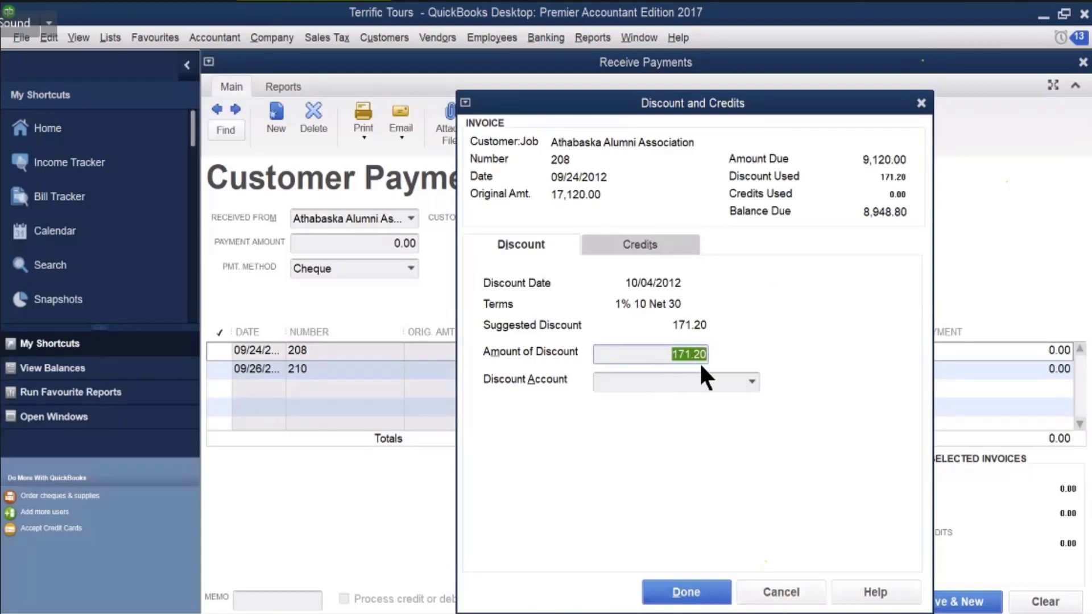
click(752, 383)
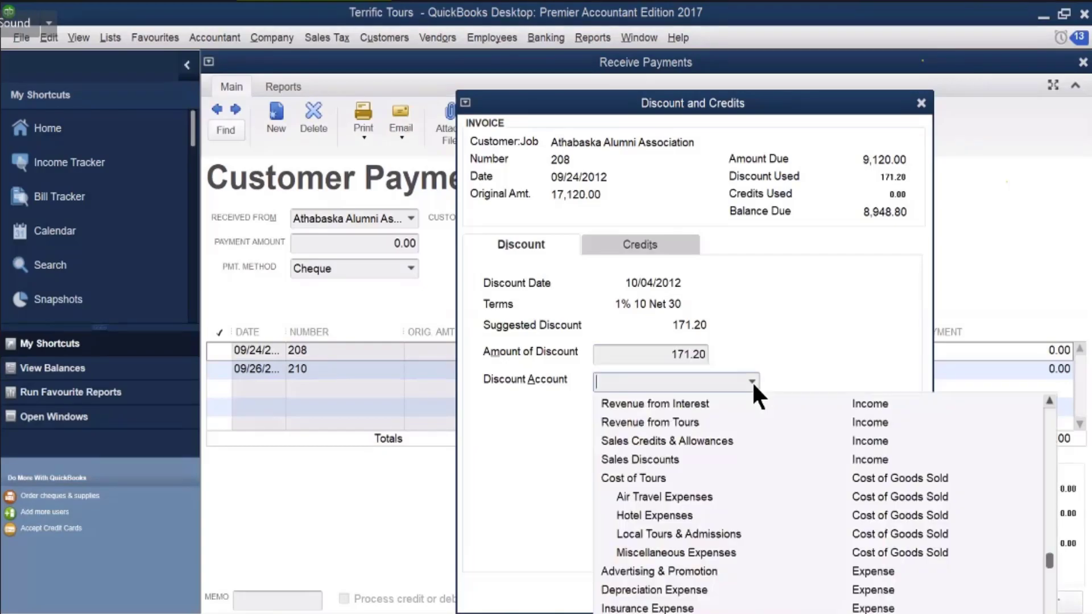
click(677, 462)
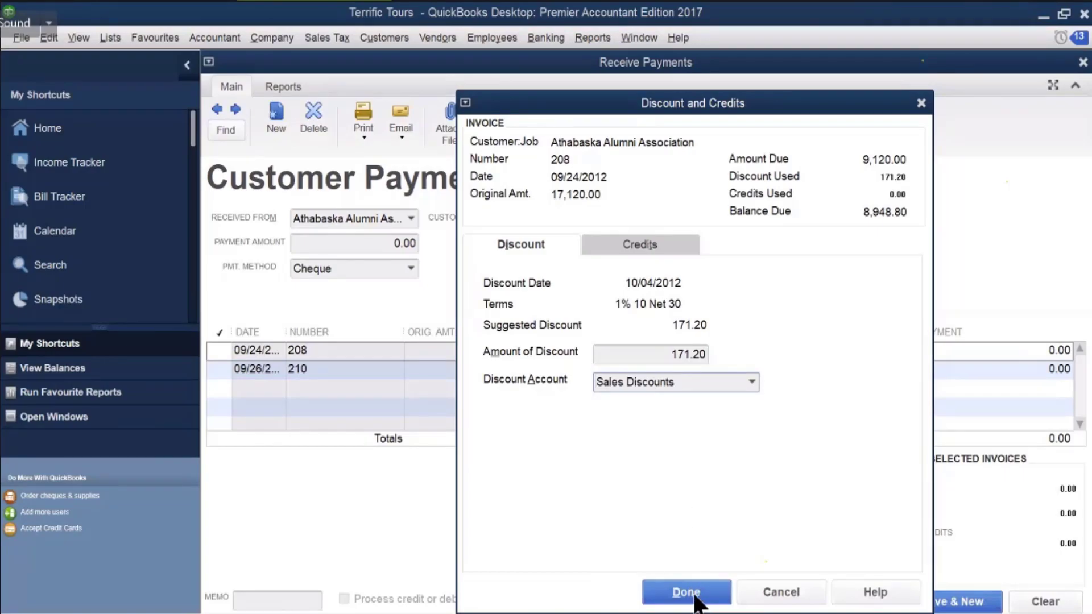
key(Return)
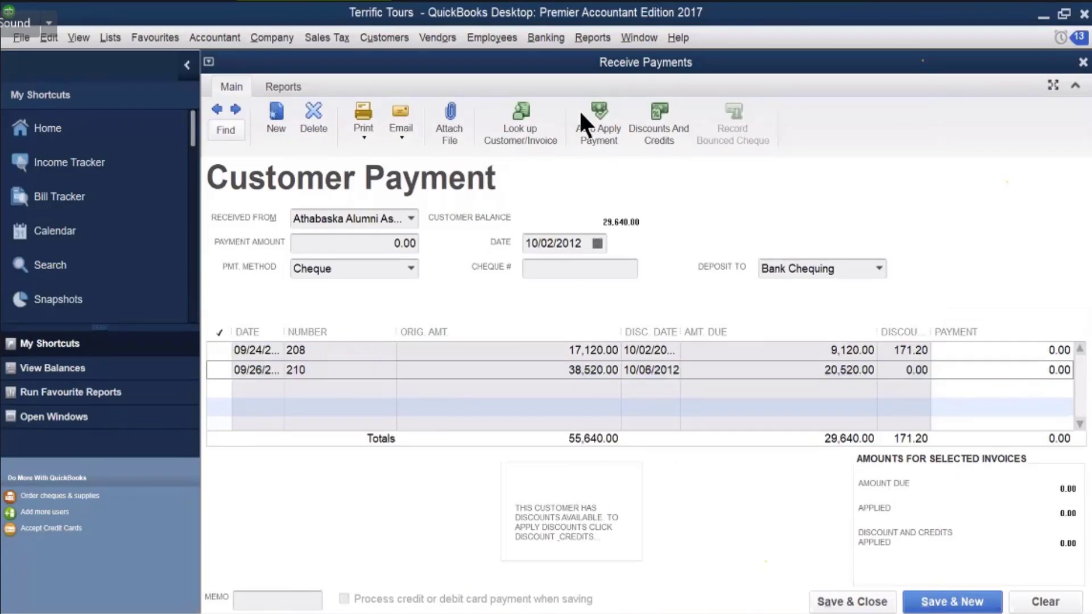
click(652, 118)
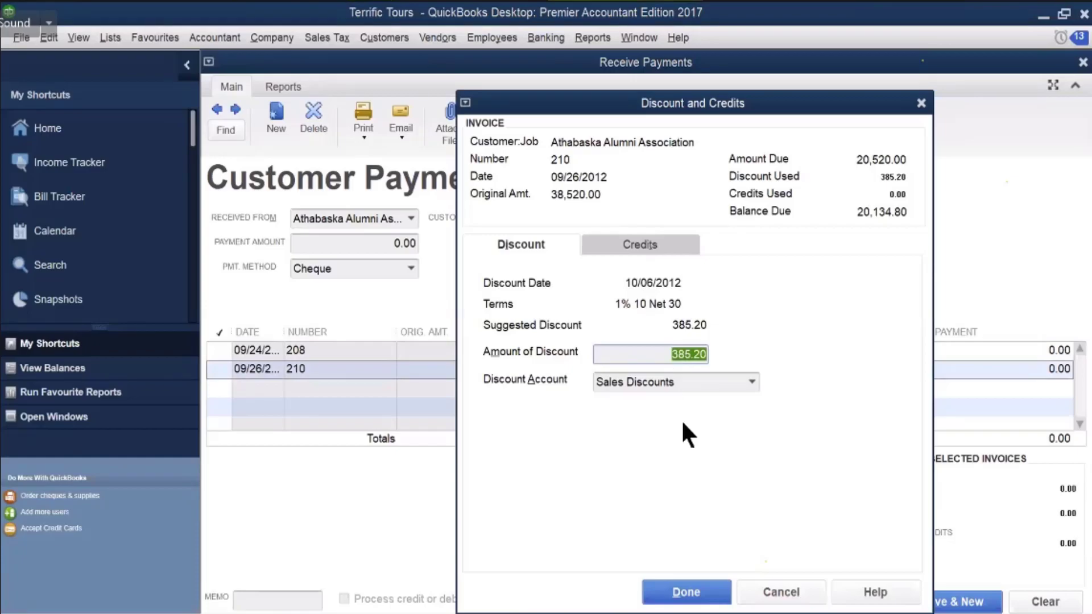
click(695, 602)
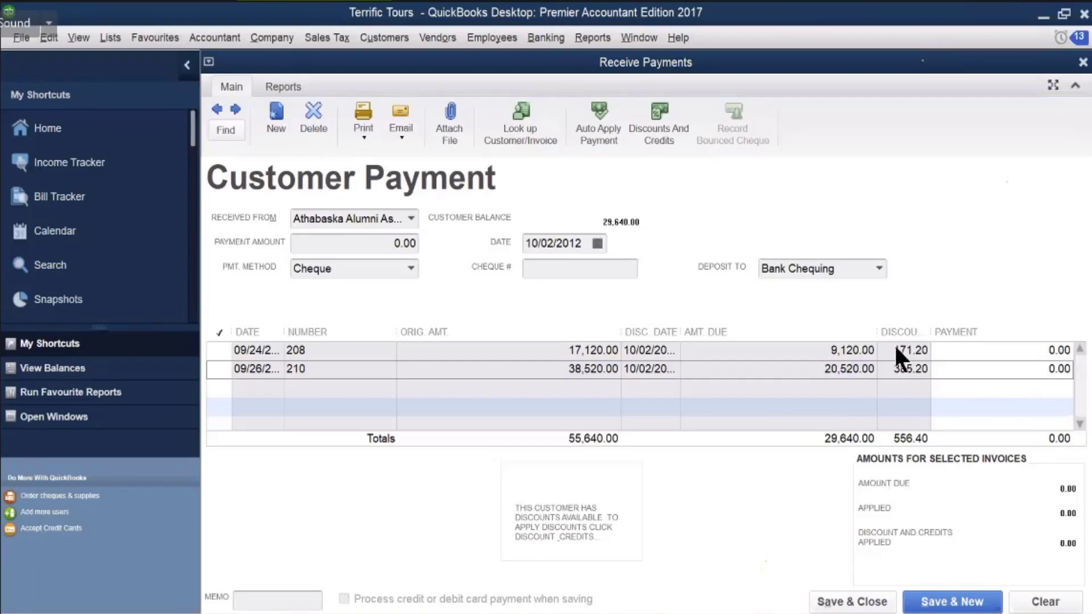
Enter a payment amount of 29,083.60 with cheque number 4038, then save and close the customer payment
click(371, 243)
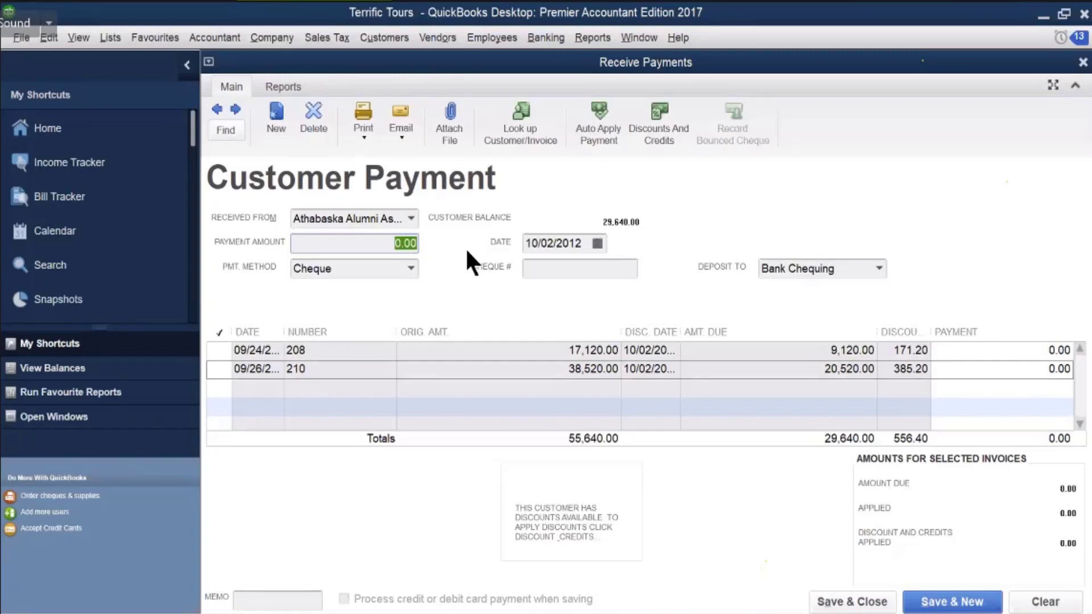
text(29083)
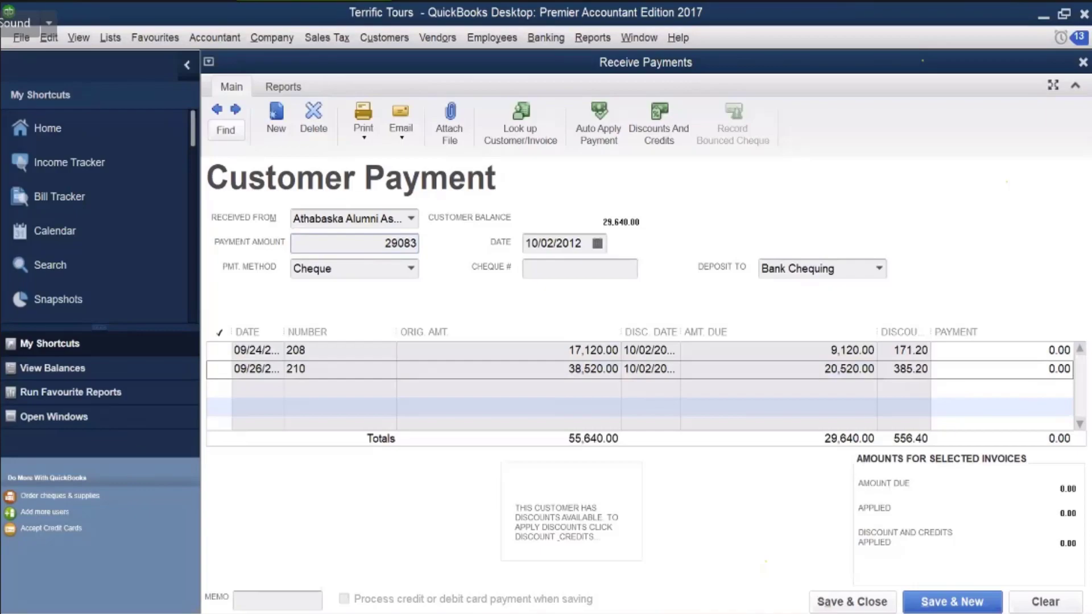
text(.60)
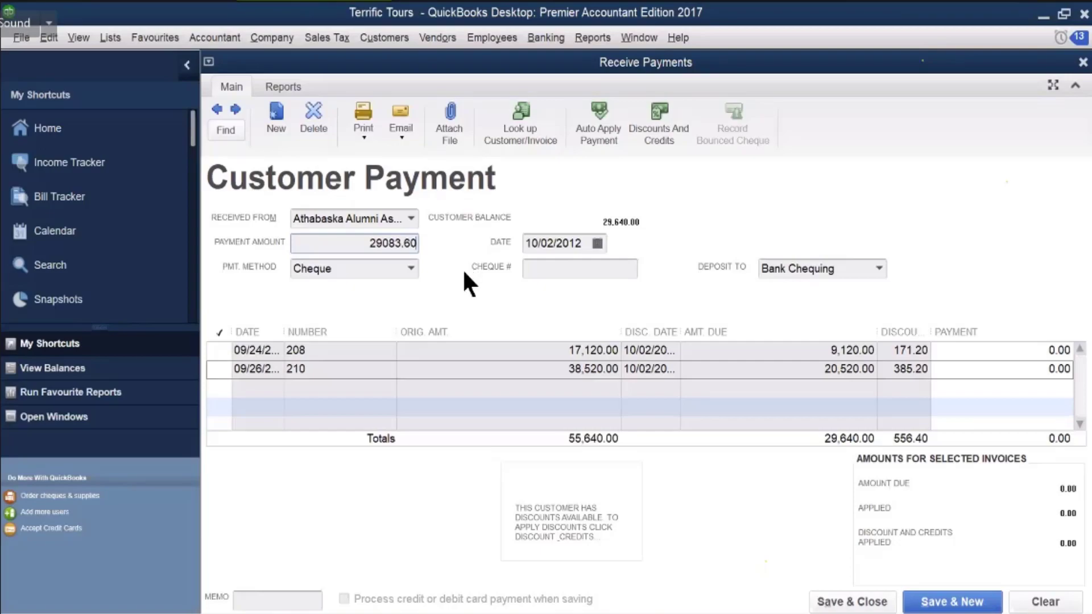
click(562, 273)
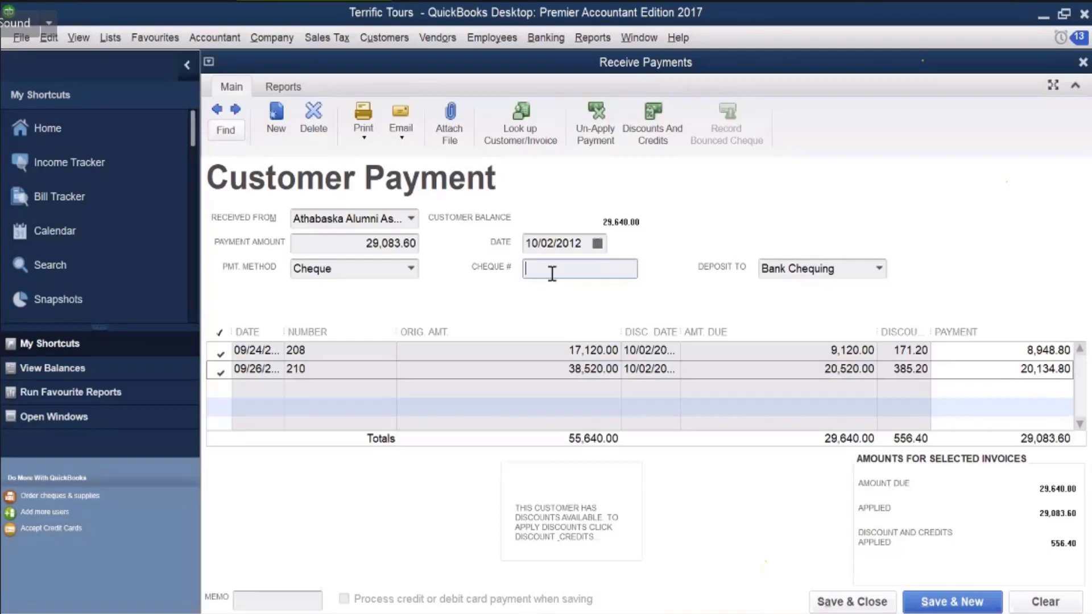
text(40)
text(38)
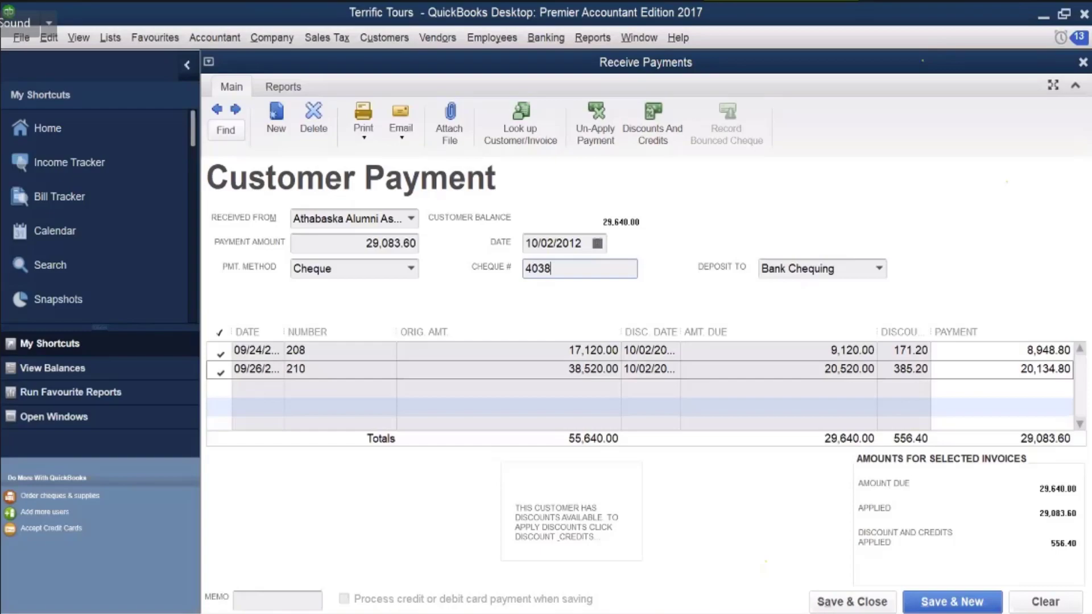
click(839, 602)
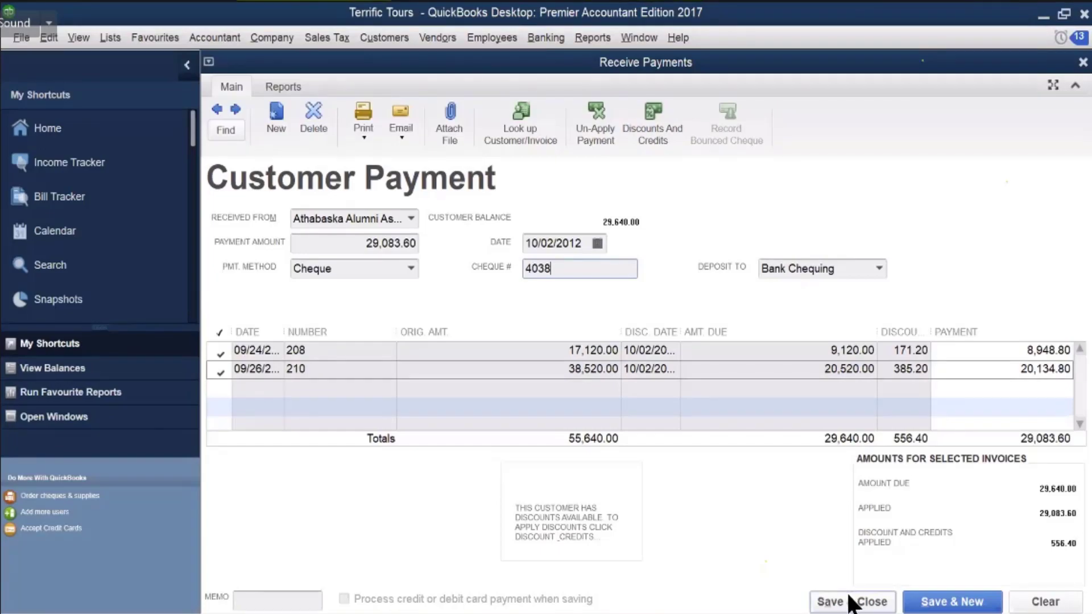
click(853, 604)
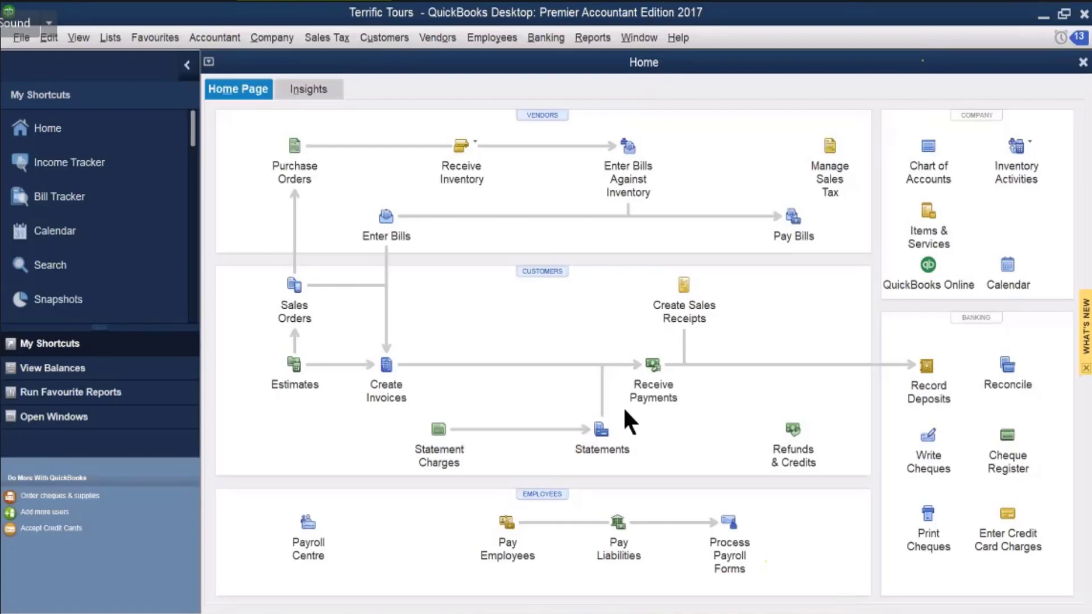
Open the bills to be paid and select the Travel Totes bill TT-5001 for payment
click(791, 221)
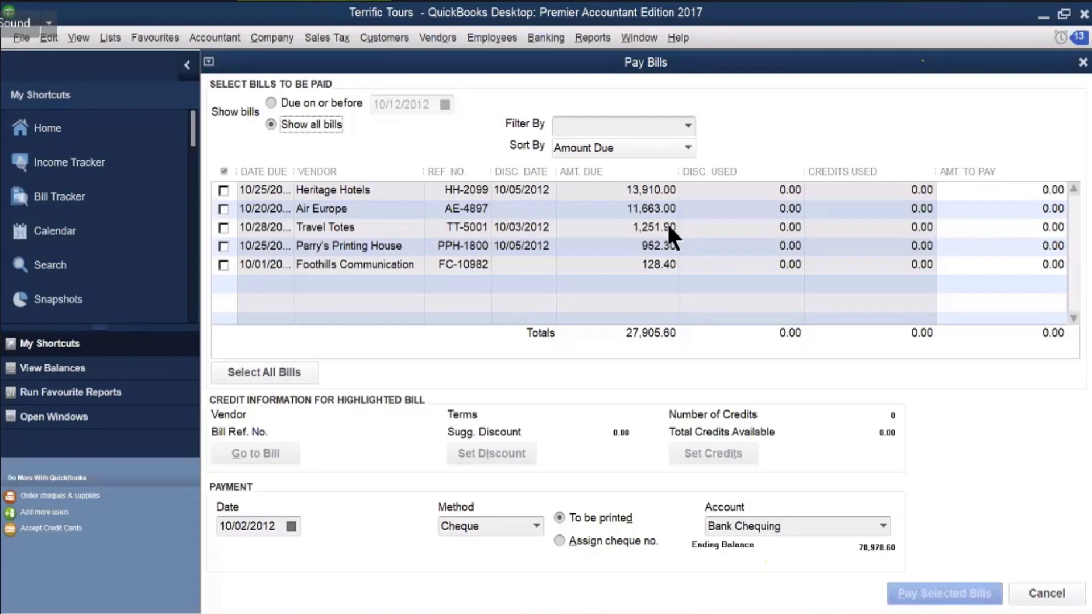
click(223, 227)
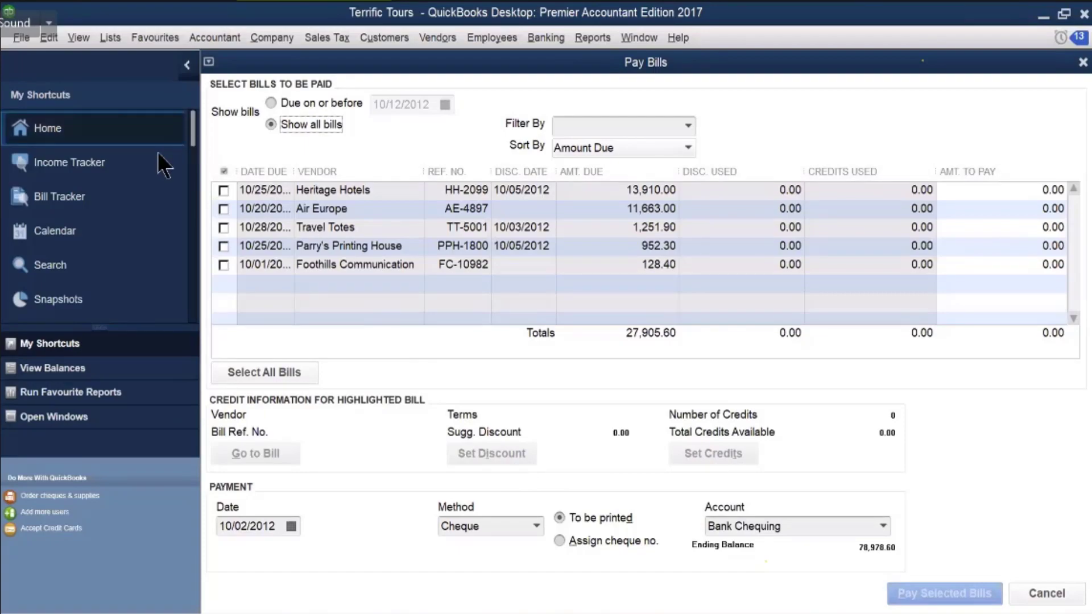
click(230, 229)
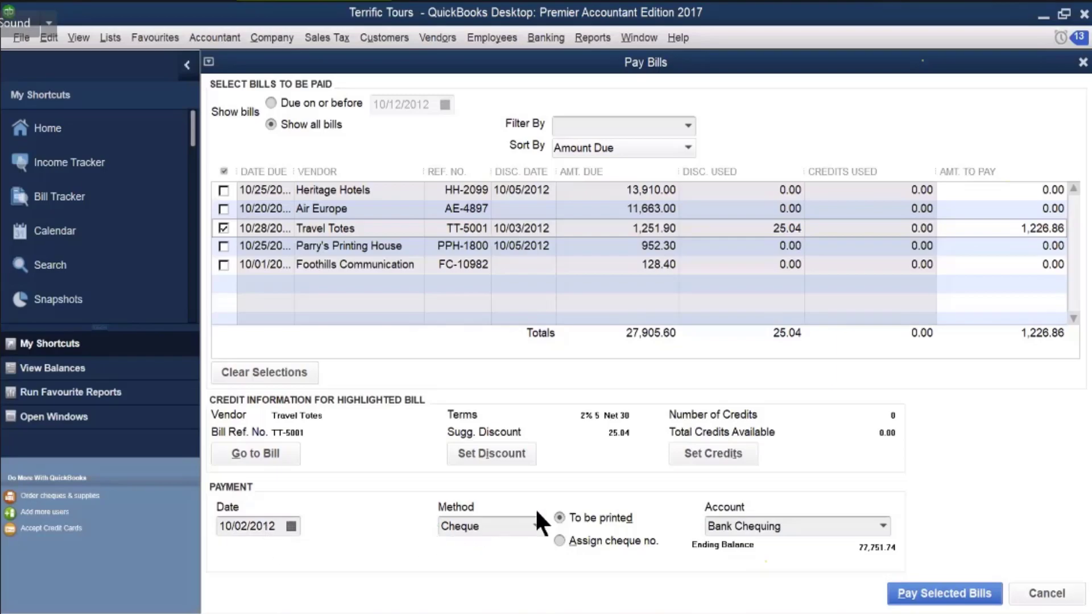
Accept the 25.04 discount to Purchase Discounts on the Travel Totes bill, pay the bill, and close the payment summary
click(489, 445)
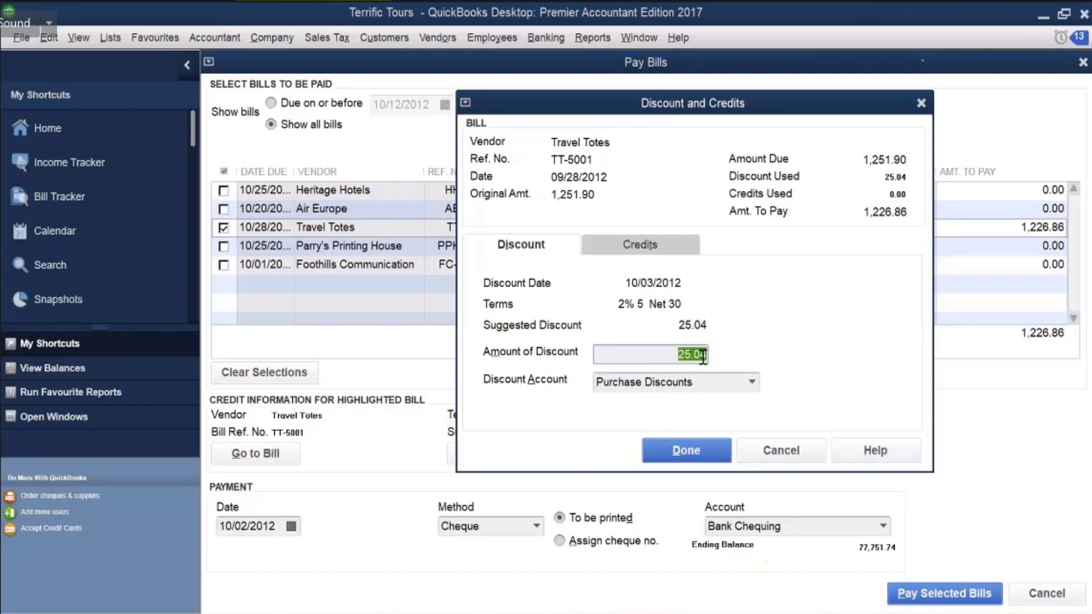
click(683, 450)
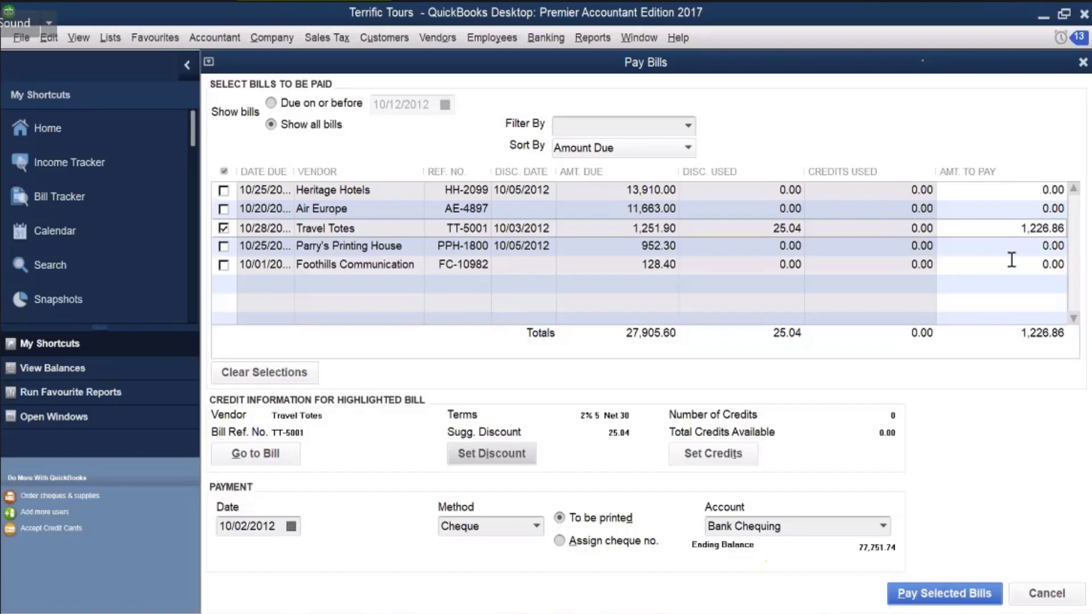
click(933, 595)
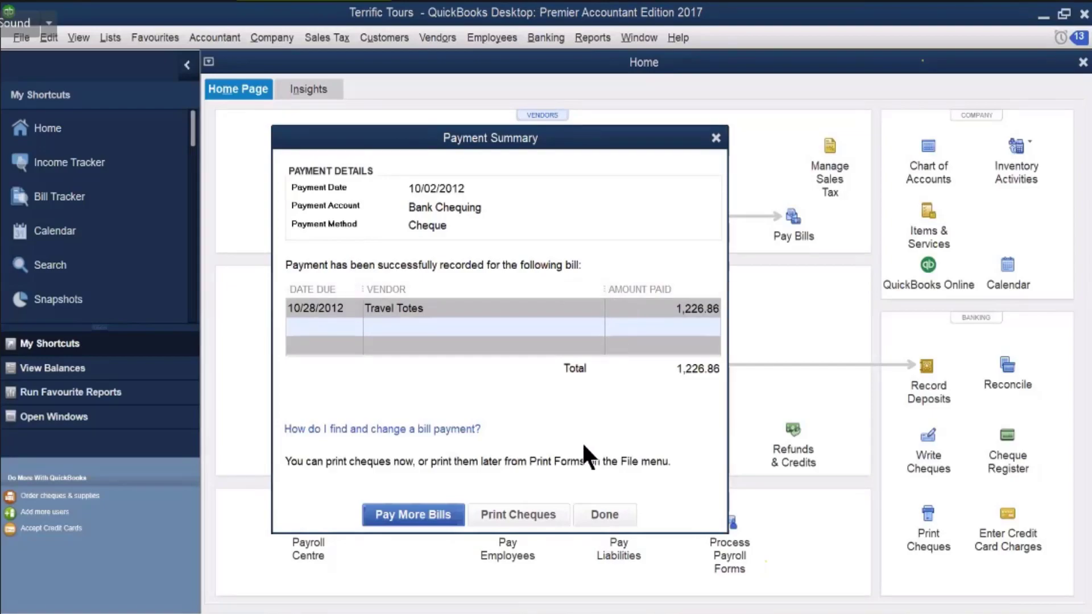
click(602, 515)
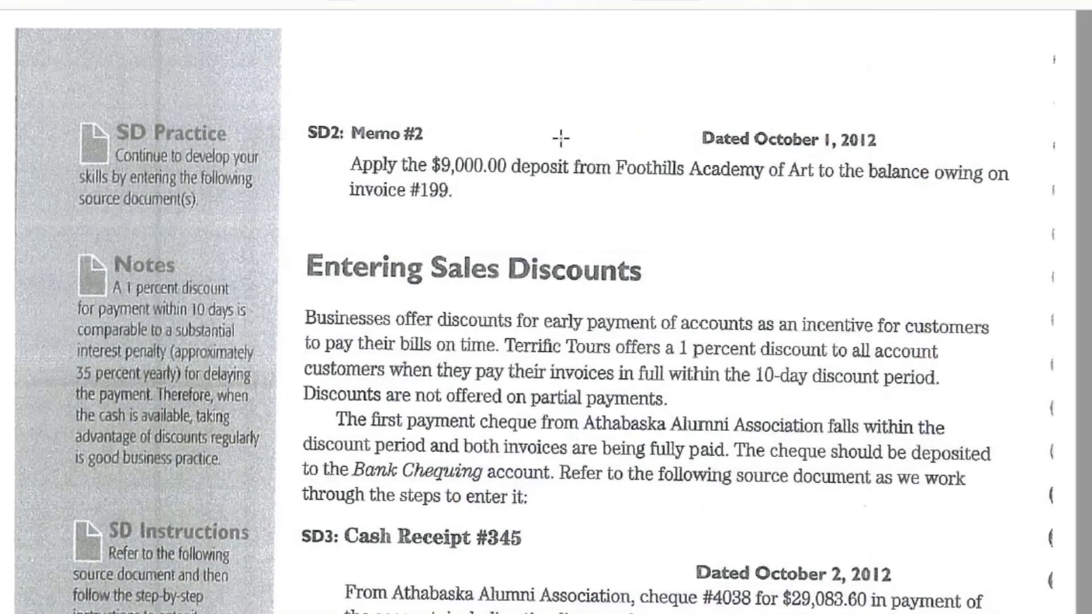
Read the textbook pages on assigning cheque numbers and reviewing the Travel Totes cheque's journal entry
scroll(458, 281, down, 3)
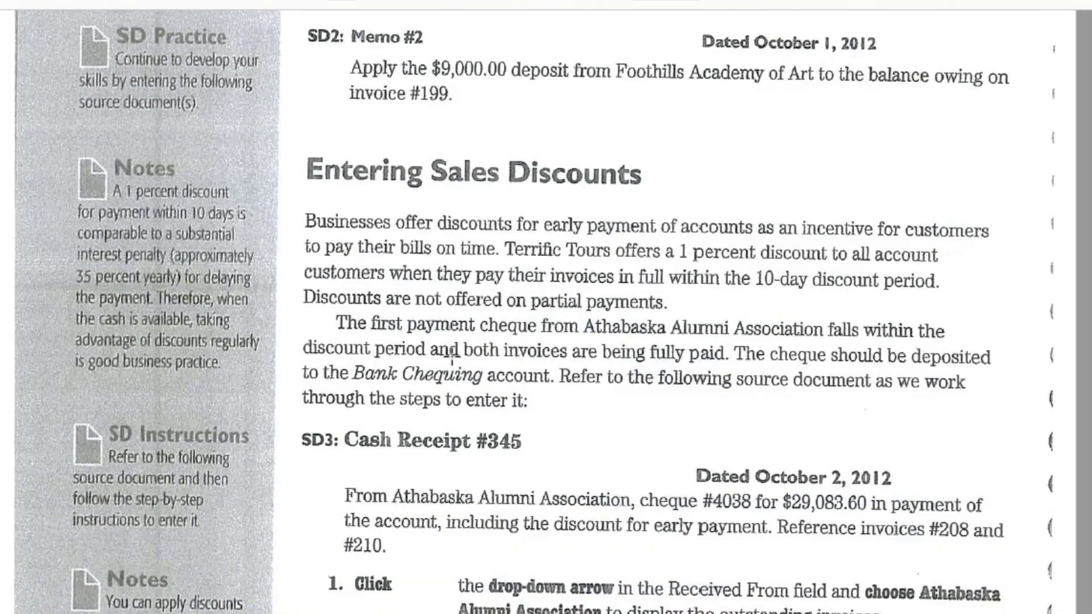
scroll(452, 357, down, 10)
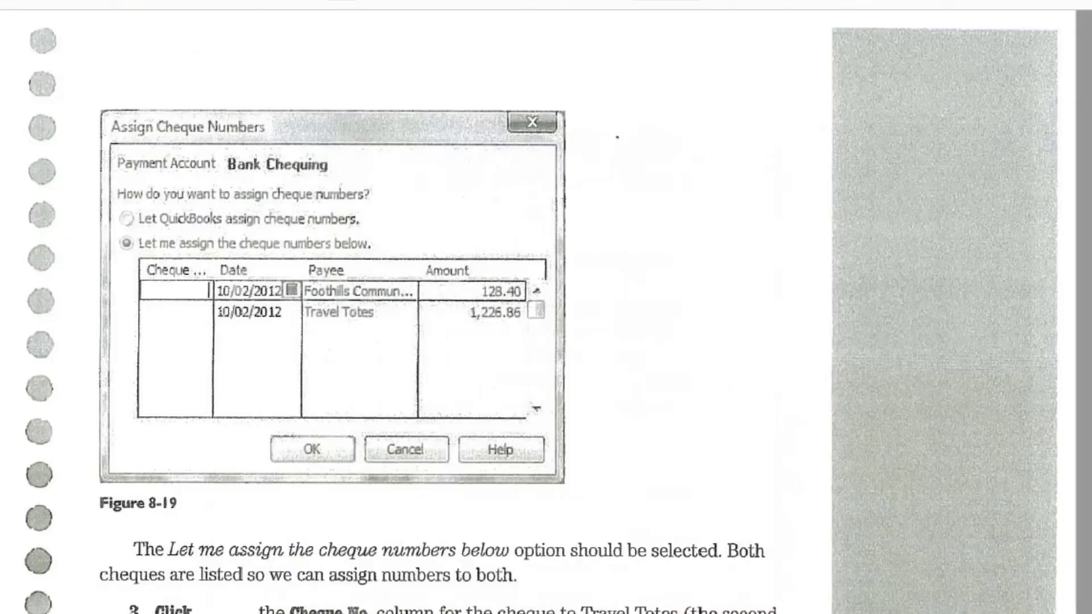
scroll(391, 268, down, 1)
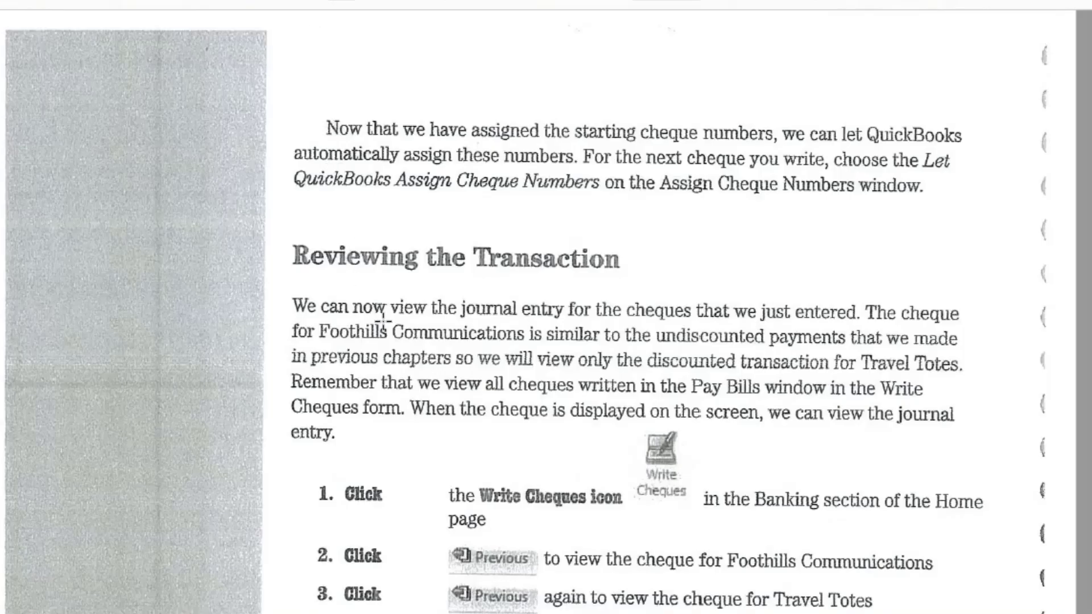
scroll(383, 322, down, 2)
scroll(383, 321, down, 5)
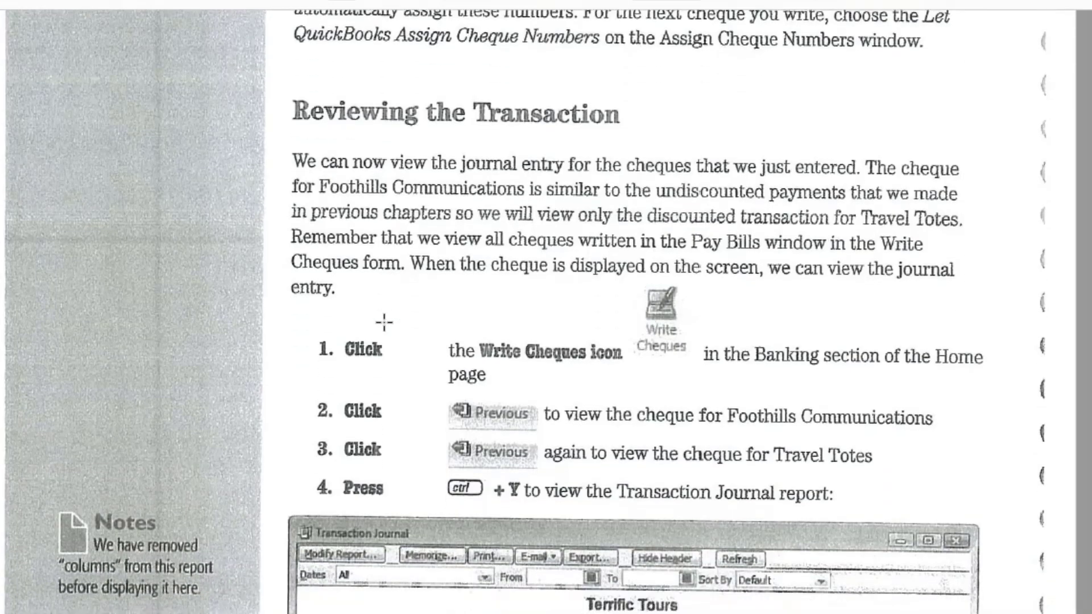
scroll(384, 322, down, 7)
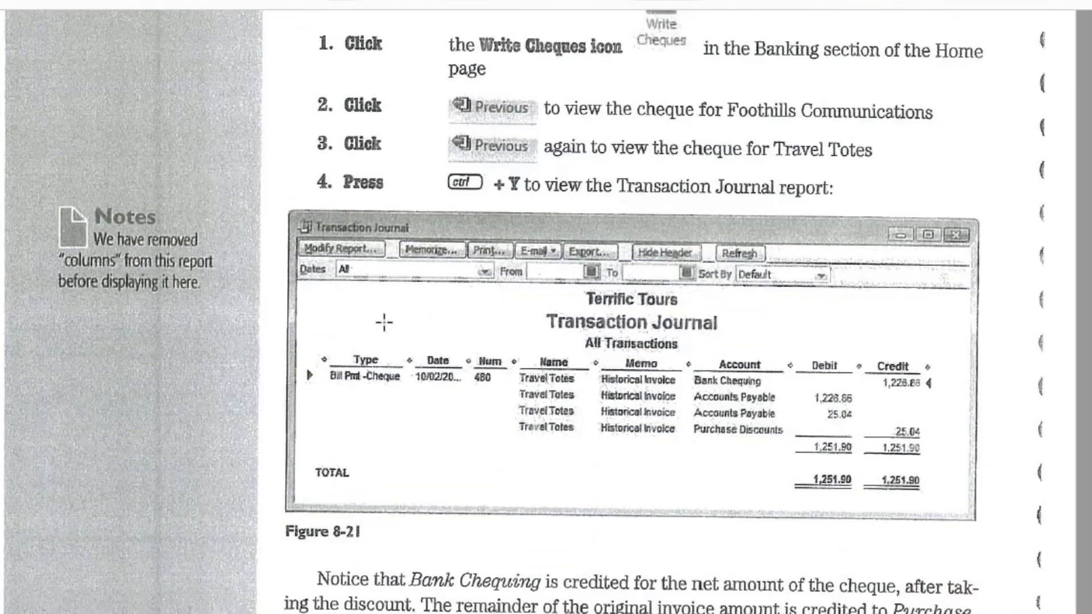
scroll(385, 322, down, 6)
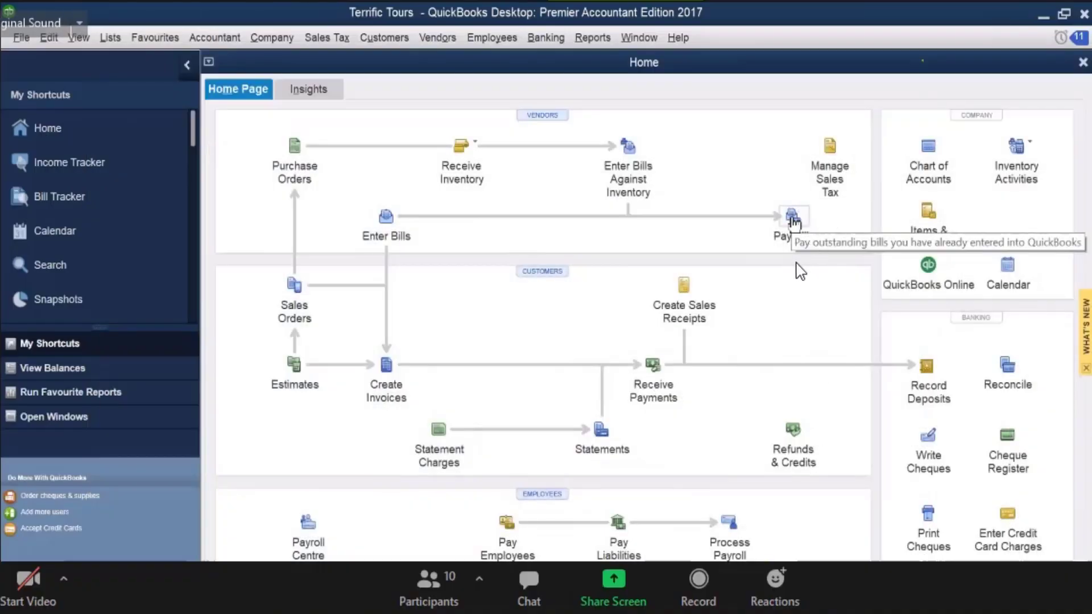
Pay the Foothills Communication bill FC-10982 by cheque from Bank Chequing and close the payment summary
click(787, 219)
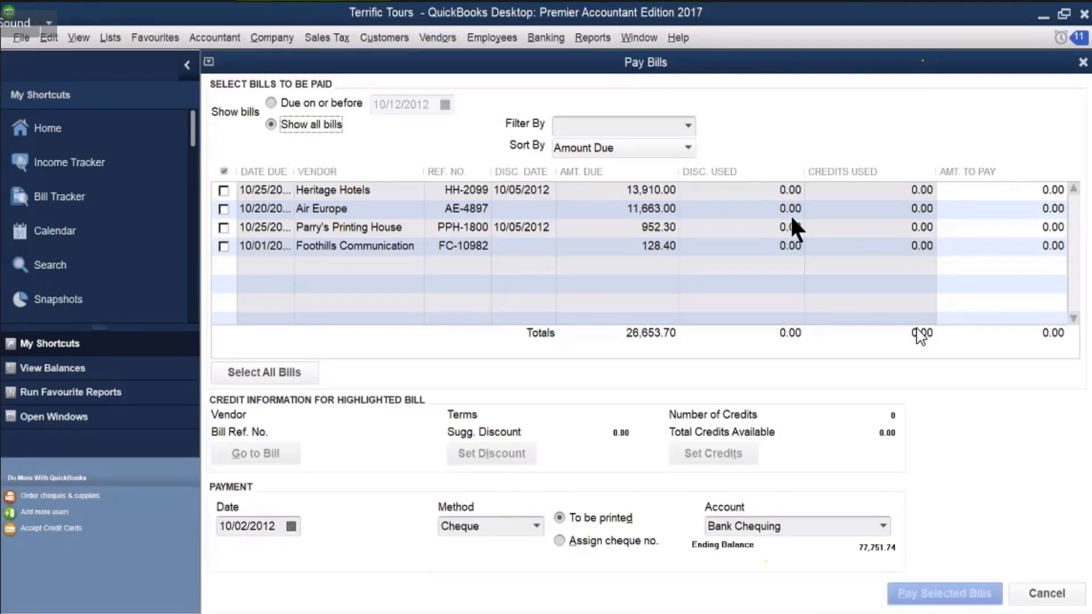
click(223, 247)
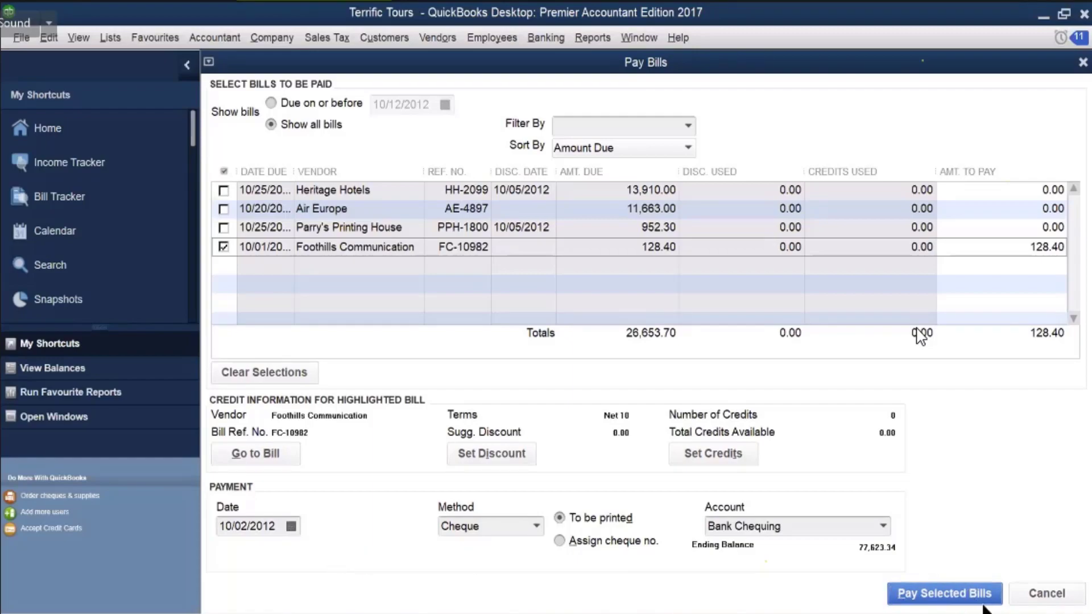
click(947, 593)
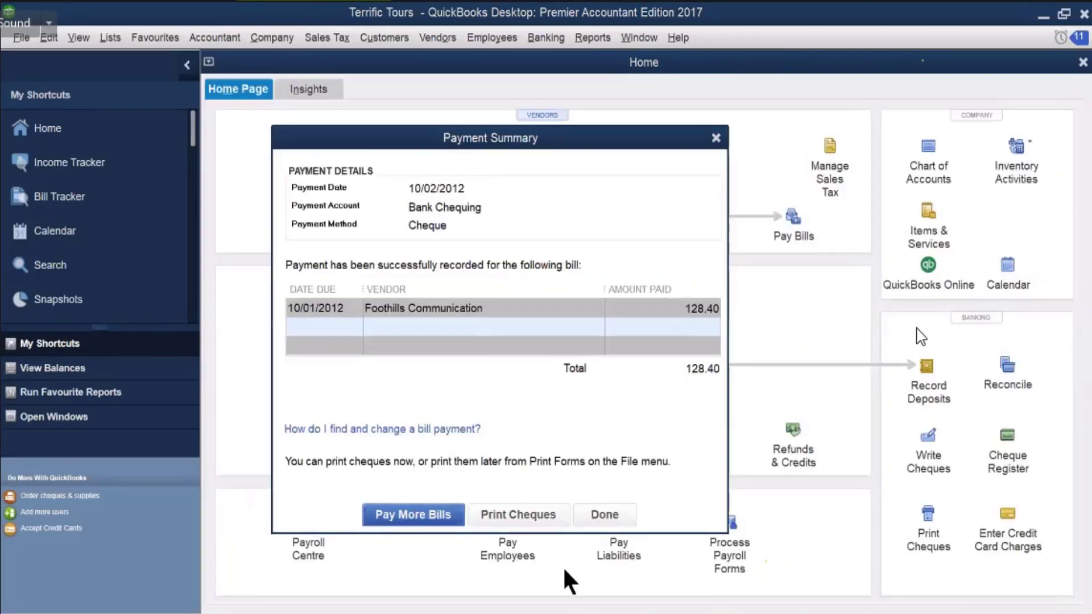
click(594, 517)
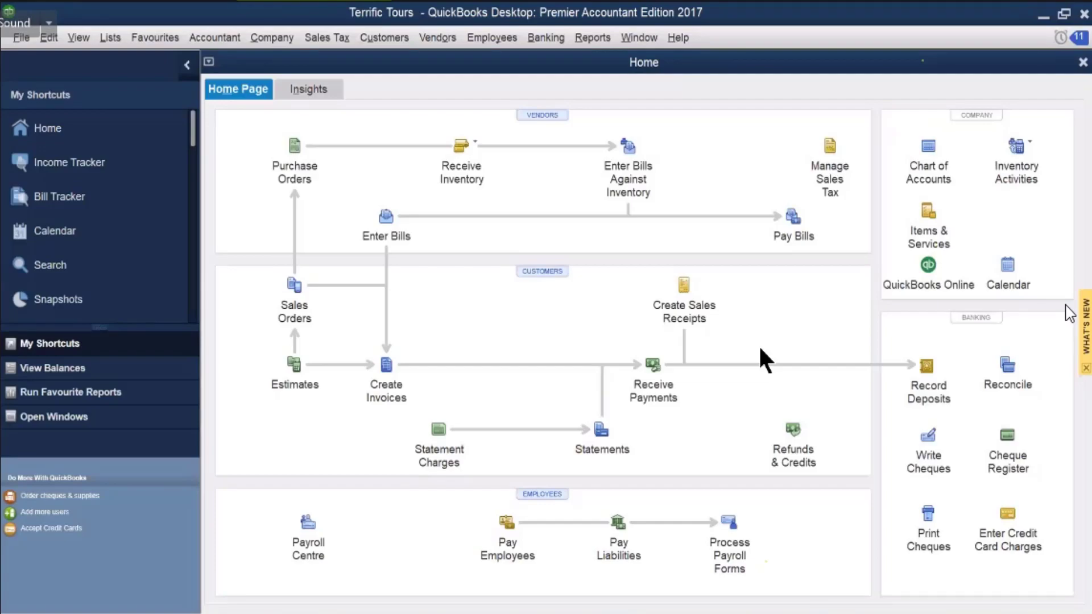
Read the textbook from the Travel Totes transaction review through the source document for Purchase Order #30
mouse_move(779, 612)
click(779, 546)
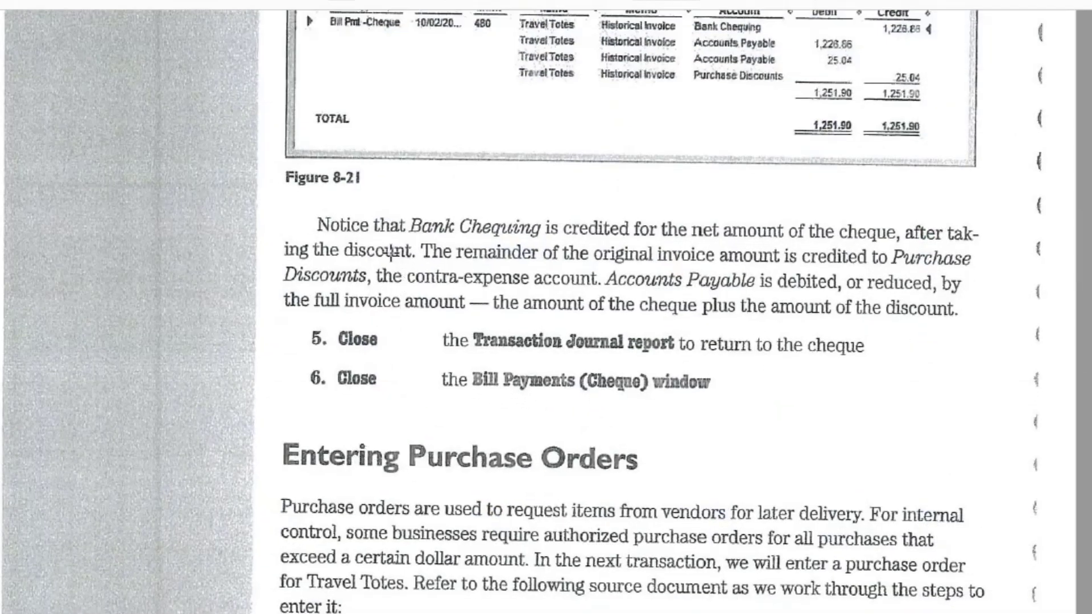
scroll(435, 290, down, 3)
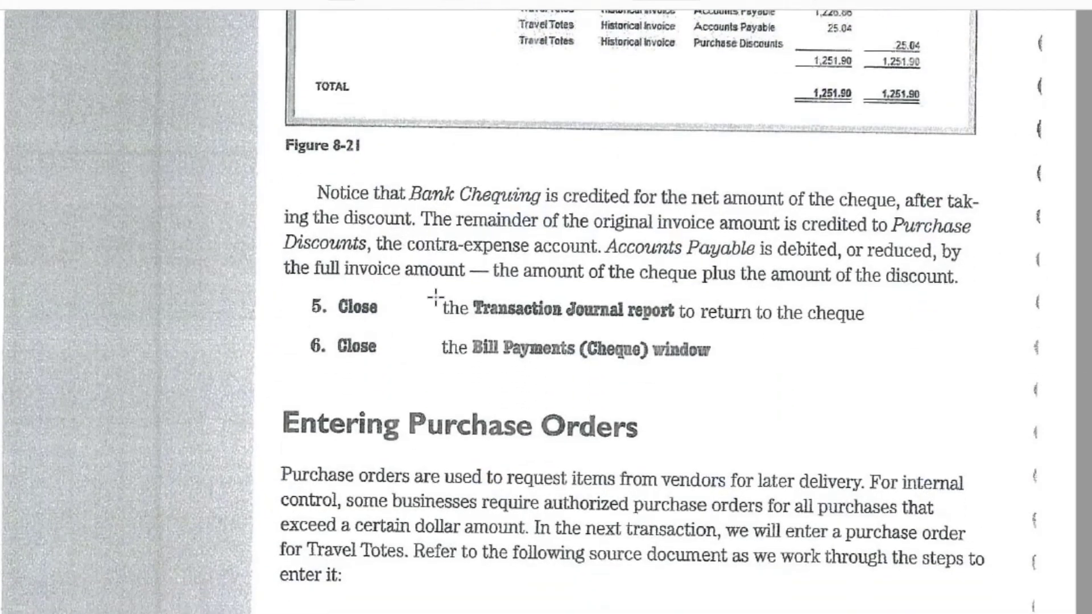
scroll(435, 298, down, 3)
scroll(435, 298, up, 3)
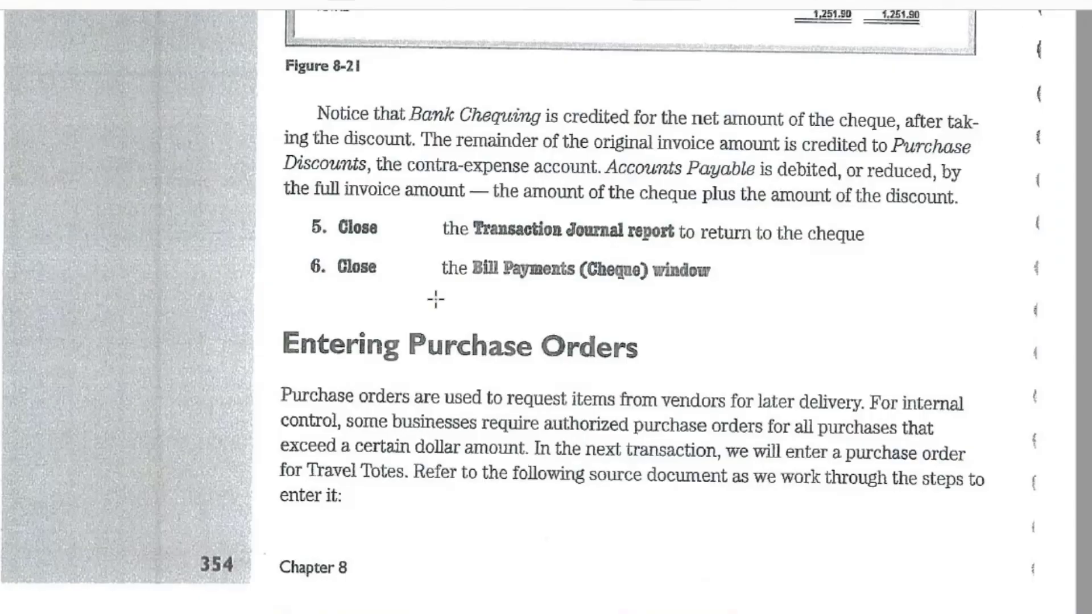
scroll(433, 302, up, 1)
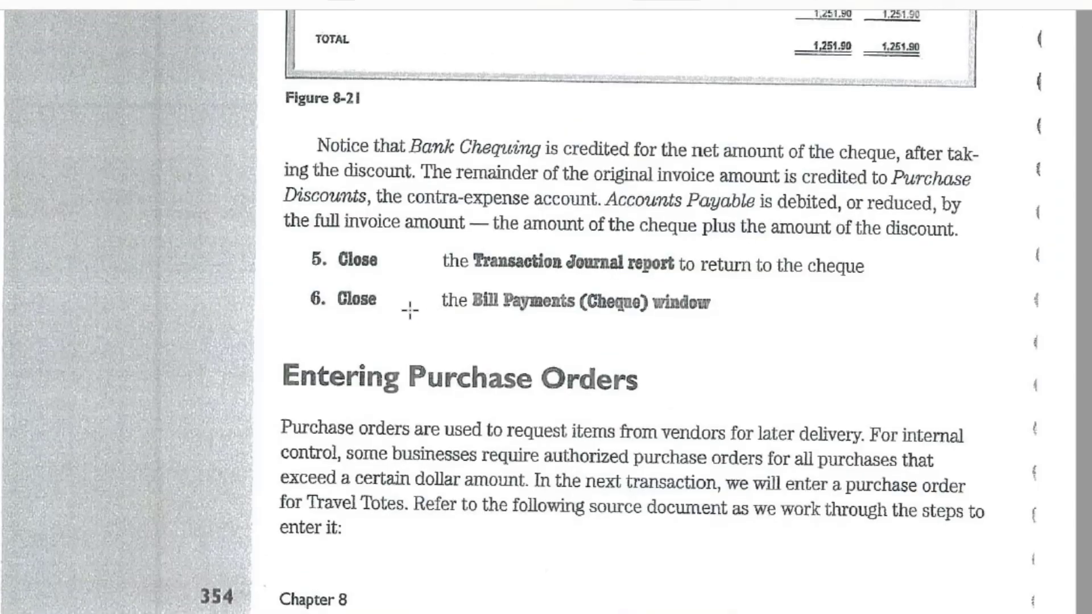
key(Page_Down)
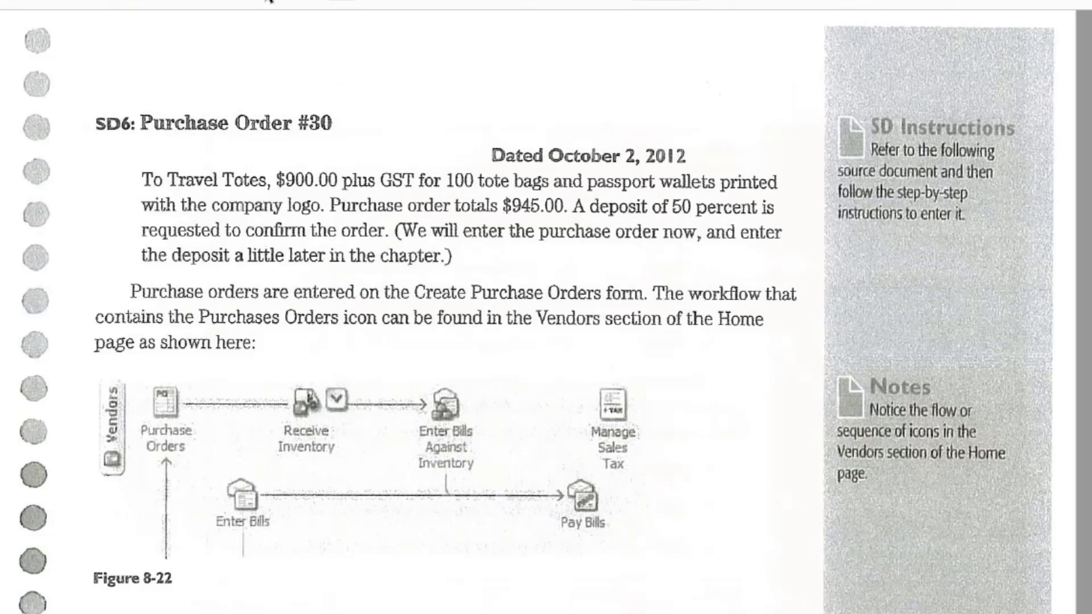
click(269, 3)
scroll(451, 374, down, 5)
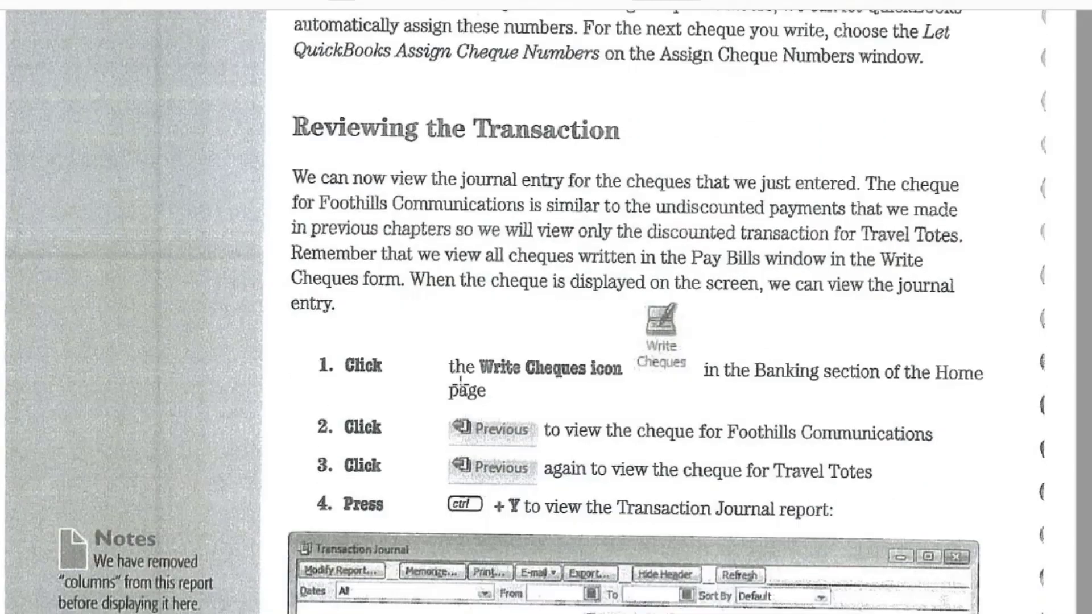
scroll(460, 341, down, 1)
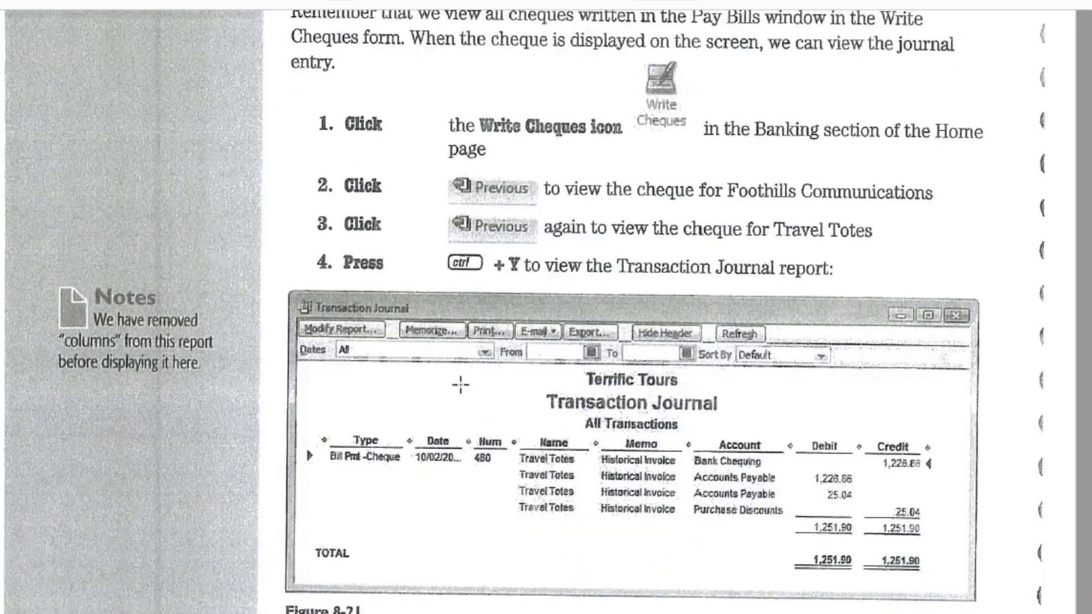
scroll(458, 319, down, 1)
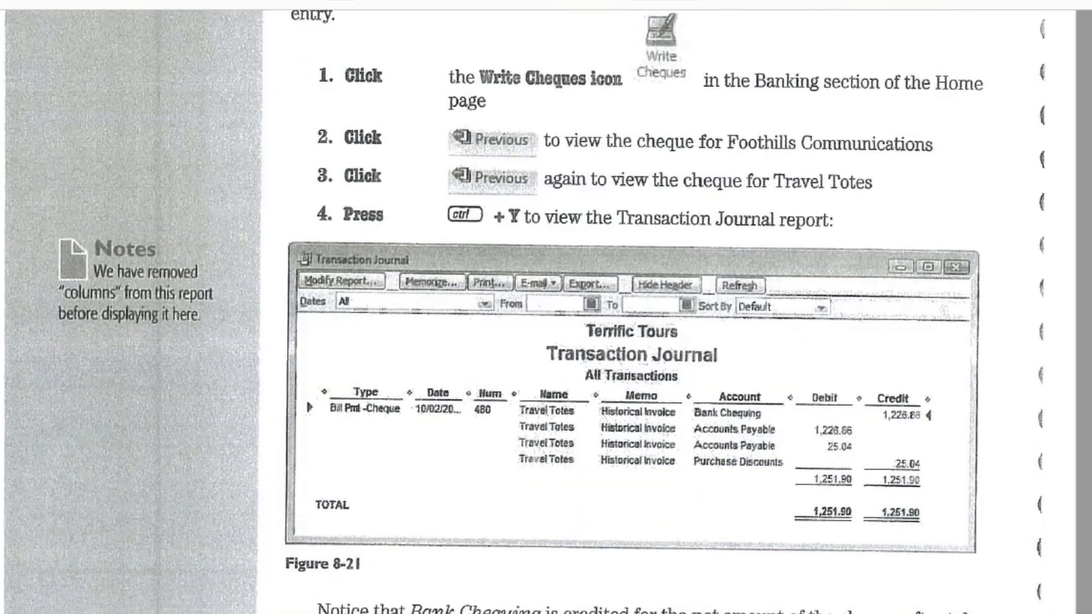
scroll(518, 164, down, 3)
scroll(517, 164, down, 5)
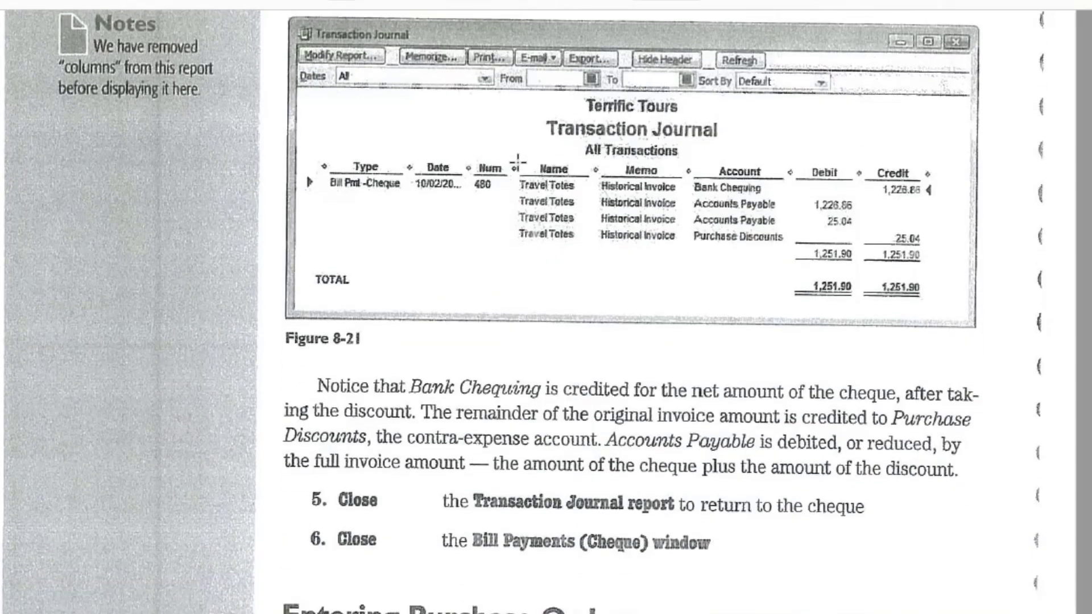
scroll(517, 167, down, 10)
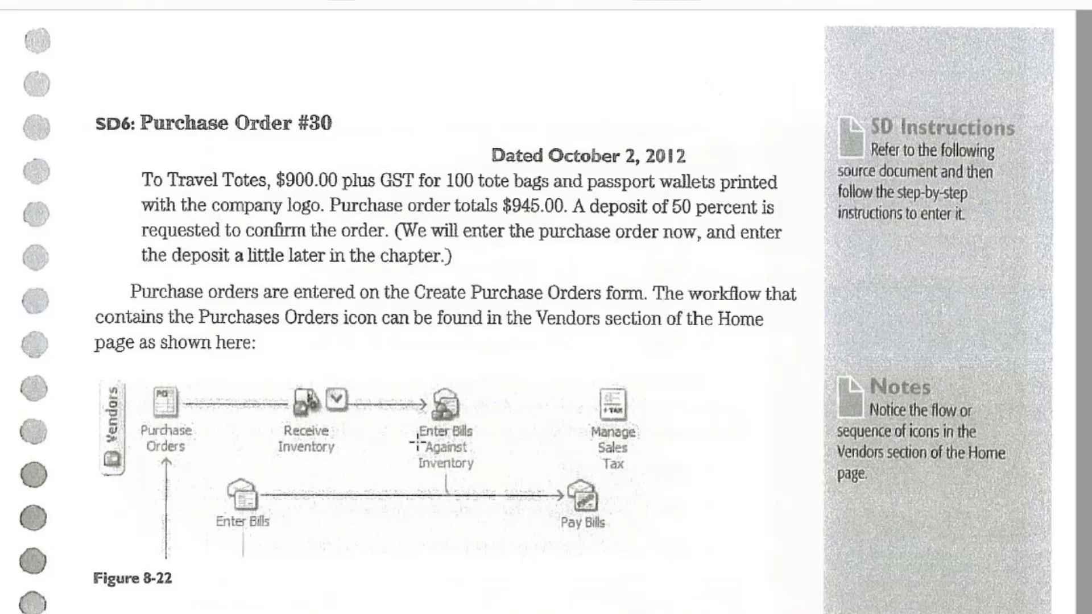
scroll(187, 181, down, 1)
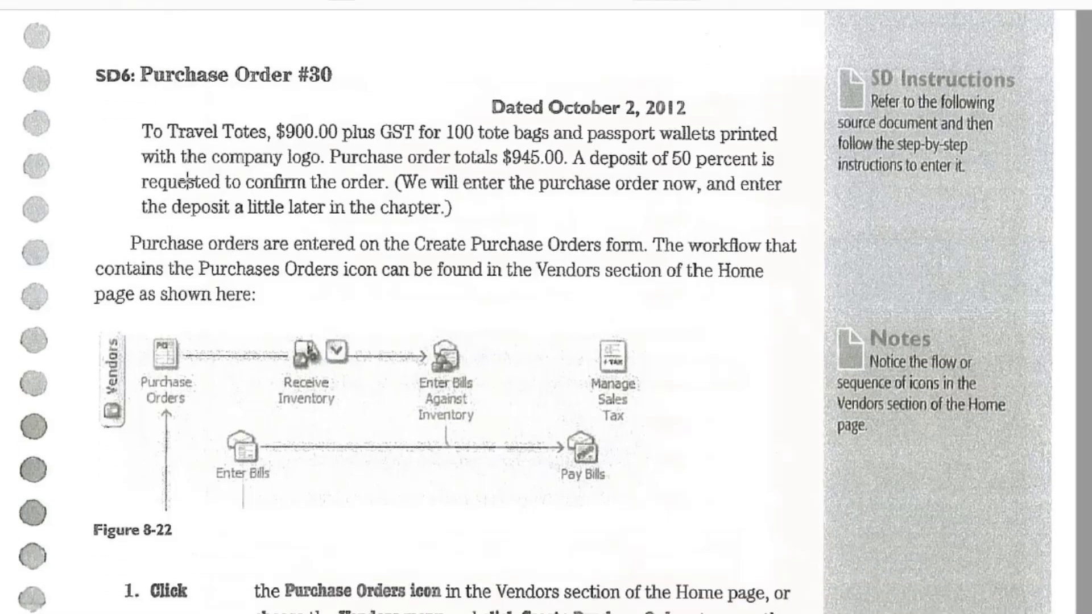
scroll(187, 180, up, 1)
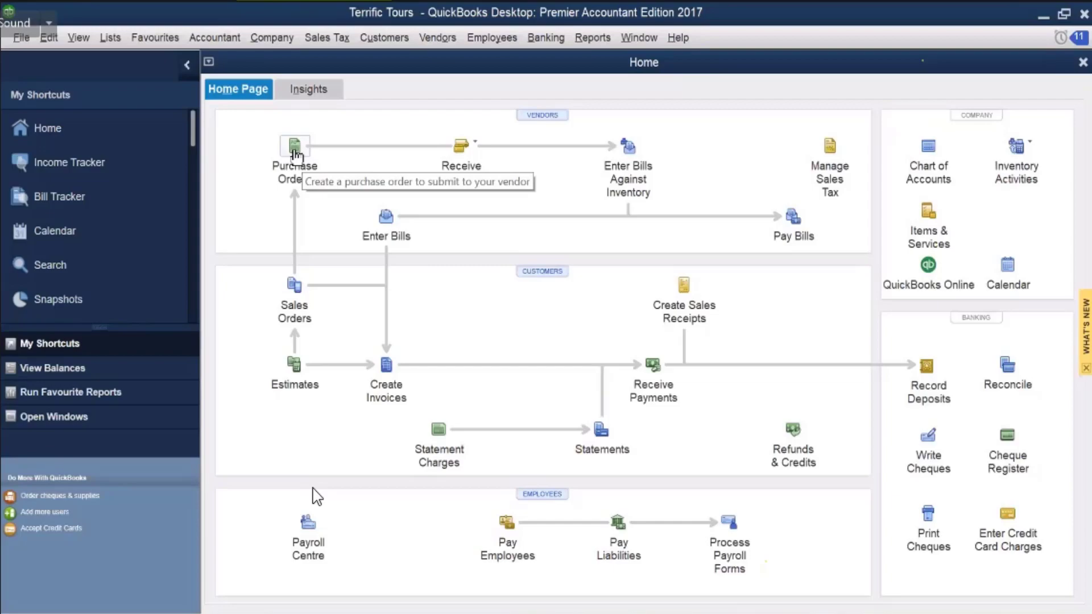
Create a purchase order for the vendor Travel Totes and set its P.O. number to 30
click(295, 149)
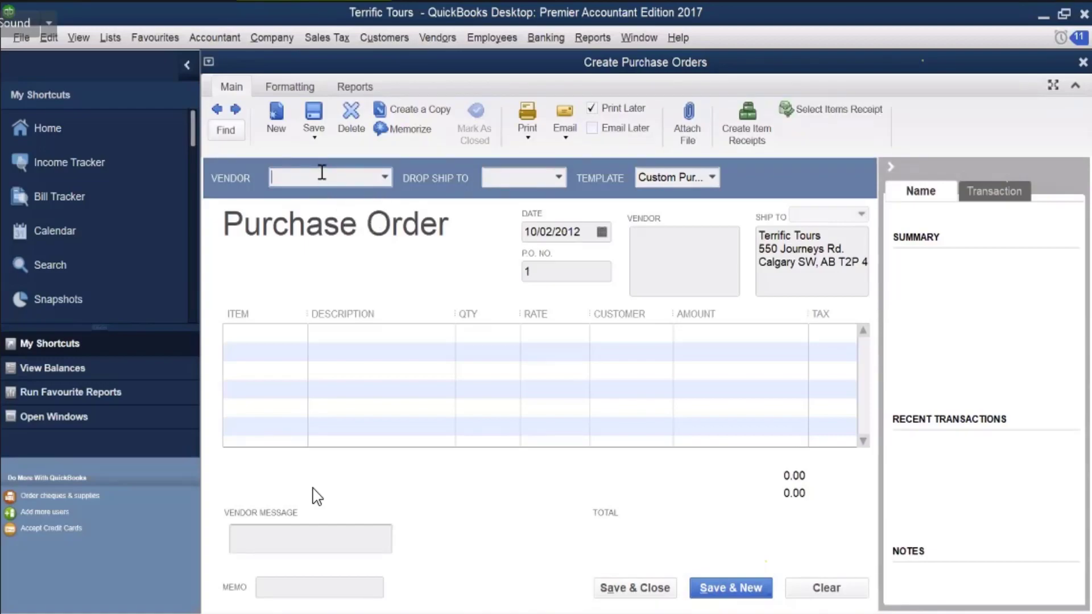
text(Travel Totes)
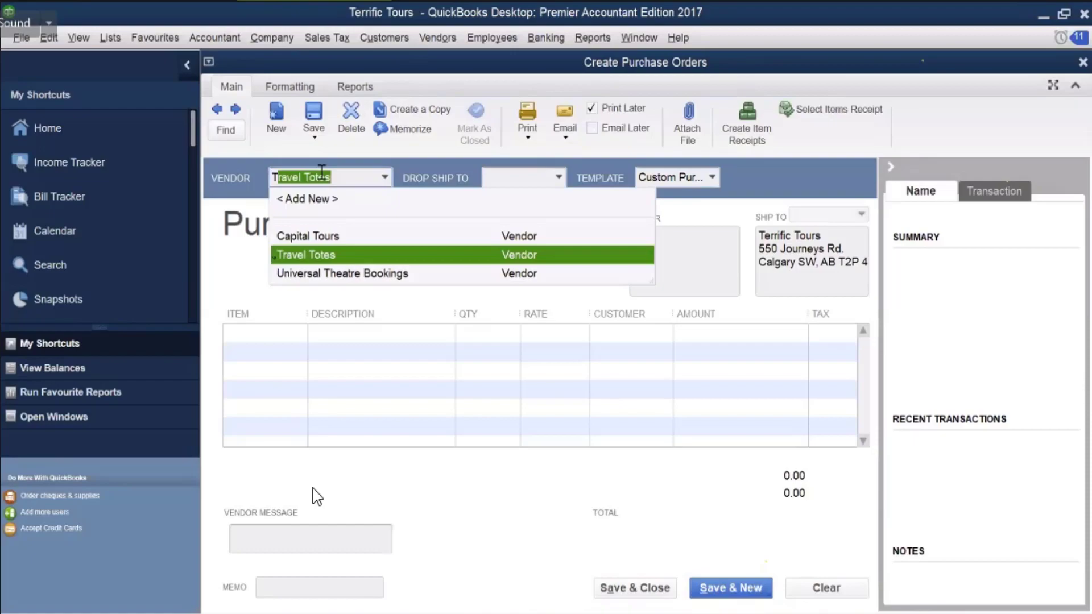
click(334, 257)
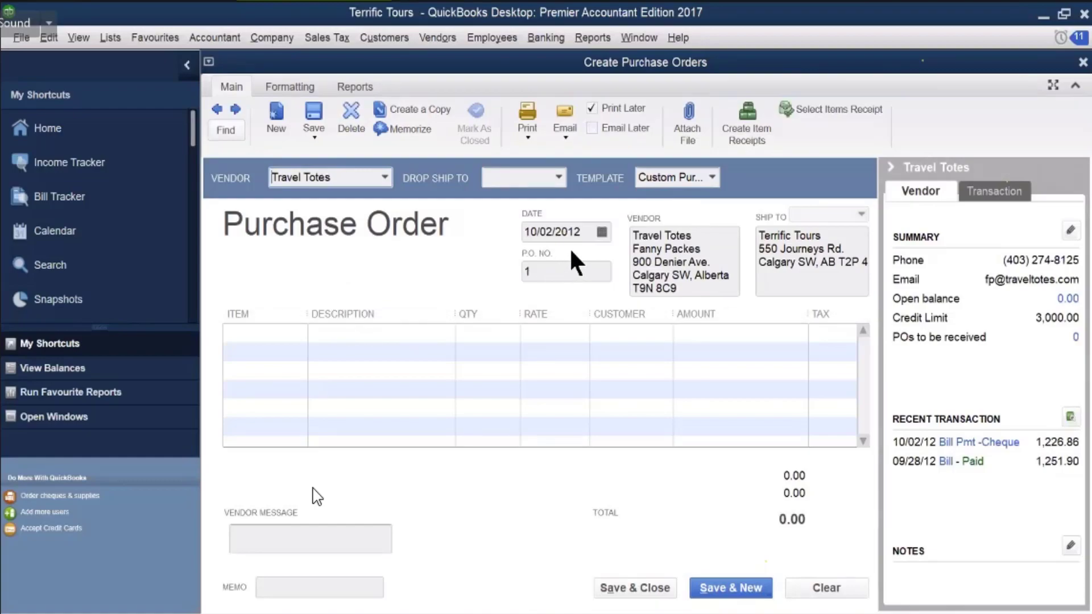
click(541, 270)
text(30)
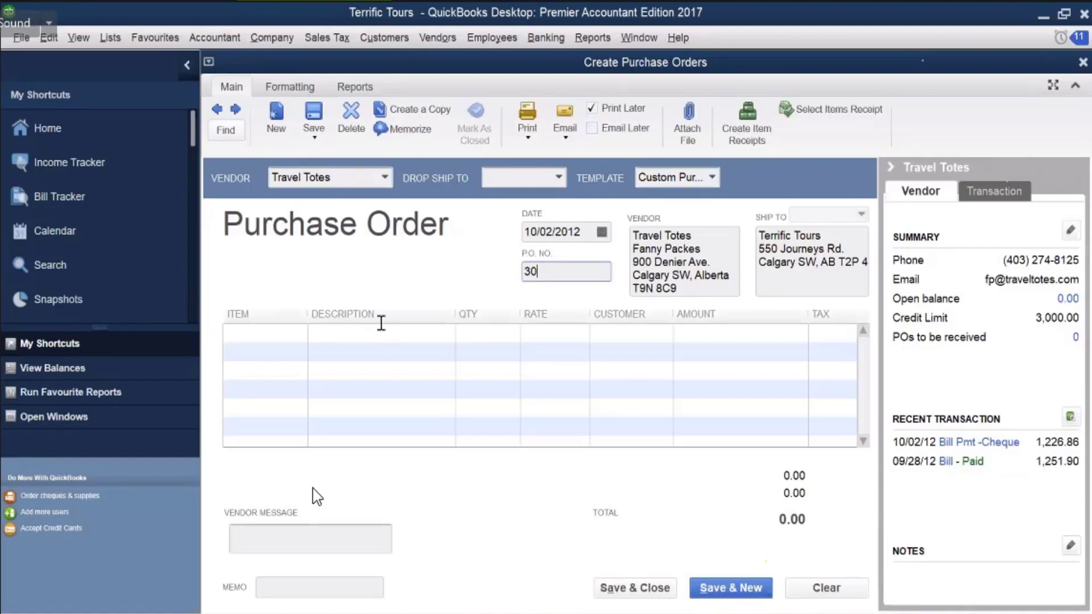
Add the Travel Accessories item to the purchase order's first line with an amount of 900
click(287, 337)
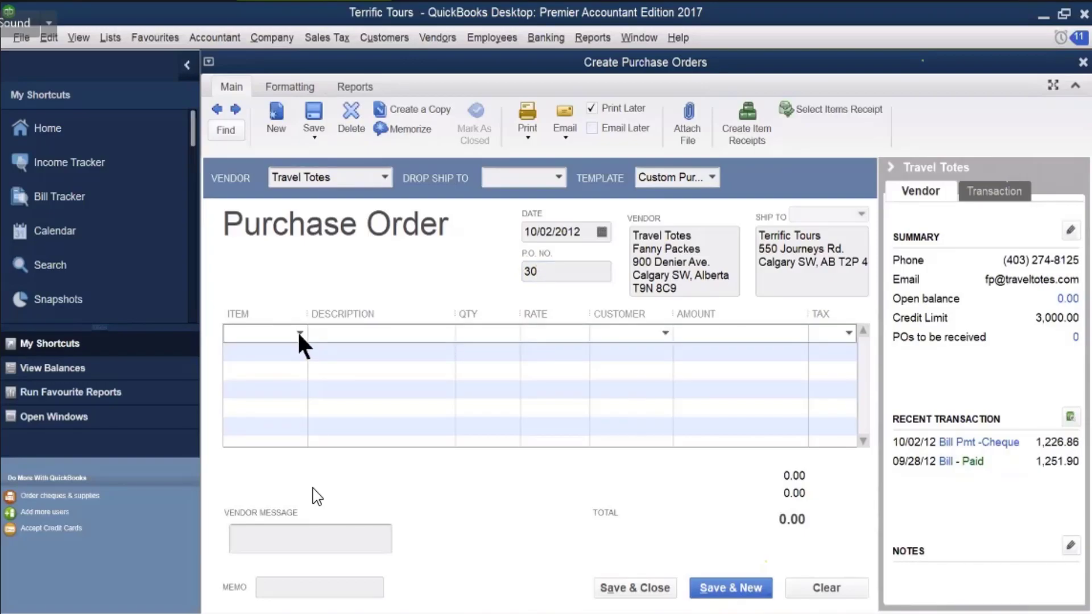
click(298, 333)
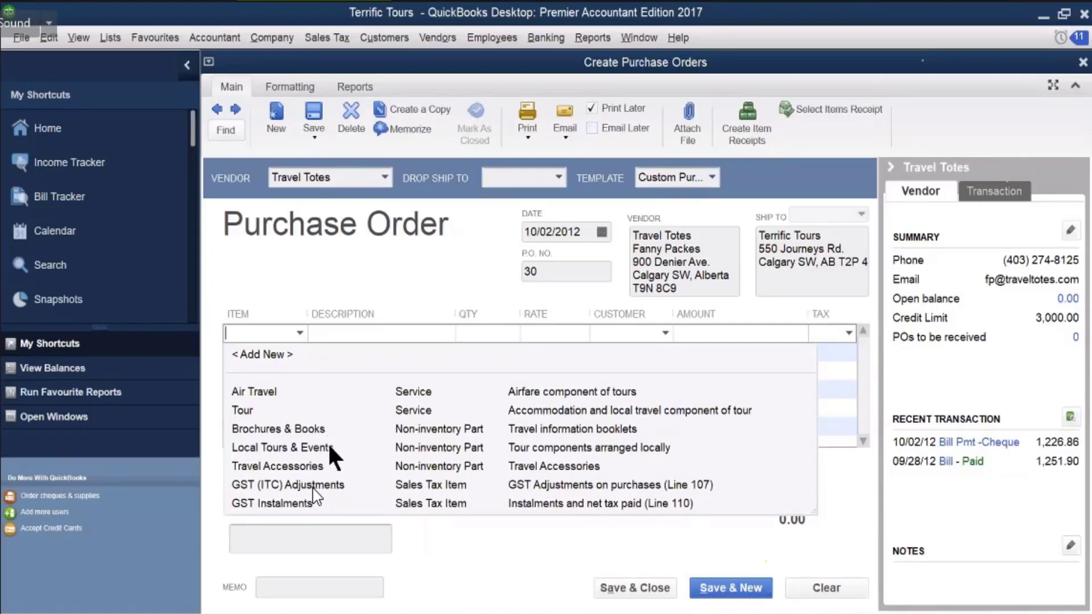
click(307, 467)
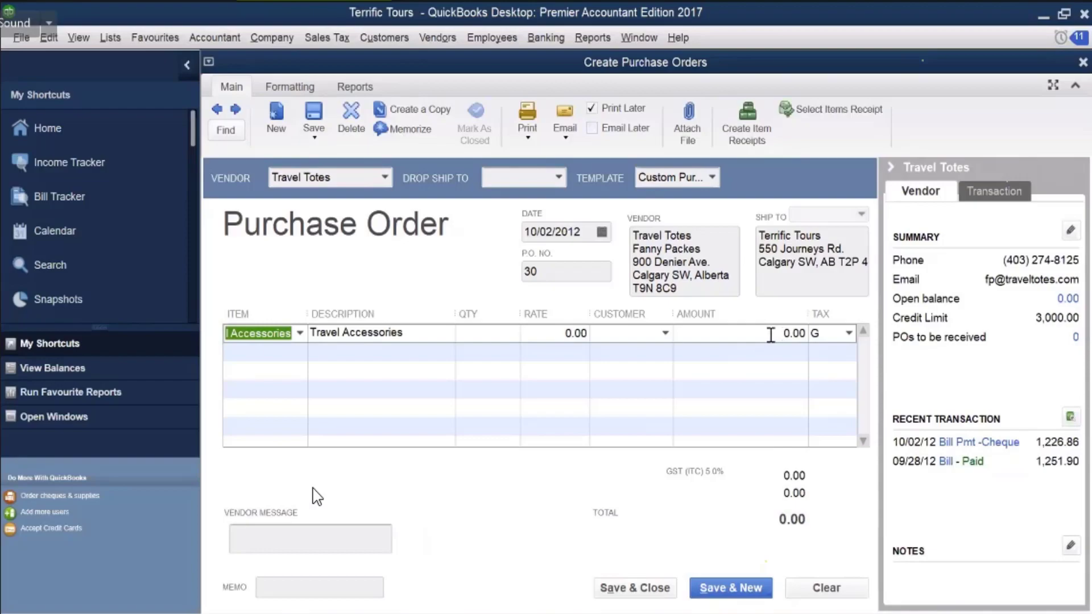
click(793, 334)
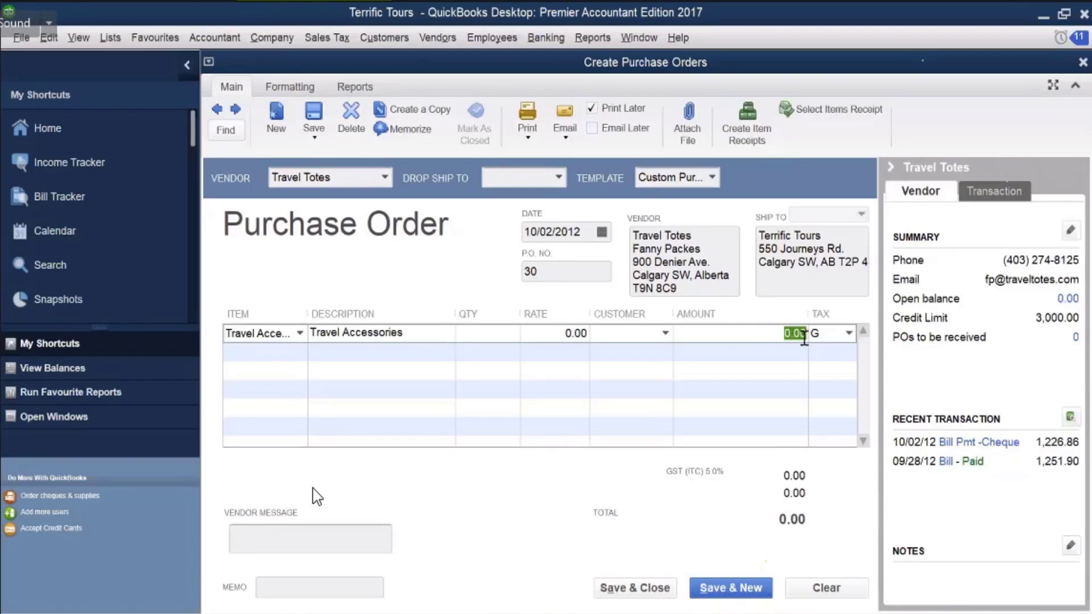
text(900)
key(Tab)
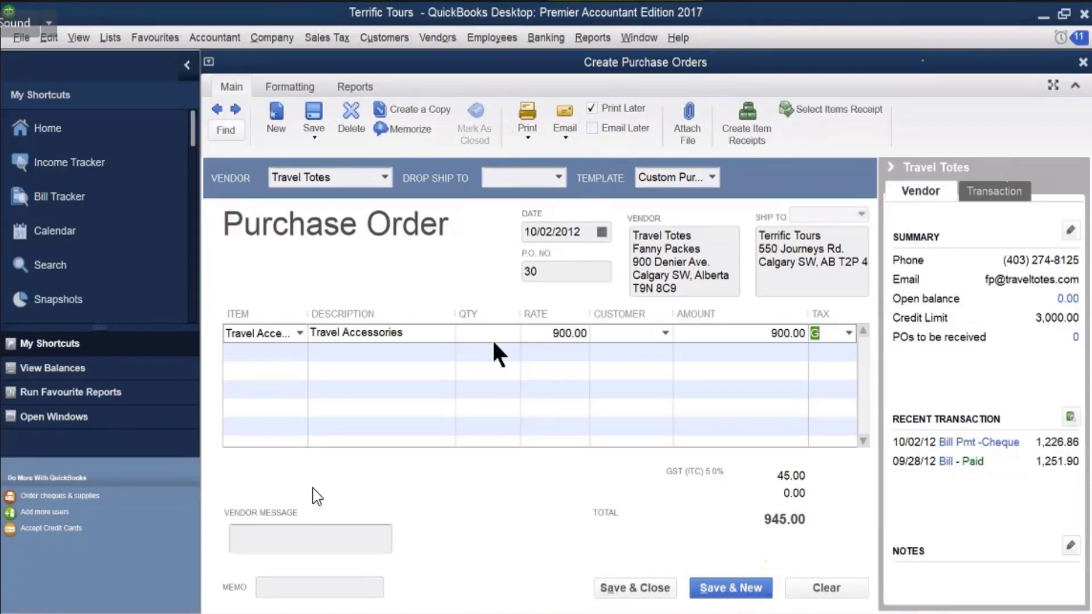
Set the Travel Accessories line to a quantity of 100 and an amount of 900, and save and close the purchase order
click(478, 333)
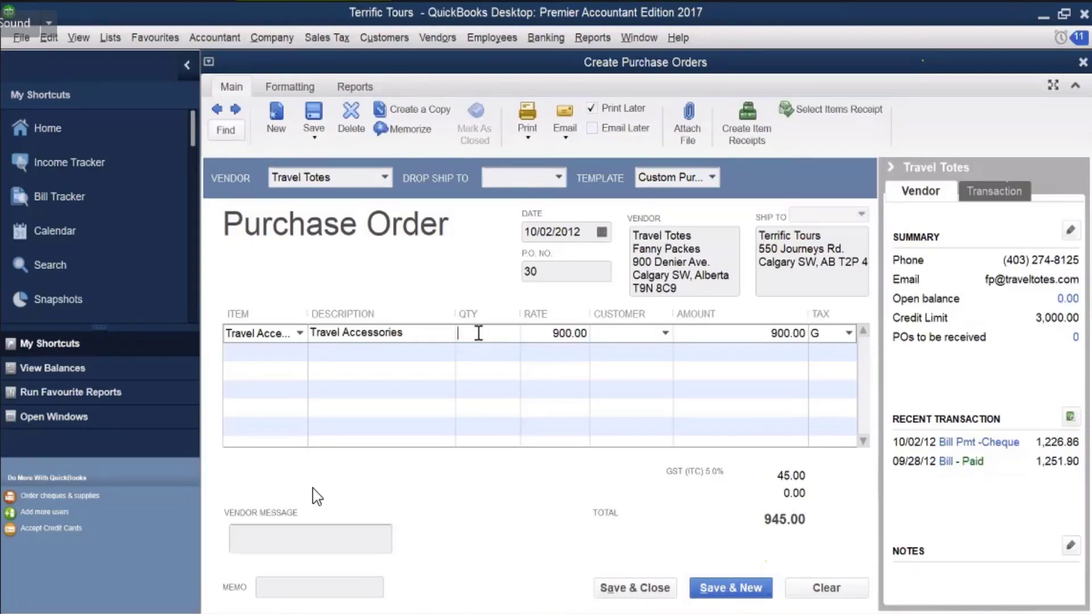
text(100)
click(547, 332)
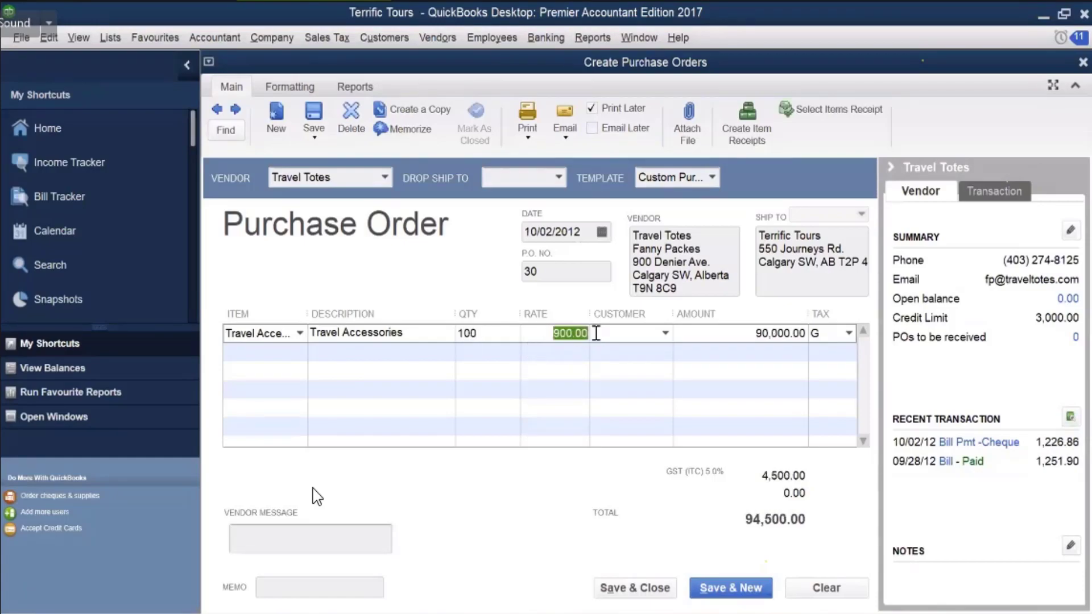
key(BackSpace)
click(724, 329)
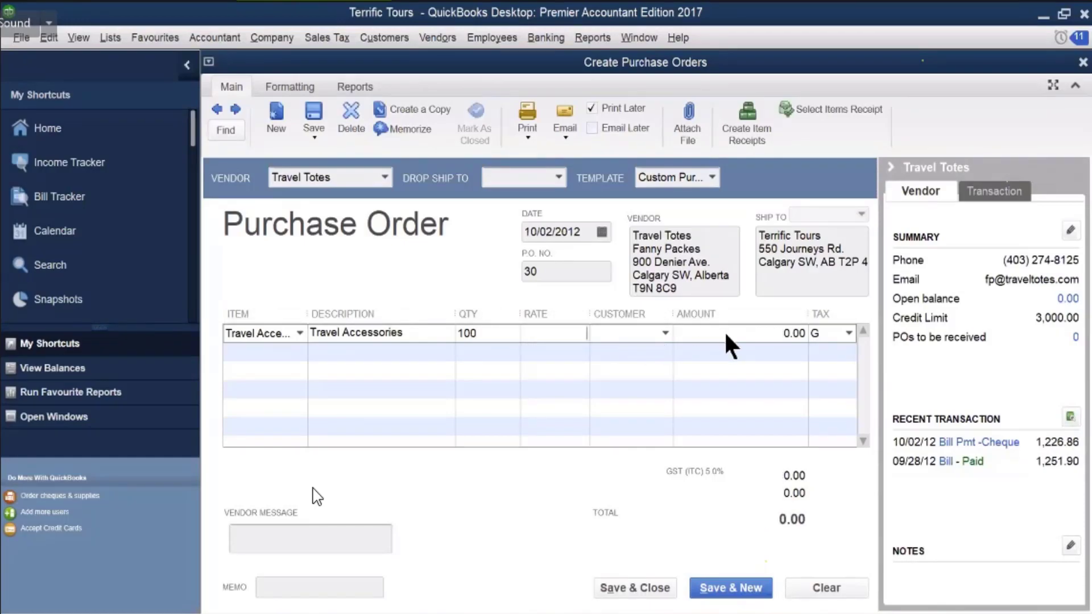
click(686, 296)
text(900)
key(Tab)
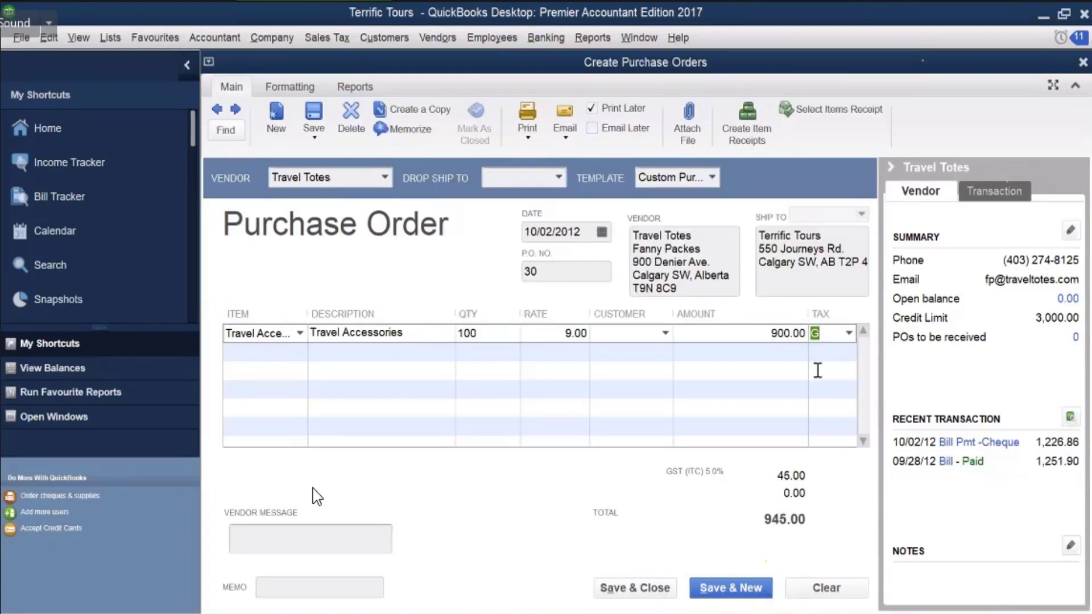
key(Tab)
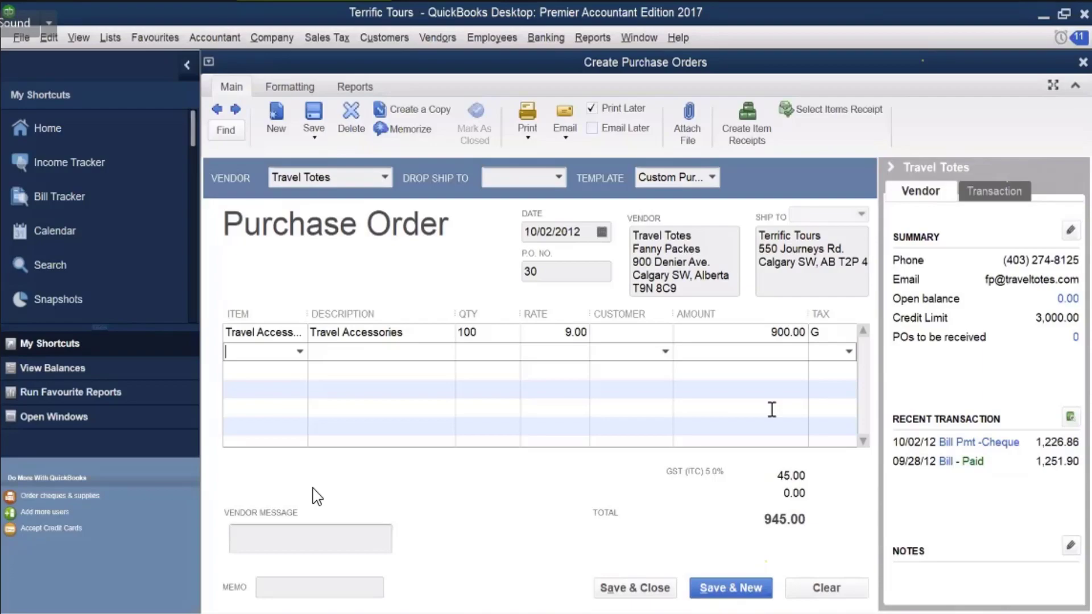
click(655, 586)
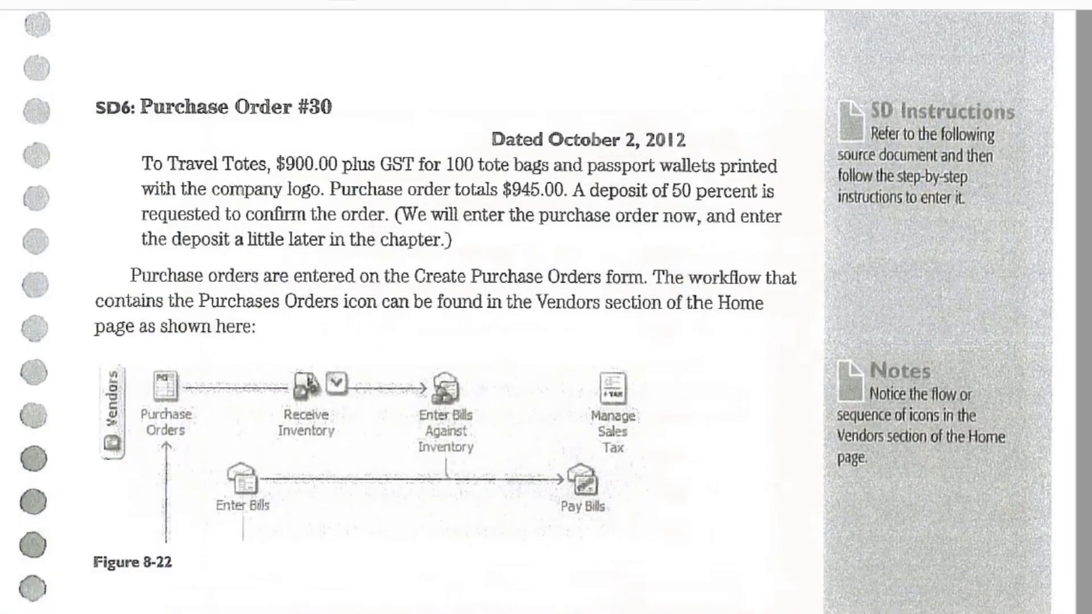
Read the textbook from the Purchase Order #30 instructions through the Entering Sales Estimates section and Sales Estimate #21
scroll(558, 537, down, 1)
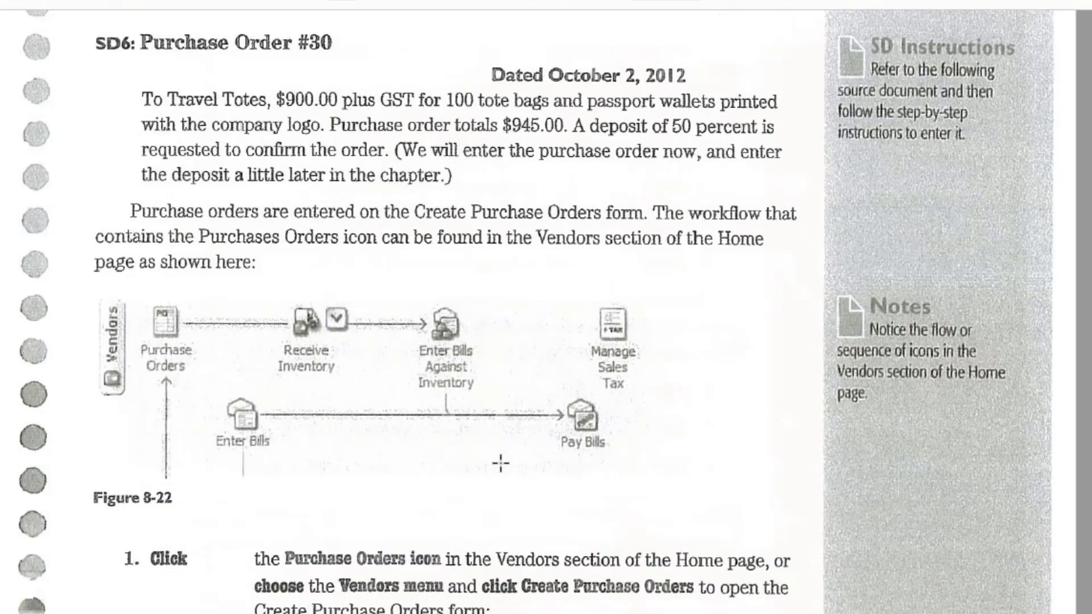
scroll(501, 464, down, 2)
scroll(502, 487, up, 3)
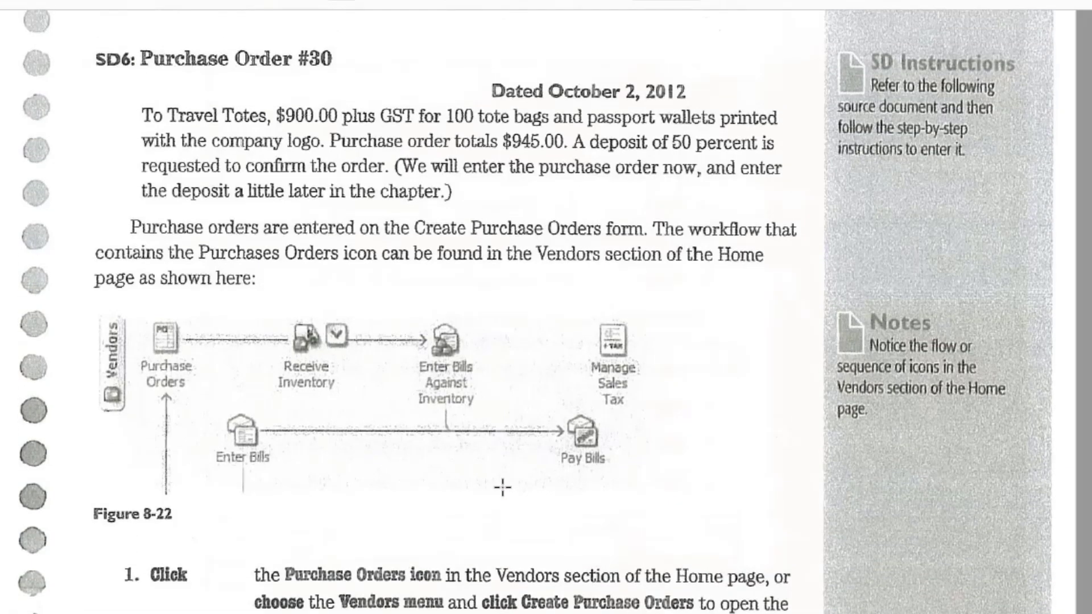
scroll(502, 487, down, 4)
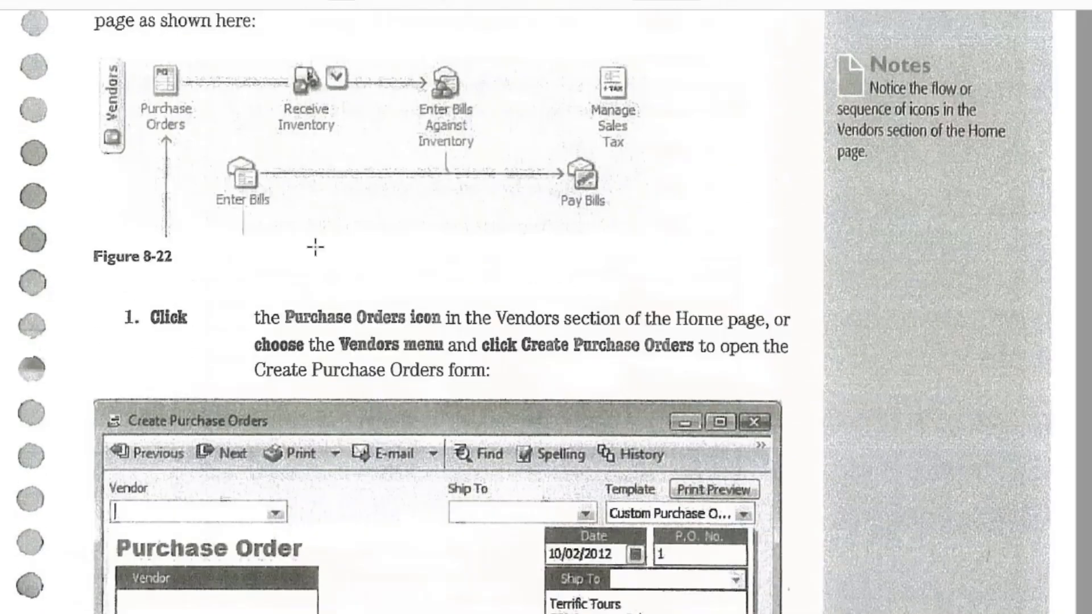
scroll(375, 392, down, 5)
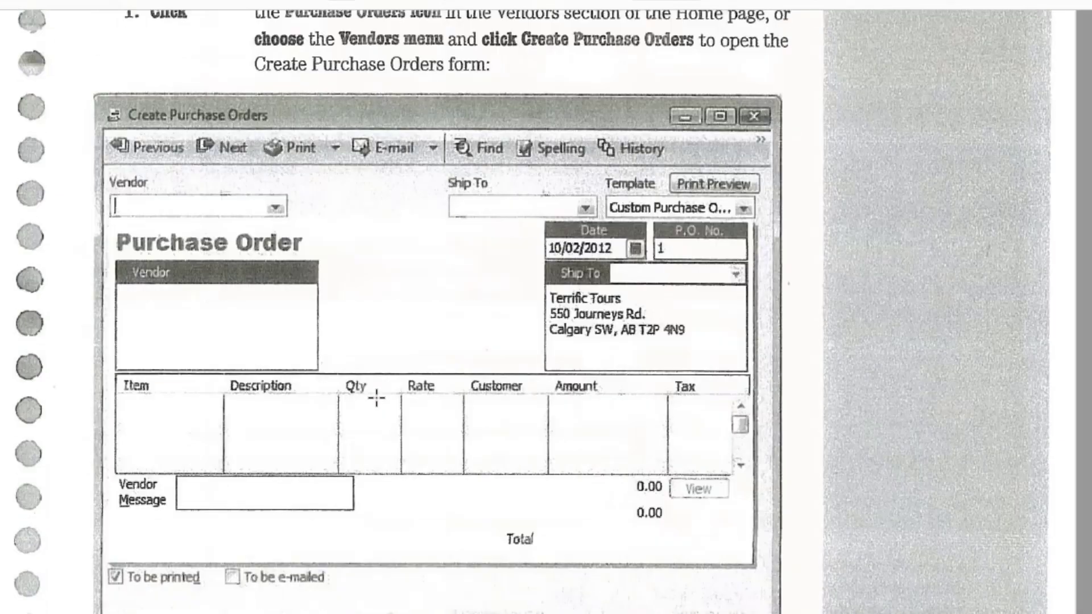
scroll(376, 392, down, 12)
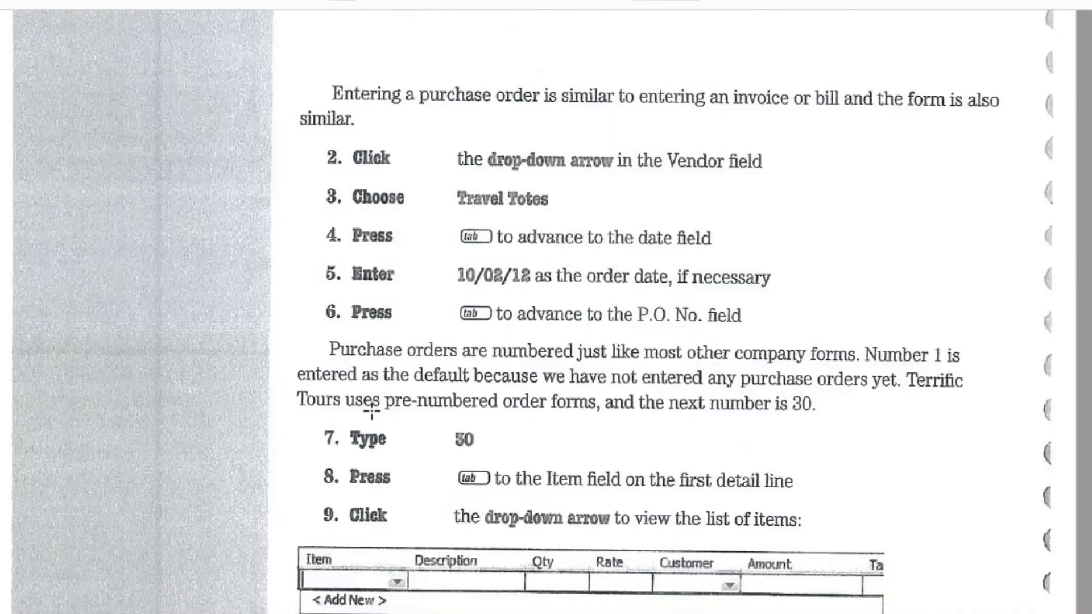
scroll(372, 409, down, 5)
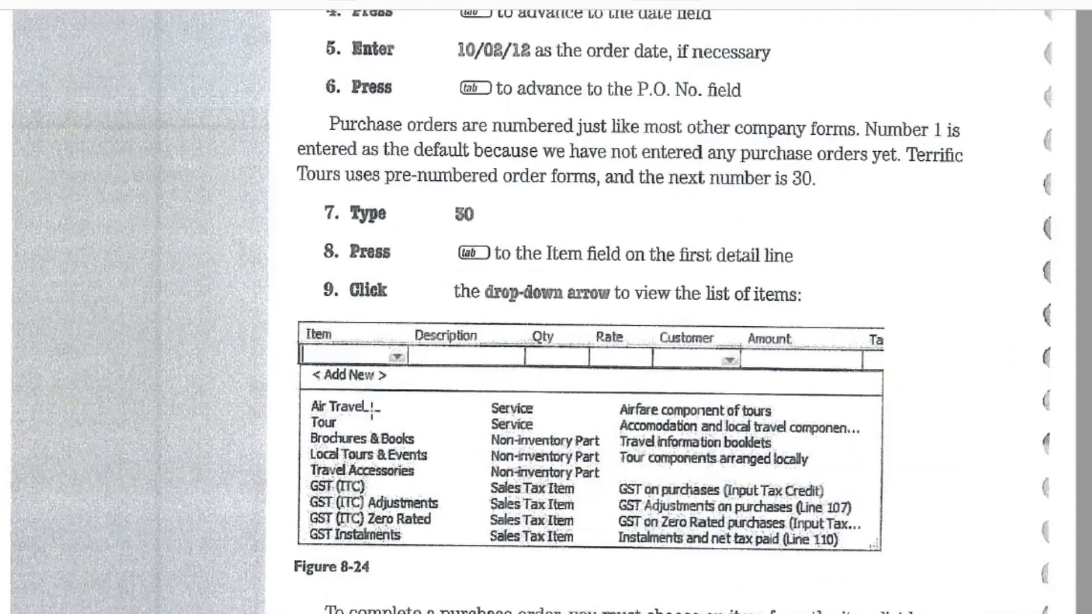
scroll(372, 409, down, 1)
scroll(371, 416, down, 5)
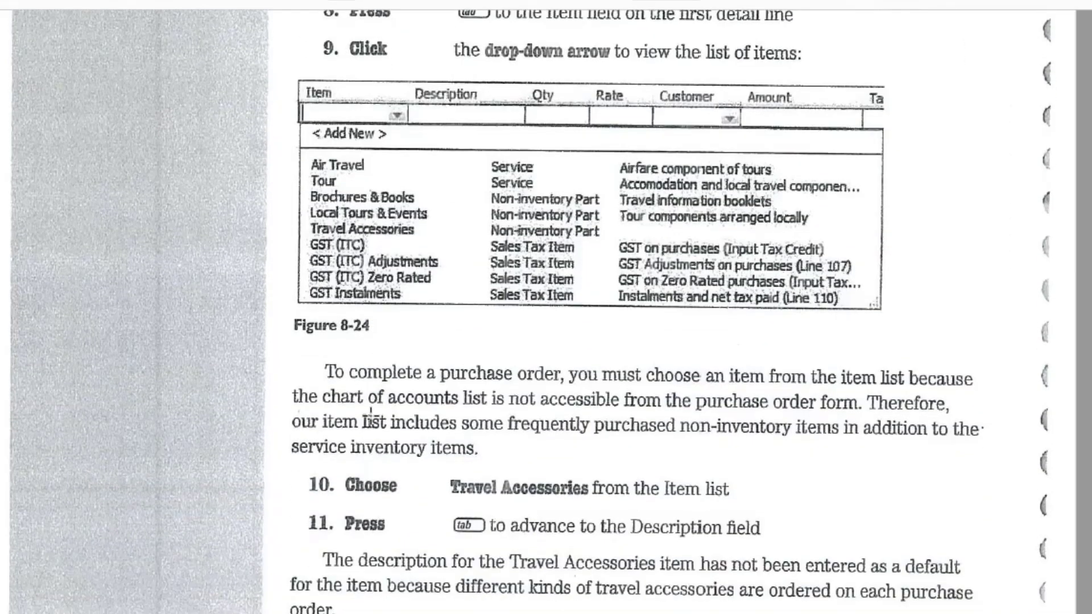
scroll(371, 416, down, 4)
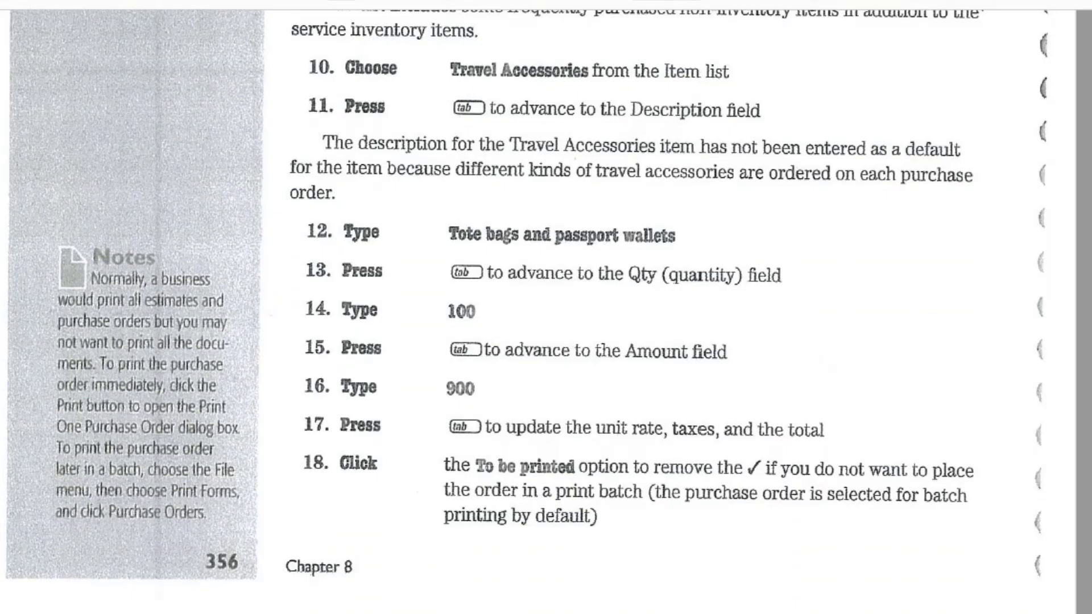
scroll(296, 2, down, 3)
scroll(296, 3, down, 3)
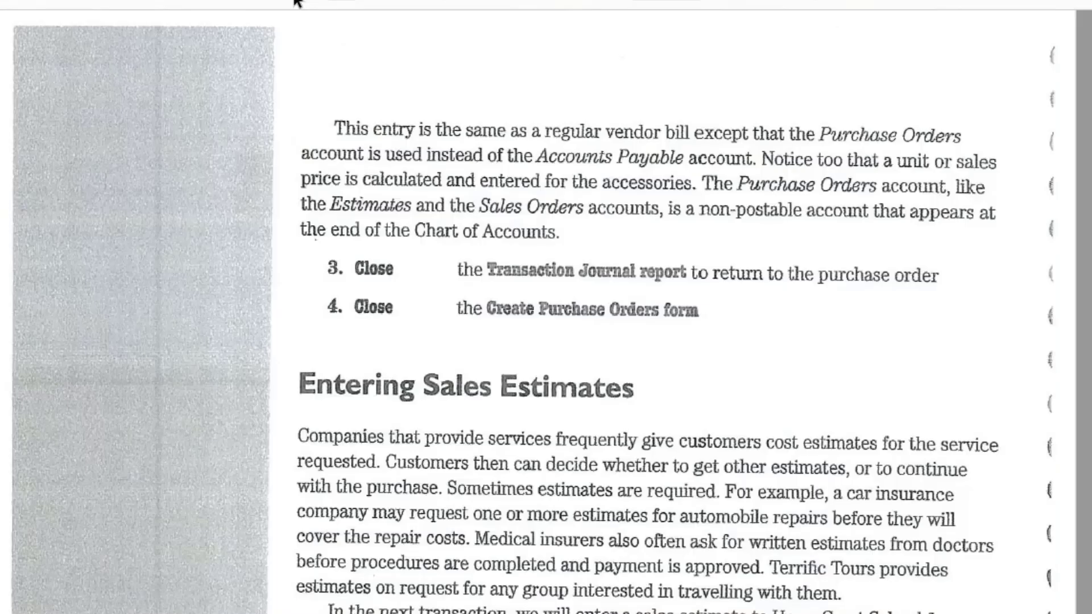
scroll(319, 288, down, 3)
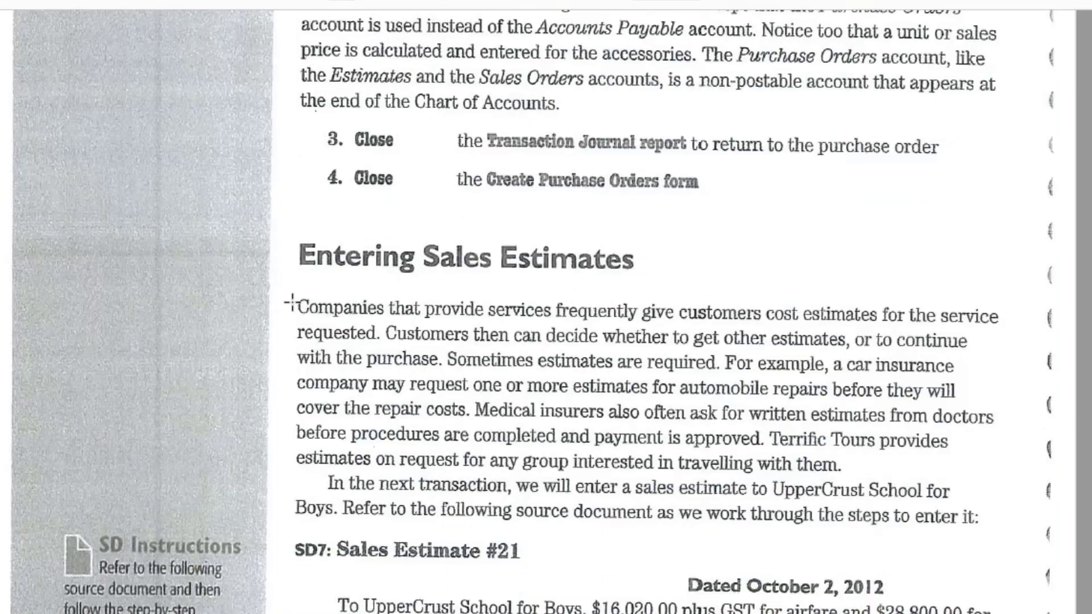
scroll(293, 300, down, 1)
scroll(316, 335, down, 3)
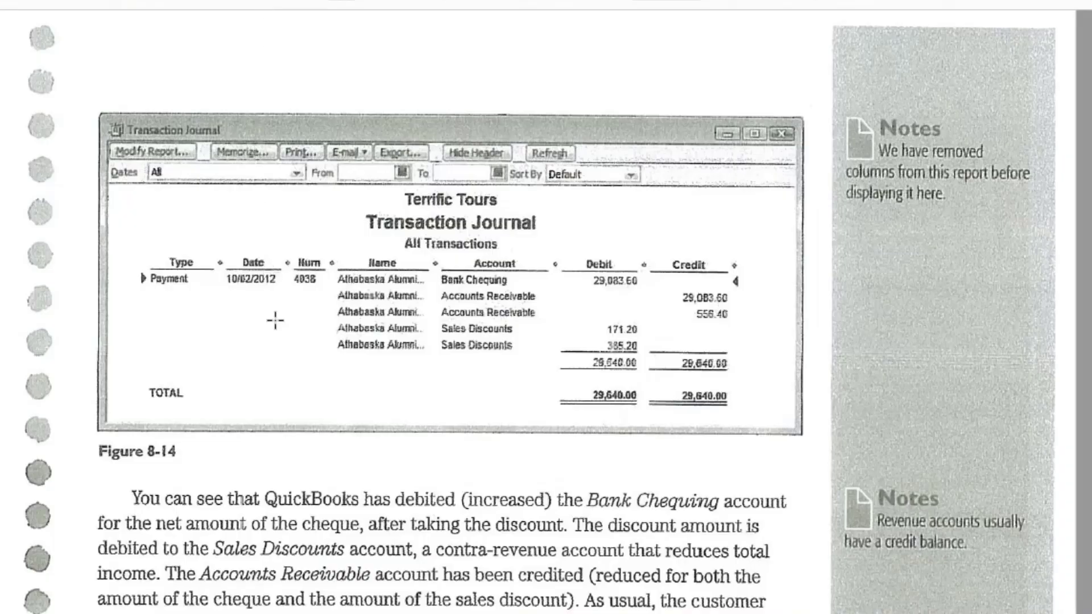
Reread the textbook's Entering Purchase Discounts and Paying a Second Bill sections up to Reviewing the Transaction
scroll(274, 321, down, 3)
scroll(279, 329, down, 9)
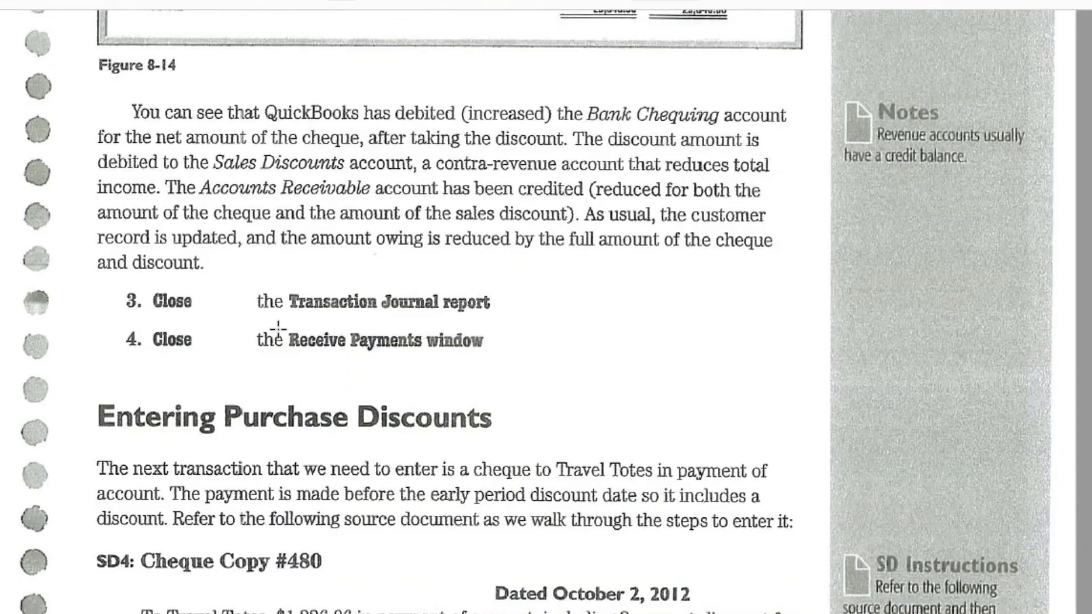
scroll(278, 329, down, 2)
scroll(278, 329, down, 2)
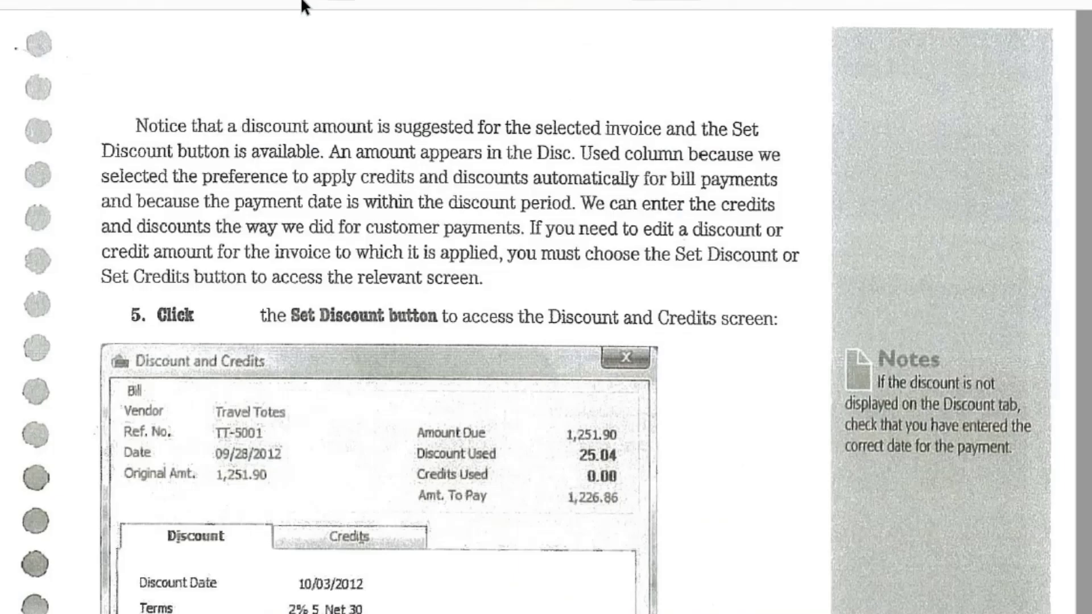
scroll(288, 239, down, 7)
scroll(284, 293, down, 14)
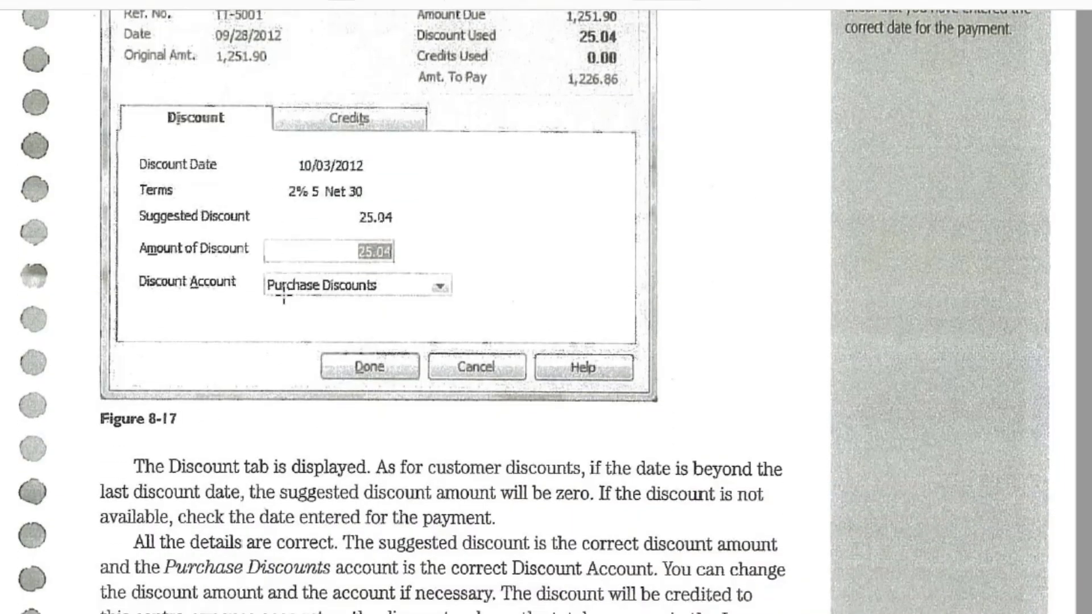
scroll(284, 293, down, 10)
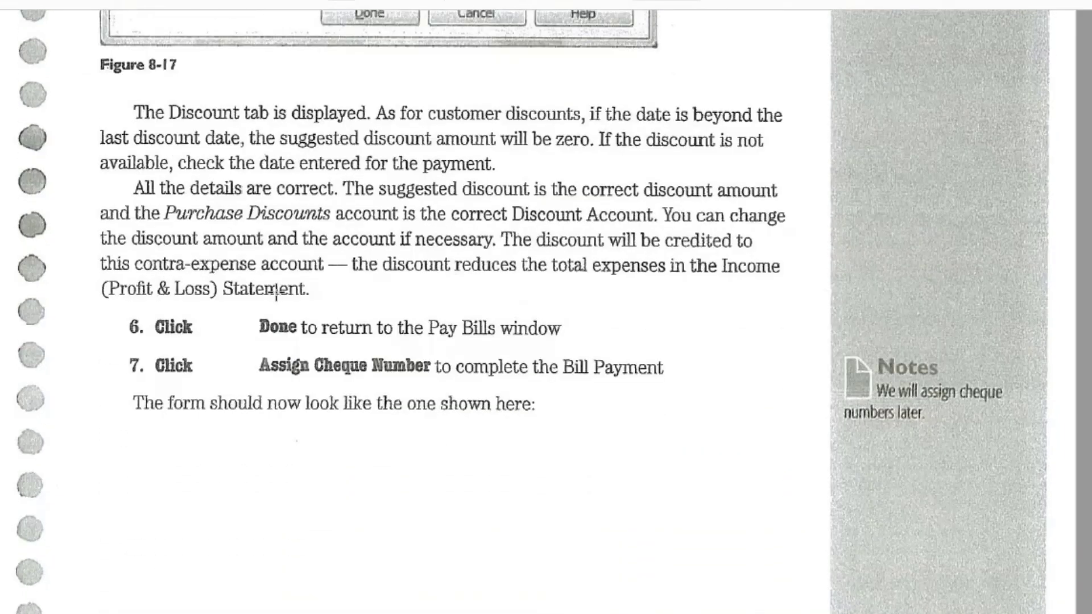
scroll(276, 294, down, 15)
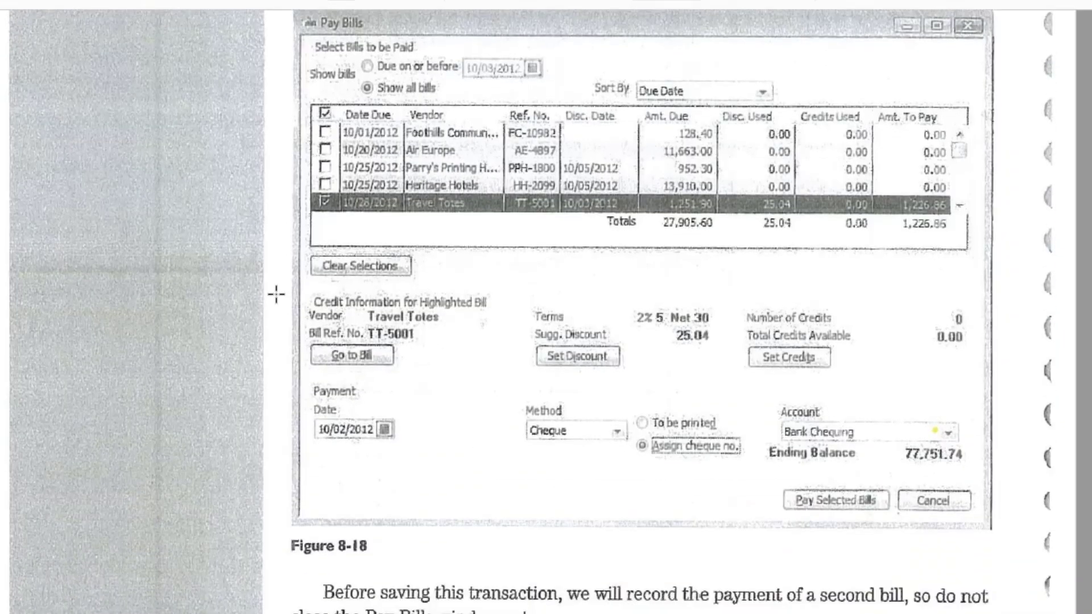
scroll(276, 294, down, 8)
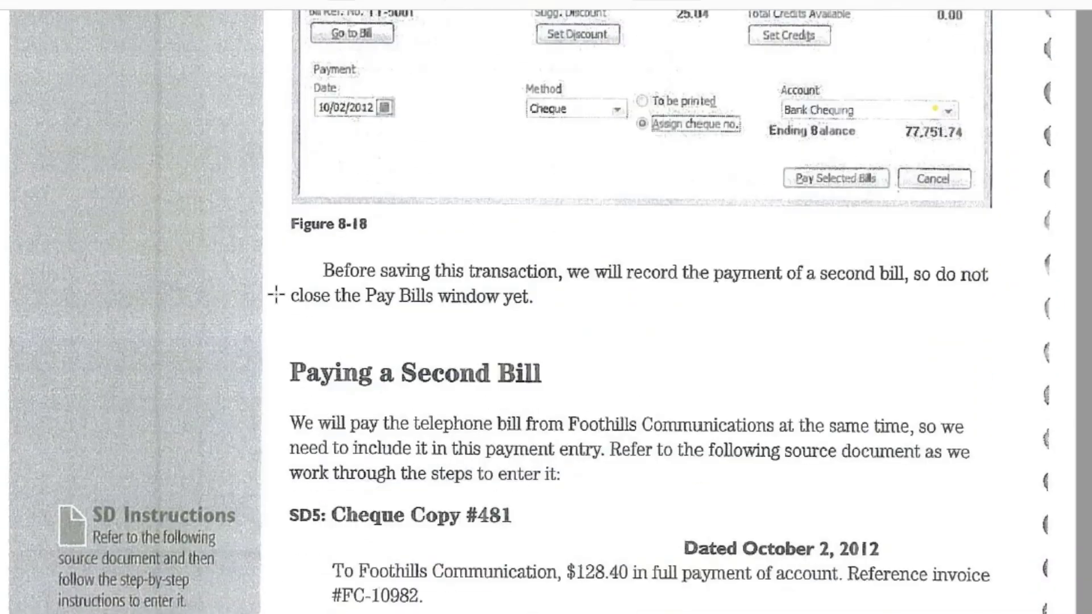
scroll(276, 294, down, 5)
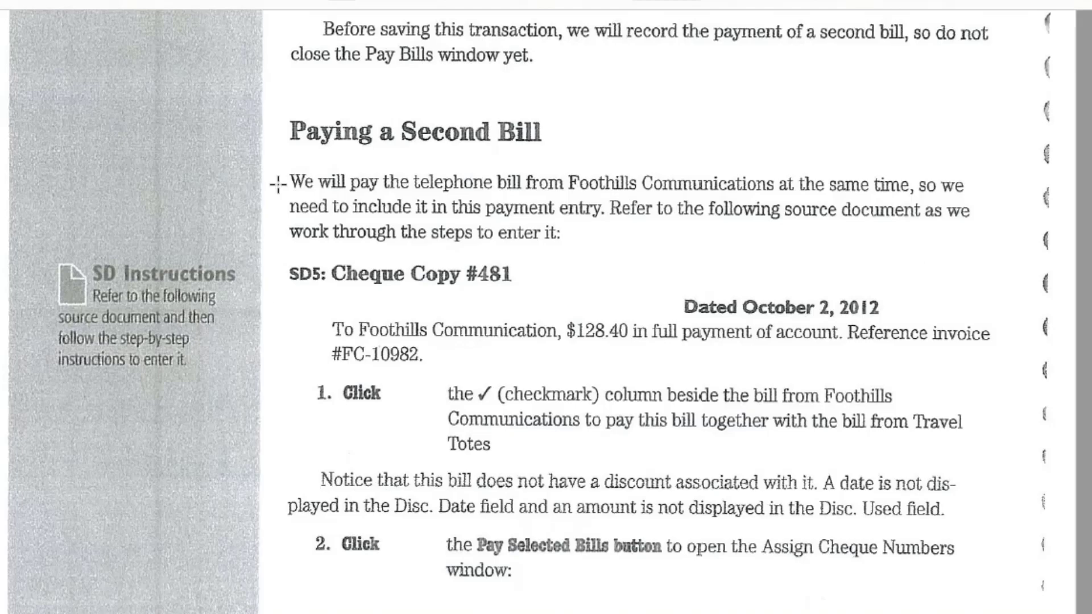
key(Page_Down)
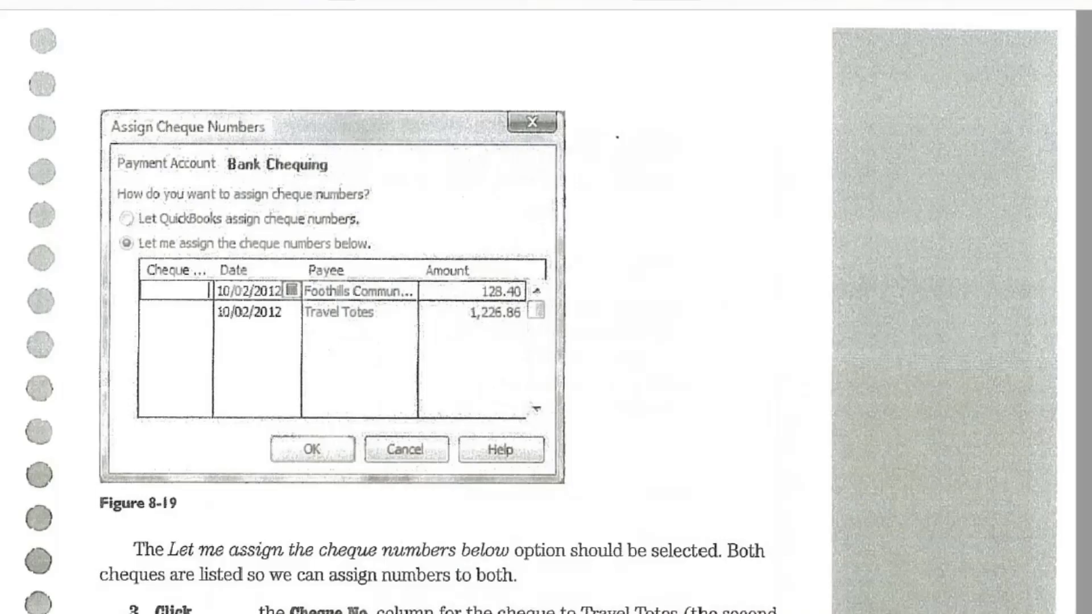
scroll(280, 268, down, 4)
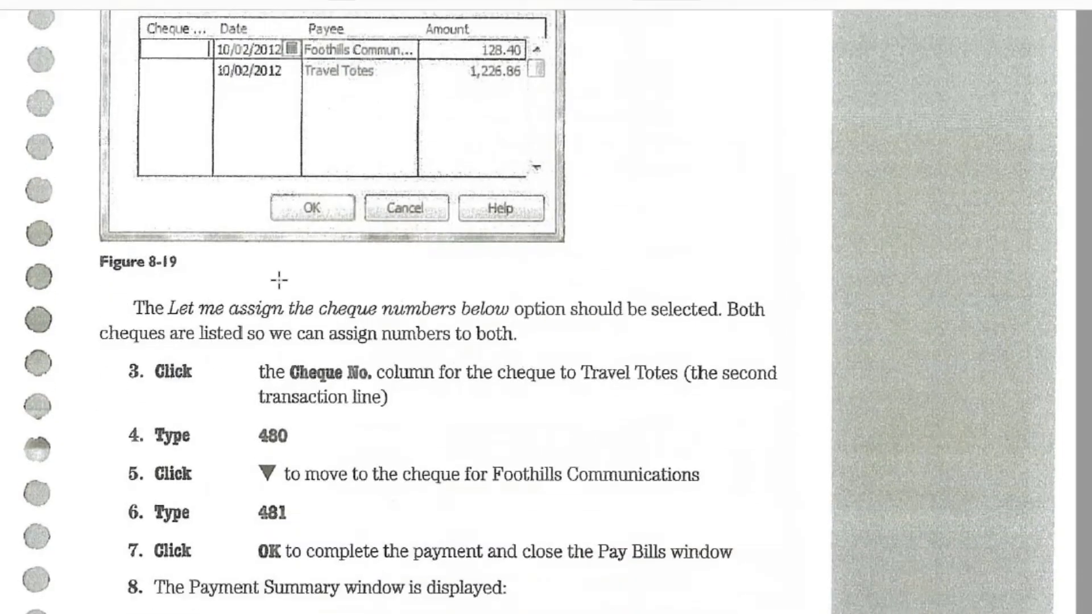
scroll(279, 279, down, 6)
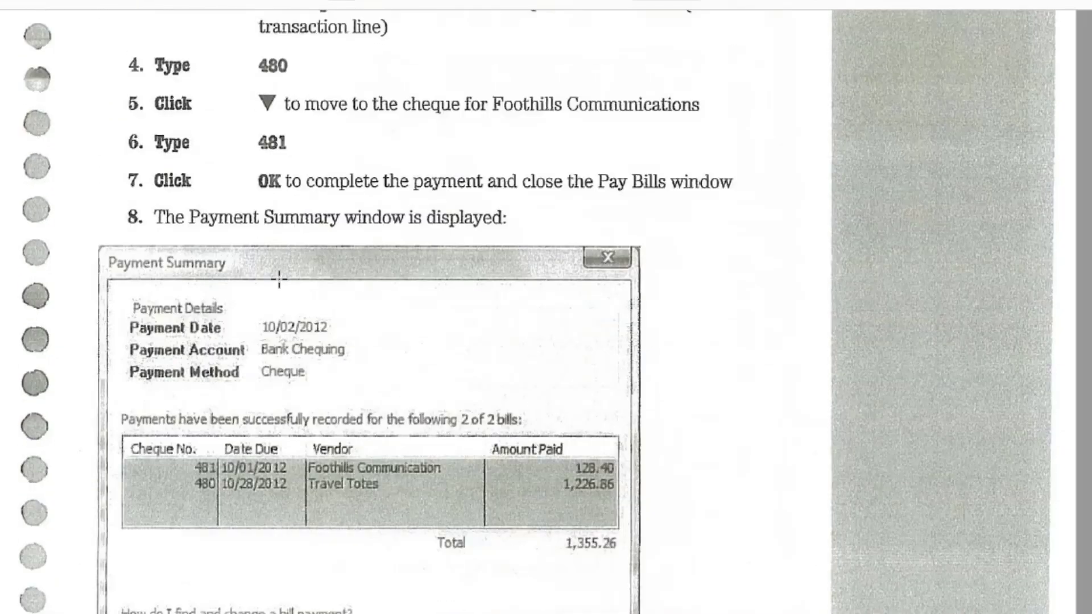
scroll(279, 280, down, 2)
scroll(278, 279, down, 8)
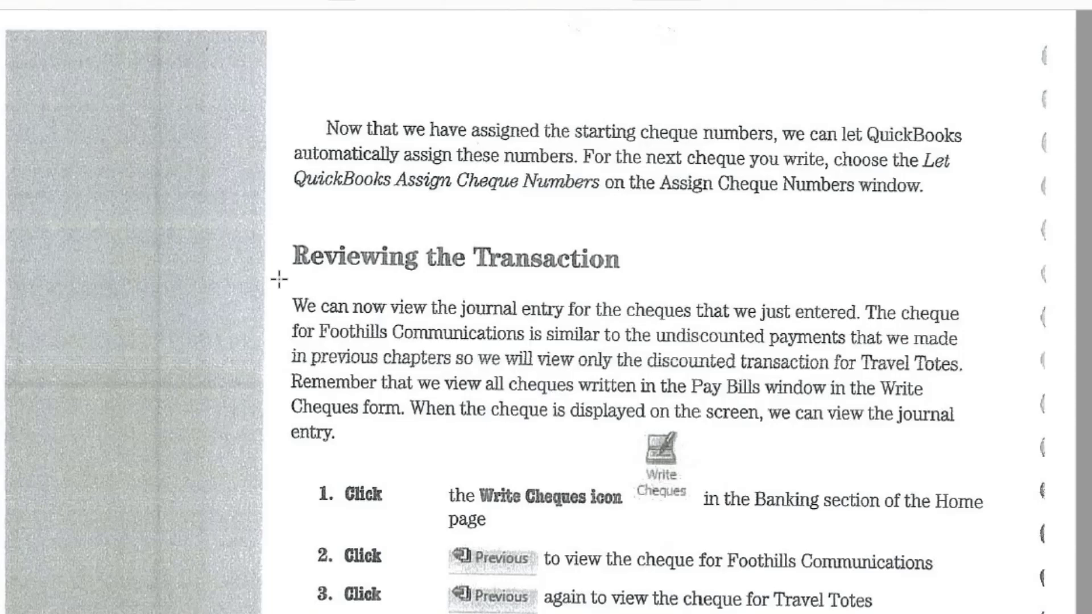
Compare the textbook's Purchase Order #30 pages and completed form in Figure 8-25 with the Pay Bills form in Figure 8-18
key(alt+Tab)
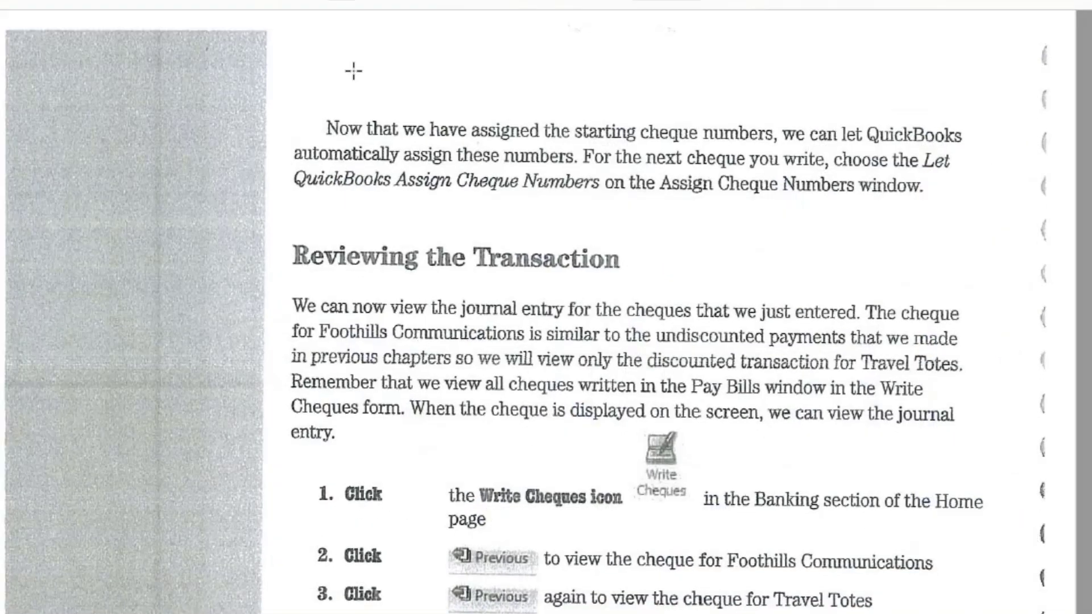
key(Right)
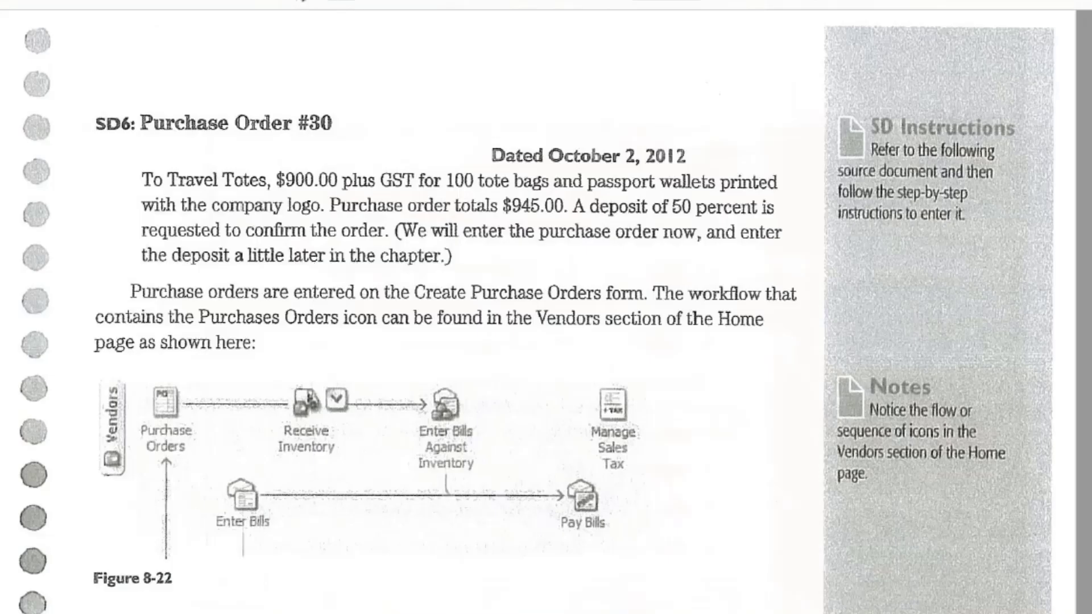
key(Right)
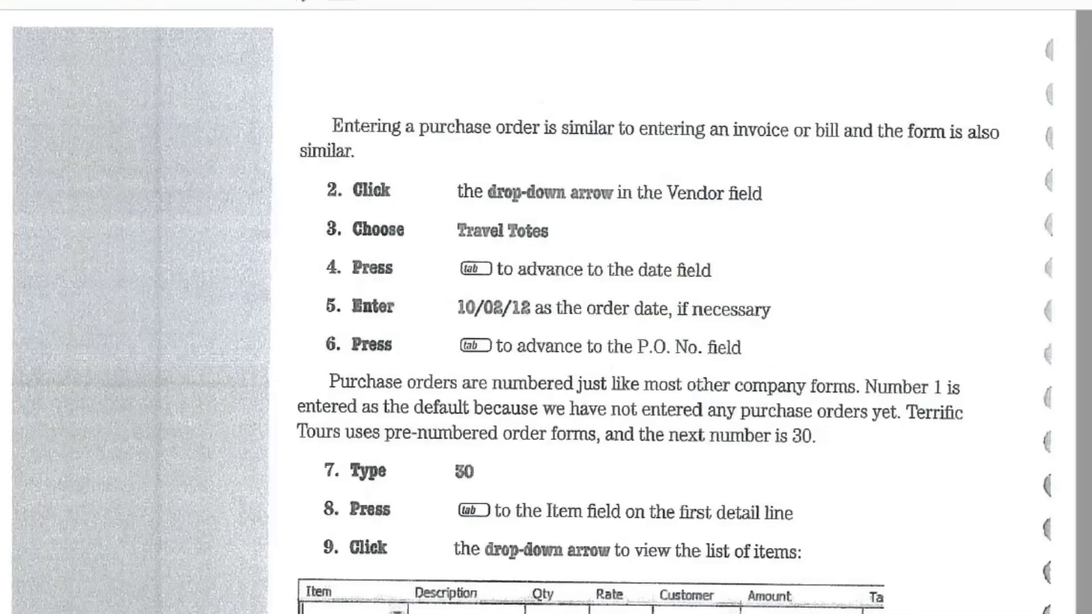
key(Right)
scroll(290, 161, down, 3)
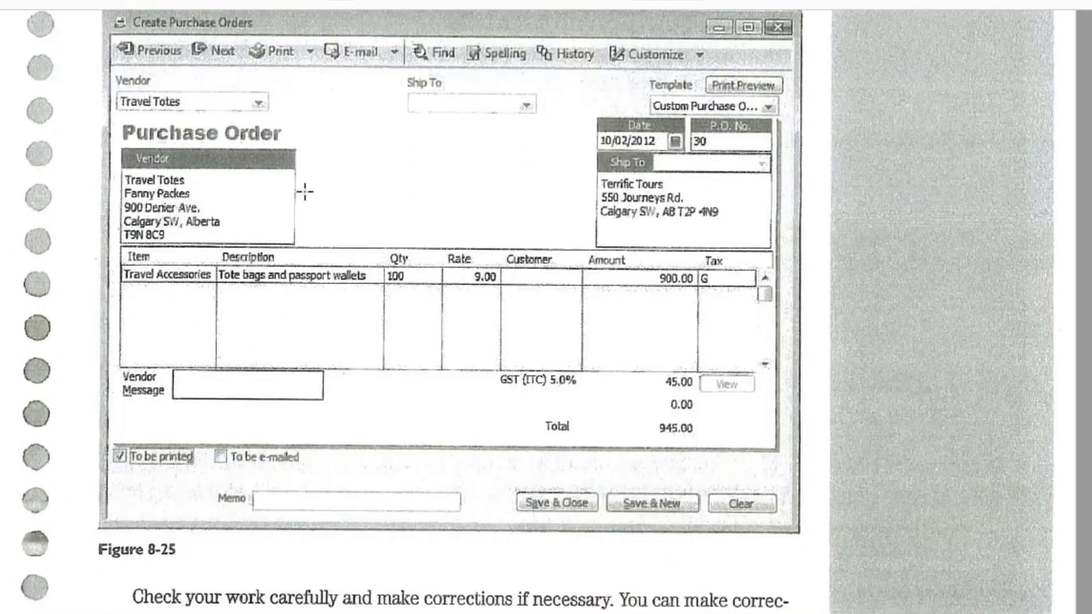
key(Left)
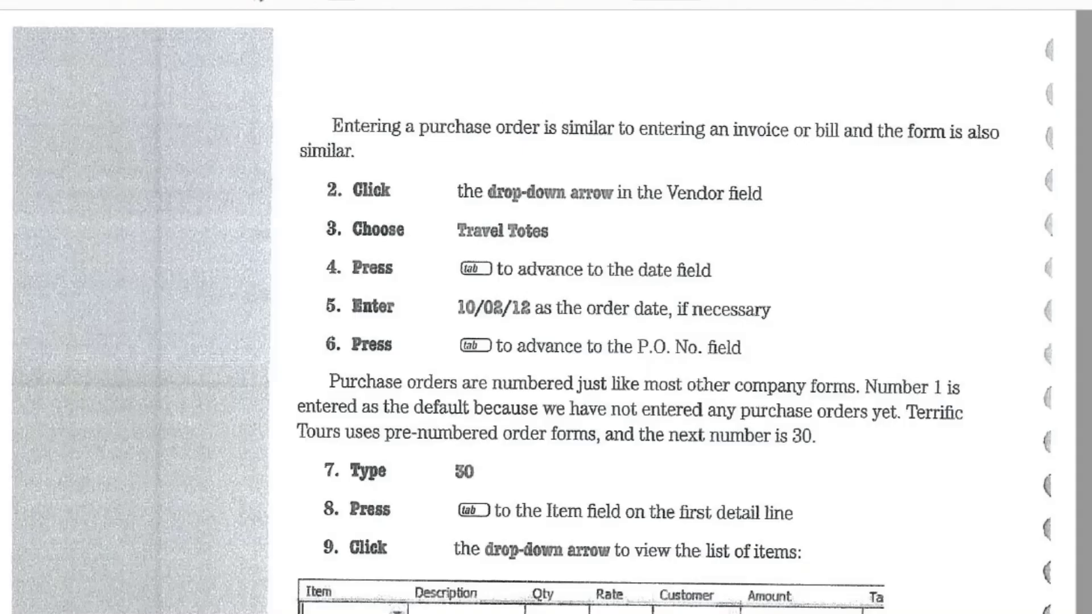
key(Left)
key(Left)
key(Left)
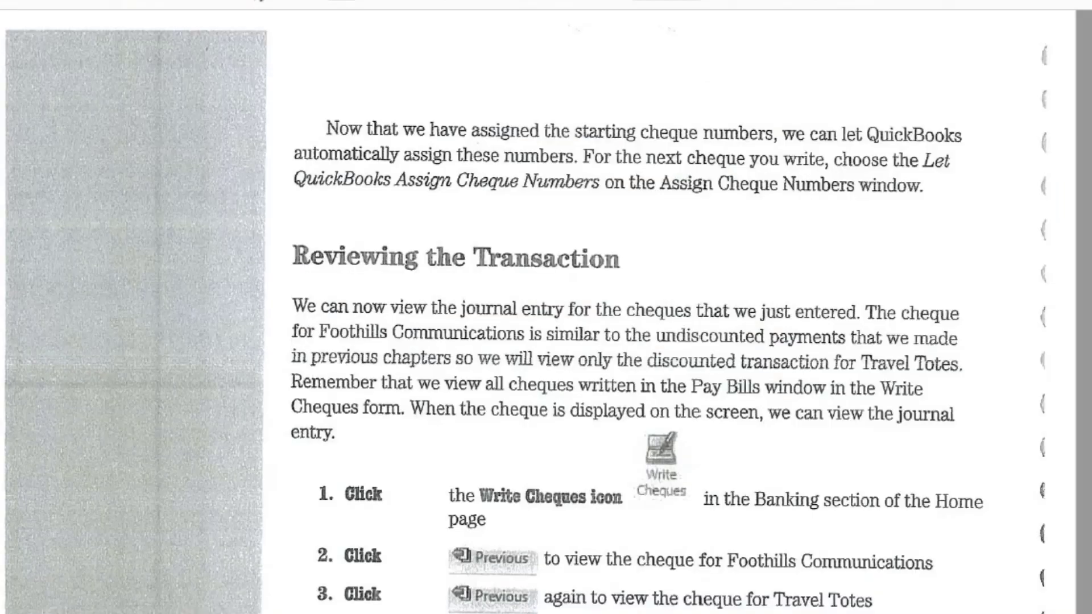
key(Left)
scroll(356, 339, up, 3)
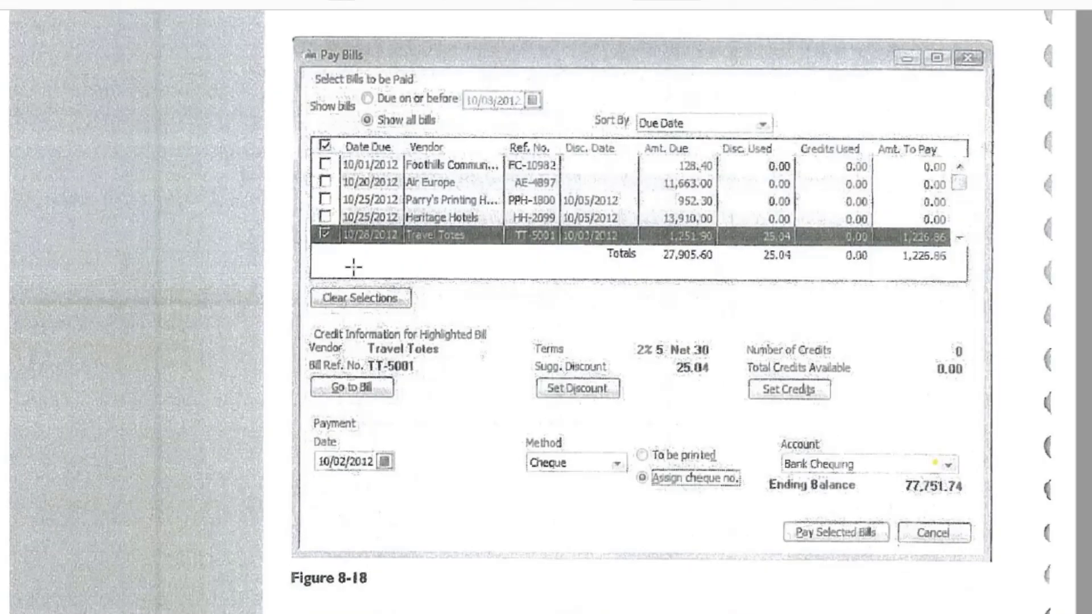
scroll(352, 276, down, 5)
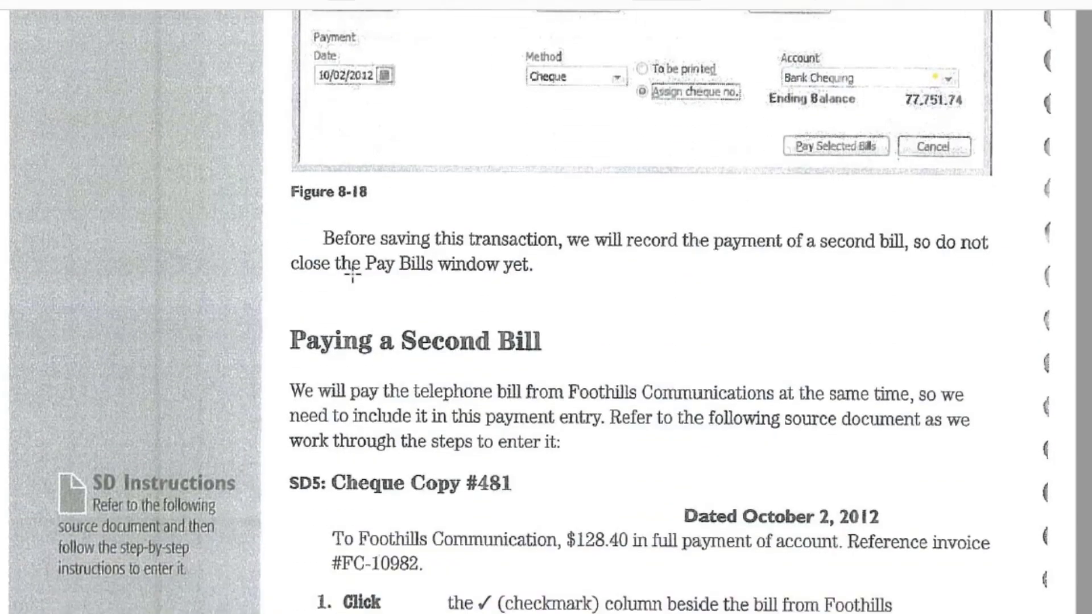
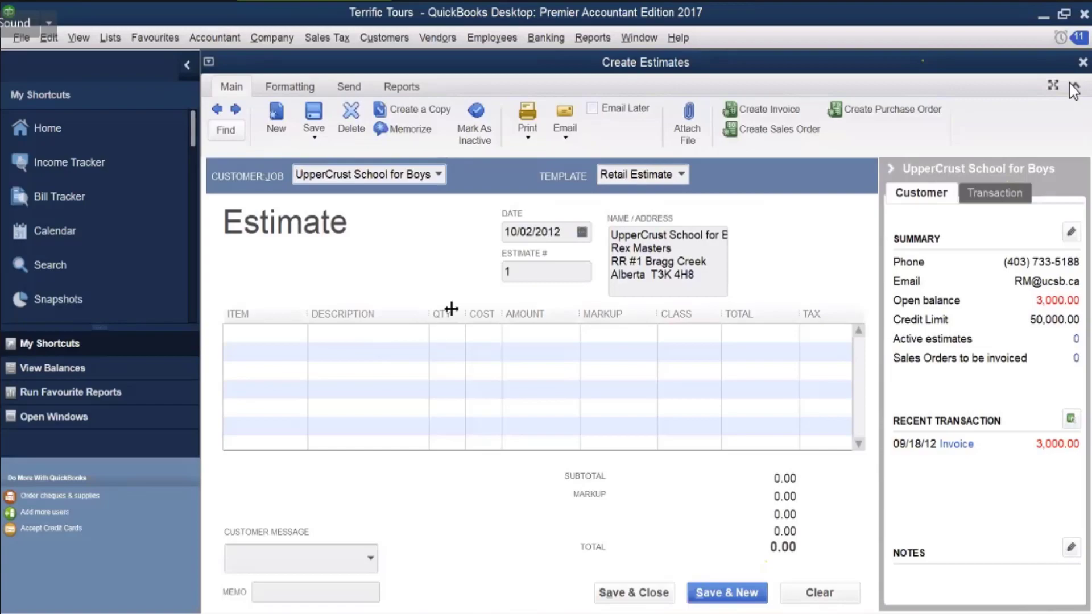
Add an Air Travel line to the UpperCrust School for Boys estimate with a total of 16,020
click(294, 336)
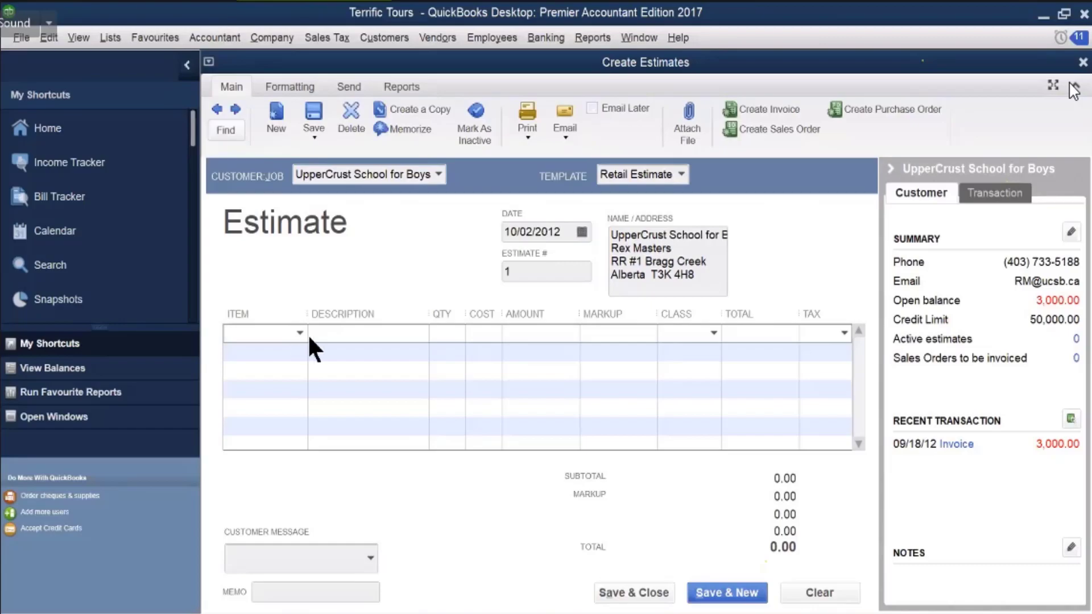
click(300, 332)
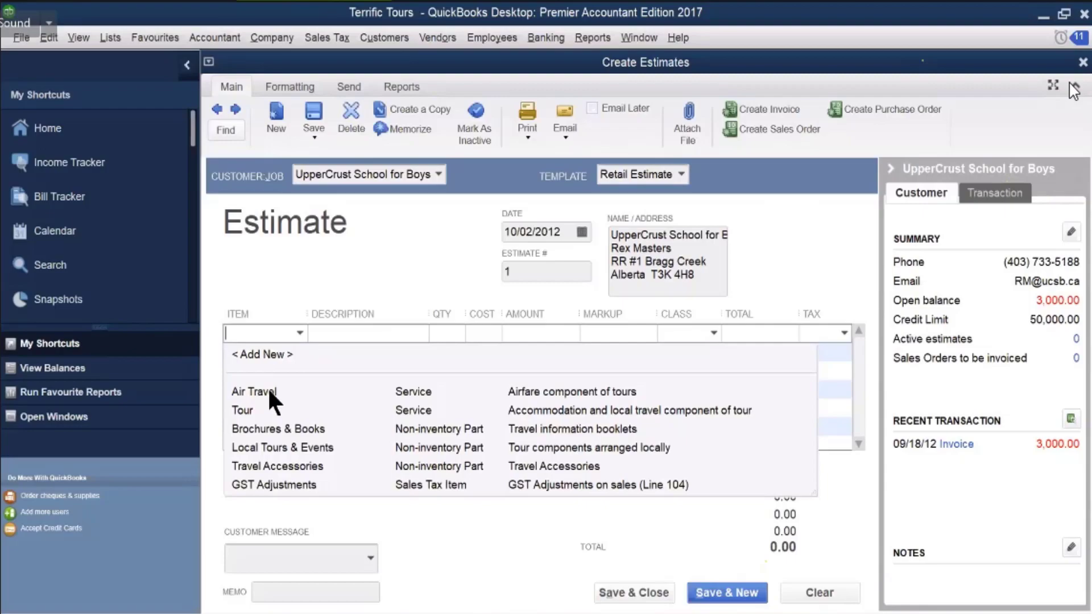
click(449, 389)
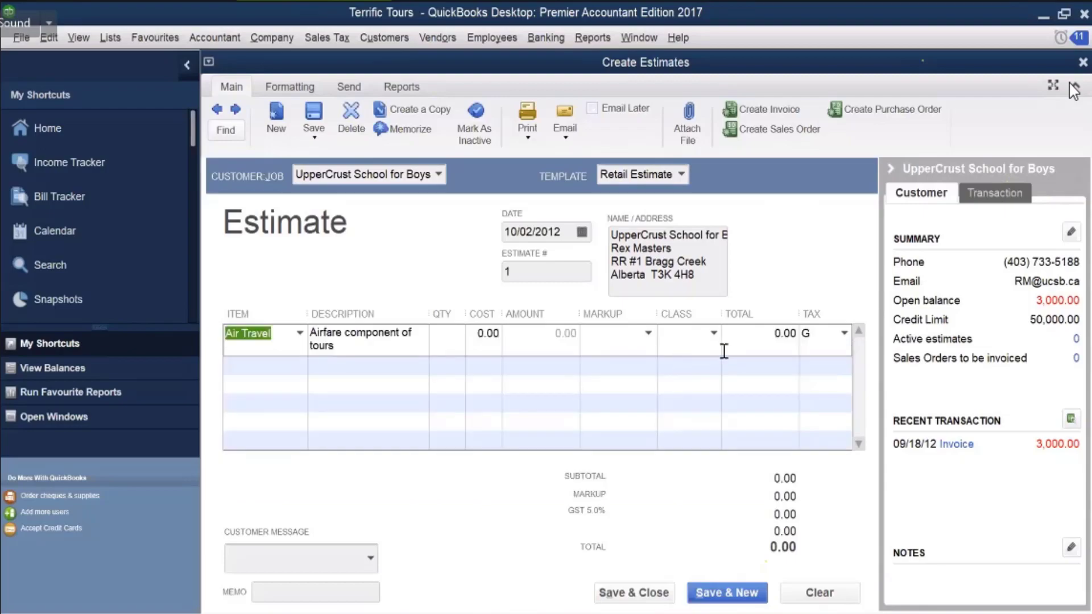
click(797, 335)
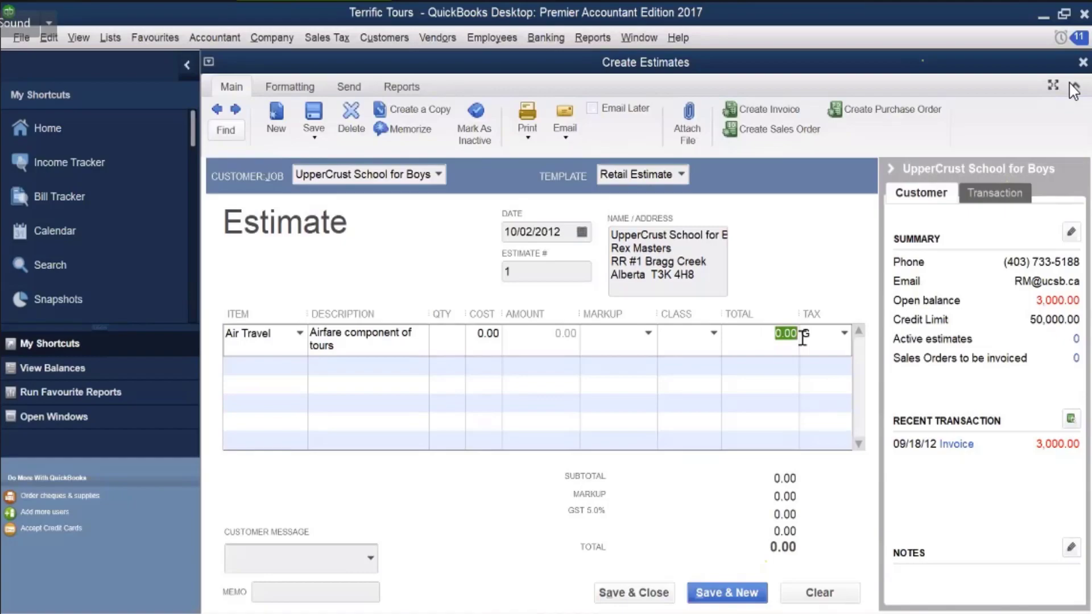
text(16020)
key(Tab)
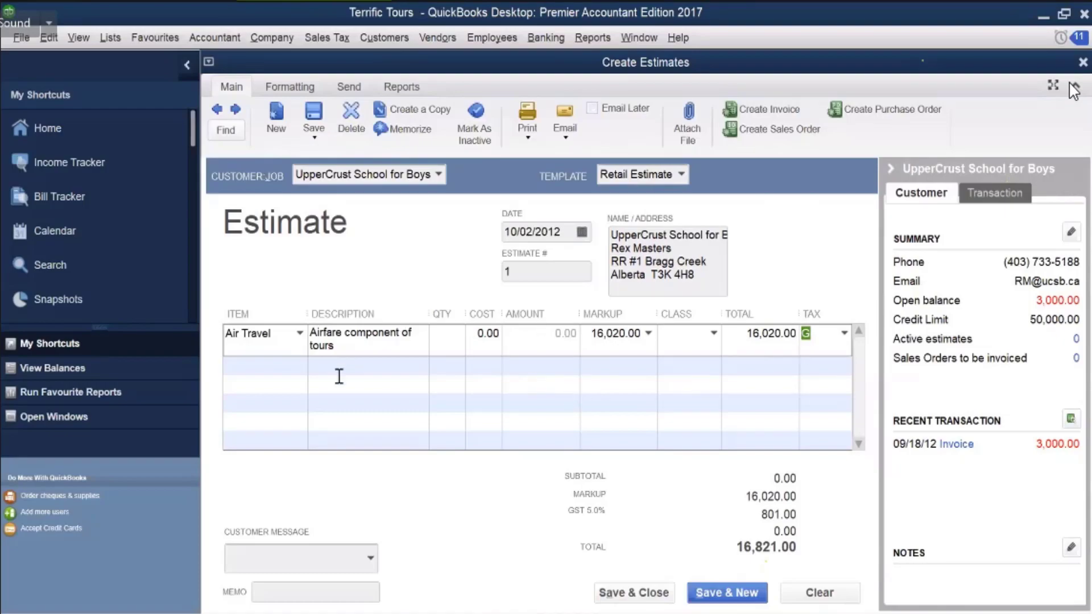
Add a Tour line below Air Travel on the estimate with a total of 28,800
click(301, 370)
click(298, 361)
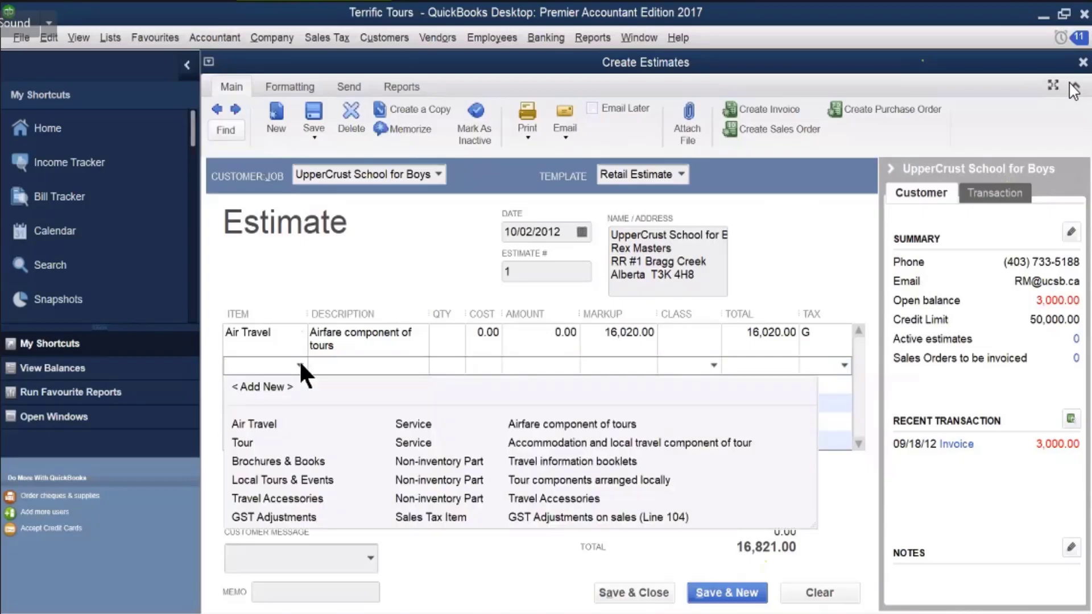
click(256, 442)
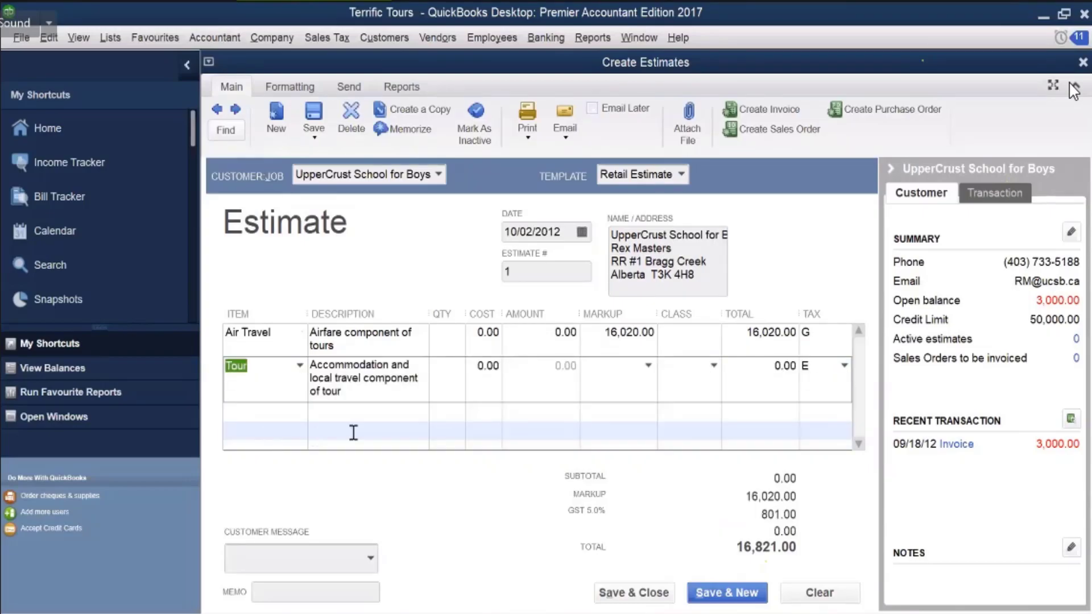
click(762, 368)
text(28,8)
text(00)
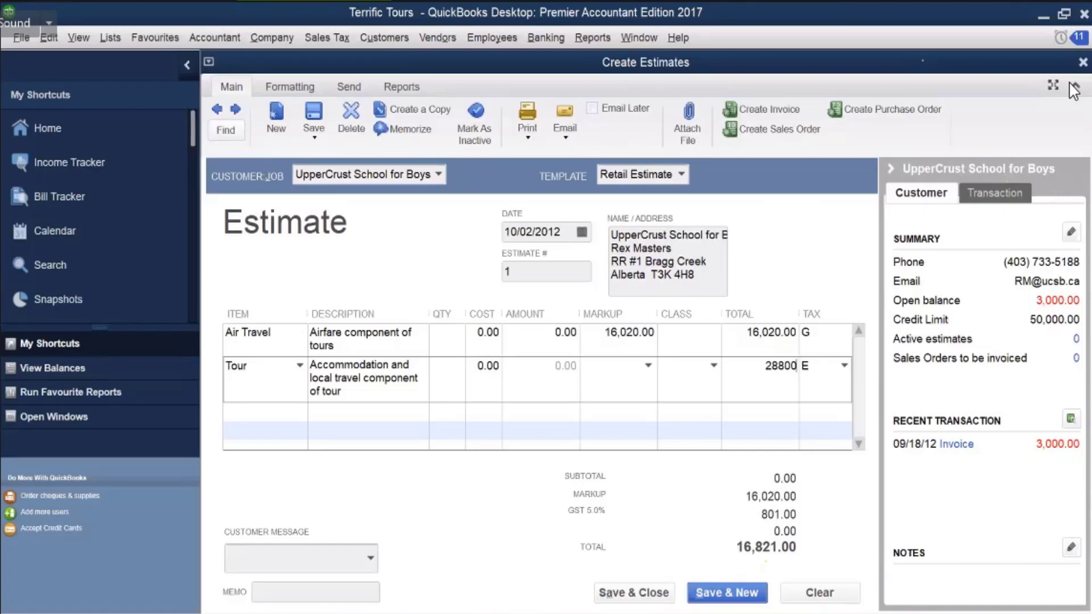
click(799, 369)
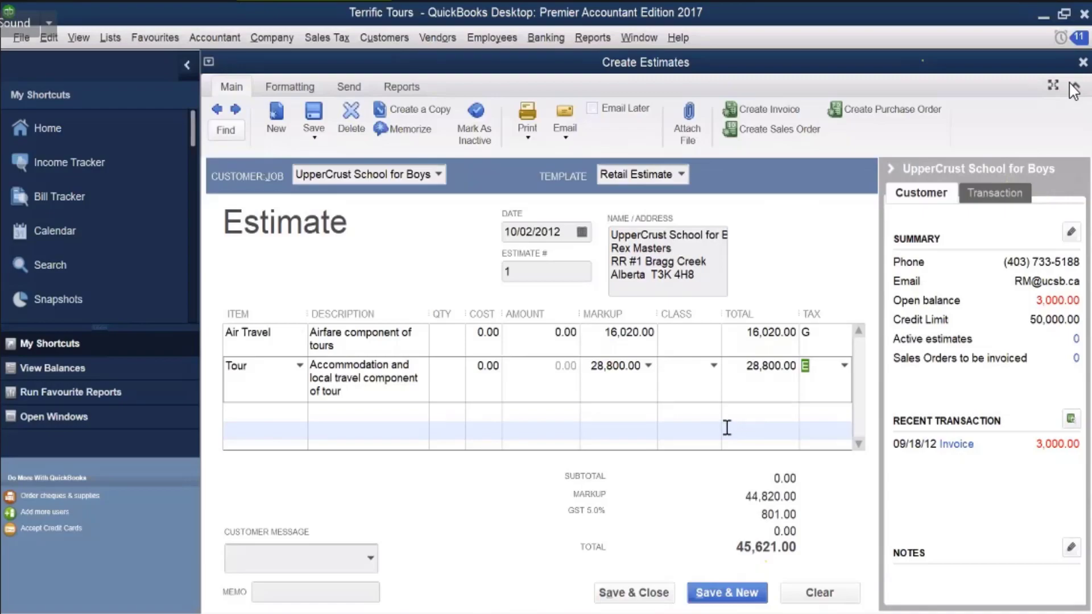
Set the estimate number to 21, then save and close the estimate, keeping the changed sales tax code for the customer's next transactions
click(500, 274)
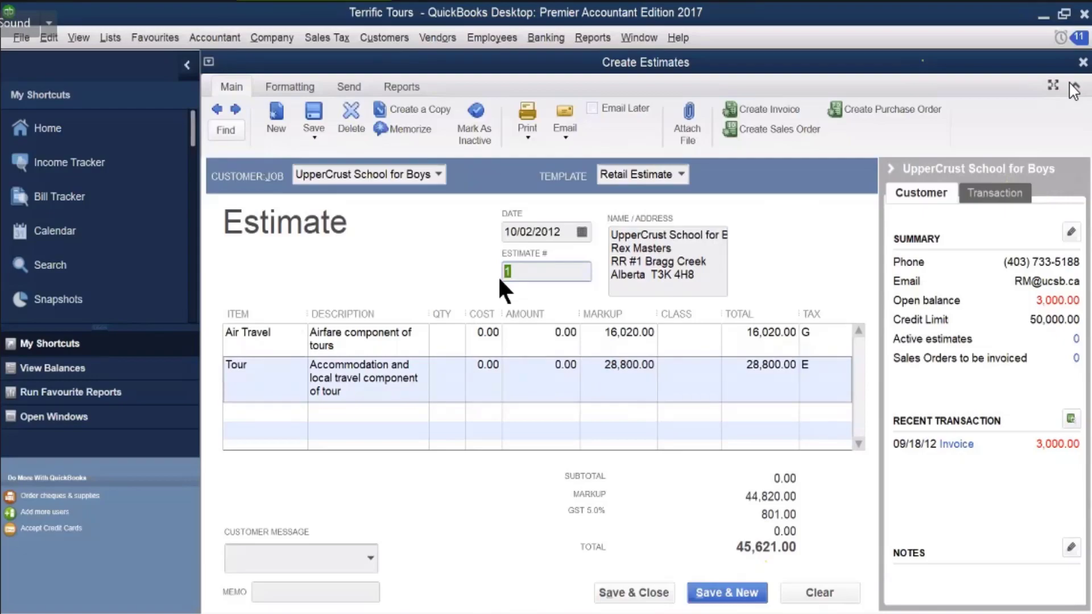
text(21)
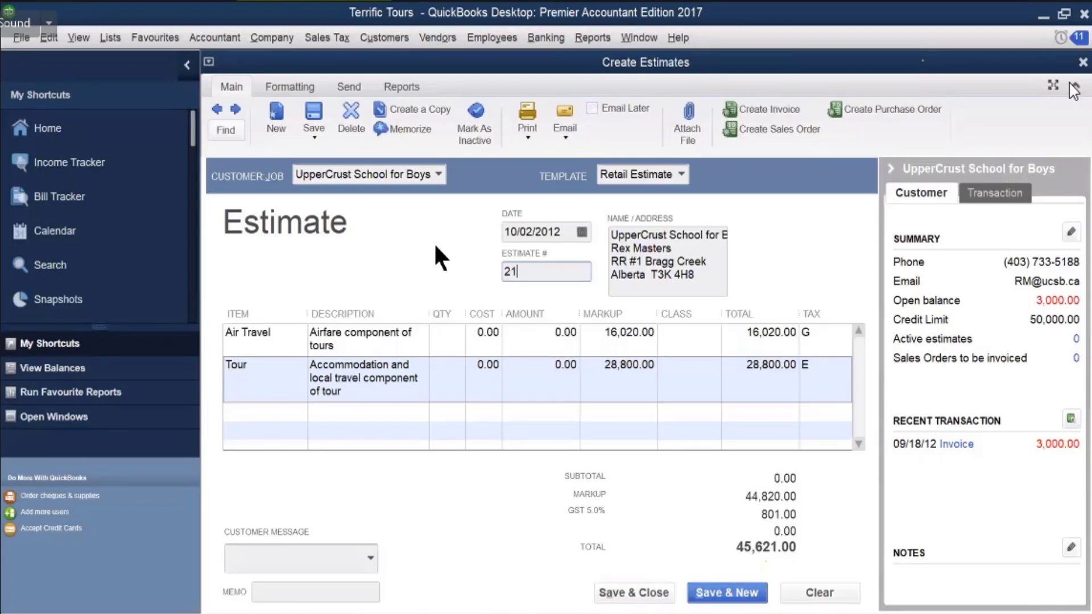
click(610, 594)
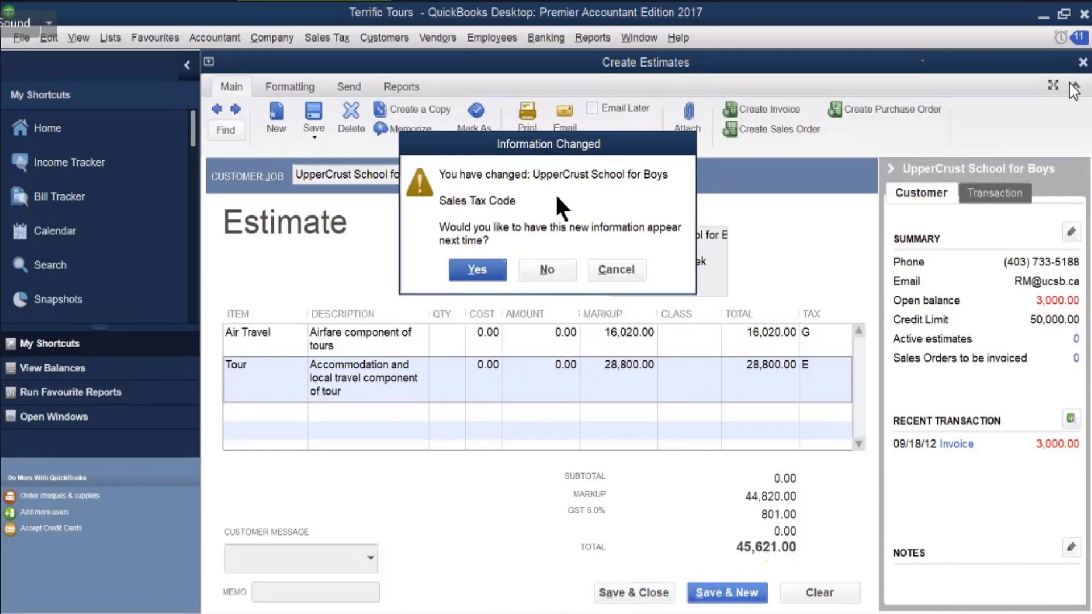
click(481, 270)
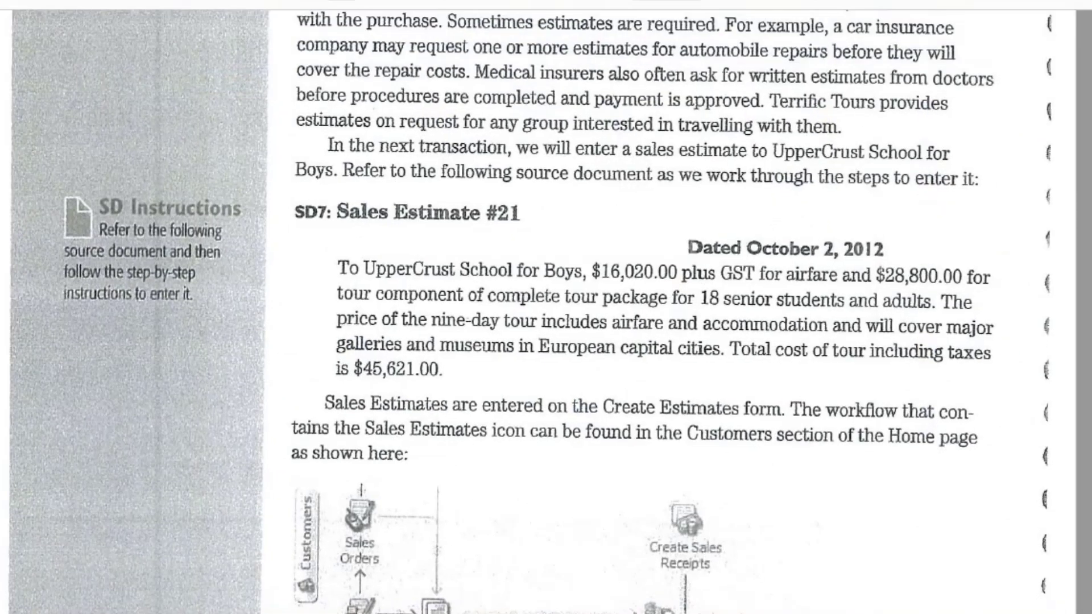
Read the textbook's Sales Estimate #21 source document and the Customers workflow instructions below it
scroll(524, 440, down, 2)
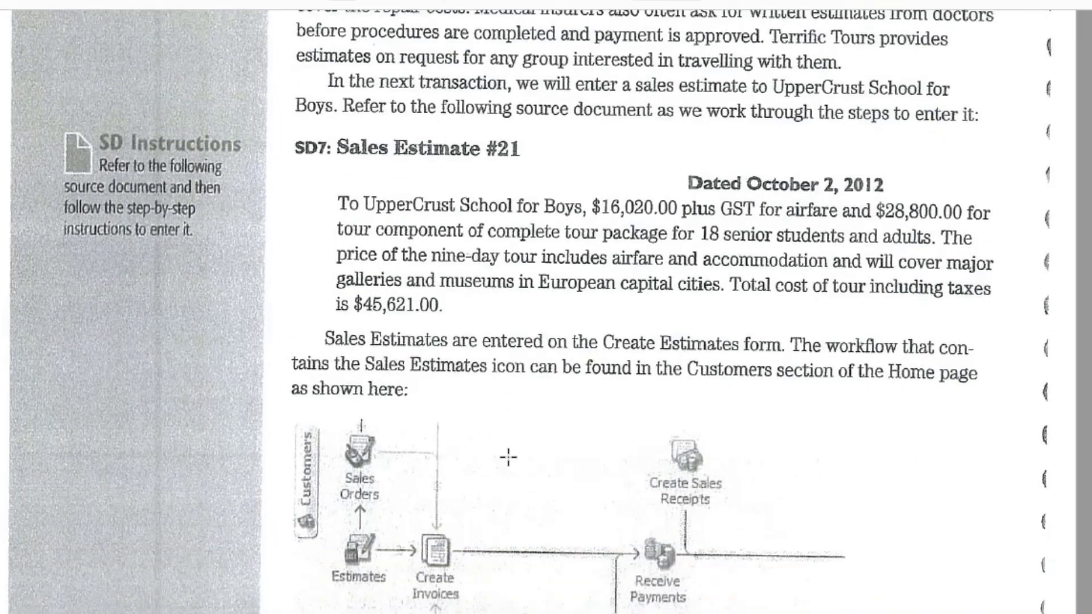
Read the textbook instructions for Sales Estimate #21, including how to customize the columns of the Create Estimates form
scroll(521, 507, down, 4)
scroll(534, 516, down, 5)
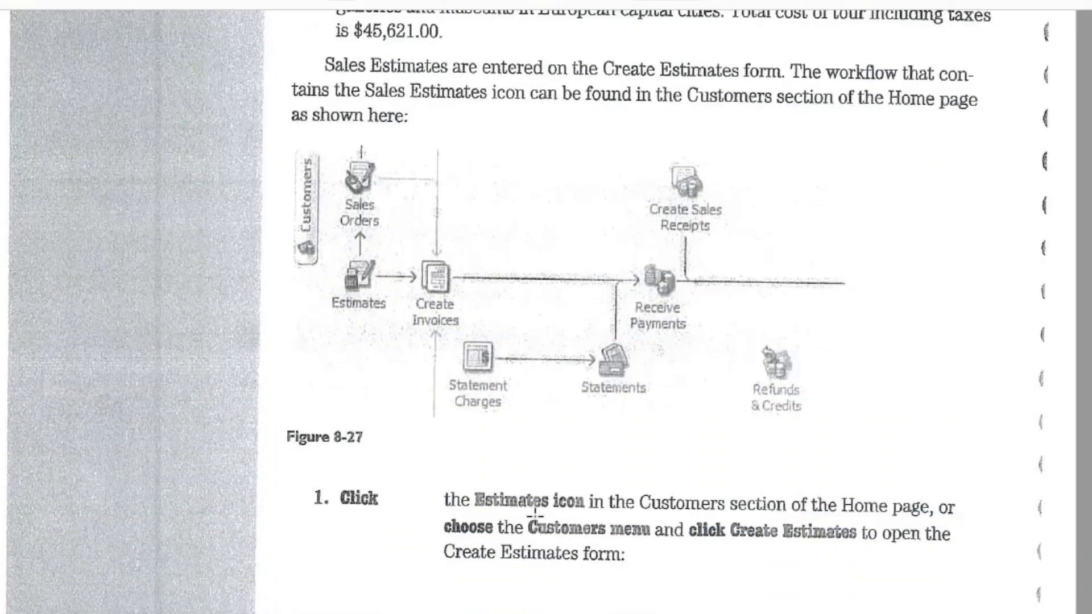
scroll(534, 516, down, 10)
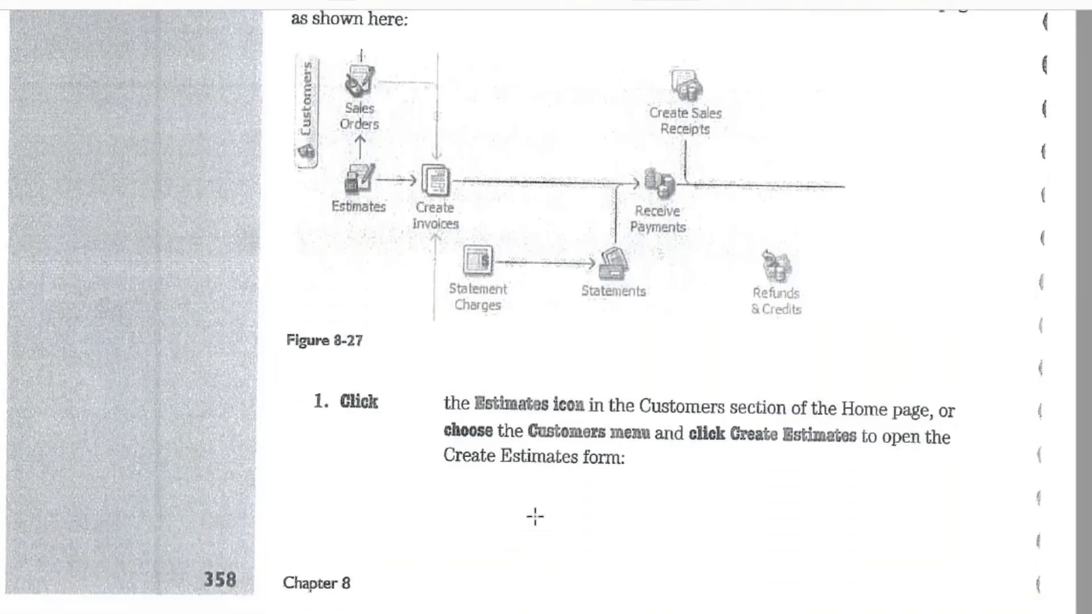
scroll(535, 517, down, 5)
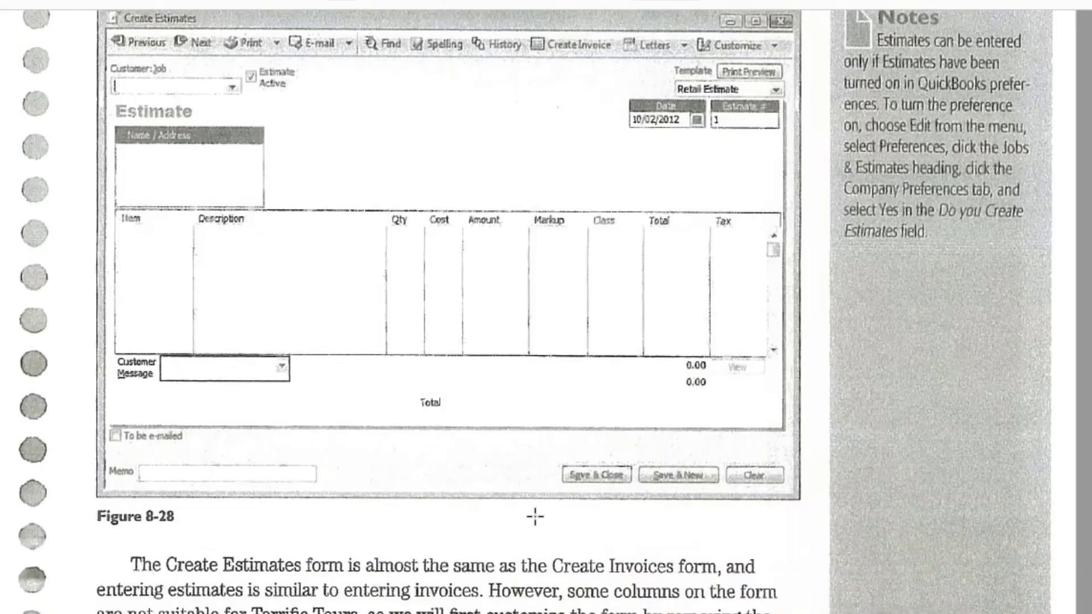
scroll(535, 516, down, 8)
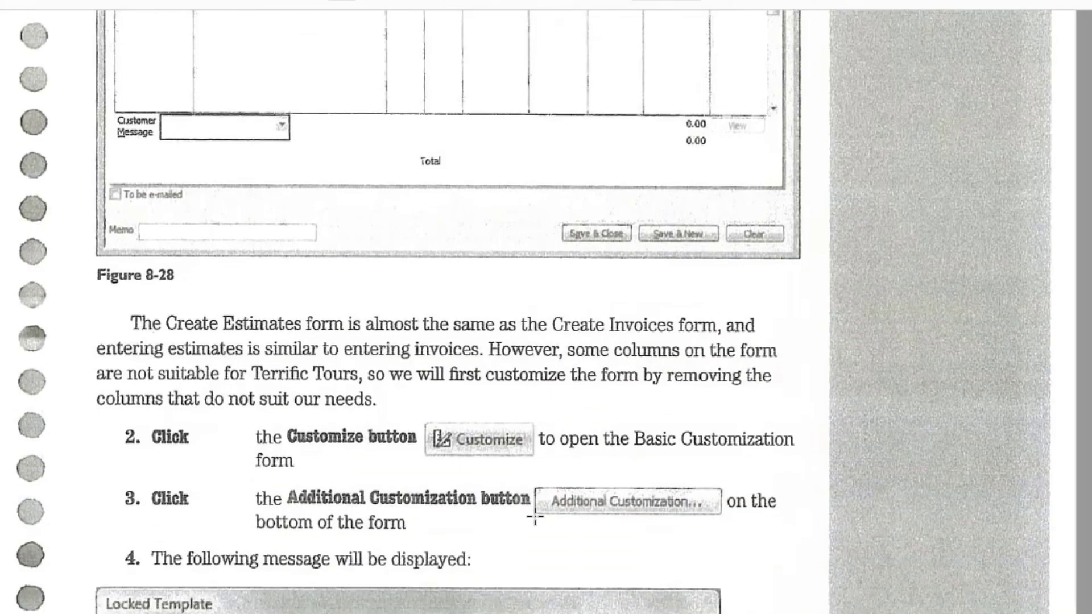
scroll(535, 517, down, 10)
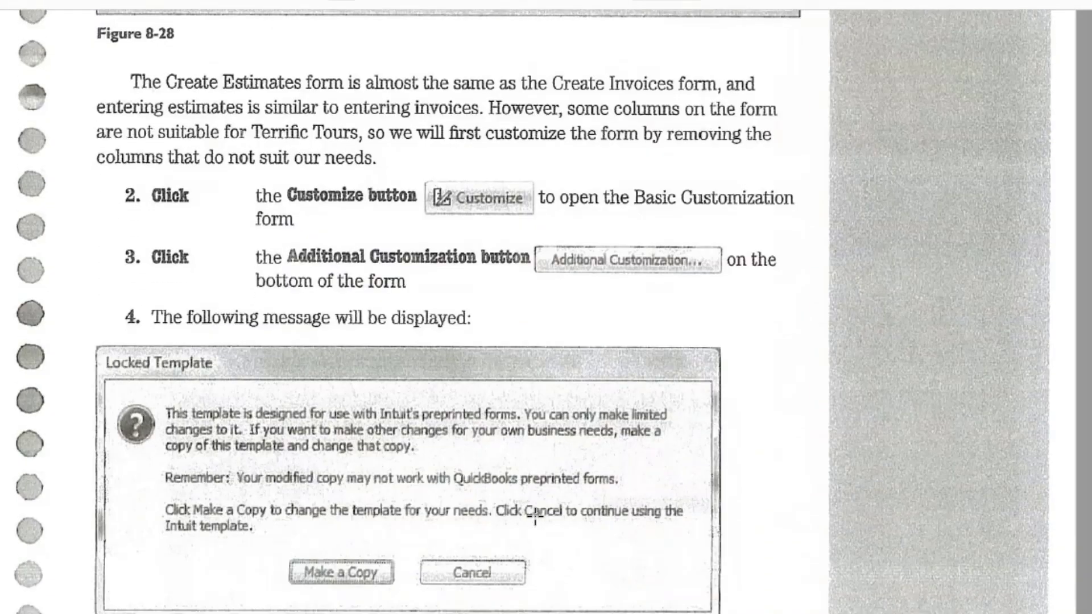
scroll(535, 517, down, 6)
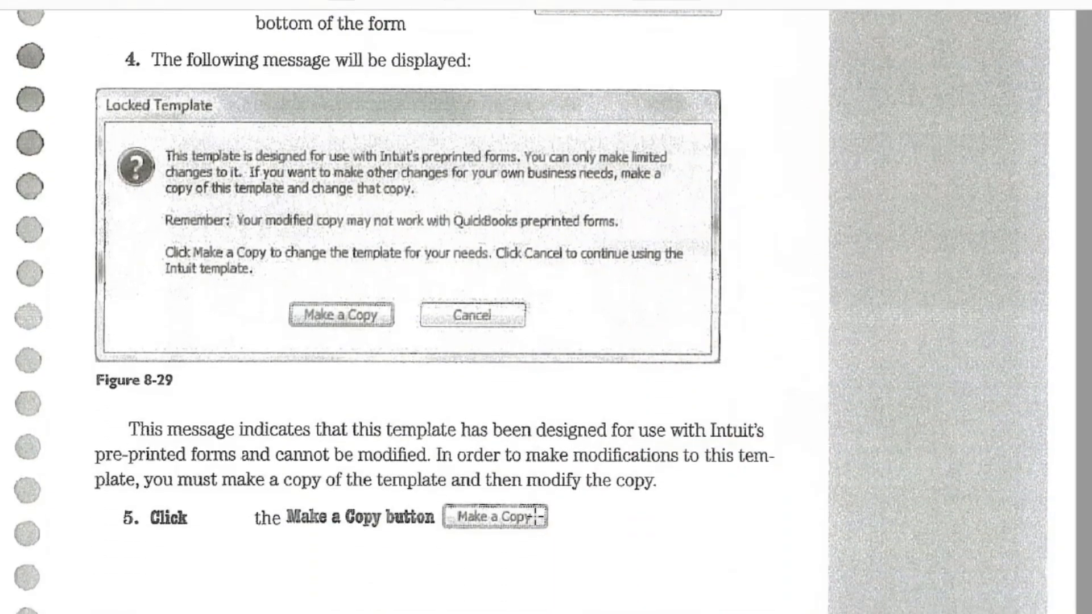
scroll(535, 517, down, 20)
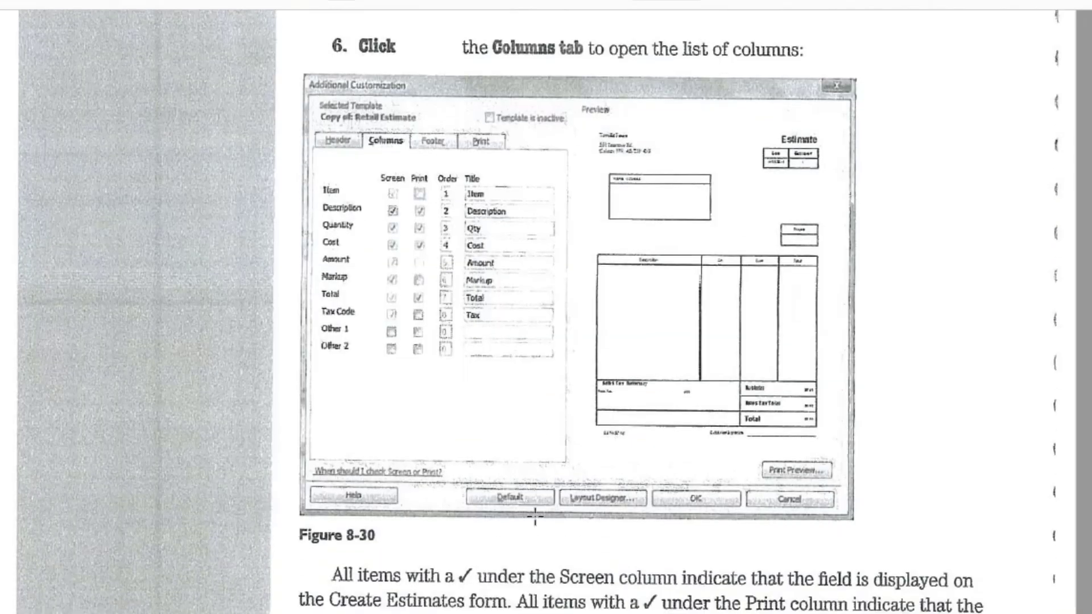
scroll(535, 516, down, 10)
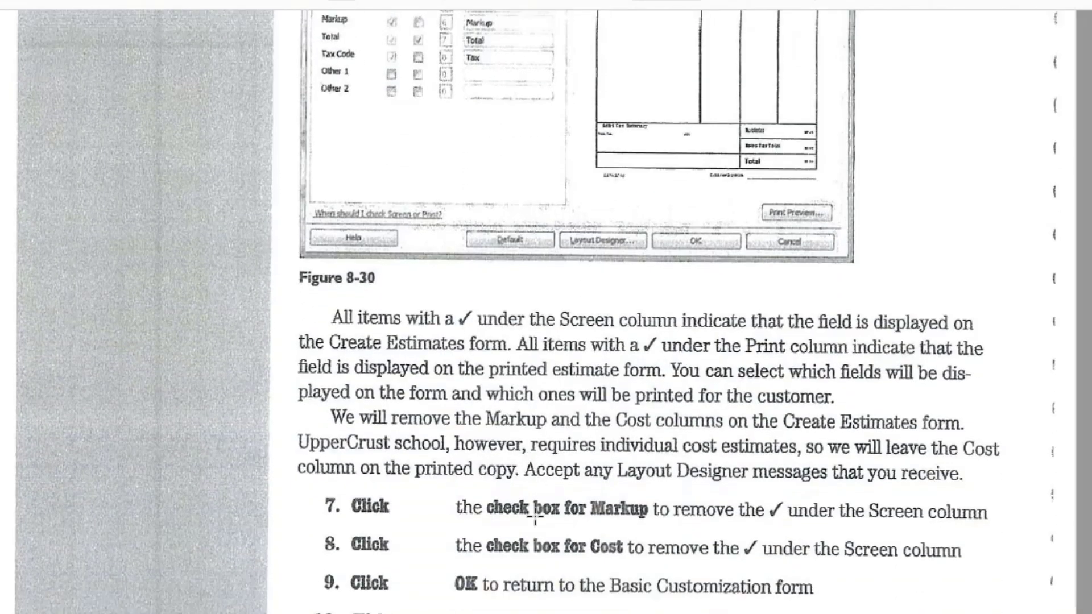
scroll(535, 516, down, 8)
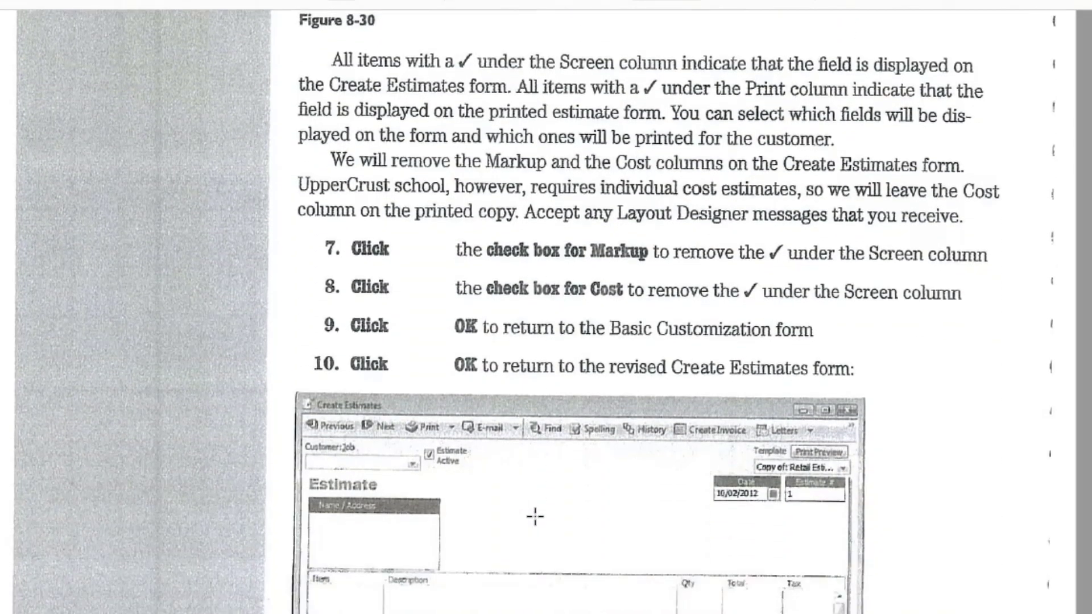
scroll(534, 517, down, 20)
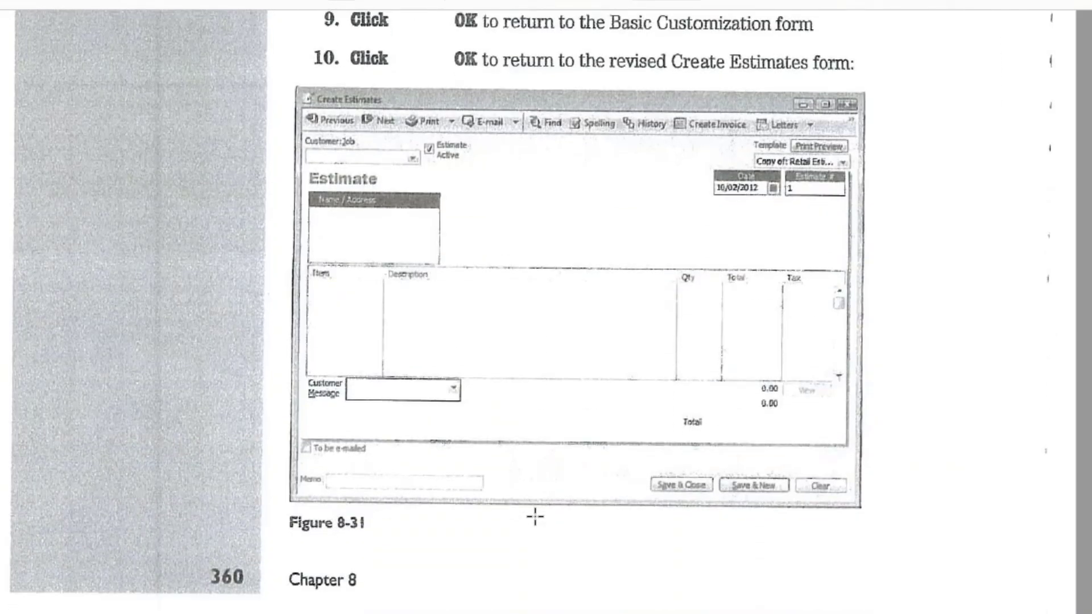
Read the textbook steps for entering, correcting and reviewing the UpperCrust School for Boys estimate, up to the Entering Sales Orders section
scroll(534, 516, down, 9)
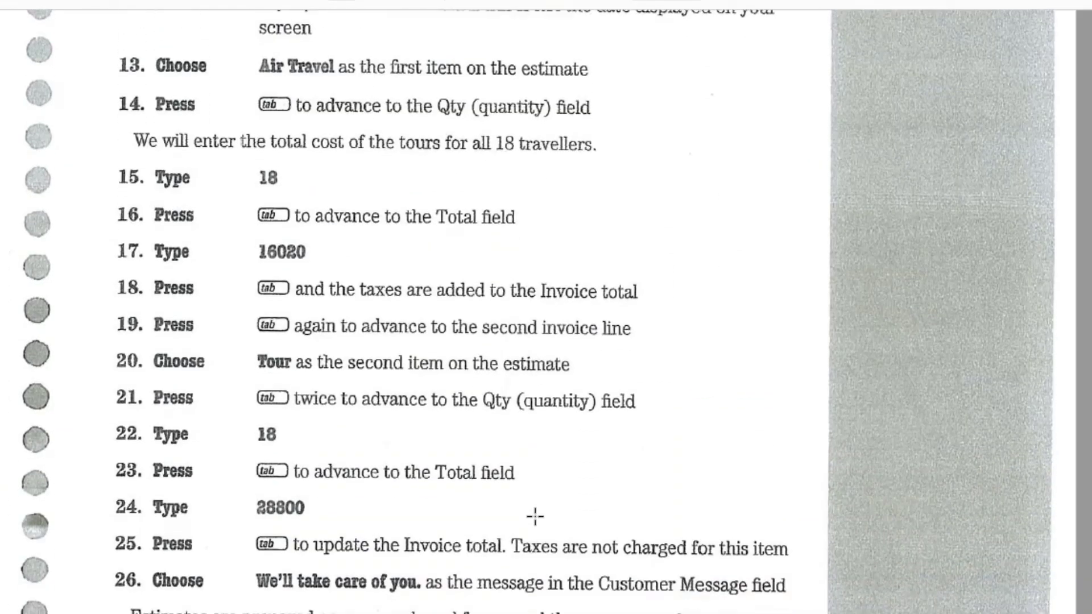
scroll(531, 517, down, 7)
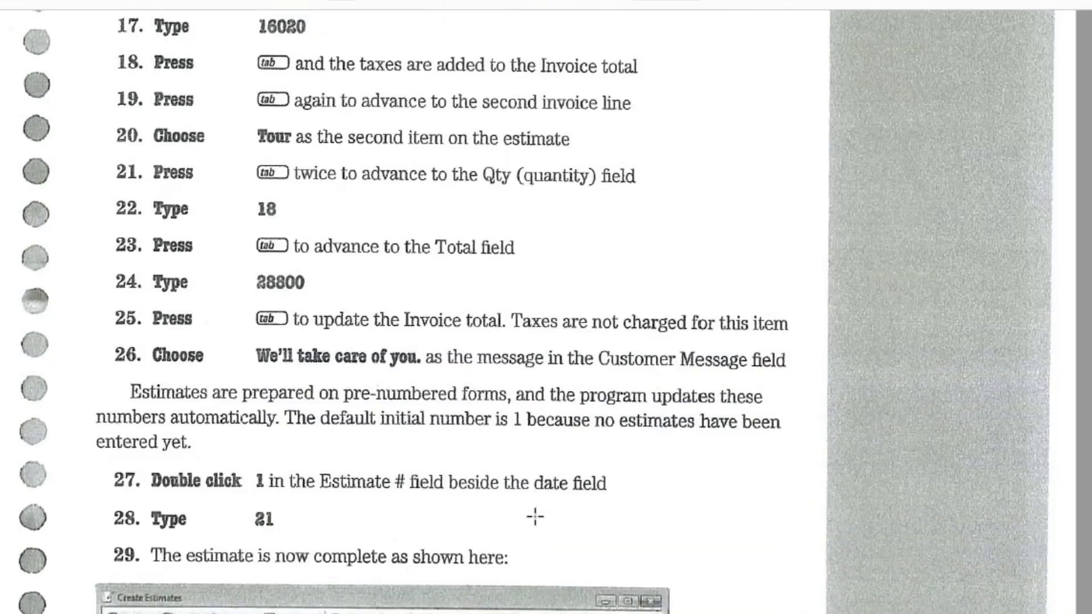
scroll(535, 518, down, 7)
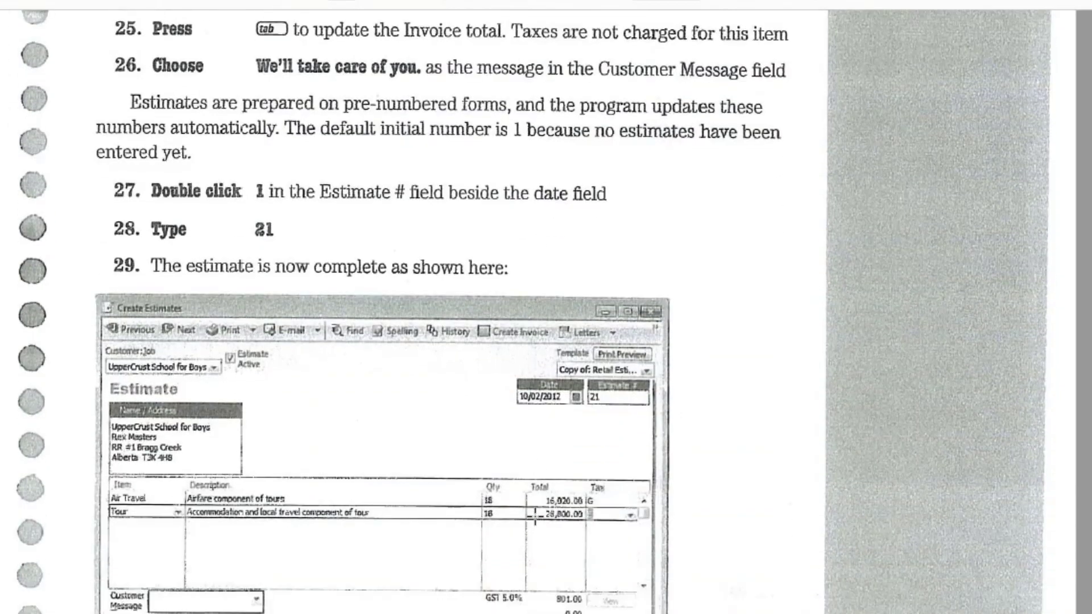
scroll(535, 518, down, 2)
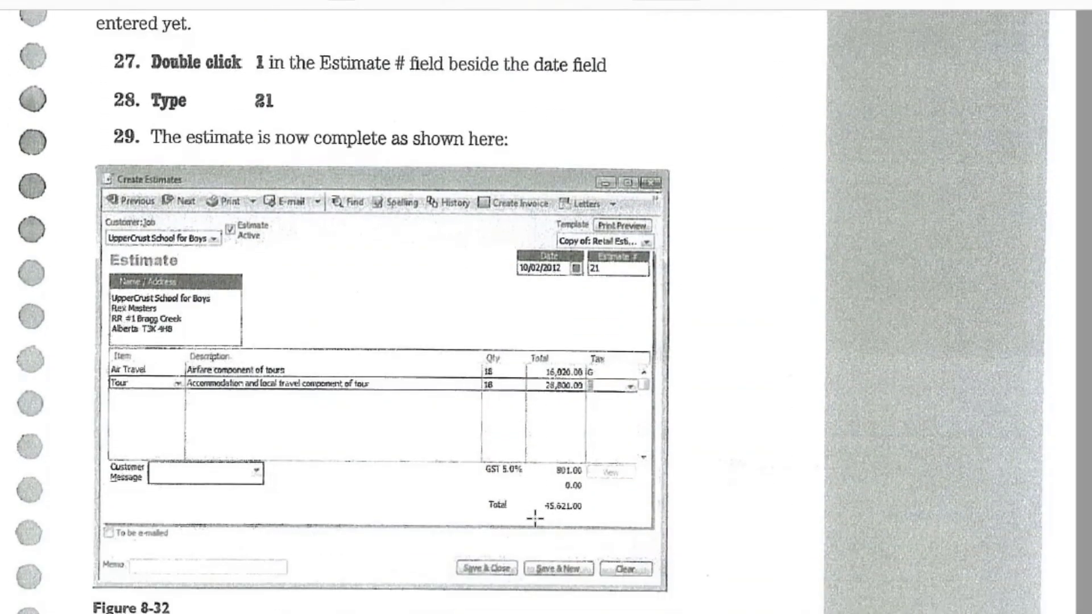
scroll(534, 518, down, 10)
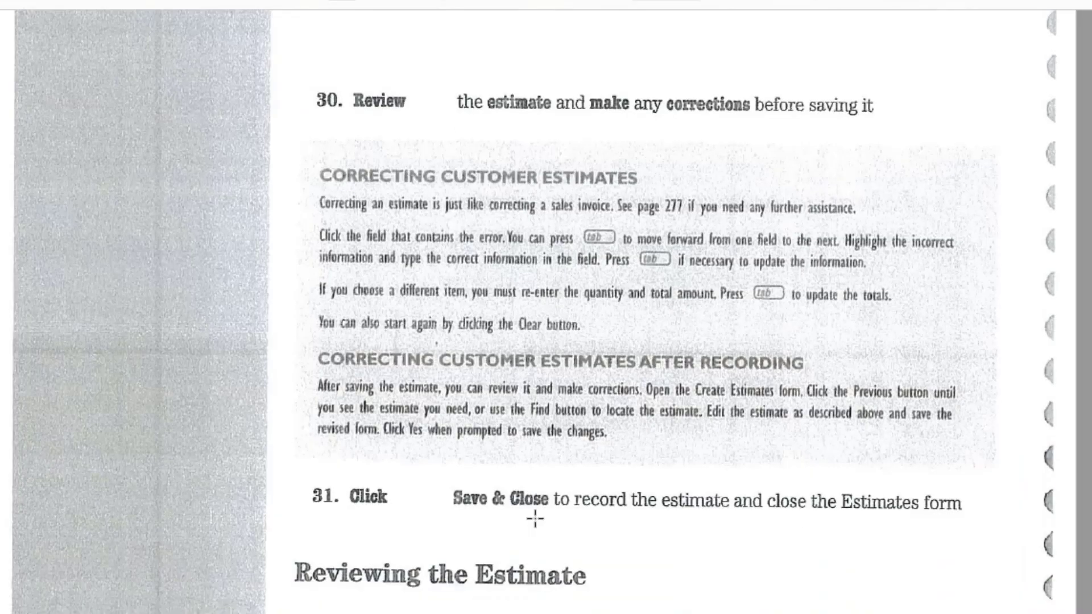
scroll(535, 517, down, 7)
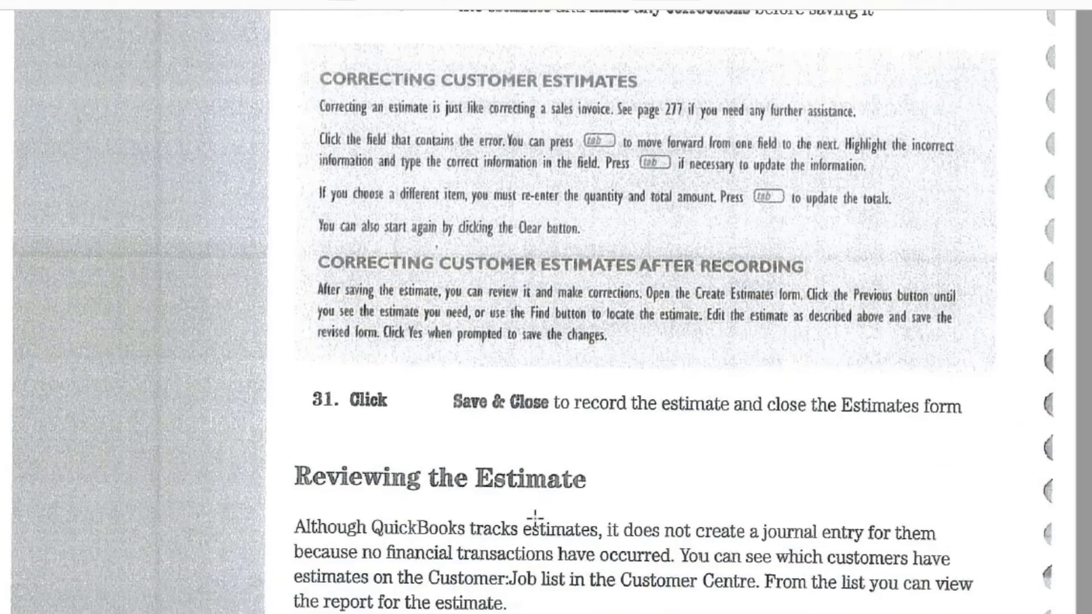
scroll(534, 517, down, 3)
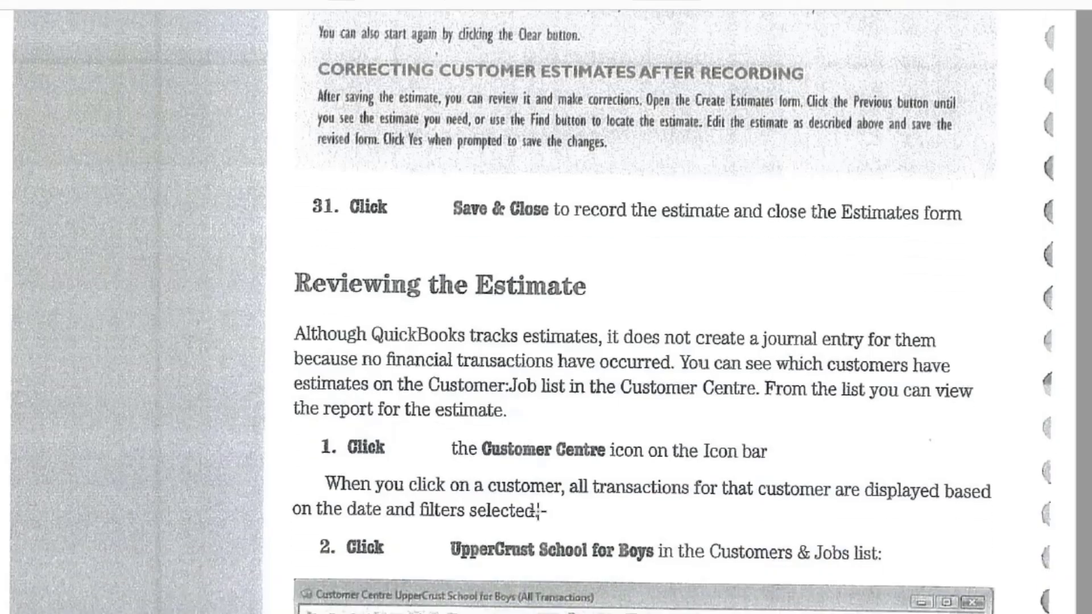
scroll(537, 512, down, 10)
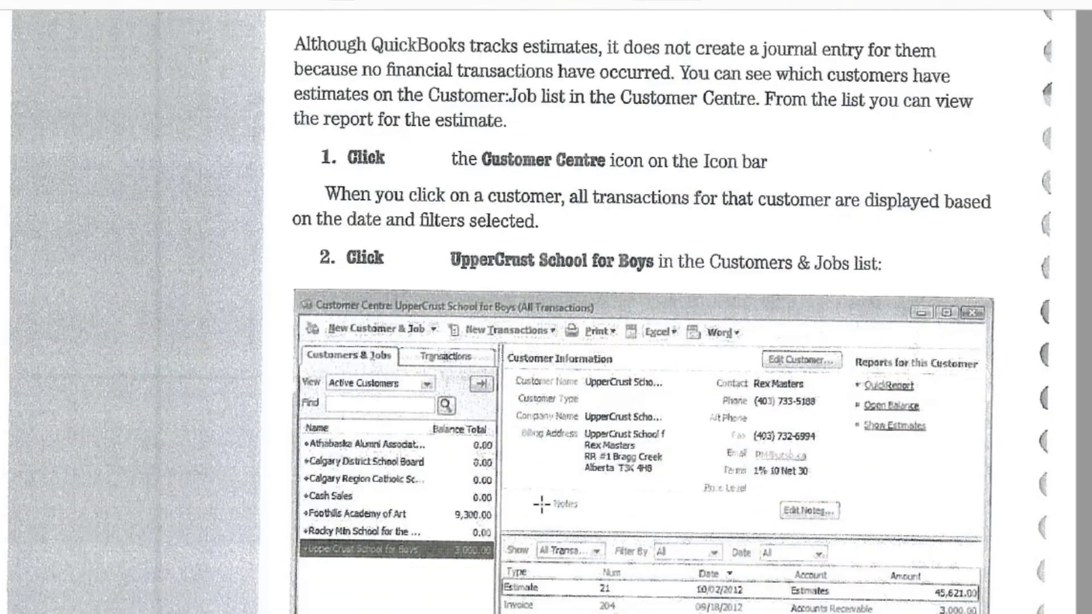
scroll(542, 504, down, 20)
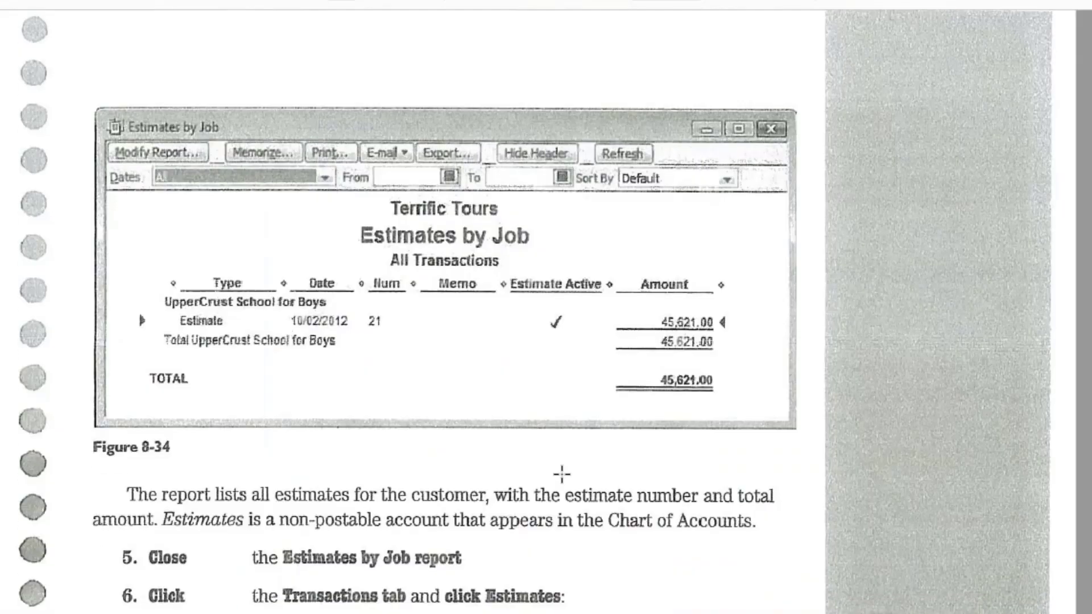
scroll(562, 474, down, 10)
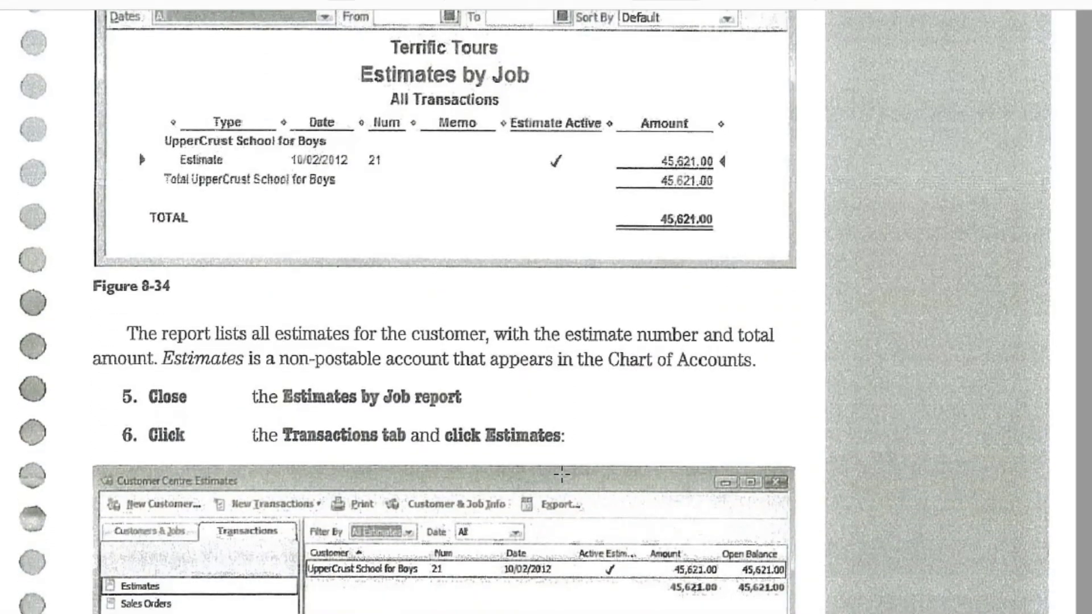
scroll(562, 474, down, 10)
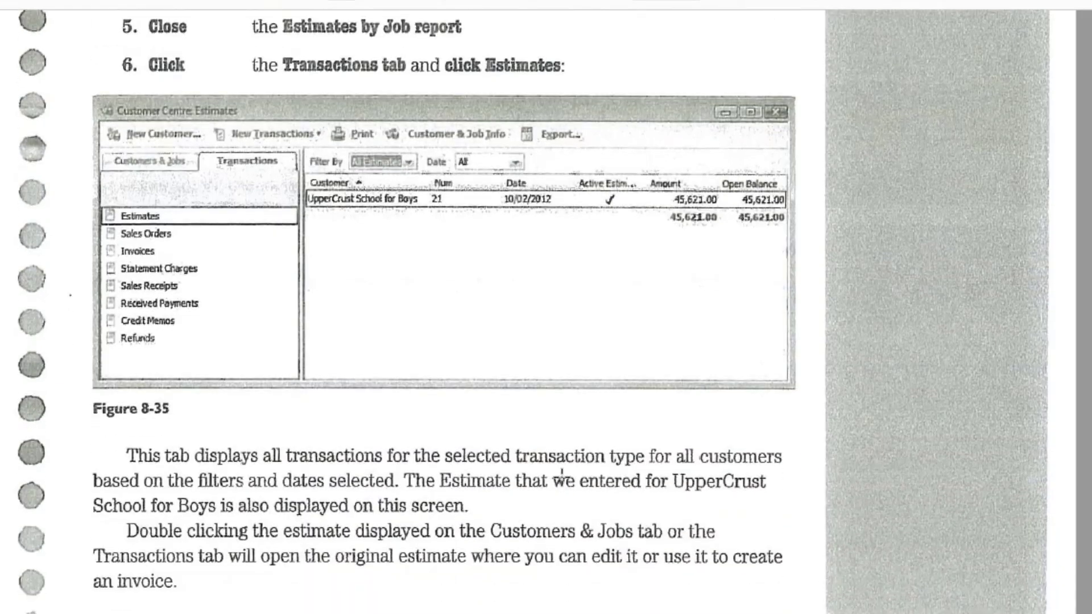
scroll(562, 476, down, 8)
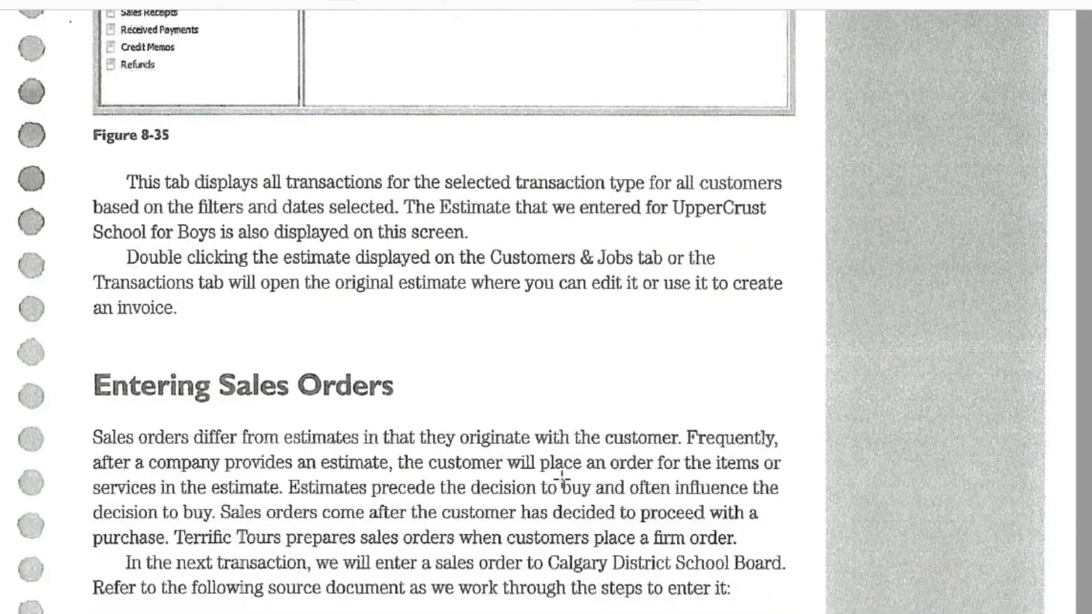
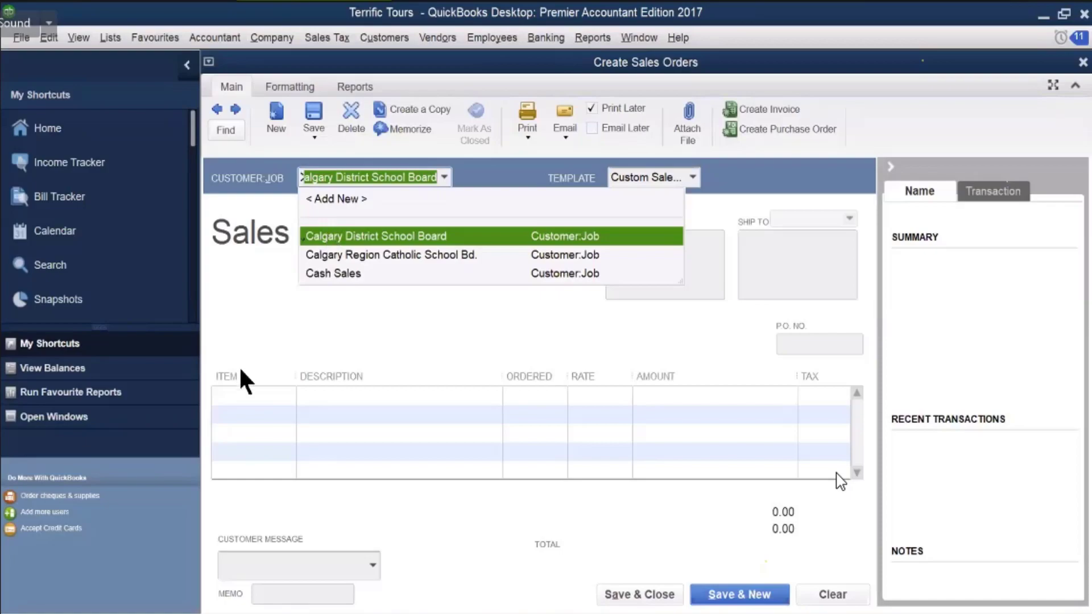
Set Calgary District School Board as the sales order's customer and add an Air Travel line with an amount of 16280
click(264, 405)
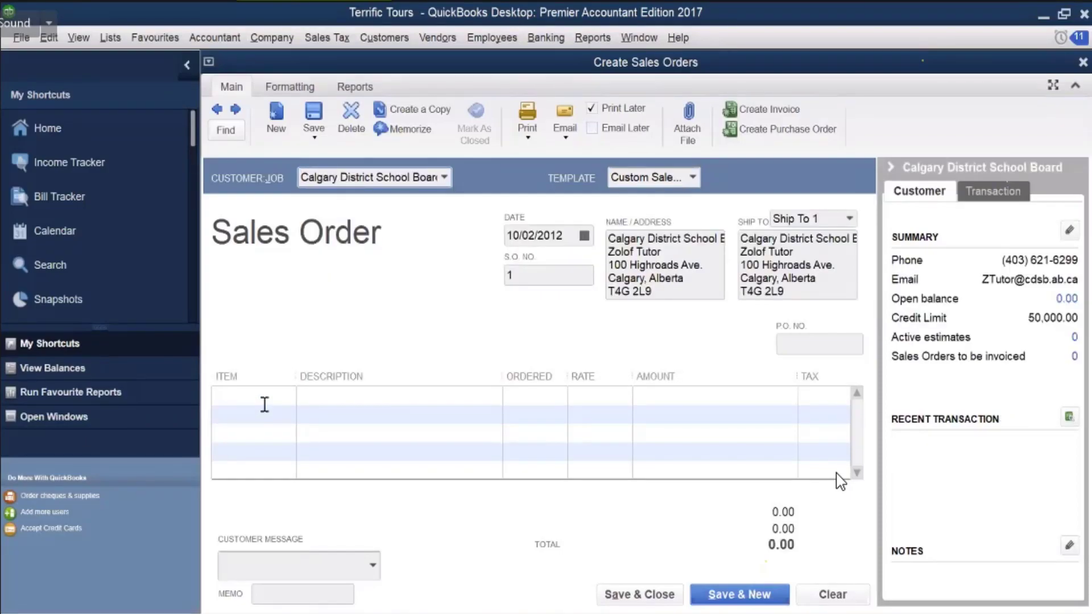
click(266, 398)
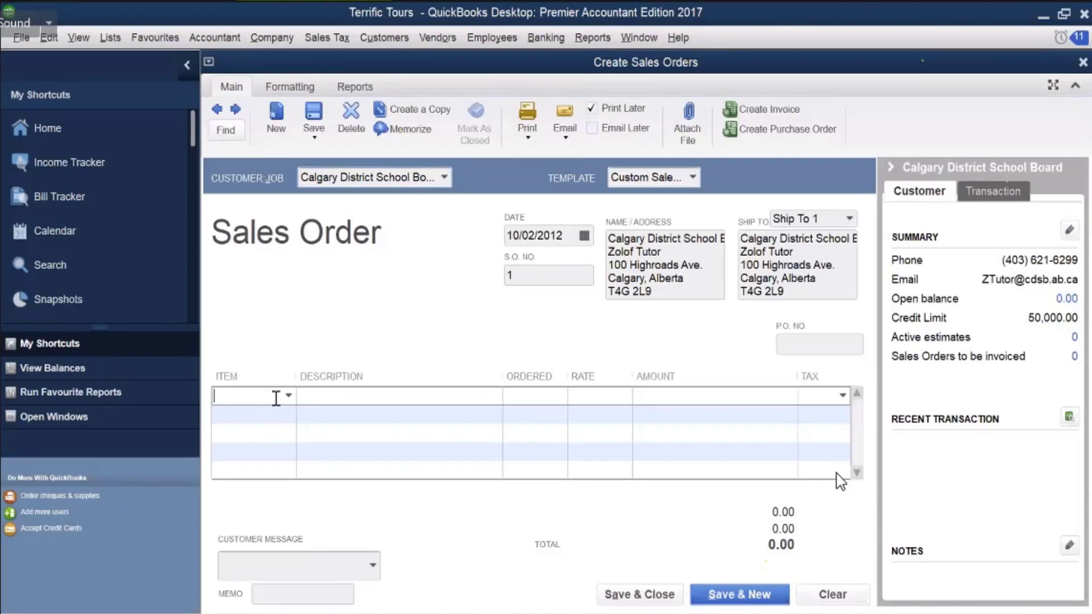
click(287, 392)
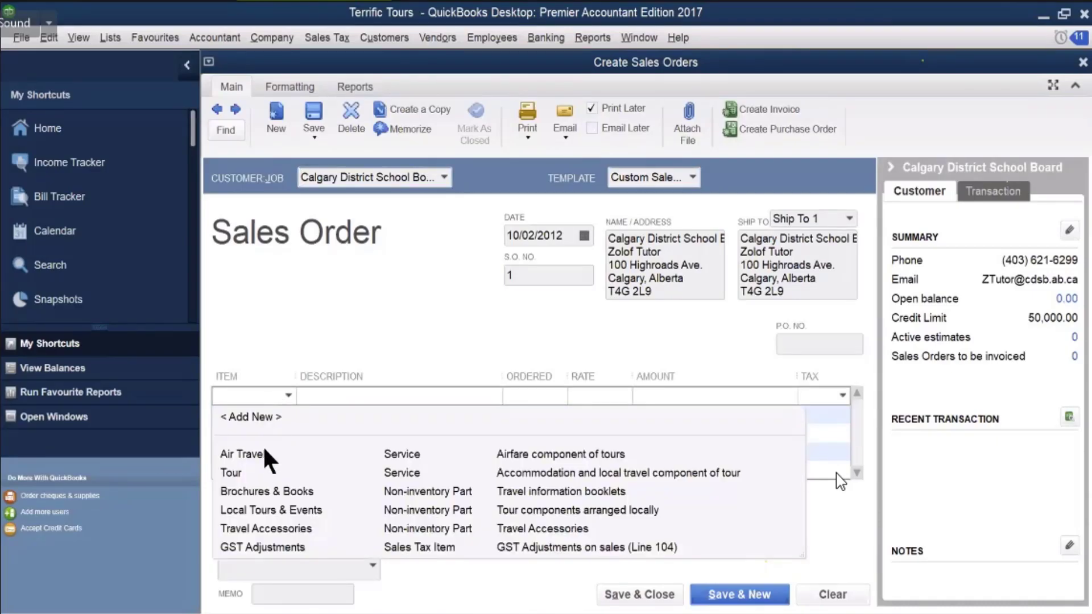
click(263, 453)
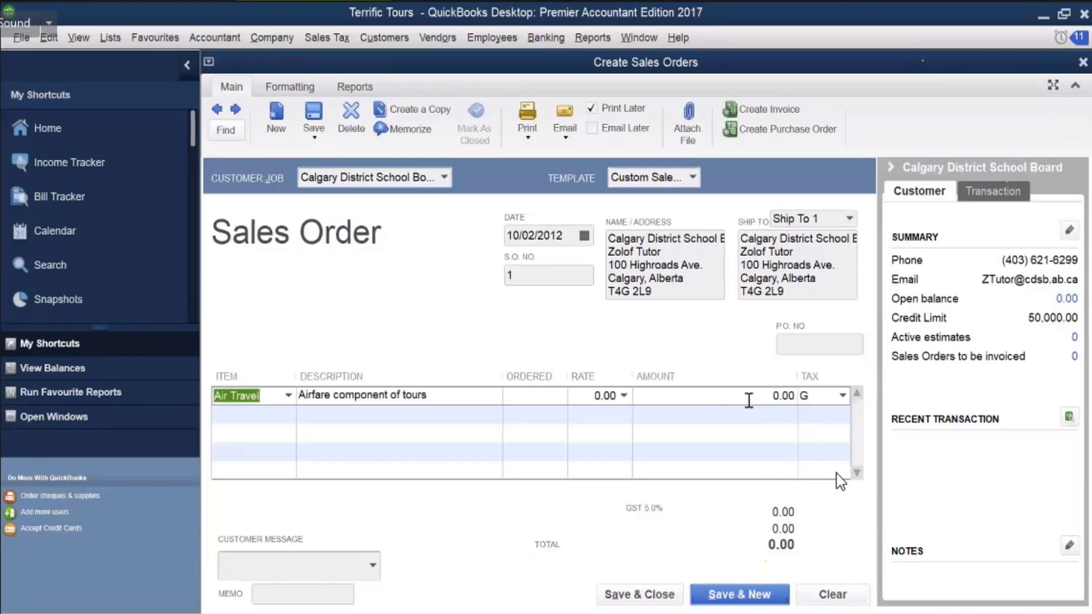
click(788, 396)
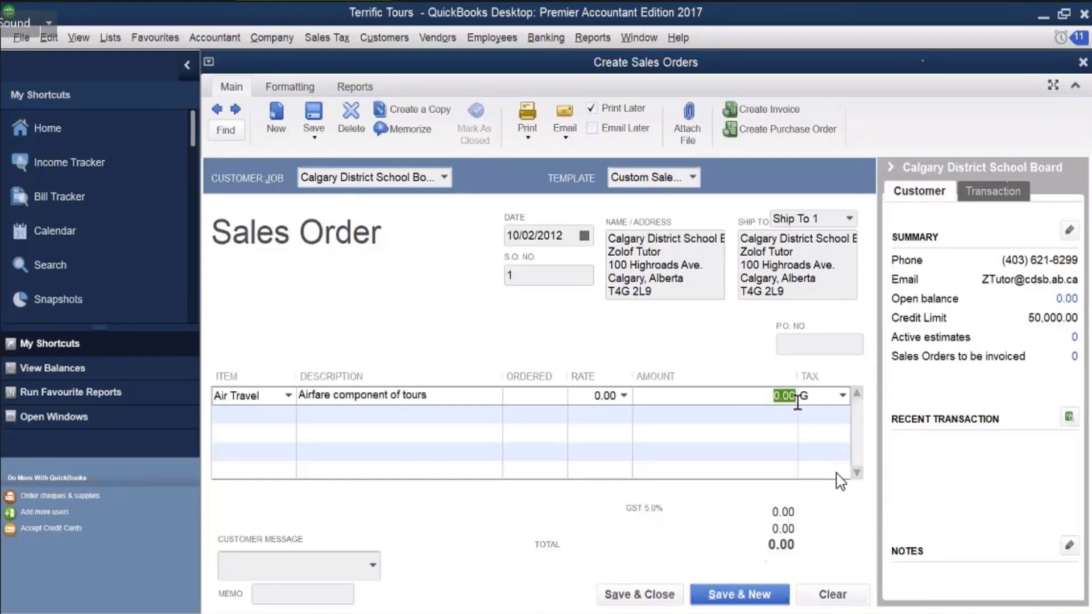
text(16280)
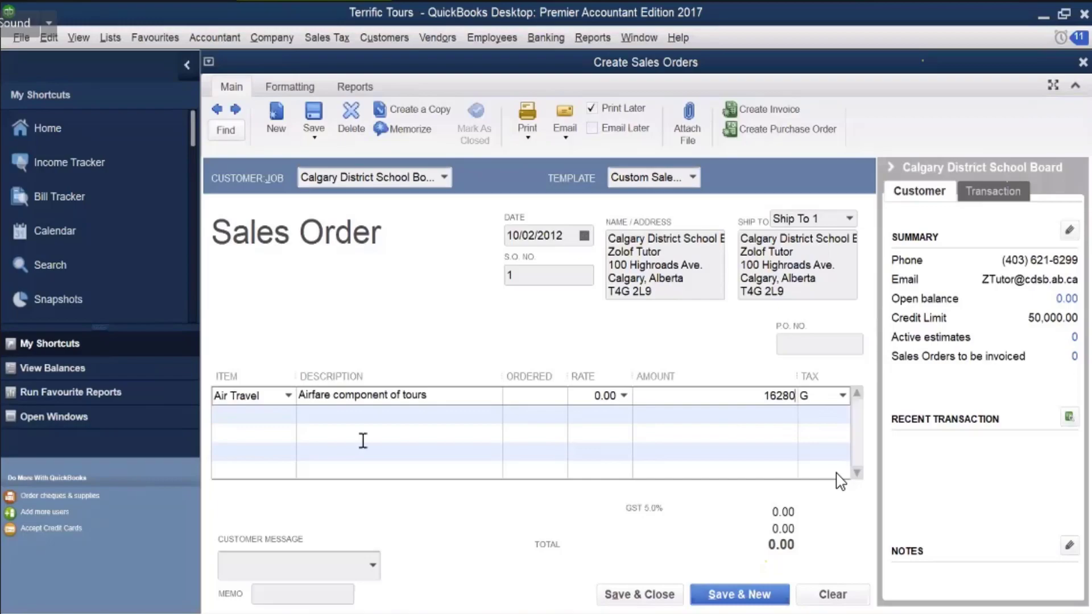
Add Tour as the second item on the sales order with an amount of 28,380
click(250, 415)
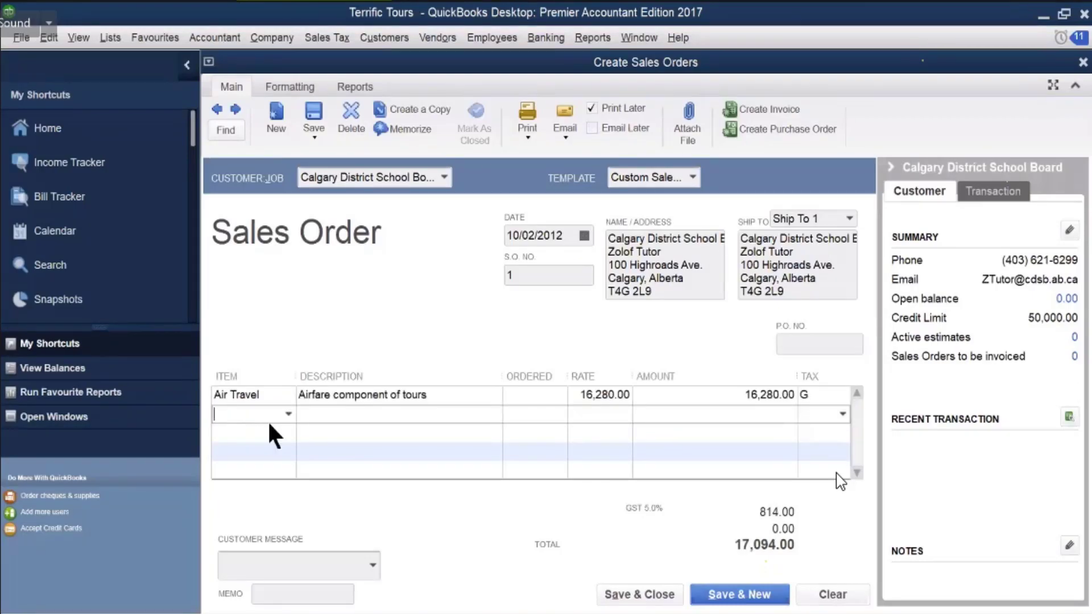
click(288, 414)
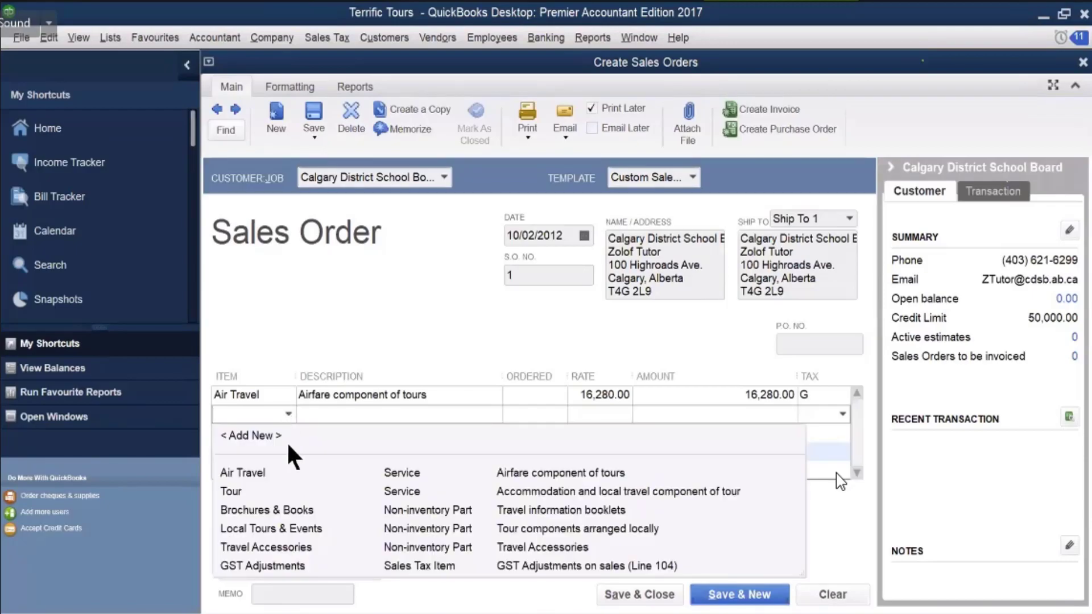
click(283, 491)
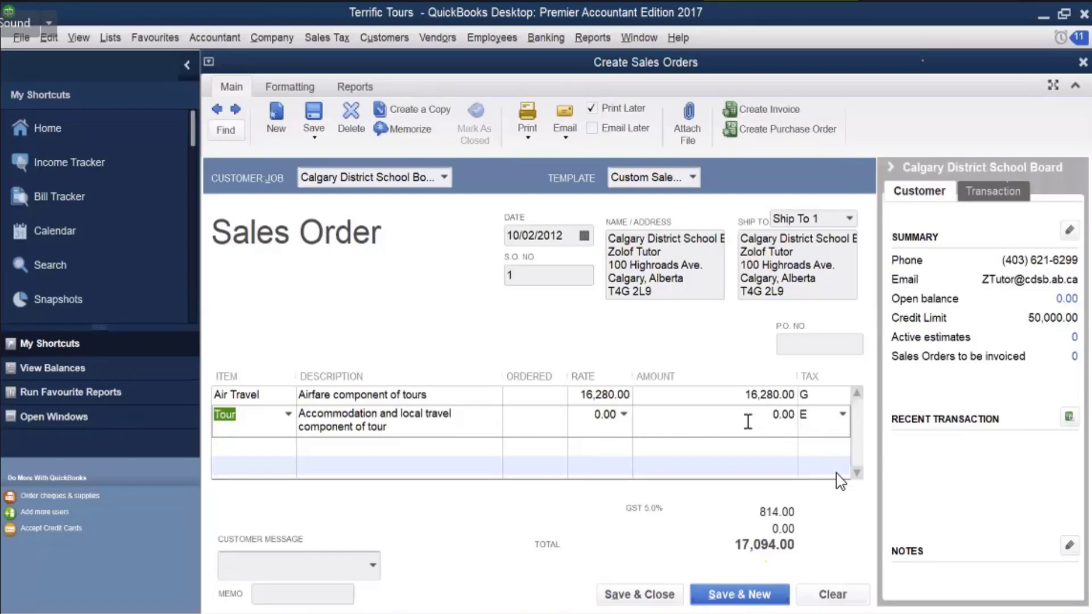
click(796, 415)
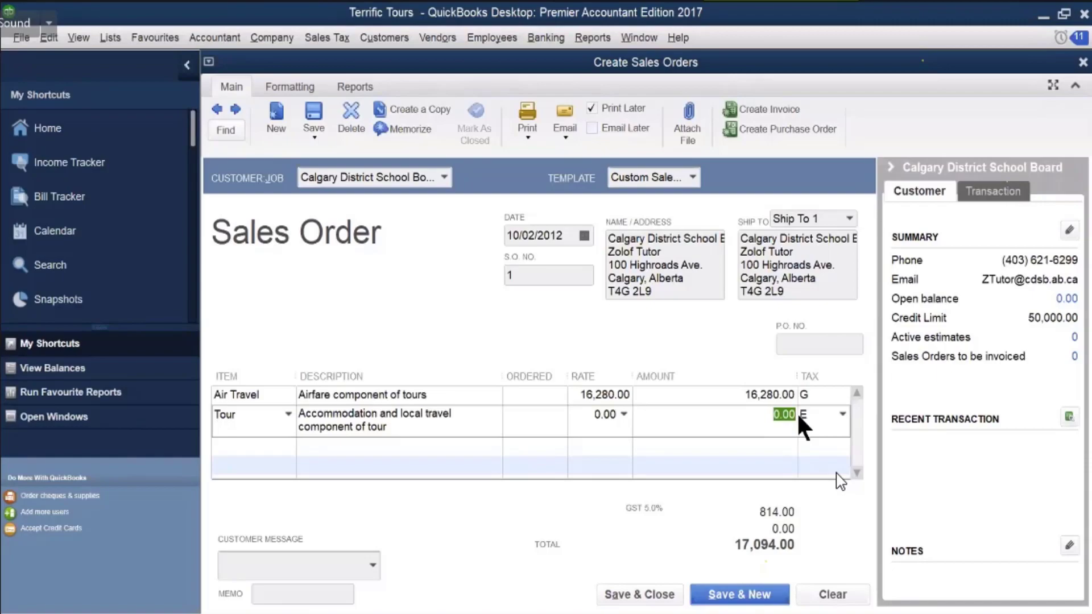
text(2)
text(8,38)
text(0)
key(Tab)
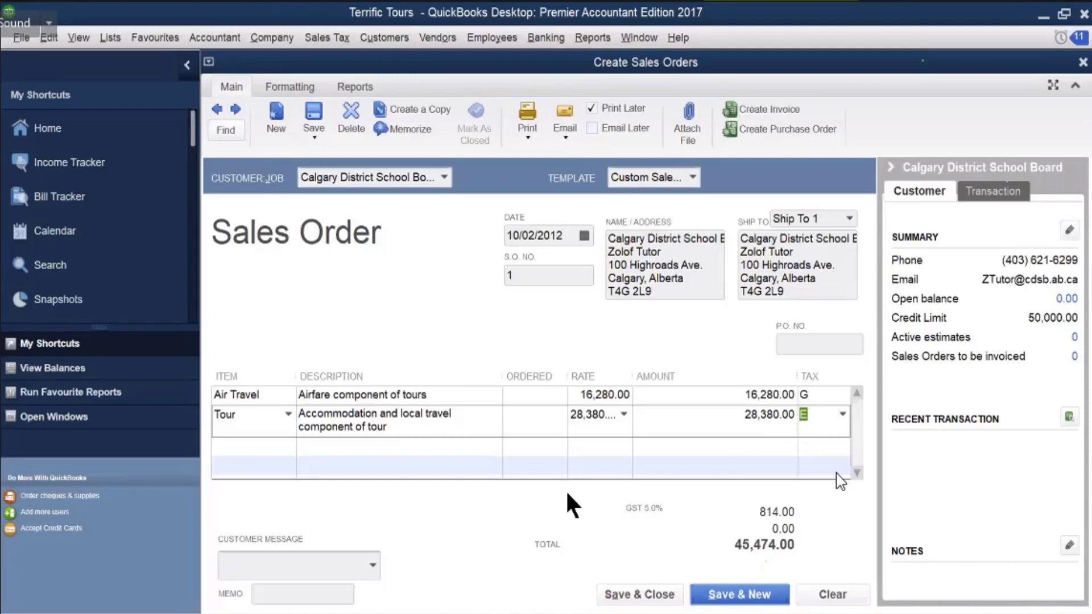
Set the sales order's date to 10/03/2012 and fill in its sales order number
click(583, 230)
click(584, 235)
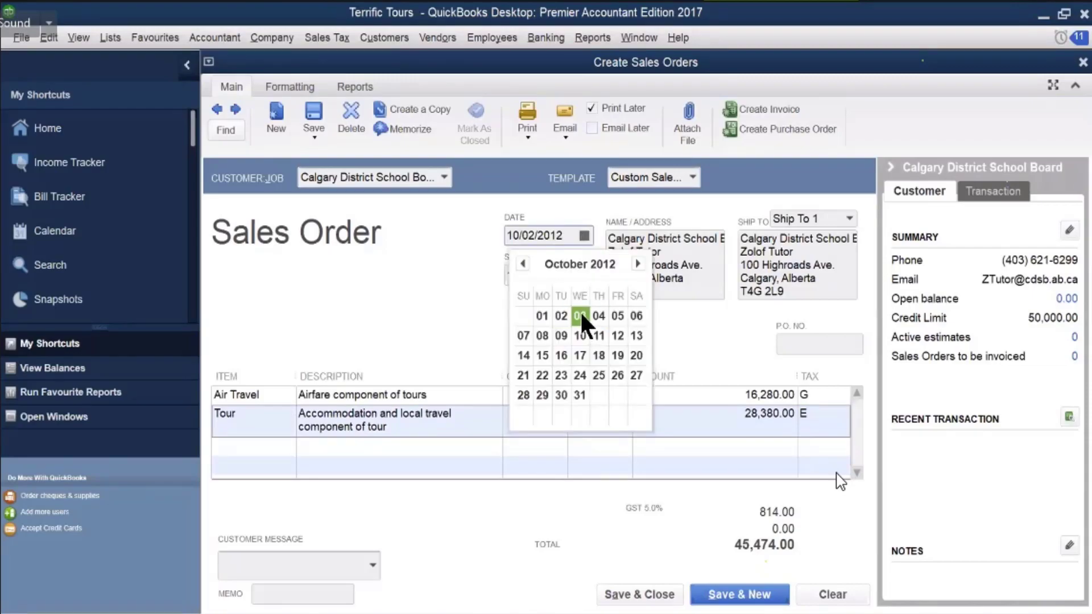
click(580, 316)
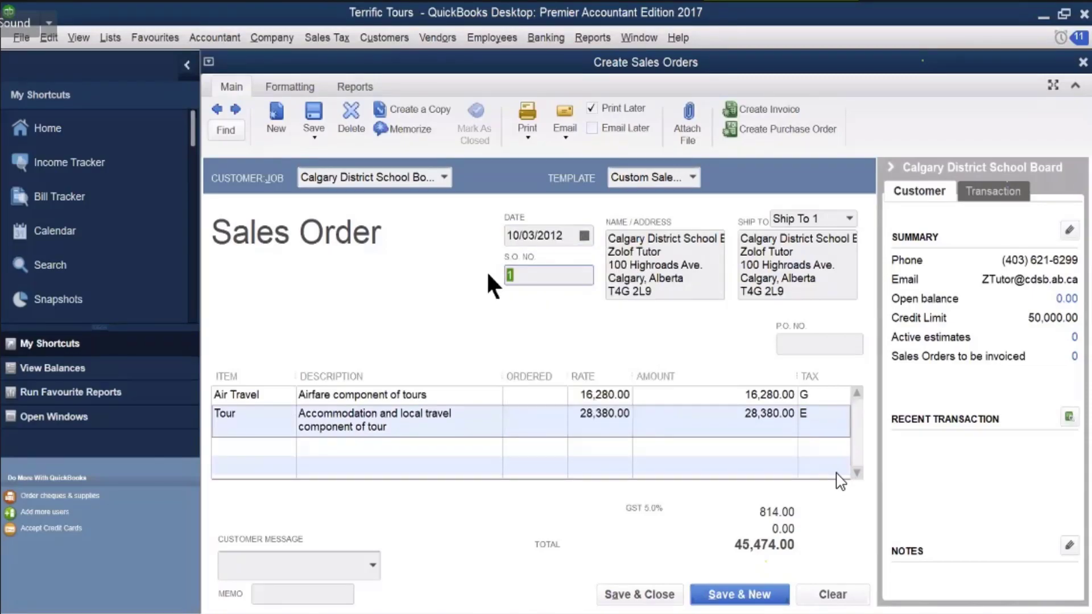
text(6)
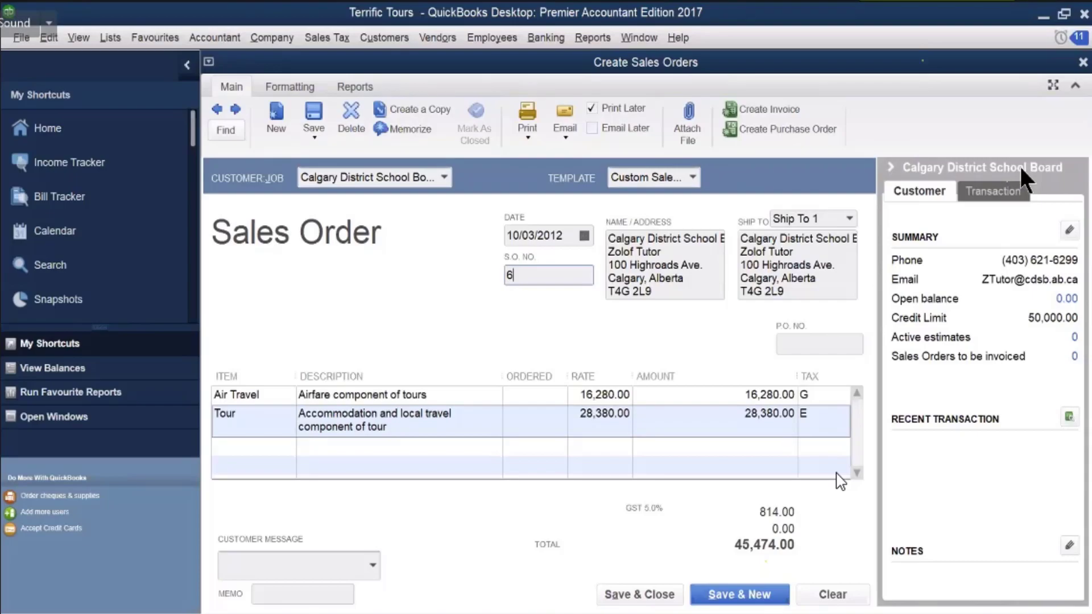
Save and close the sales order, keeping the changed sales tax code for Calgary District School Board
click(41, 132)
click(642, 594)
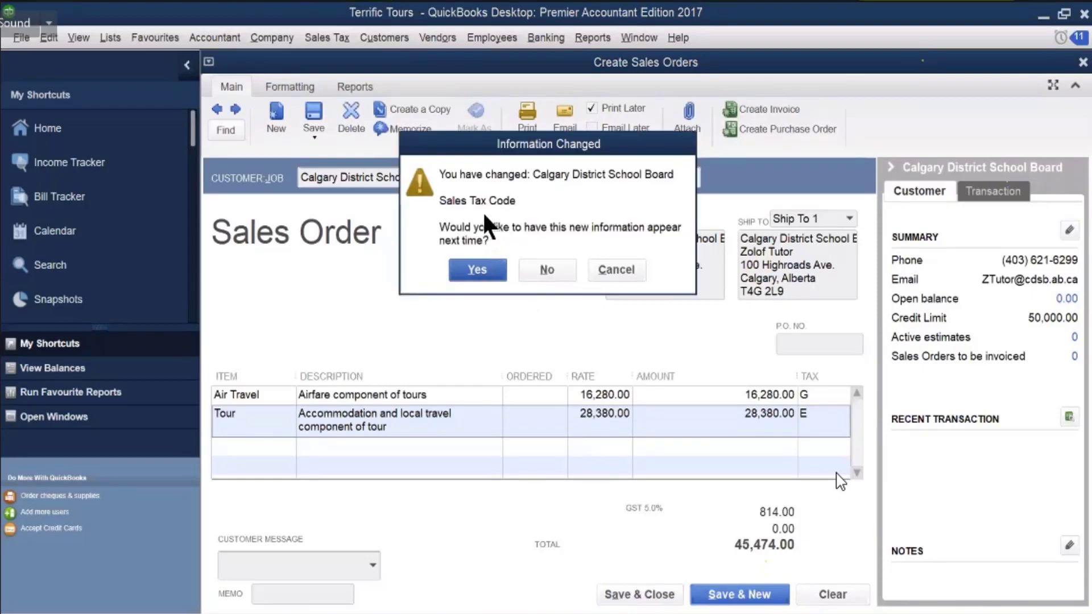
click(484, 270)
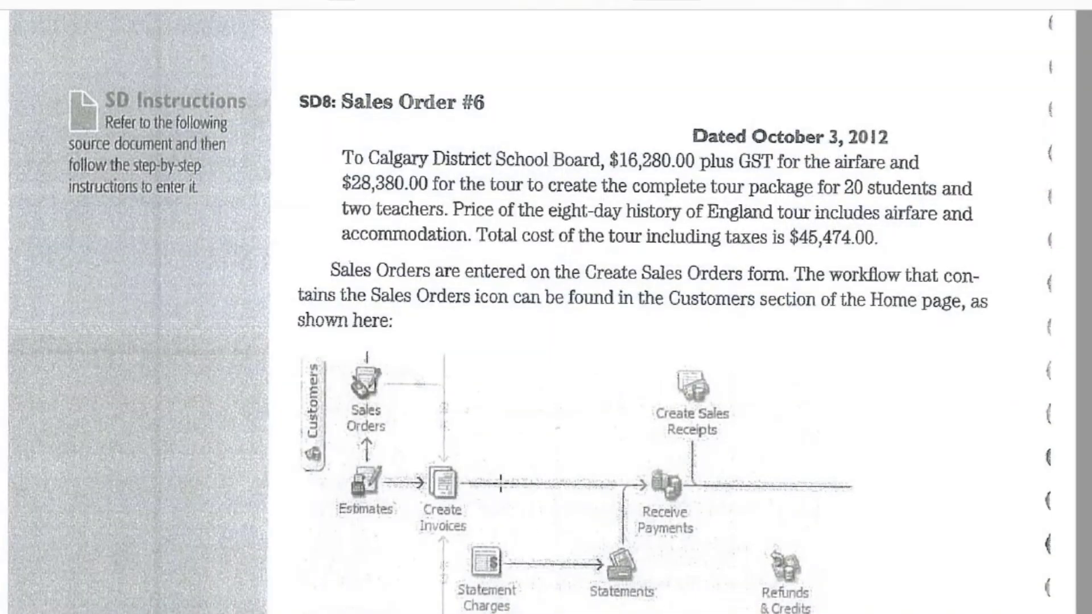
Read the textbook's sales order instructions and the Entering Customer Prepayments section with Cash Receipt #346
scroll(650, 416, up, 1)
scroll(650, 416, up, 10)
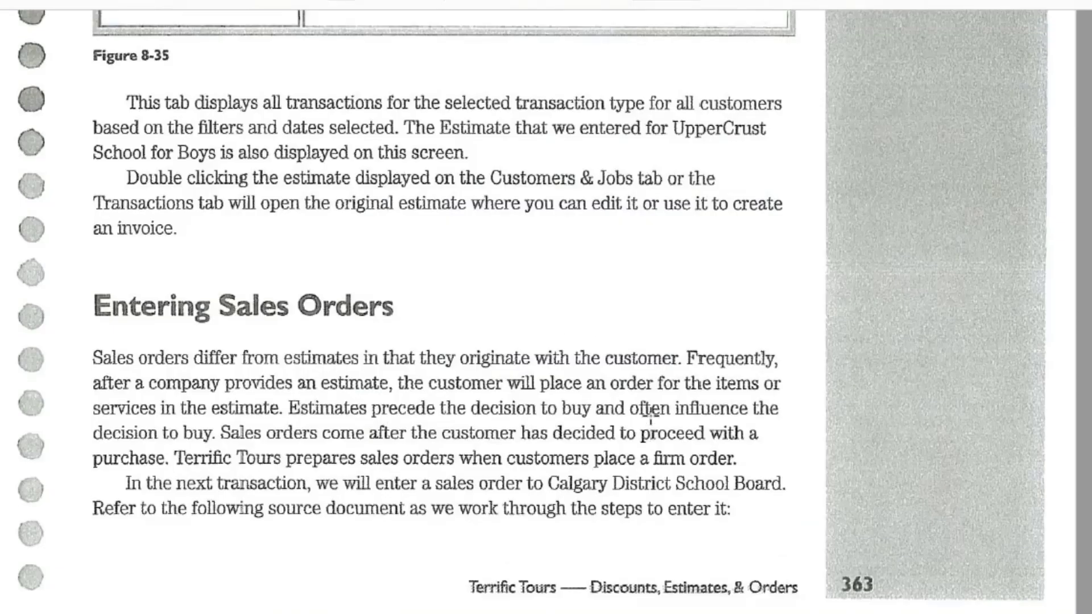
scroll(650, 416, down, 10)
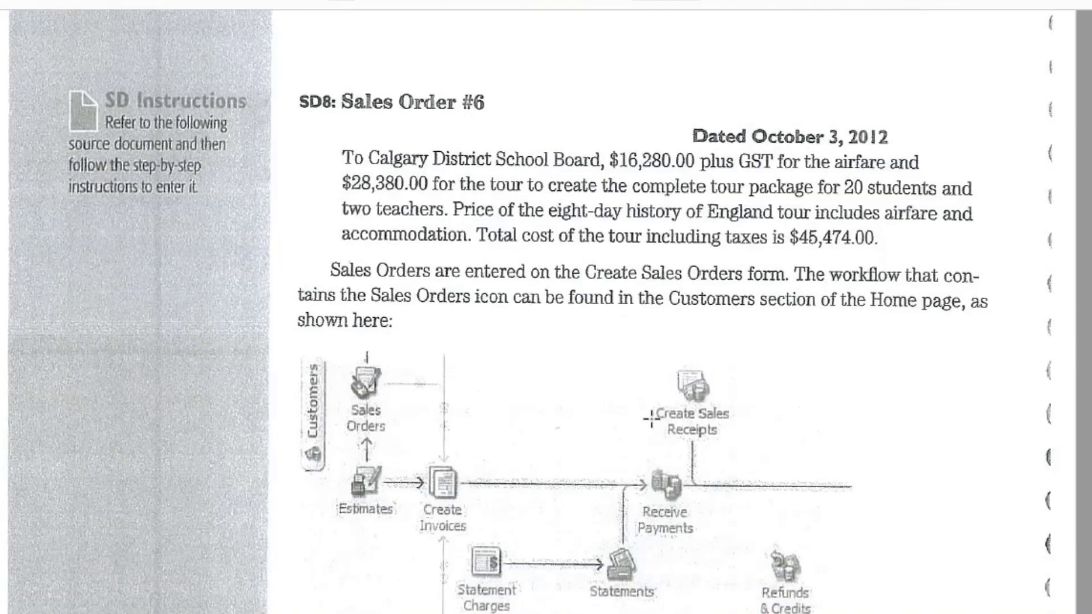
scroll(648, 423, down, 2)
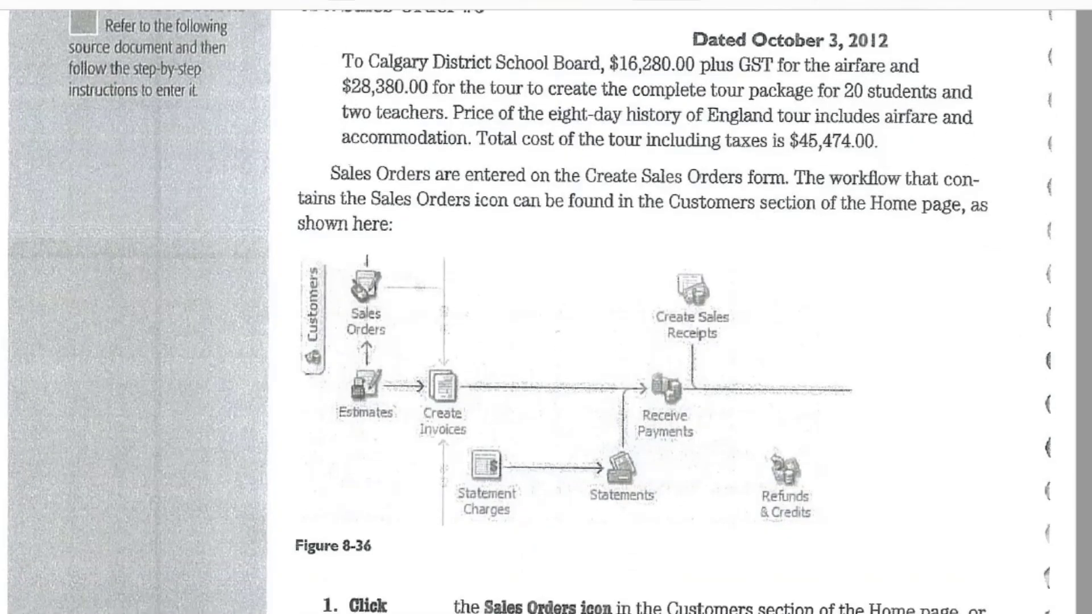
scroll(654, 424, down, 15)
scroll(546, 318, down, 5)
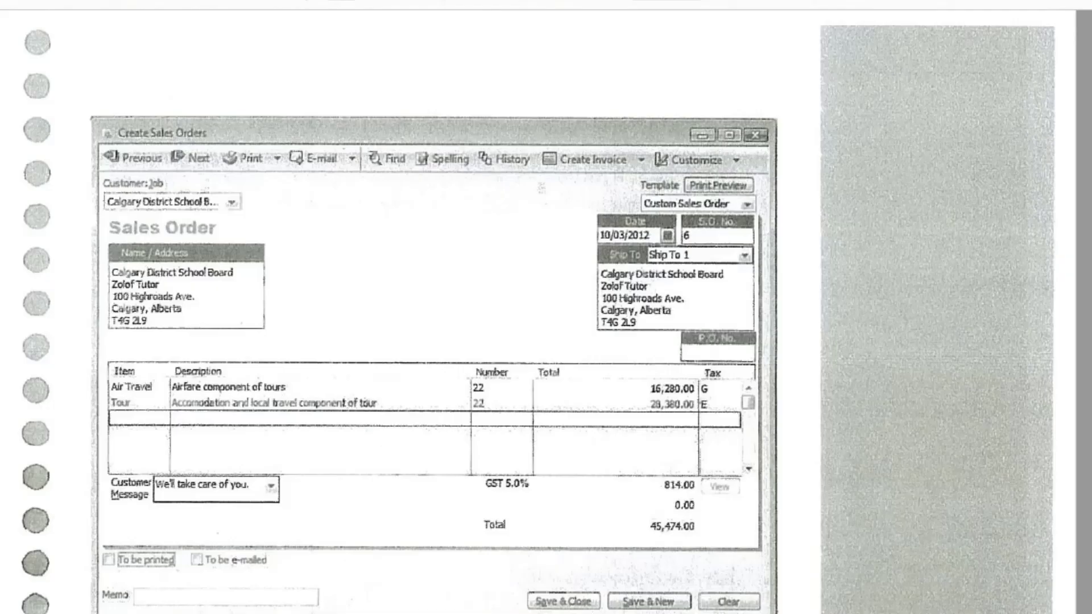
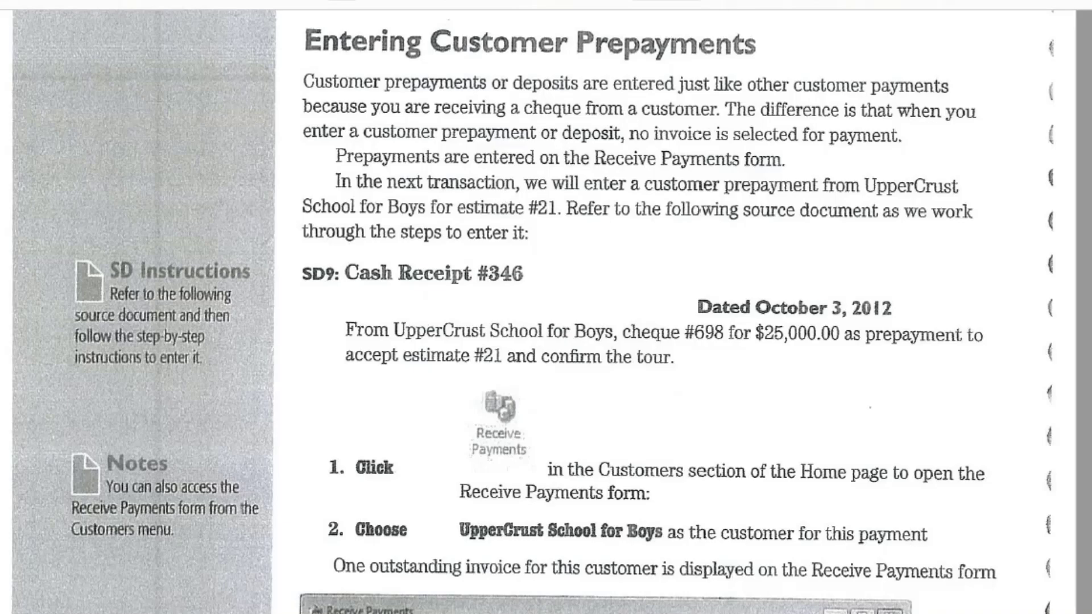
Switch back to QuickBooks and start a customer payment from UpperCrust School for Boys with an amount of 25,000
key(alt+Tab)
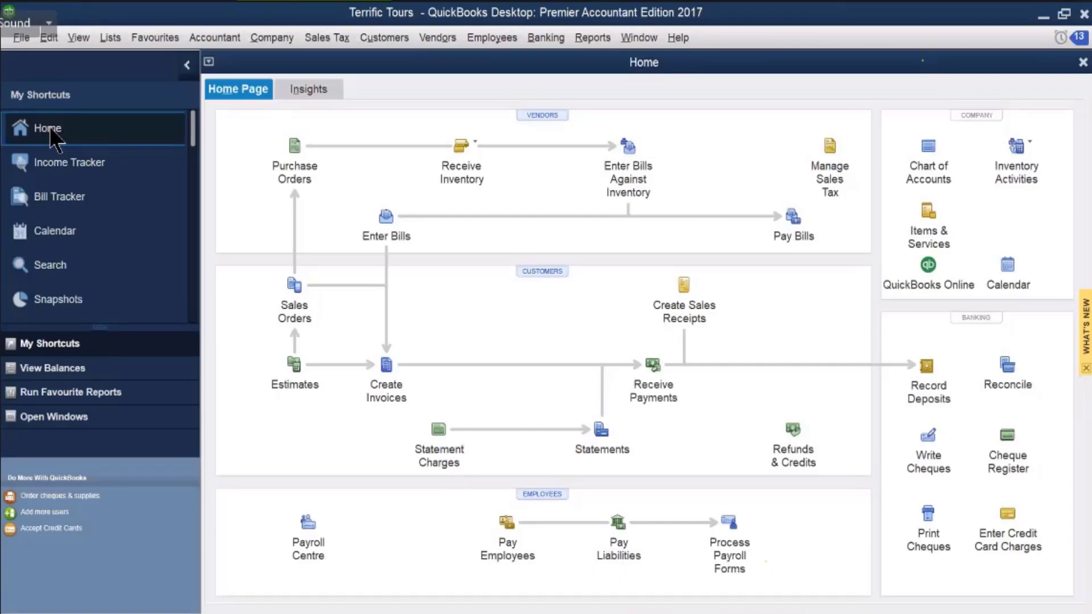
click(653, 365)
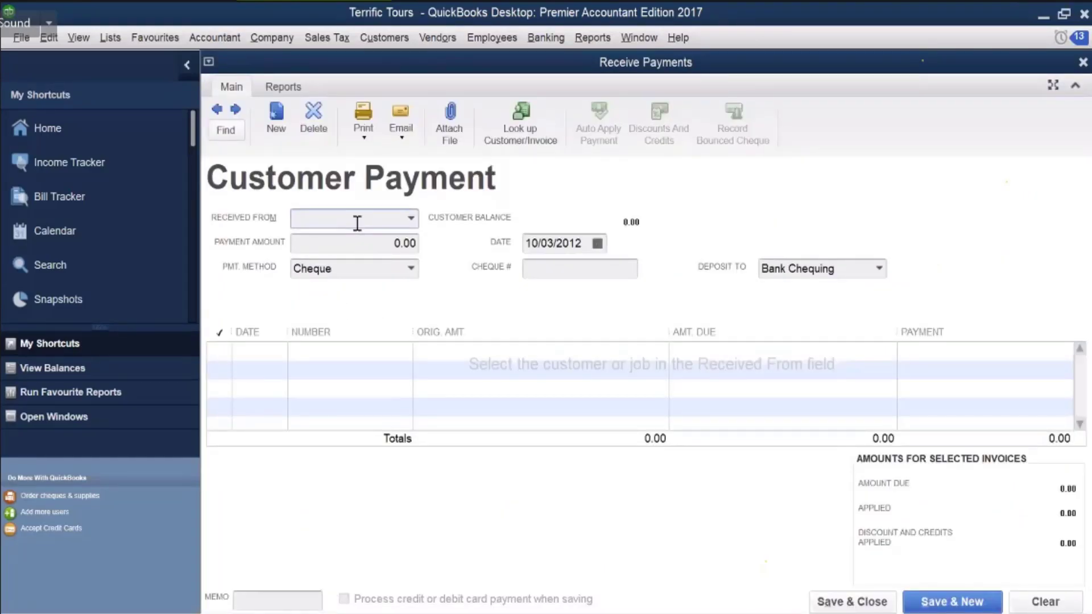
text(u)
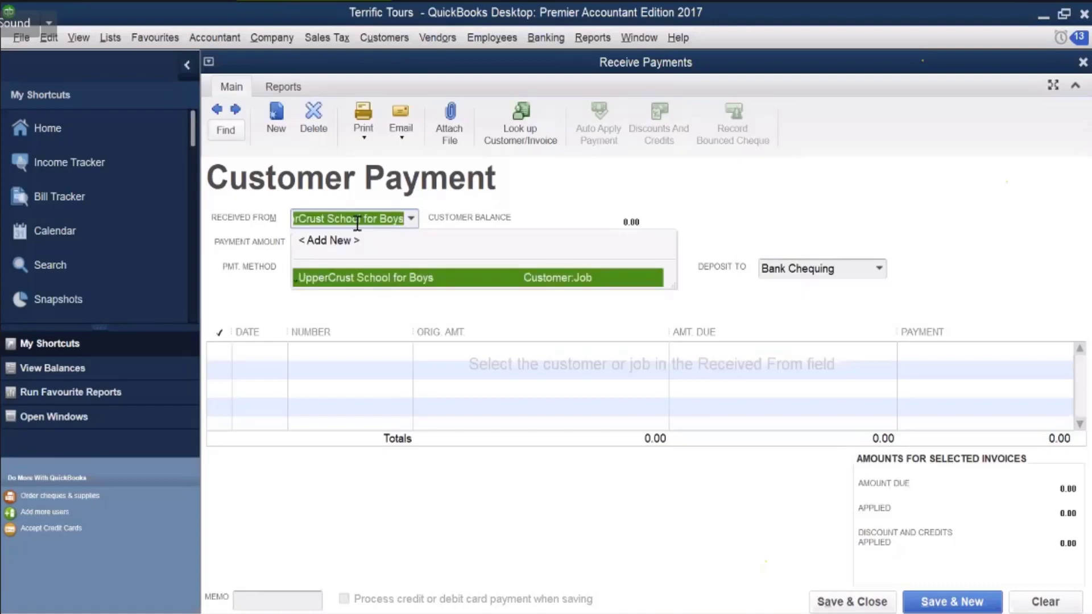
click(345, 277)
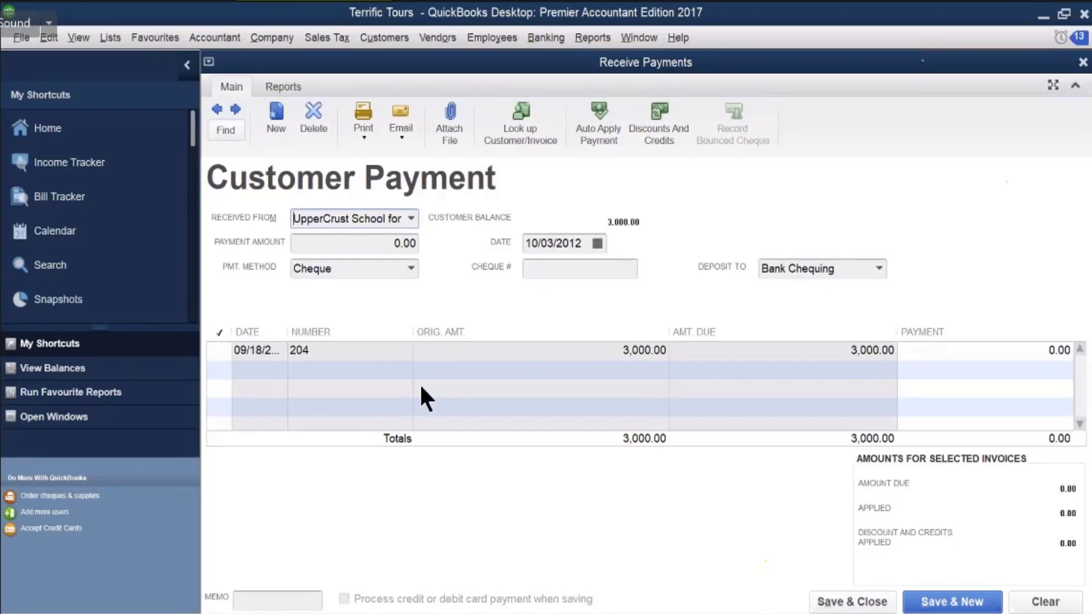
drag(360, 250, 421, 249)
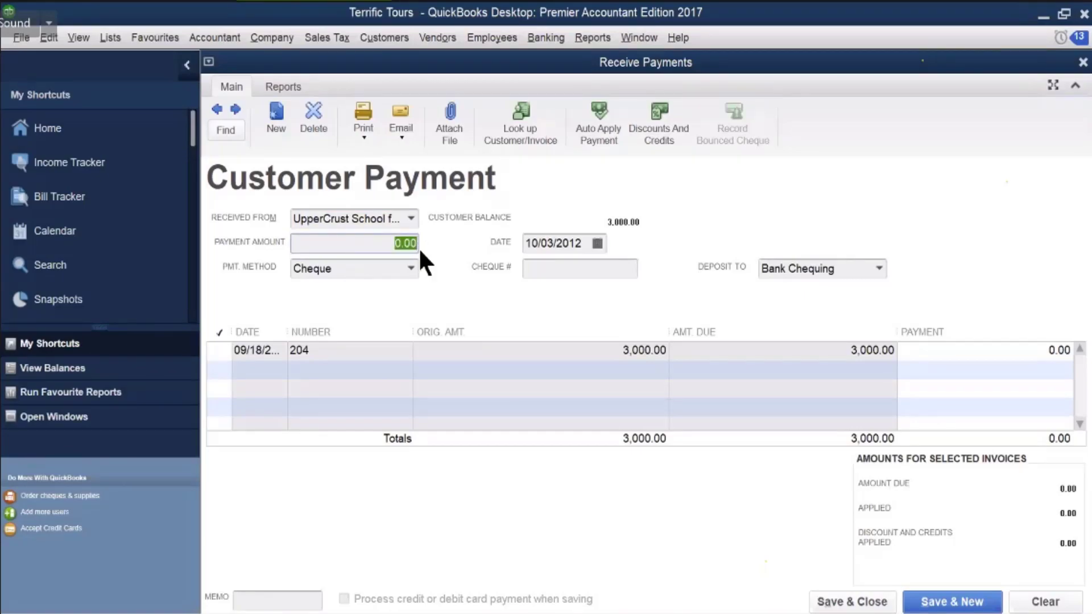
text(25000)
Deselect invoice 204 so the prepayment is not applied to it, and set the cheque number to 698
click(567, 263)
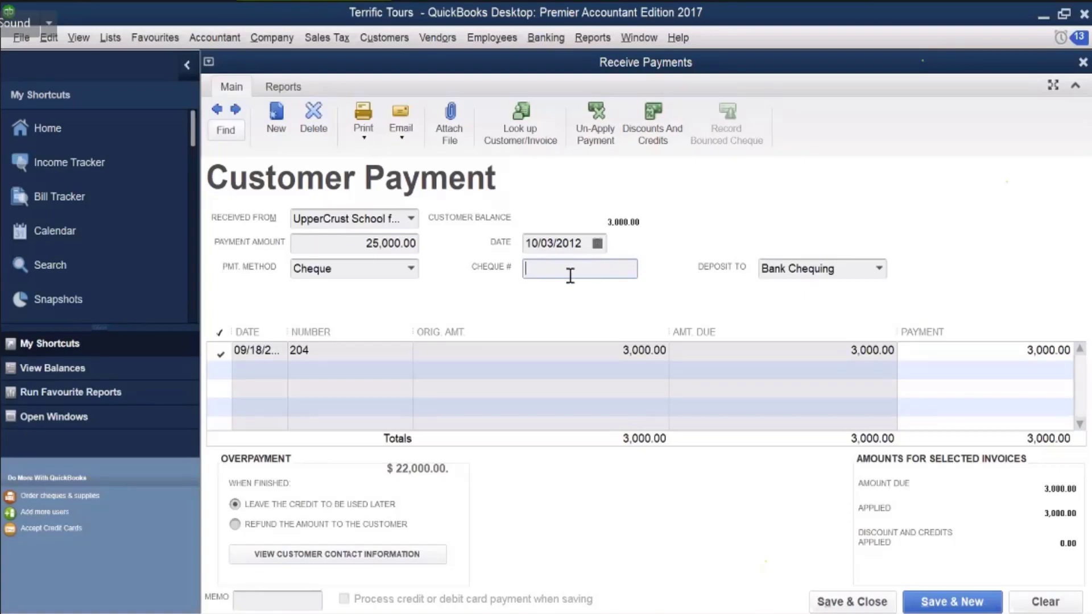
text(346)
click(221, 356)
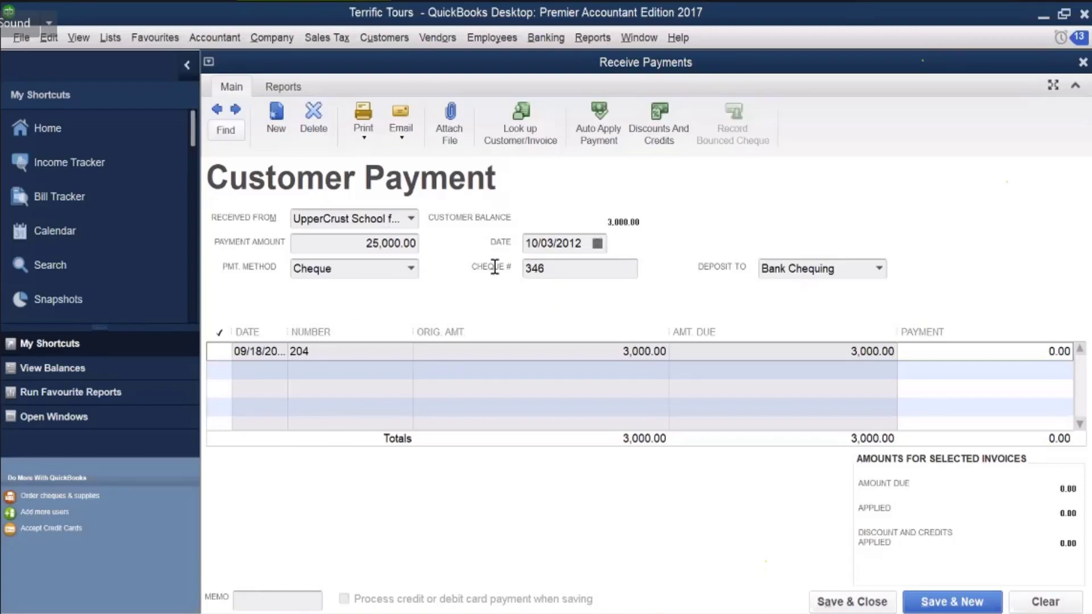
key(Tab)
text(698)
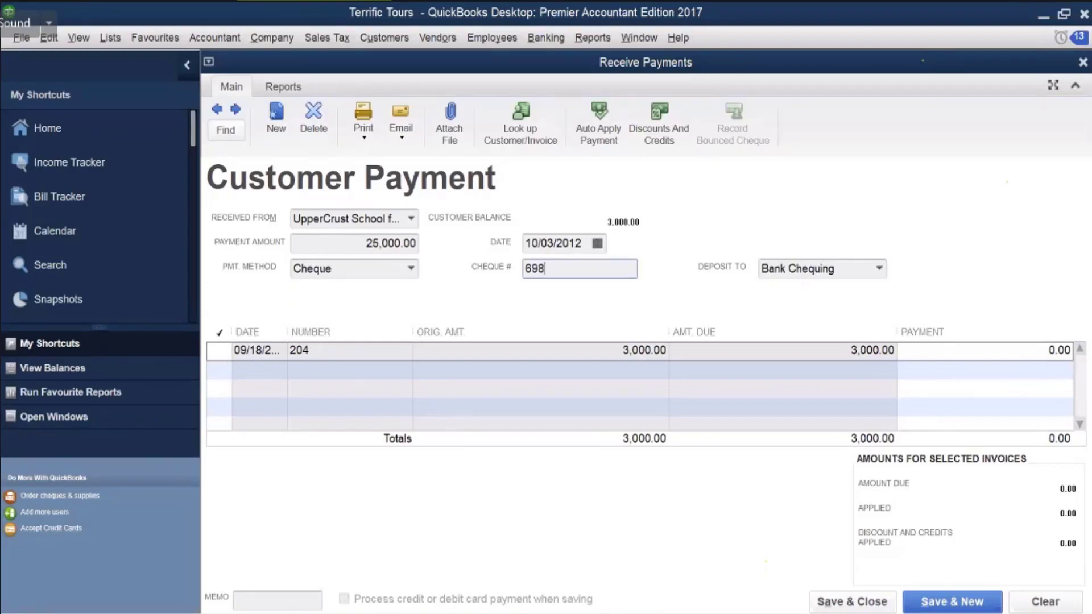
Add the memo est.21 to the payment and save and close it, leaving the overpayment as a customer credit
click(262, 601)
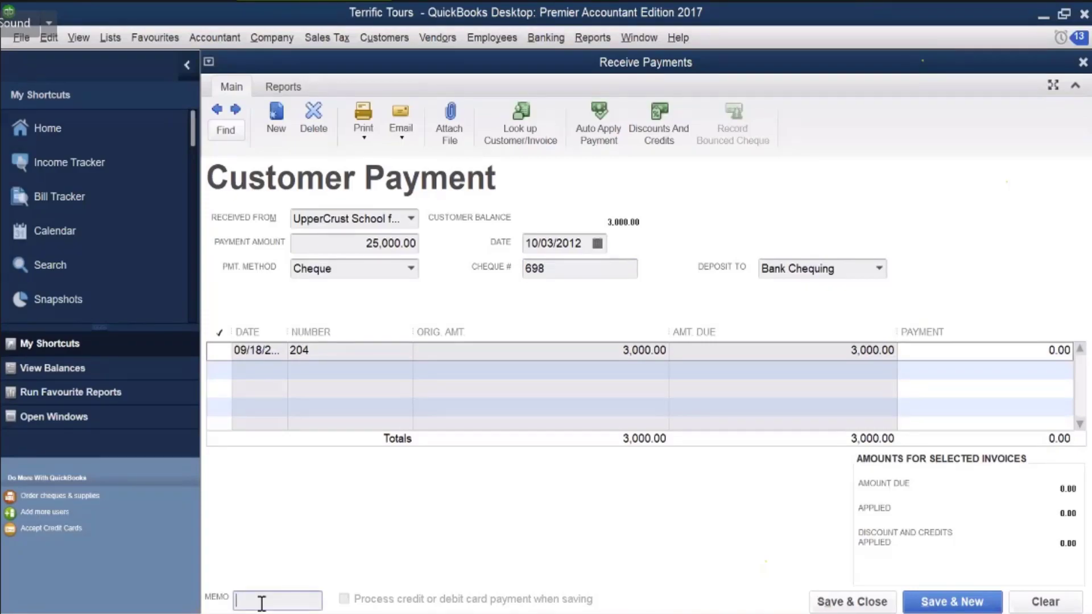
text(est.21)
click(843, 601)
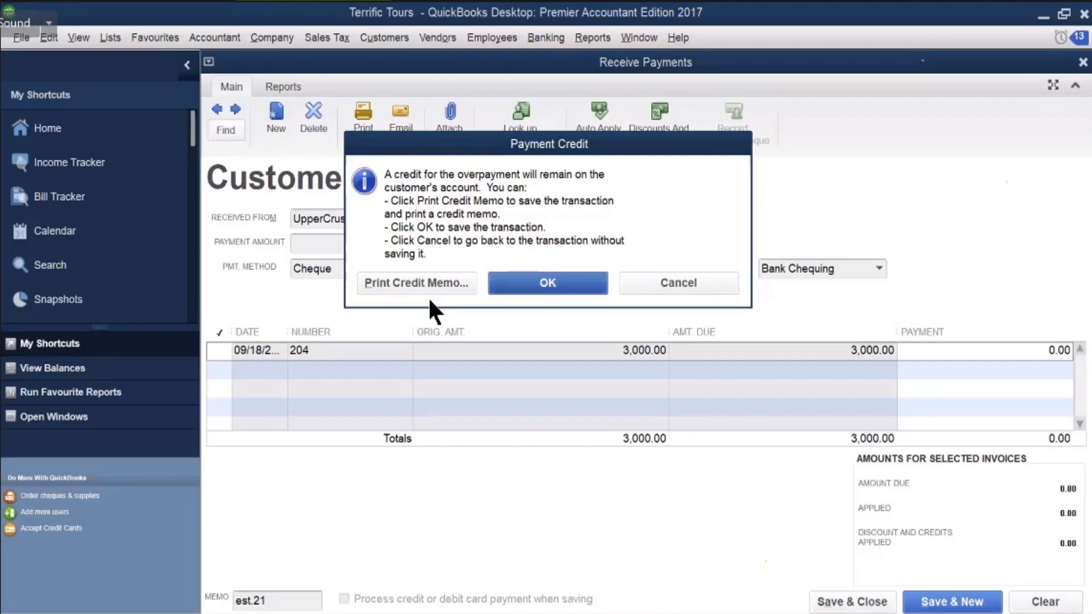
click(521, 288)
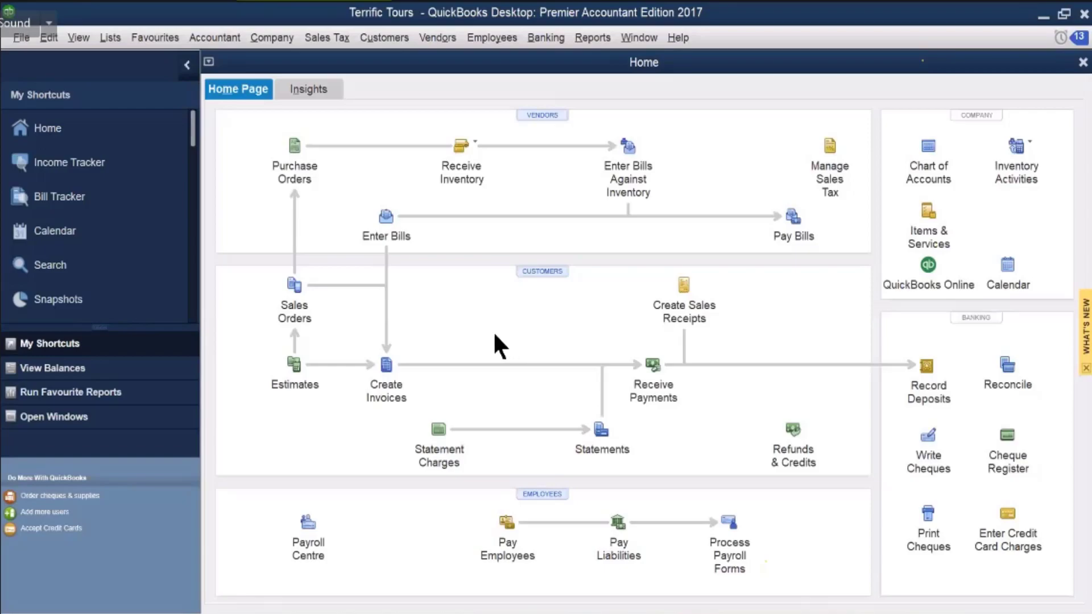
Check the available credits for UpperCrust School for Boys in a new customer payment, and close it without recording
click(653, 364)
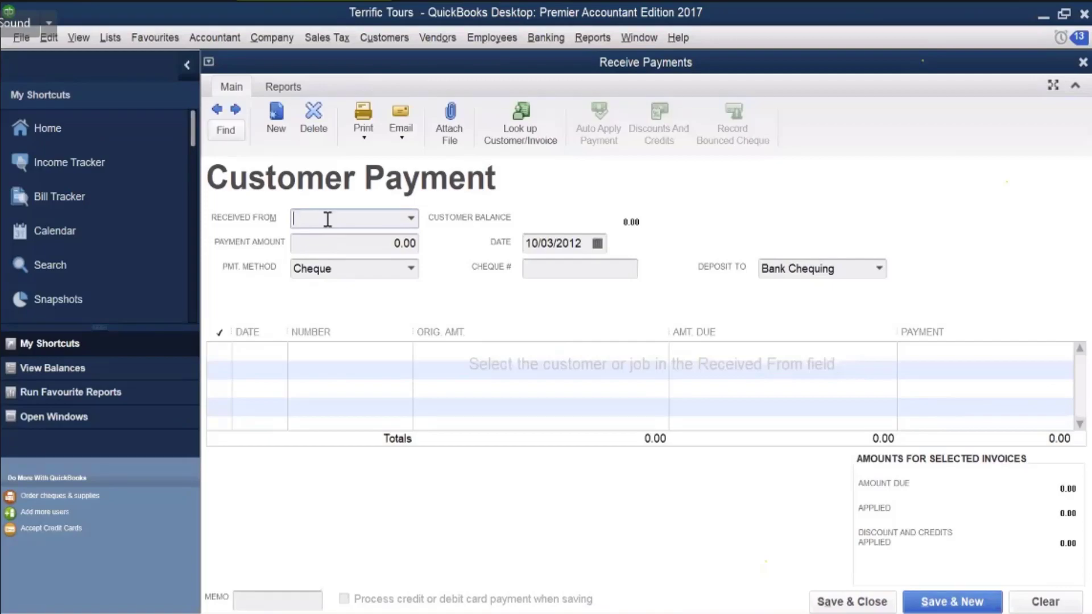
text(U)
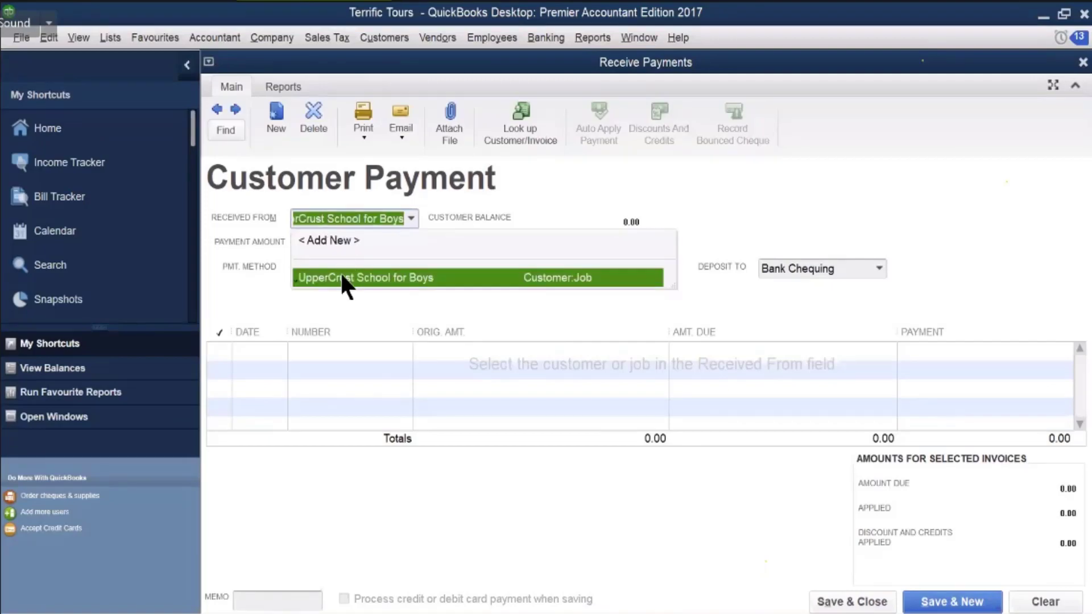
click(341, 275)
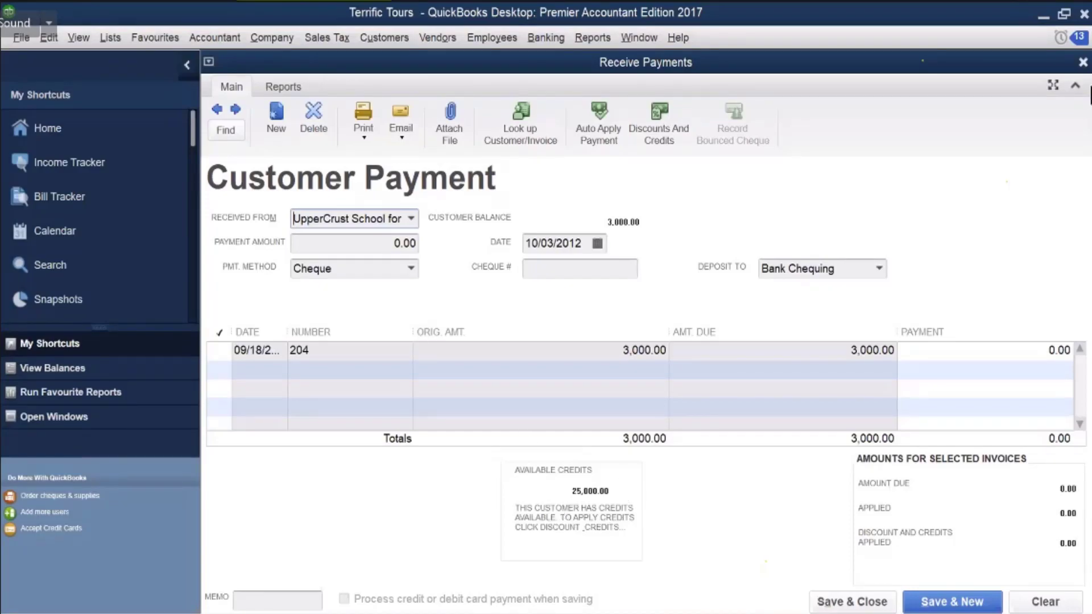
key(Escape)
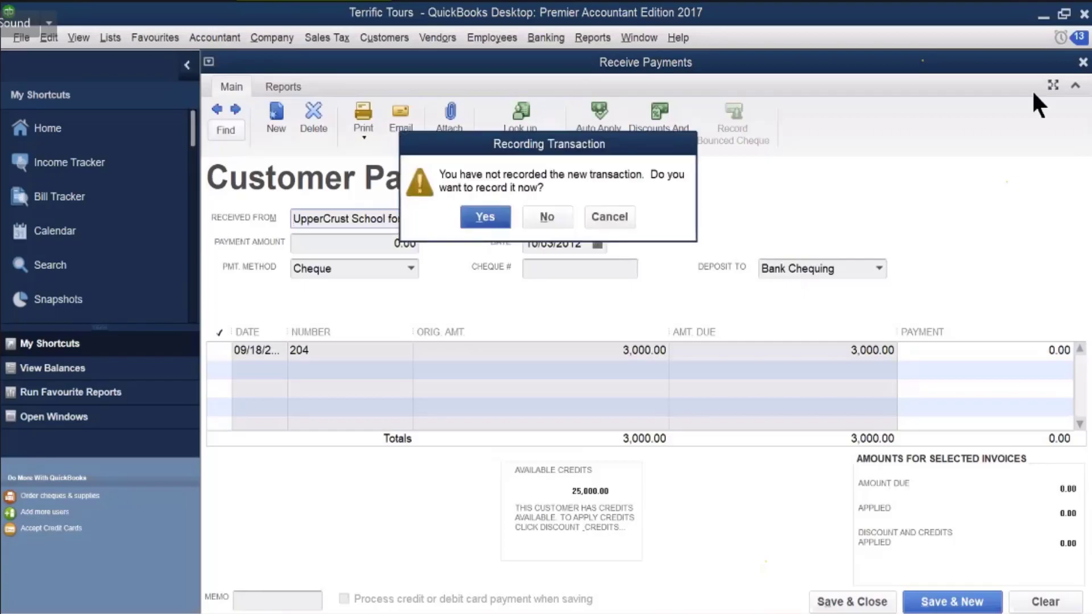
click(547, 220)
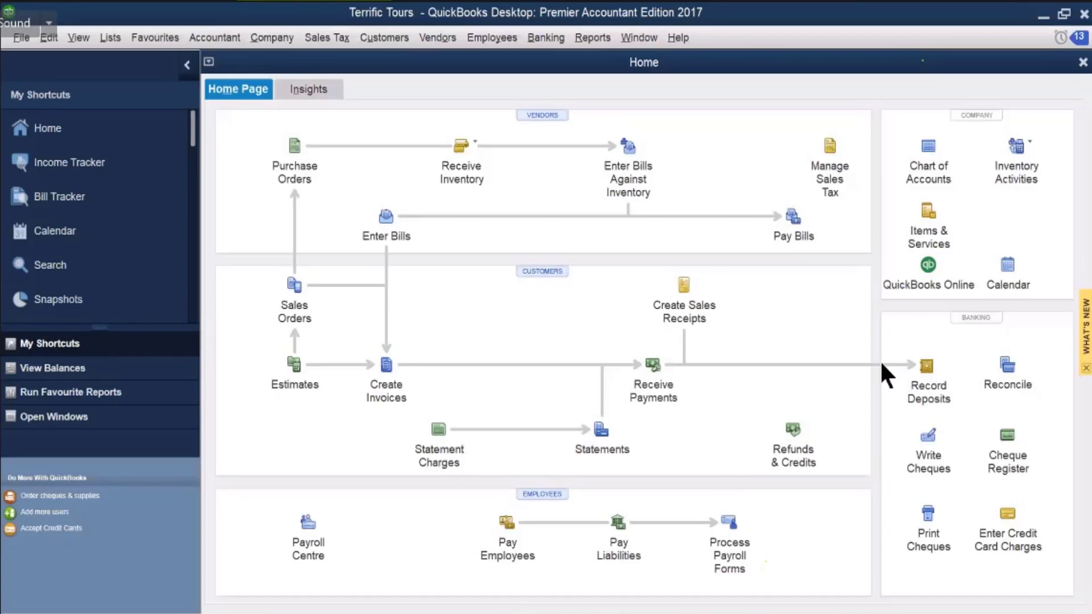
Start a customer payment from Calgary District School Board with an amount of 22,000
click(654, 365)
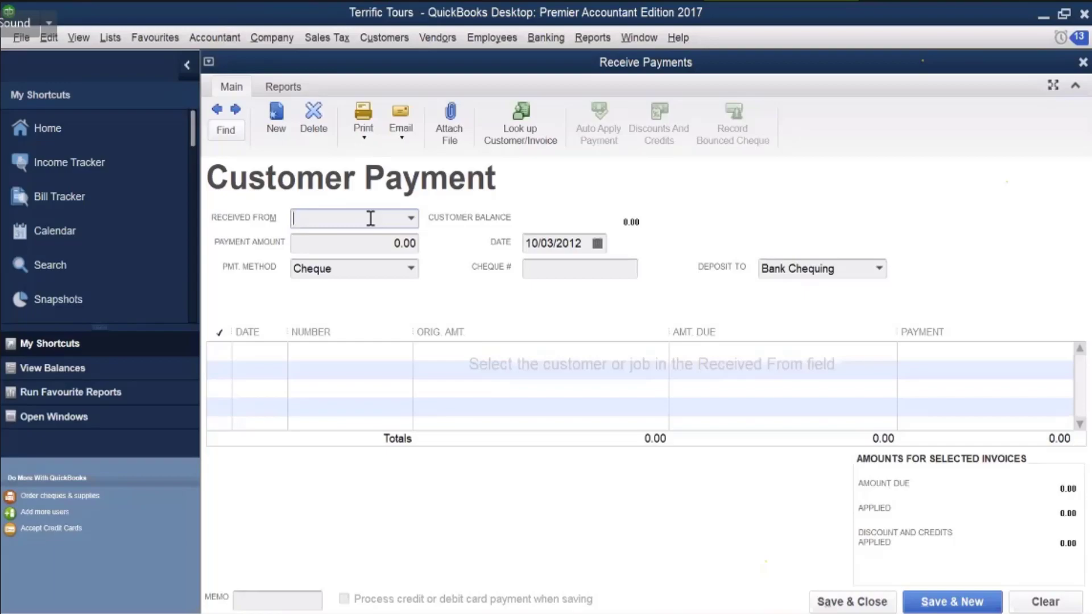
text(c)
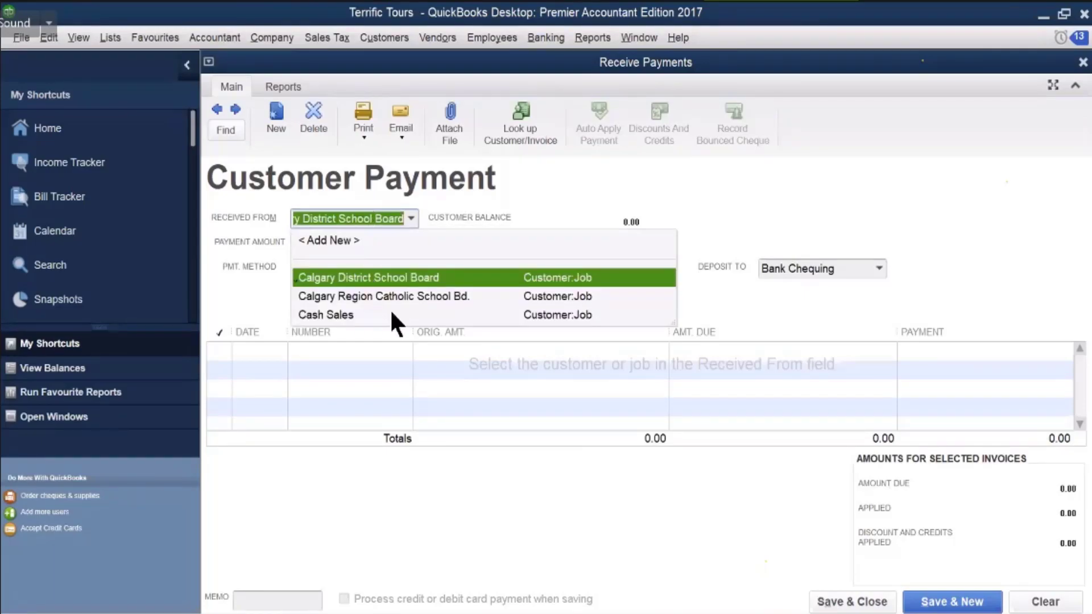
click(377, 277)
click(414, 244)
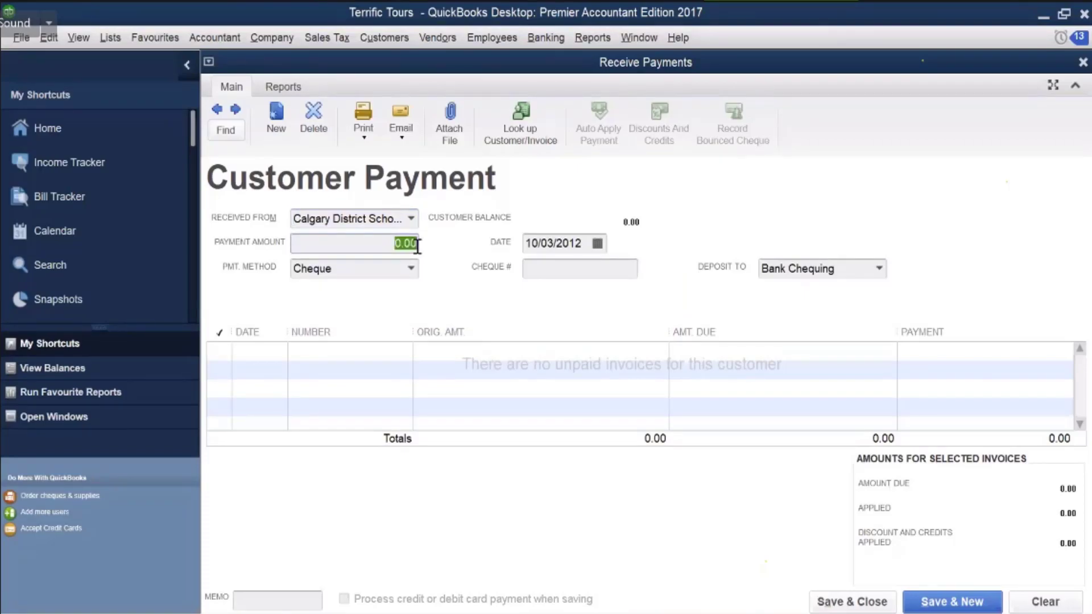
text(22)
text(000)
key(Tab)
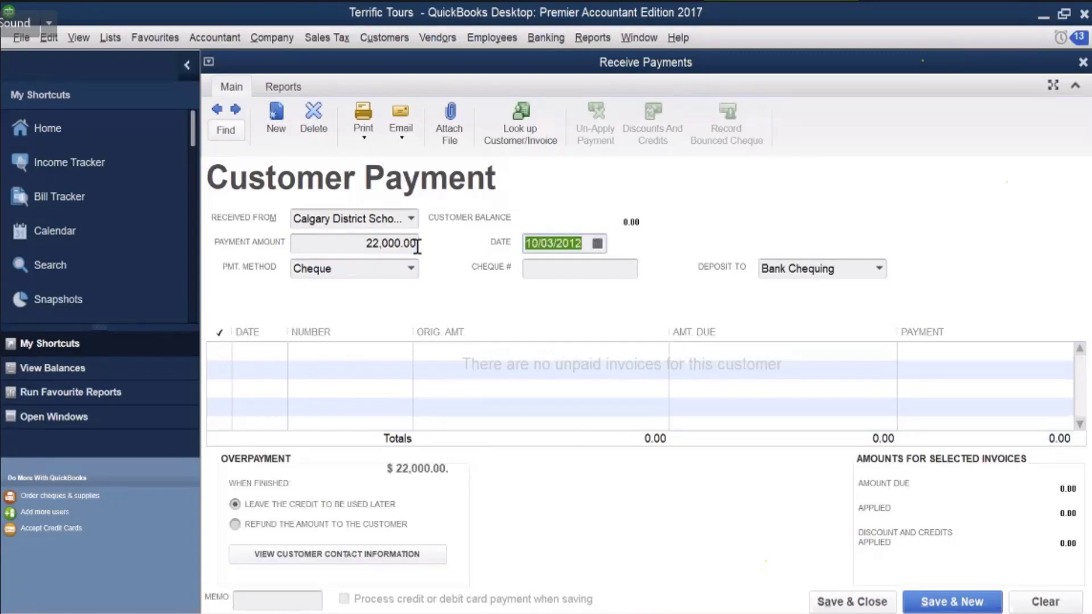
Add the memo SO 6 and cheque number 3902 to the payment, and save and close it, leaving the overpayment as a customer credit
click(267, 600)
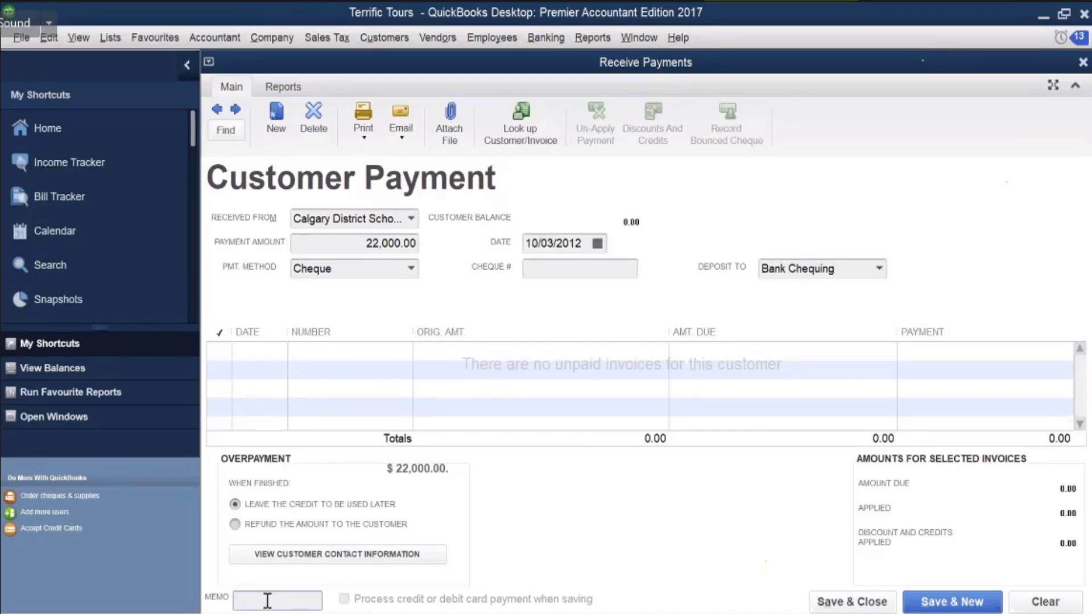
text(SO)
text(6)
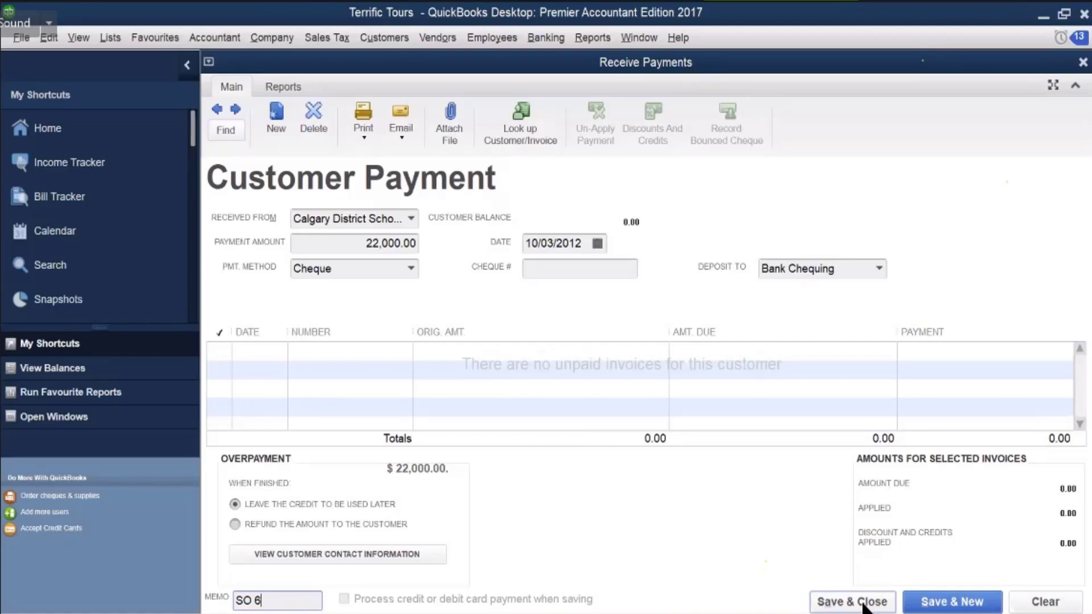
click(580, 269)
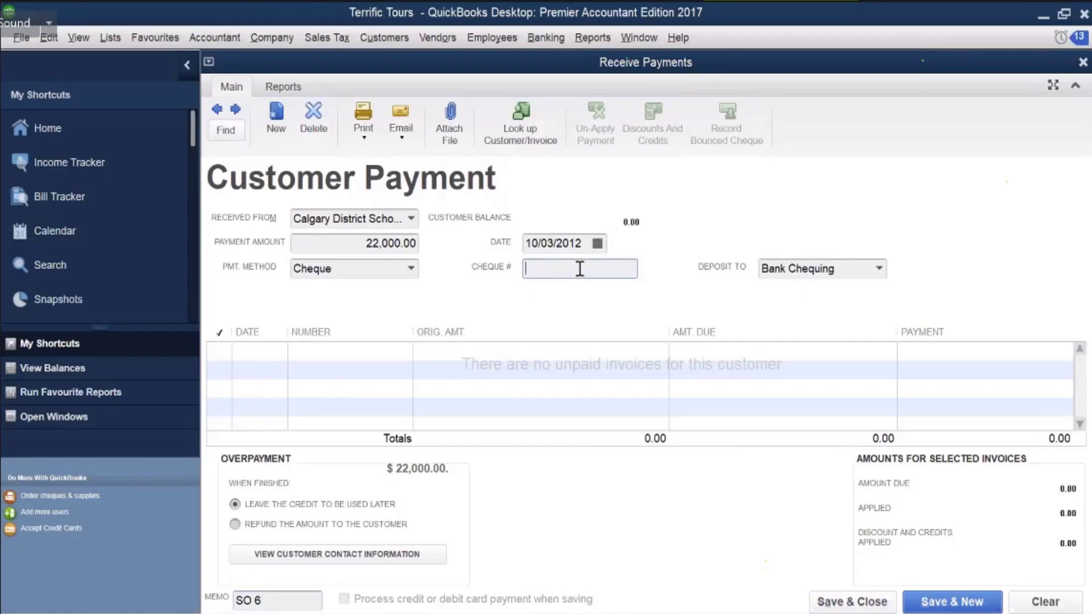
text(3902)
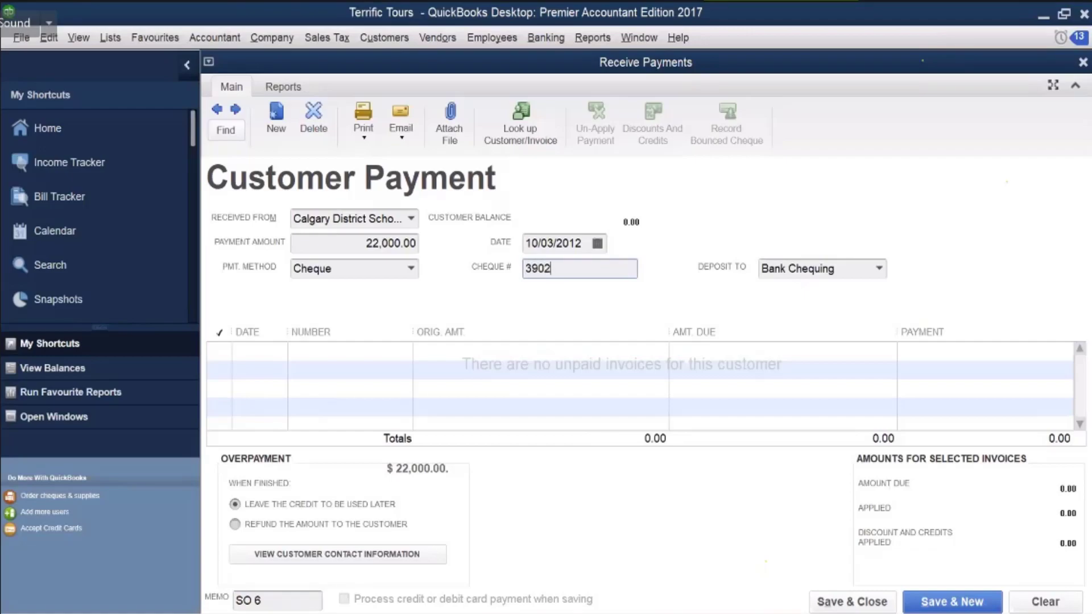
click(834, 603)
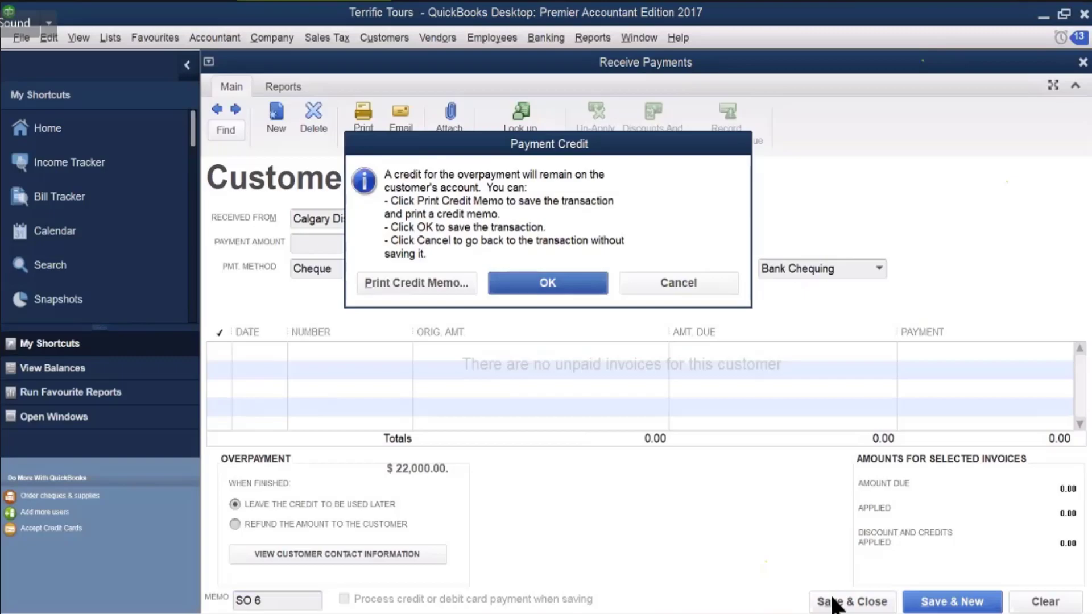
click(536, 284)
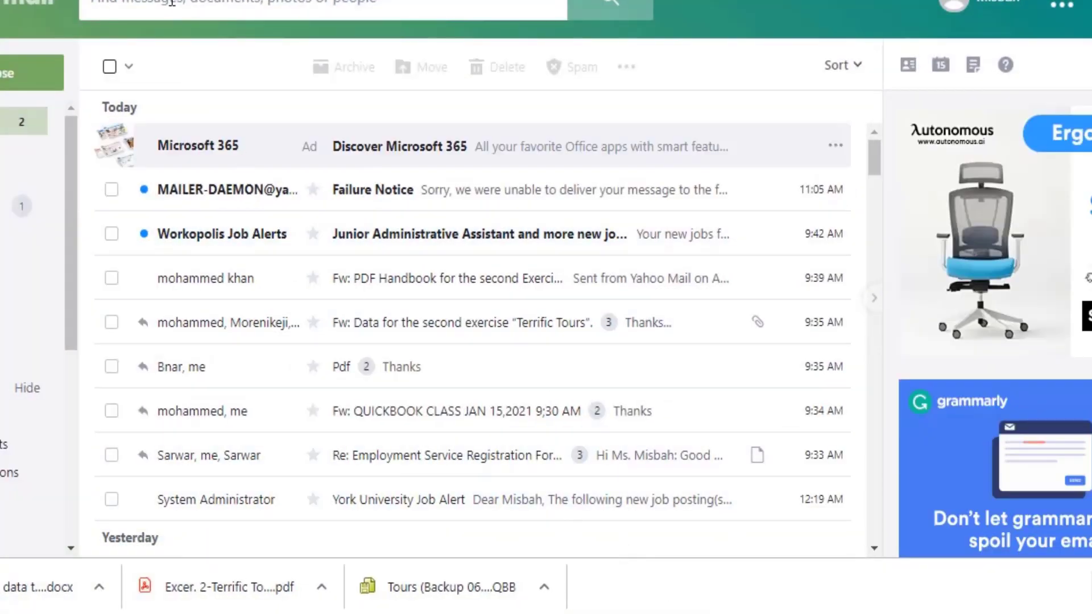
Switch to the web browser, find the Working Skills Centre website in a new tab and look through its home page
key(ctrl+t)
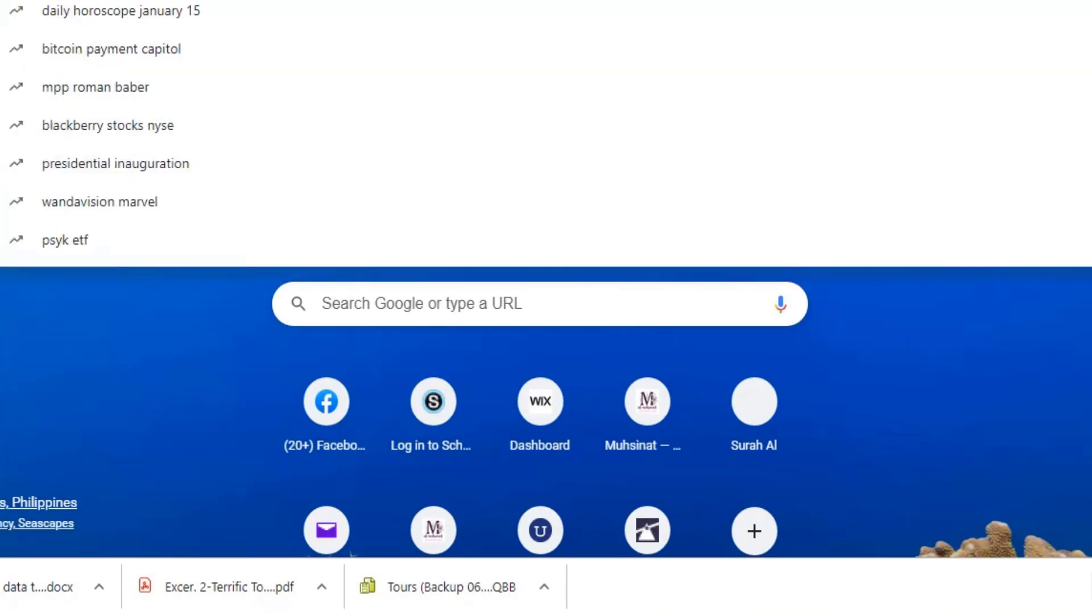
text(wot)
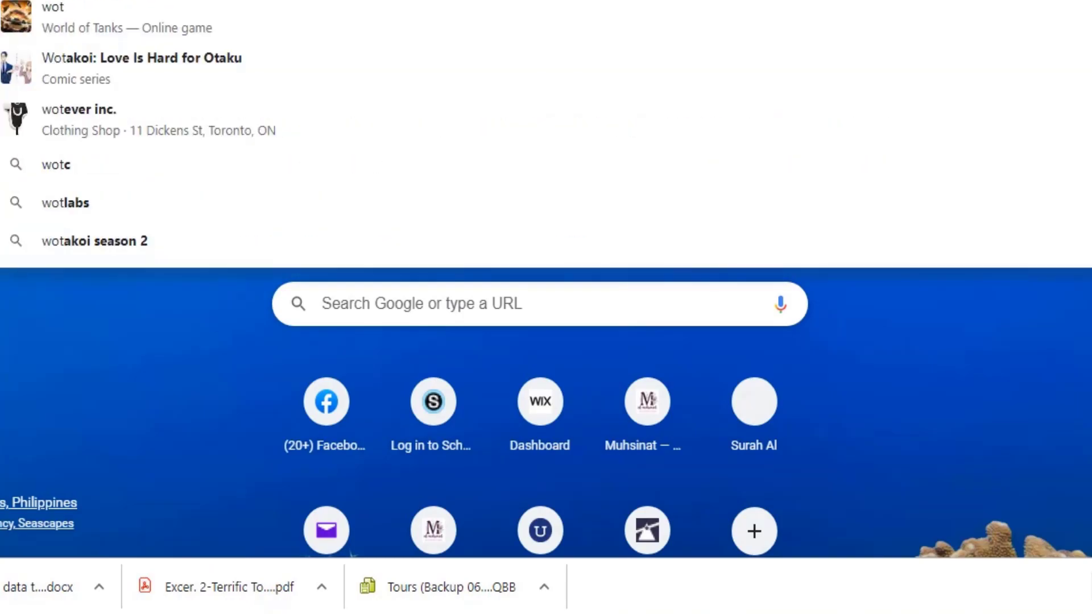
key(BackSpace)
text(rking)
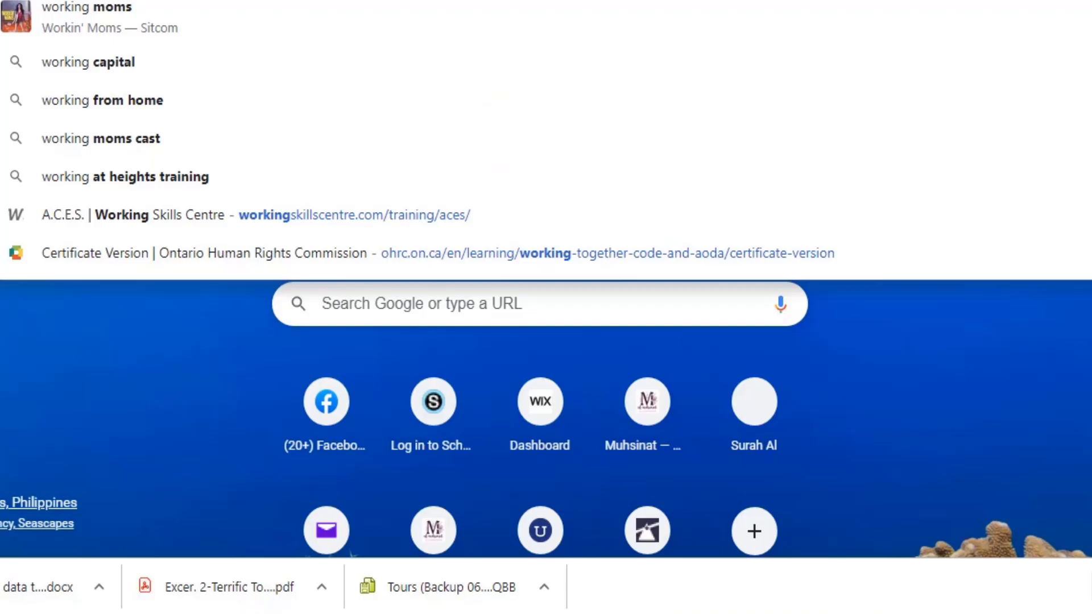
text( skill)
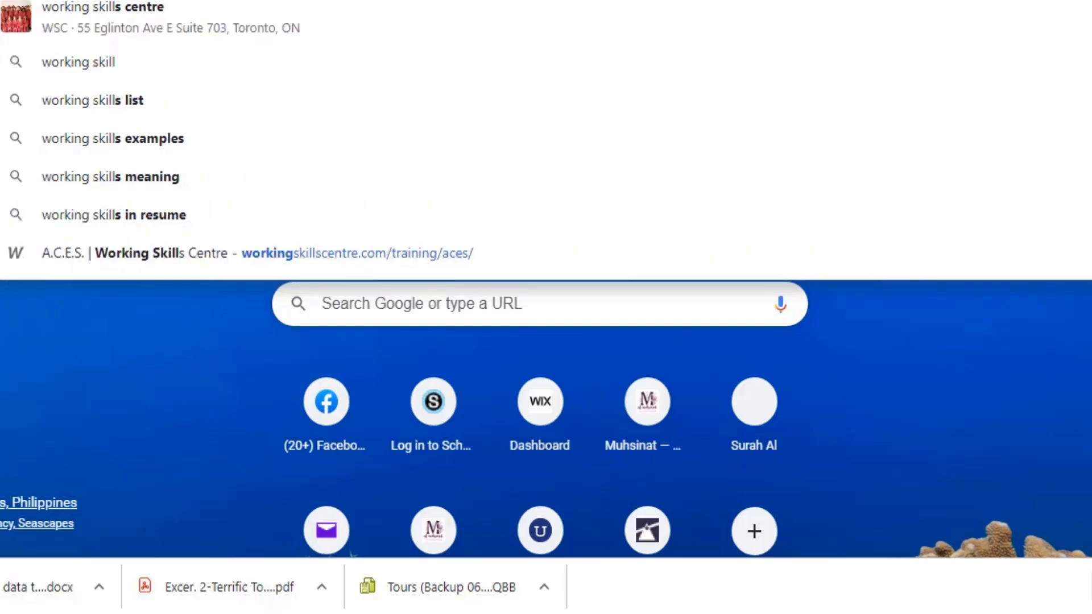
key(Down)
key(Return)
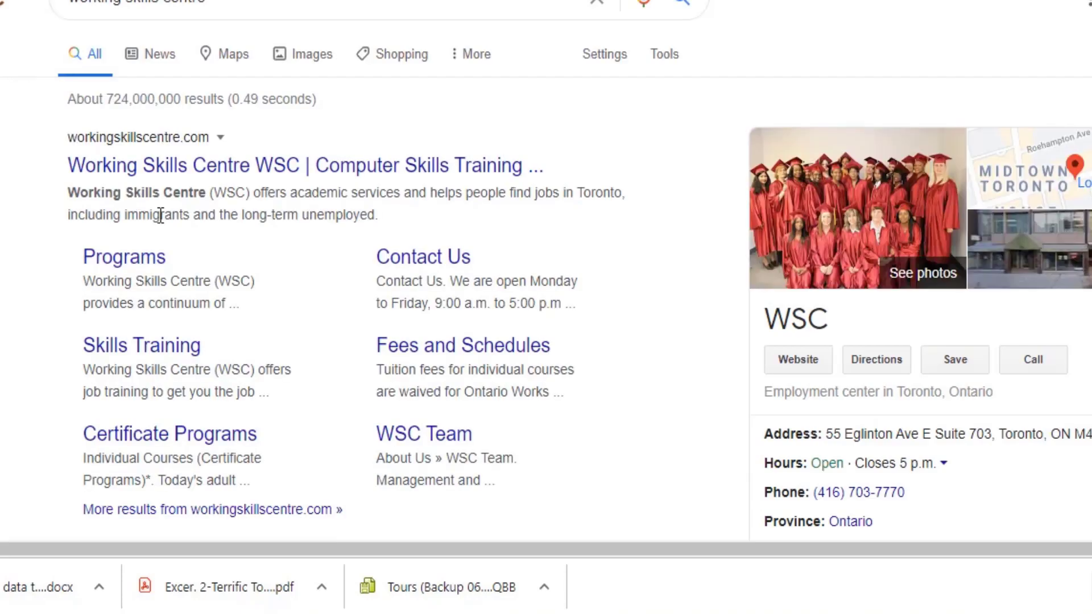
click(240, 184)
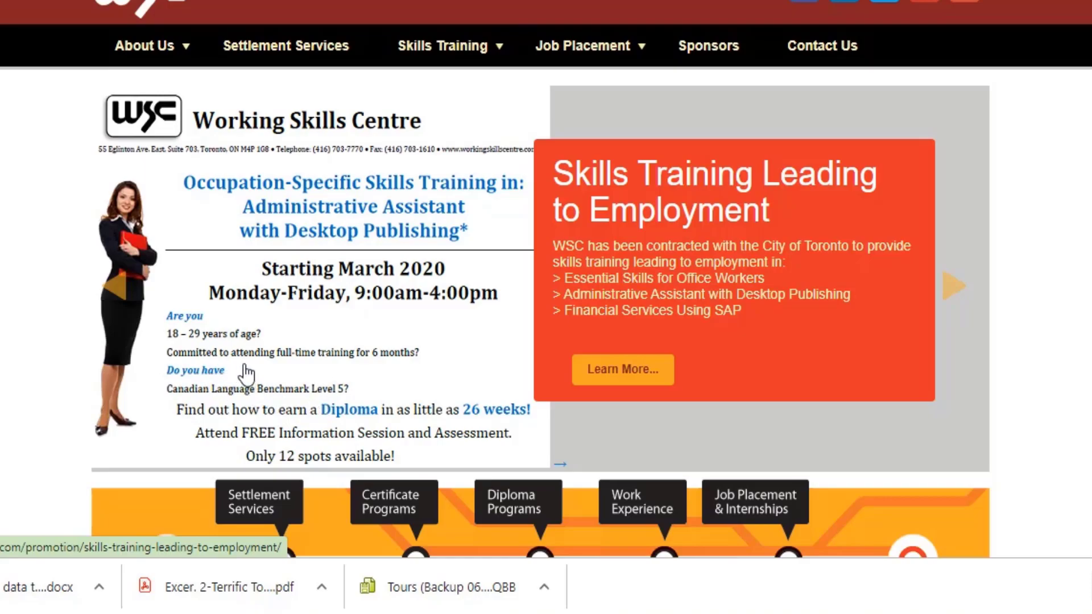
scroll(284, 364, down, 10)
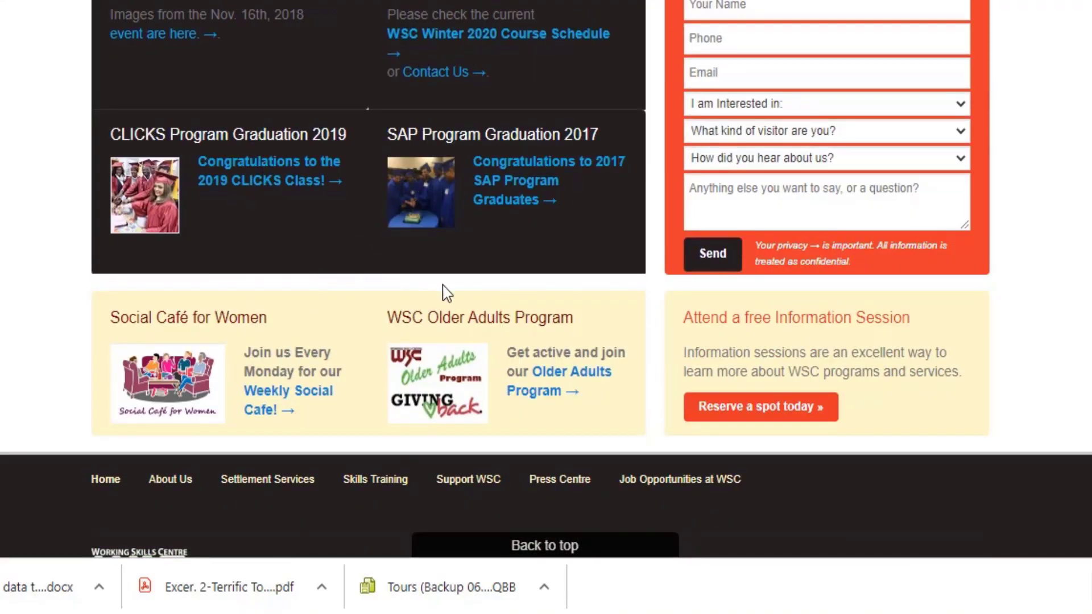
scroll(519, 362, down, 2)
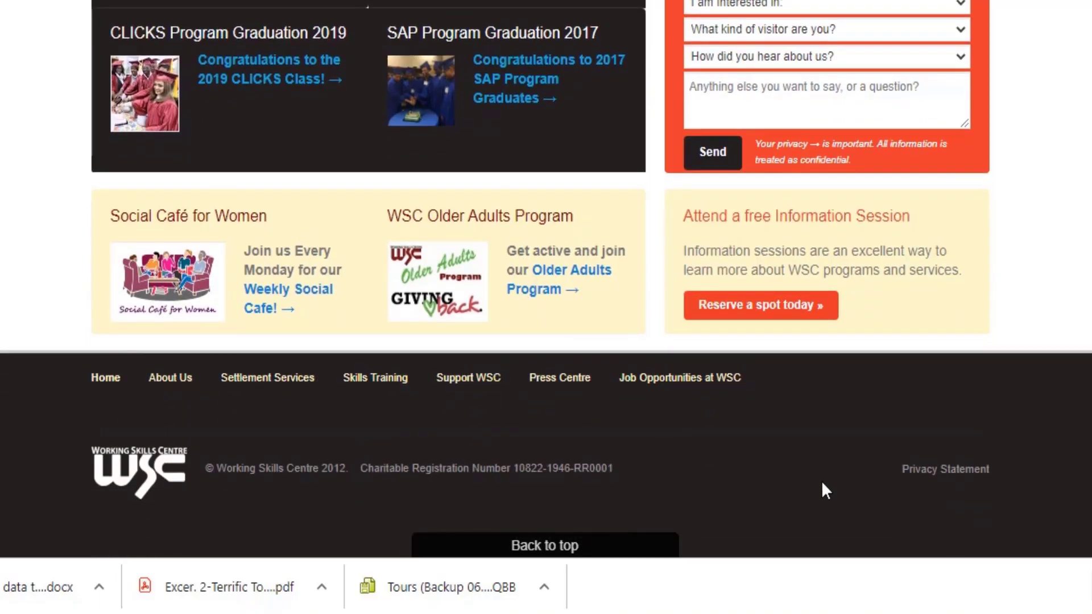
scroll(483, 427, up, 5)
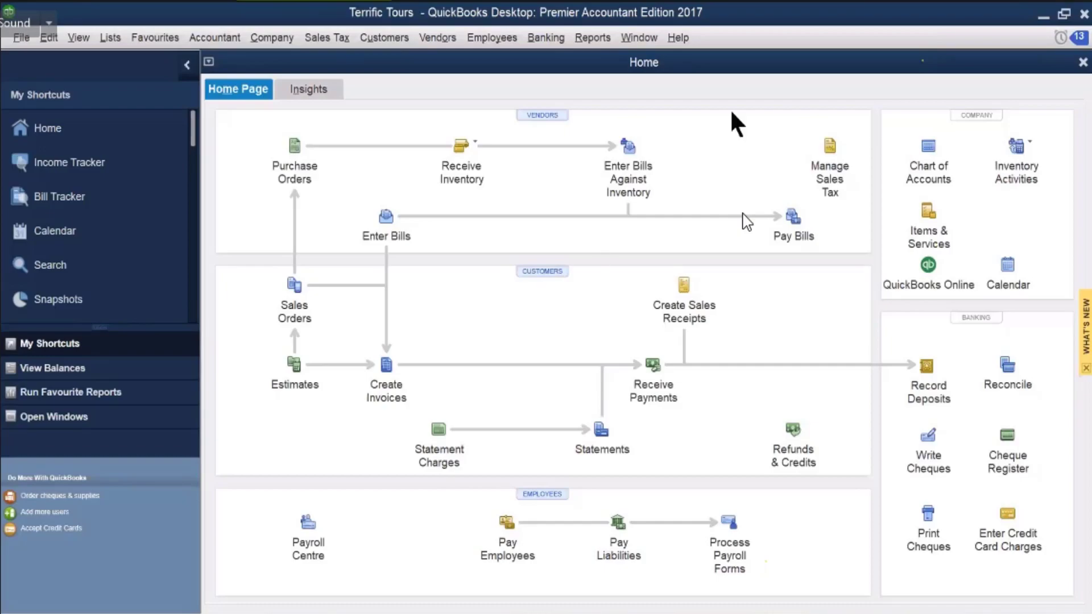
Back in QuickBooks, start a cheque from Bank Chequing to Travel Totes, declining to receive against the vendor's open purchase orders
click(930, 445)
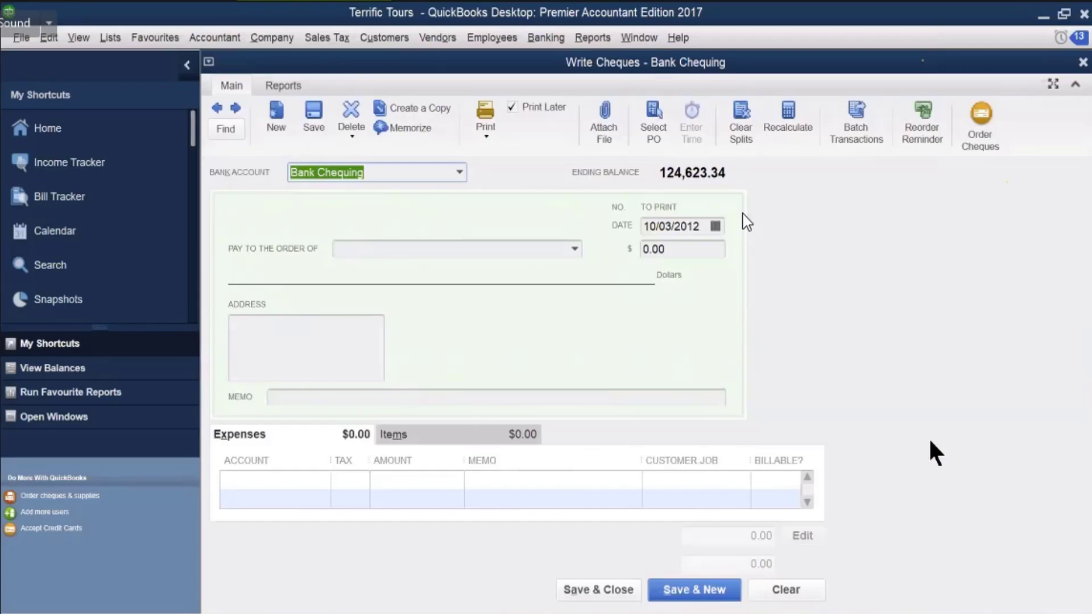
click(363, 246)
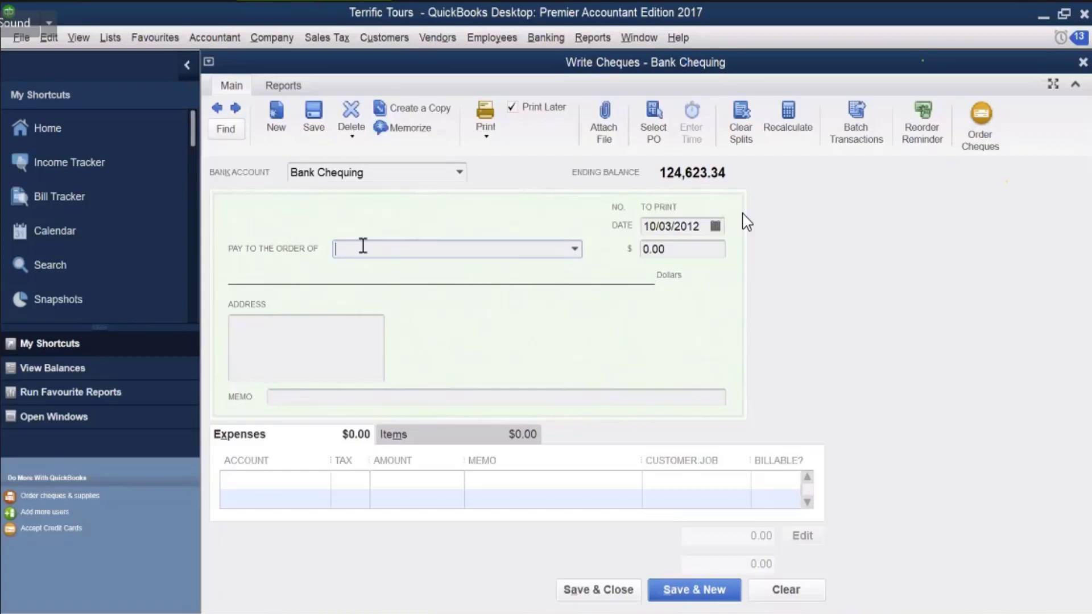
text(Travel Totes)
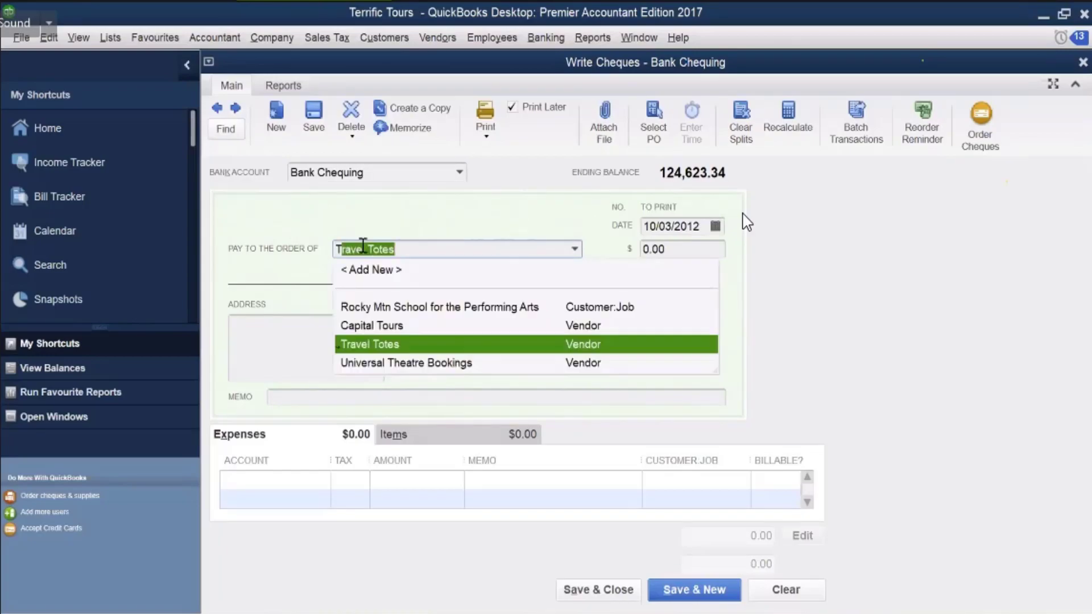
click(382, 352)
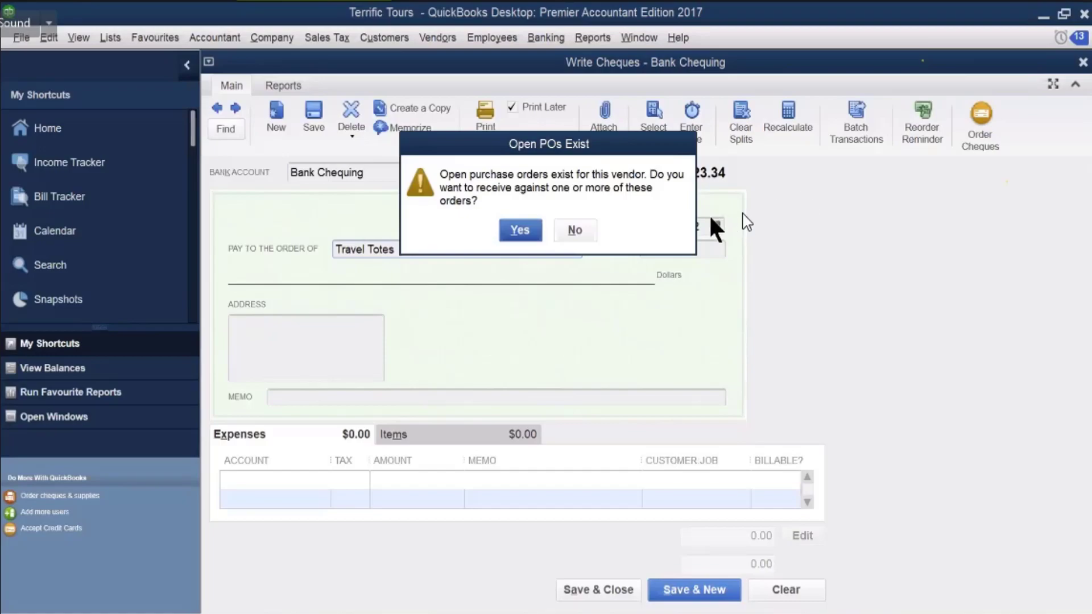
click(576, 230)
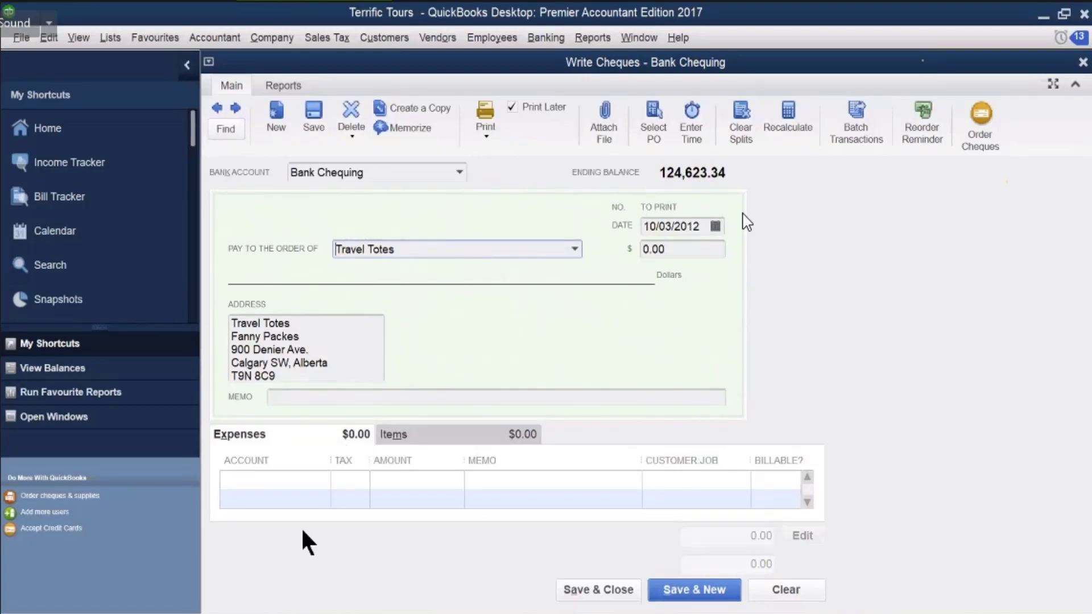
Allocate 500 of the Travel Totes cheque to Accounts Payable on the first expense line
click(300, 481)
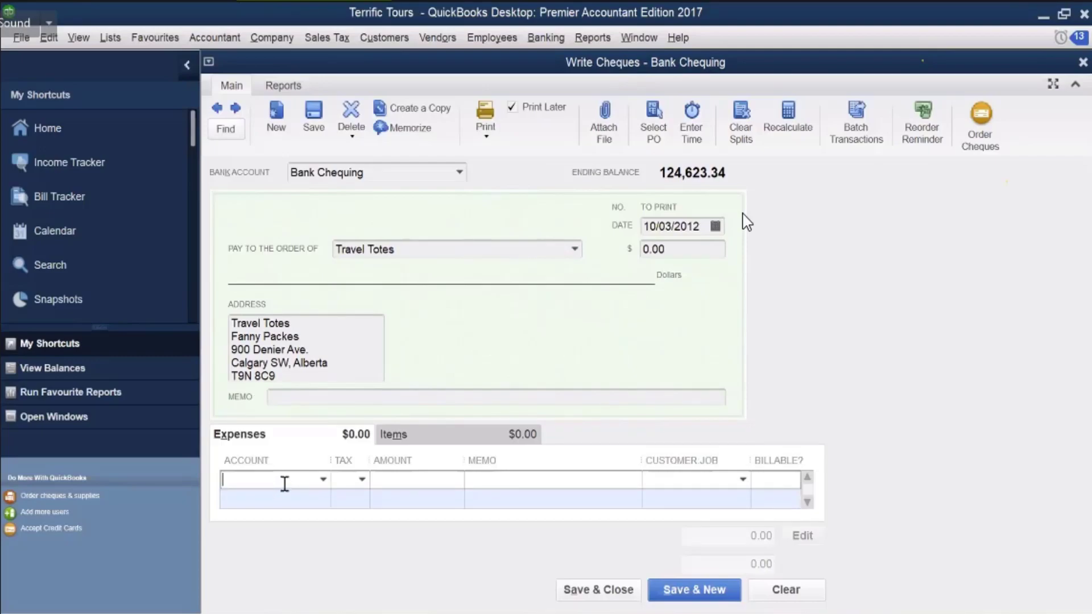
text(Accounts Payable)
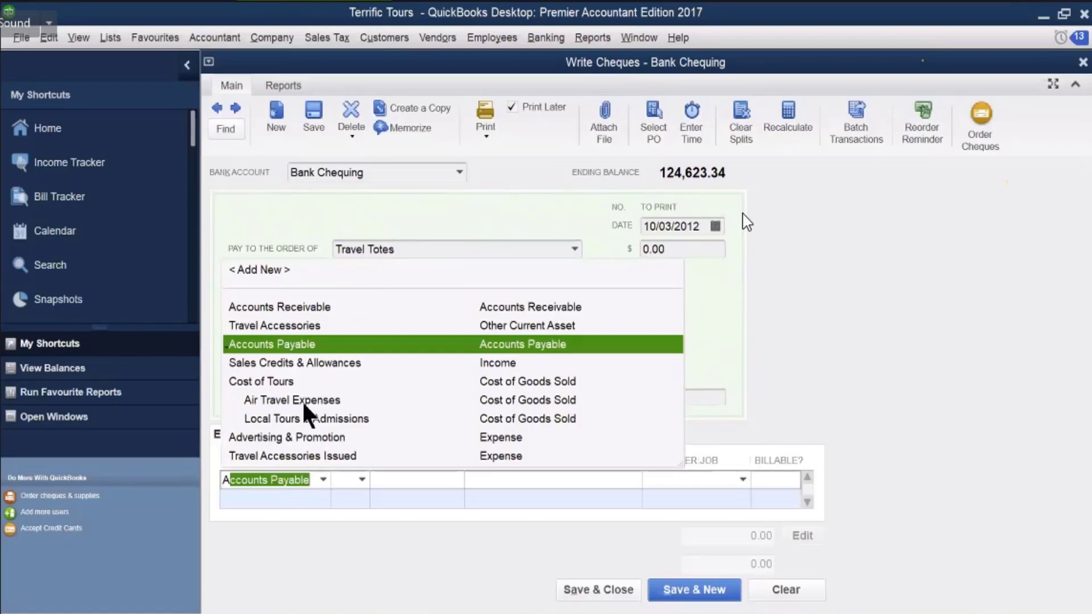
click(332, 343)
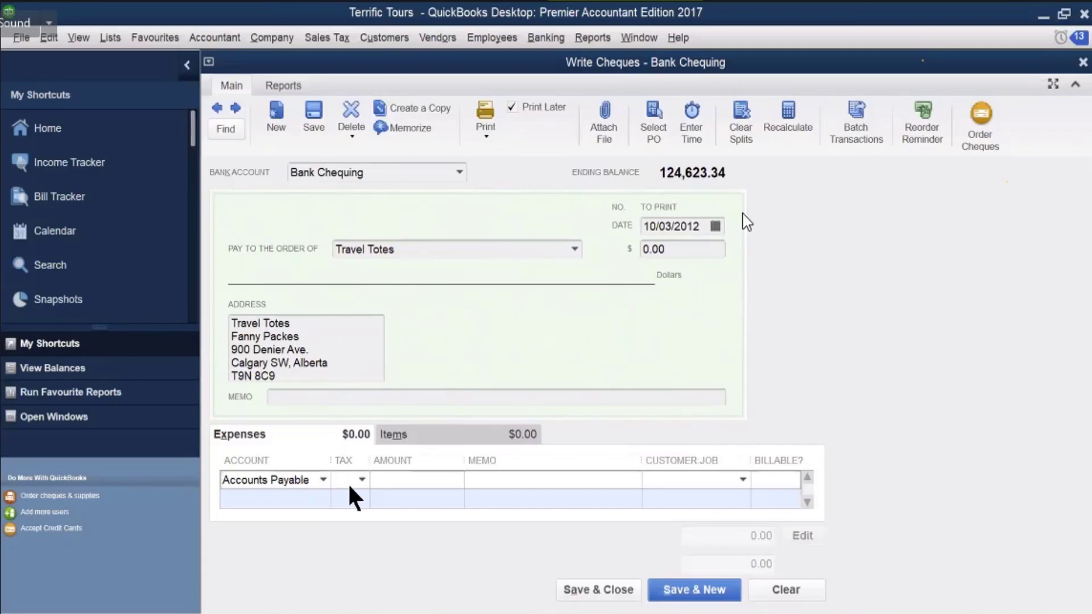
click(400, 481)
text(500)
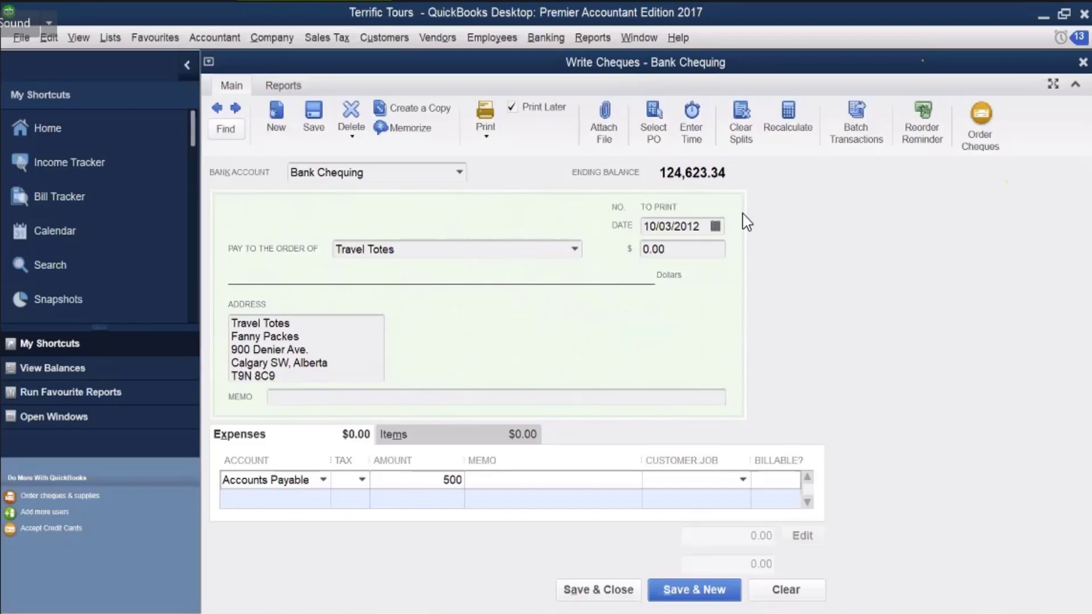
Add the memo PREPY PO 30 to the Accounts Payable line, and save and close the cheque
click(498, 484)
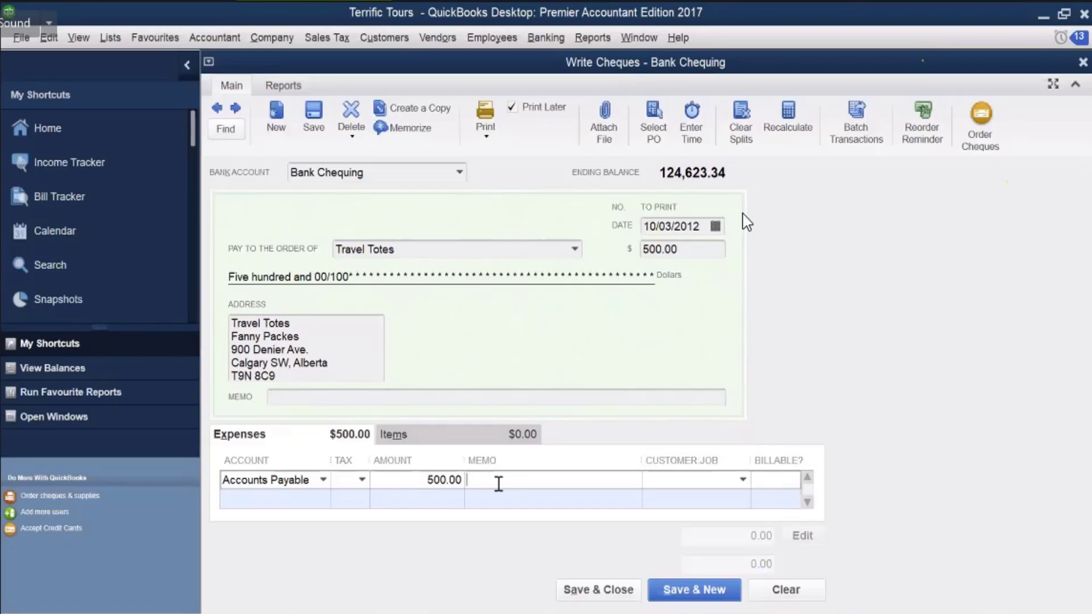
text(PREPY)
text(PO 30)
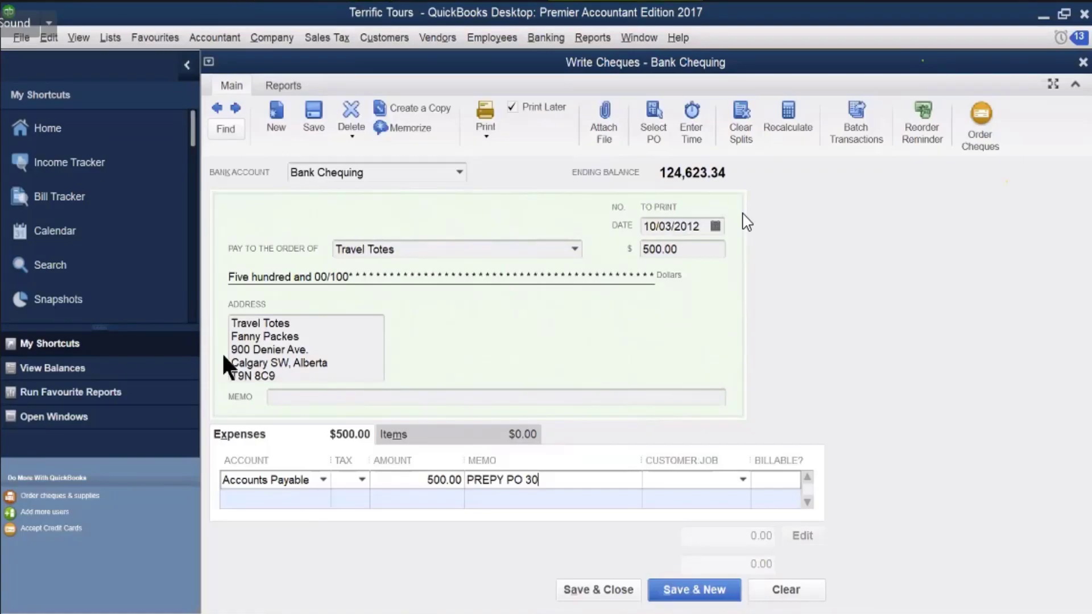
click(600, 585)
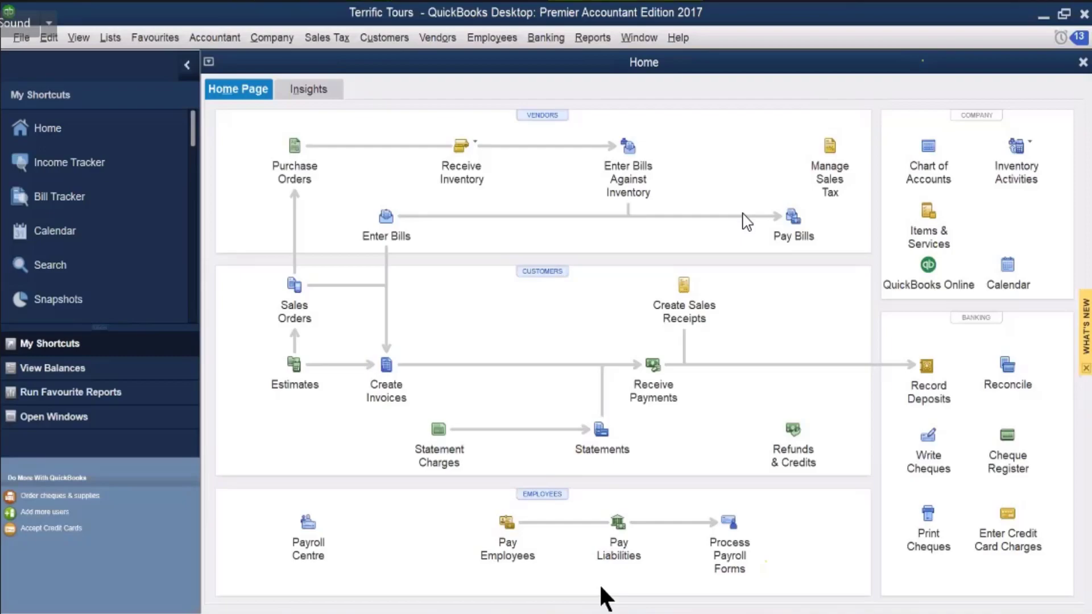
Pay Parry's Printing House bill PPH-1800 and Heritage Hotels bill HH-2099 by cheque from Bank Chequing, taking purchase discounts of 19.05 and 139.10
click(793, 216)
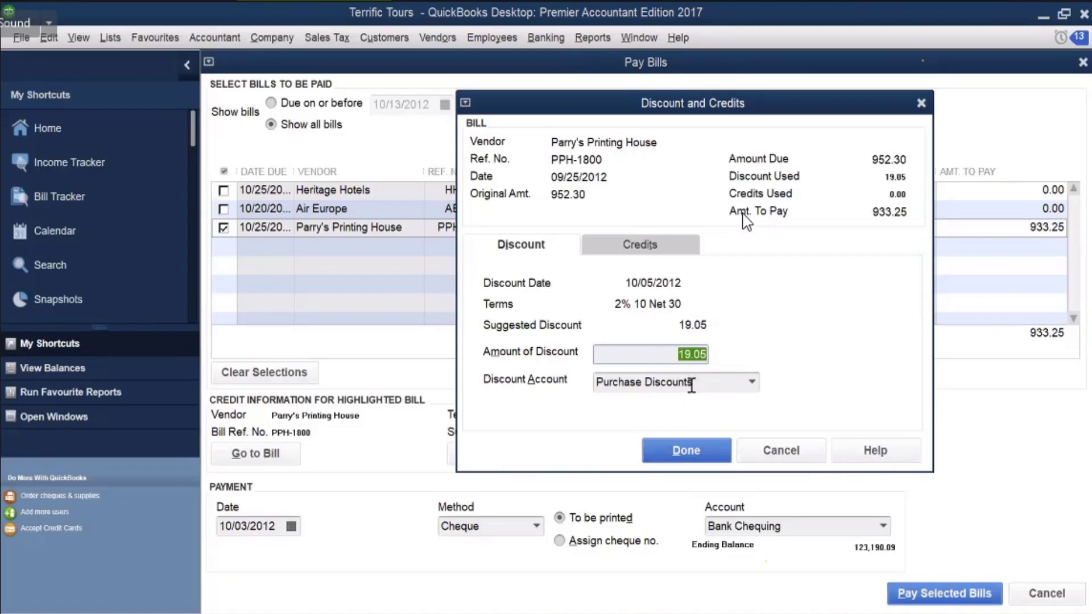
click(685, 449)
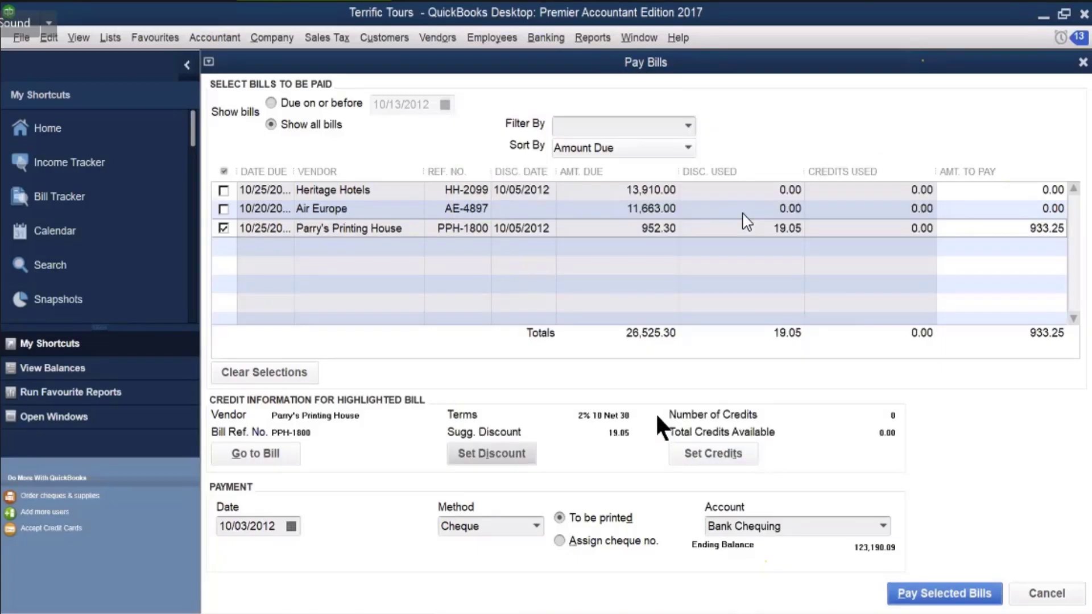
click(224, 190)
click(523, 449)
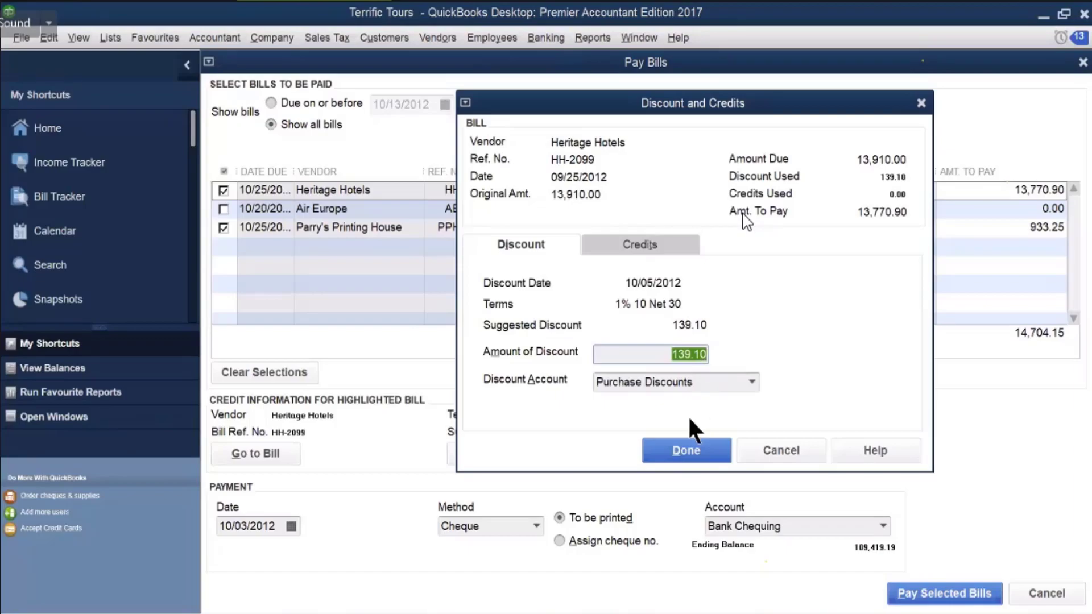
click(680, 449)
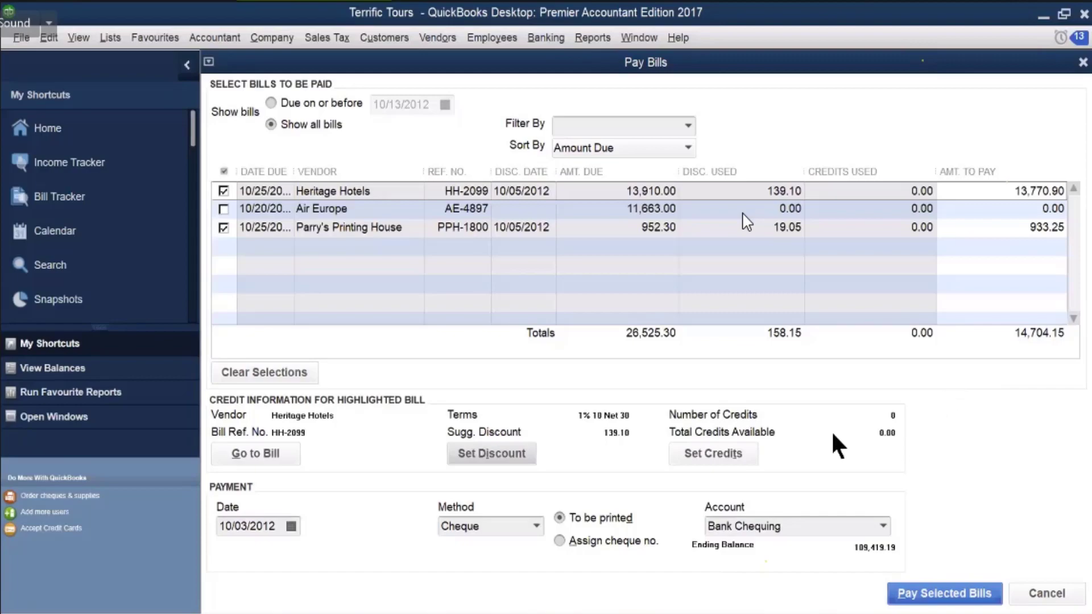
click(961, 596)
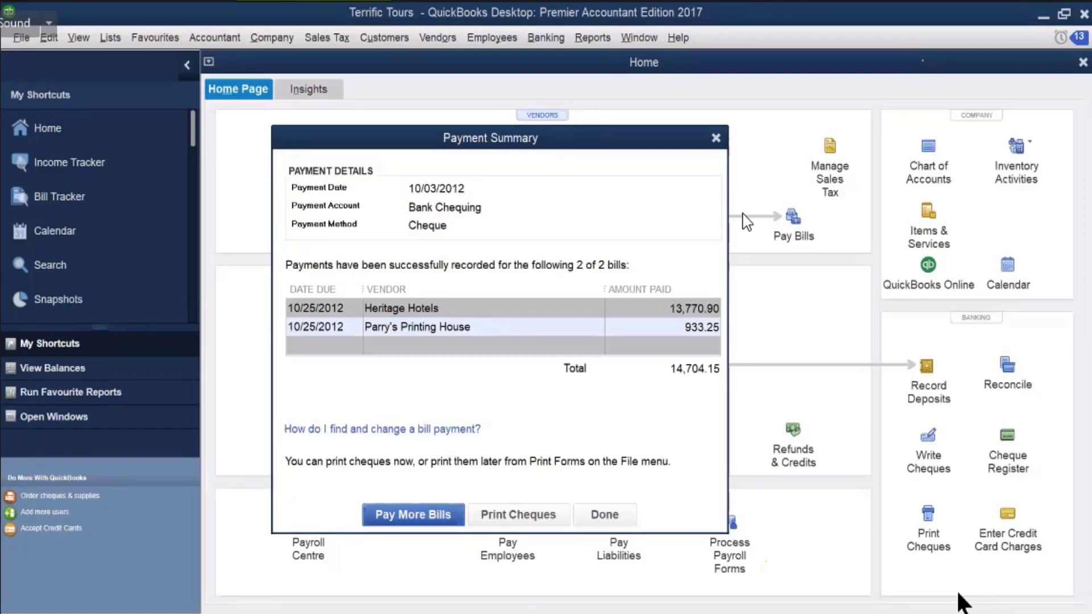
click(614, 517)
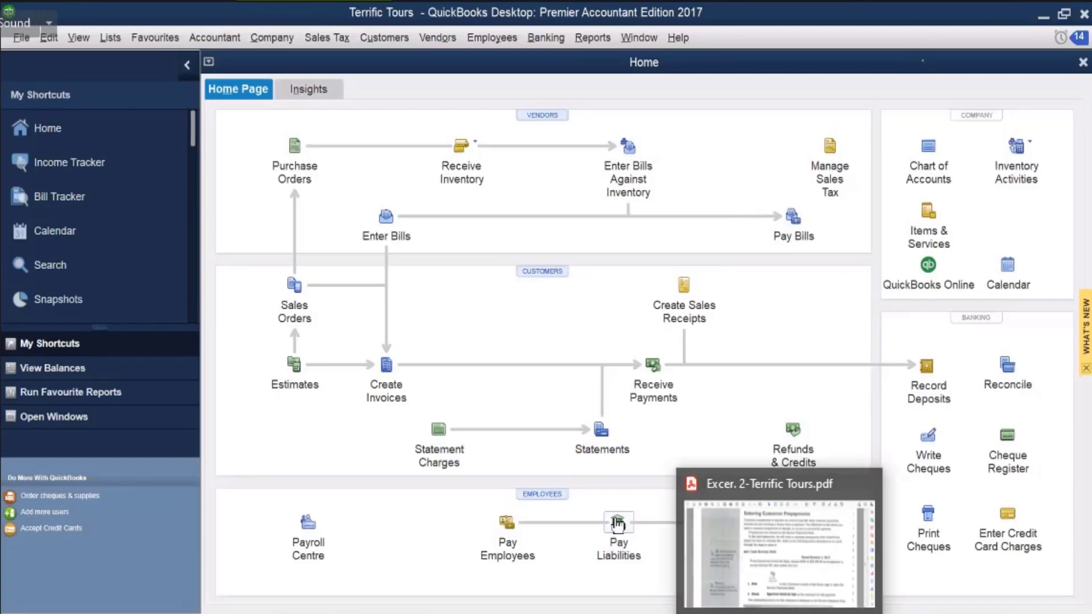
Switch to the Excer. 2-Terrific Tours PDF and review the customer prepayment instructions from SD9 through source document SD10
click(757, 546)
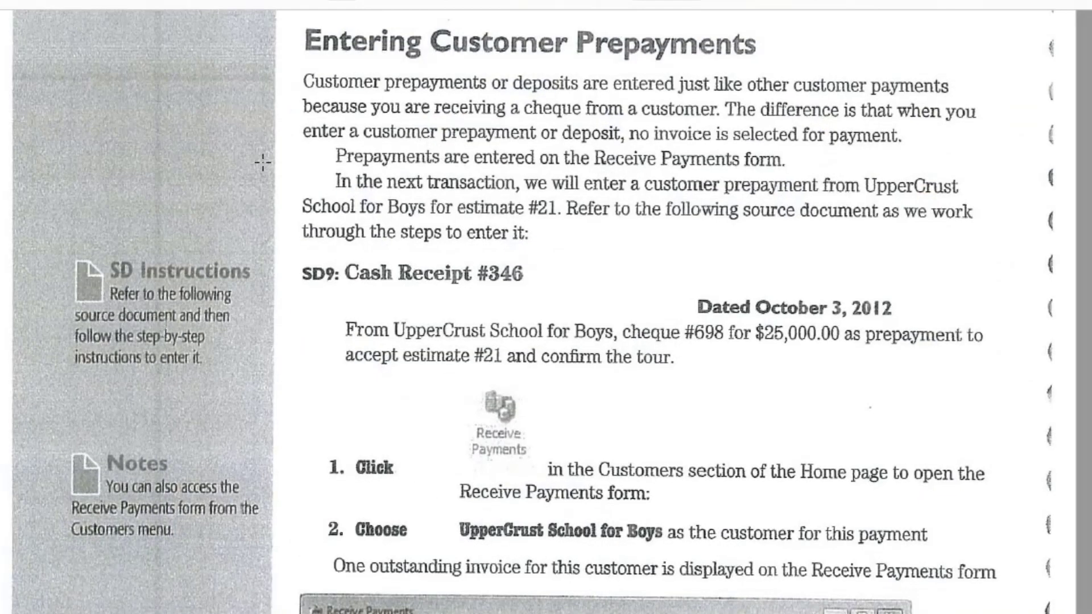
scroll(372, 284, down, 3)
scroll(384, 294, down, 6)
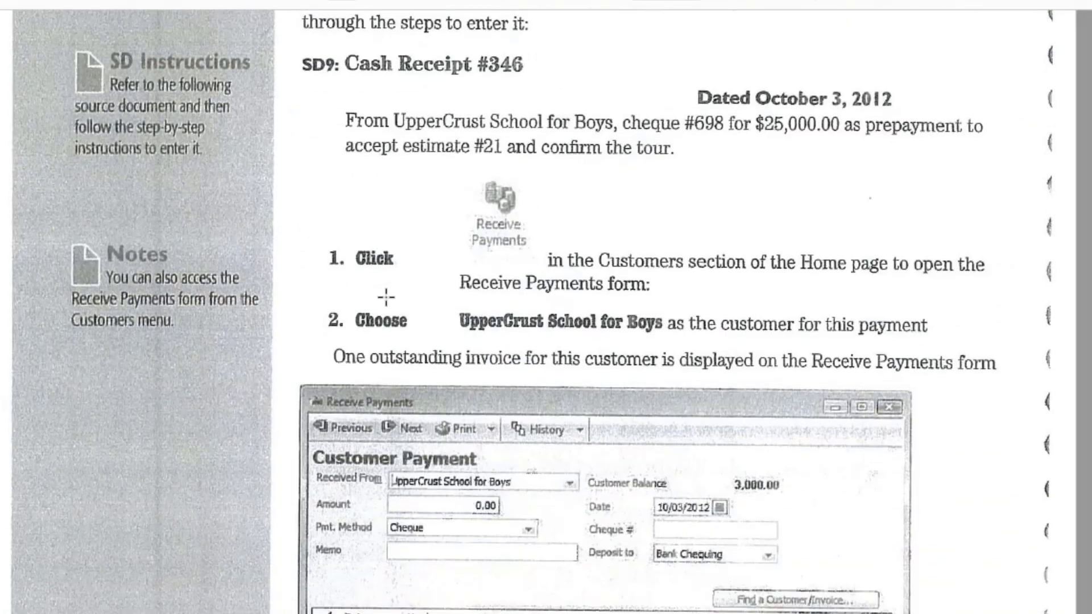
scroll(386, 297, down, 15)
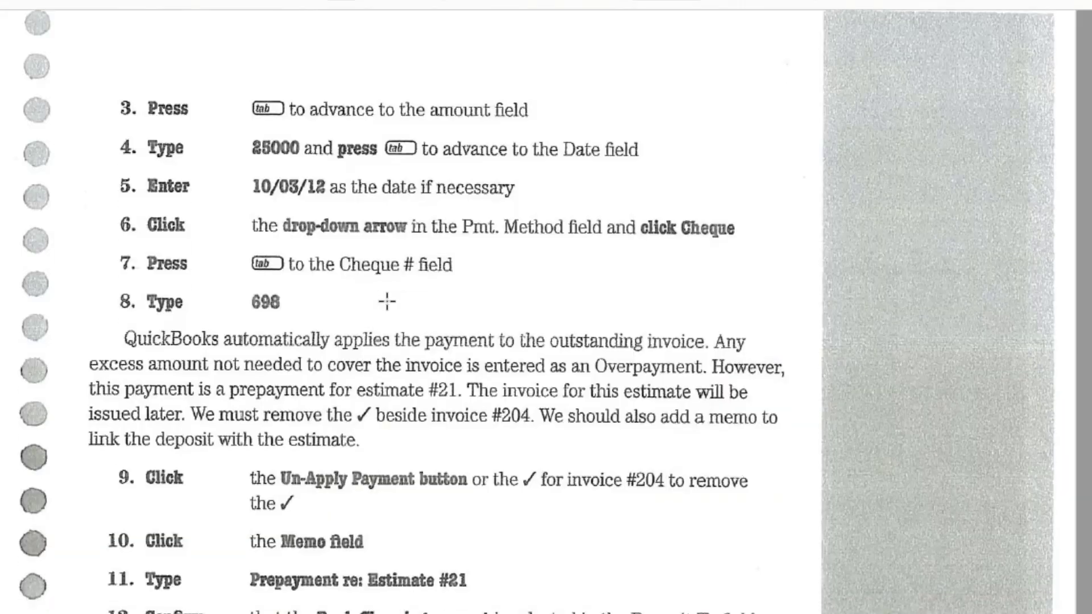
scroll(386, 301, up, 10)
scroll(387, 301, down, 1)
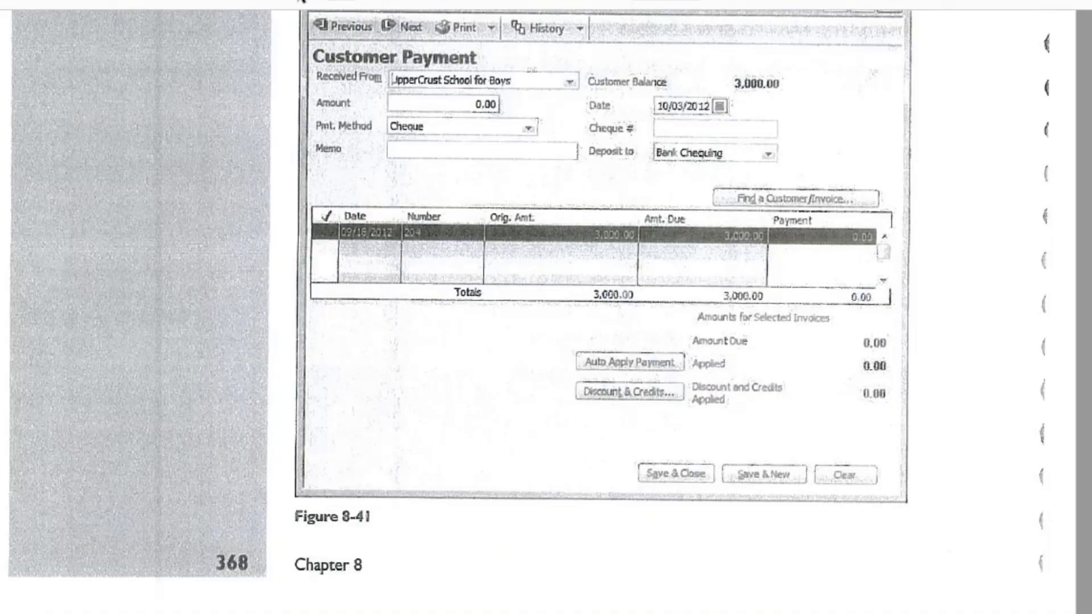
scroll(546, 307, down, 10)
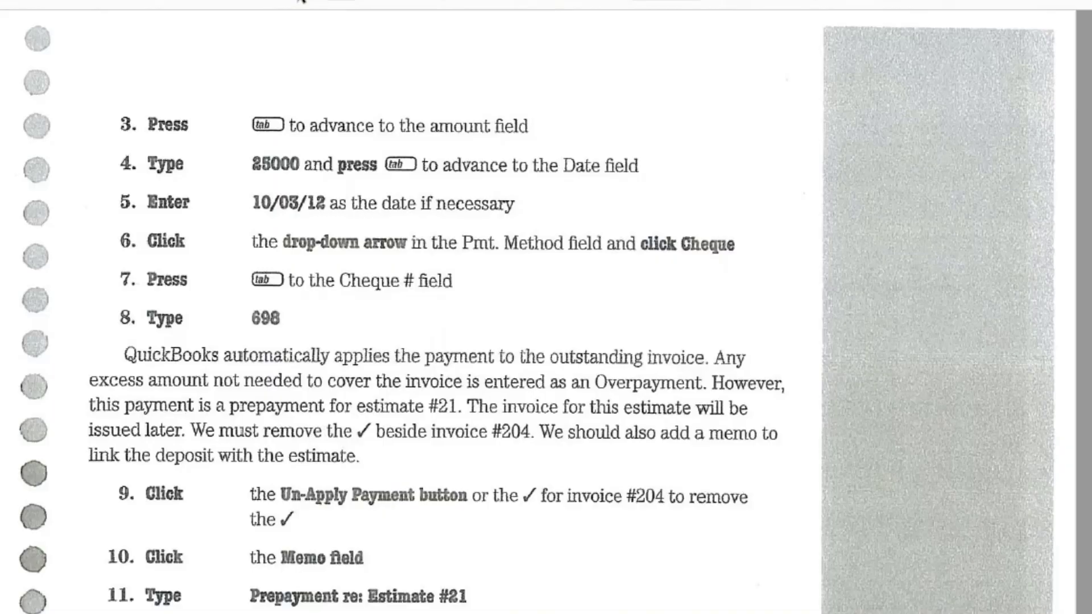
scroll(577, 261, down, 6)
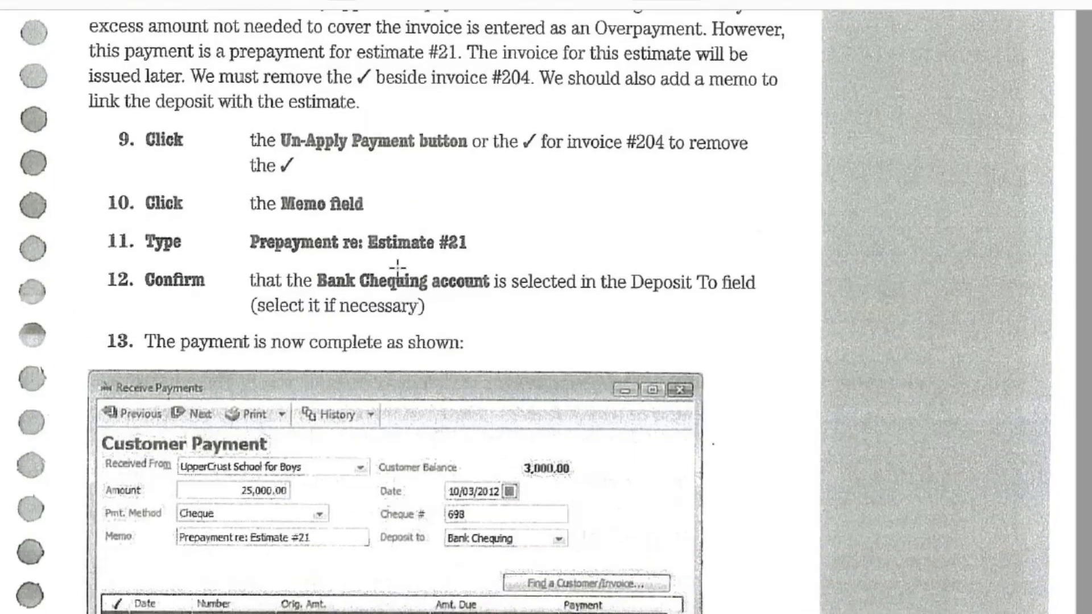
scroll(397, 267, down, 6)
scroll(397, 265, down, 3)
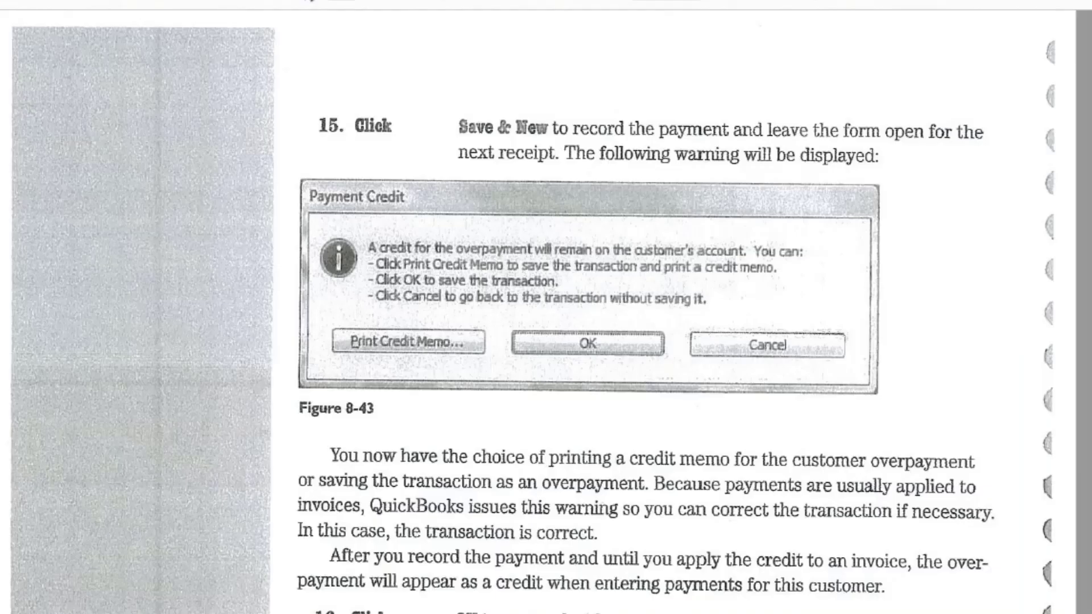
scroll(361, 309, down, 5)
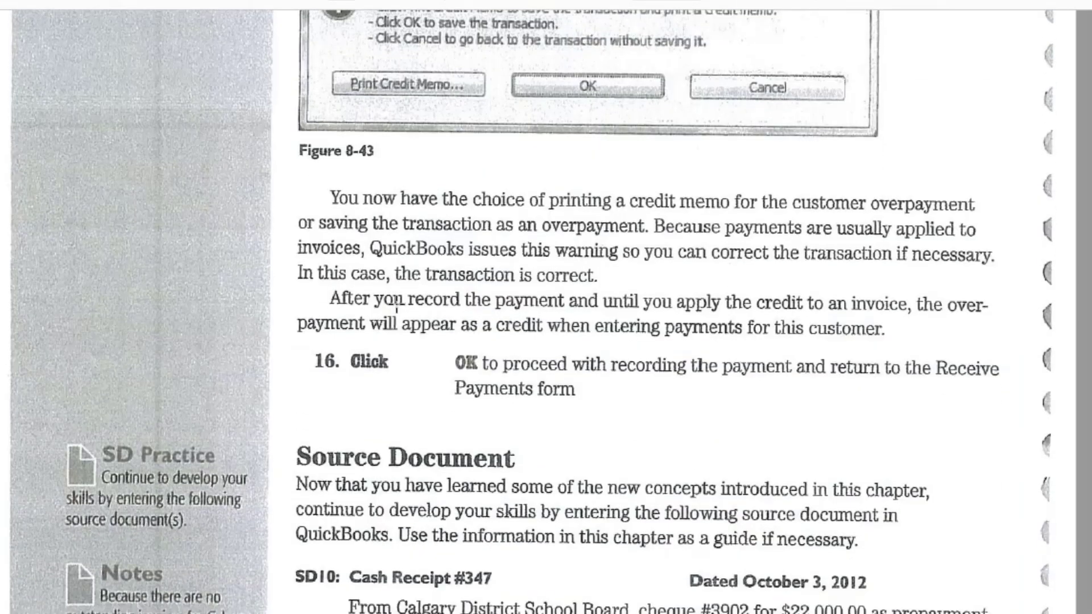
scroll(357, 308, down, 1)
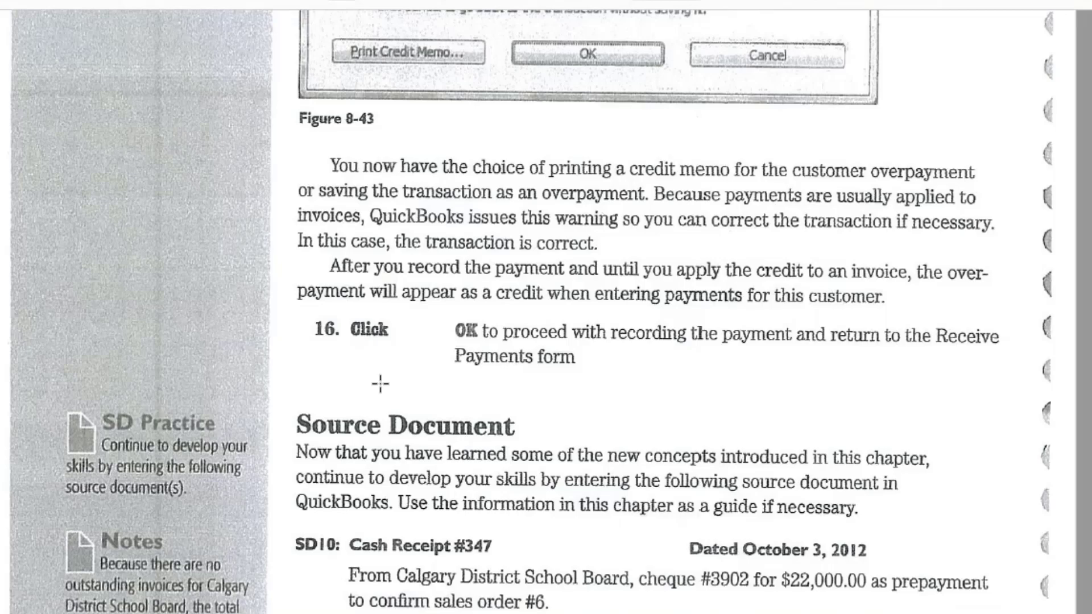
scroll(379, 381, down, 2)
scroll(380, 388, down, 2)
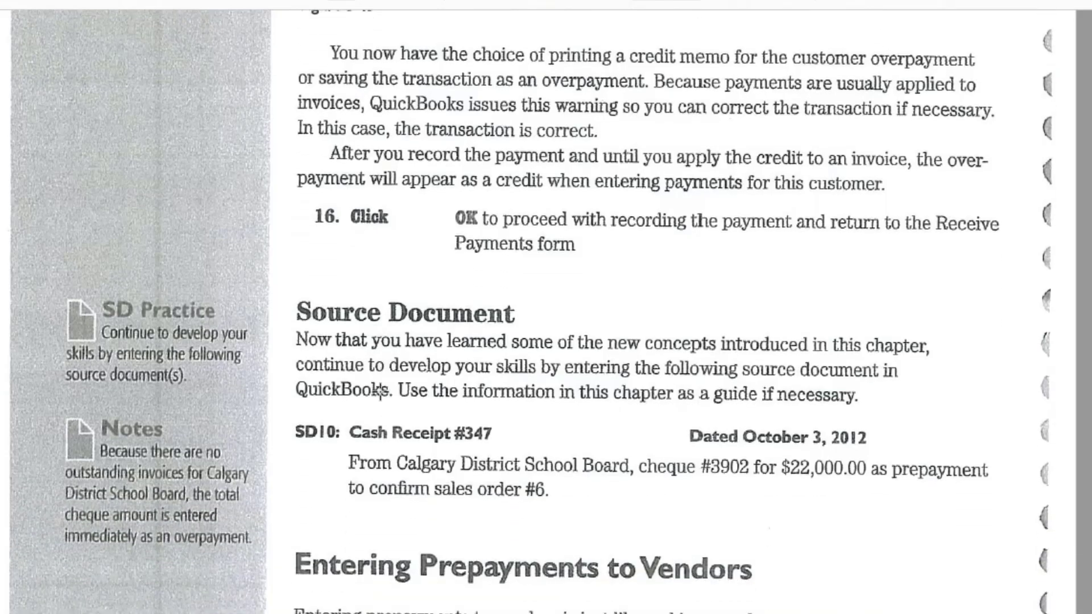
Look through the exercise pages for the next transaction, checking source documents SD12, SD15 and SD16 and the Travel Totes cheque instructions
key(Page_Down)
key(Page_Down)
key(Page_Down)
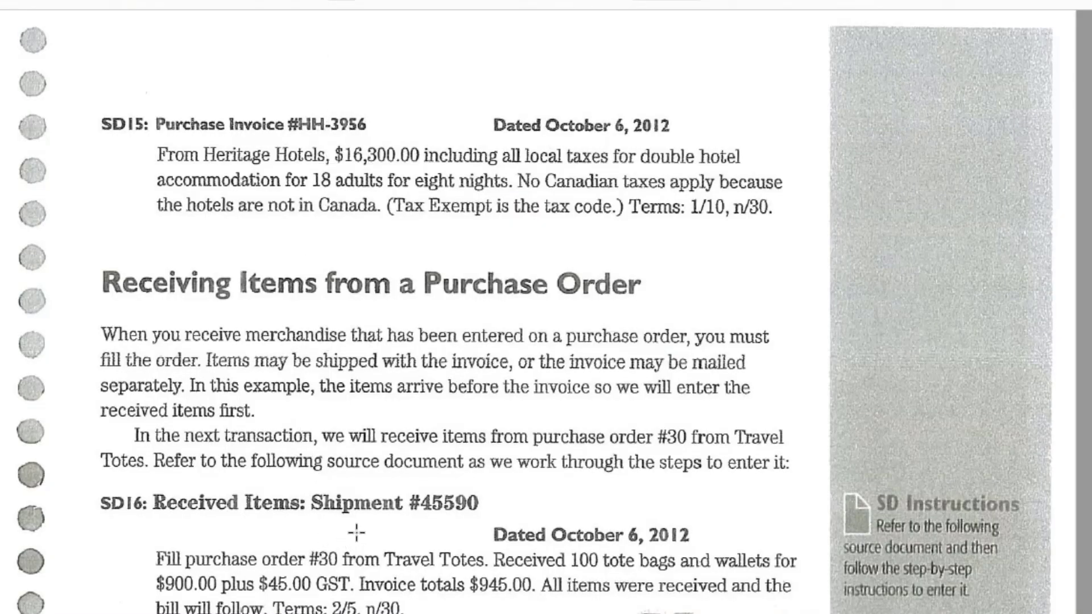
scroll(356, 529, down, 1)
scroll(355, 529, down, 3)
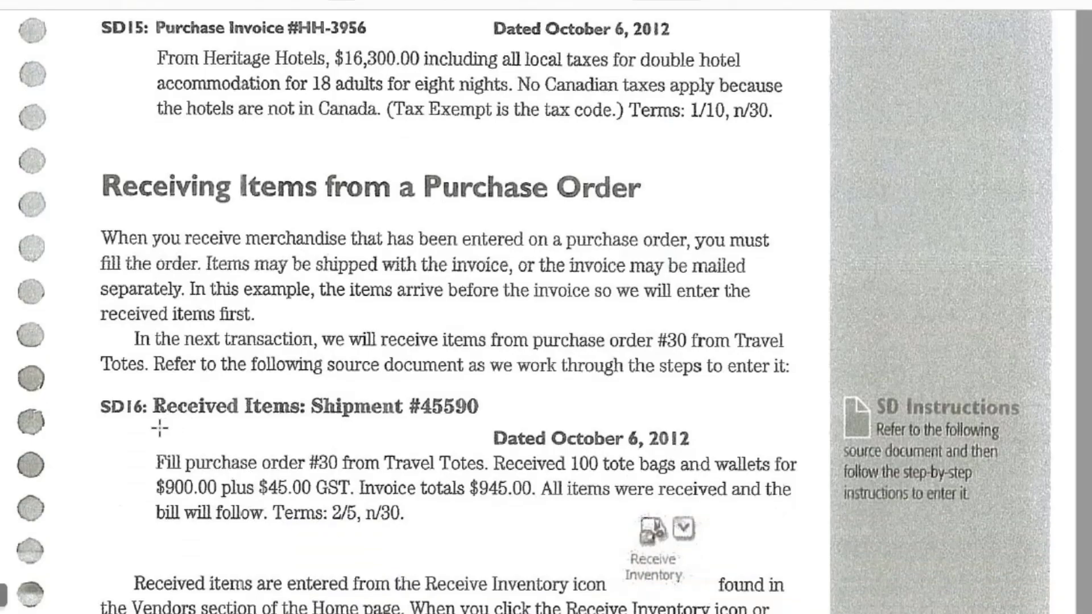
scroll(230, 352, up, 2)
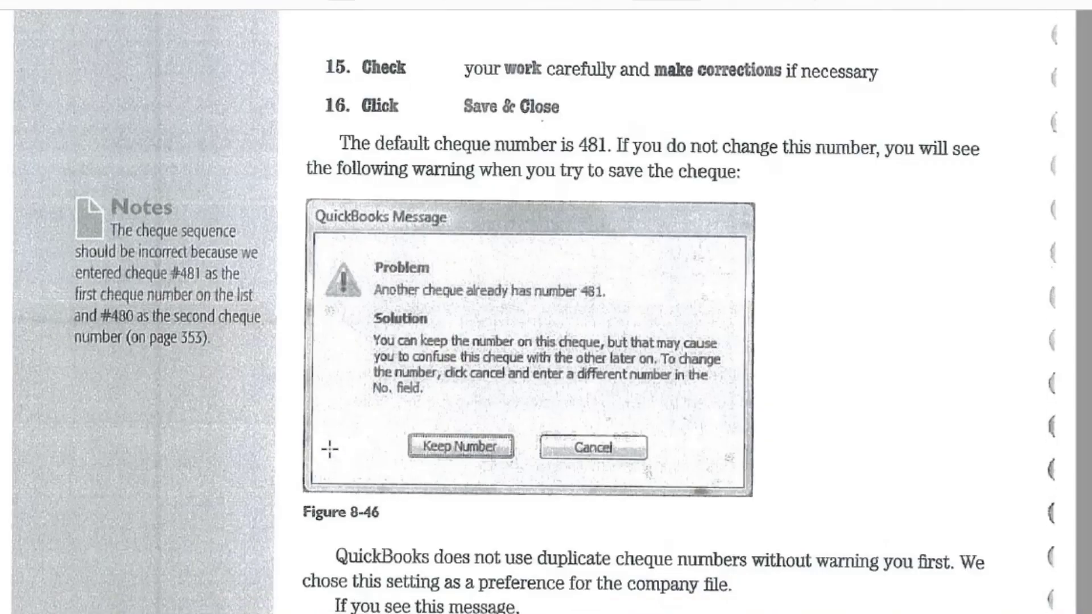
scroll(329, 449, down, 11)
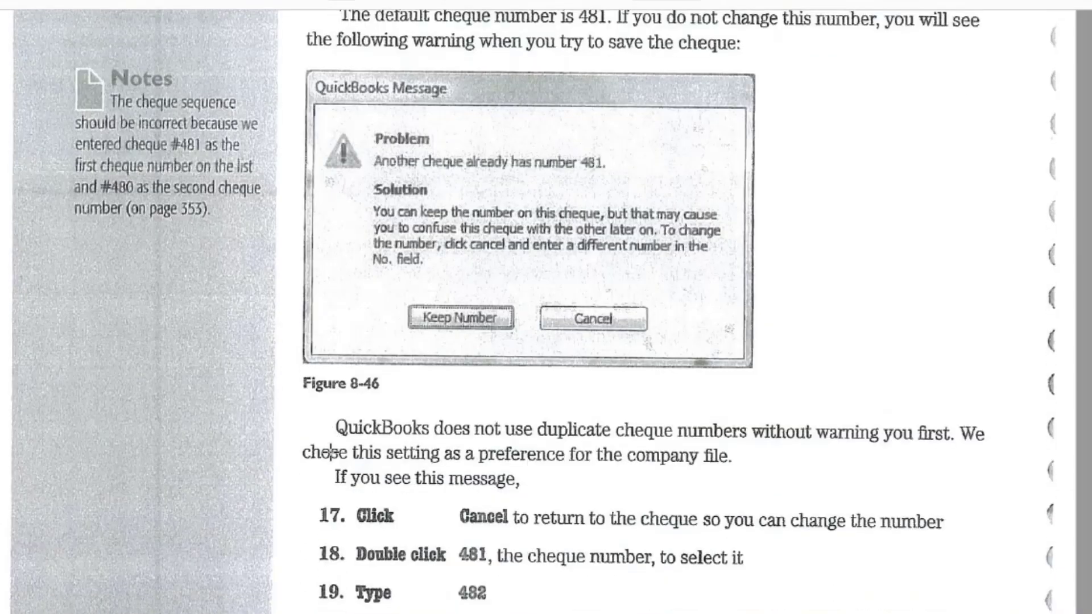
scroll(330, 458, down, 7)
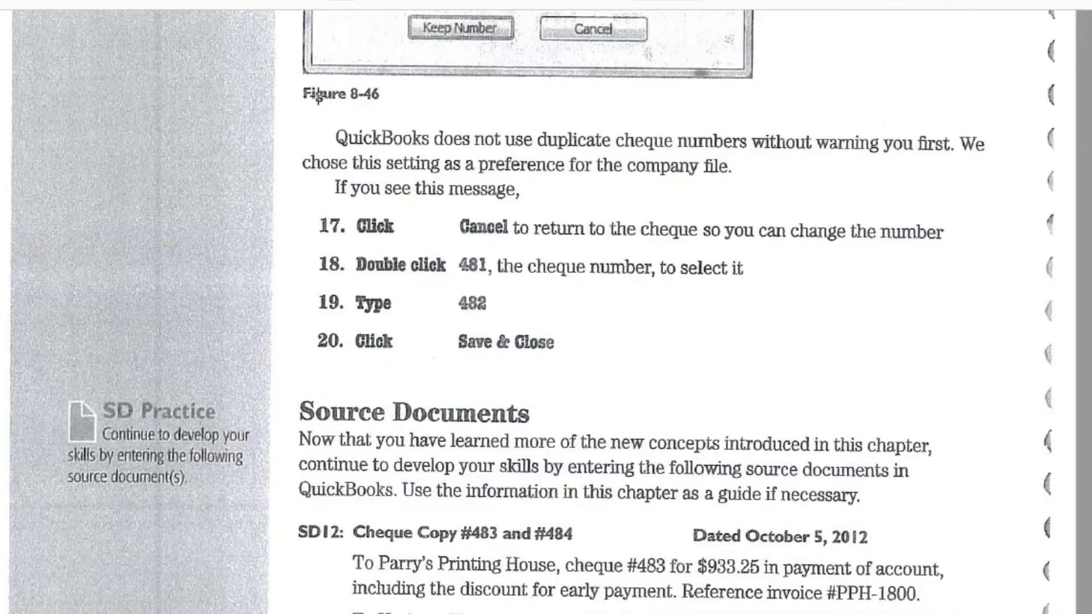
click(255, 3)
scroll(291, 462, down, 2)
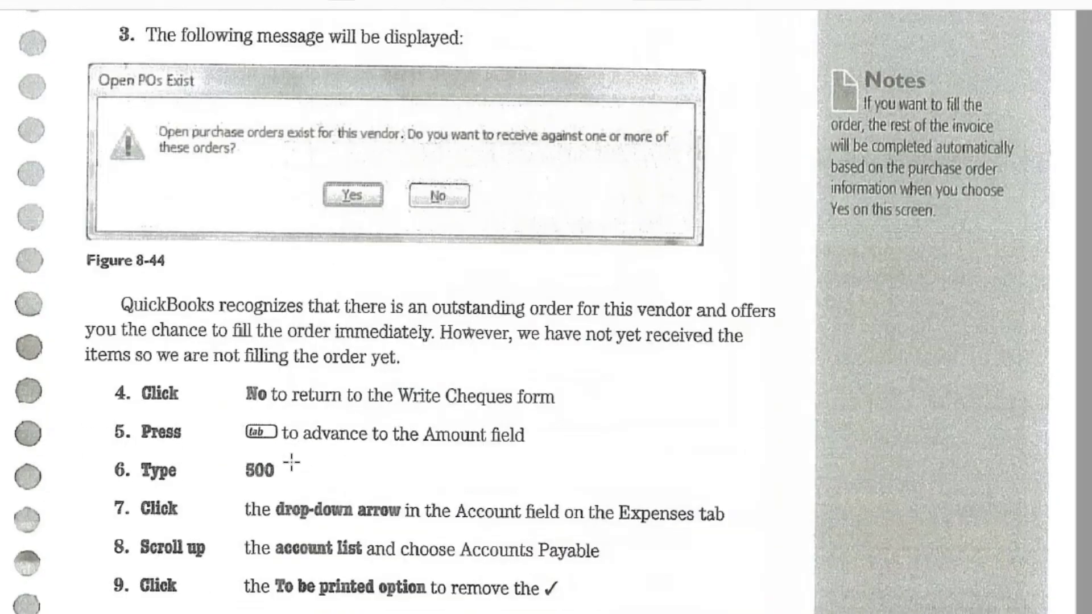
scroll(291, 462, down, 10)
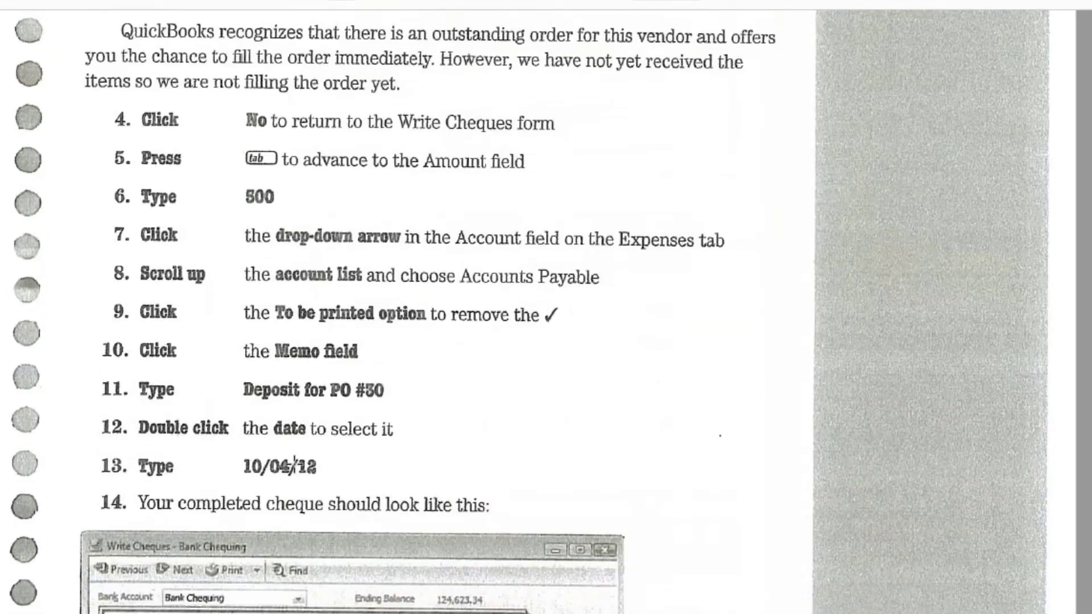
scroll(294, 462, down, 10)
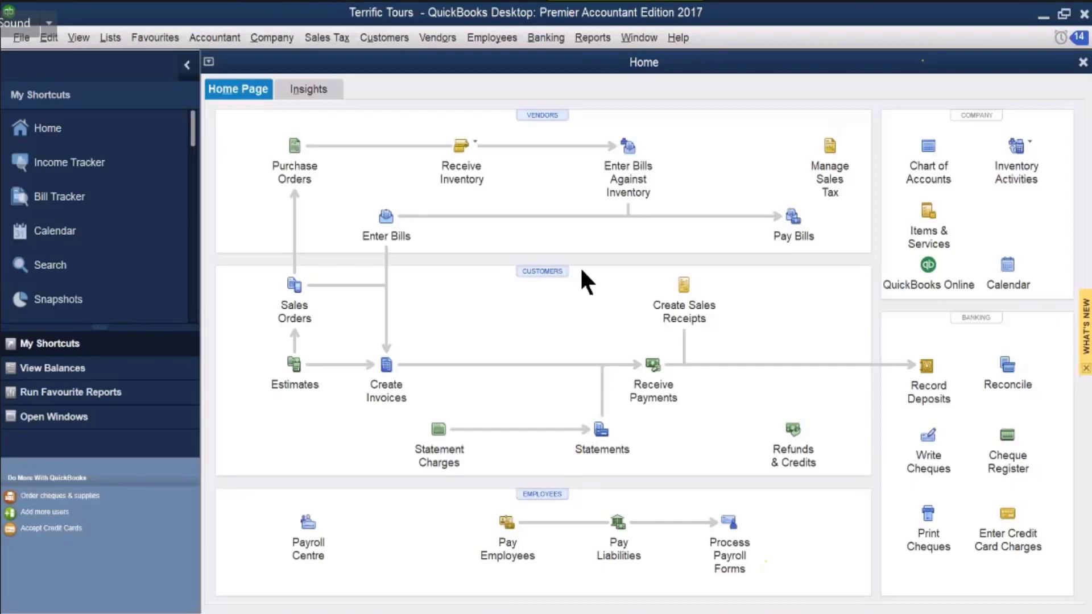
Back in QuickBooks, start a new bill for SPOTLESS CLE and open the full setup form to add it as a new vendor
click(390, 220)
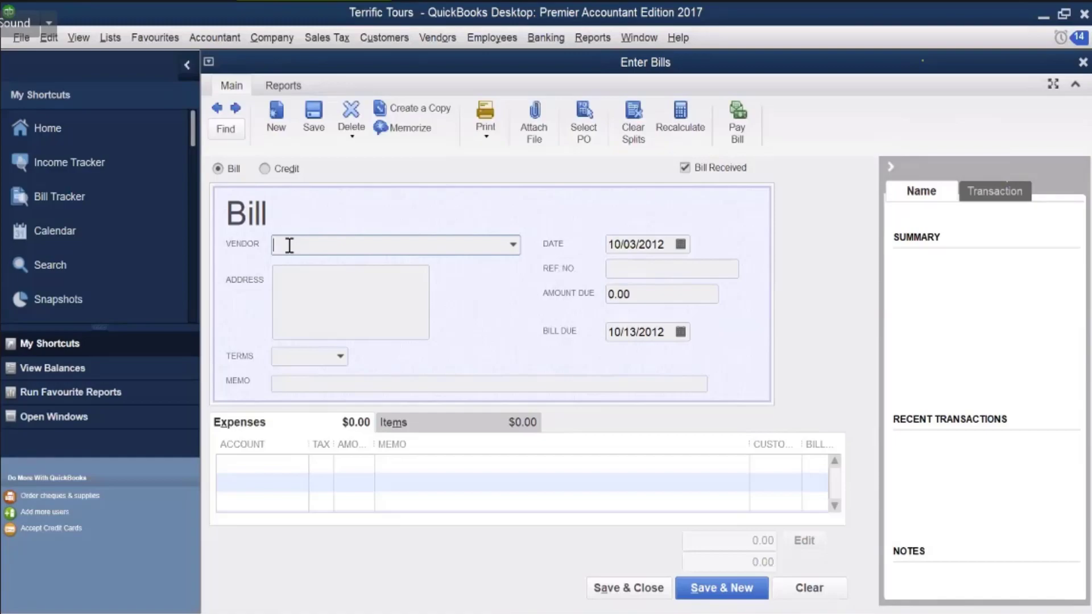
text(SPD)
text(TL)
text(ESS C)
text(LE)
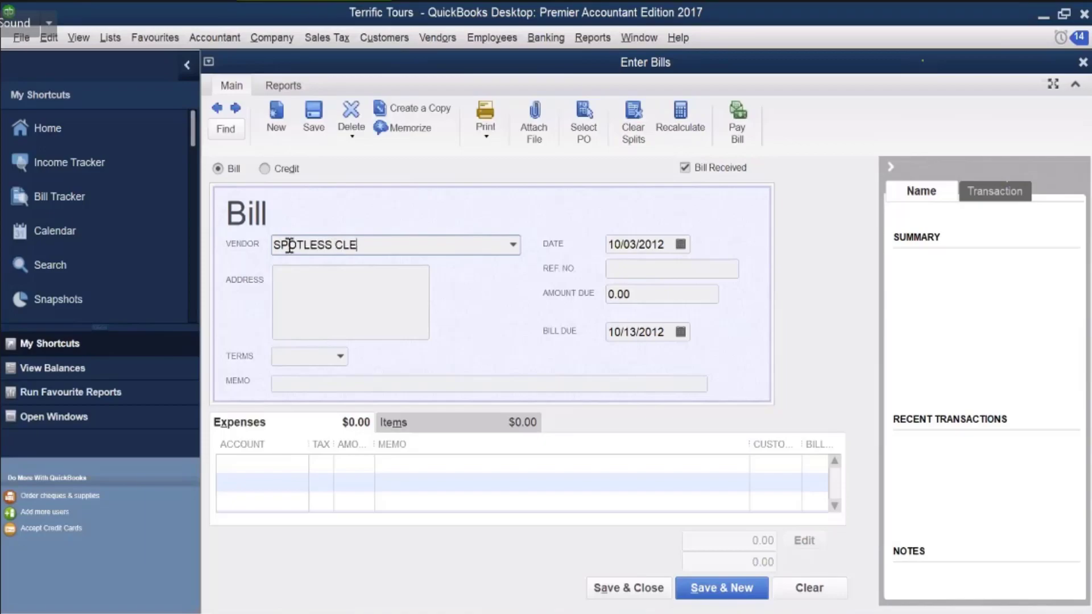
key(Tab)
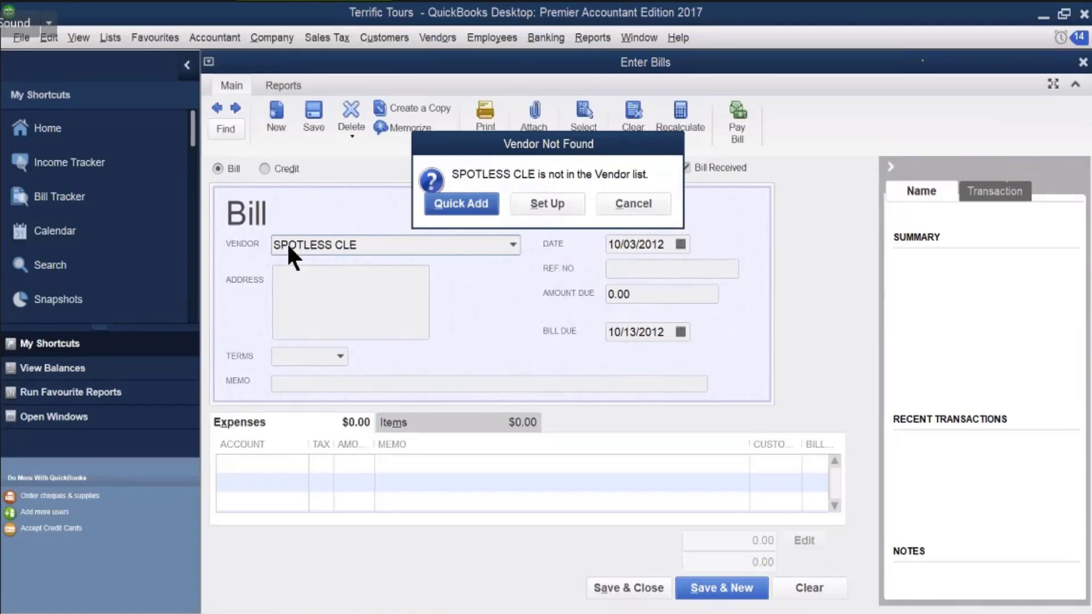
click(547, 206)
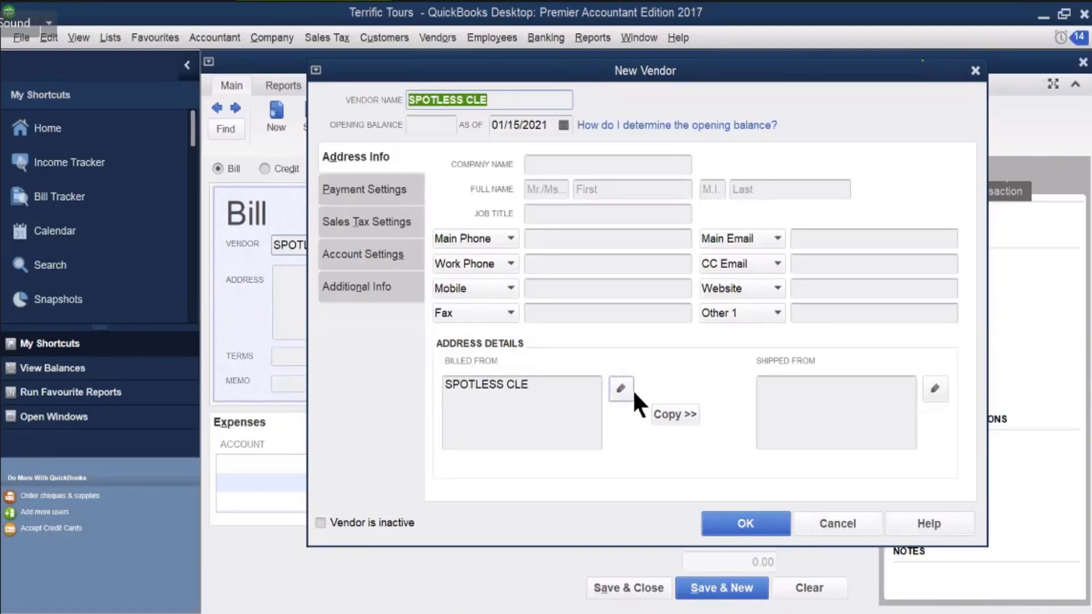
Enter the contact's name as the new vendor's company name and open the billed-from address for editing
click(545, 168)
text(L)
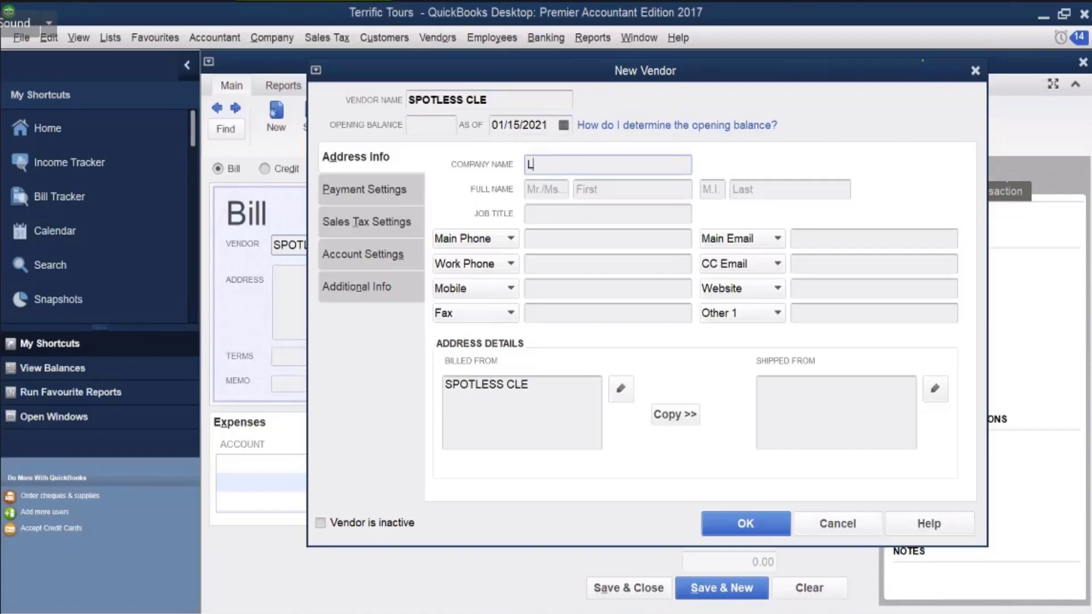
text(ES SPOTTS)
click(620, 389)
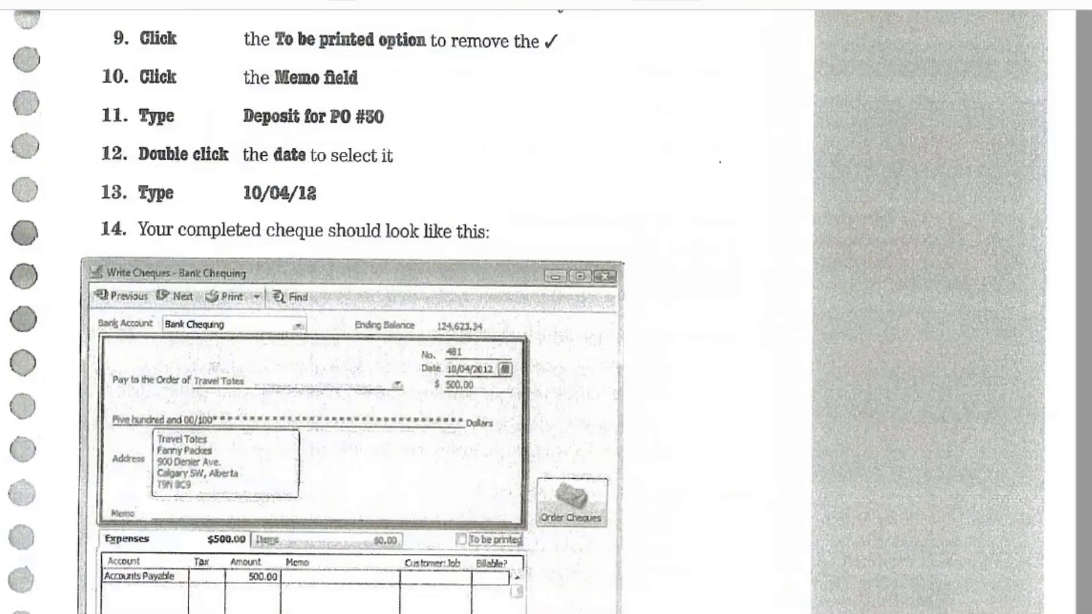
Look through the exercise pages on the Travel Totes cheque for the purchase order #30 deposit, including the completed cheque example
scroll(629, 422, down, 2)
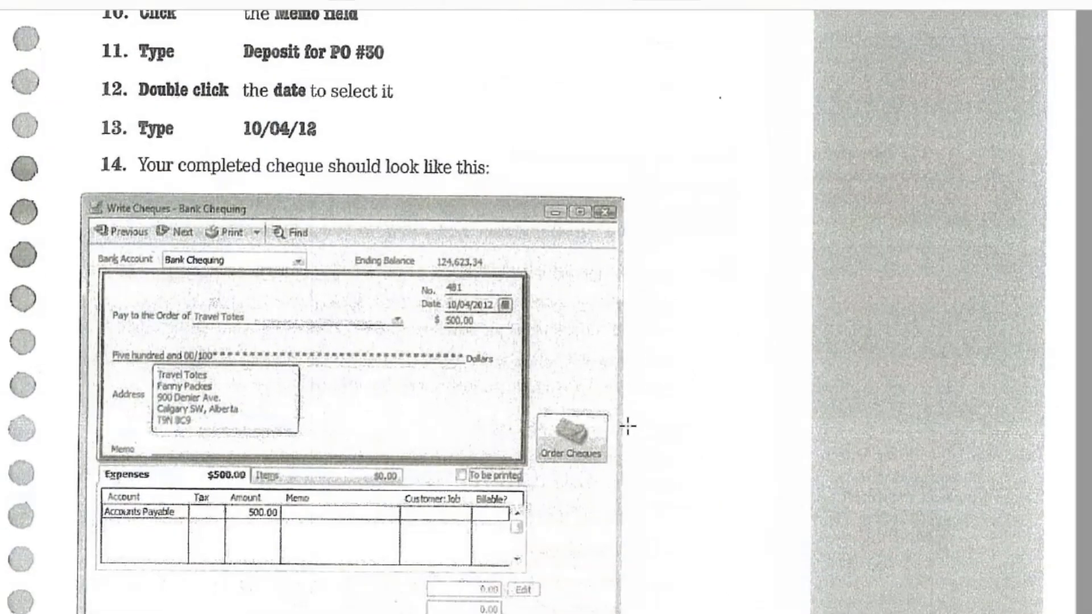
scroll(623, 444, down, 5)
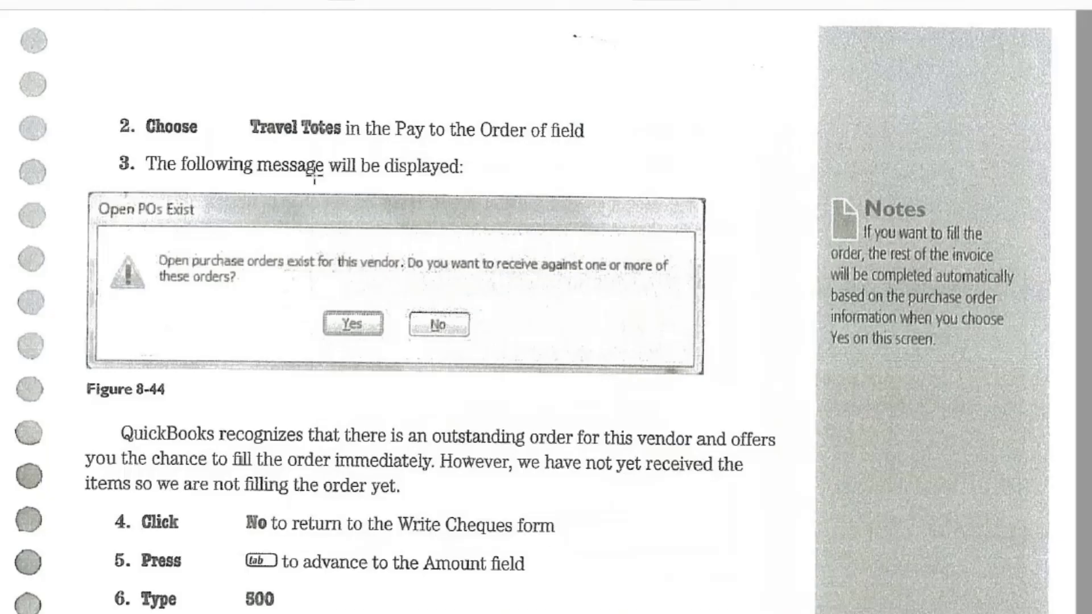
scroll(361, 329, down, 2)
scroll(363, 341, down, 5)
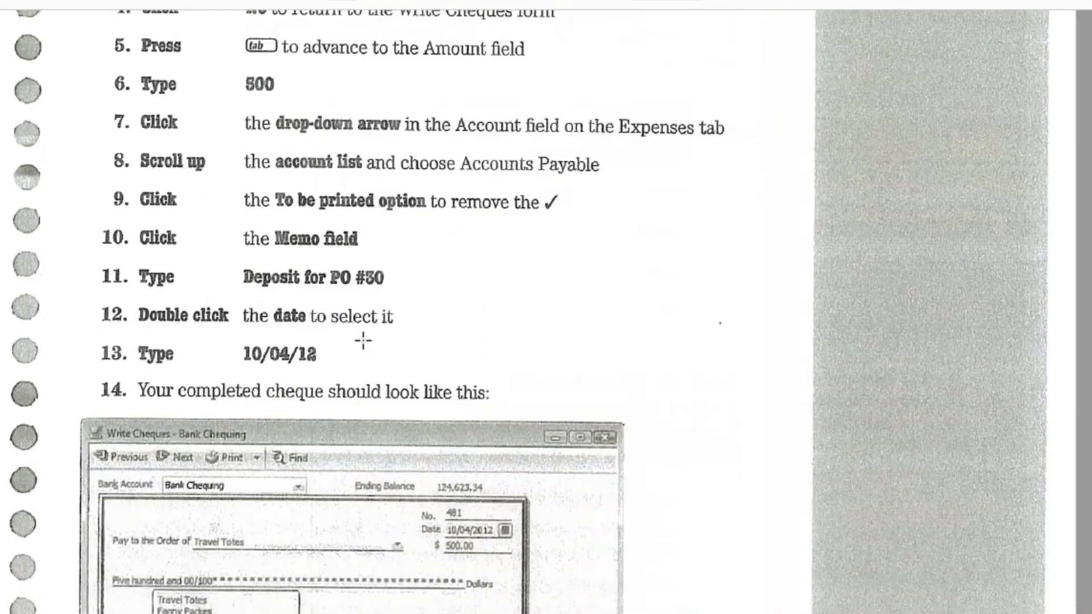
scroll(363, 341, down, 5)
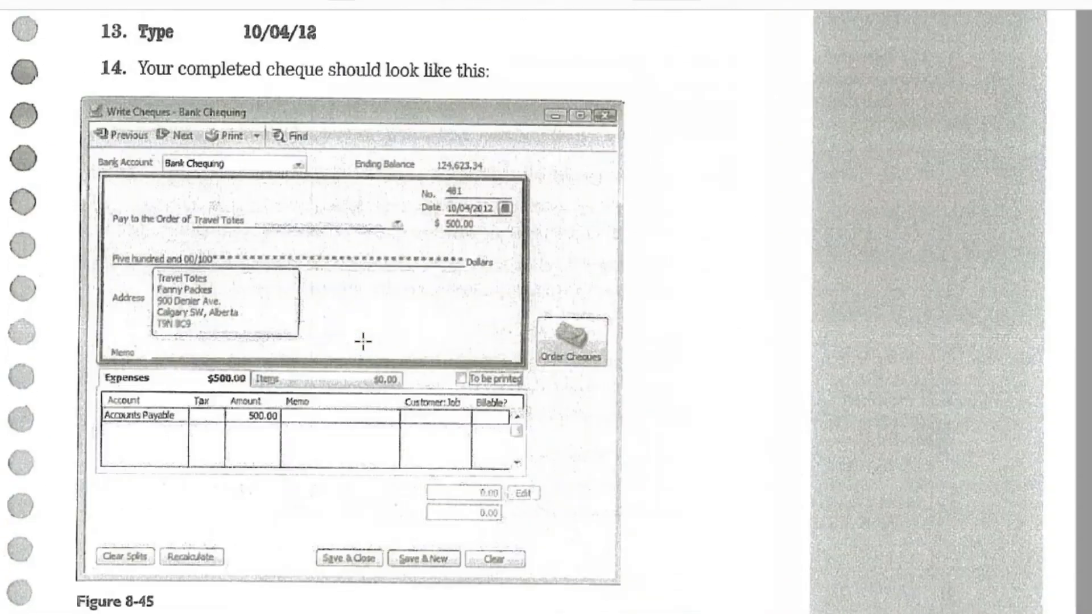
scroll(363, 341, down, 5)
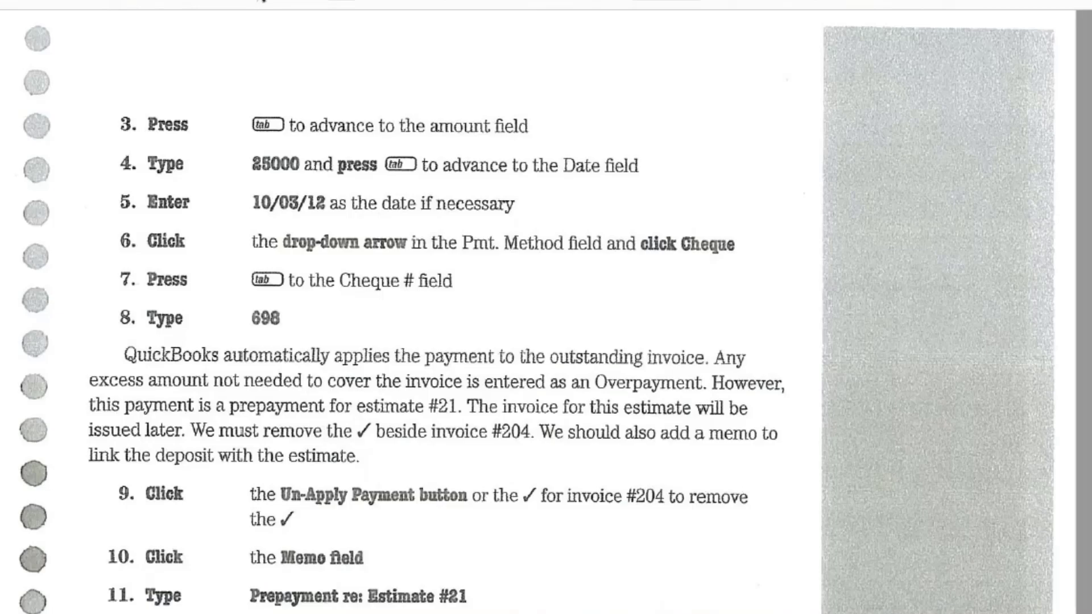
Examine the customer prepayment instructions for UpperCrust School for Boys and source document SD9, Cash Receipt #346
scroll(361, 335, down, 6)
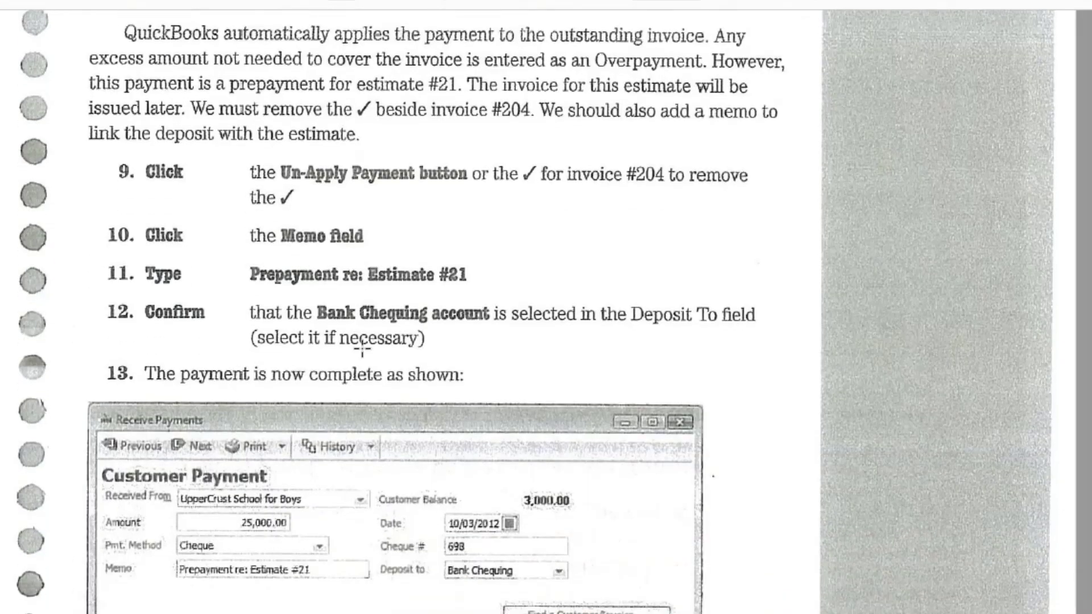
scroll(362, 345, down, 4)
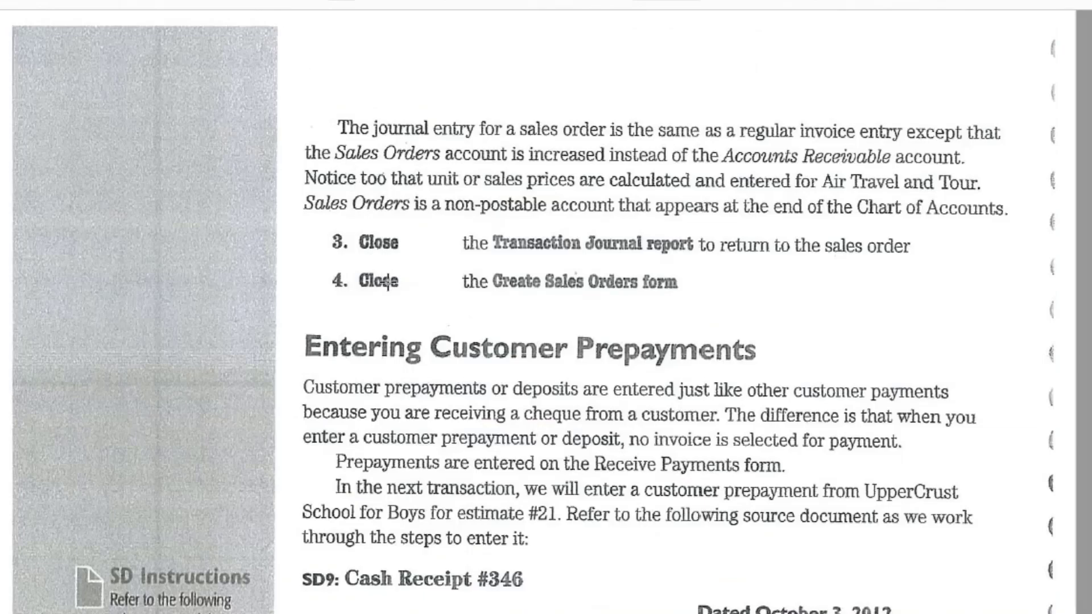
scroll(415, 321, down, 2)
scroll(433, 336, down, 2)
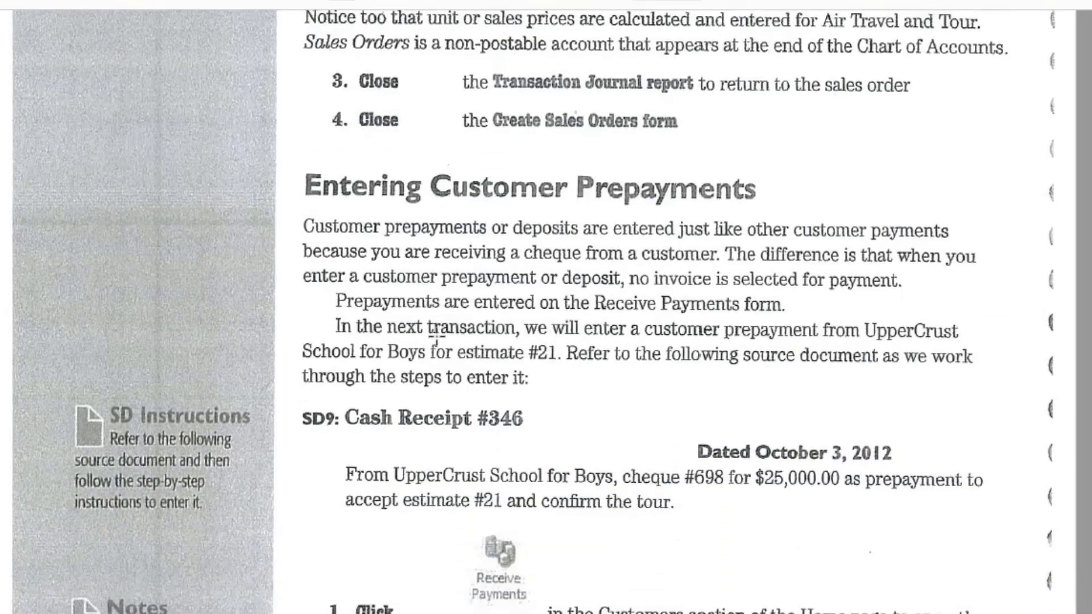
scroll(436, 341, down, 6)
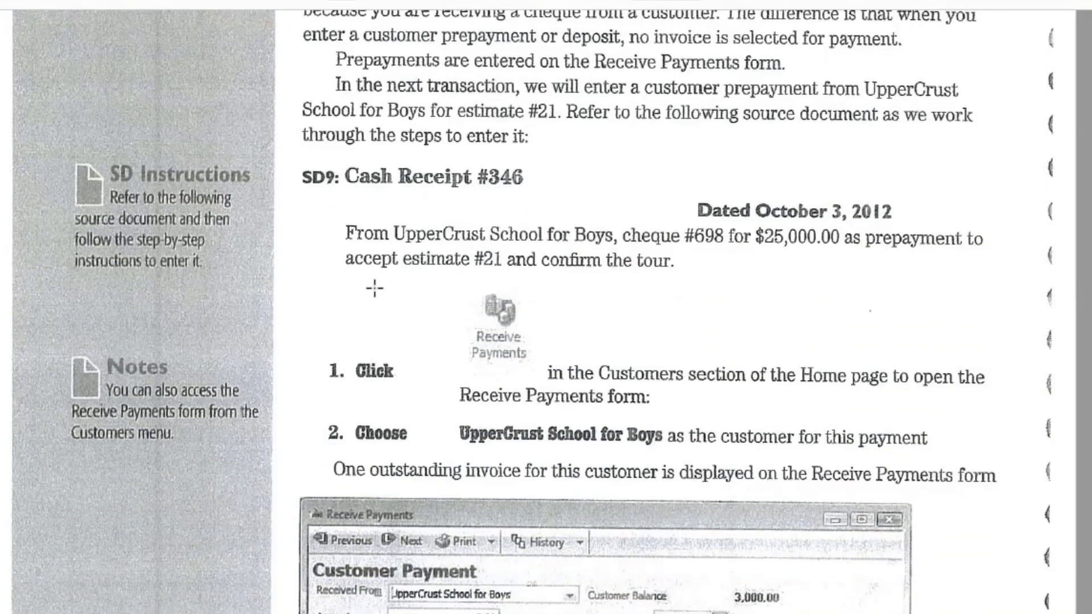
scroll(378, 294, down, 1)
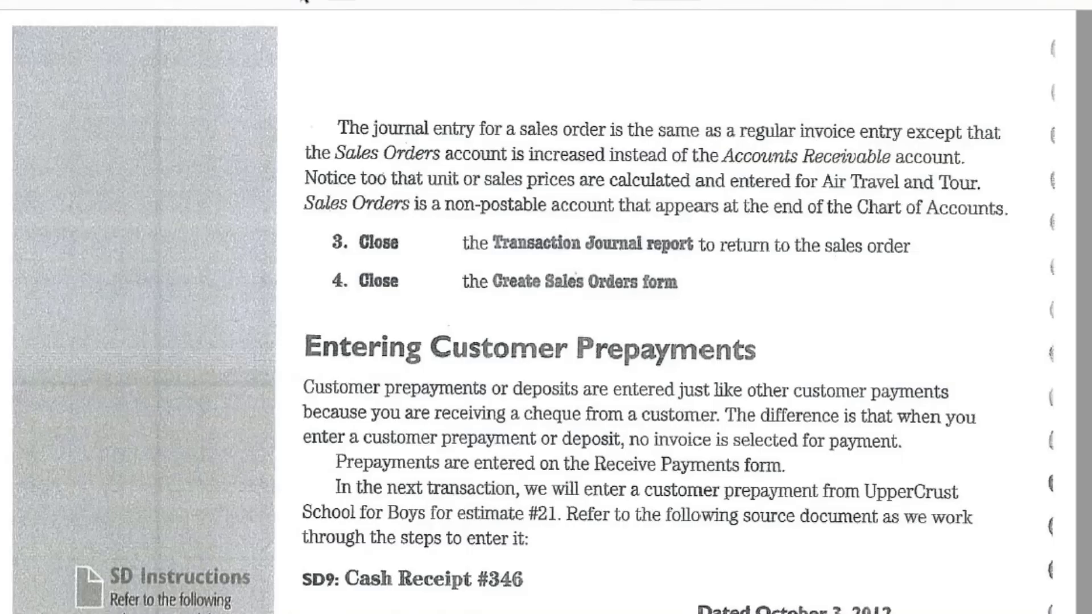
Page forward through the completed customer payment and overpayment instructions to source document SD10 and the vendor prepayments section
click(303, 2)
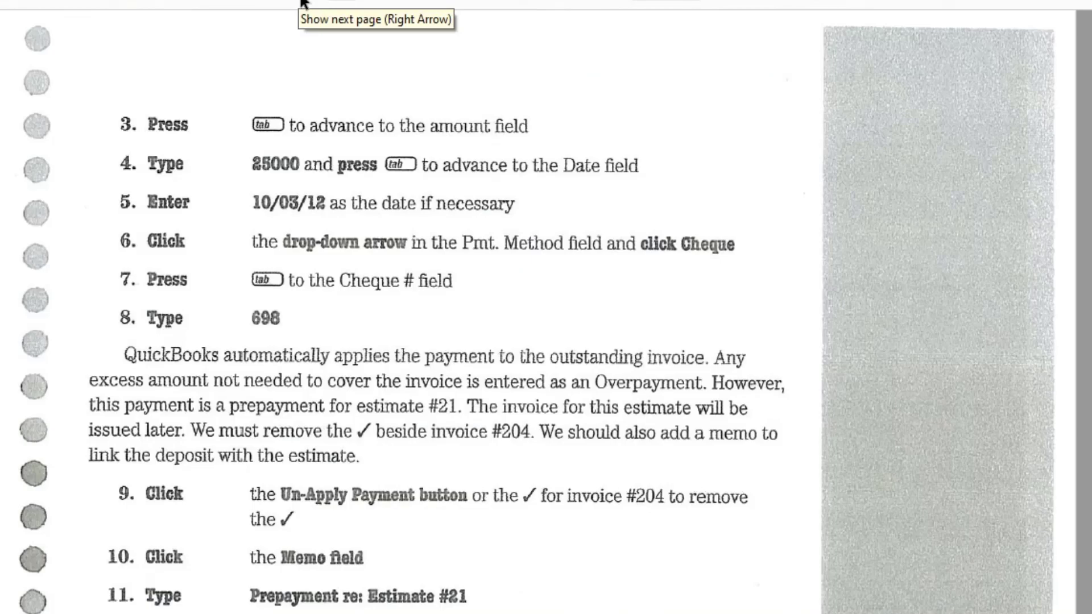
scroll(345, 341, down, 3)
scroll(345, 351, down, 5)
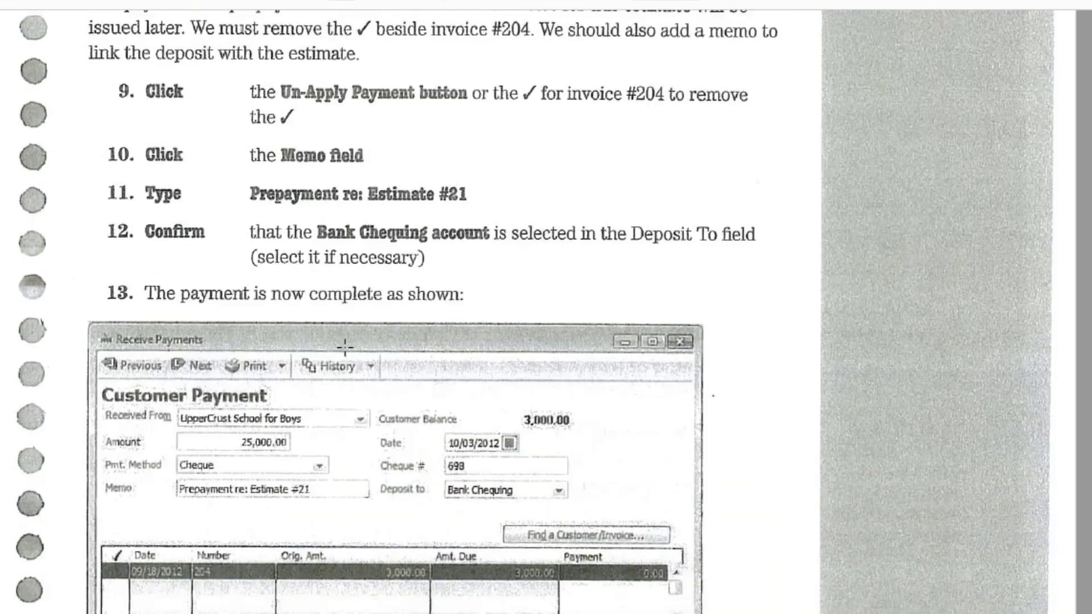
scroll(353, 350, down, 2)
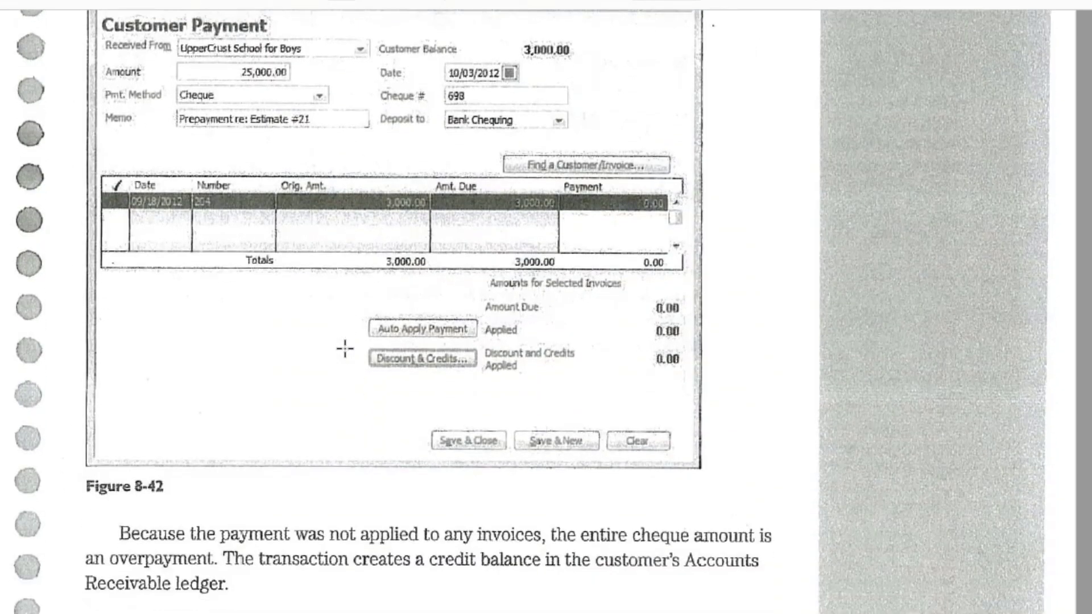
click(300, 2)
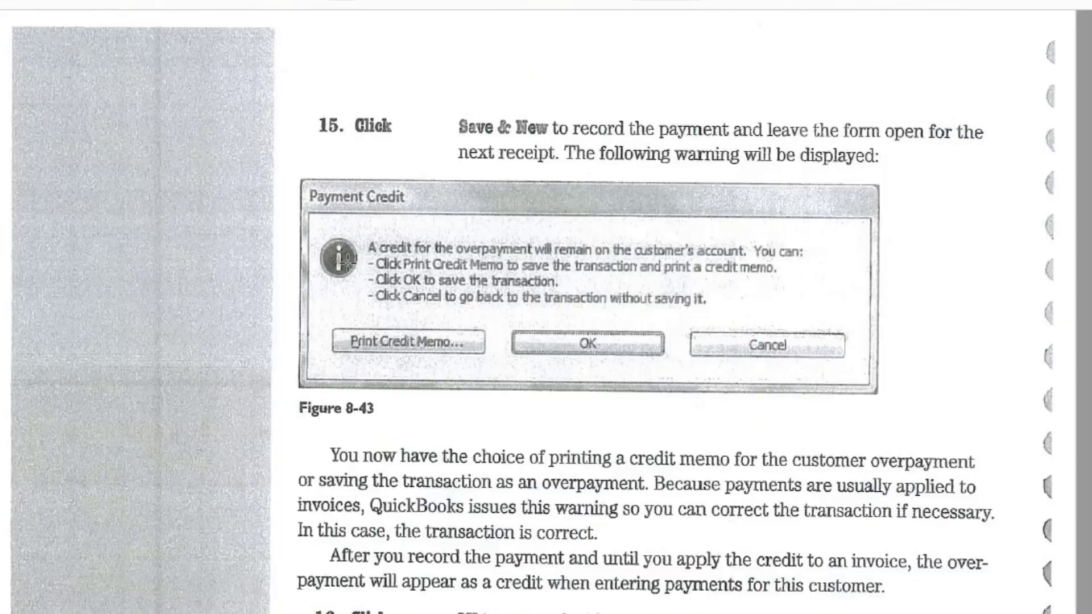
scroll(304, 475, down, 4)
scroll(333, 279, down, 4)
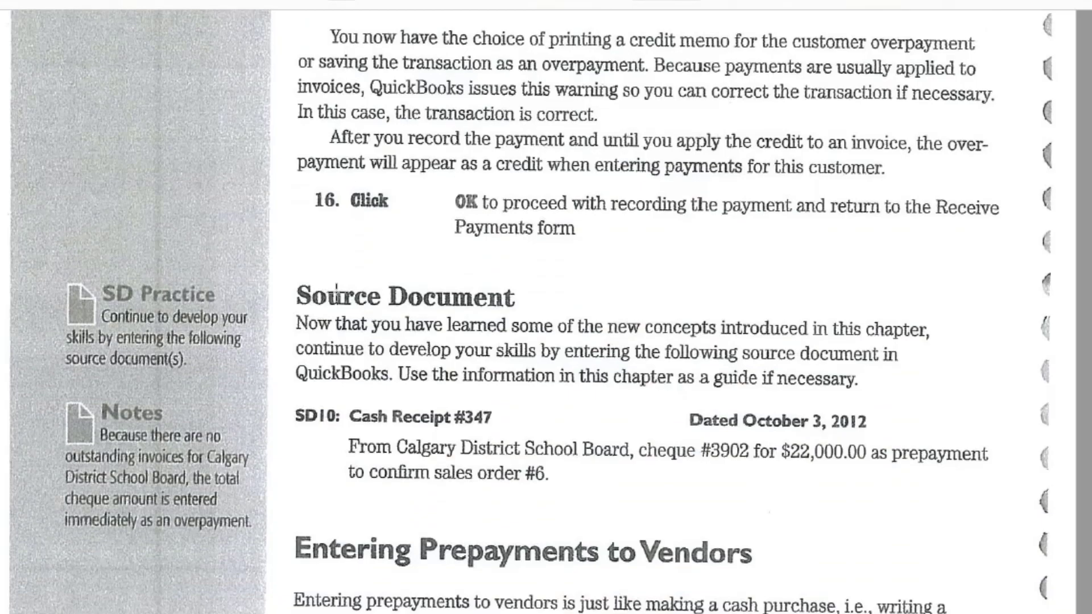
scroll(336, 295, down, 5)
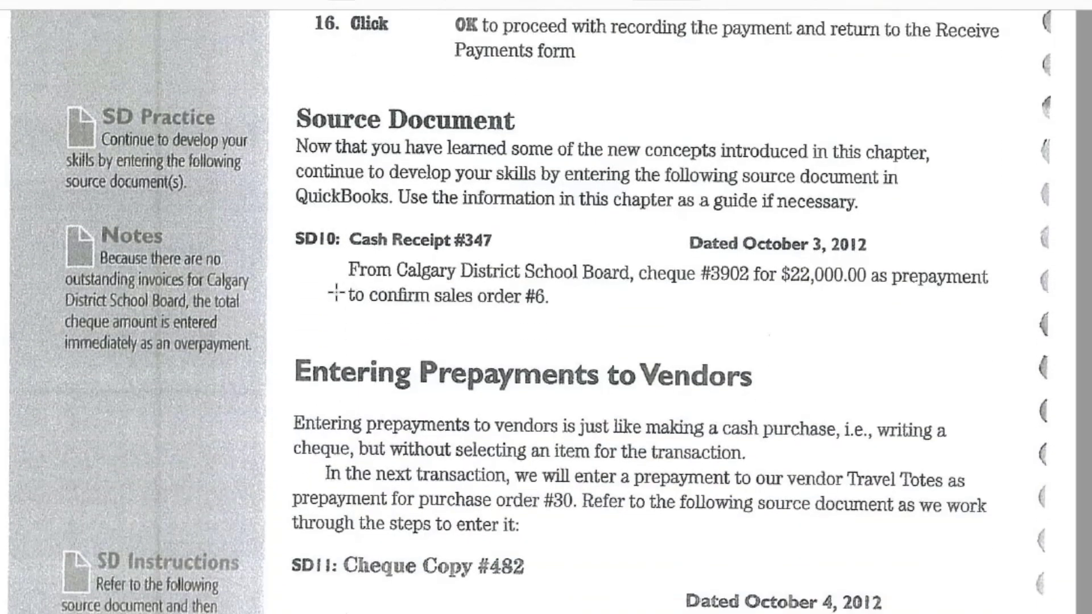
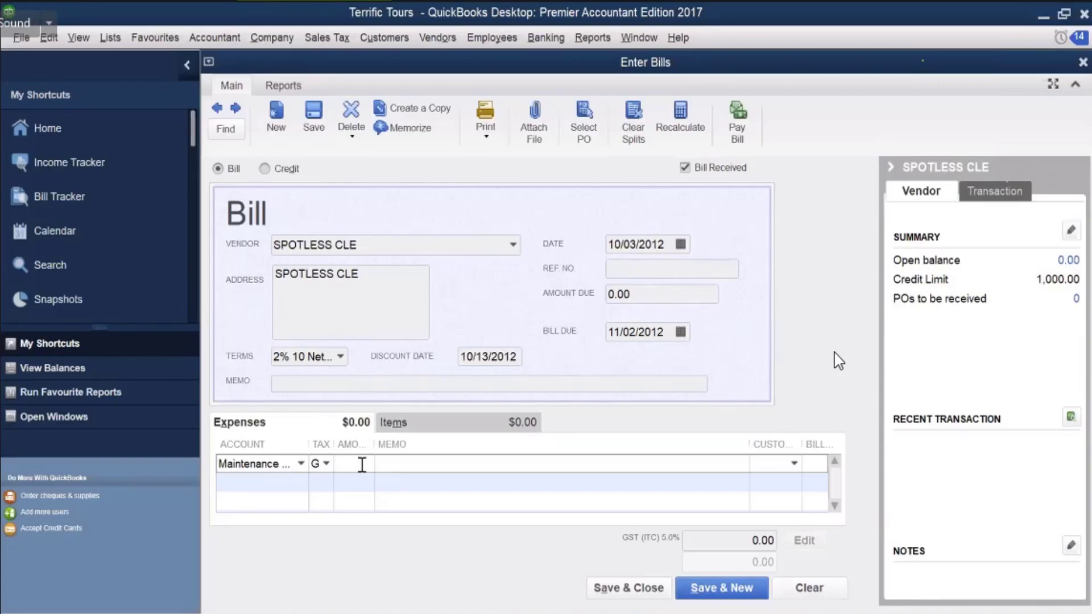
In the SPOTLESS CLE bill, enter an amount of 180 and the memo CLEANING on the maintenance expense line
click(362, 465)
text(180)
key(Tab)
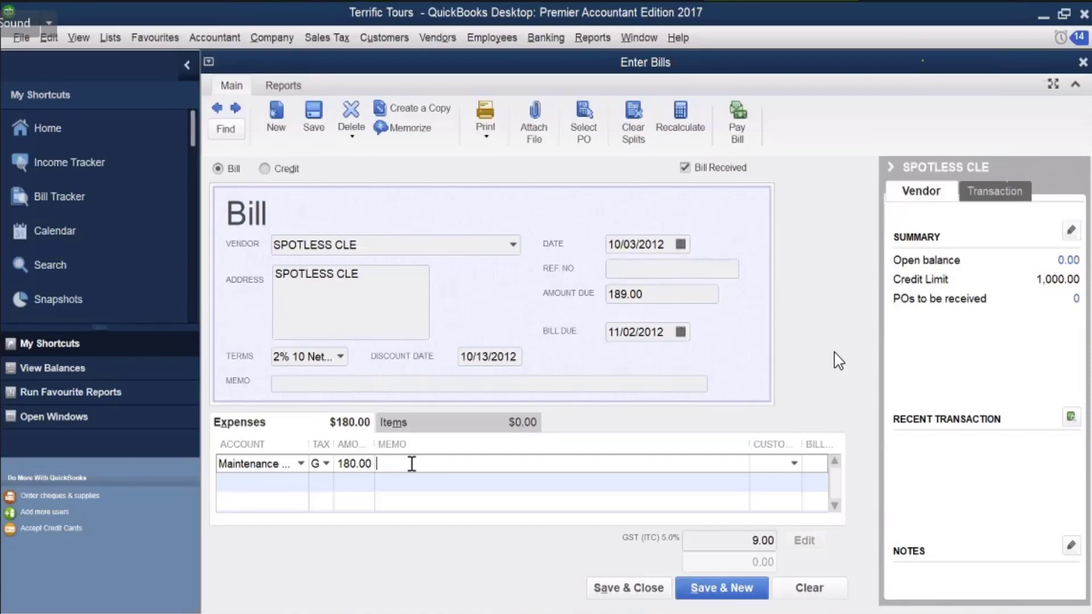
text(CLEANING)
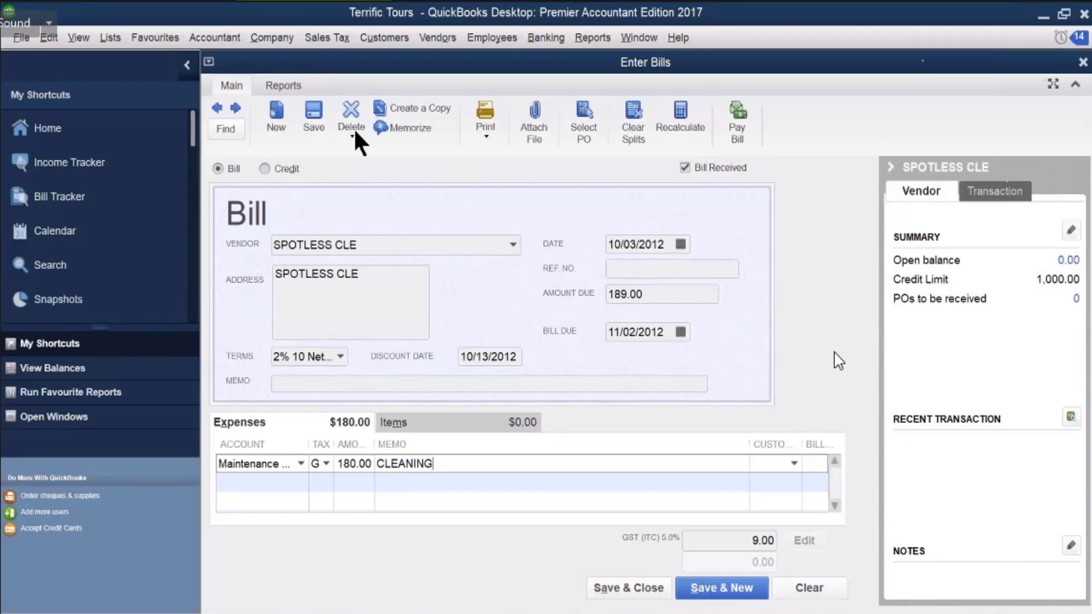
Start memorizing the SPOTLESS CLE bill and set how often it recurs to Weekly
click(407, 125)
click(665, 172)
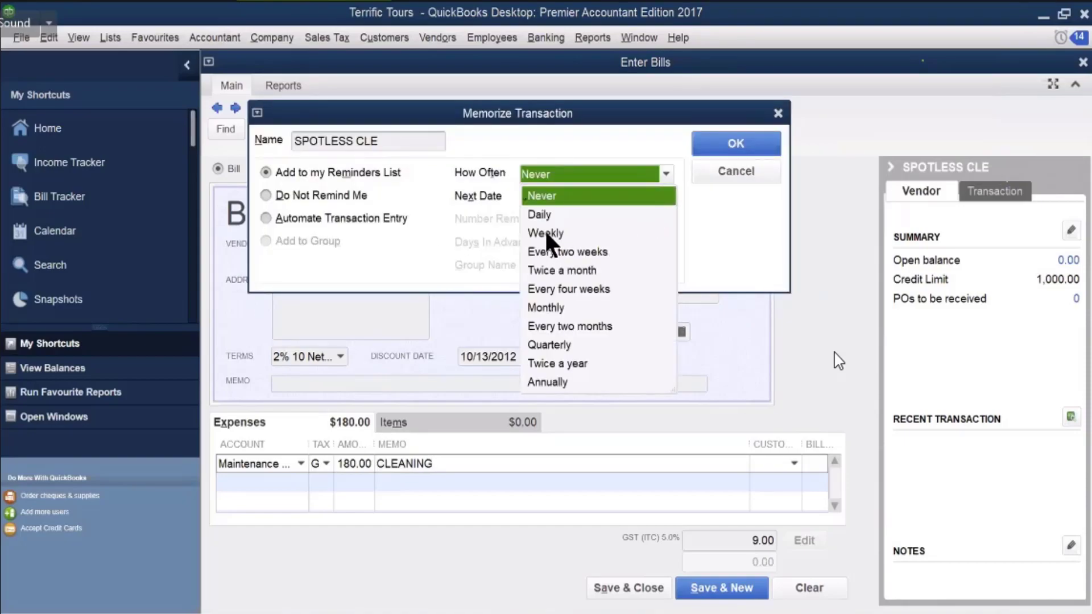
click(547, 234)
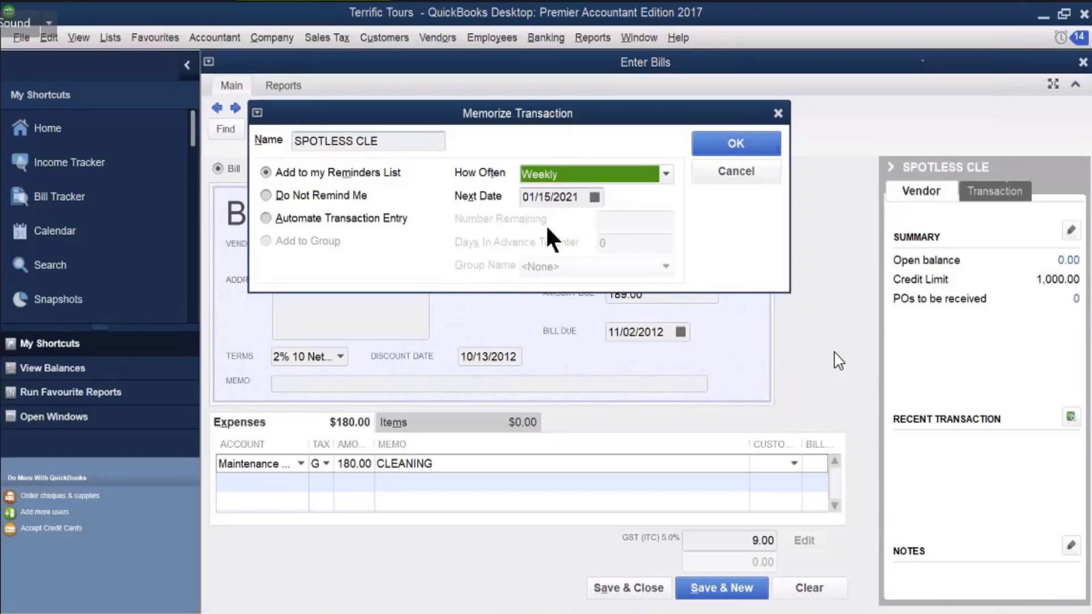
Set the memorized bill's next date to 10/12/2012 and confirm it, then save and close the bill
click(594, 196)
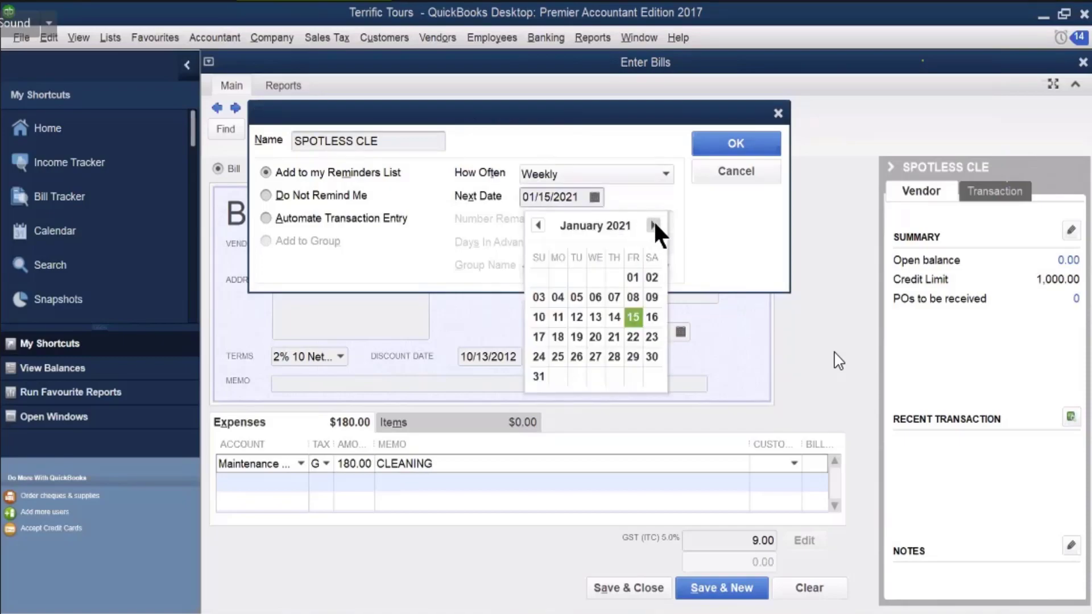
click(639, 190)
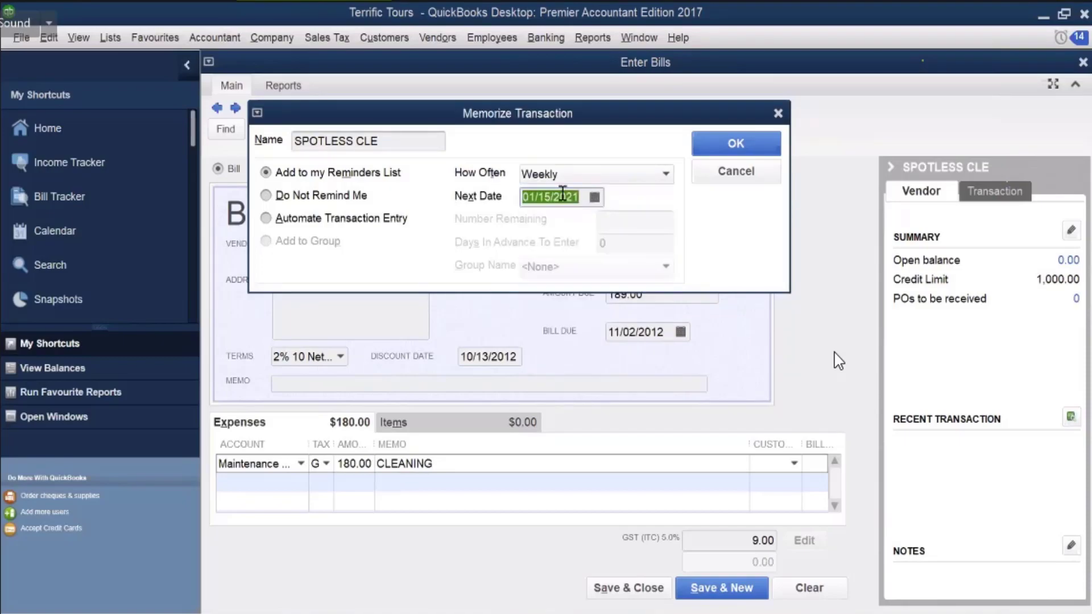
click(593, 197)
click(538, 224)
click(539, 224)
click(539, 225)
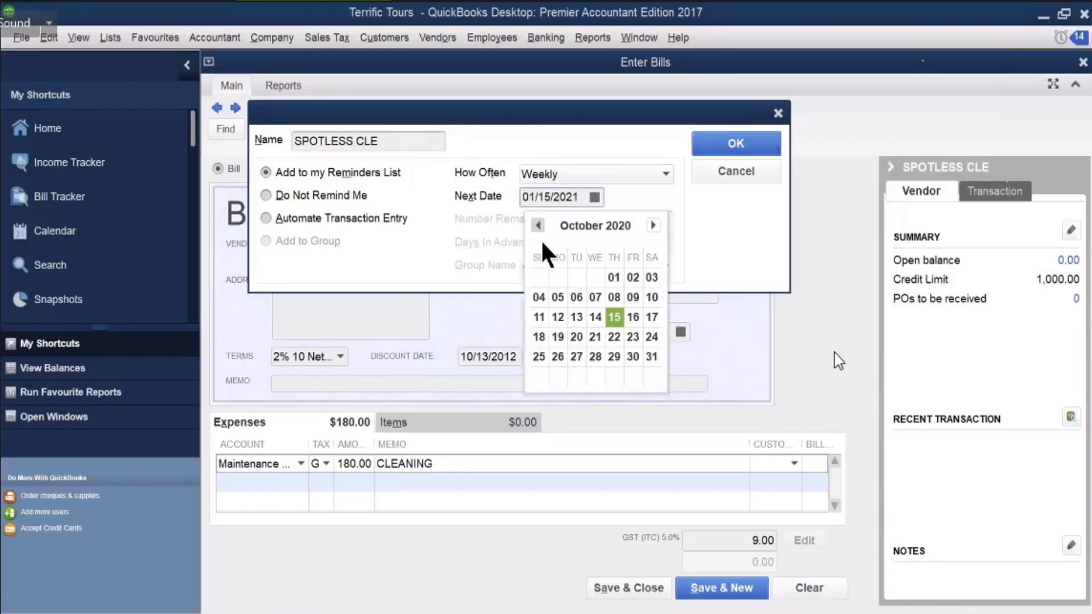
click(556, 317)
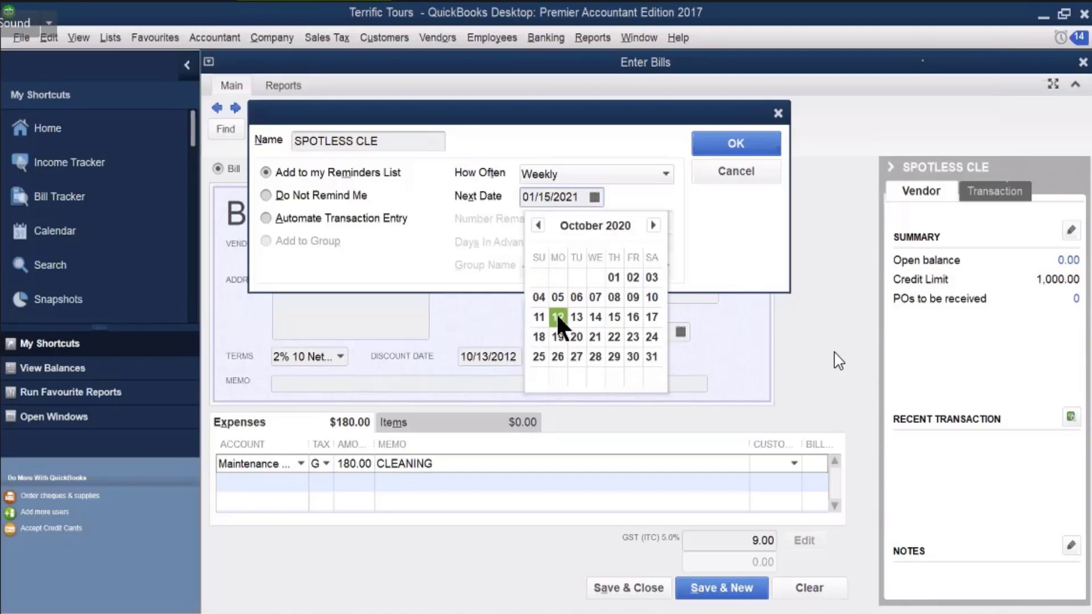
drag(567, 199, 579, 198)
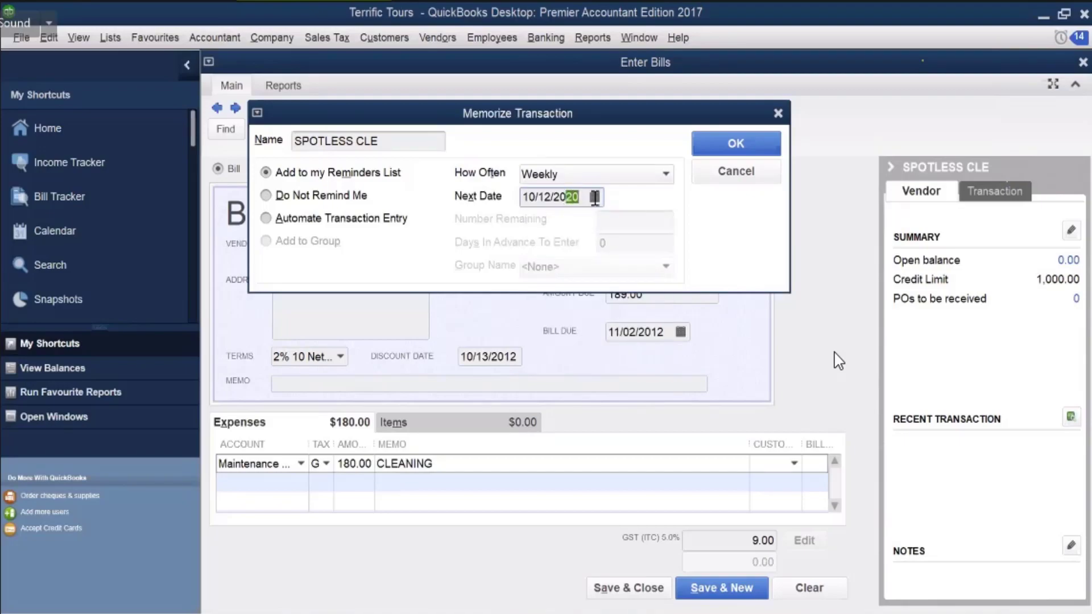
text(12)
click(733, 146)
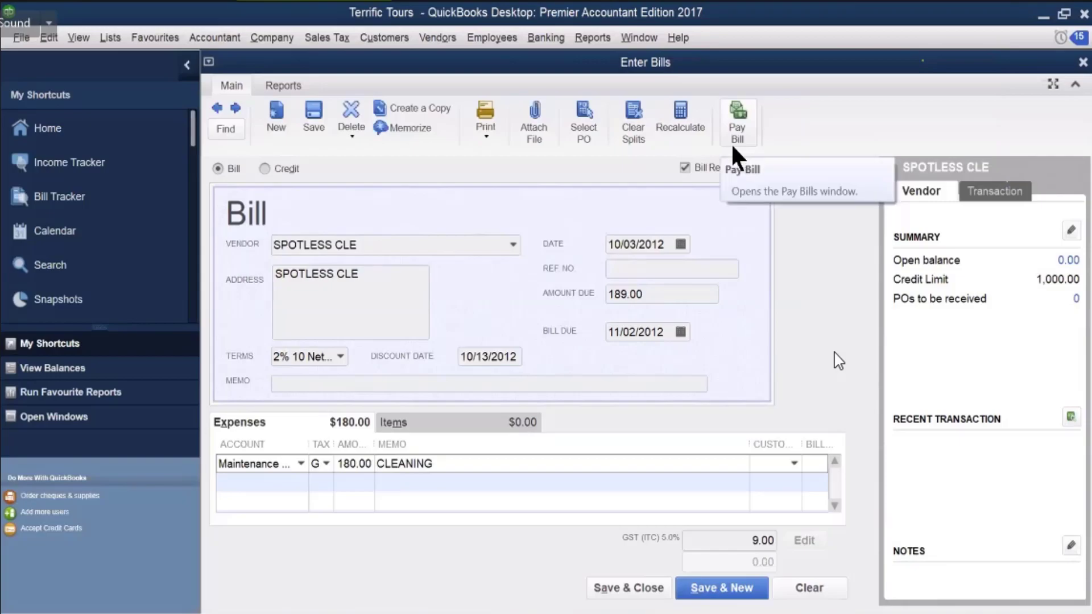
click(619, 581)
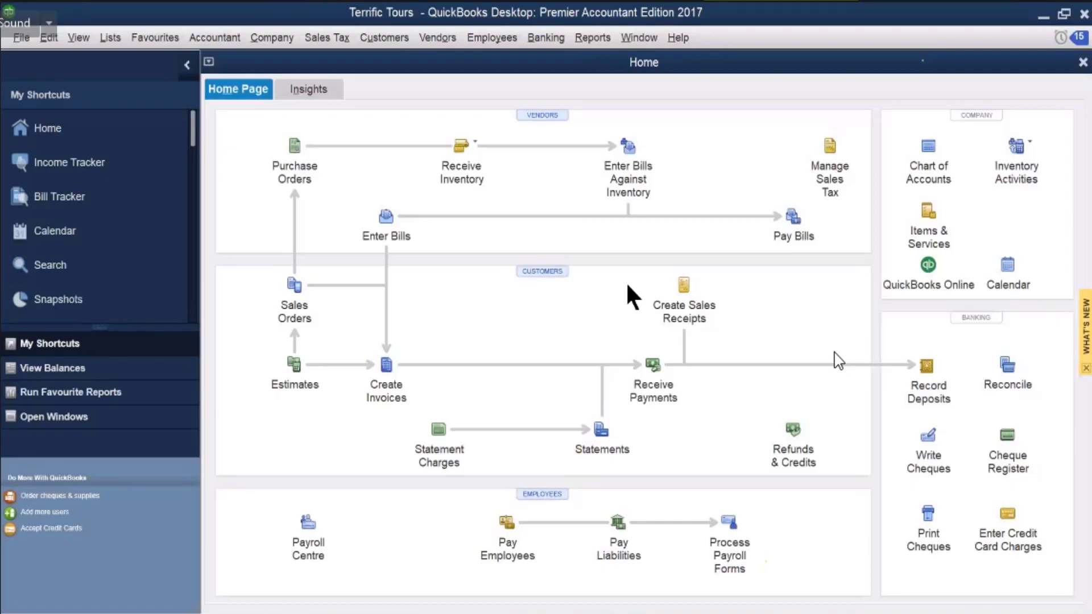
Start a new bill for the vendor Air Europe and date it 10/05/2012
click(387, 221)
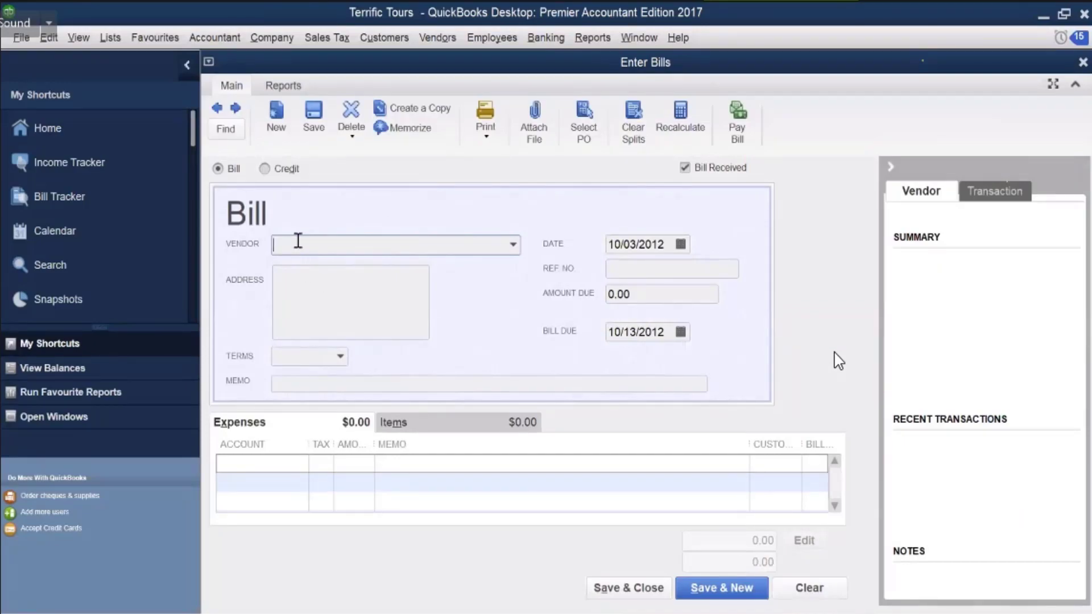
text(Air Europe)
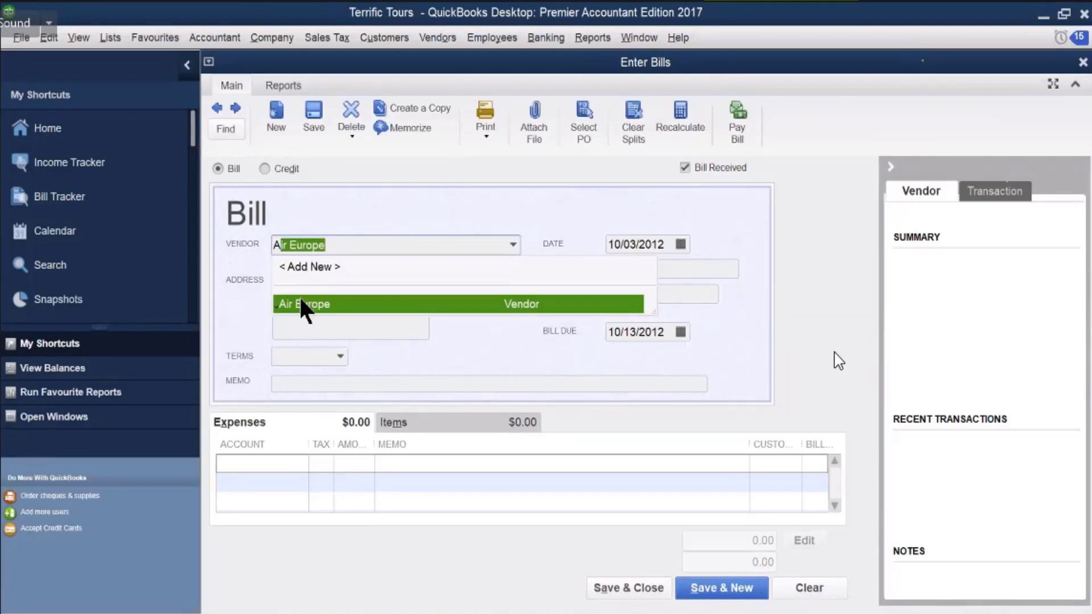
key(Tab)
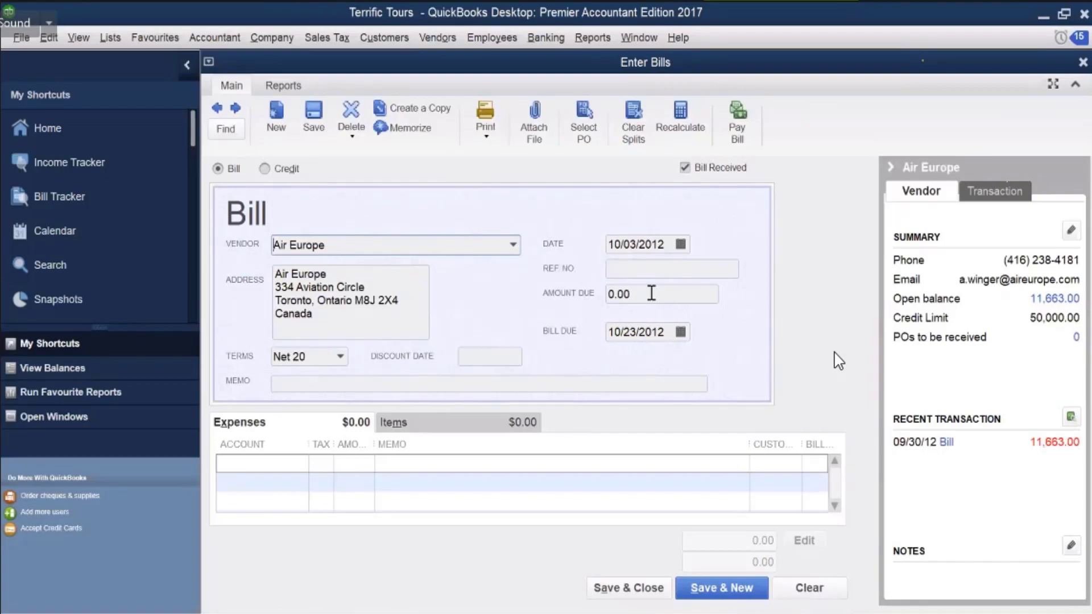
click(680, 244)
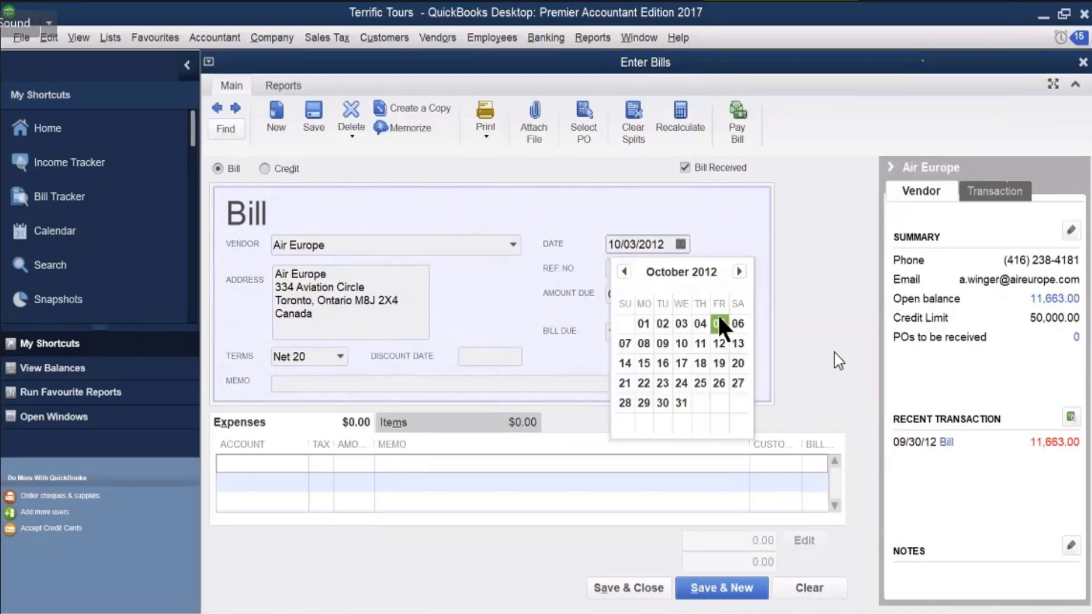
click(719, 324)
Look through the expense accounts and then the items available for the first line of the Air Europe bill
click(280, 464)
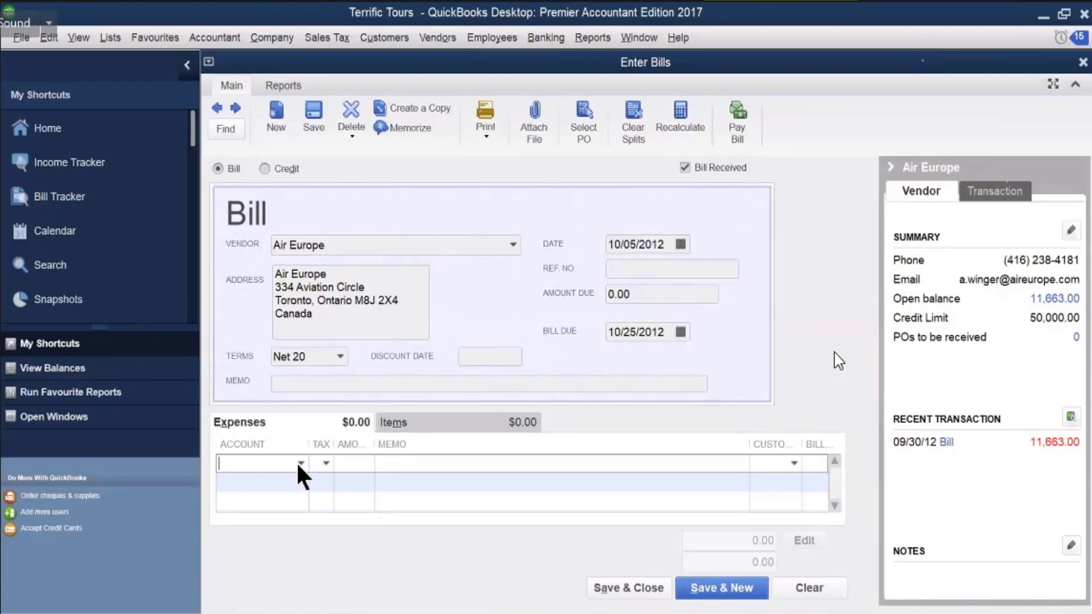
click(299, 463)
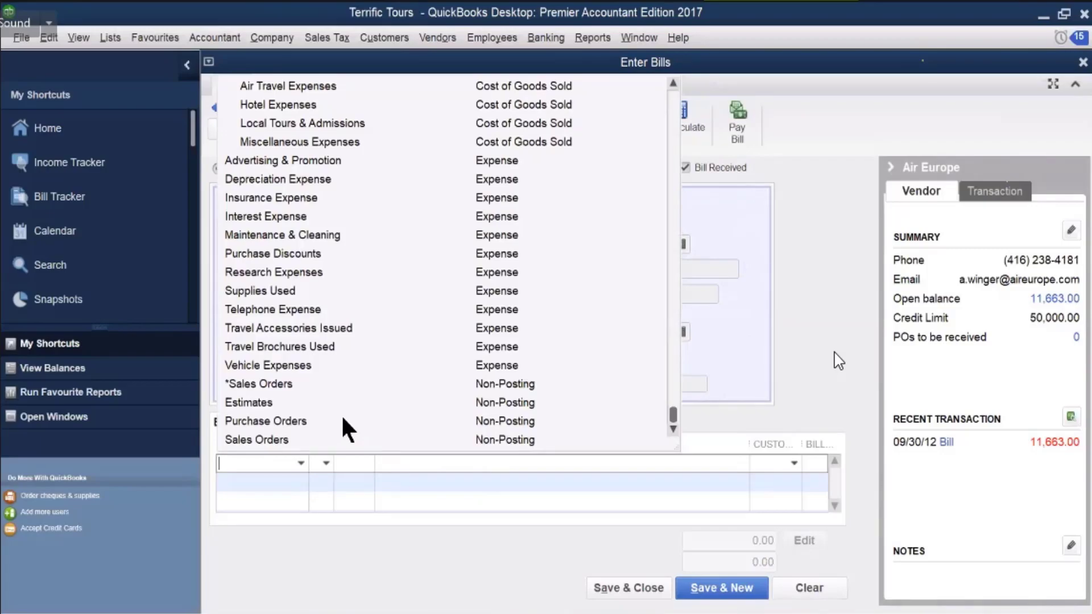
scroll(344, 428, up, 1)
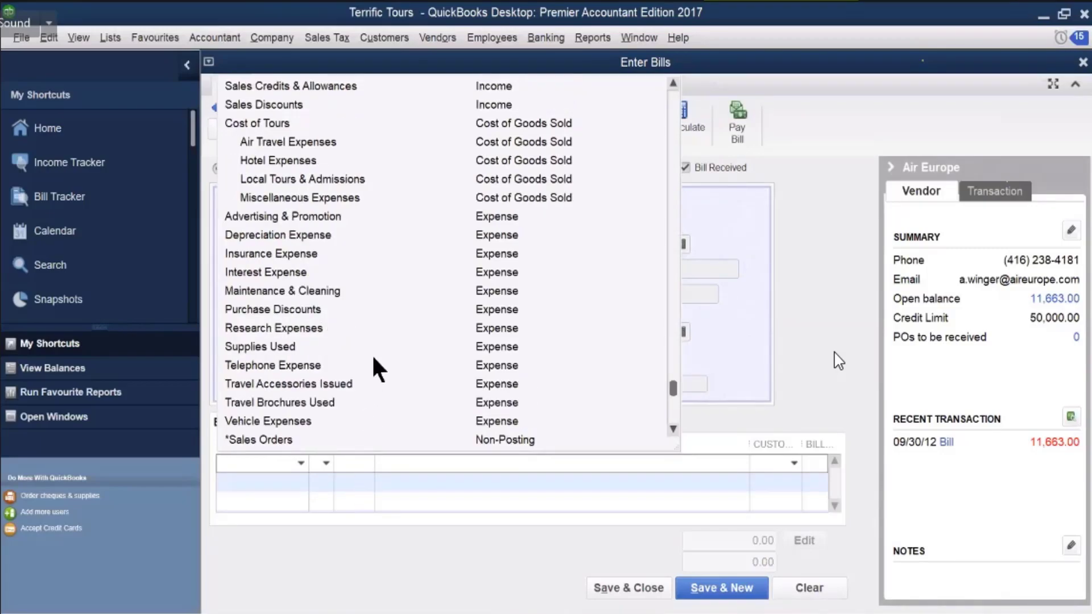
scroll(375, 369, up, 10)
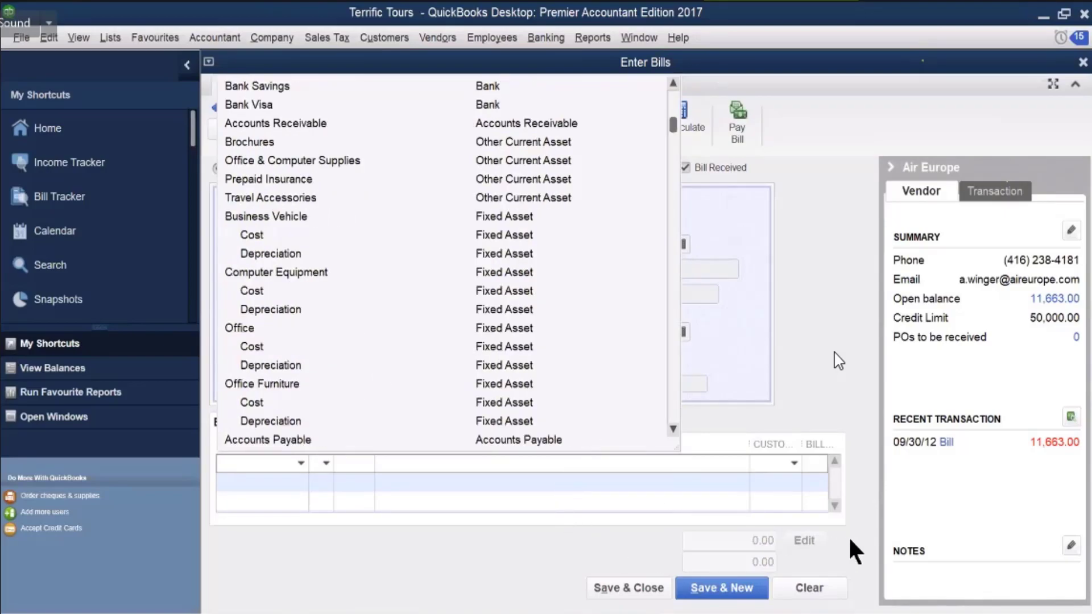
click(408, 435)
click(411, 432)
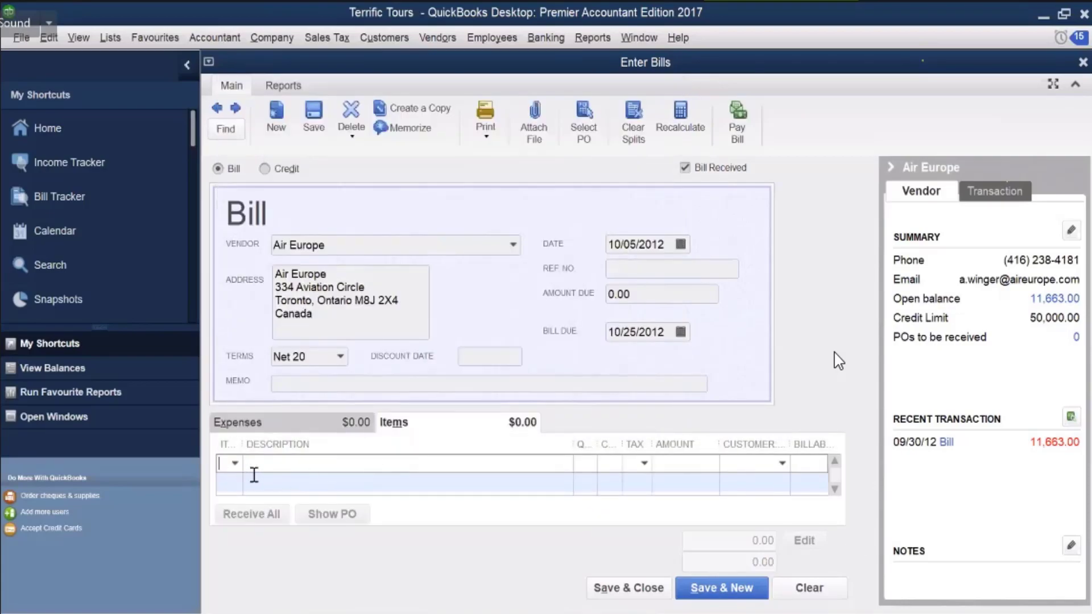
click(234, 464)
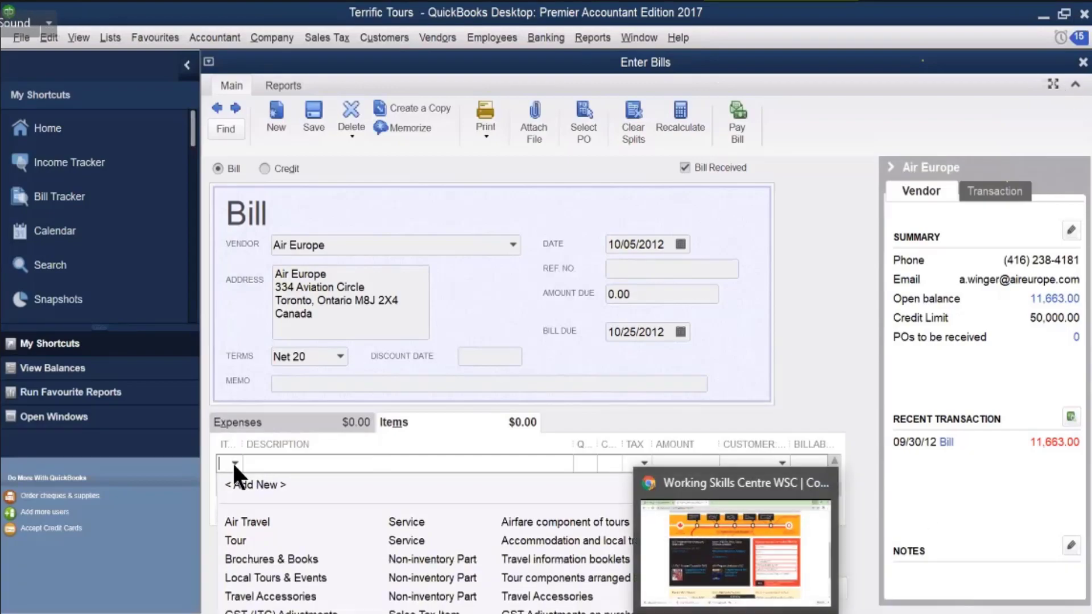
Switch to the textbook PDF and examine source document SD14, the Air Europe purchase invoice
key(alt+Tab)
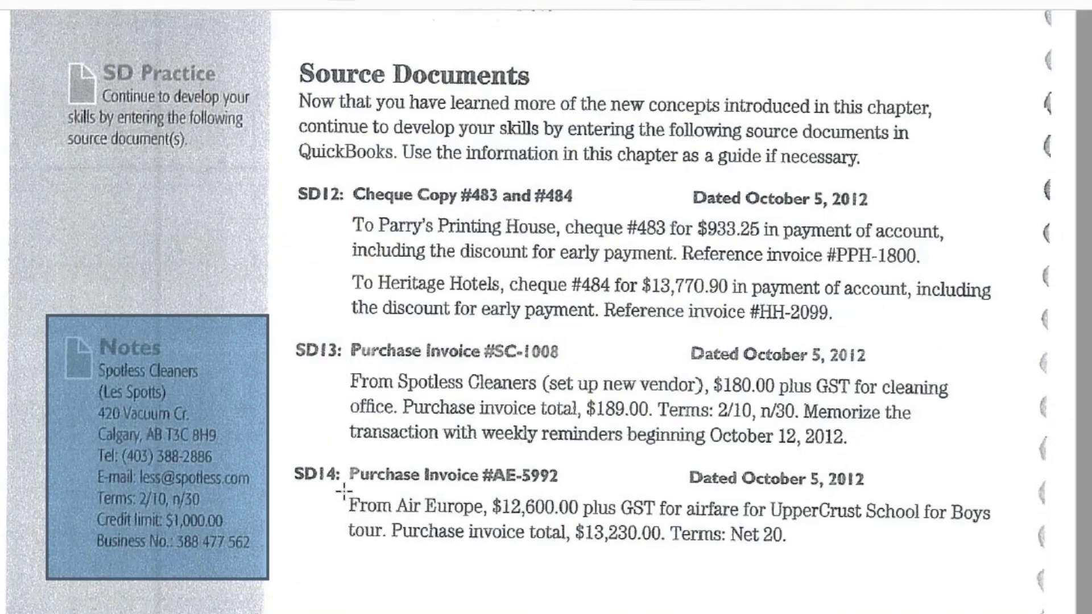
drag(289, 453, 1031, 611)
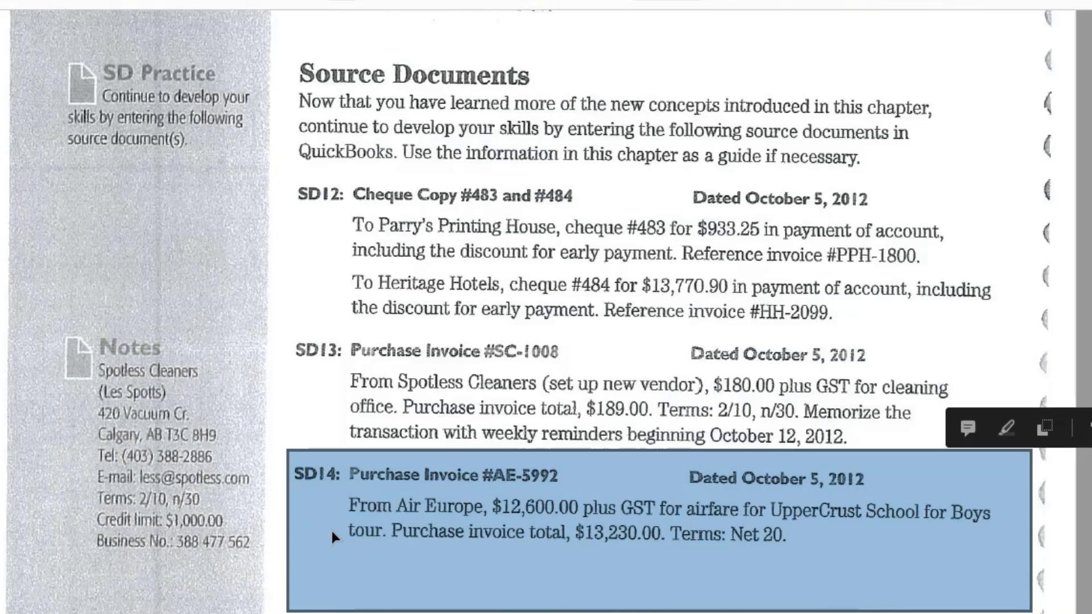
click(316, 431)
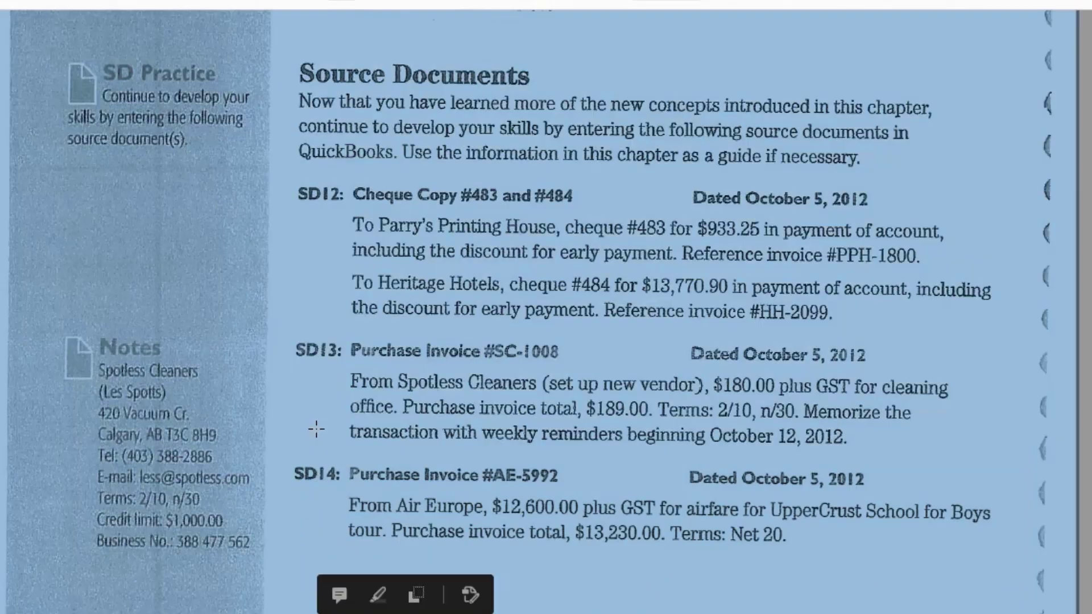
click(417, 595)
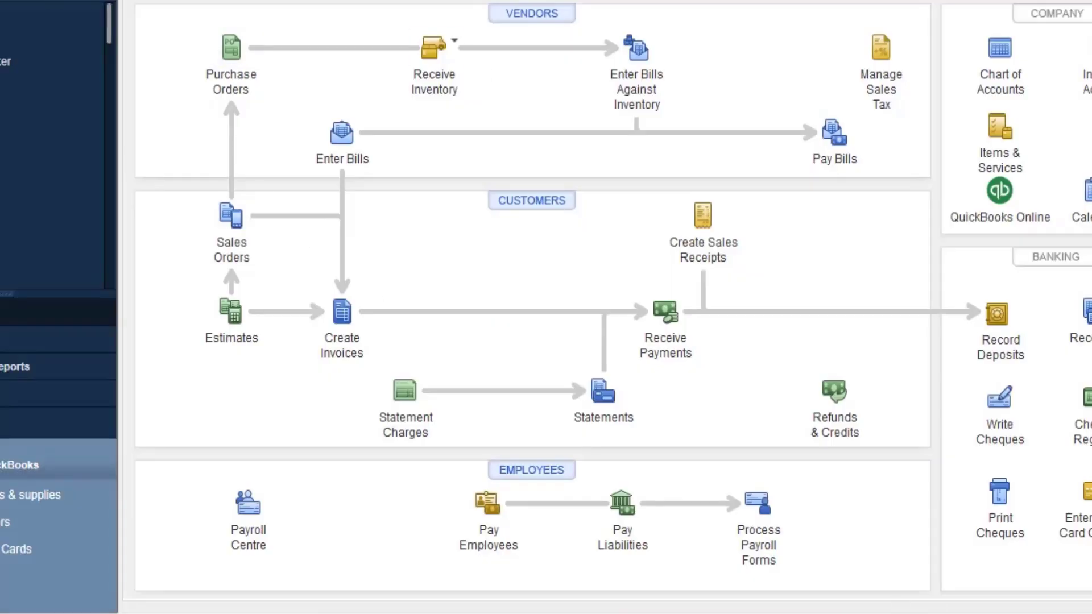
In QuickBooks, start restoring a company from a backup copy stored as a local backup
key(alt+f)
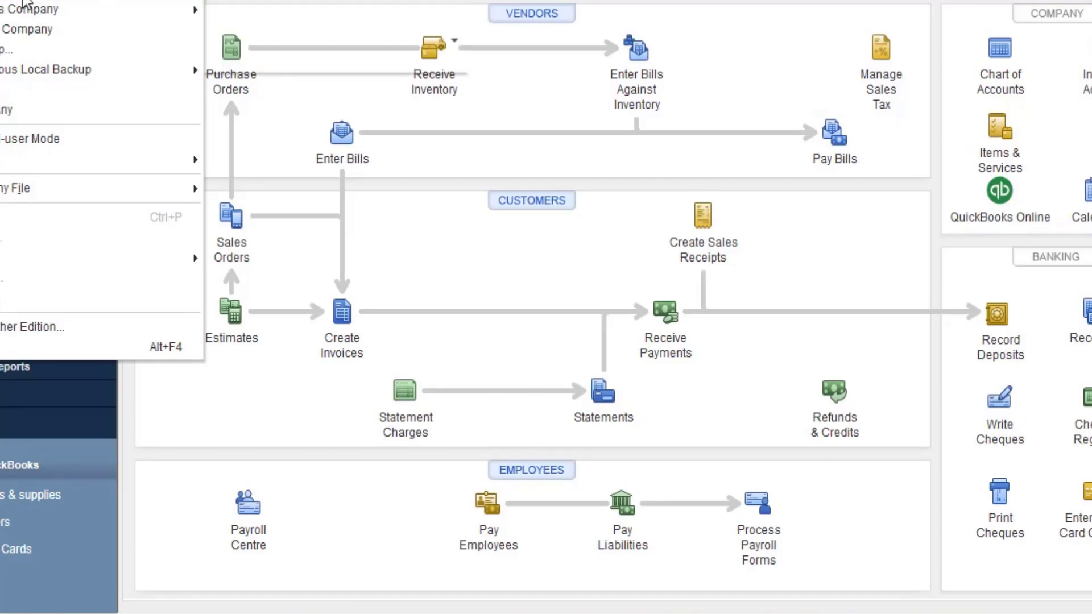
click(51, 29)
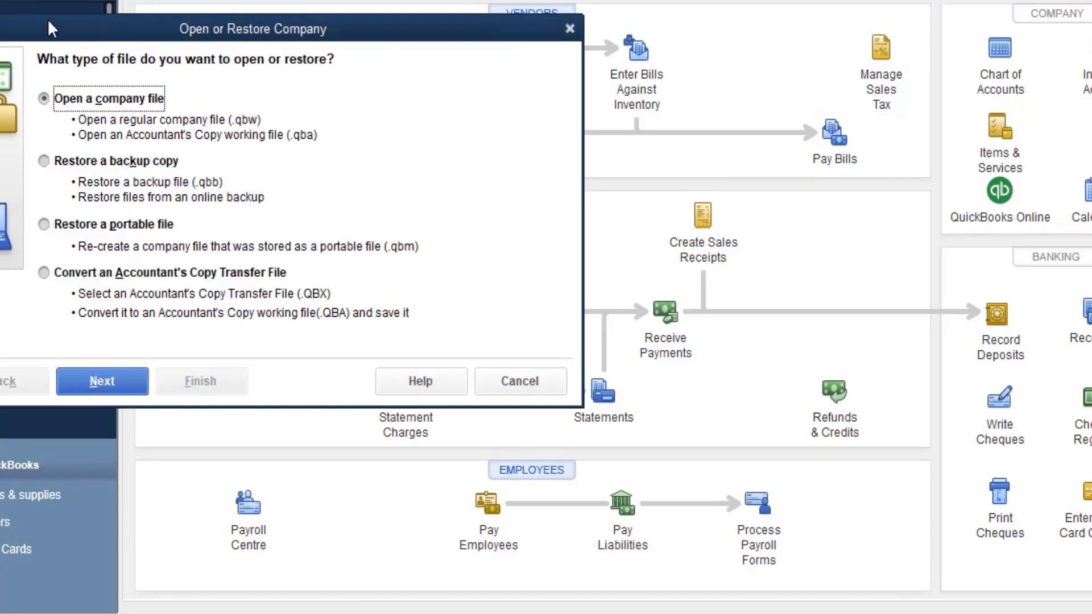
click(77, 163)
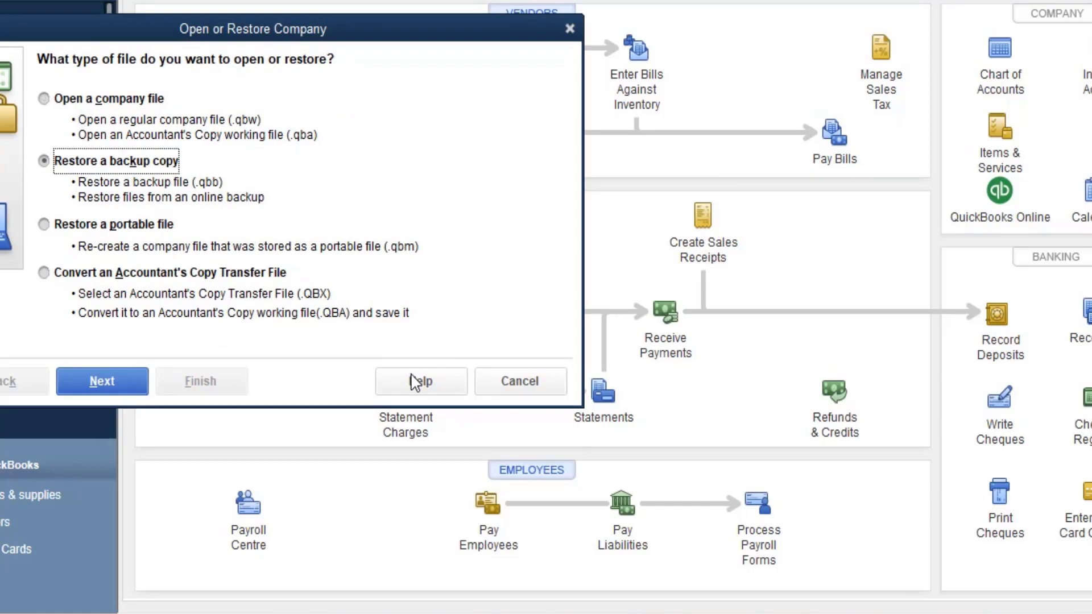
click(91, 380)
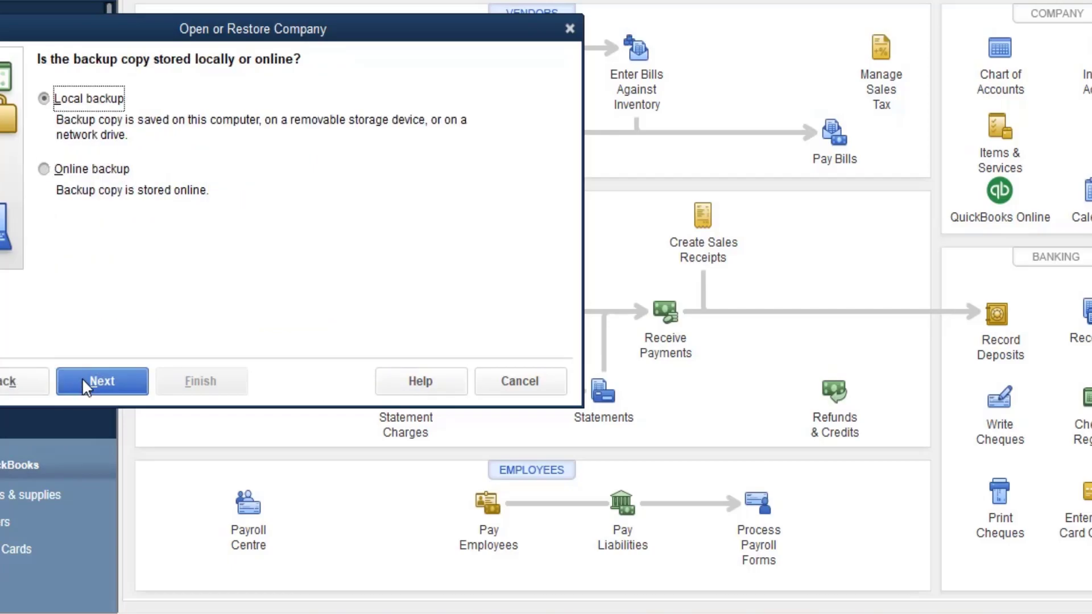
click(87, 381)
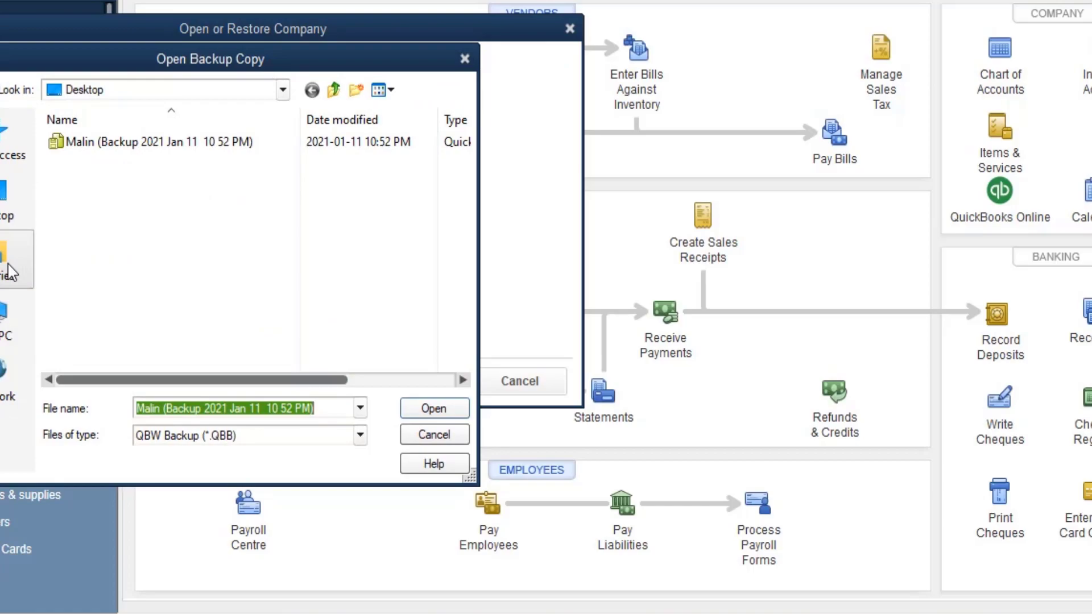
Choose the backup file Tours (Backup 06 Mar 2018 04 02 PM) from the Downloads folder as the copy to restore
click(2, 218)
click(100, 249)
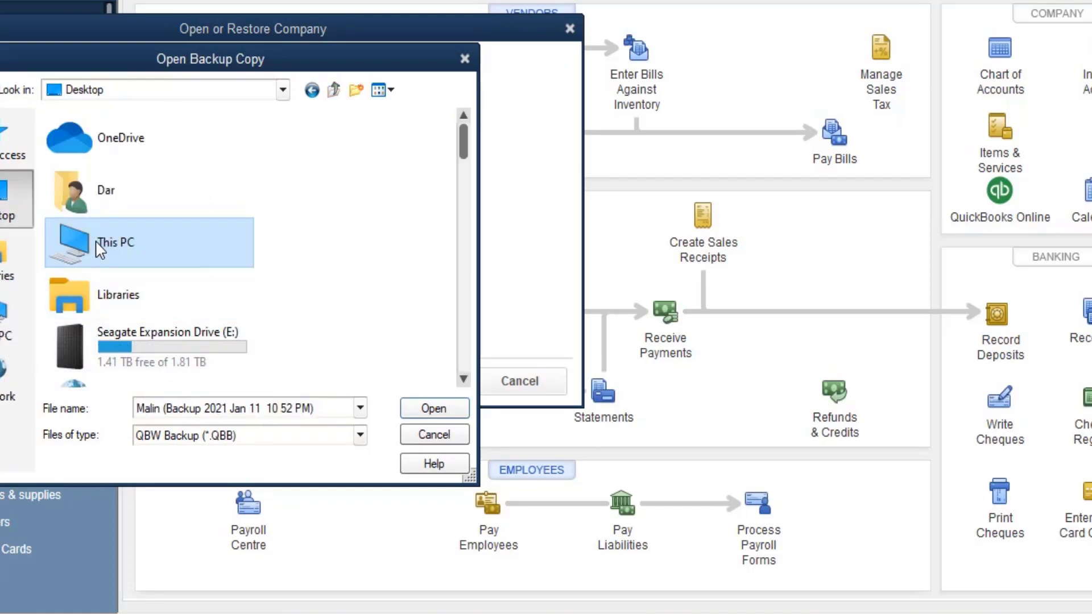
double_click(100, 249)
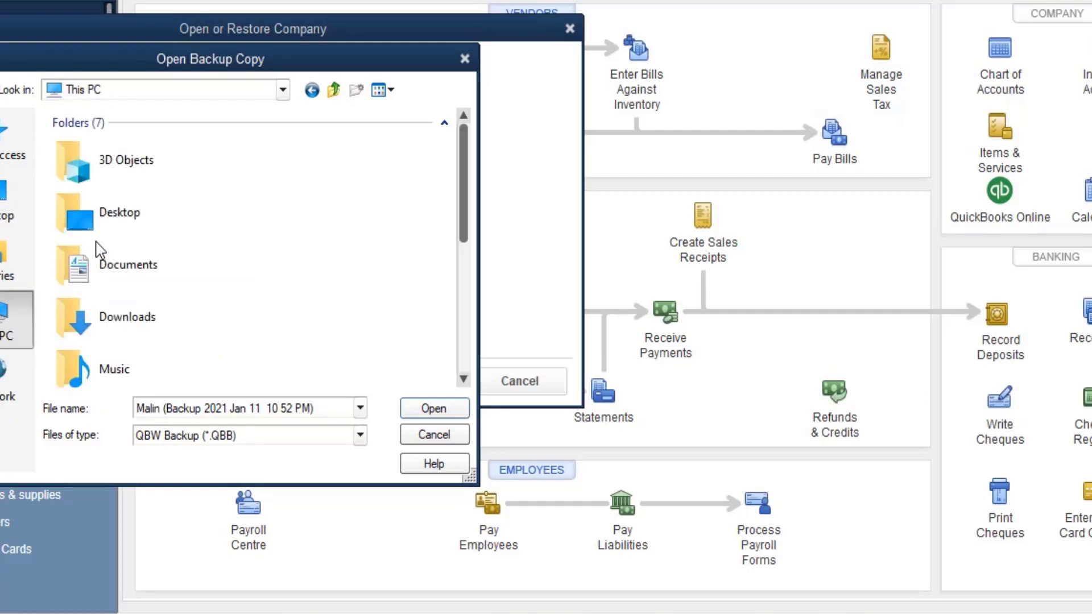
double_click(102, 320)
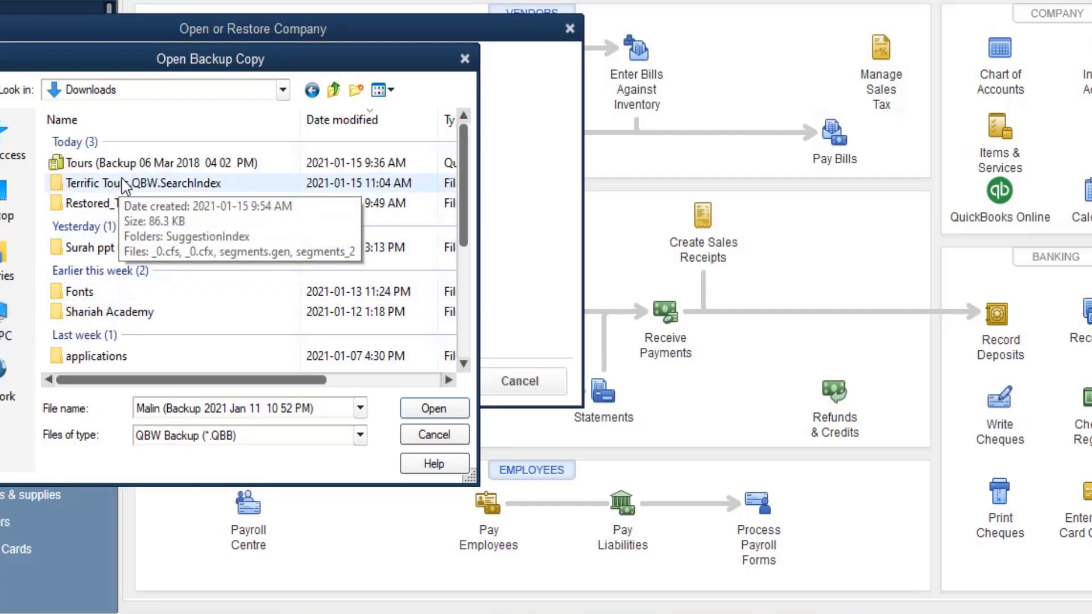
click(113, 163)
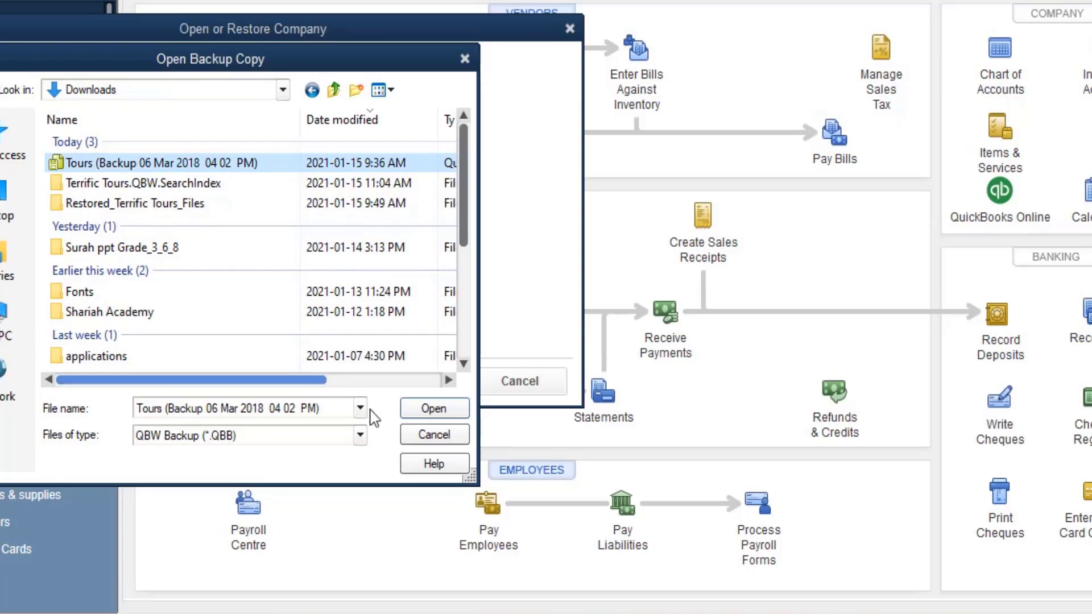
click(434, 408)
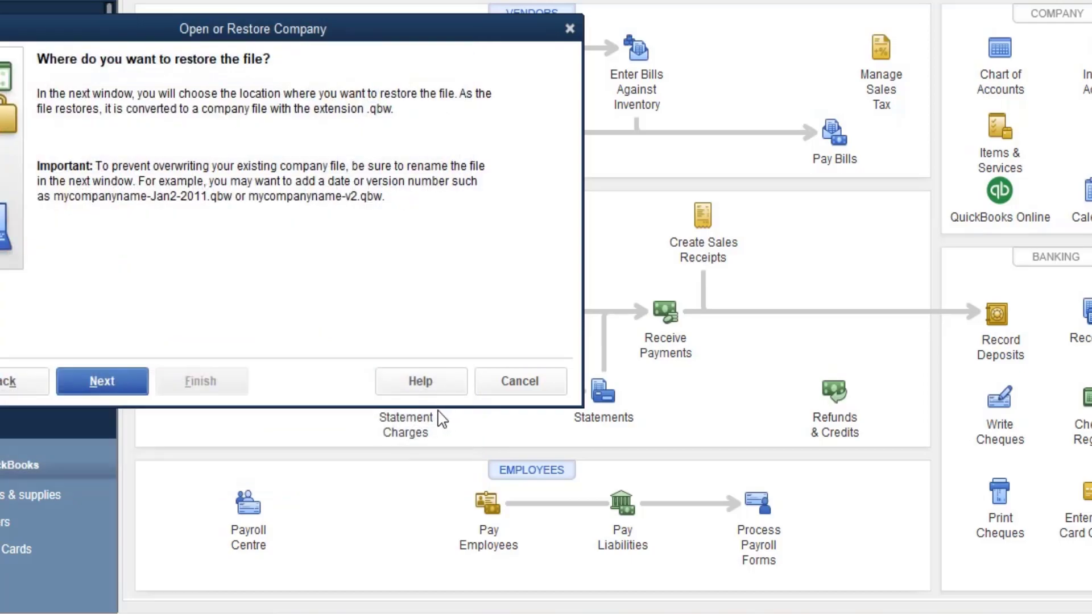
Name the restored company file Terrific Tours and choose the Downloads folder as its location
click(103, 376)
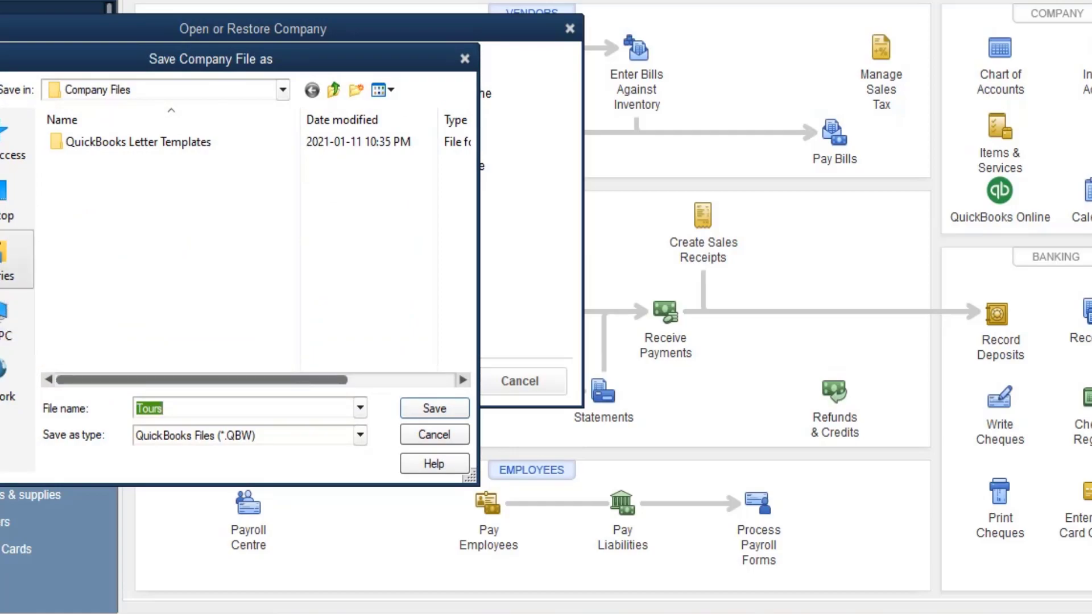
click(140, 408)
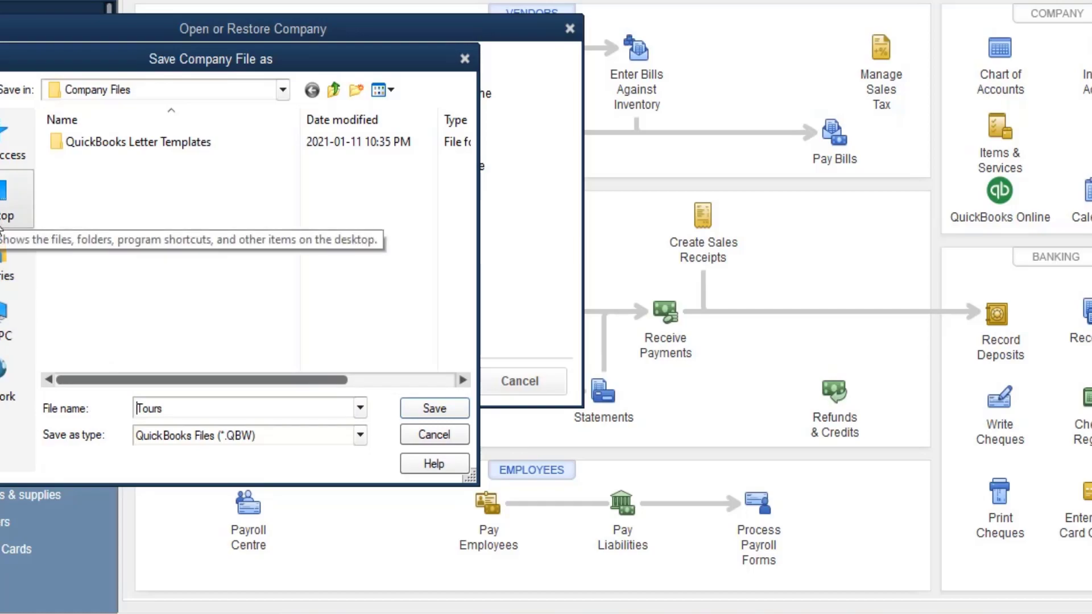
text(Tem)
text(ific)
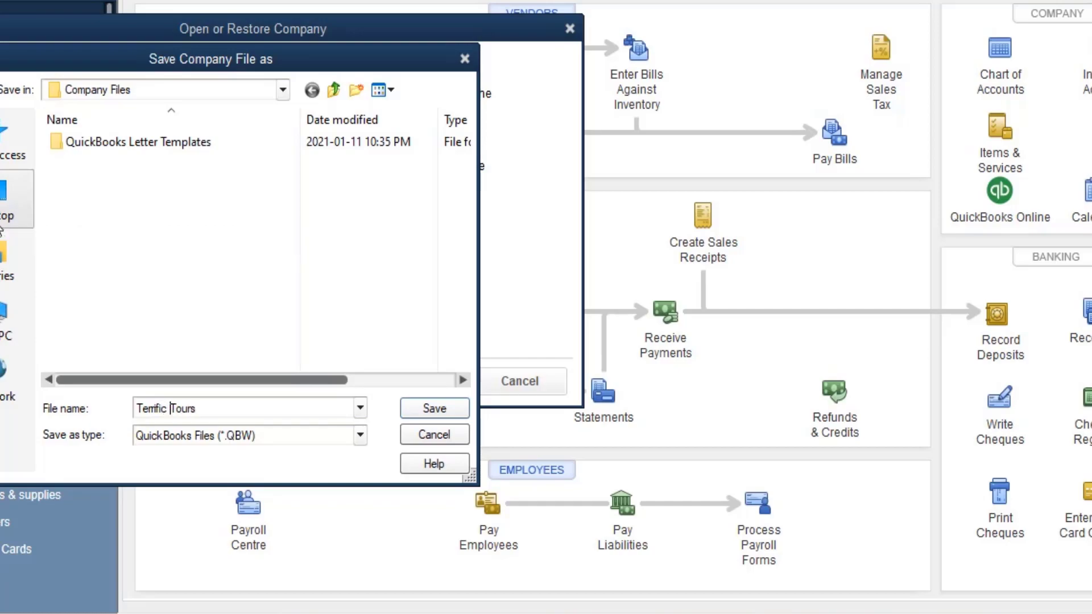
click(16, 319)
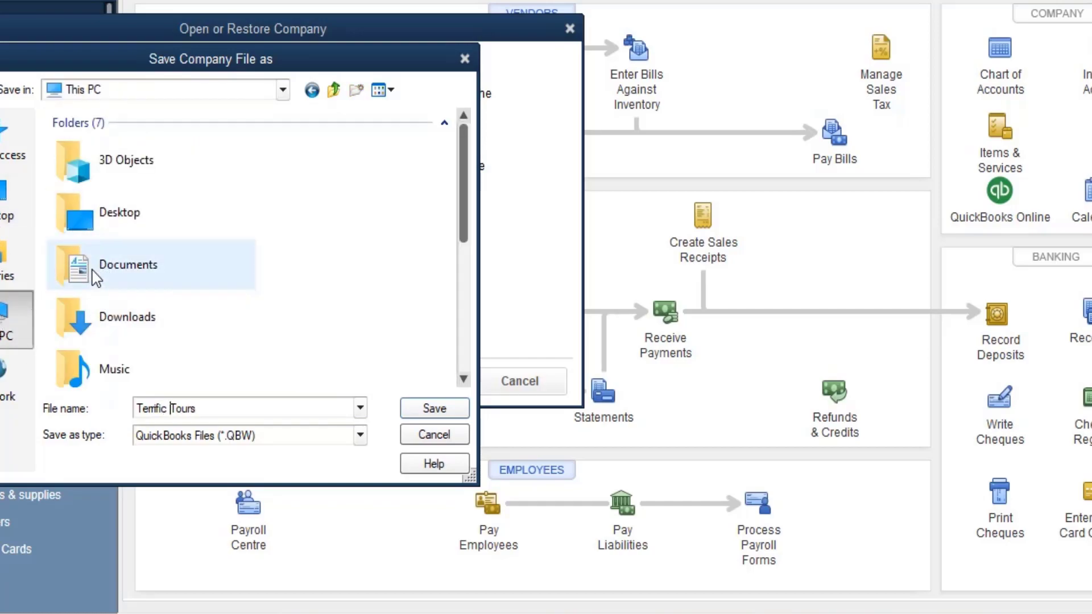
double_click(84, 327)
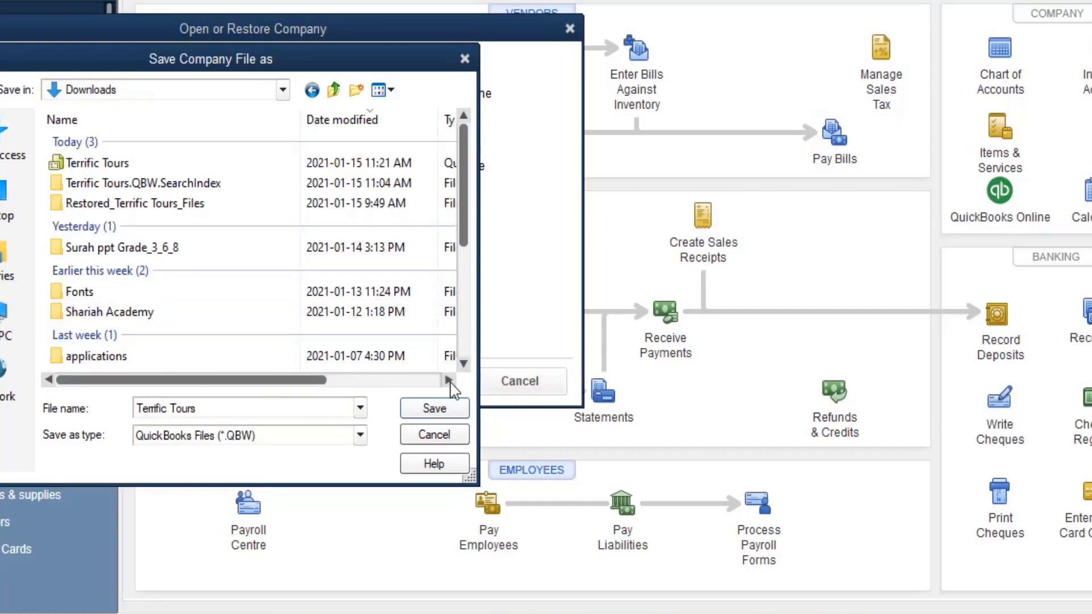
Try to restore over the existing Terrific Tours.QBW, agreeing to replace it and confirming deletion of the data file with yes
click(449, 411)
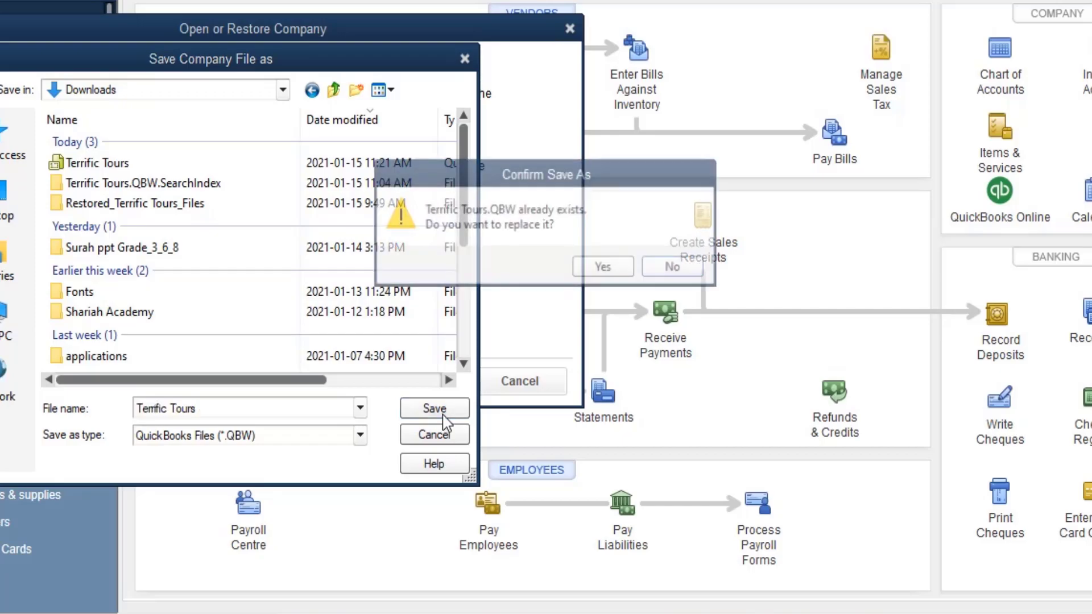
click(605, 268)
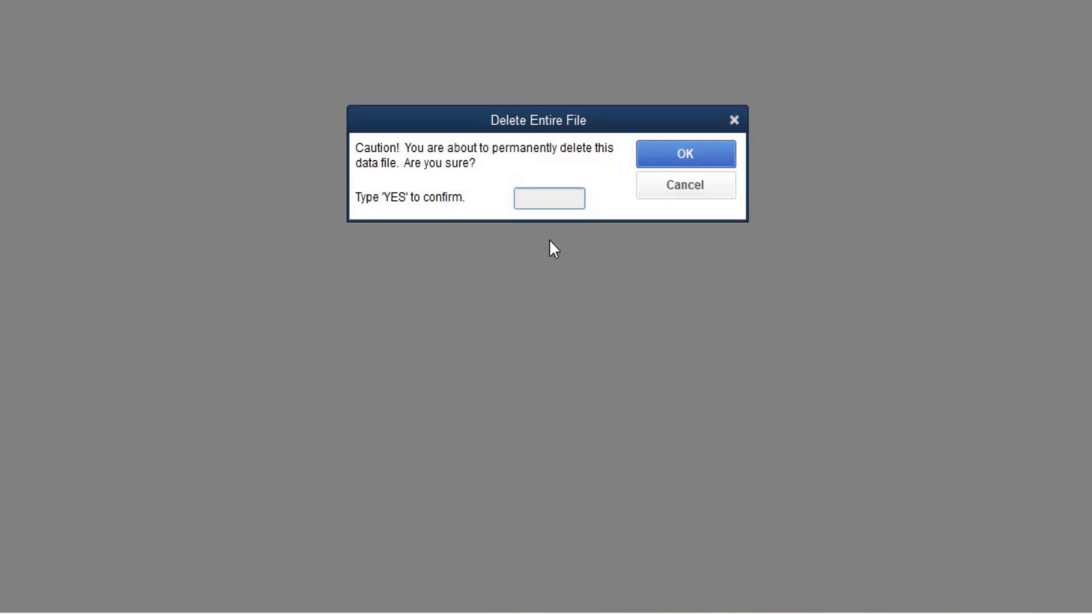
text(yes)
click(691, 152)
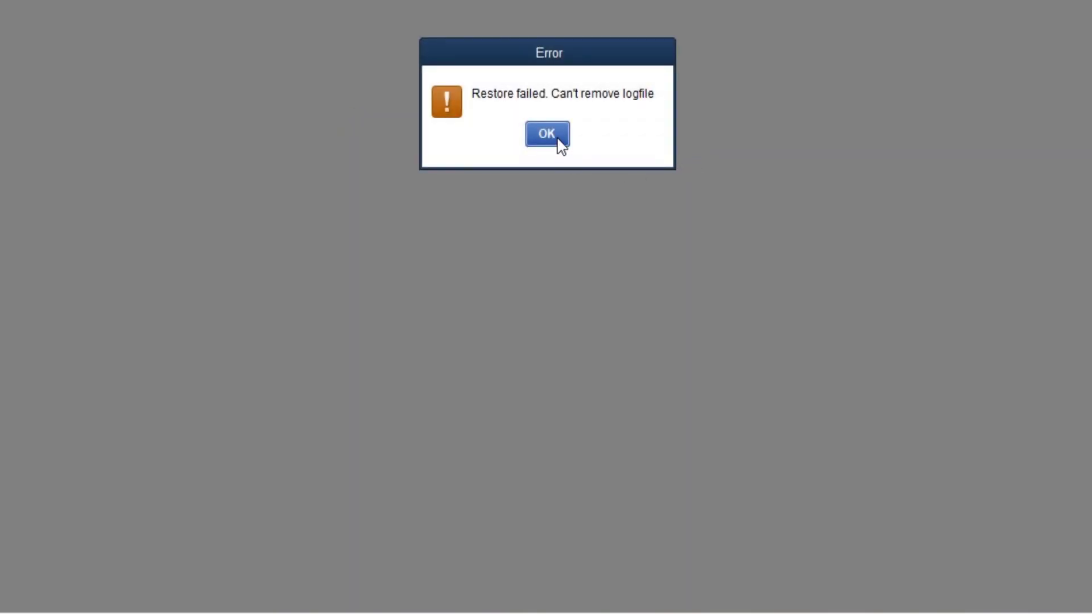
Dismiss the restore error, reopen Terrific Tours.QBW from the previously opened companies, and acknowledge the payroll tax table warning
click(547, 134)
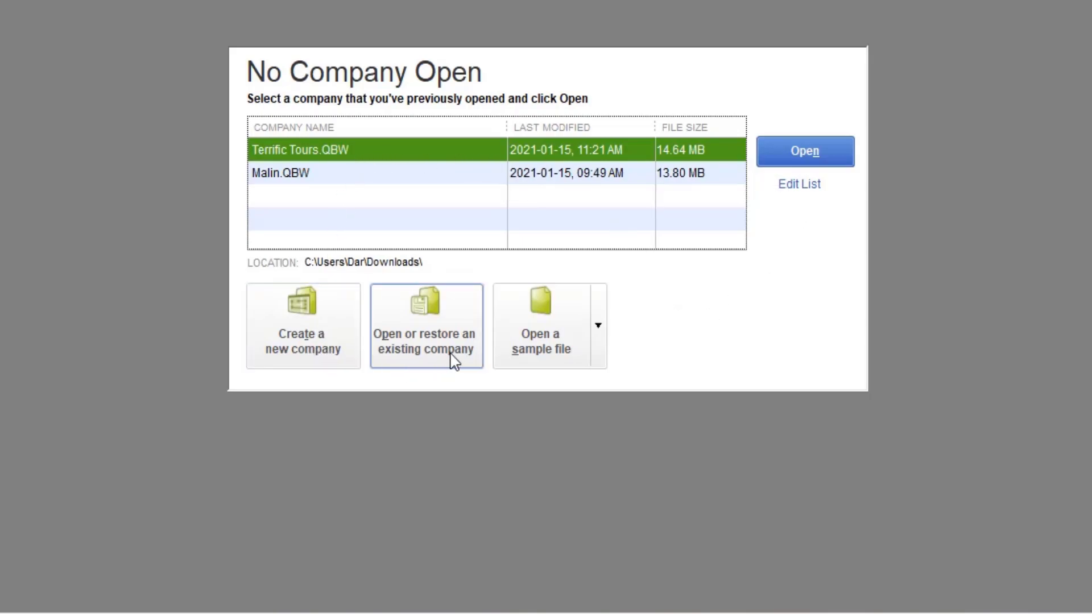
double_click(309, 151)
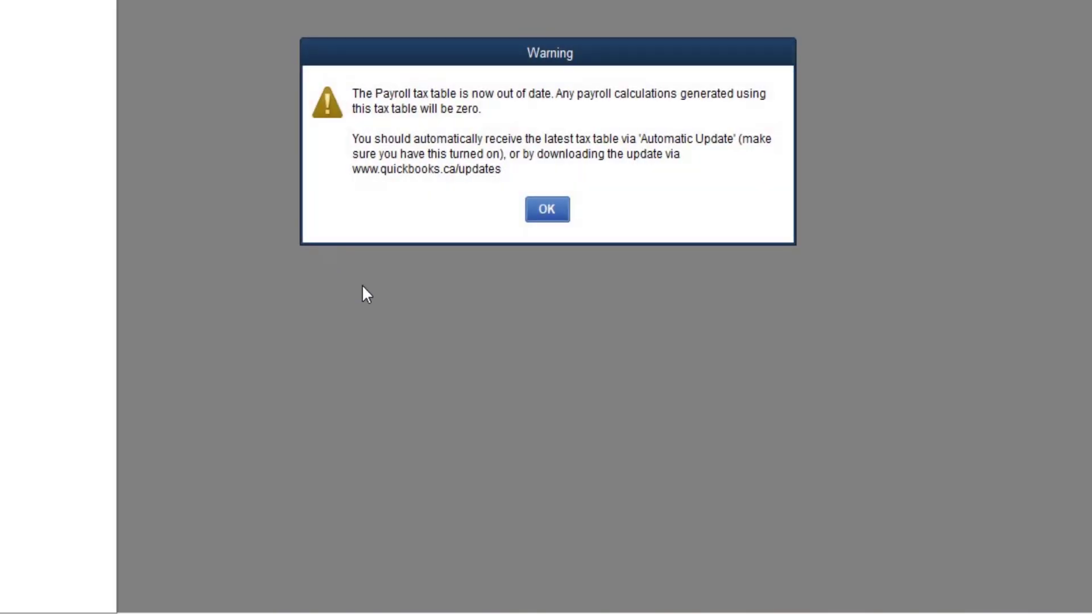
click(546, 209)
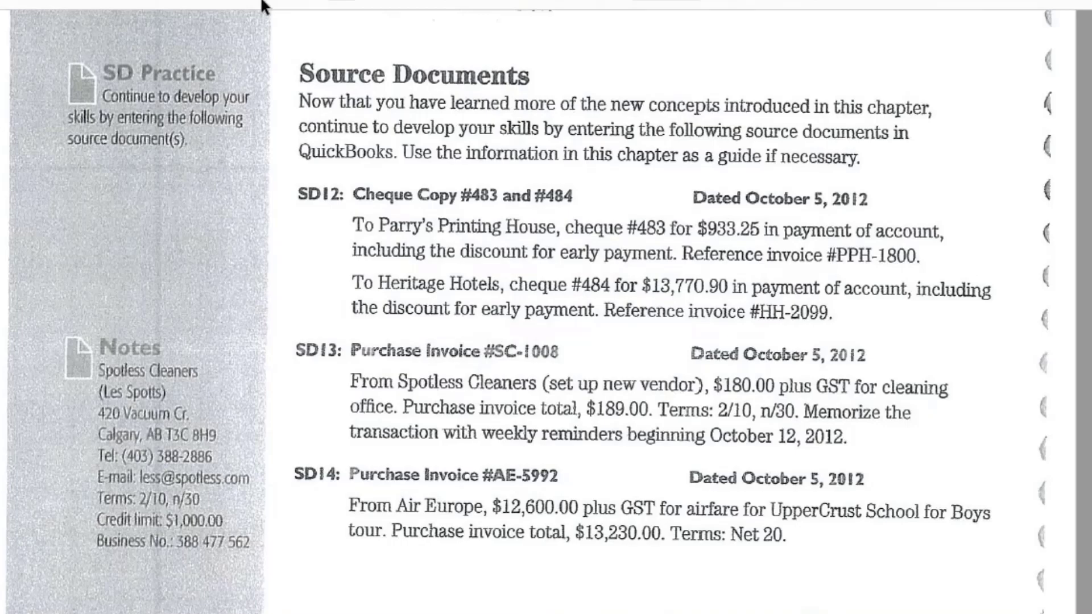
Read the textbook pages covering duplicate cheque numbers and the source documents from SD12 to SD16
scroll(301, 5, down, 1)
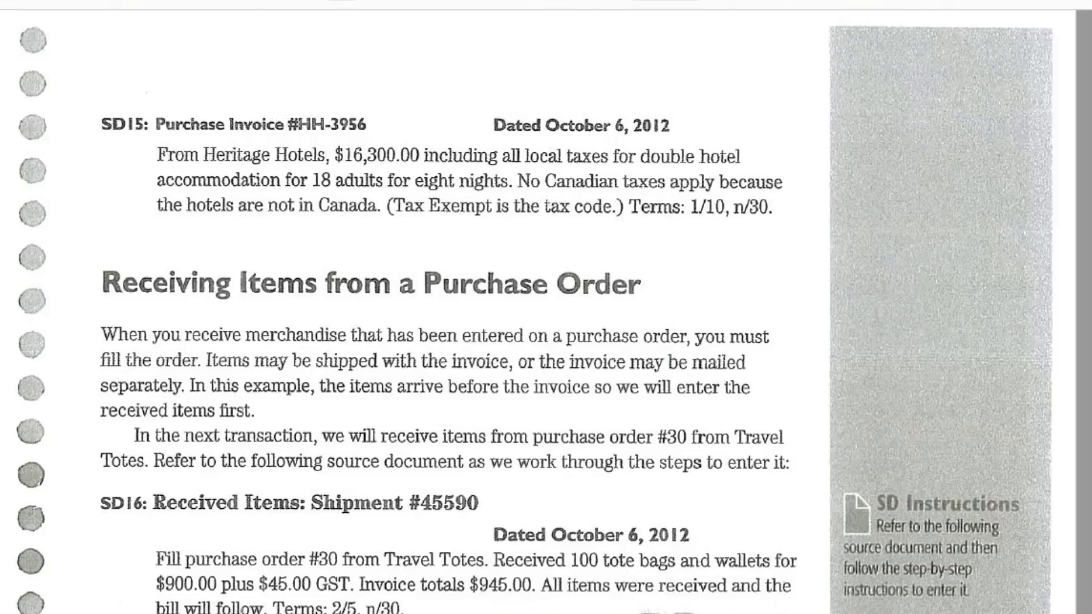
key(alt+Tab)
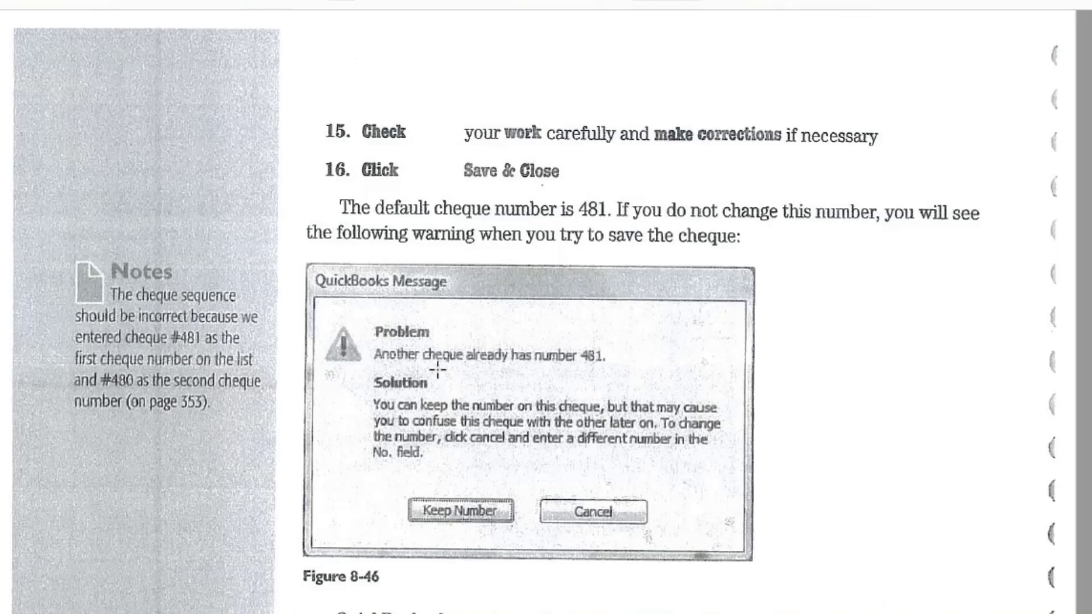
scroll(512, 482, down, 3)
scroll(521, 495, down, 6)
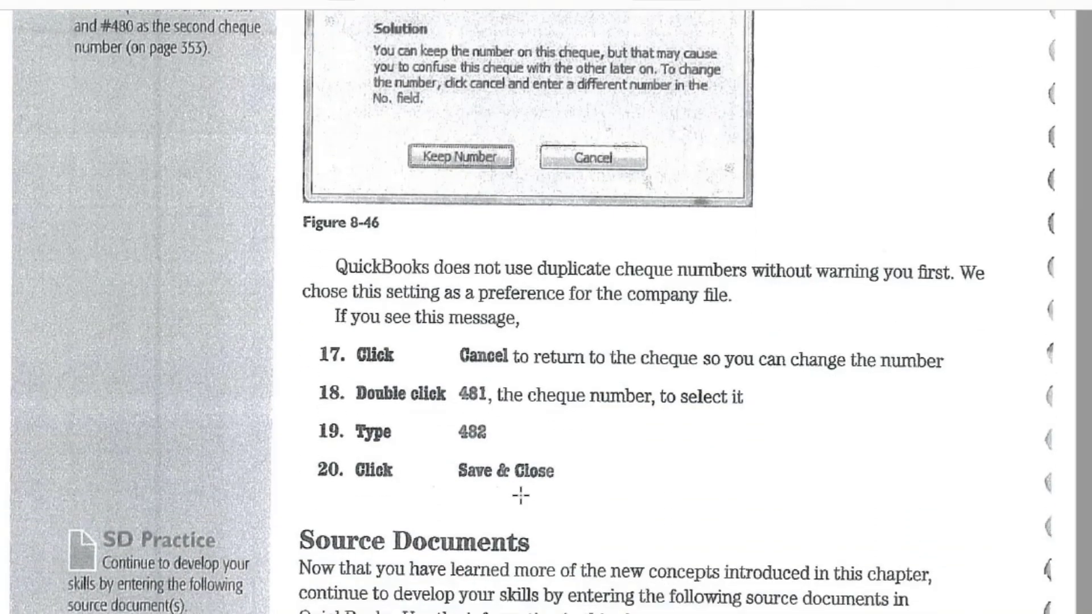
scroll(520, 494, down, 4)
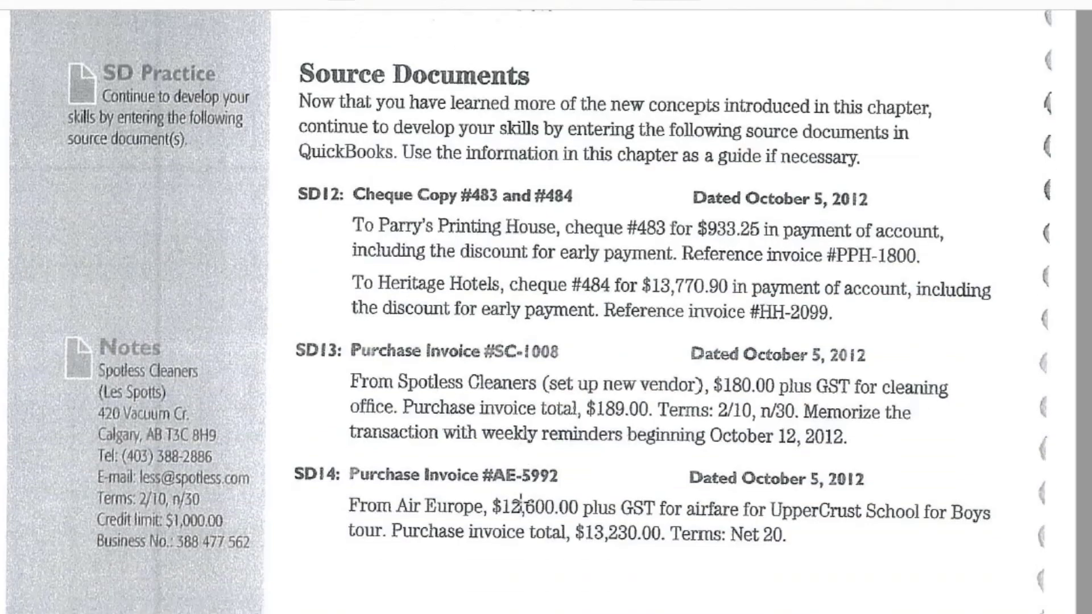
scroll(469, 493, down, 1)
scroll(469, 495, down, 2)
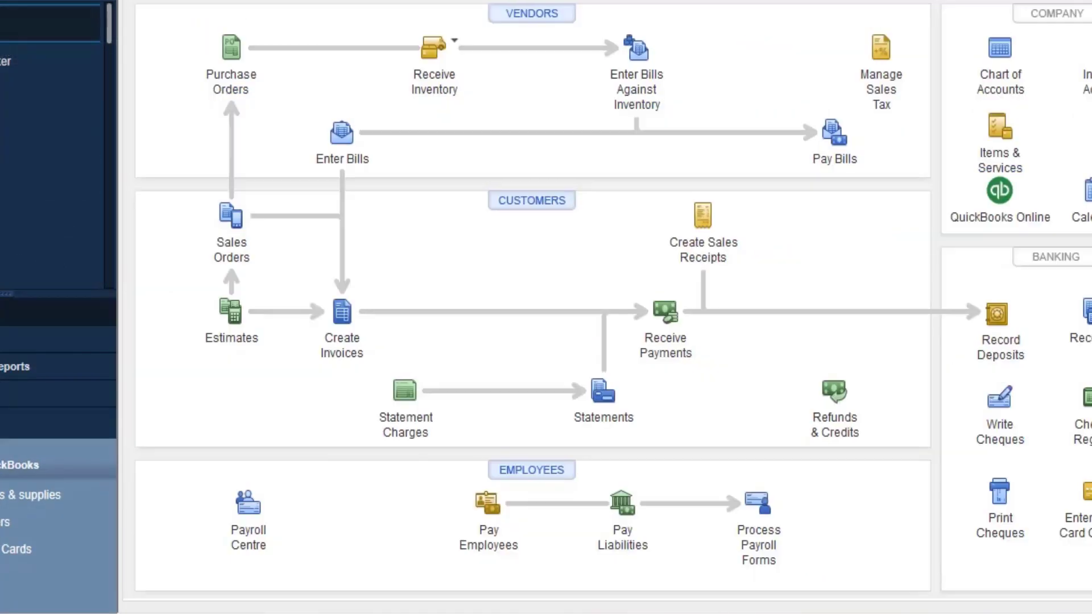
click(343, 311)
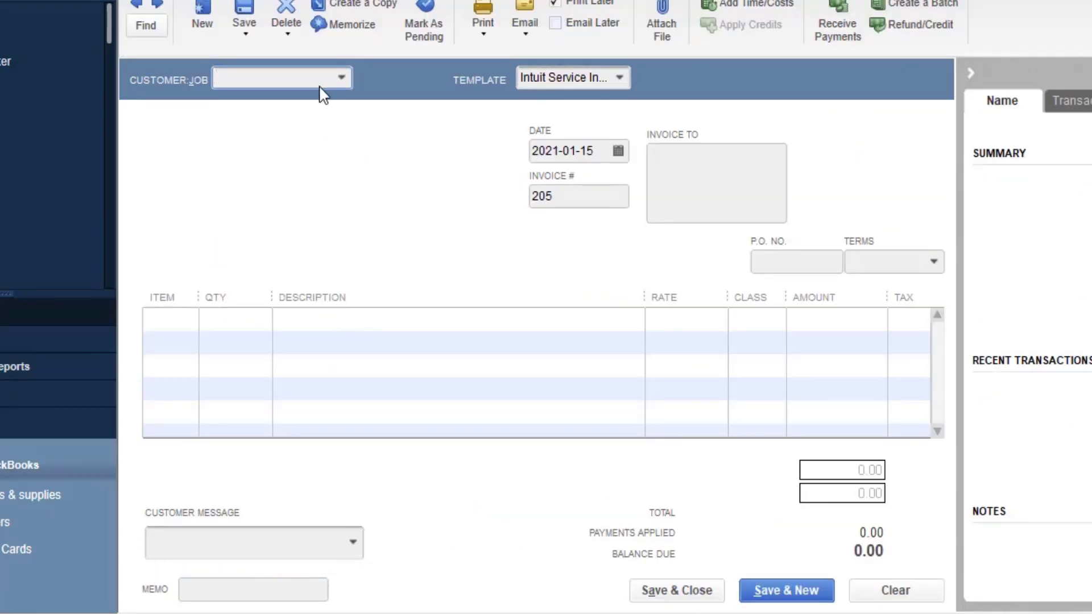
click(345, 78)
text(her)
key(BackSpace)
key(BackSpace)
key(BackSpace)
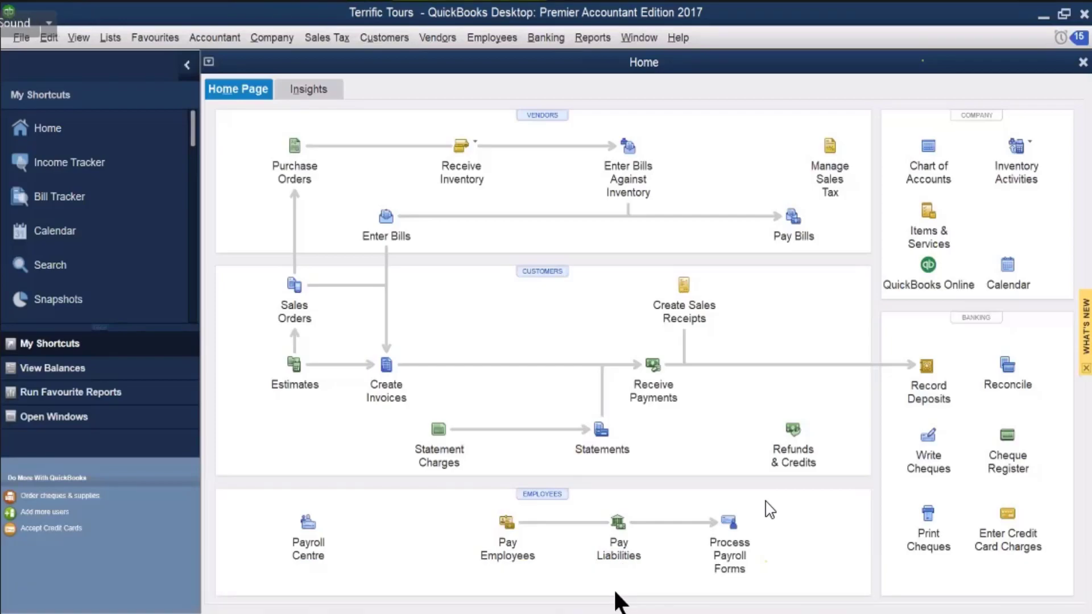
Start a new vendor bill and choose Heritage Hotels as the vendor
mouse_move(617, 600)
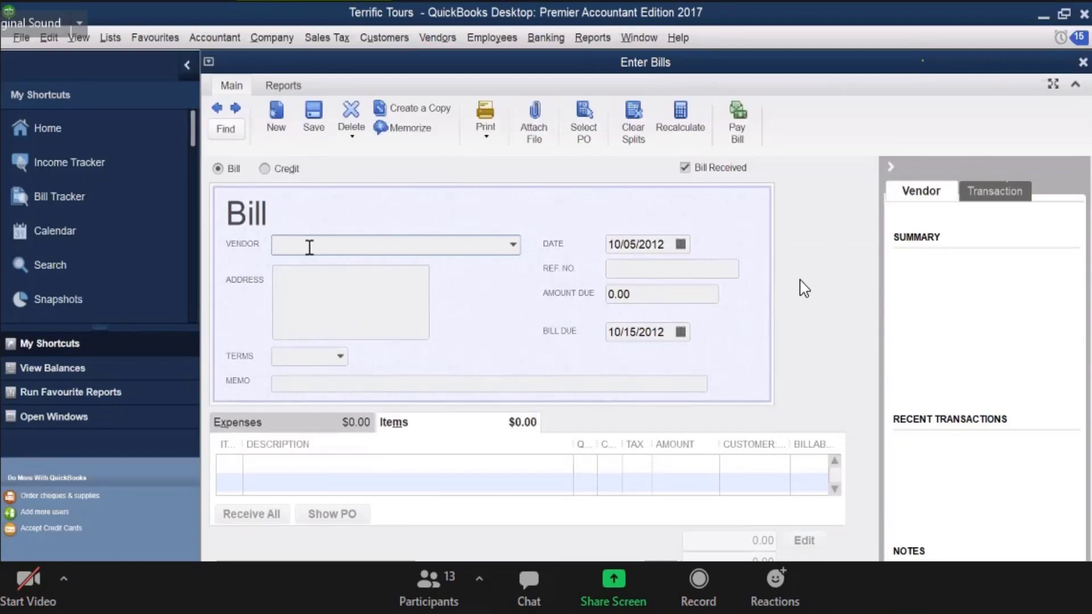
text(Heritage Hotels)
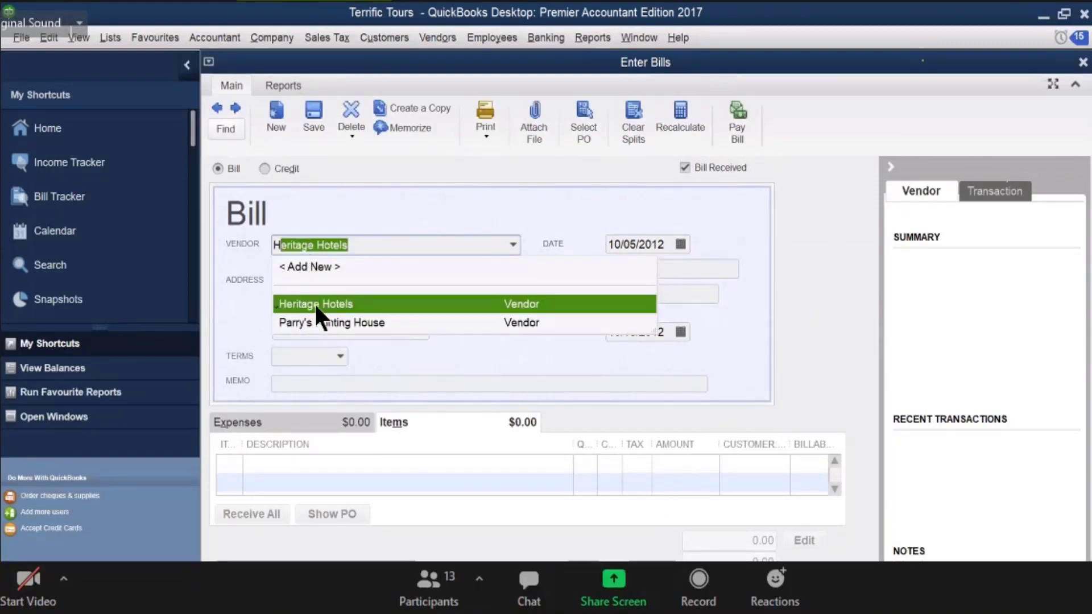
click(445, 303)
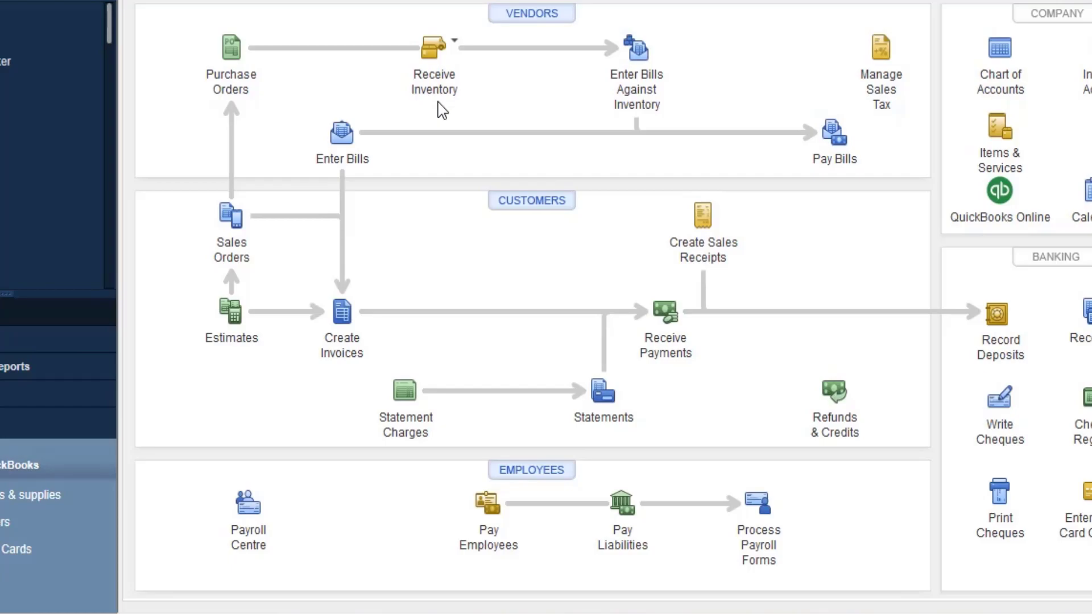
click(342, 132)
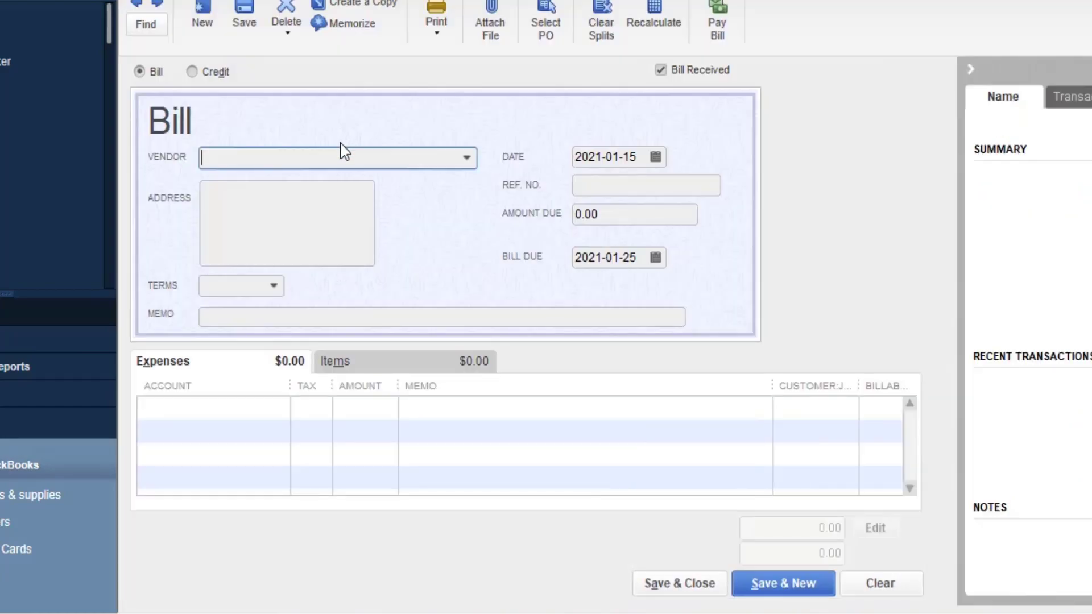
click(465, 159)
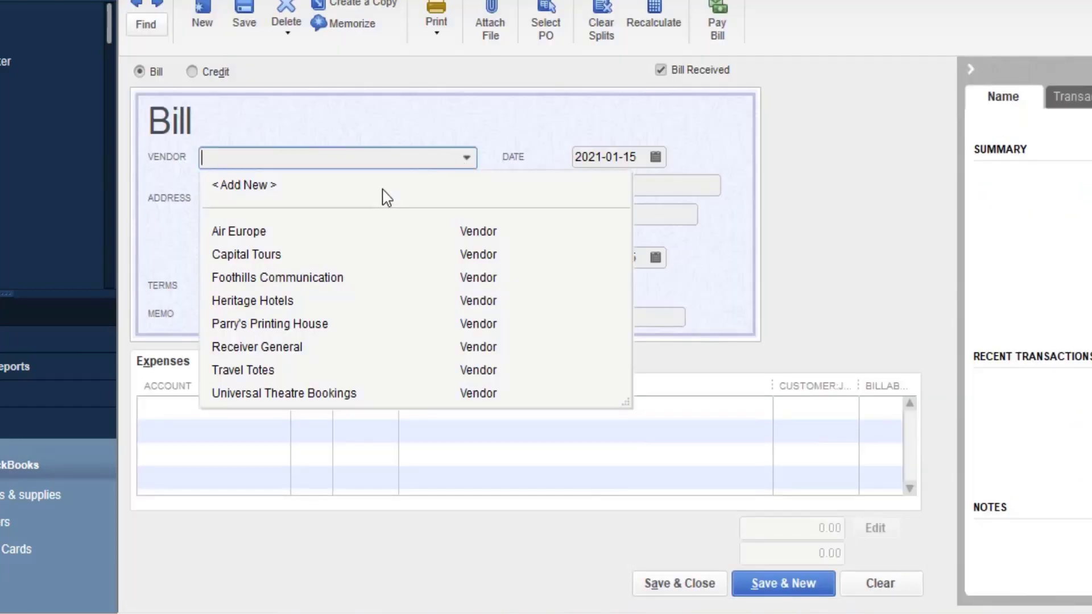
click(241, 301)
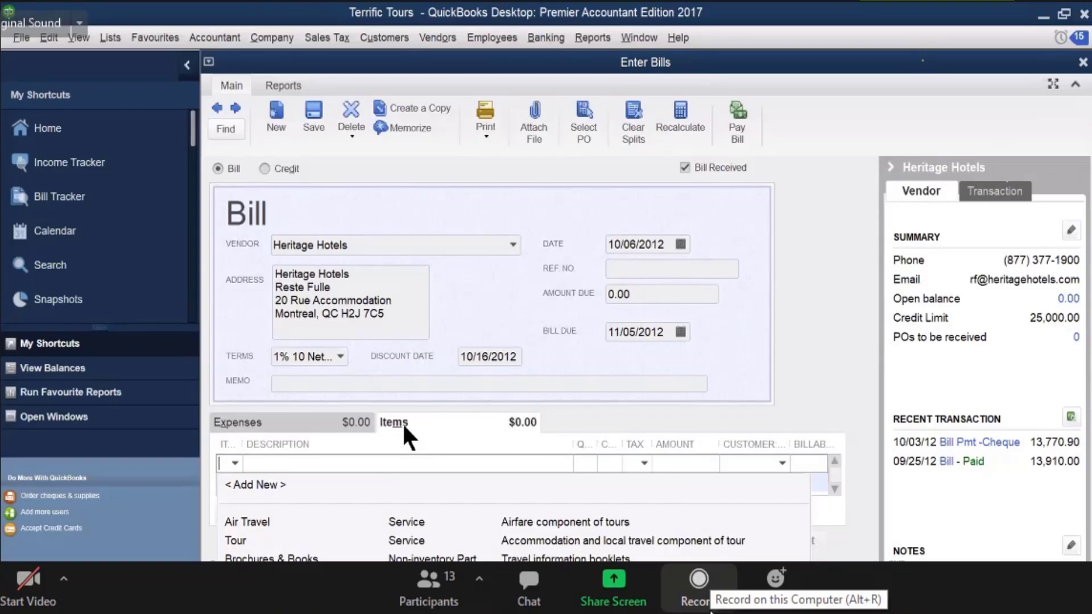
Assign the bill's first expense line to the Hotel Expenses account under Cost of Tours
click(329, 422)
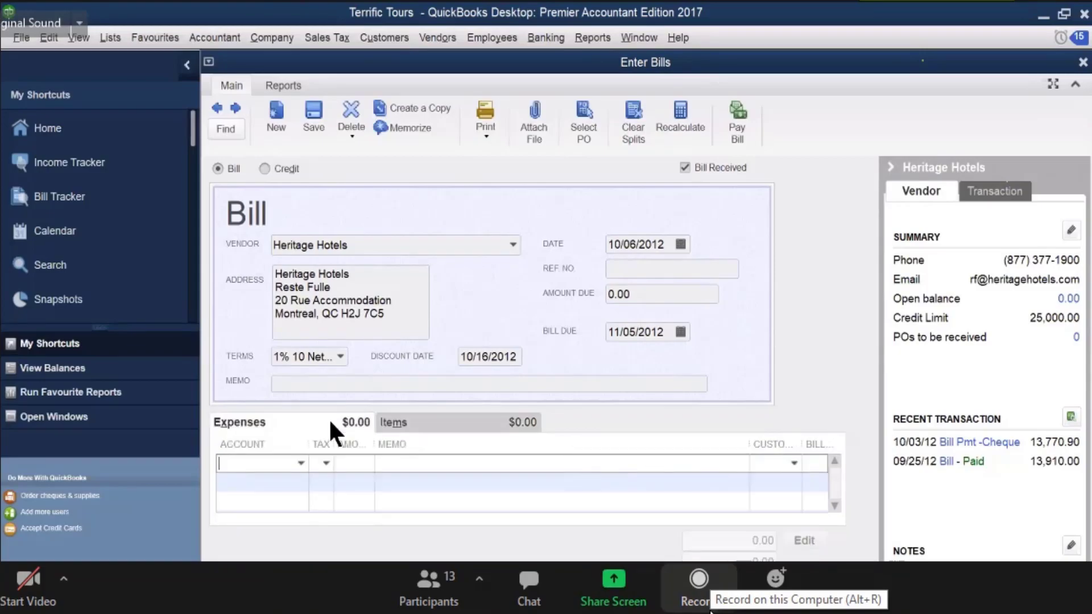
click(301, 461)
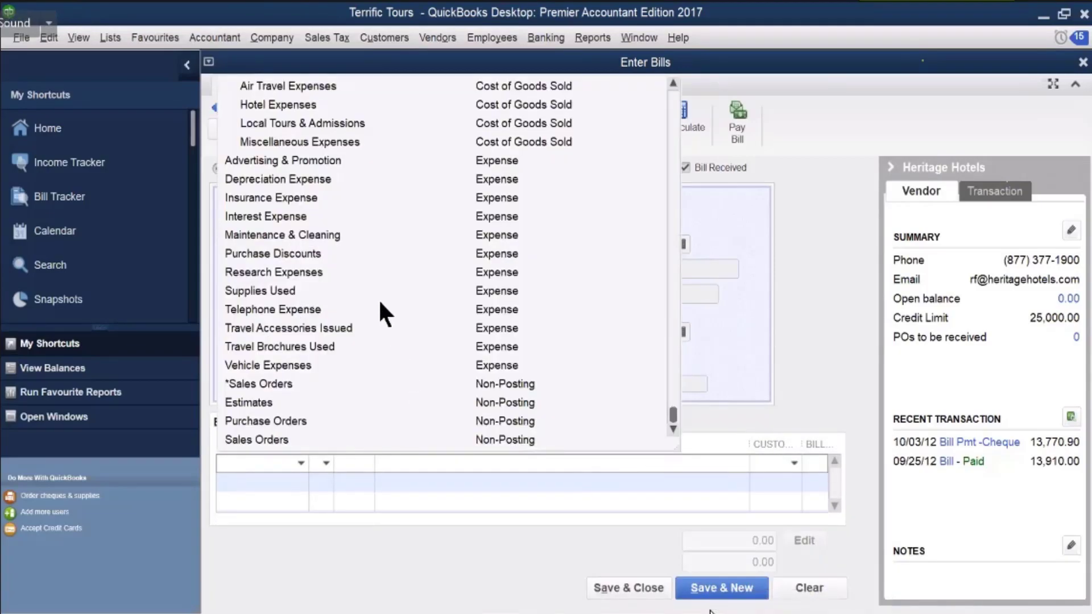
scroll(381, 302, up, 5)
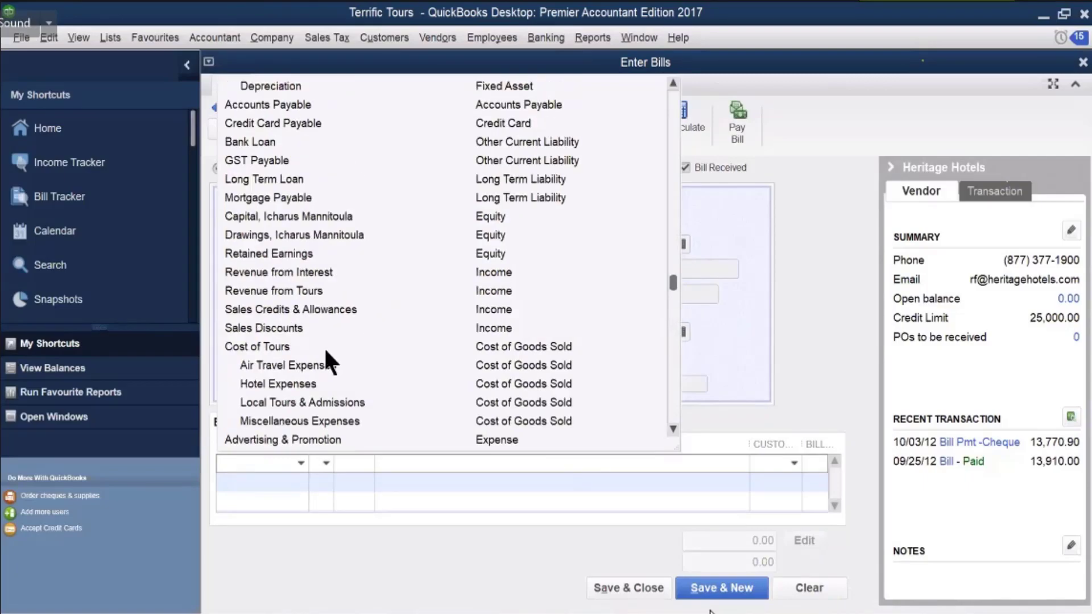
click(293, 380)
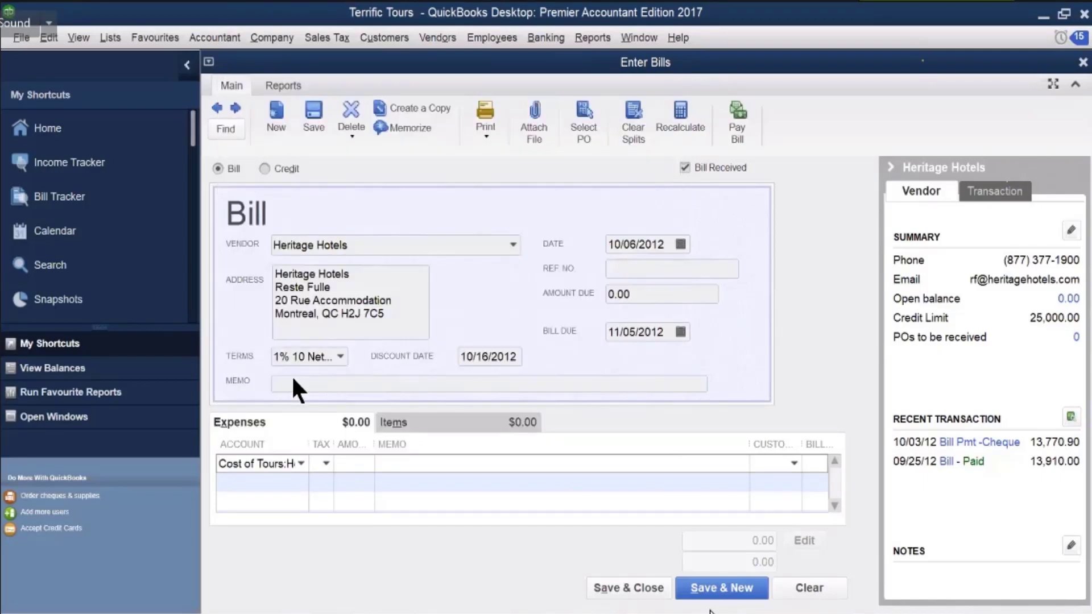
Complete the bill with amount 16300, line memo HOTEL ACC and reference number 3956, and save and close it
click(342, 464)
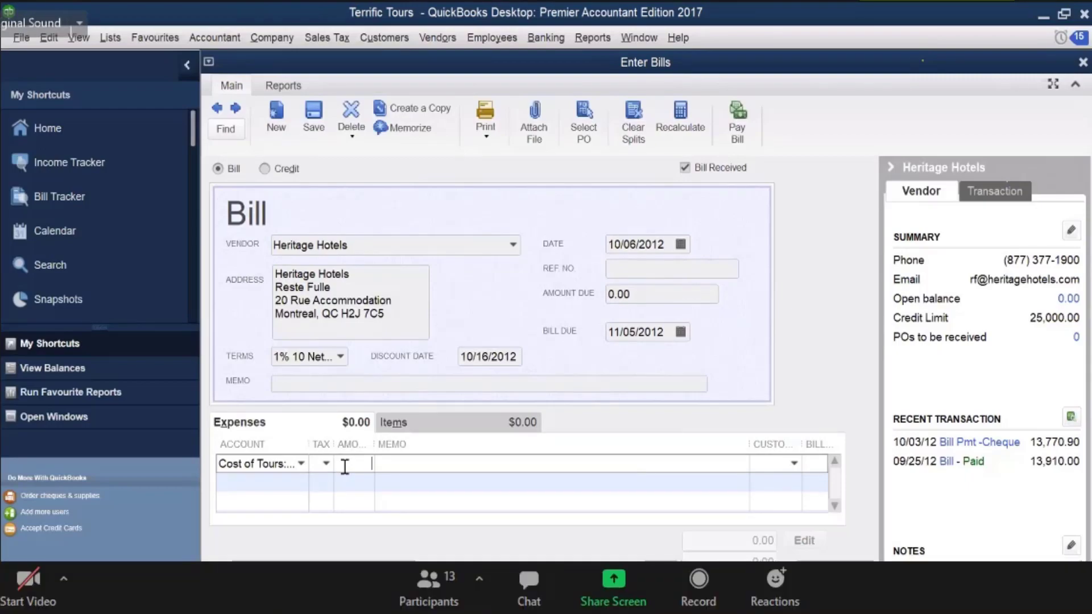
text(16300)
click(400, 463)
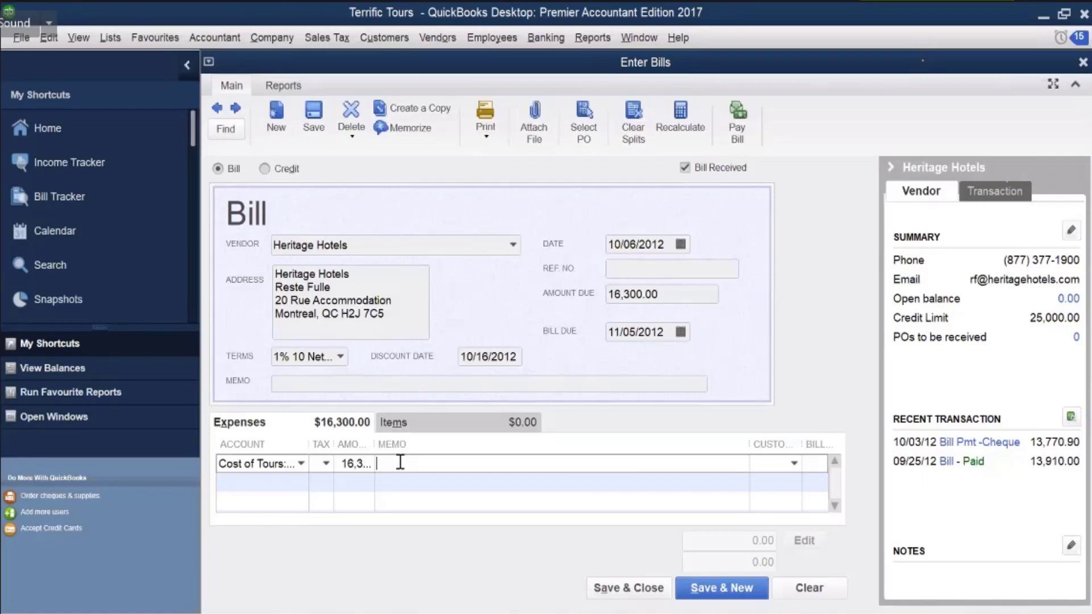
text(HOTEL ACC)
click(633, 265)
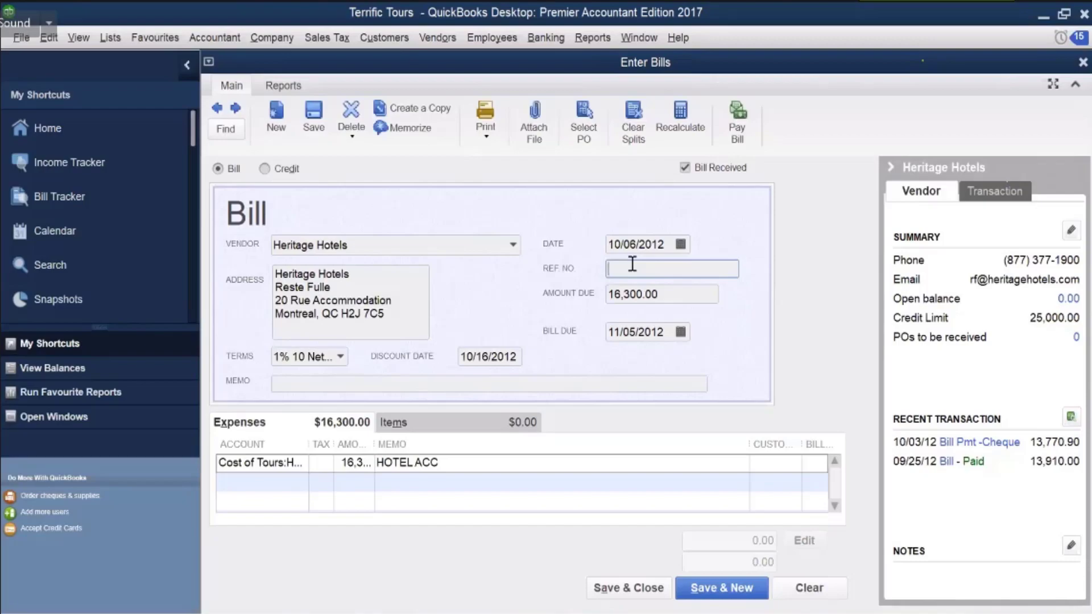
text(3956)
click(643, 585)
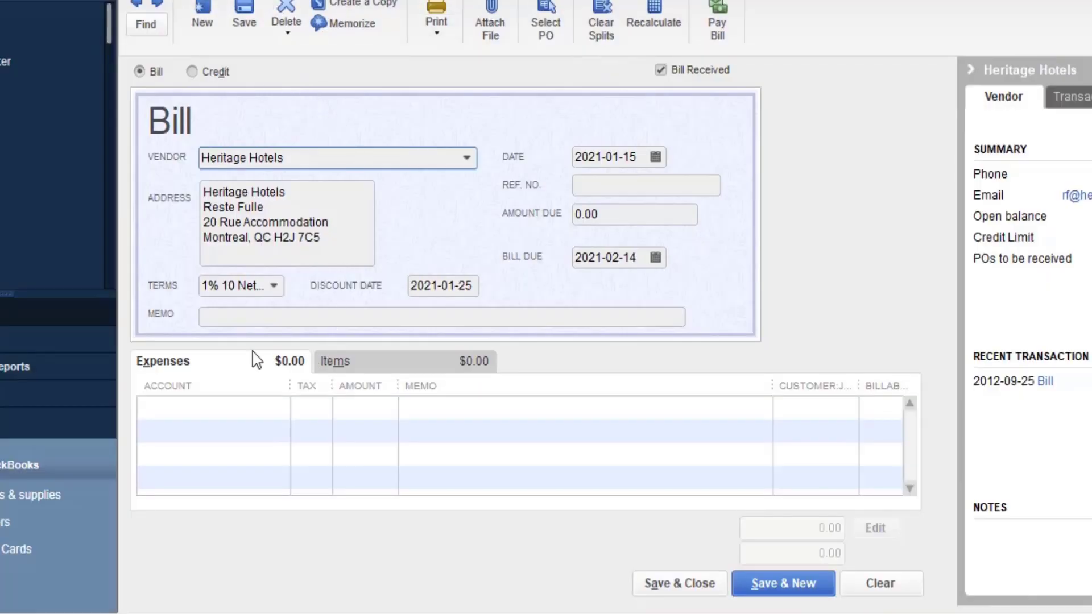
Choose Hotel Expenses under Cost of Tours as the expense account on the Heritage Hotels bill dated 2021-01-15
click(222, 408)
click(280, 408)
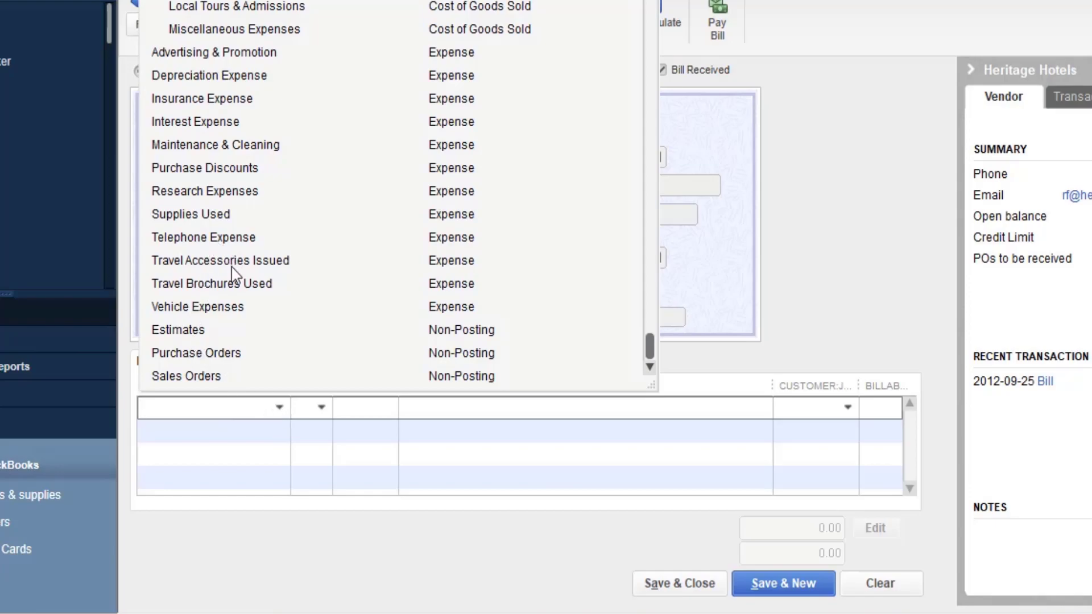
scroll(238, 289, up, 1)
scroll(238, 289, up, 3)
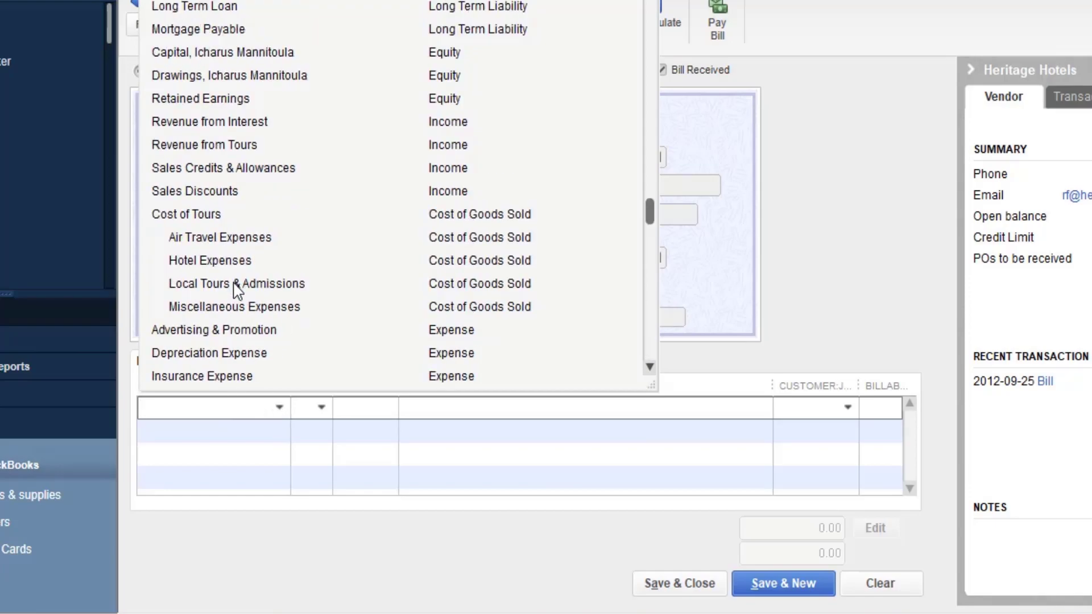
click(241, 260)
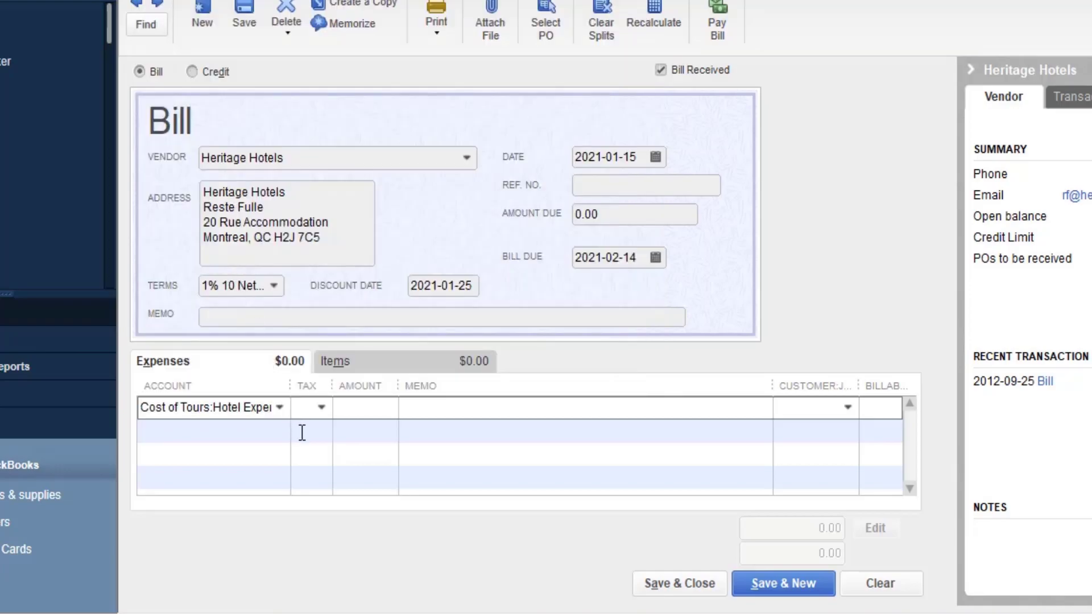
Enter 16300 as the hotel expense amount and 3956 as the bill's reference number
click(311, 412)
click(362, 407)
text(16300)
click(480, 457)
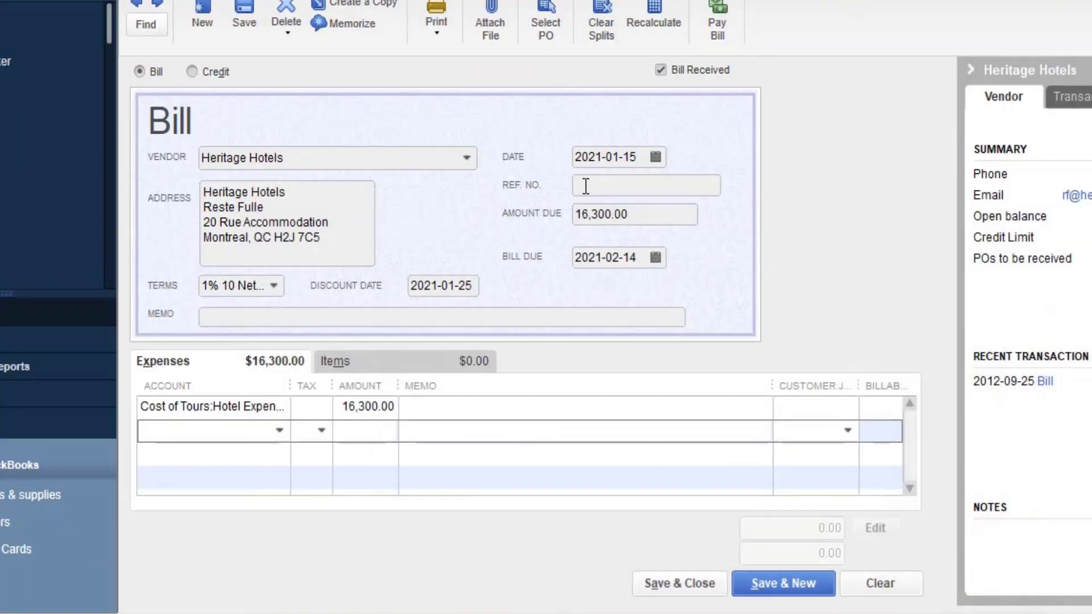
click(582, 185)
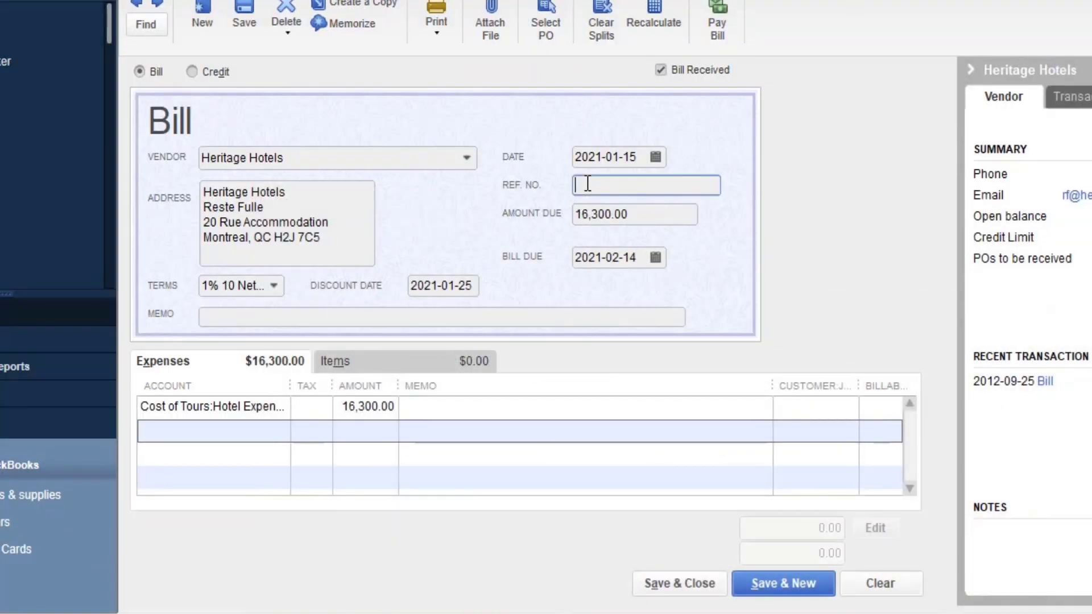
text(3)
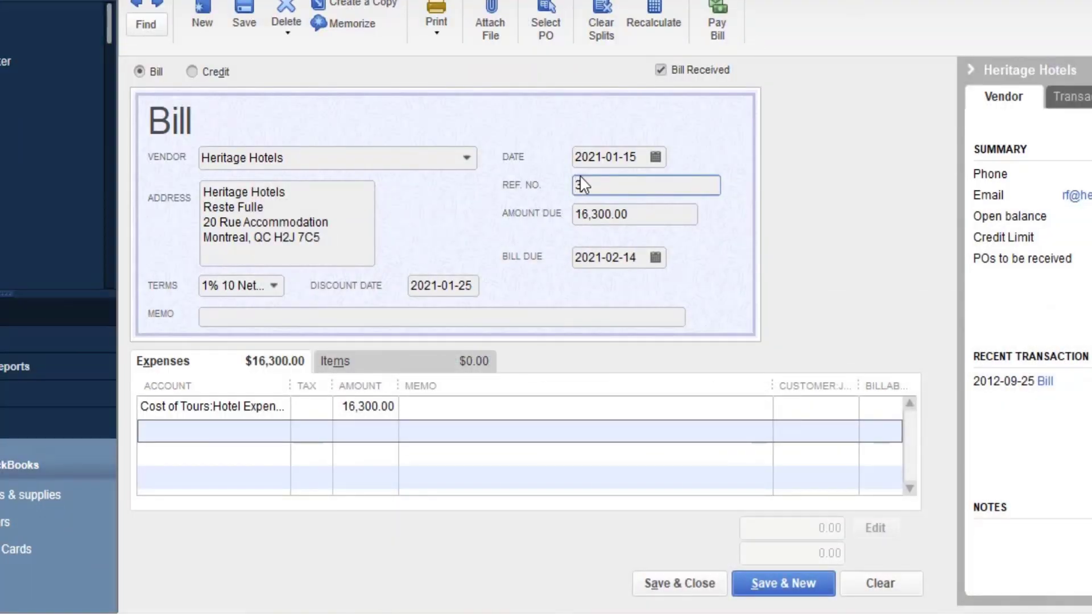
text(56)
Set the bill's due date to 2012-10-06 and save the bill, agreeing to exceed the vendor's credit limit
click(603, 257)
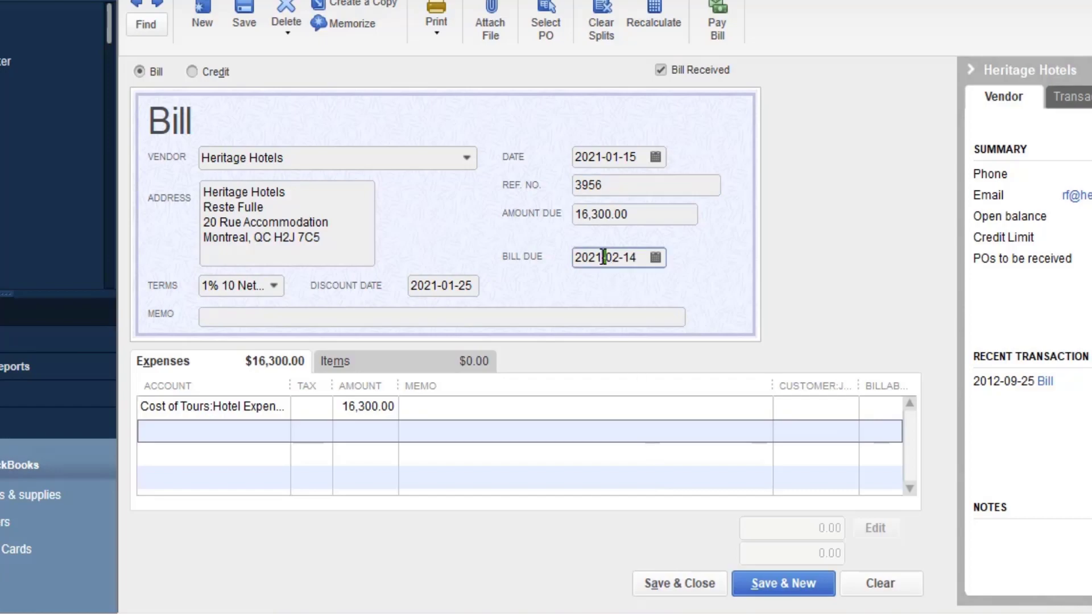
click(657, 259)
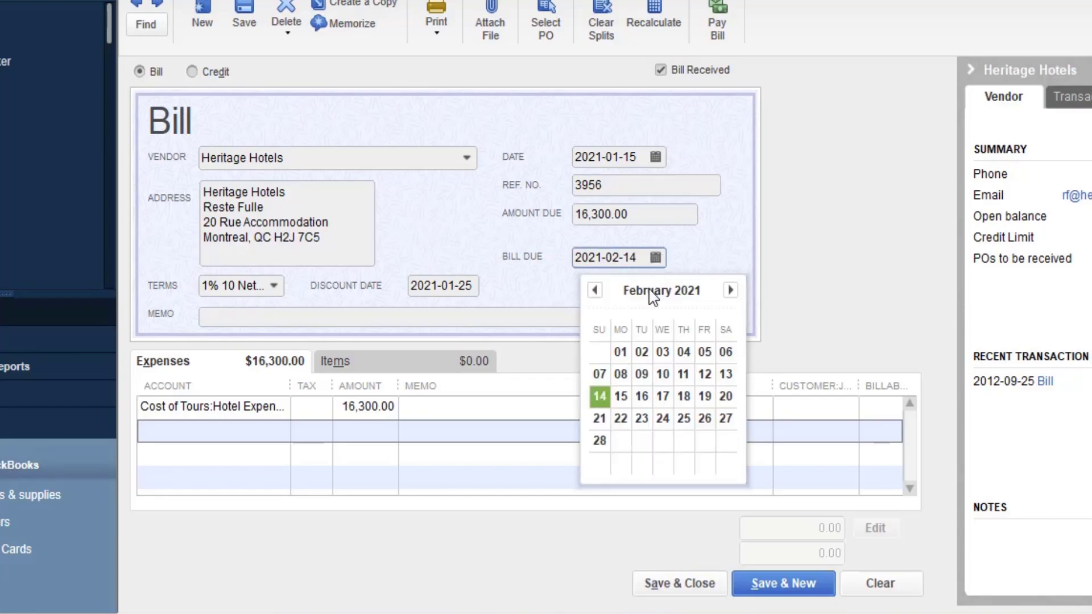
click(594, 291)
click(594, 290)
click(595, 290)
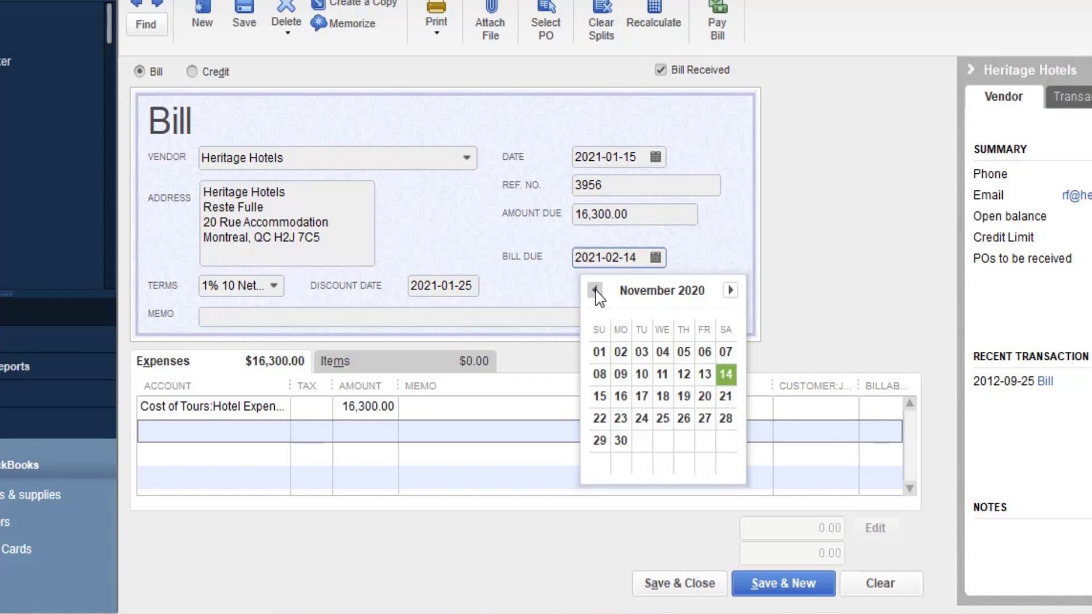
click(595, 291)
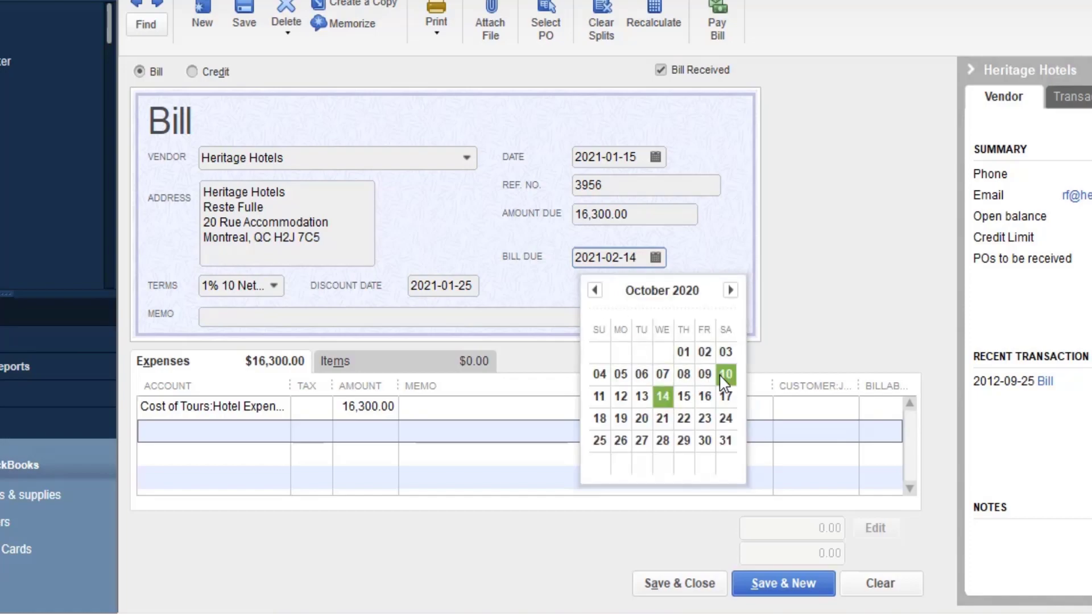
click(643, 376)
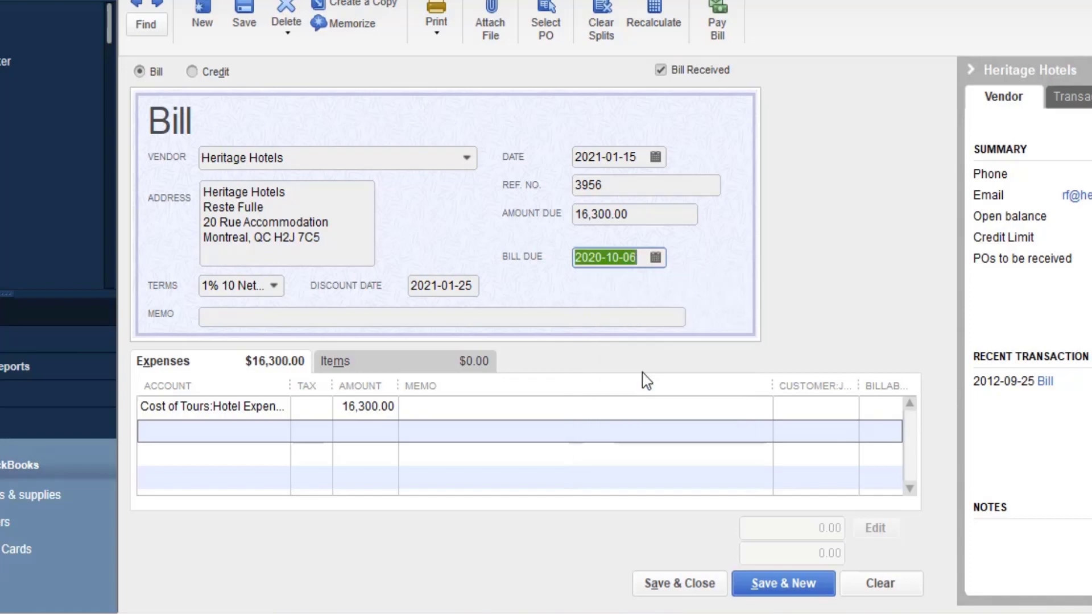
click(602, 257)
drag(602, 258, 589, 257)
text(12)
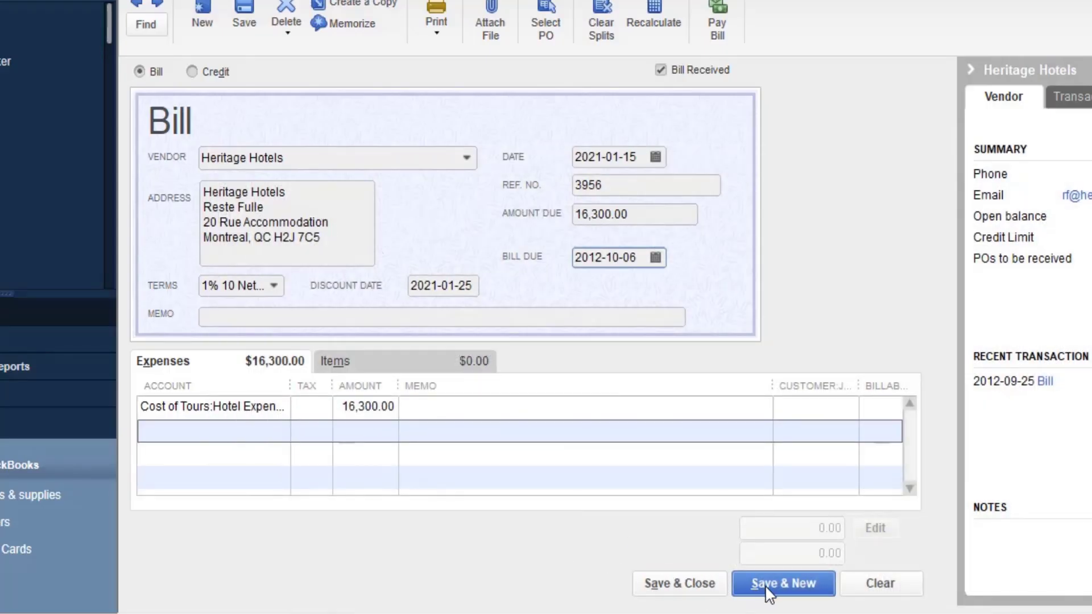
click(767, 589)
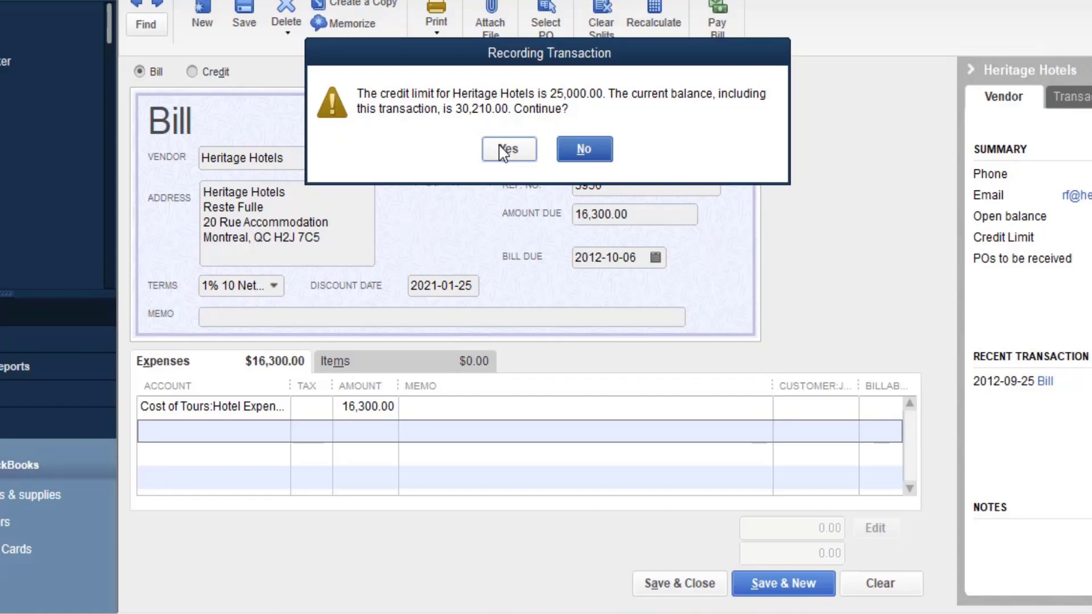
click(503, 152)
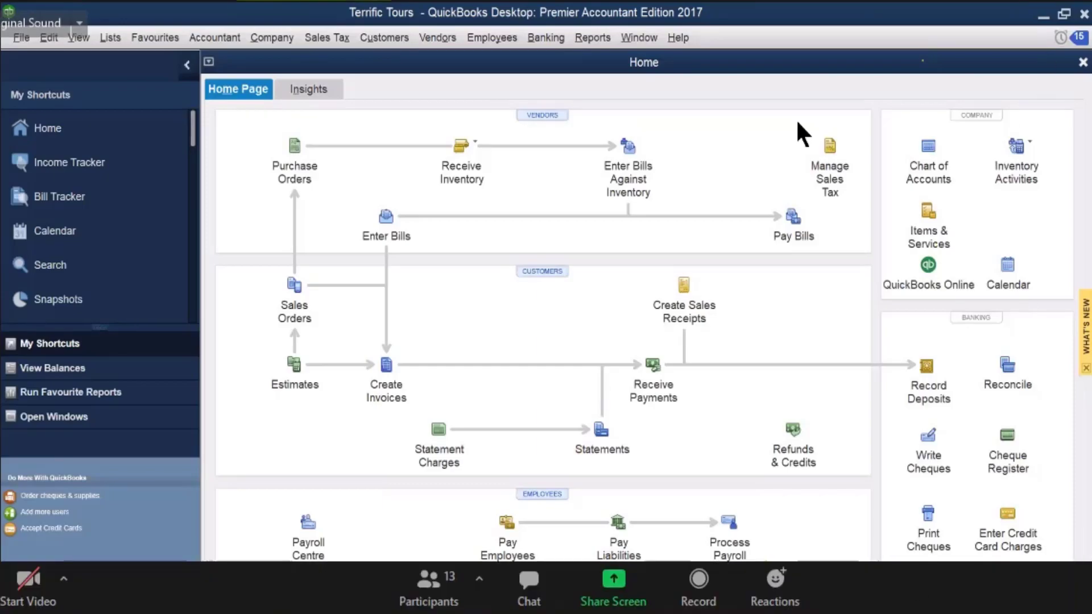
Check source document SD16 in the textbook and start an item receipt without a bill for vendor Travel Totes
key(alt+Tab)
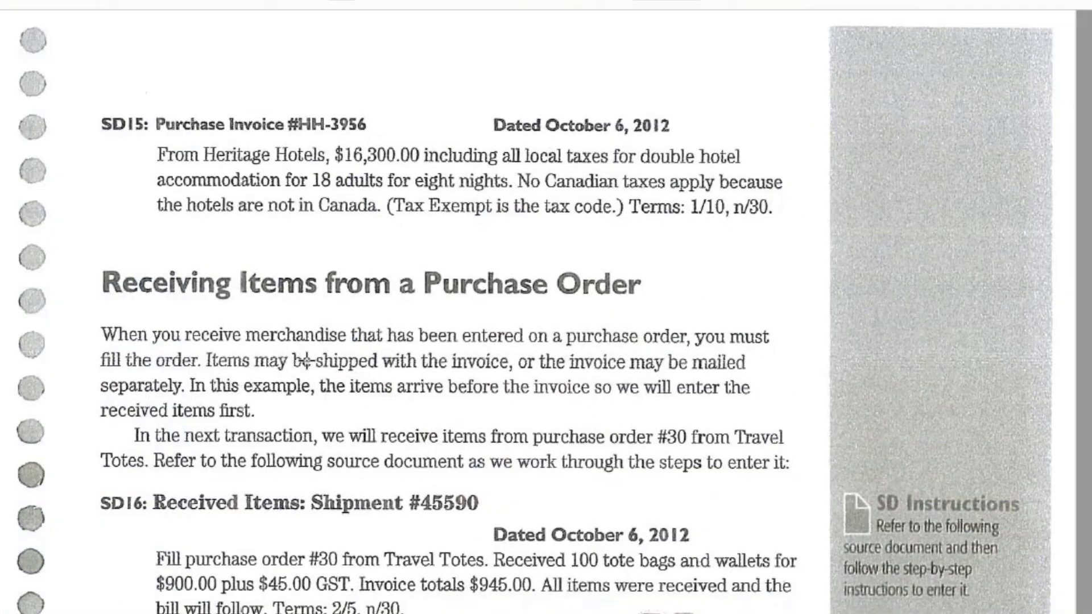
scroll(408, 438, down, 2)
scroll(412, 443, down, 3)
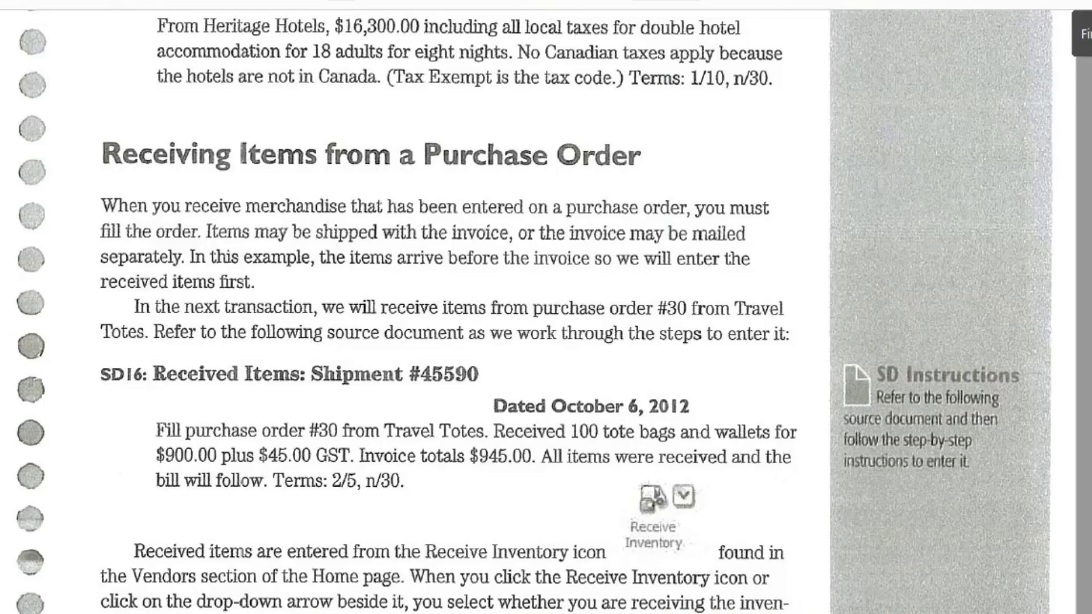
key(alt+Tab)
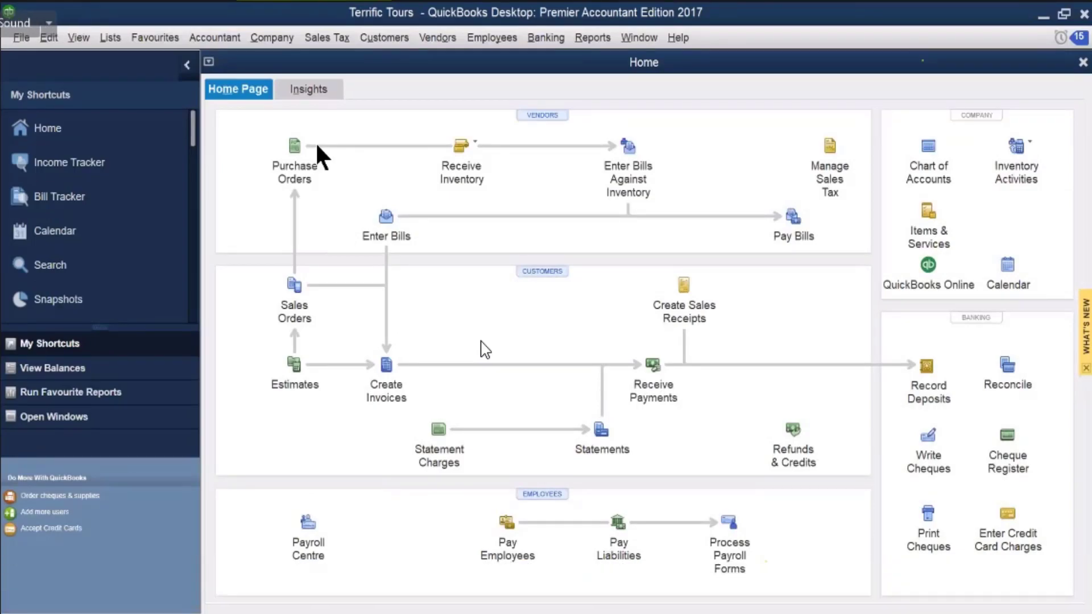
click(462, 146)
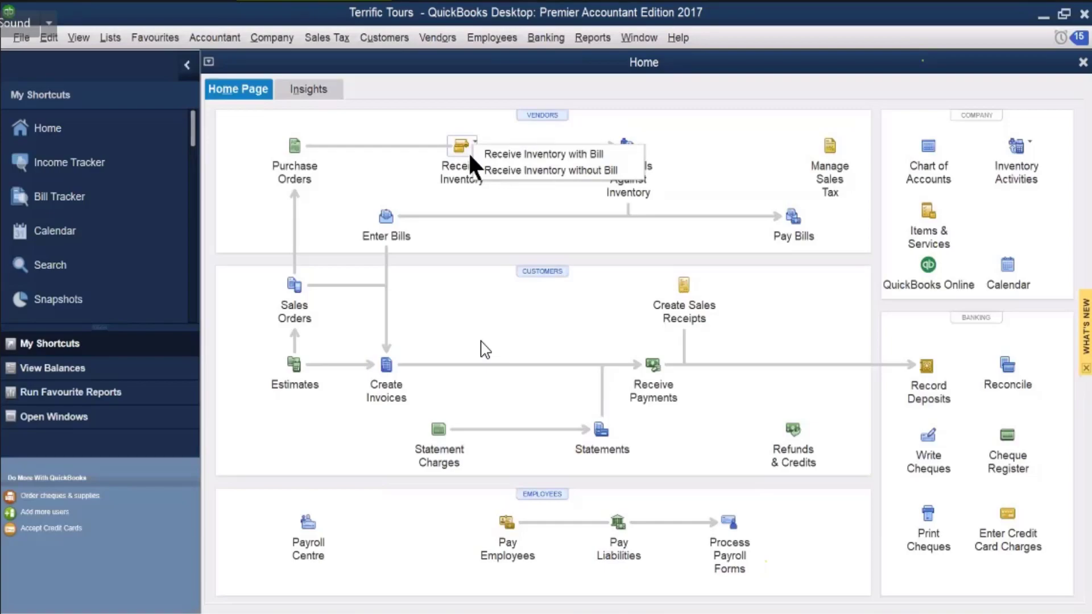
click(603, 171)
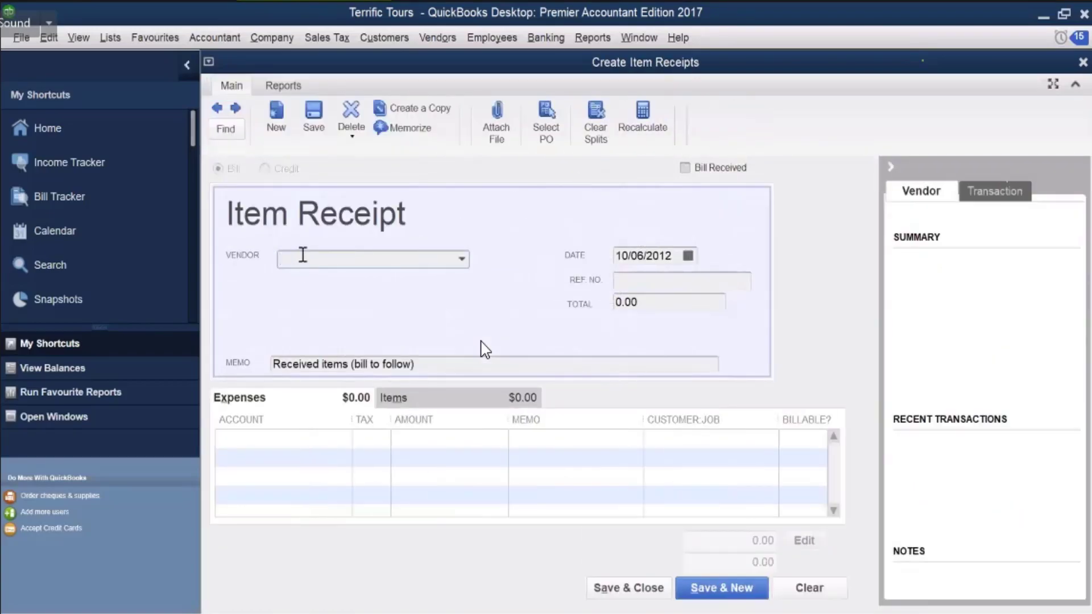
text(Travel Totes)
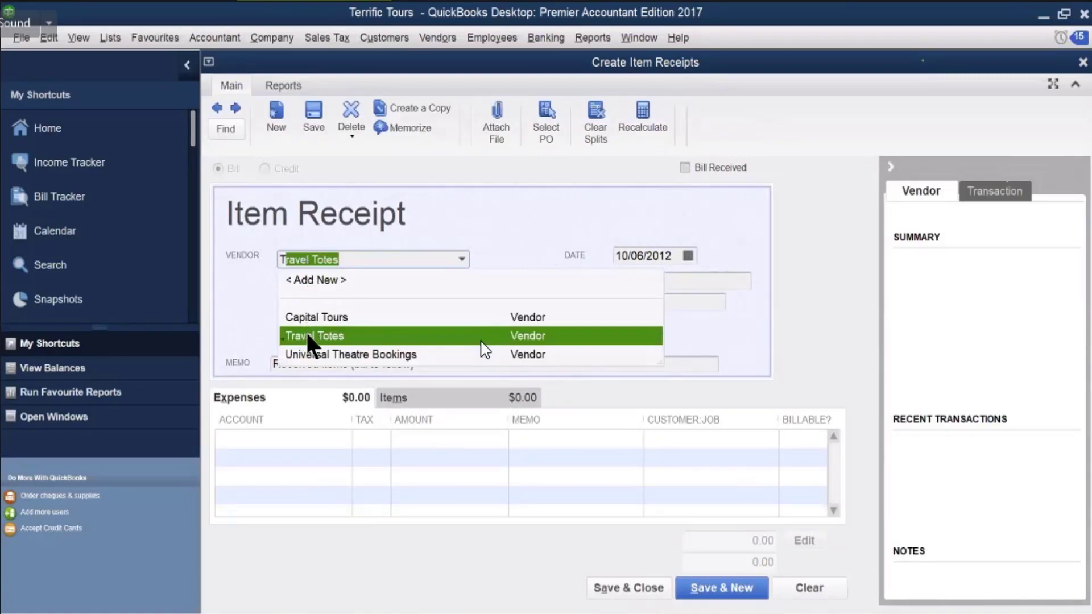
key(Tab)
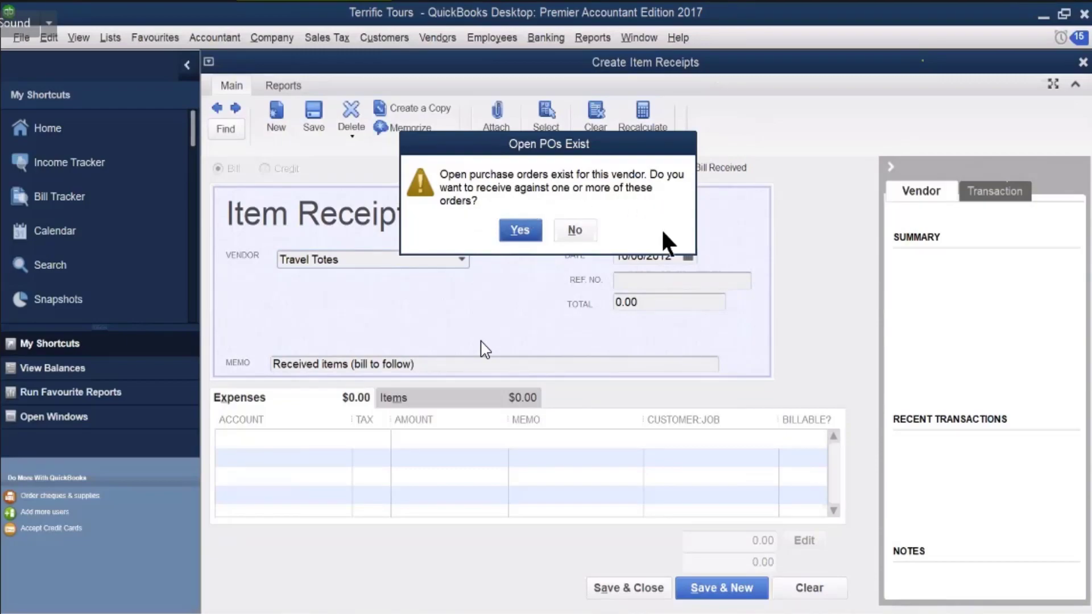
Agree to receive against the vendor's open orders and select purchase order 30 dated 10/02/2012
click(520, 230)
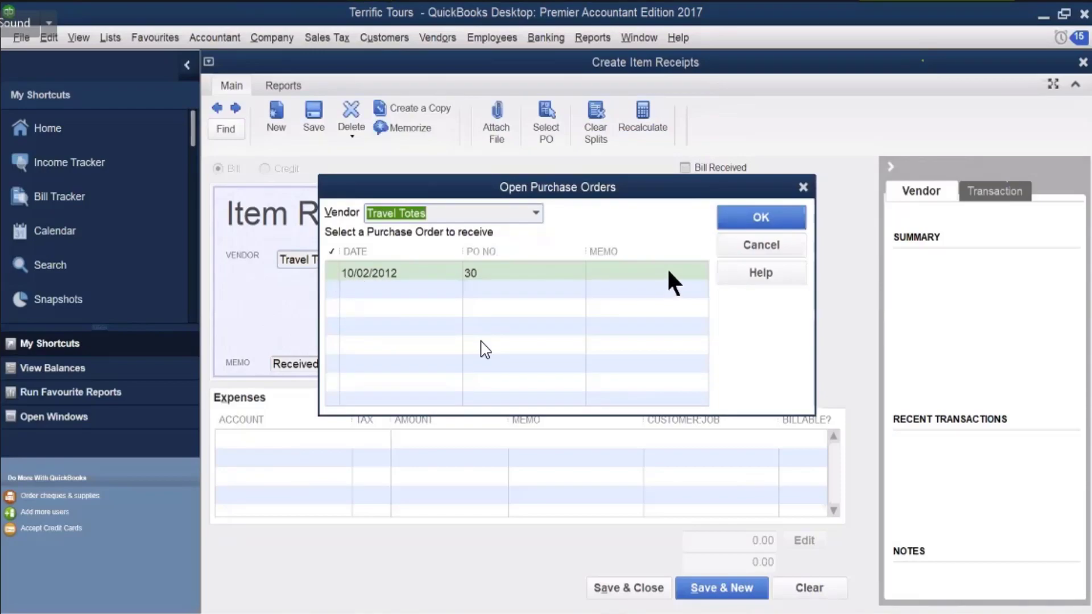
click(612, 273)
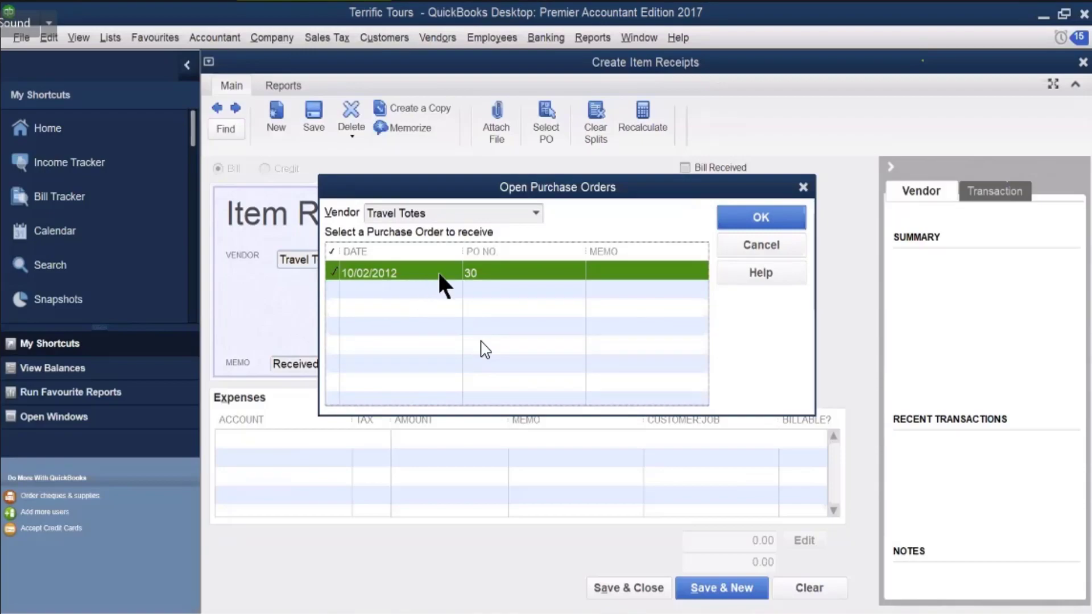
click(755, 221)
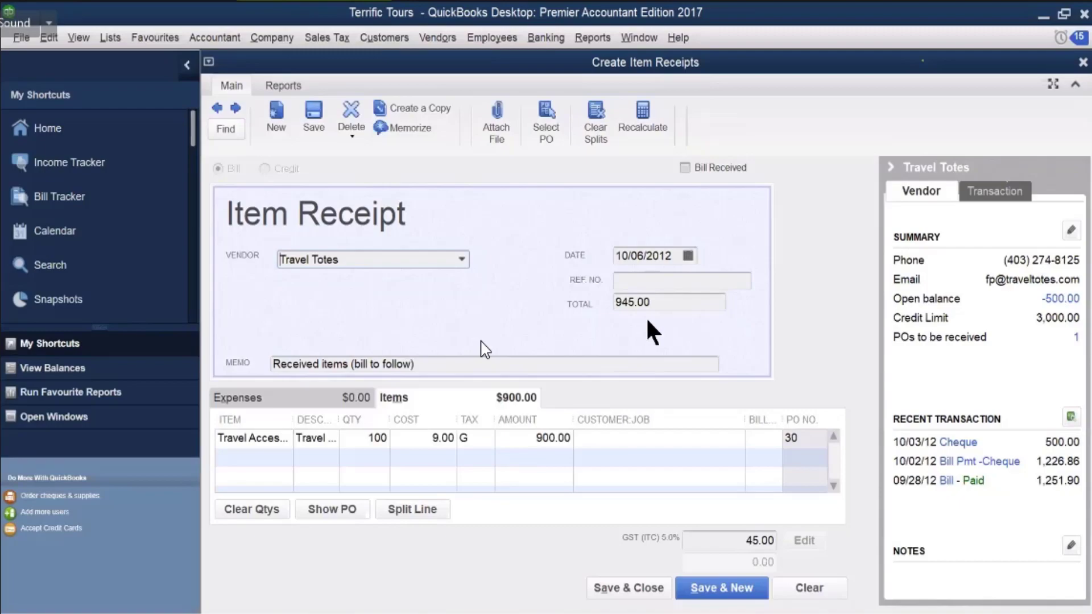
Review the receipt's item and expense lines, enter 45590 as its reference number and try to save and close it
click(431, 403)
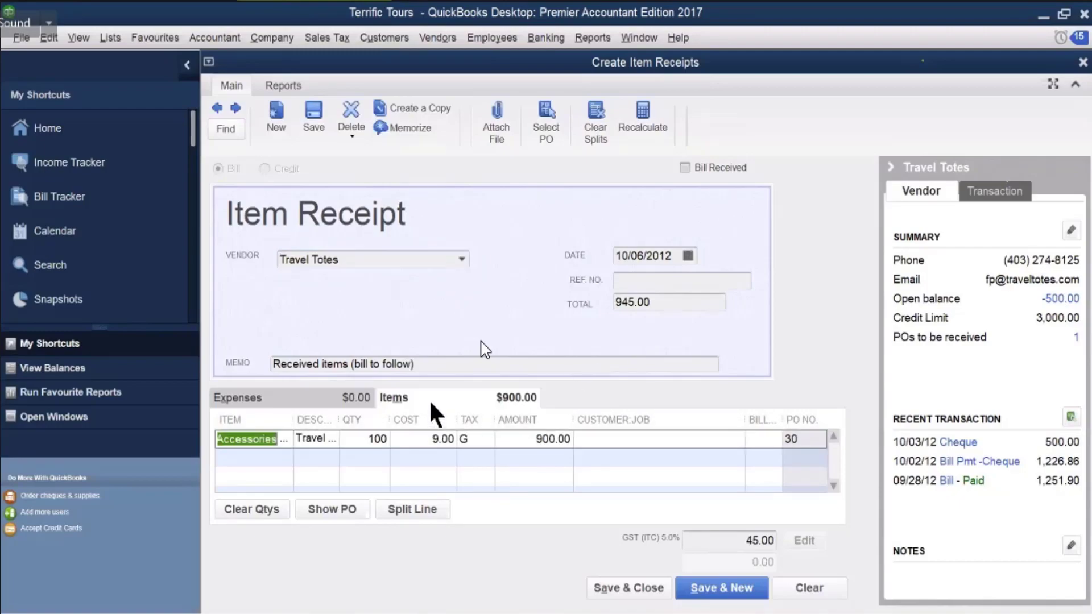
click(327, 403)
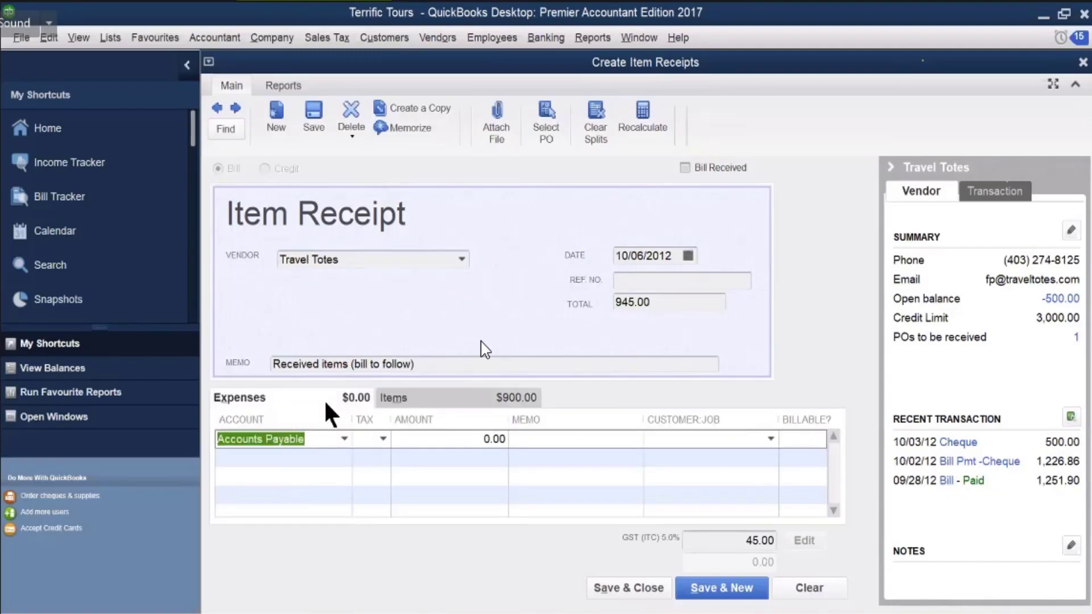
click(428, 398)
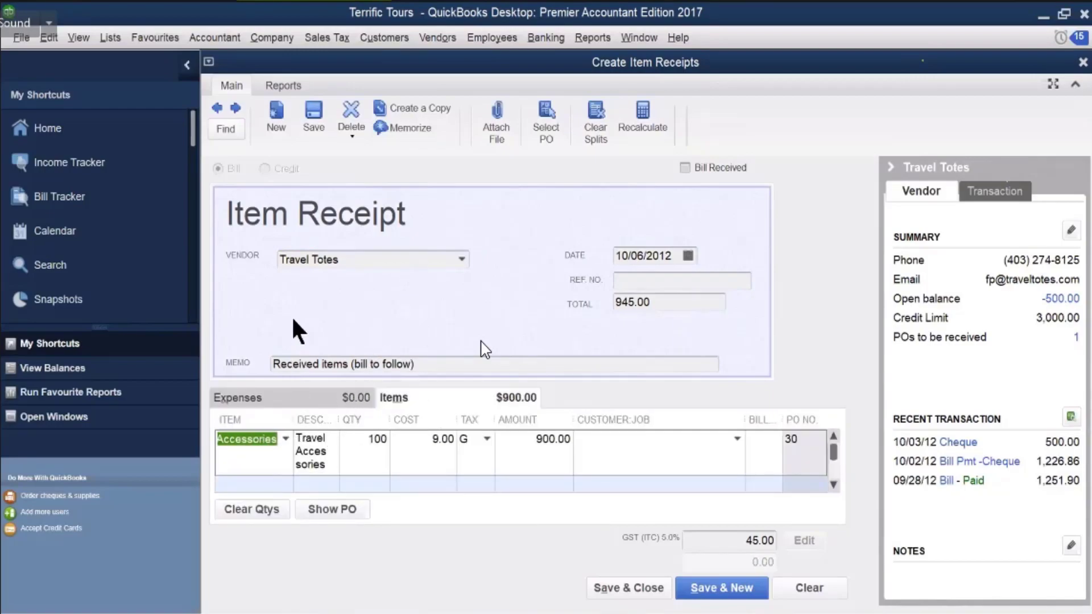
click(665, 281)
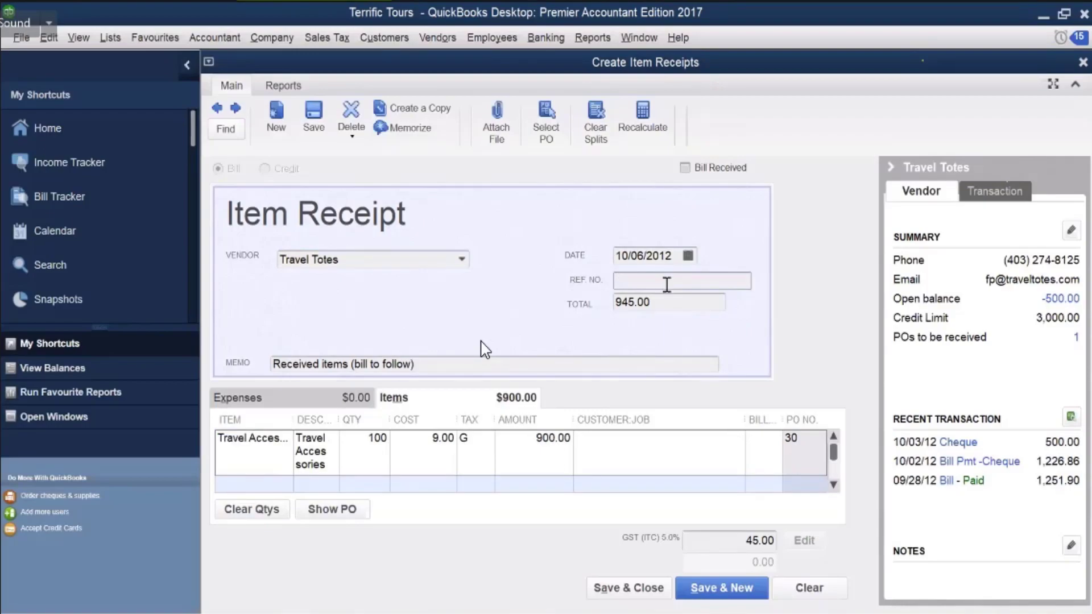
text(45590)
click(637, 586)
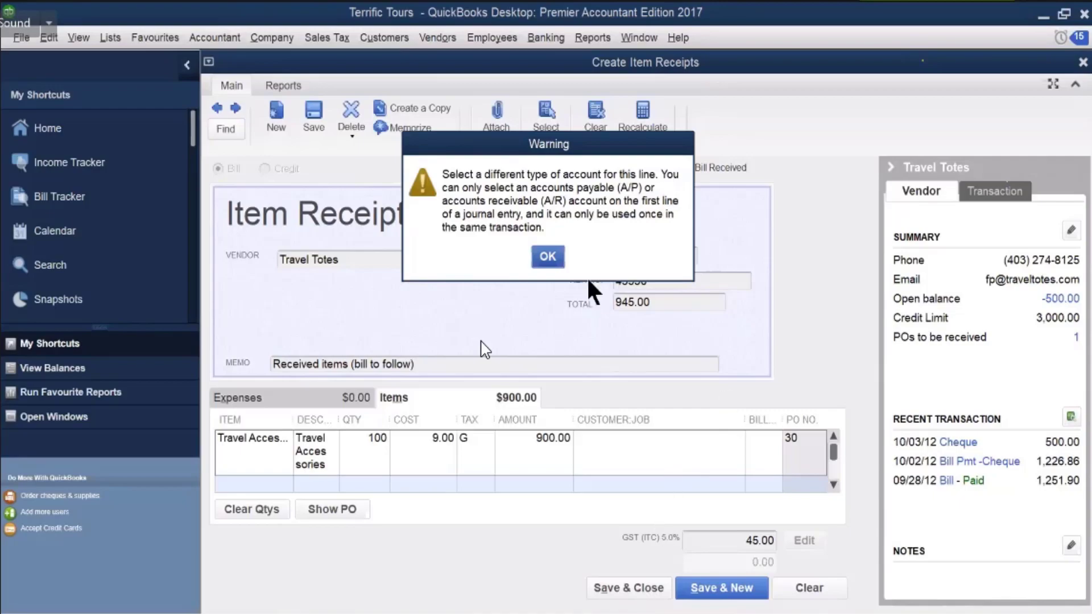
click(547, 257)
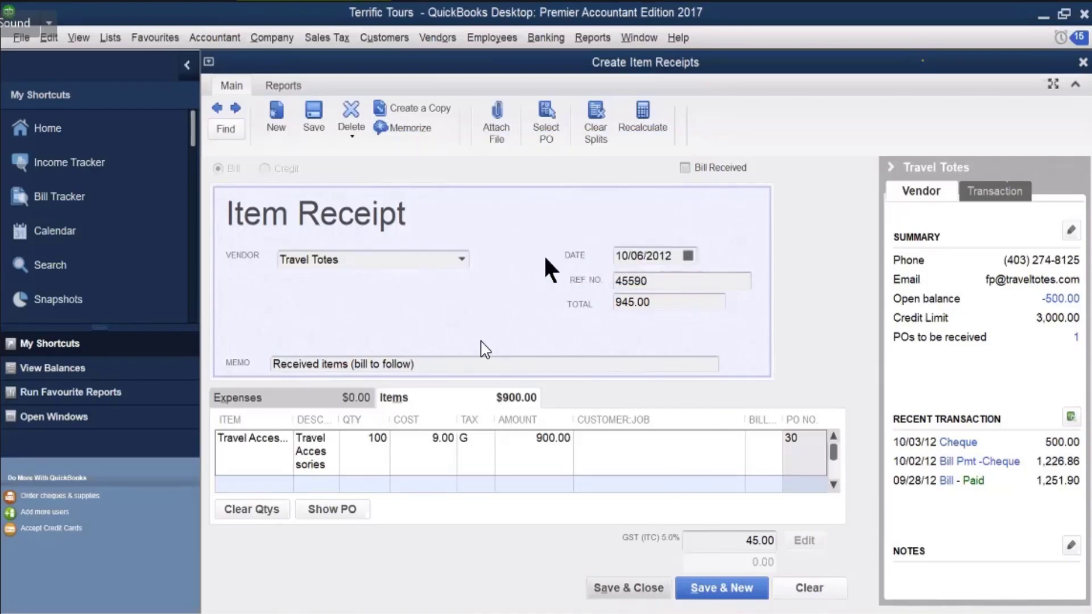
Clear Accounts Payable from the first expense line of the Travel Totes item receipt and save and close the receipt
click(325, 396)
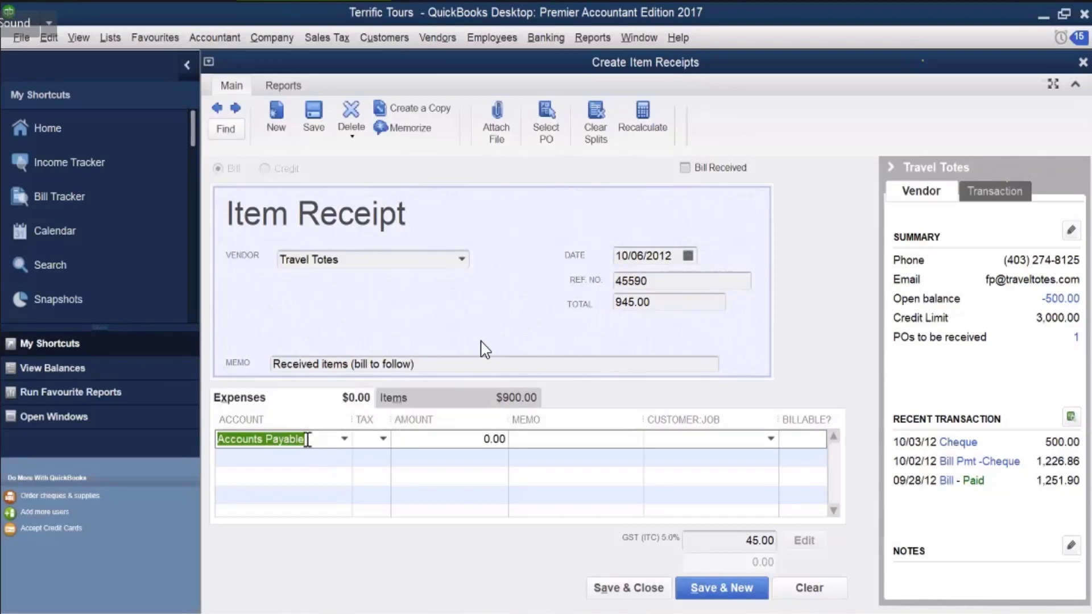
drag(307, 440, 224, 442)
key(BackSpace)
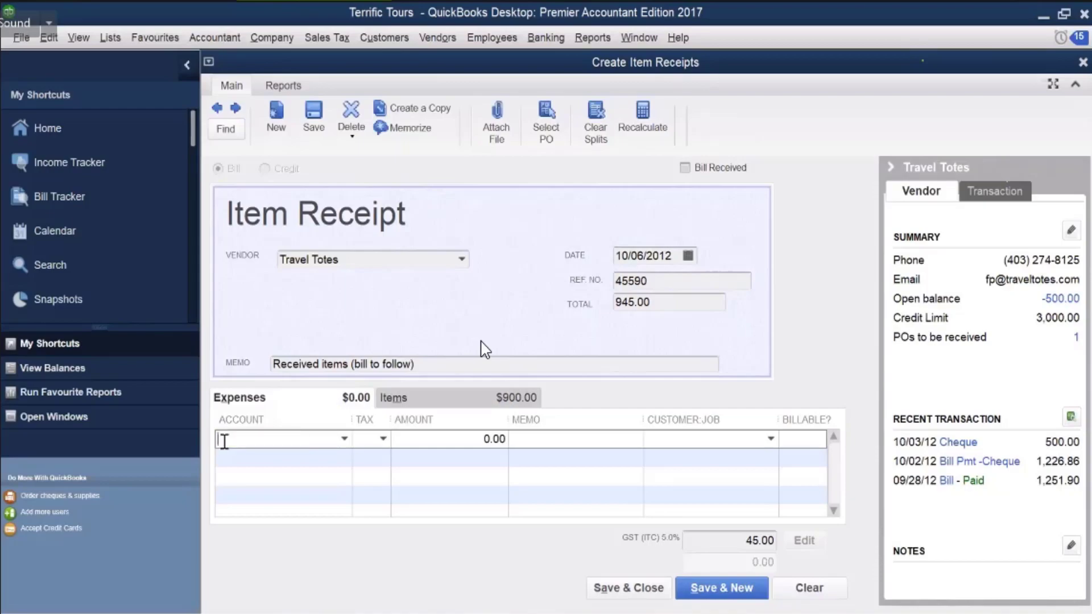
click(421, 398)
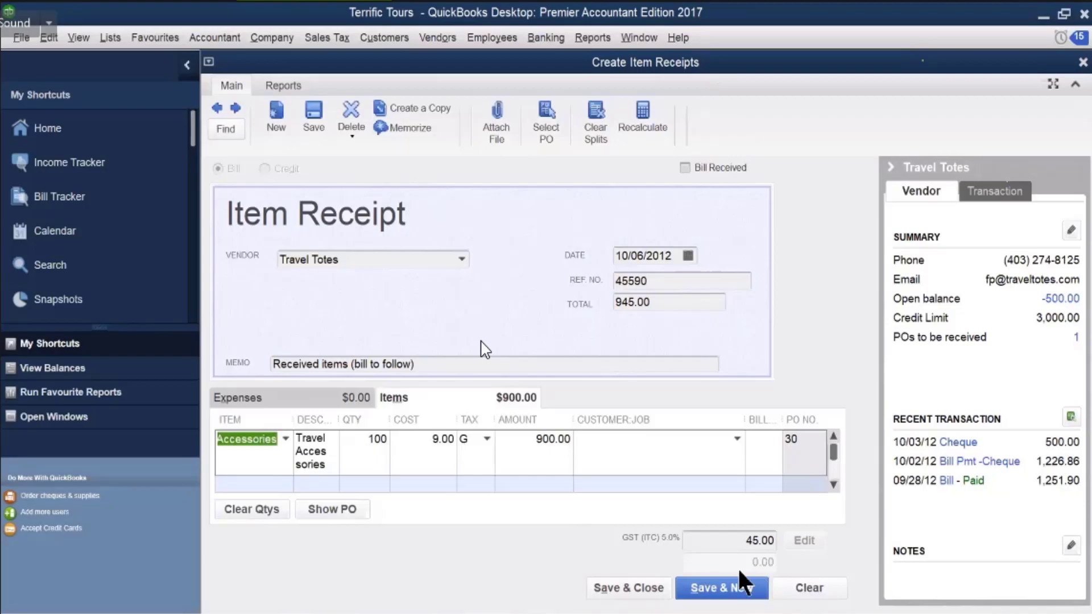
click(629, 588)
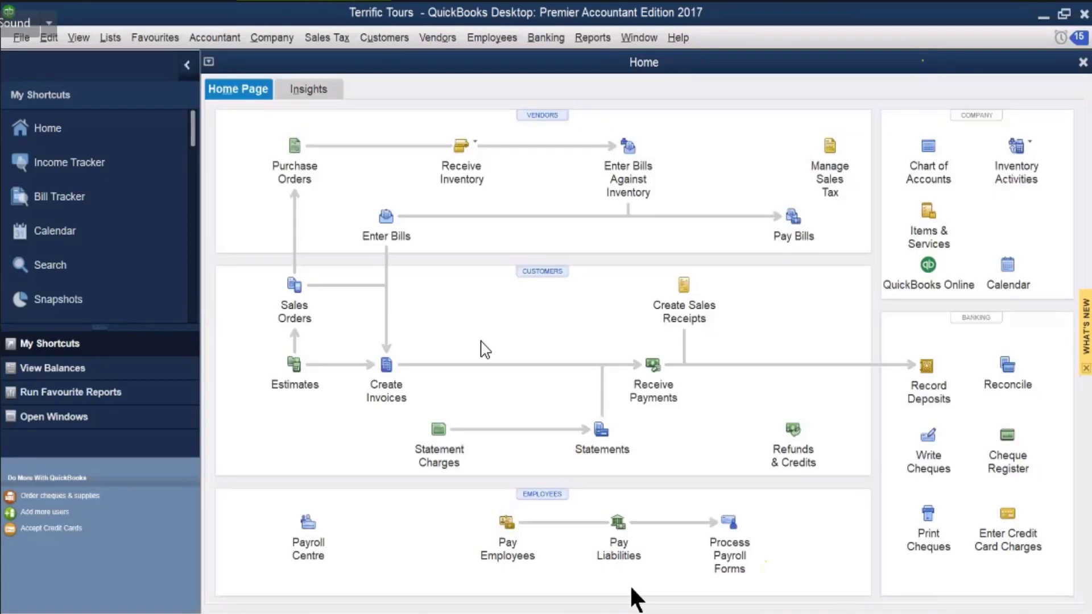
mouse_move(631, 592)
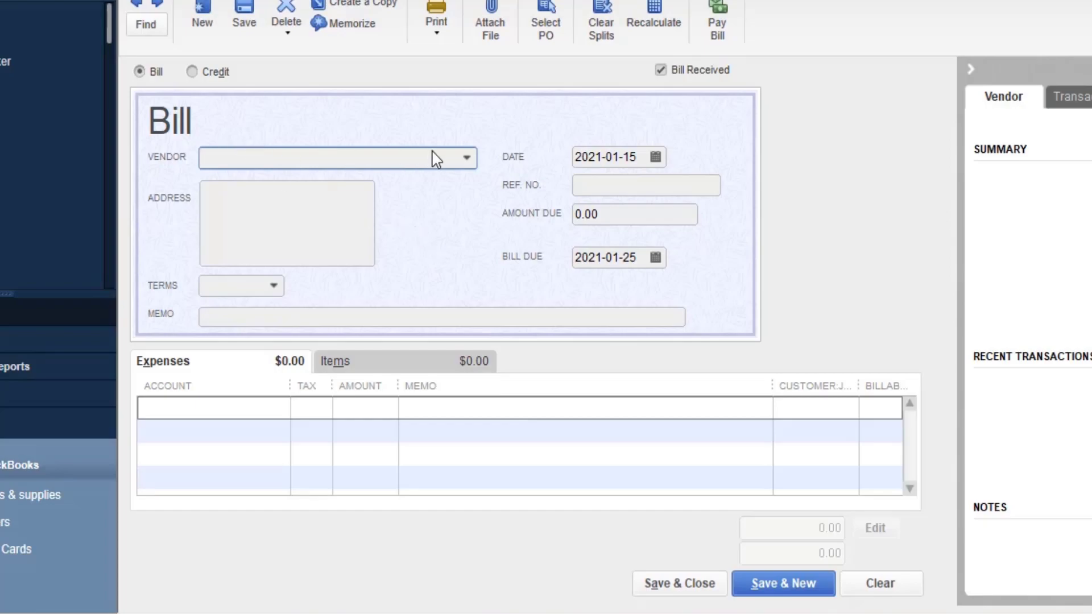
click(467, 158)
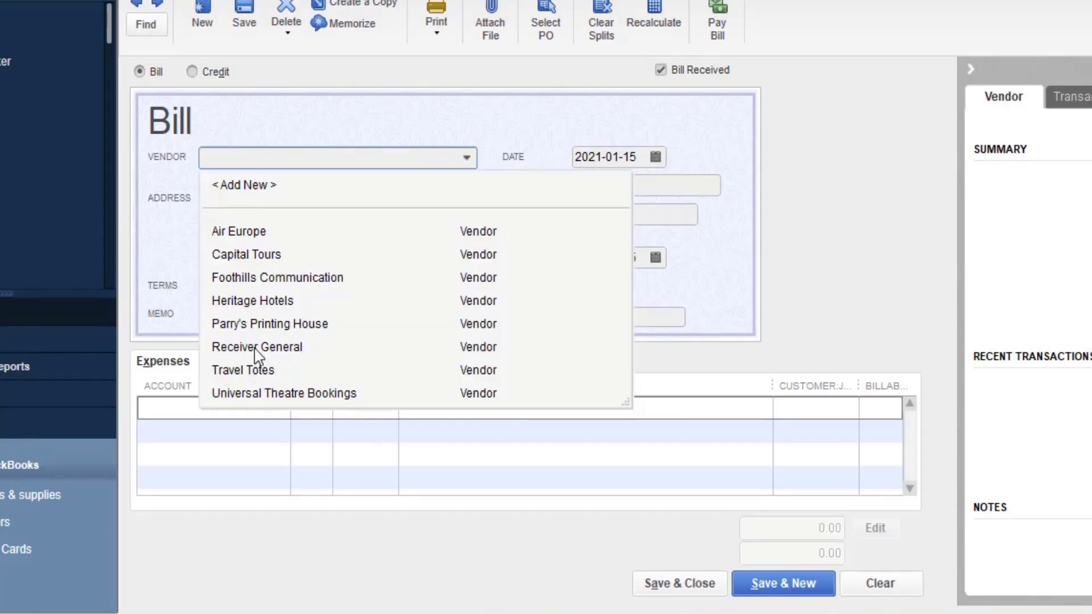
click(260, 371)
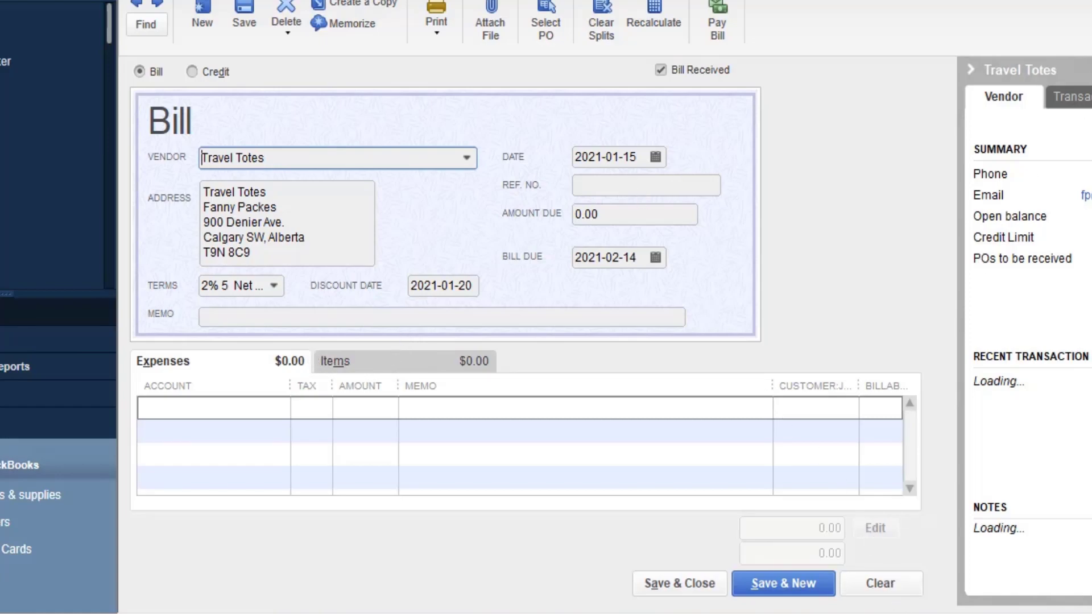
key(Escape)
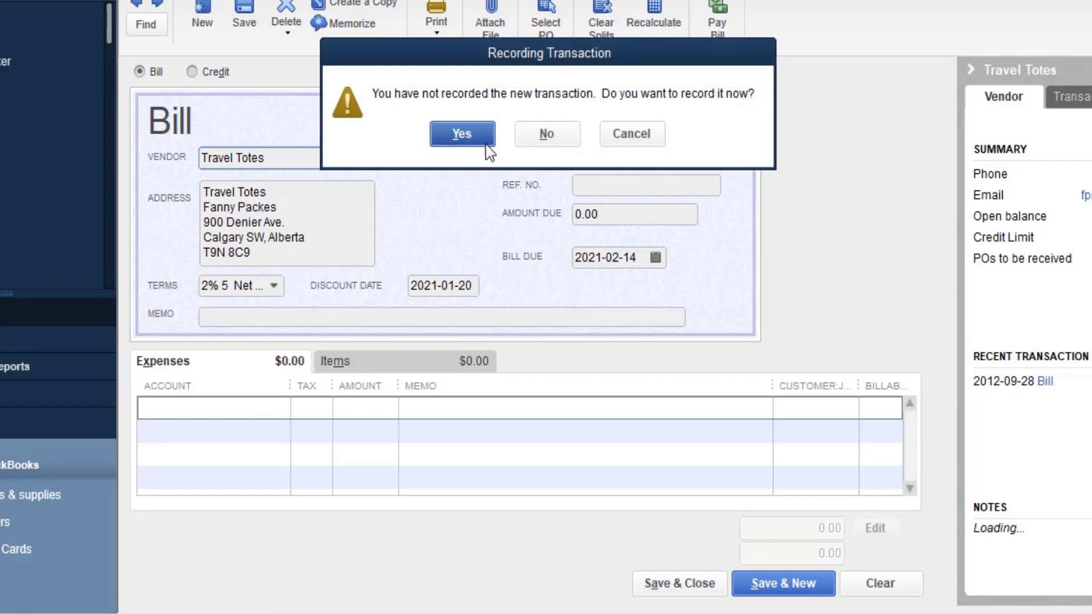
click(560, 136)
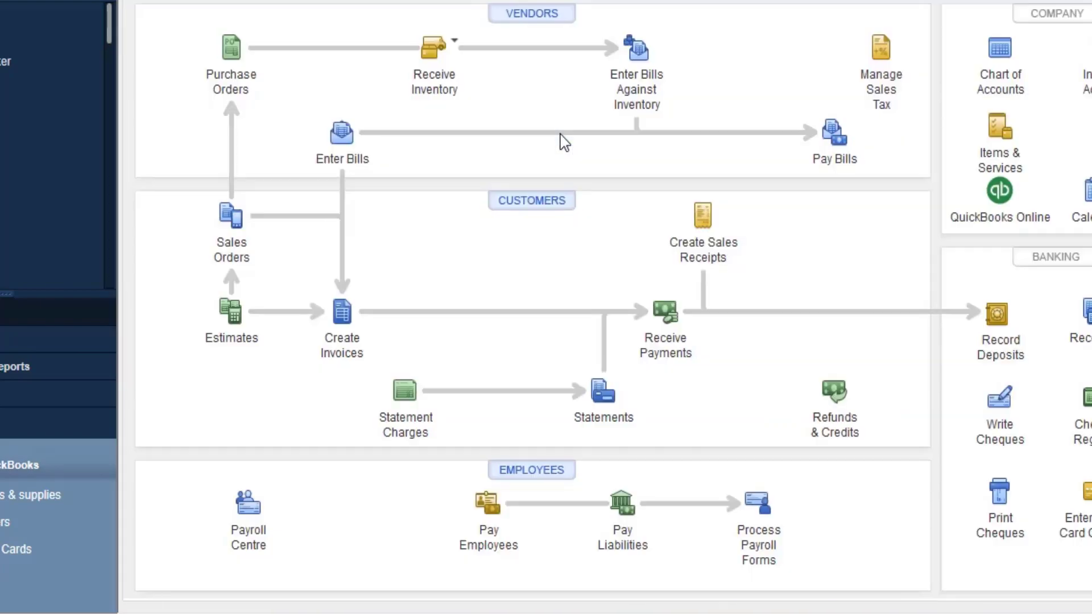
click(446, 87)
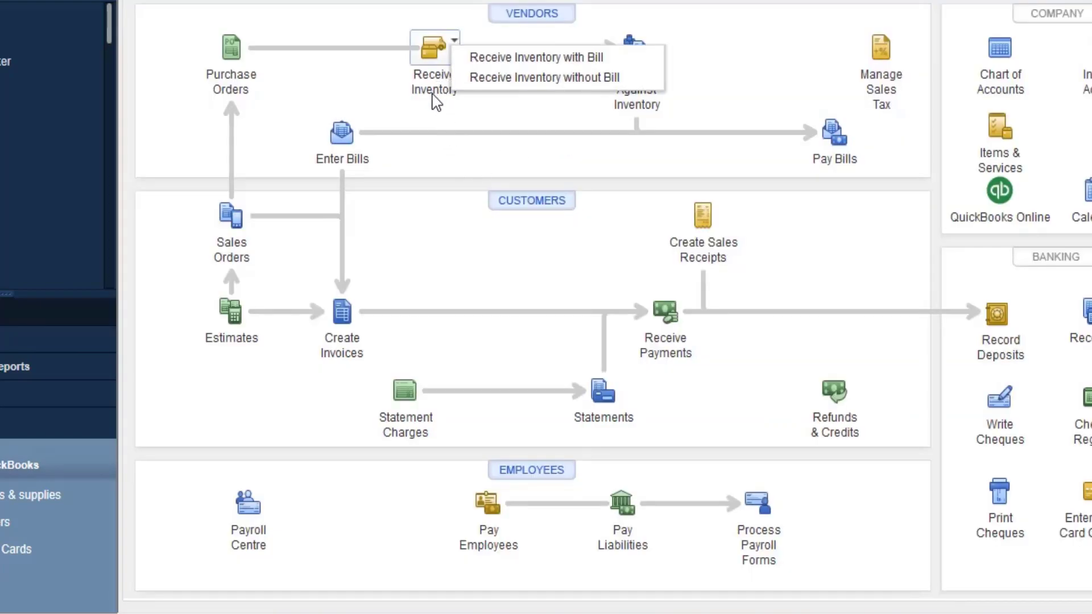
click(502, 78)
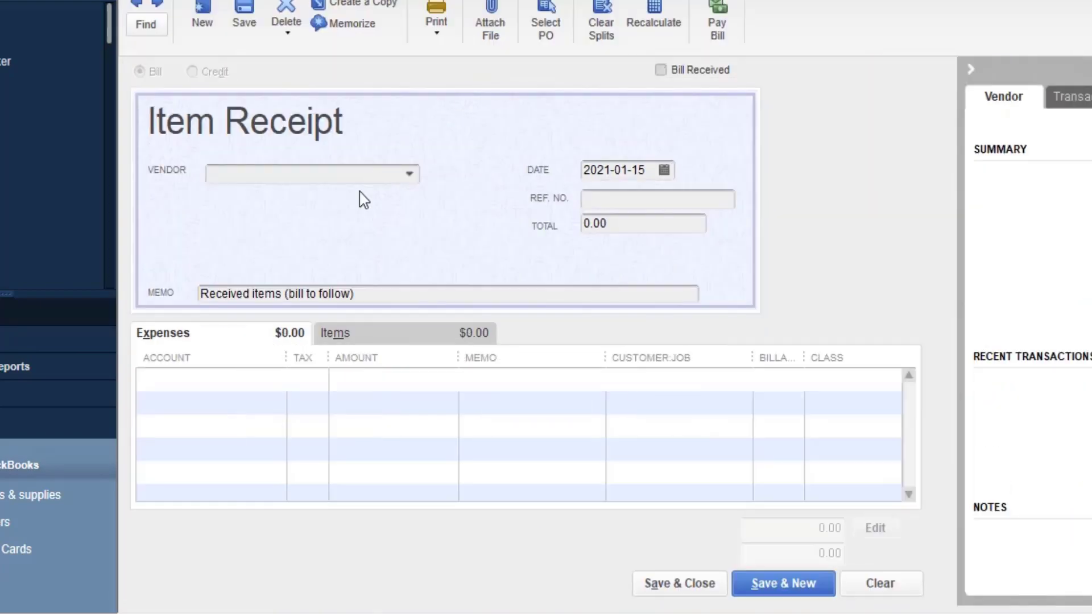
click(407, 175)
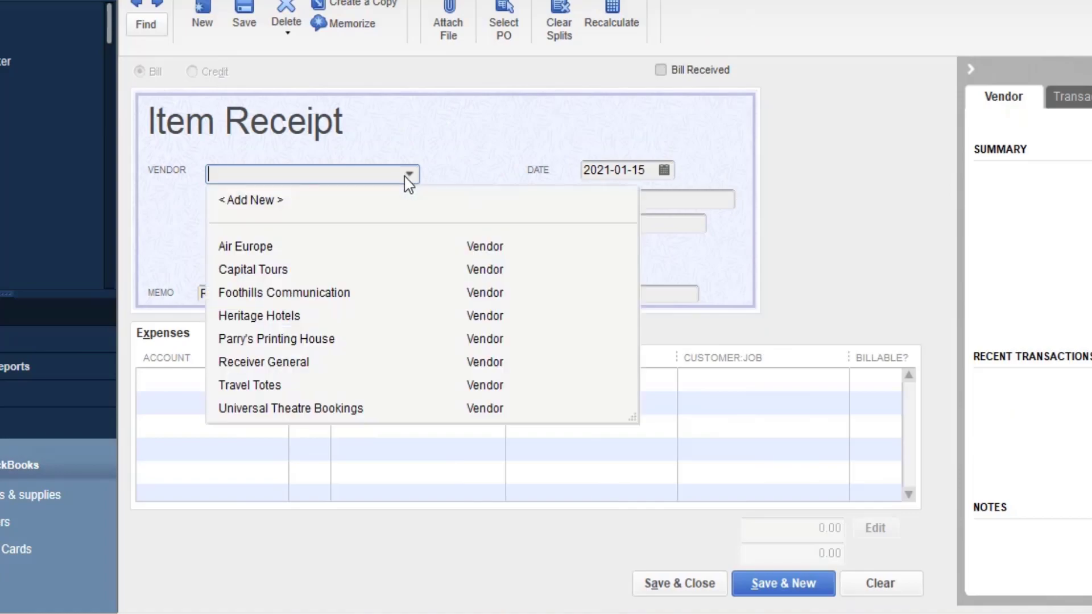
click(269, 391)
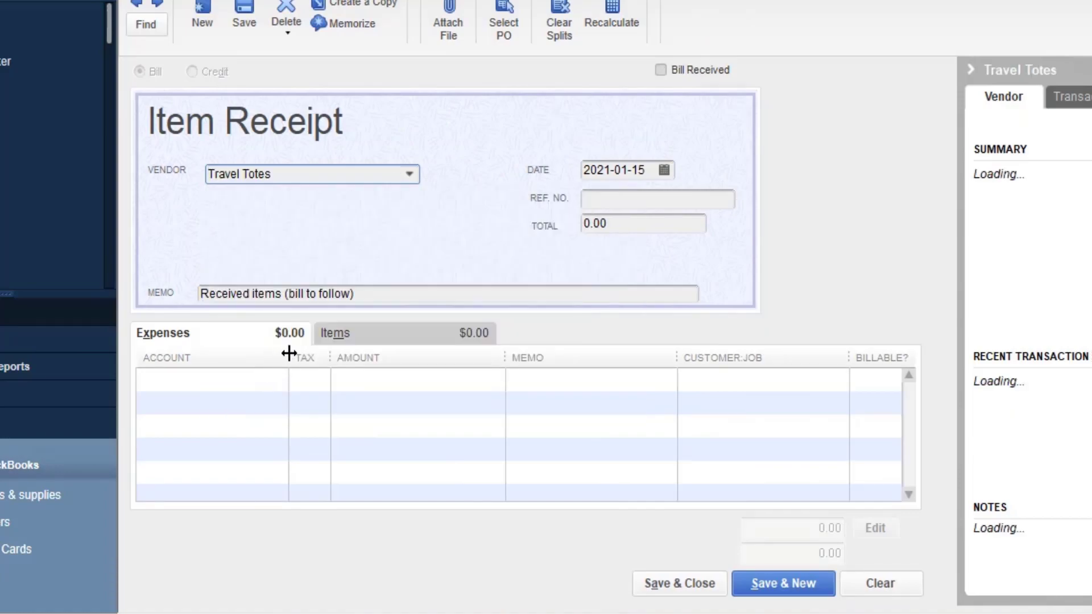
click(400, 299)
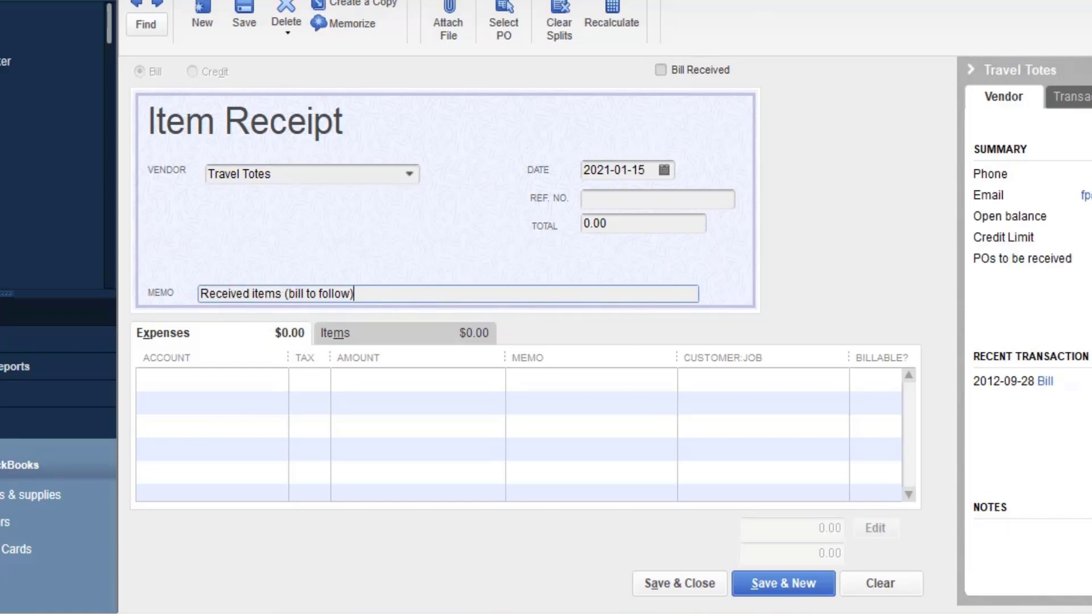
click(1067, 4)
click(537, 136)
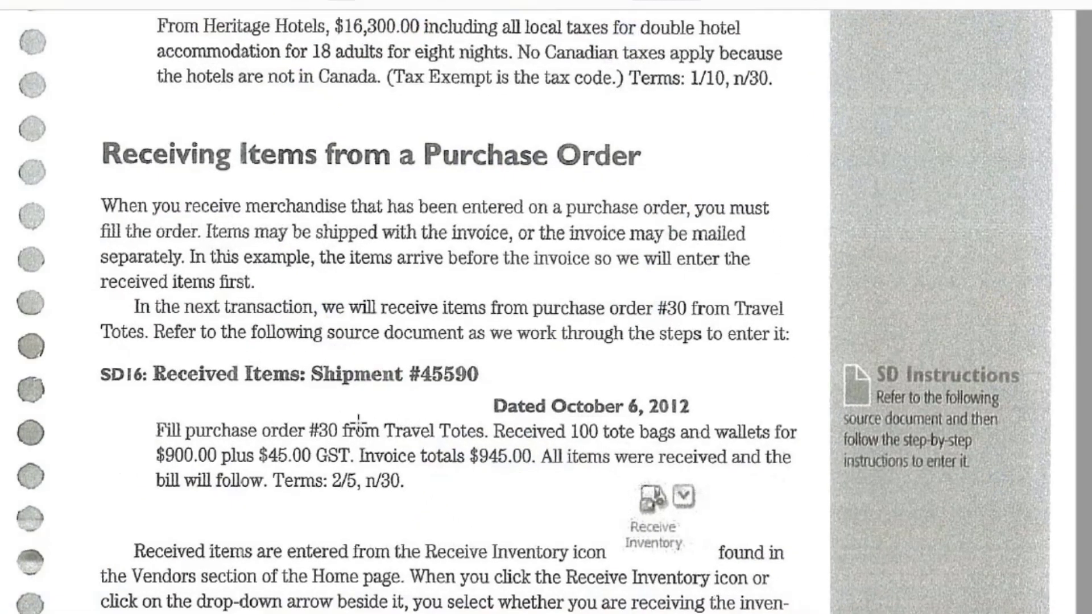
Review the textbook's instructions for receiving the purchase order items and read source document SD17 for the Travel Totes purchase invoice
scroll(295, 426, down, 4)
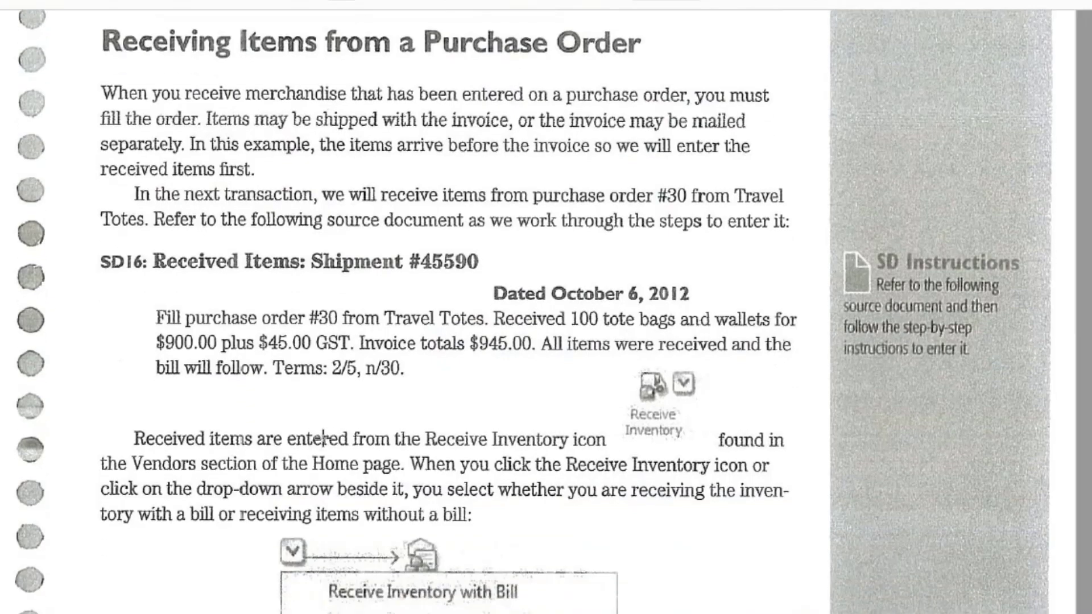
scroll(329, 437, down, 3)
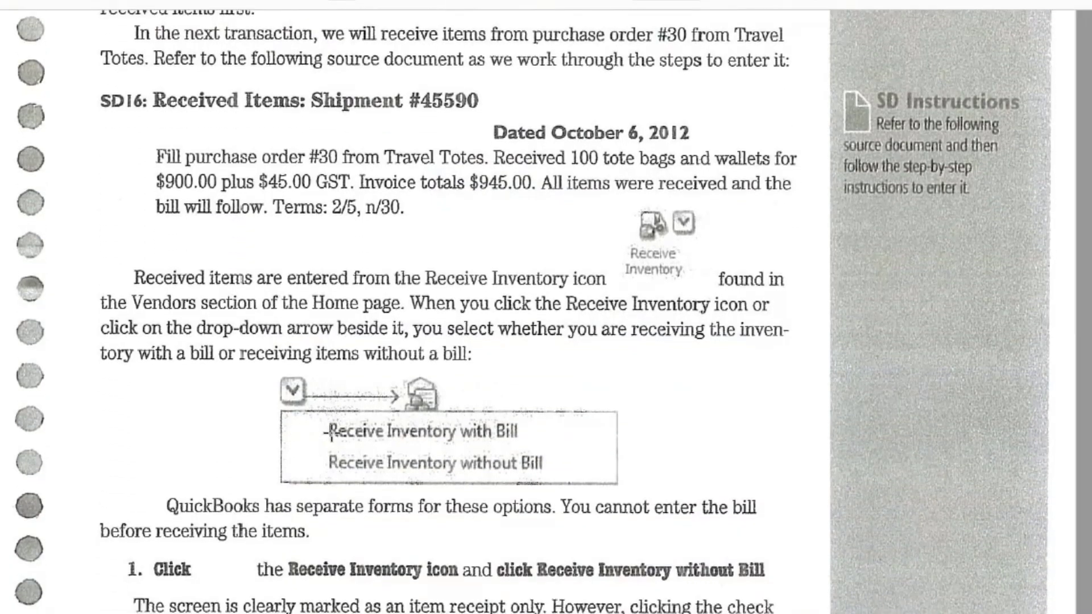
scroll(332, 433, down, 3)
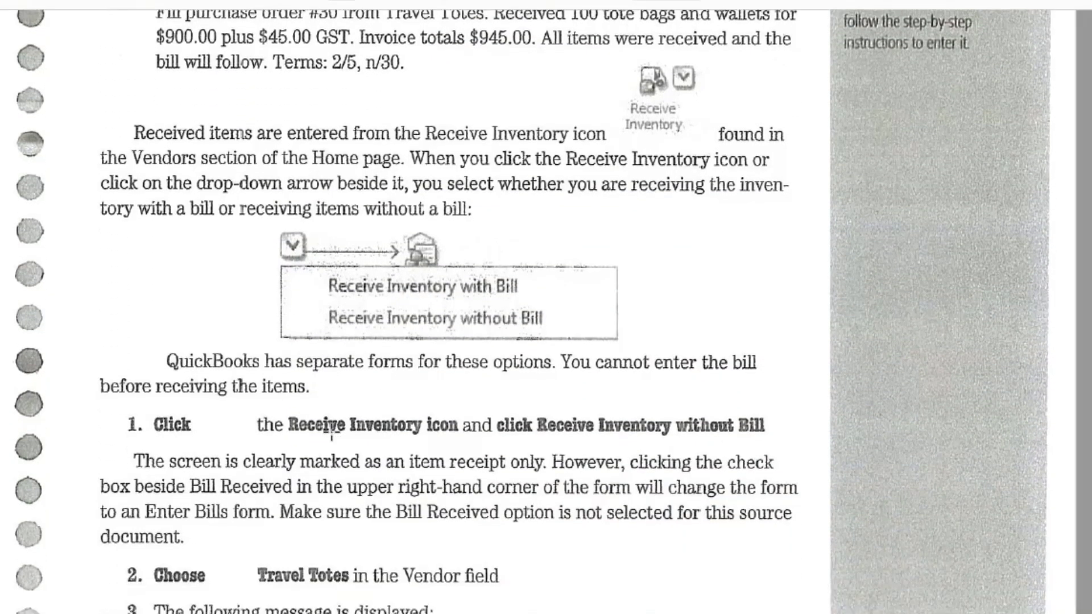
scroll(331, 432, down, 3)
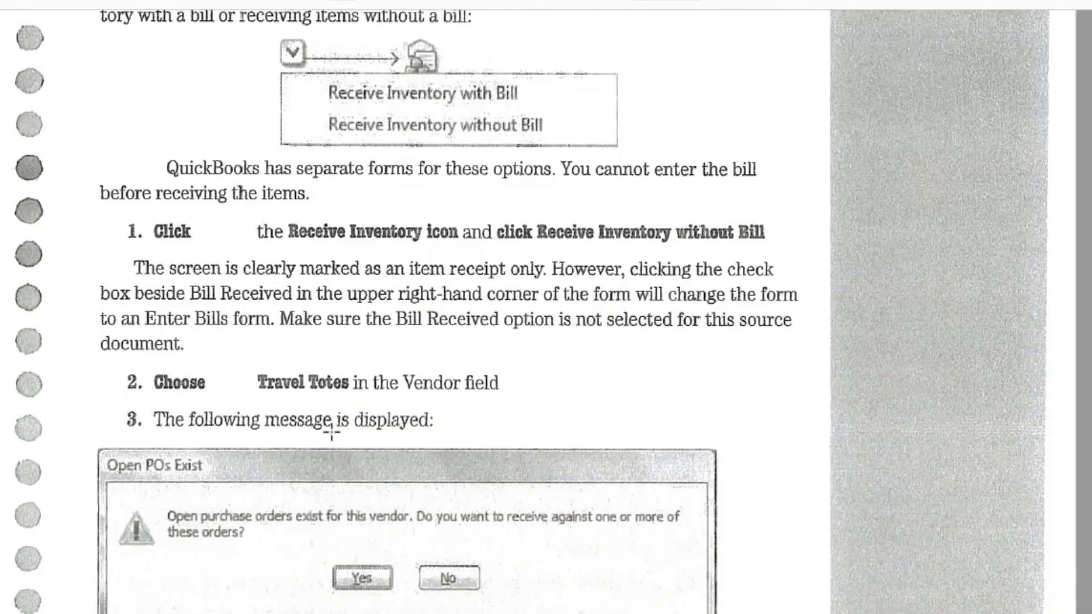
scroll(332, 432, down, 8)
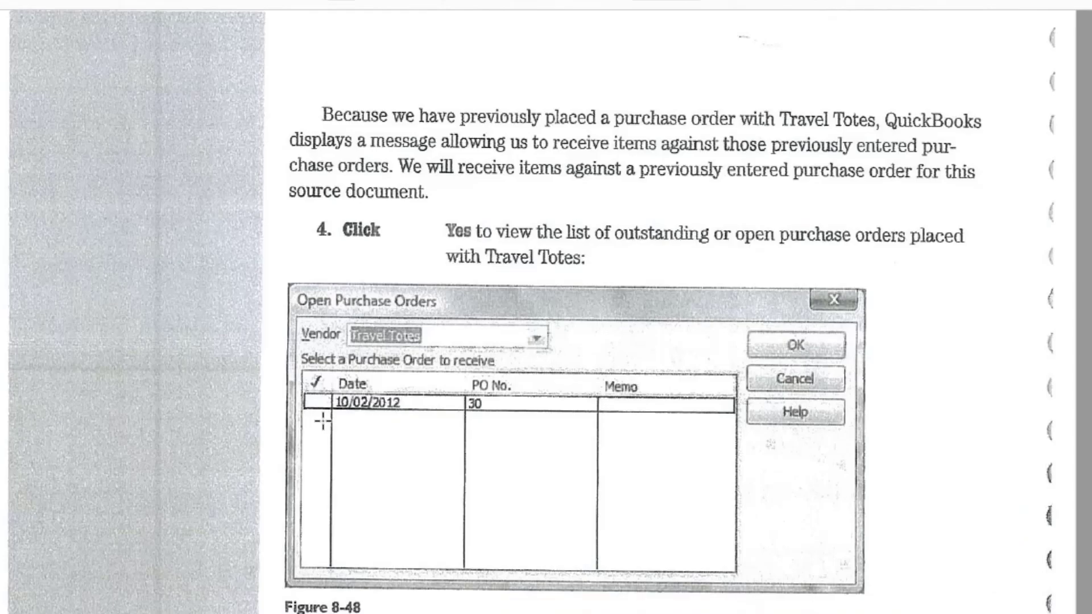
scroll(323, 421, down, 5)
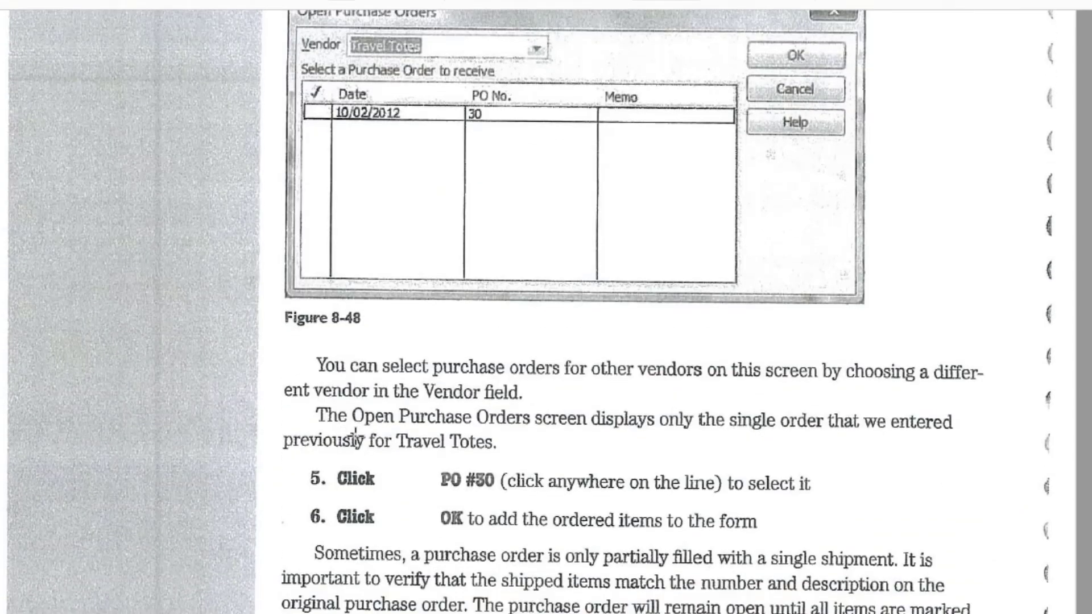
scroll(355, 438, down, 8)
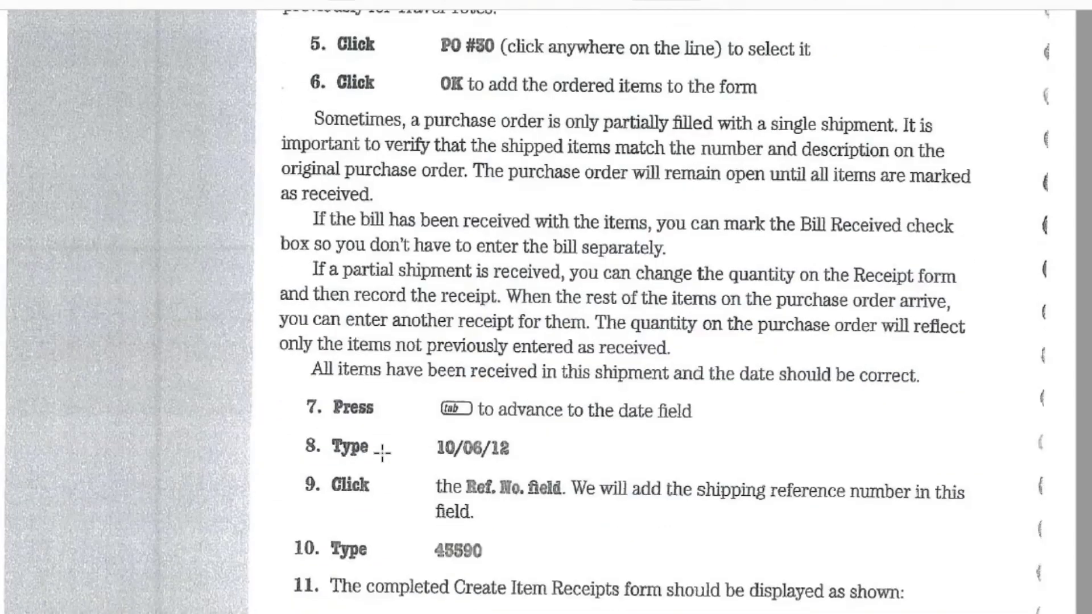
scroll(382, 452, down, 12)
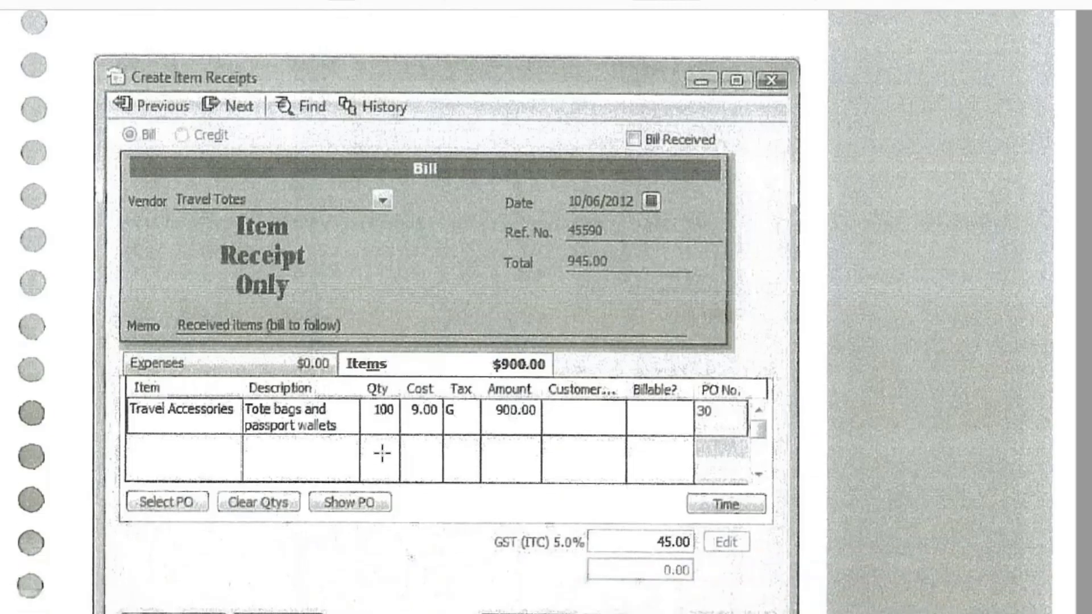
scroll(382, 454, down, 4)
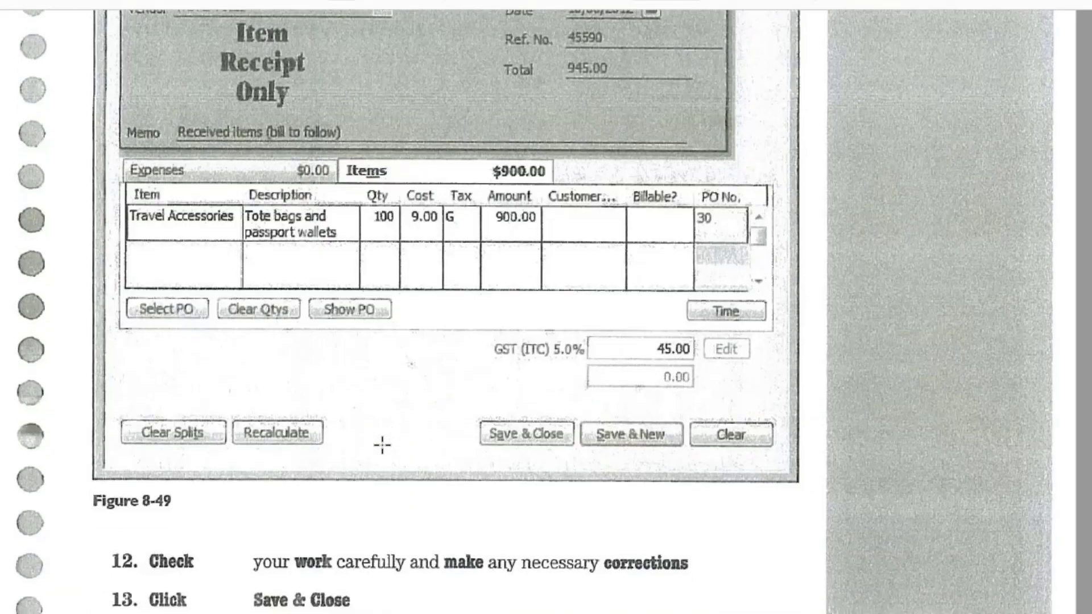
scroll(382, 445, down, 6)
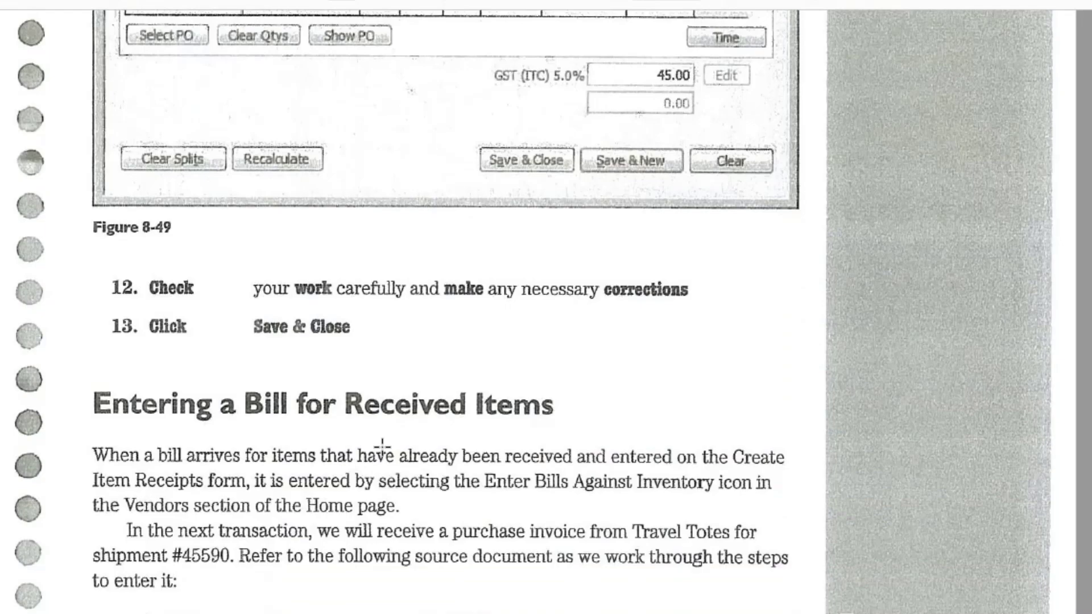
scroll(382, 446, down, 4)
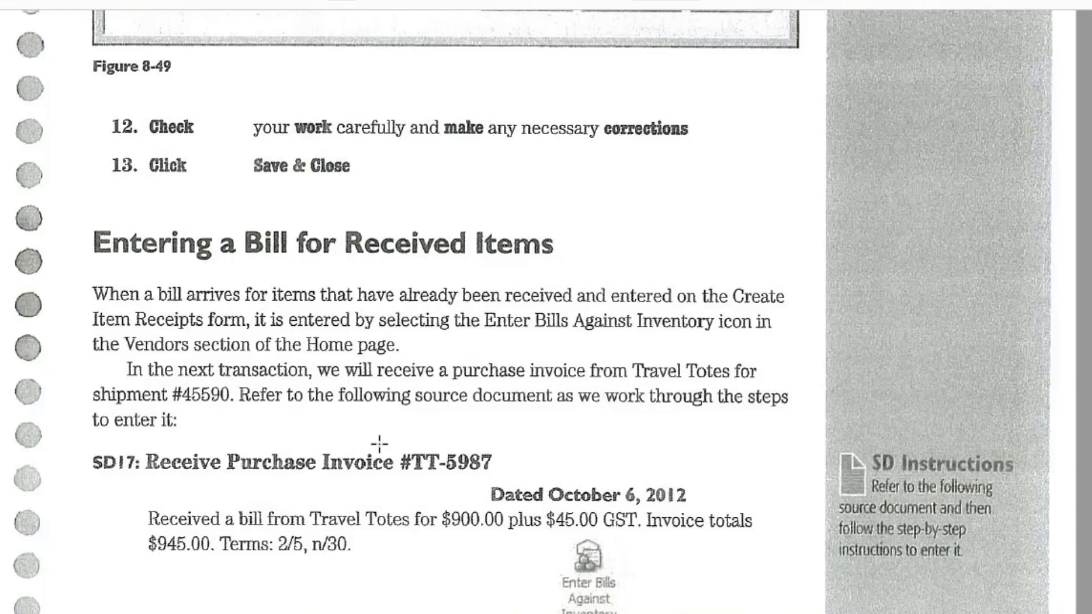
scroll(380, 444, down, 1)
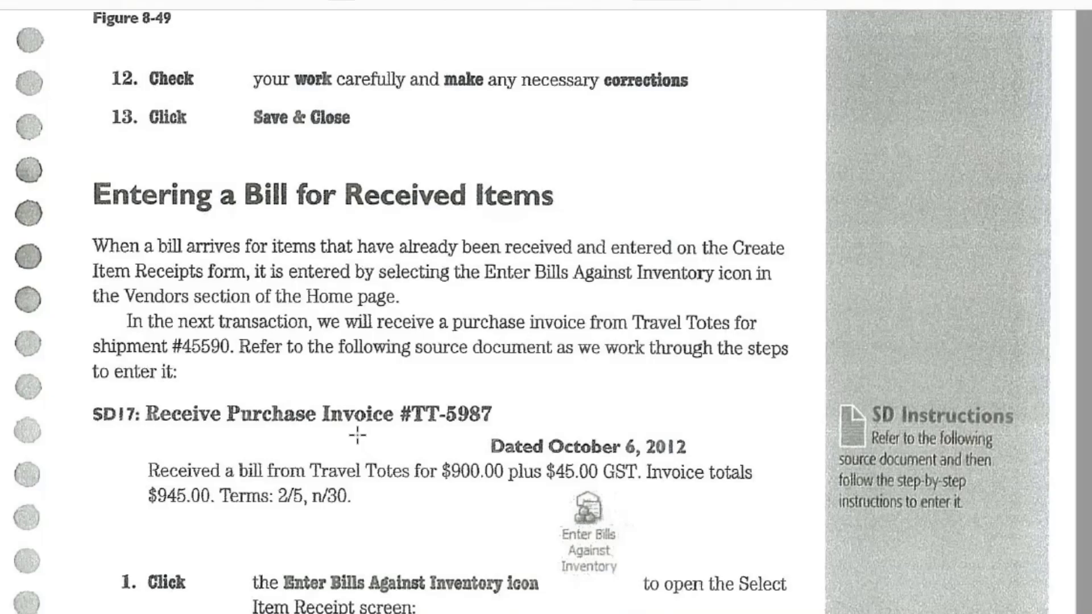
scroll(357, 436, down, 1)
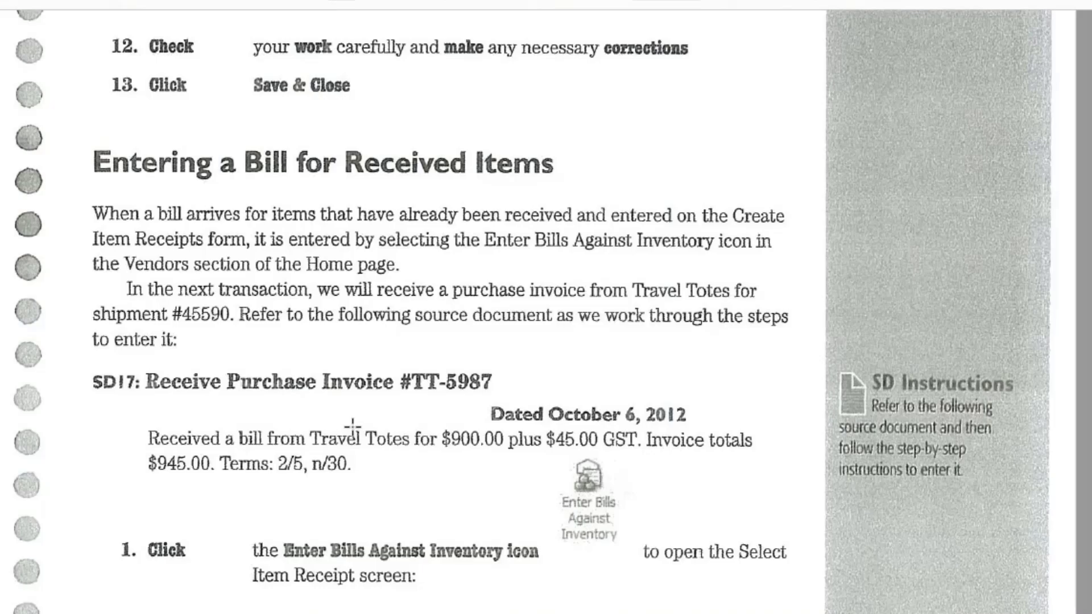
scroll(352, 426, down, 1)
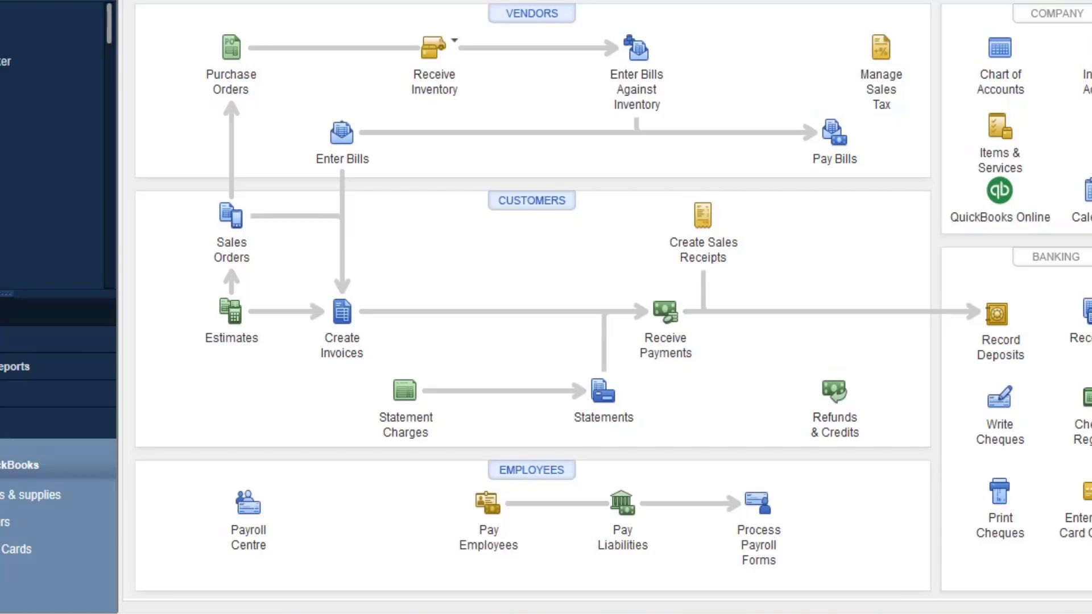
Open the bill against the Travel Totes item receipt and set its reference number to TT 5987
click(902, 578)
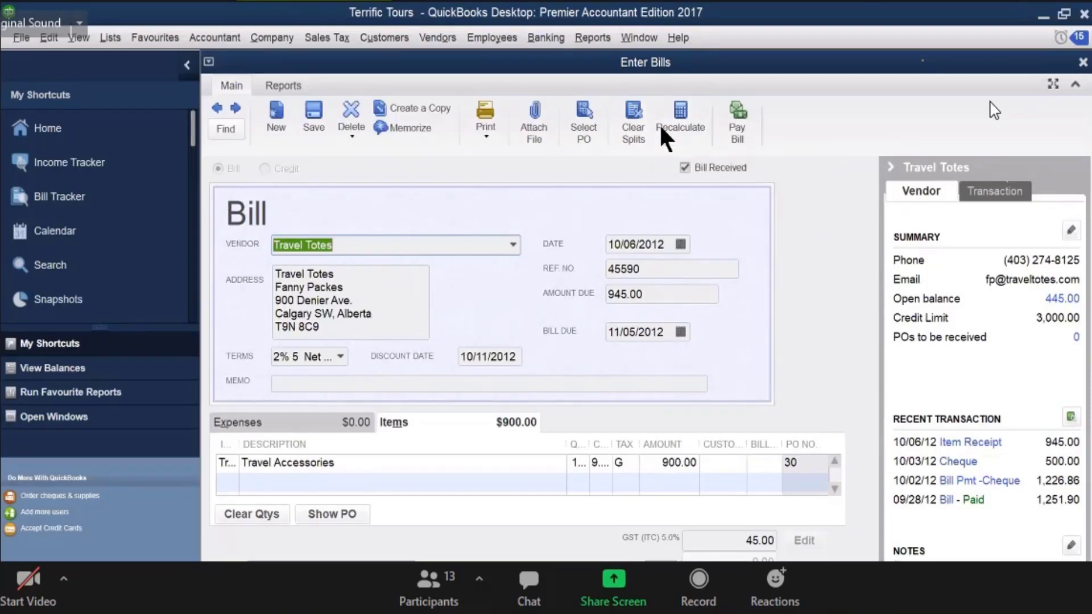
click(636, 269)
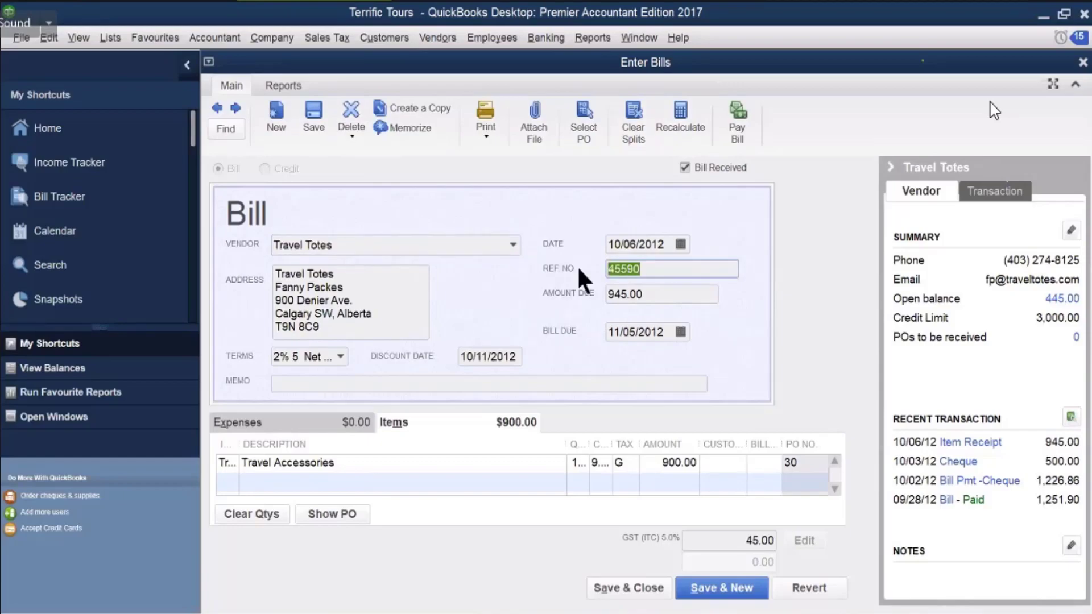
text(TT)
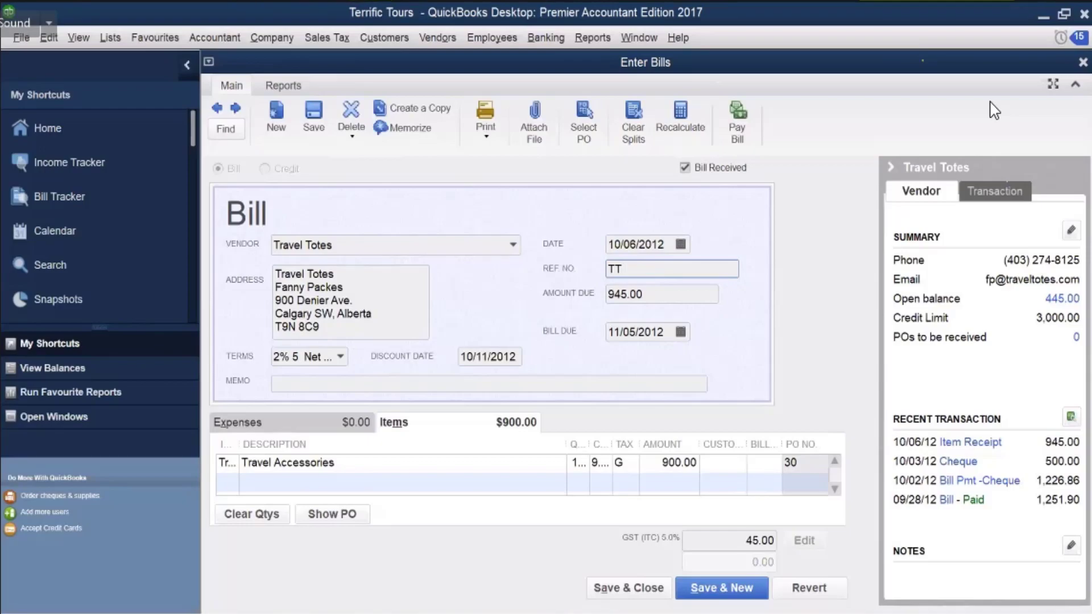
text( 5987)
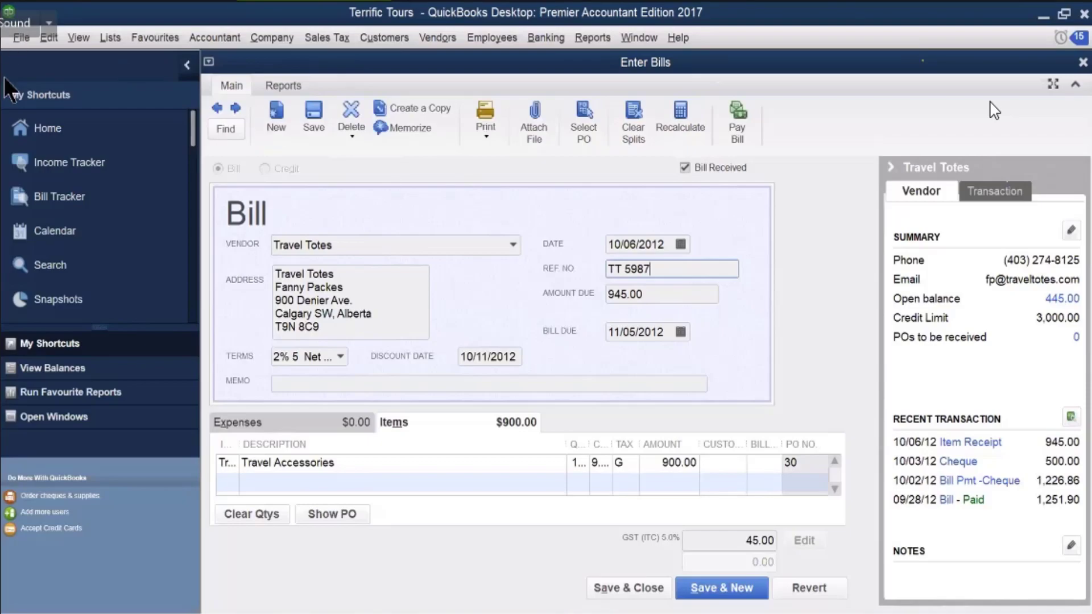
Check the Travel Totes bill's expense and item lines, save and close the bill, and agree to record the changes
click(282, 418)
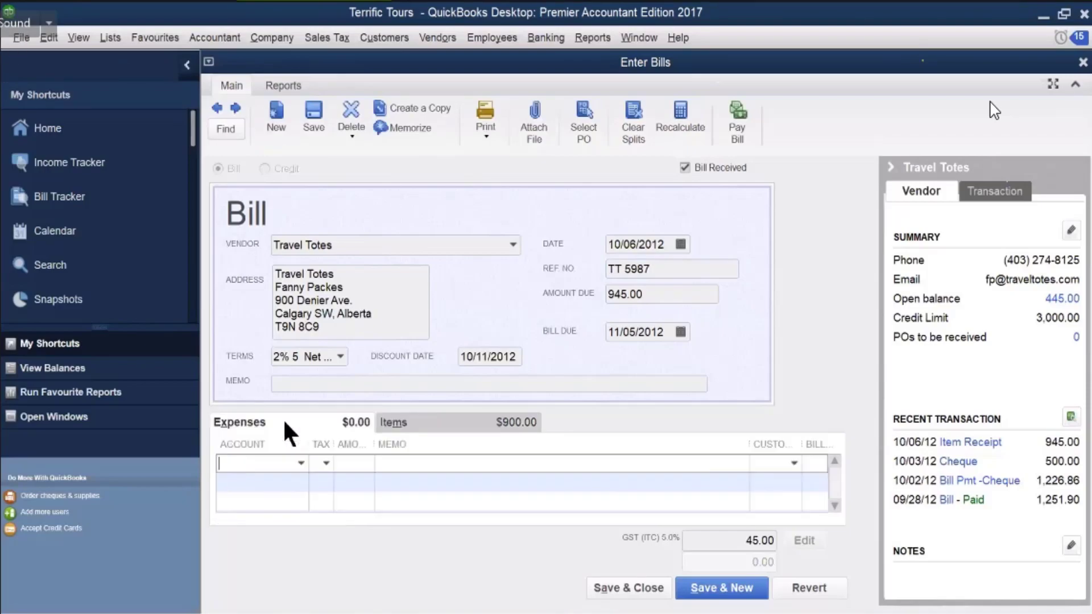
click(418, 418)
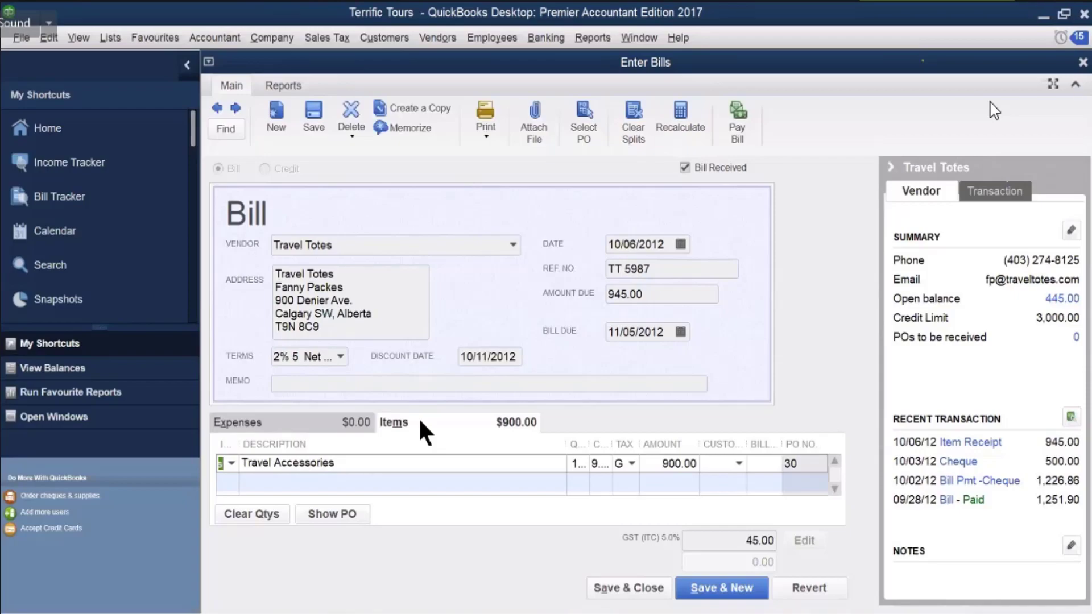
click(602, 589)
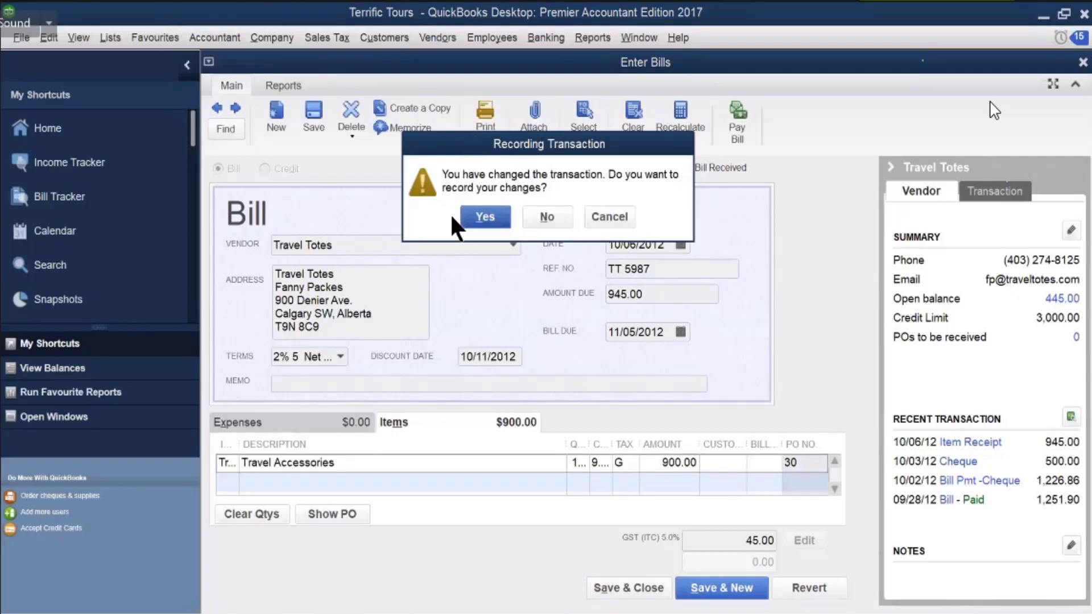
click(482, 216)
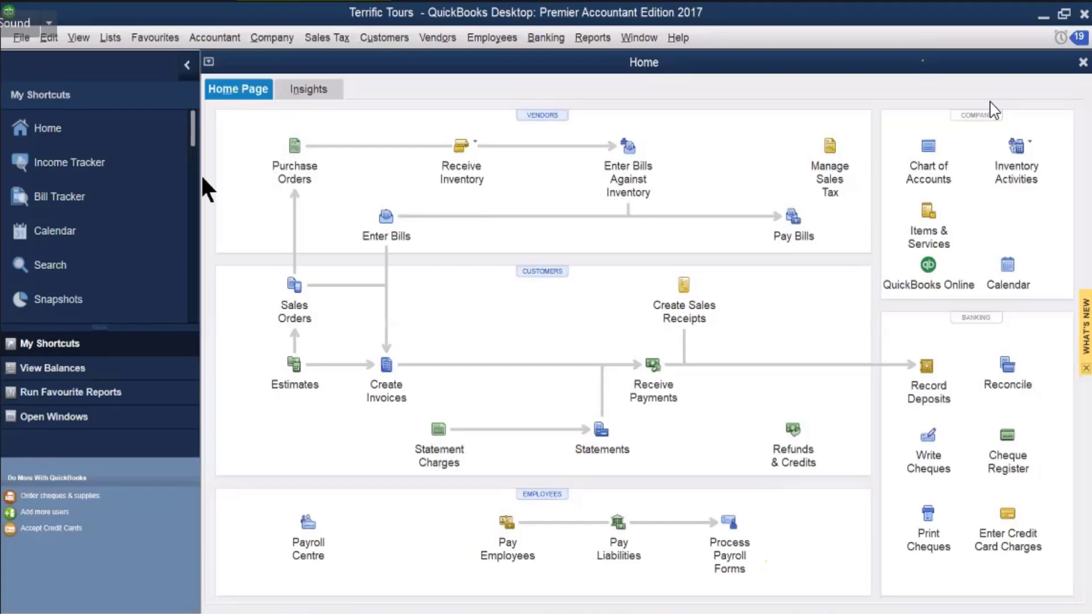
Start a new purchase order for the vendor Parry's Printing House
click(288, 147)
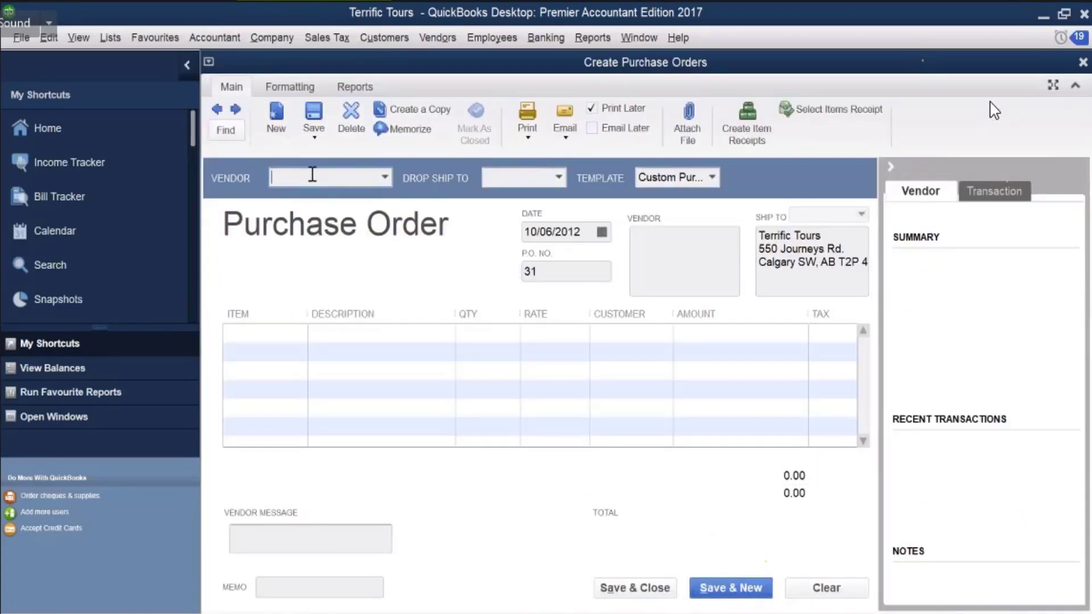
text(Parry's Printing House)
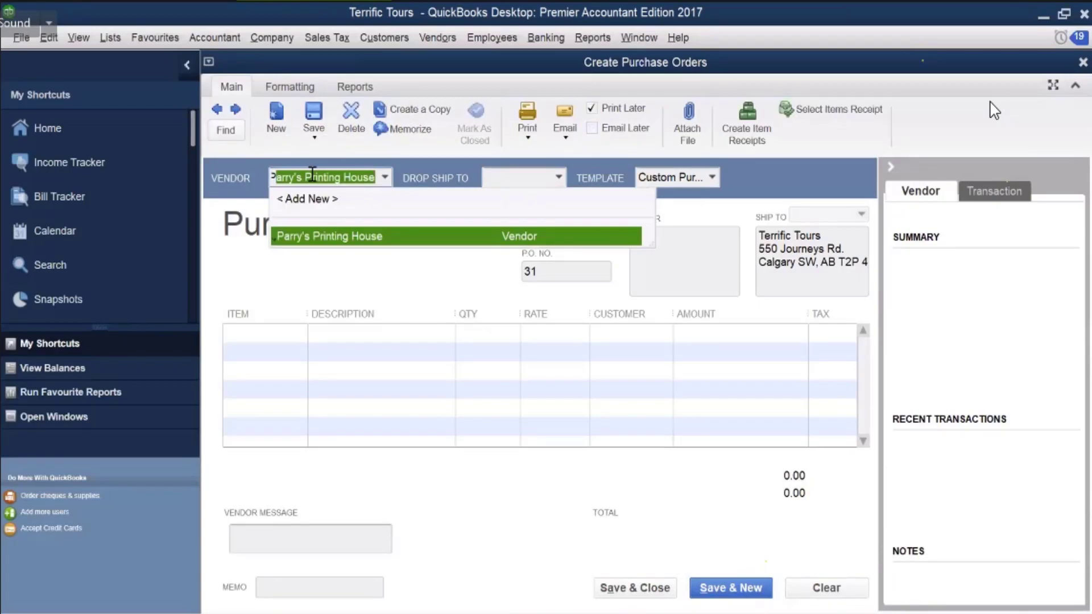
click(323, 236)
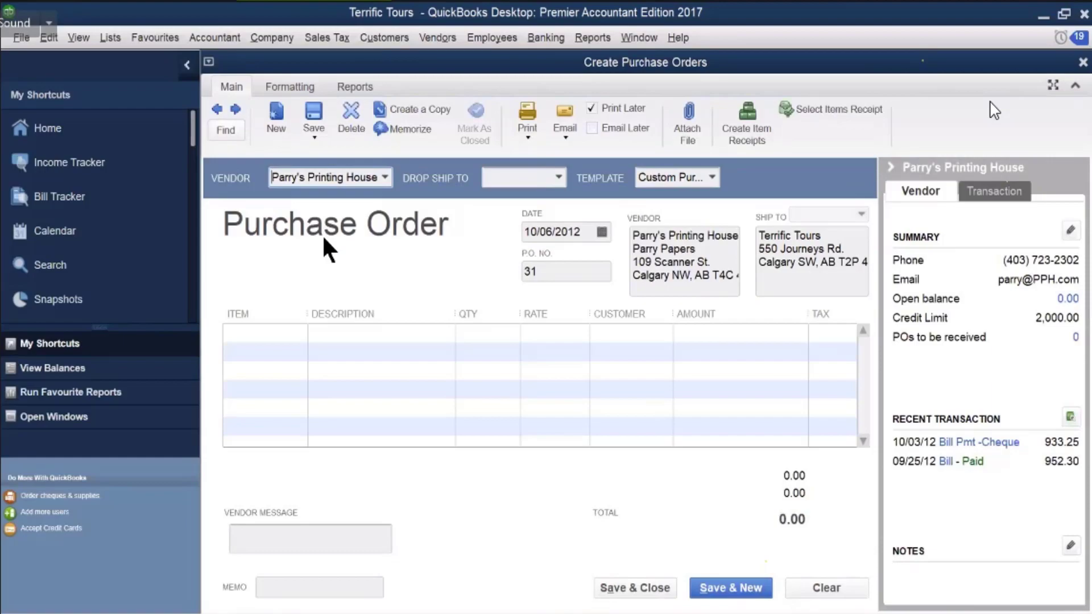
Add the Brochures & Books item with an amount of 1,400 to the purchase order, keep tax code G, and save and close it
click(261, 333)
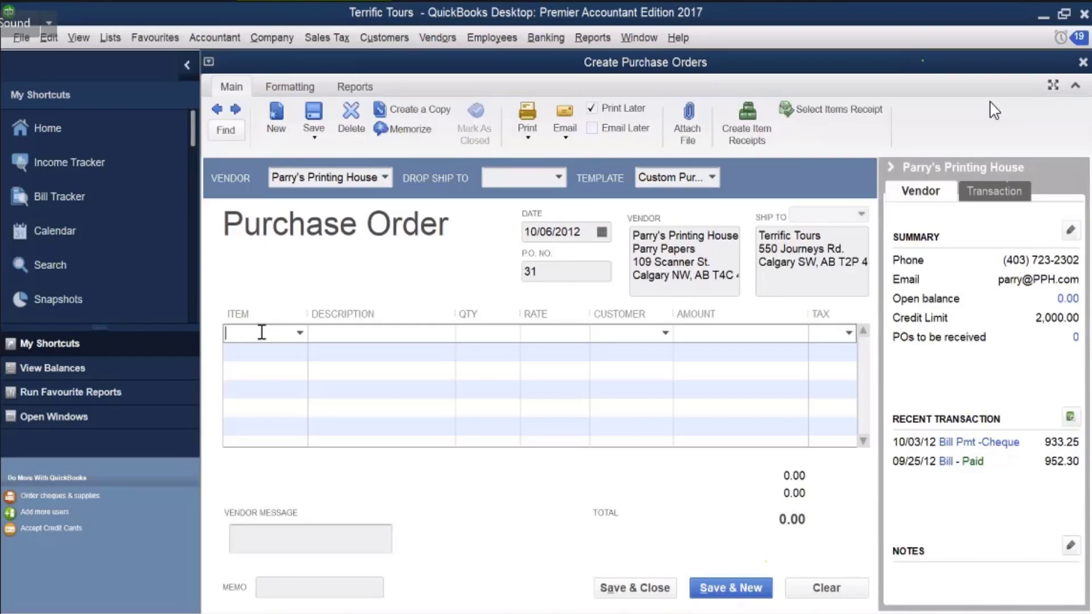
click(300, 334)
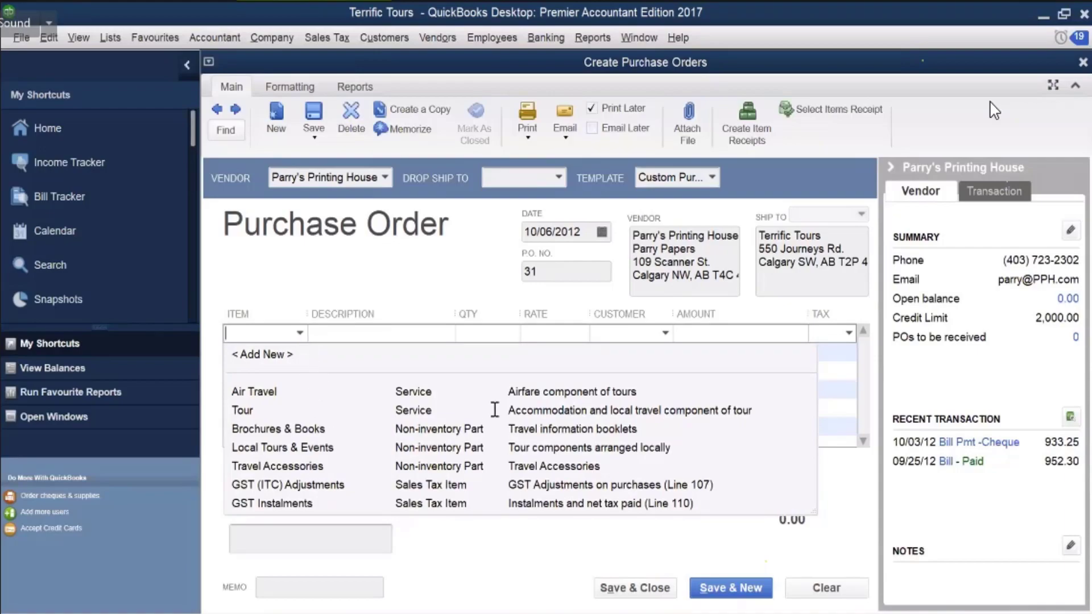
click(740, 429)
click(797, 333)
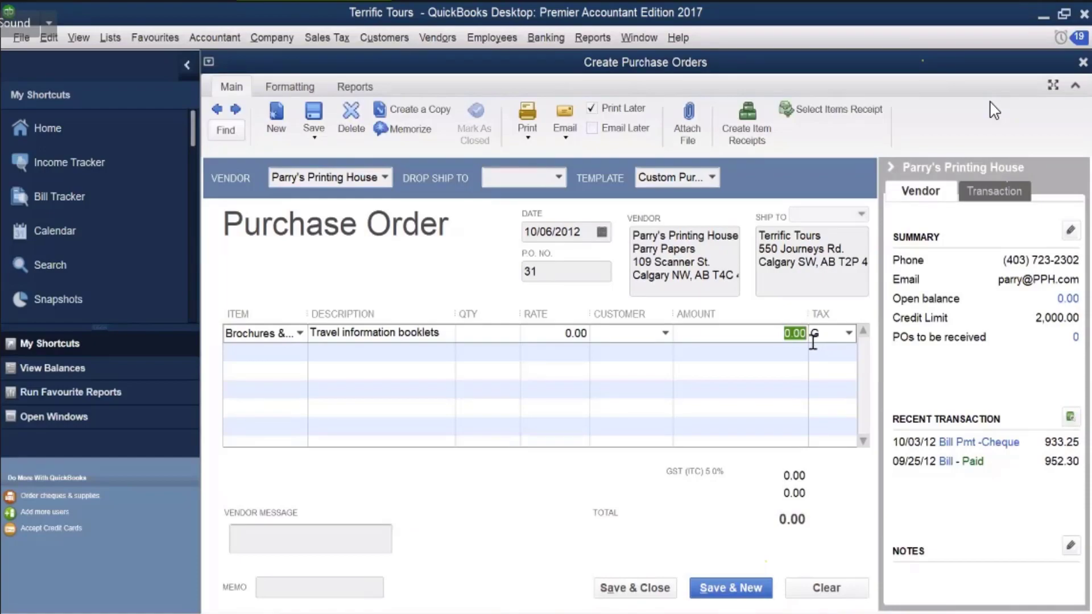
text(1,)
text(400)
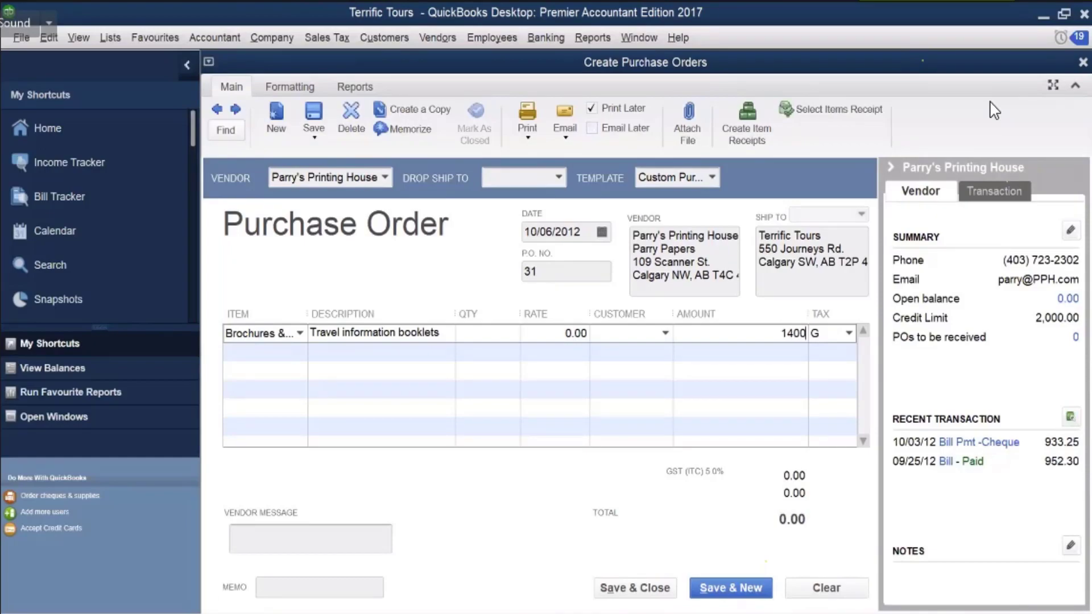
click(814, 340)
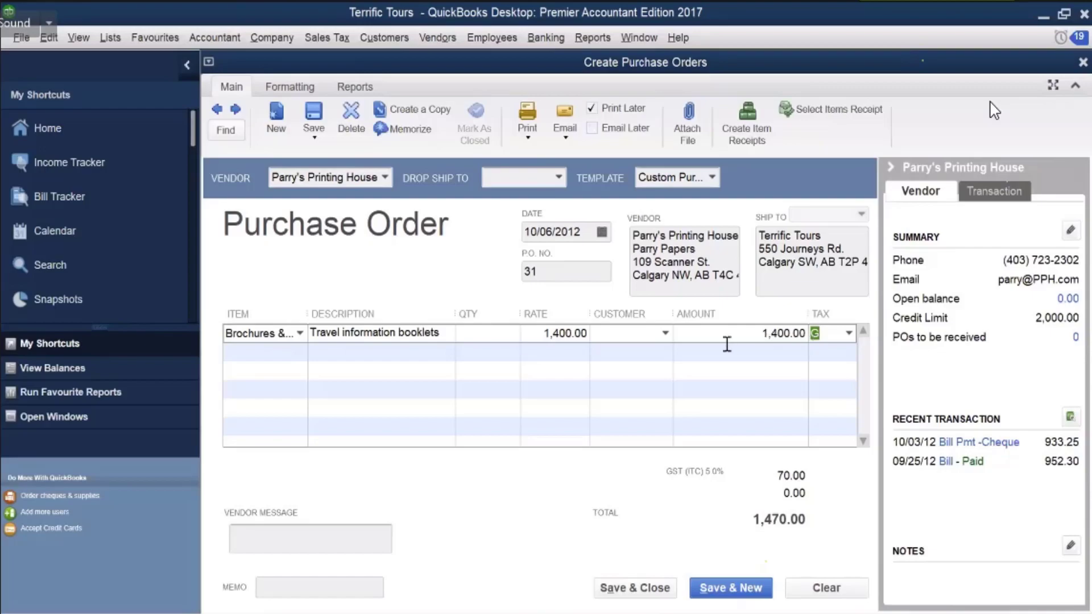
key(Tab)
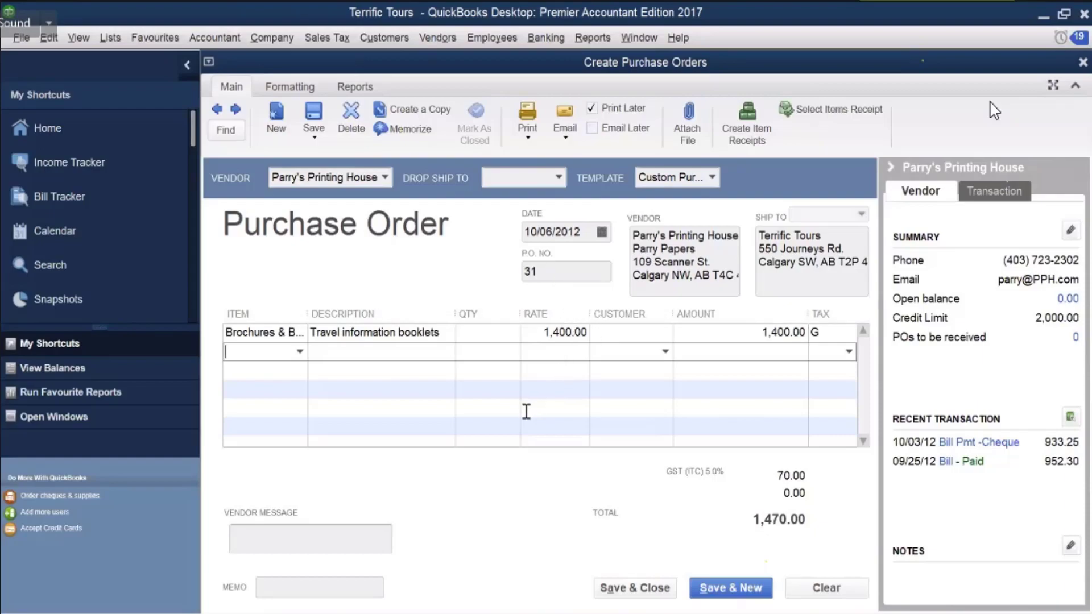
click(622, 592)
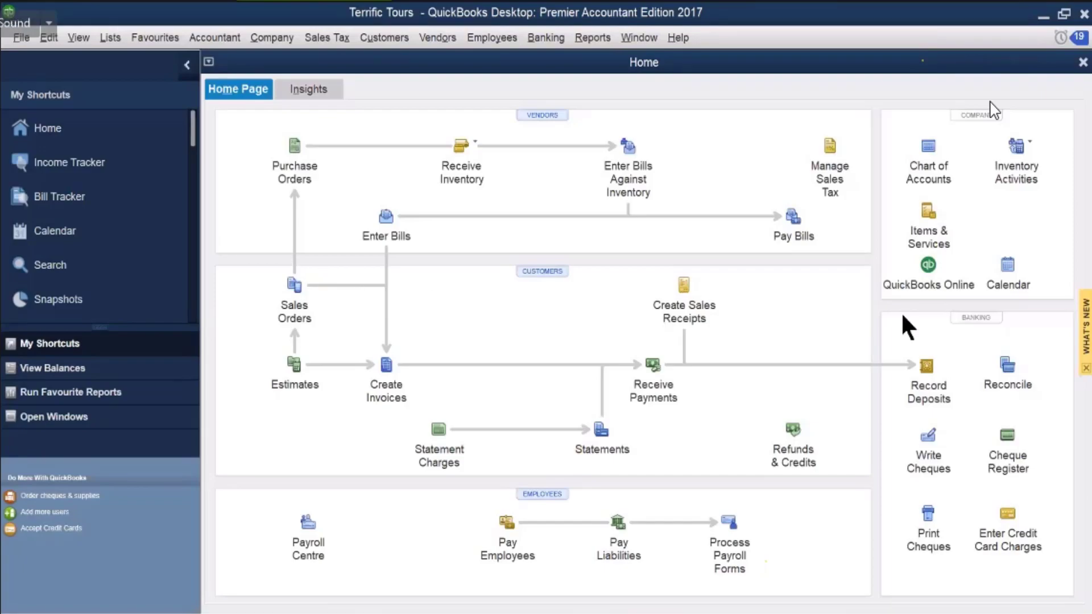
Start a new sales receipt for the customer Cash Sales
click(685, 286)
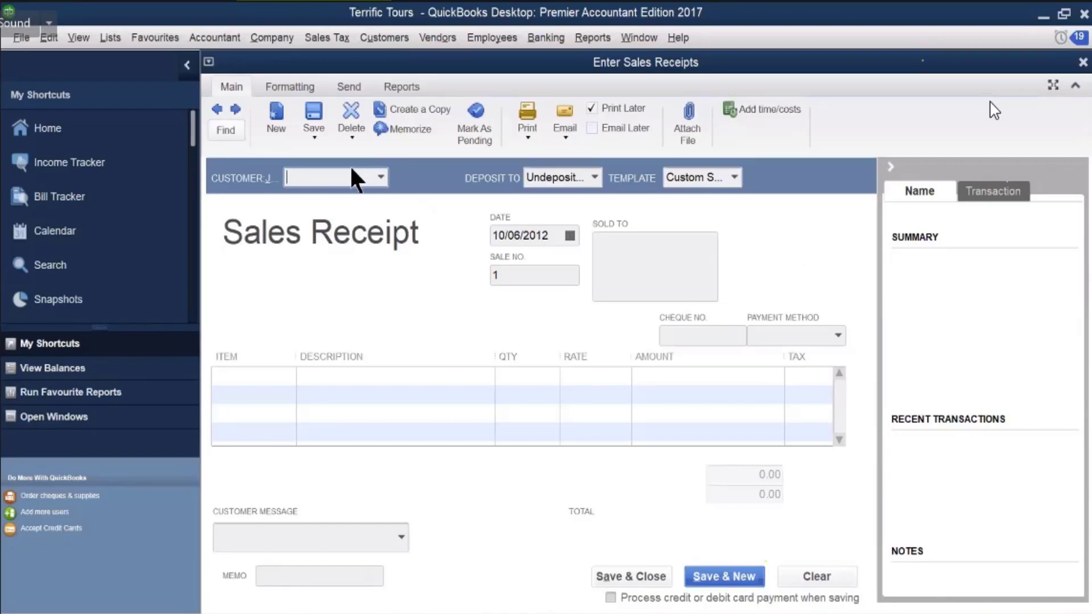
text(c)
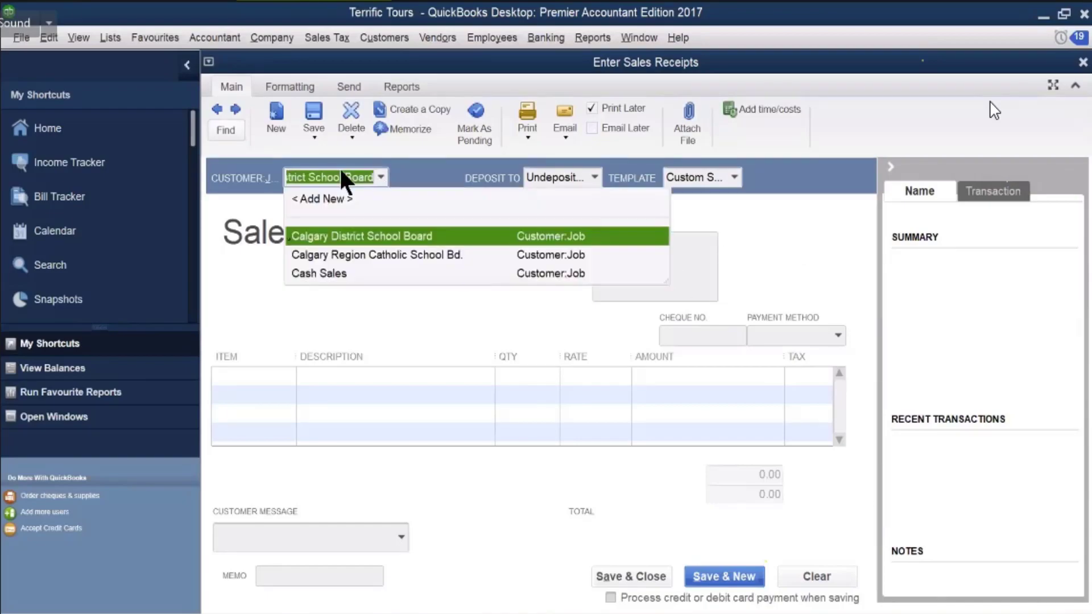
click(338, 273)
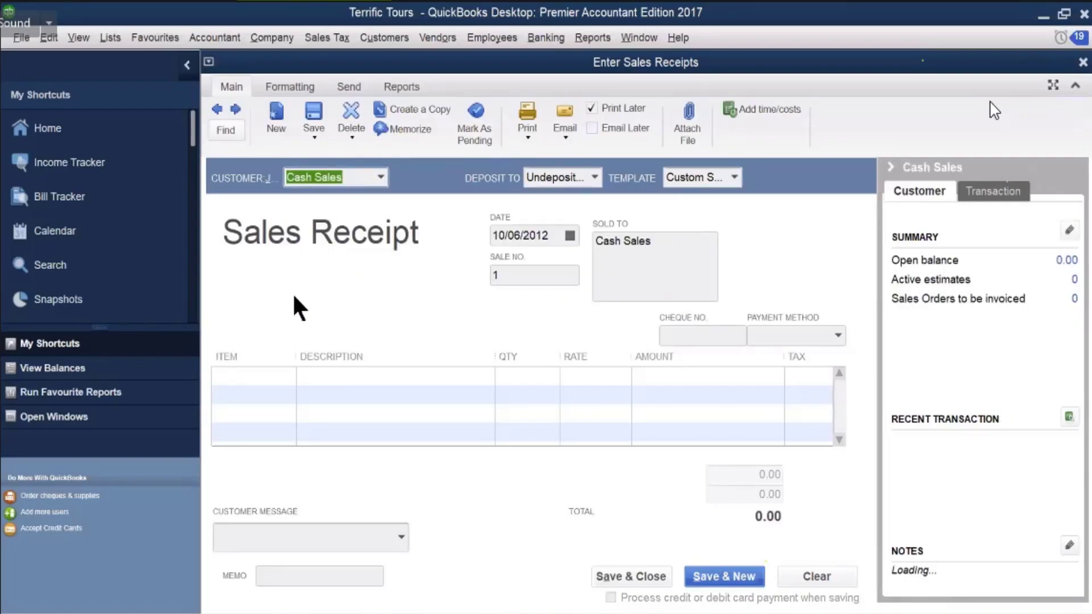
Add the Air Travel item to the sales receipt with an amount of 42,000
click(250, 376)
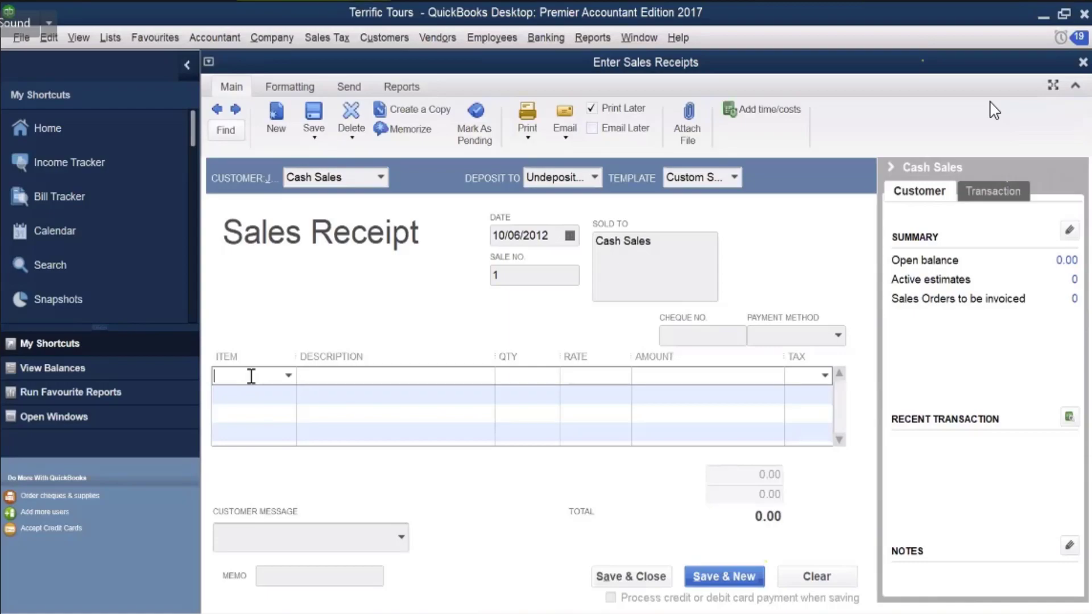
click(288, 374)
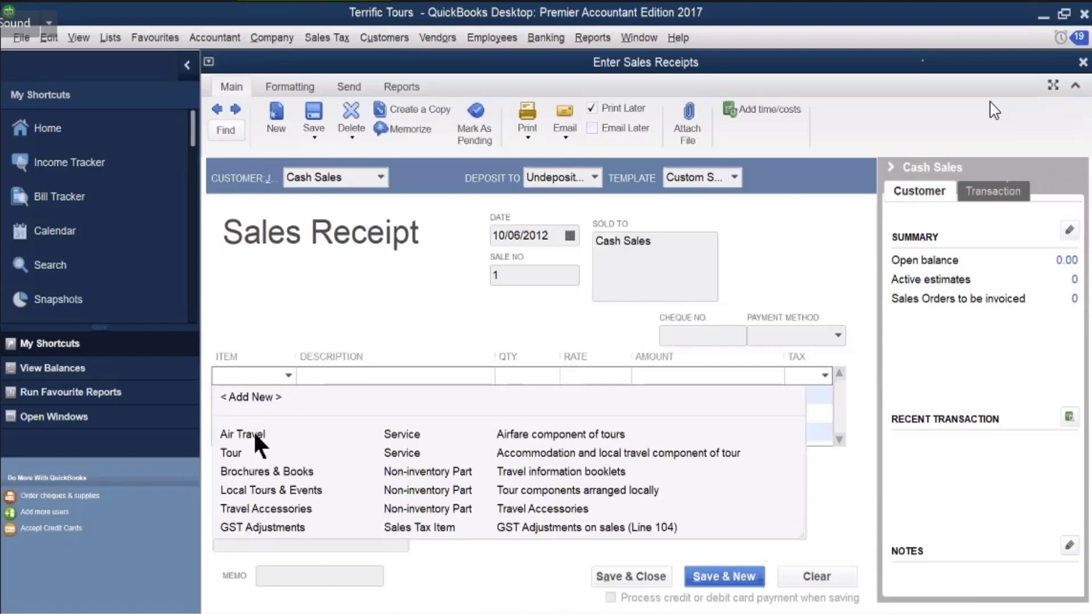
click(254, 434)
click(754, 373)
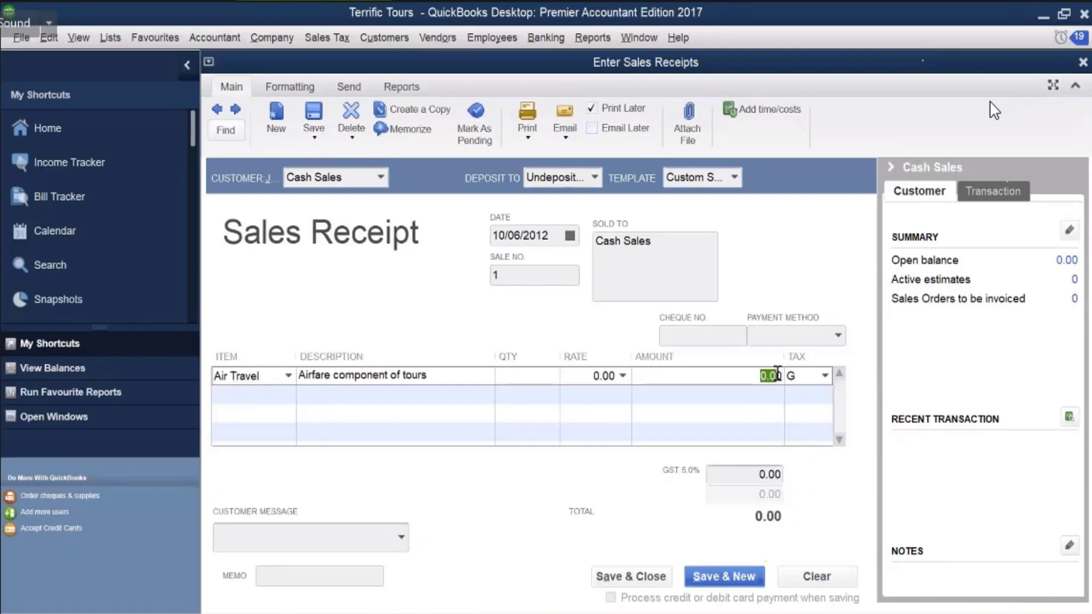
text(42000)
Add the Tour item on the second line of the sales receipt with an amount of 3,100, keeping tax code E
click(284, 395)
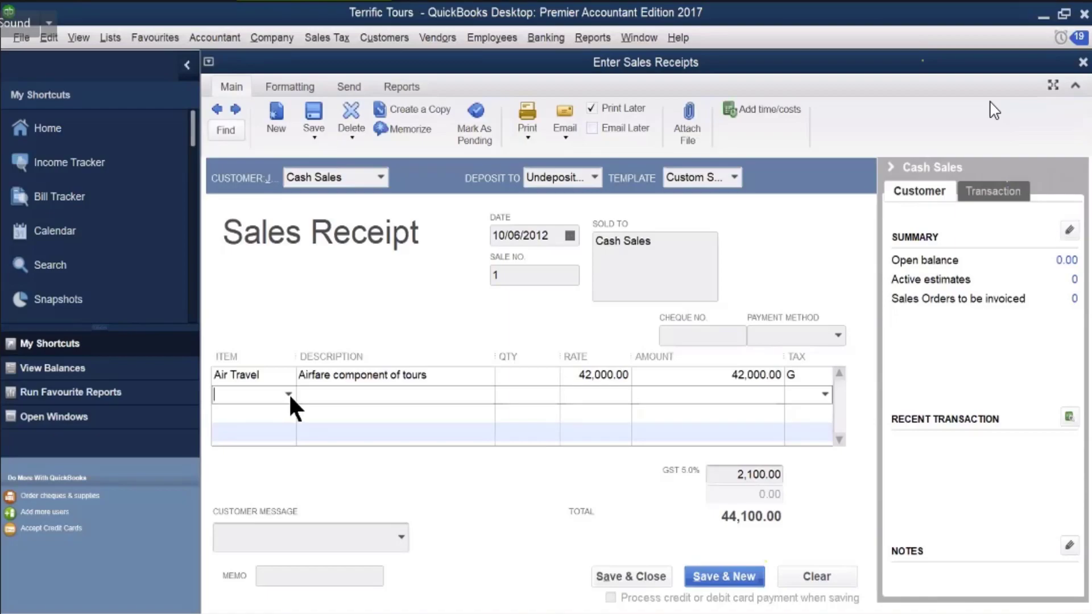
click(289, 393)
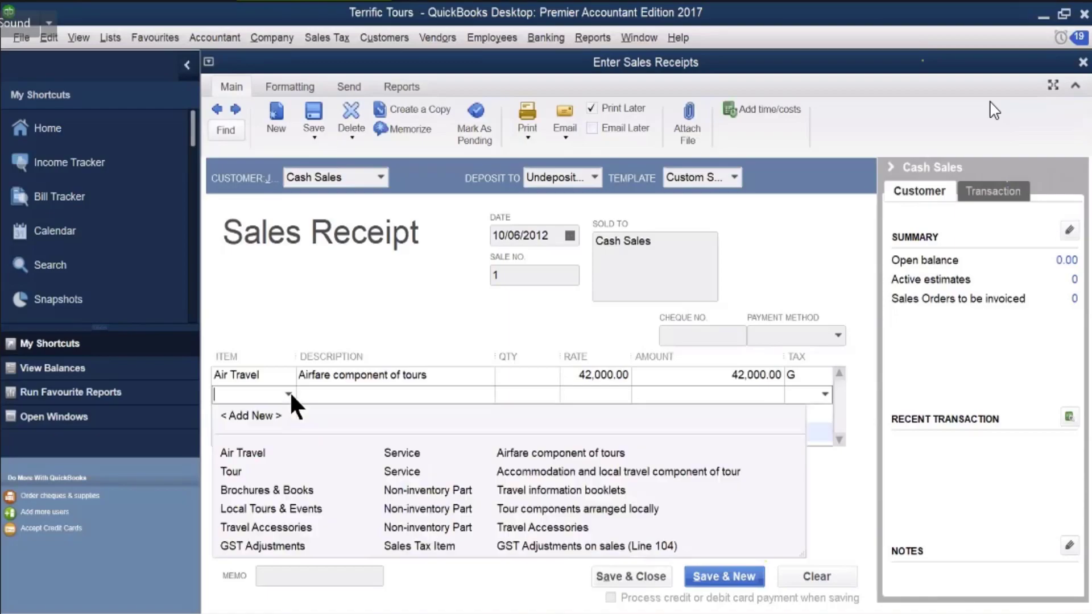
click(245, 464)
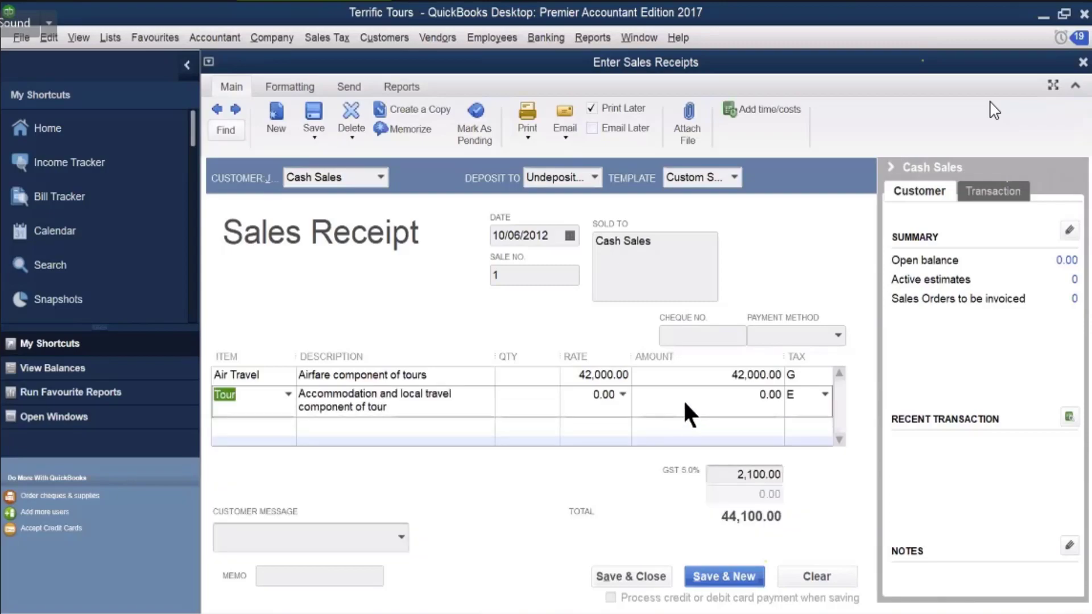
click(756, 393)
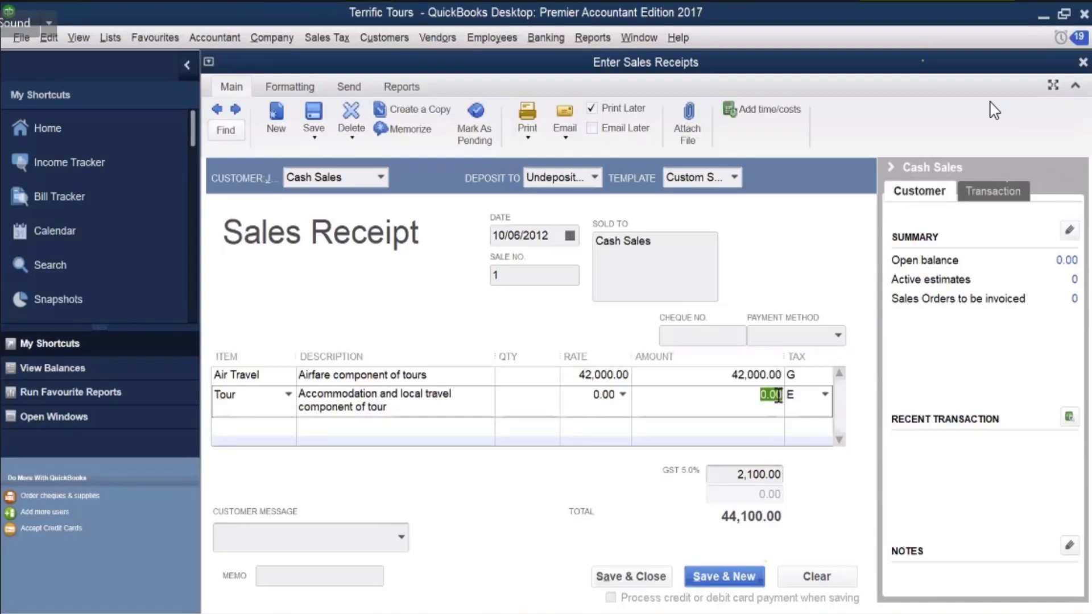
text(3,1)
text(00)
key(Tab)
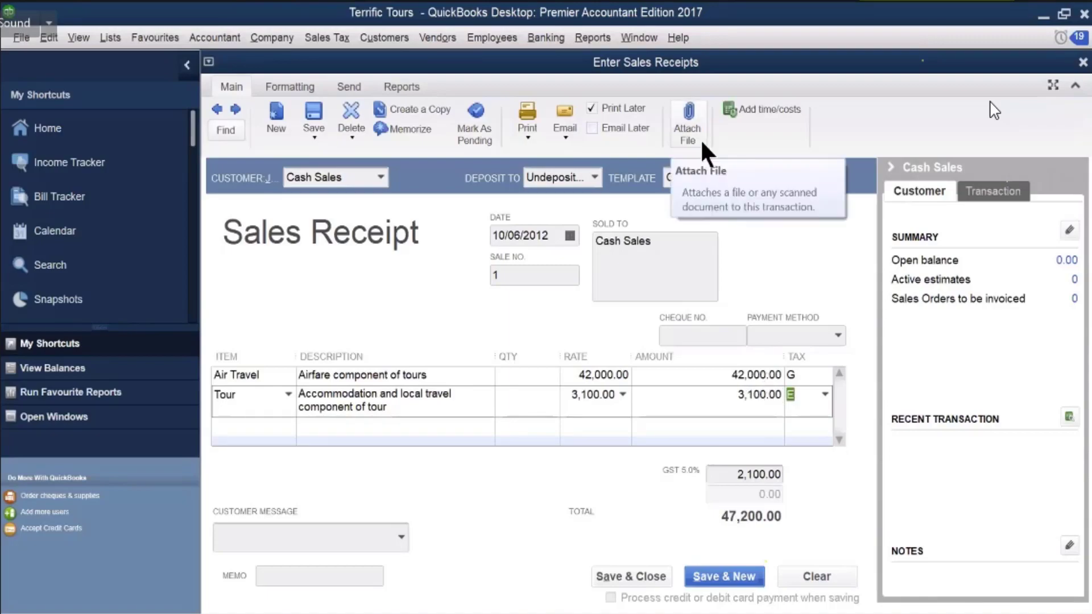
Correct the rate of the Air Travel line to 4,200.00
click(615, 375)
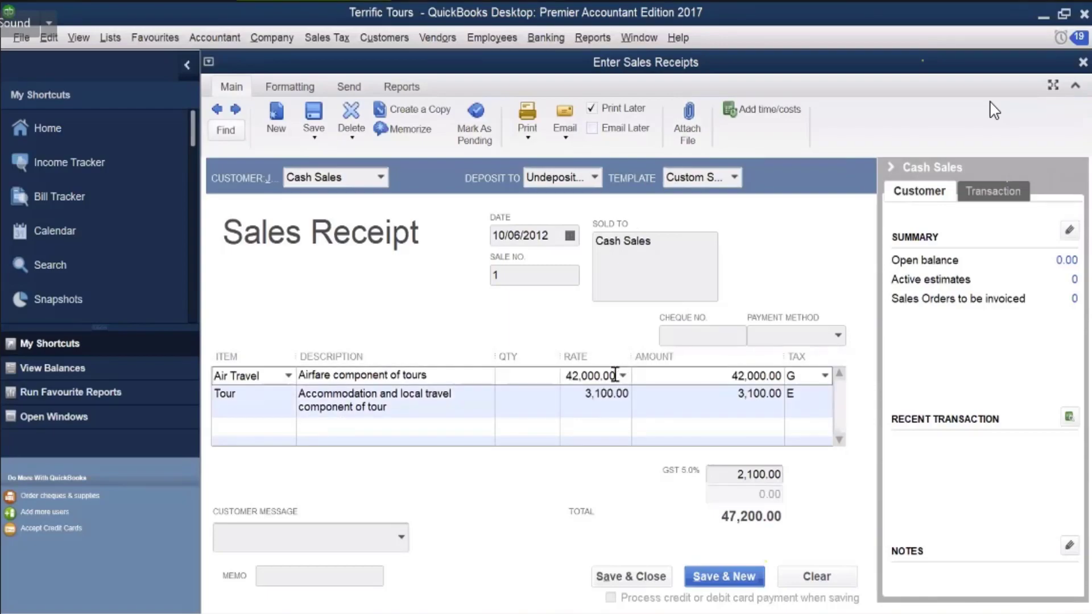
key(BackSpace)
click(604, 376)
key(BackSpace)
click(668, 396)
click(645, 314)
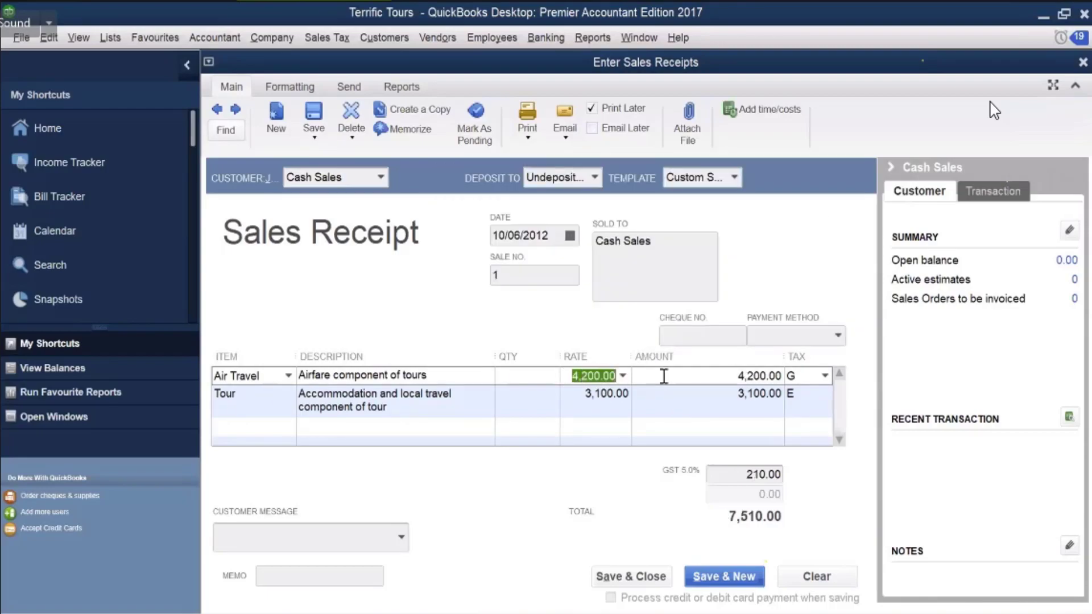
text(4)
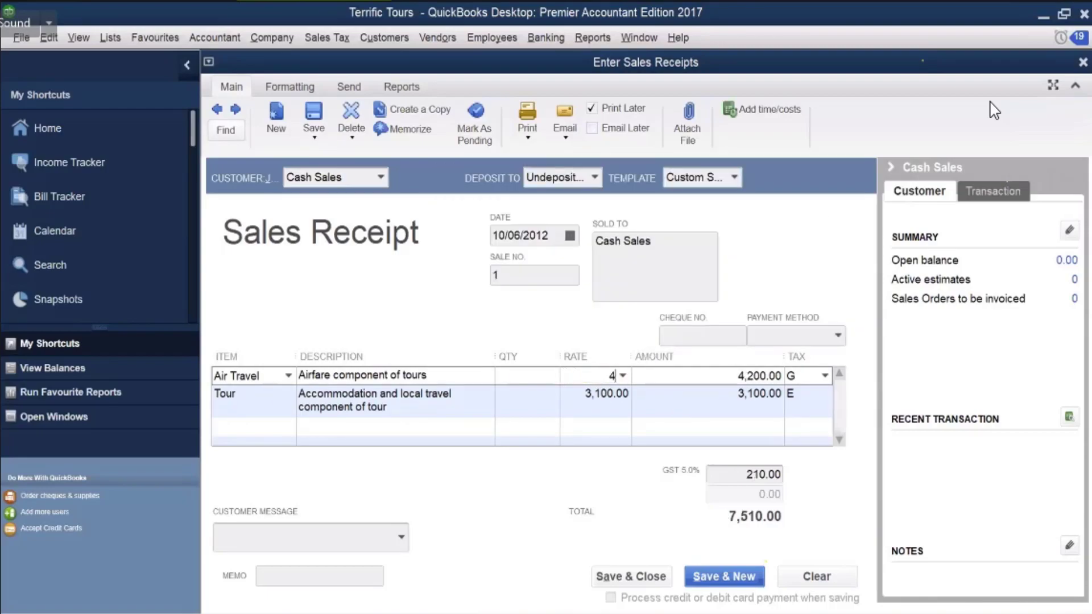
text(200.0)
click(664, 424)
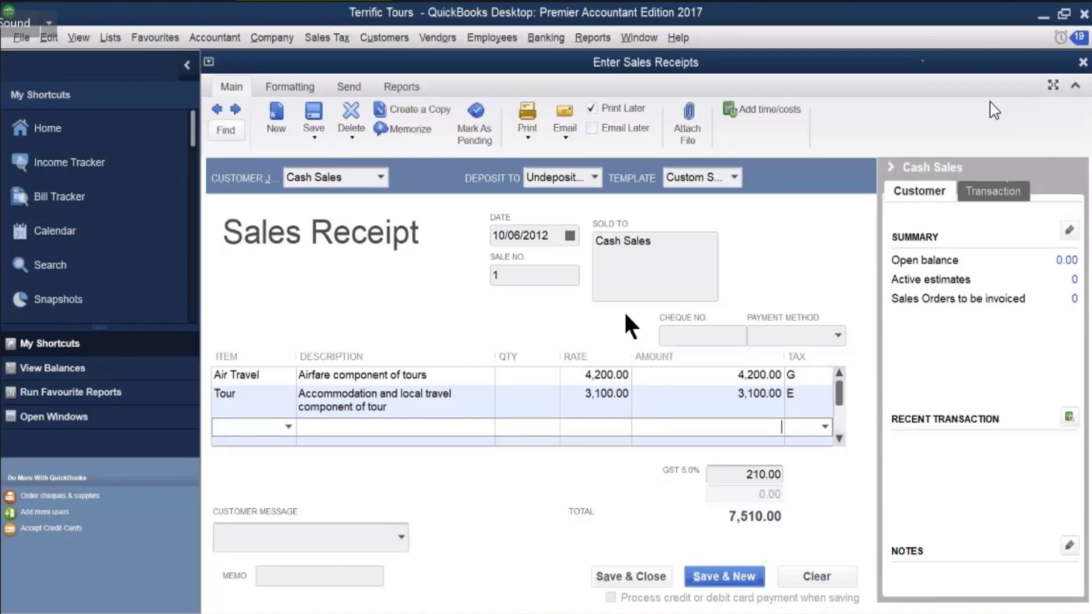
Set the receipt's payment method to Visa and deposit the sale to the Bank Visa account
click(839, 336)
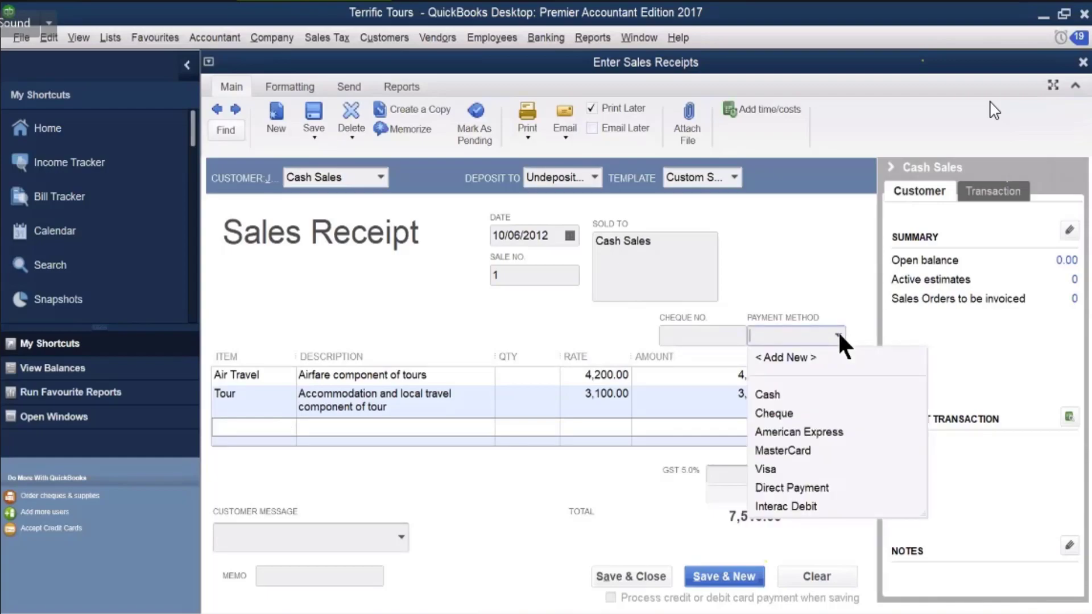
click(765, 469)
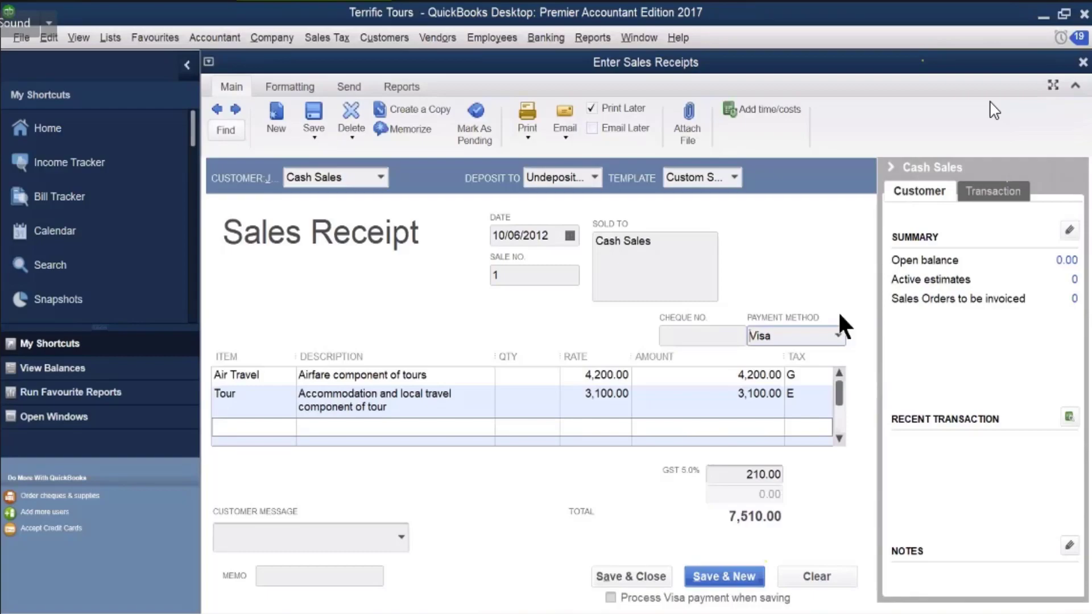
click(595, 175)
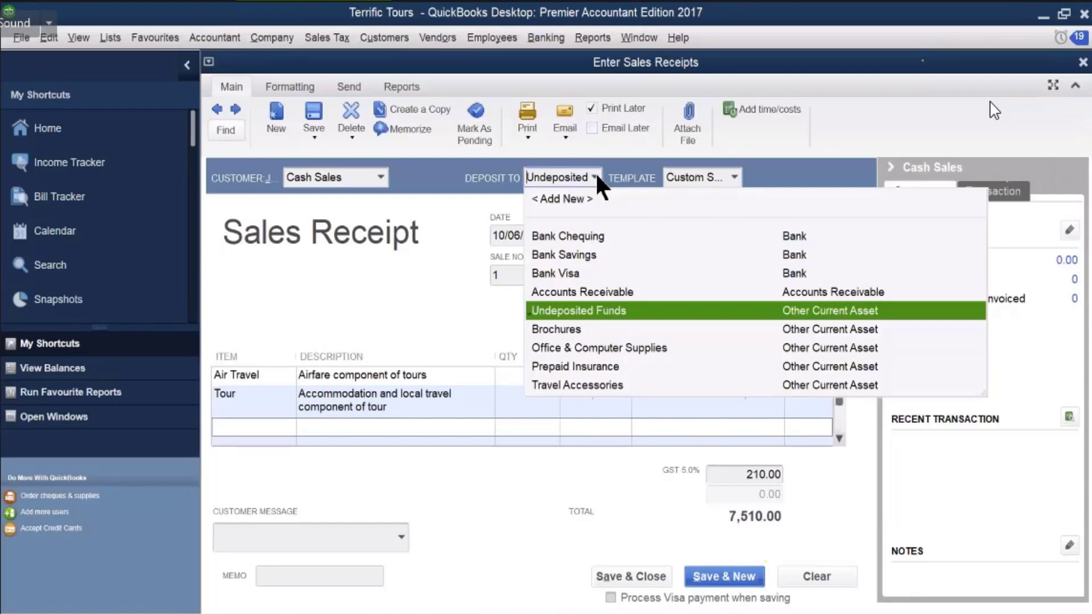
click(571, 274)
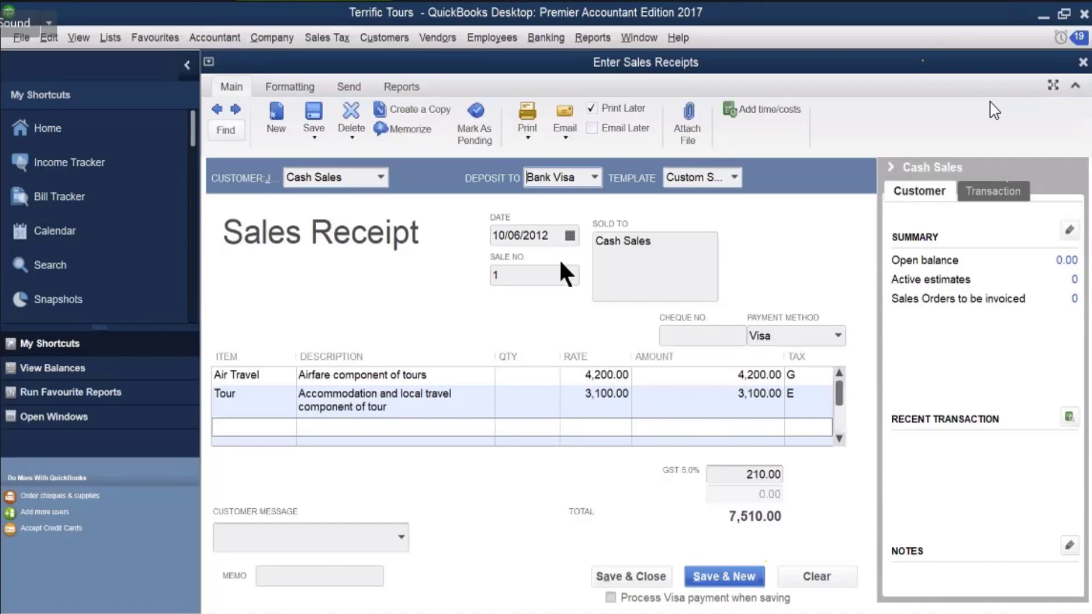
Start memorizing the receipt as Cash Sales in the reminders list with a weekly frequency
click(405, 127)
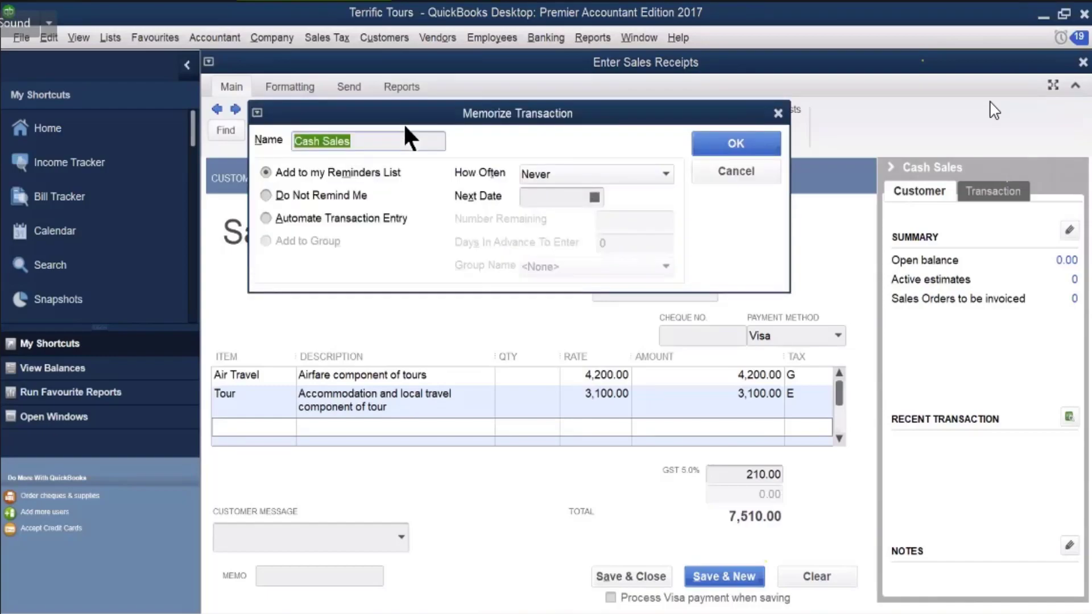
click(665, 174)
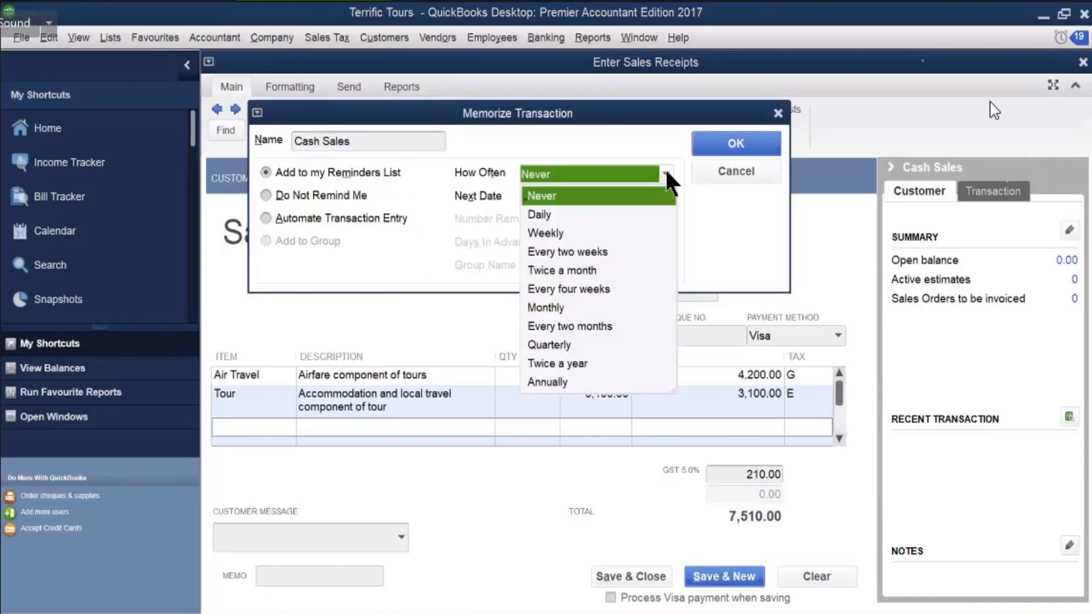
click(574, 233)
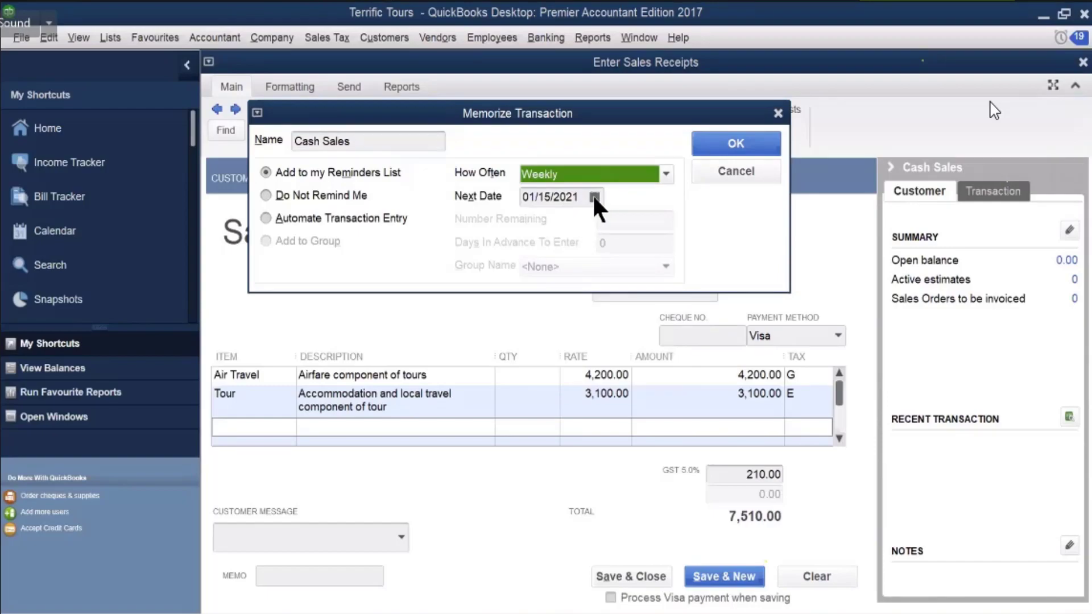
Set the memorized transaction's next date to 10/14/2012 and confirm the memorized entry
click(595, 197)
click(537, 225)
click(537, 225)
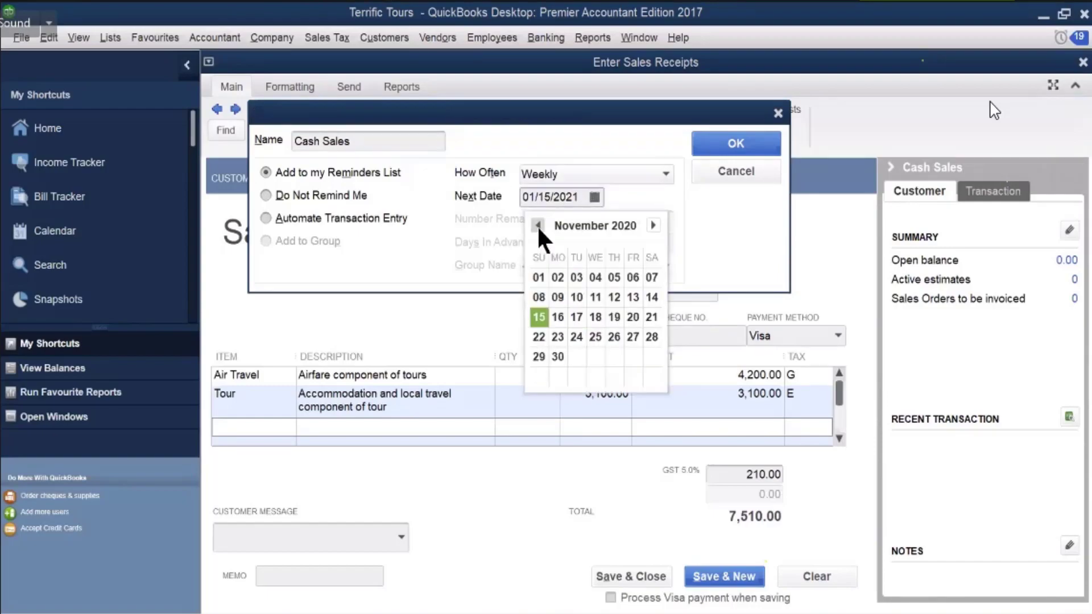
click(537, 225)
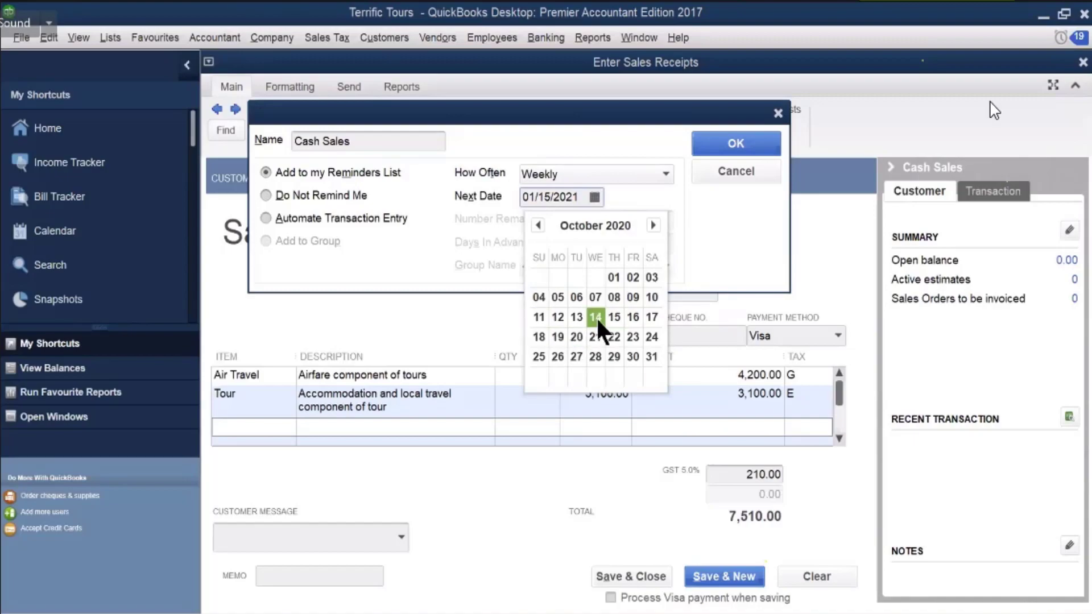
click(596, 316)
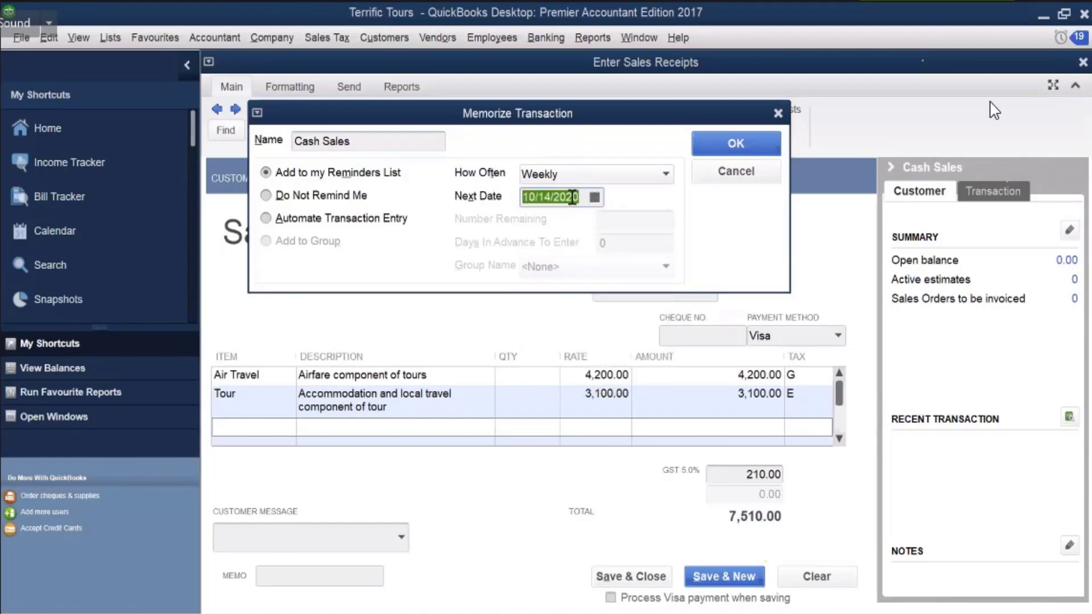
drag(572, 197, 581, 198)
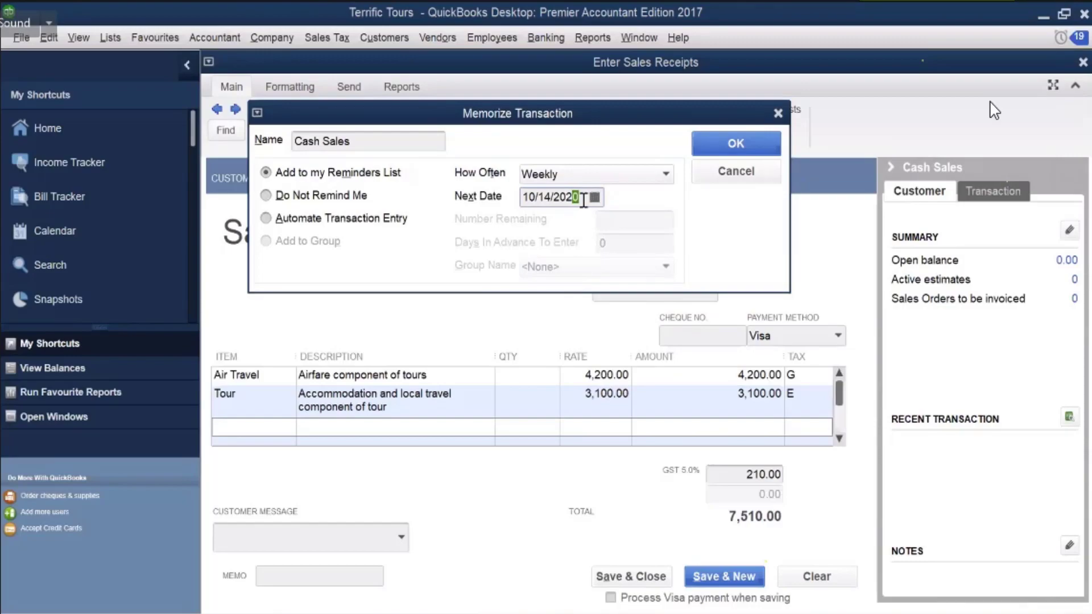
key(BackSpace)
key(BackSpace)
text(12)
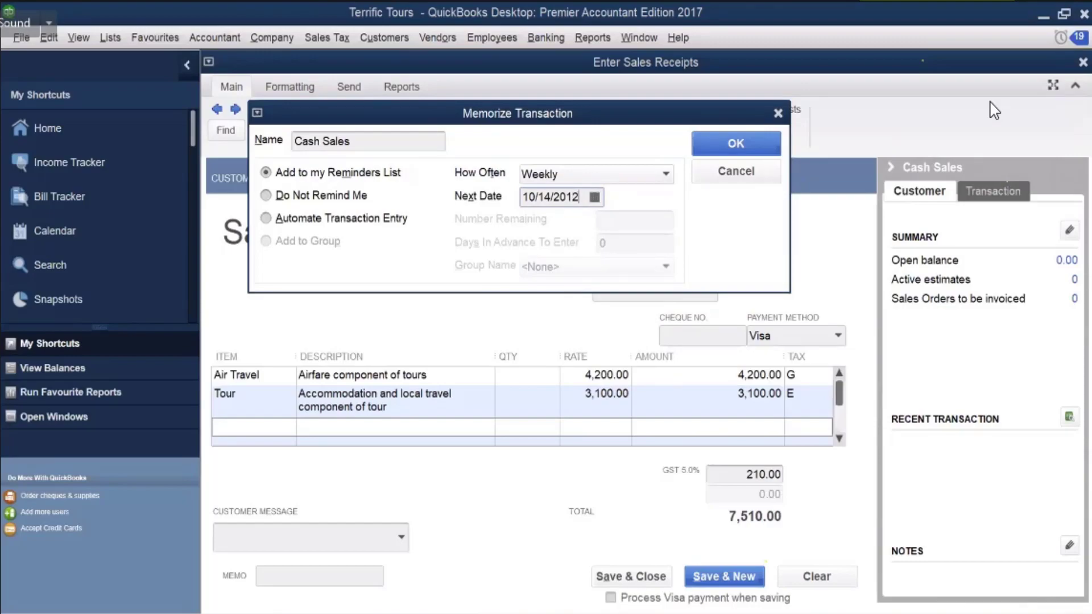
click(715, 145)
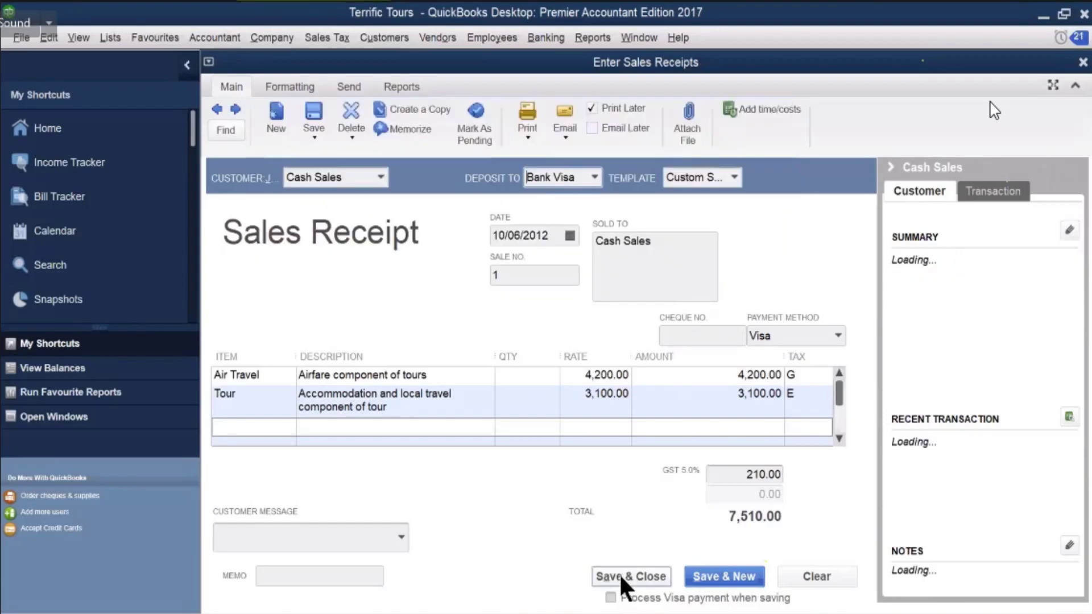
Save and close the sales receipt, agreeing to keep the changed sales tax code for Cash Sales
click(619, 573)
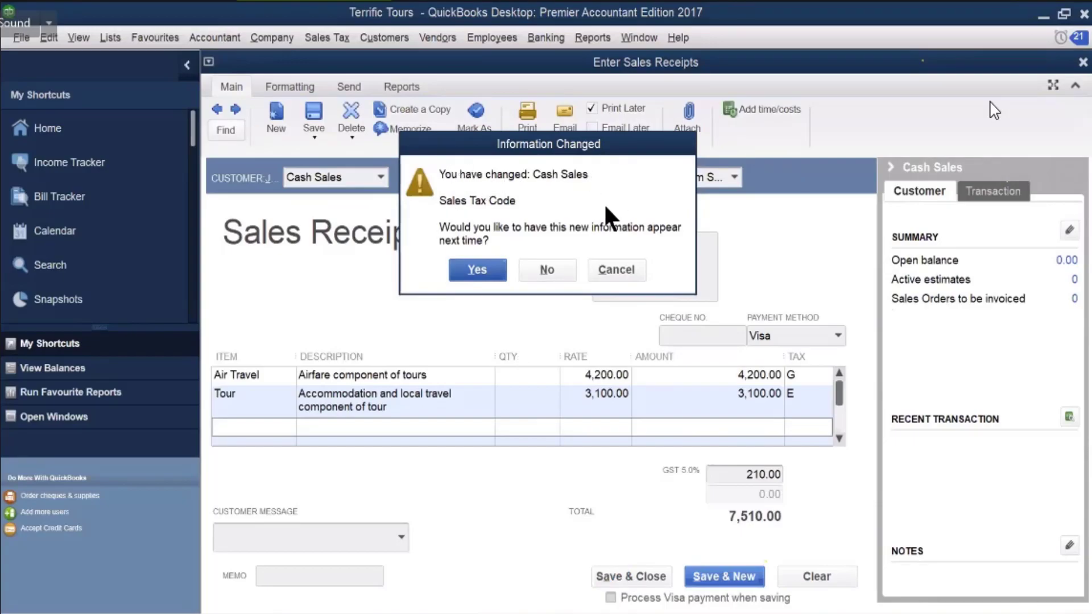
click(478, 270)
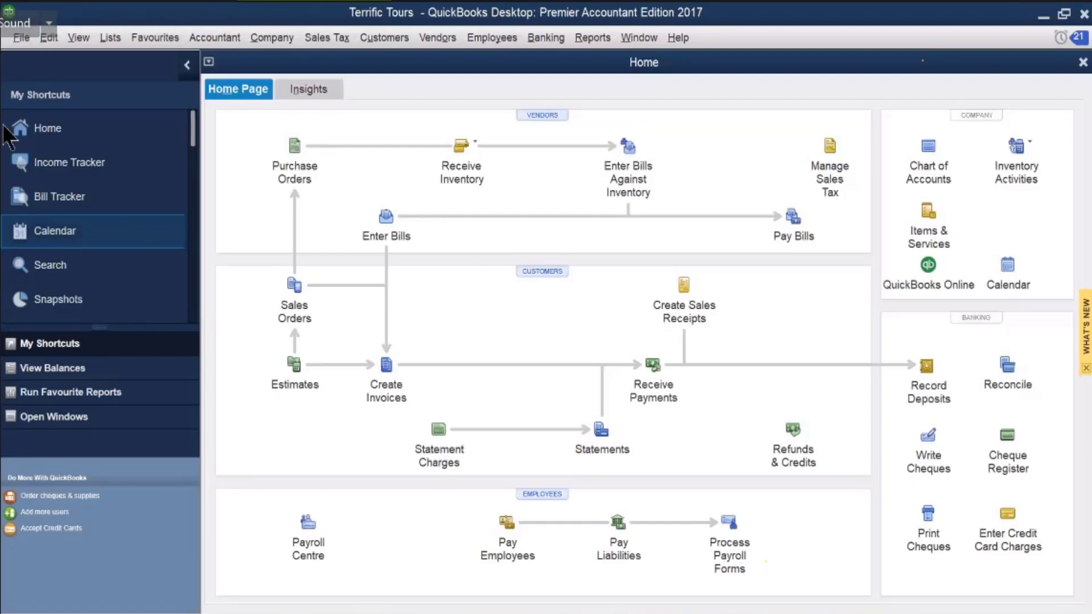
Create an invoice for UpperCrust School for Boys from its 10/02/2012 estimate, accepting the billable time and costs selection without adding any charges
click(388, 368)
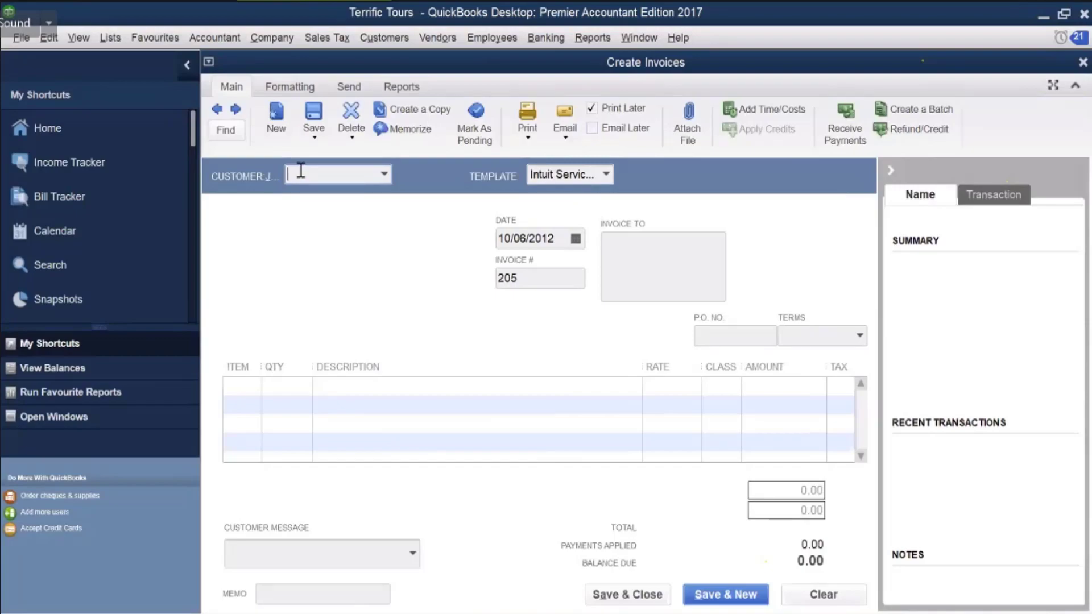
text(U)
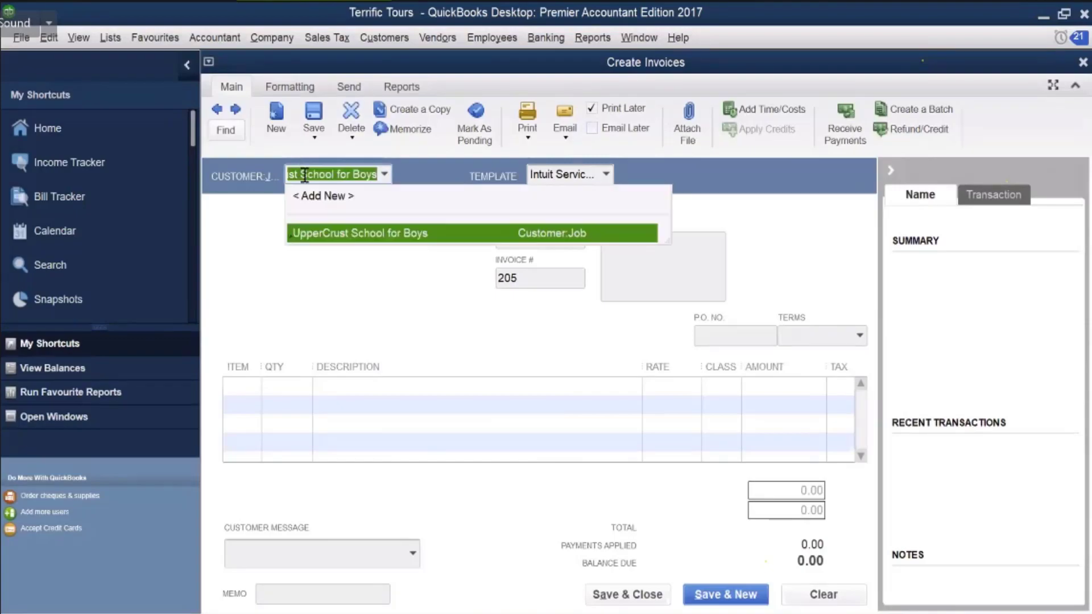
click(316, 234)
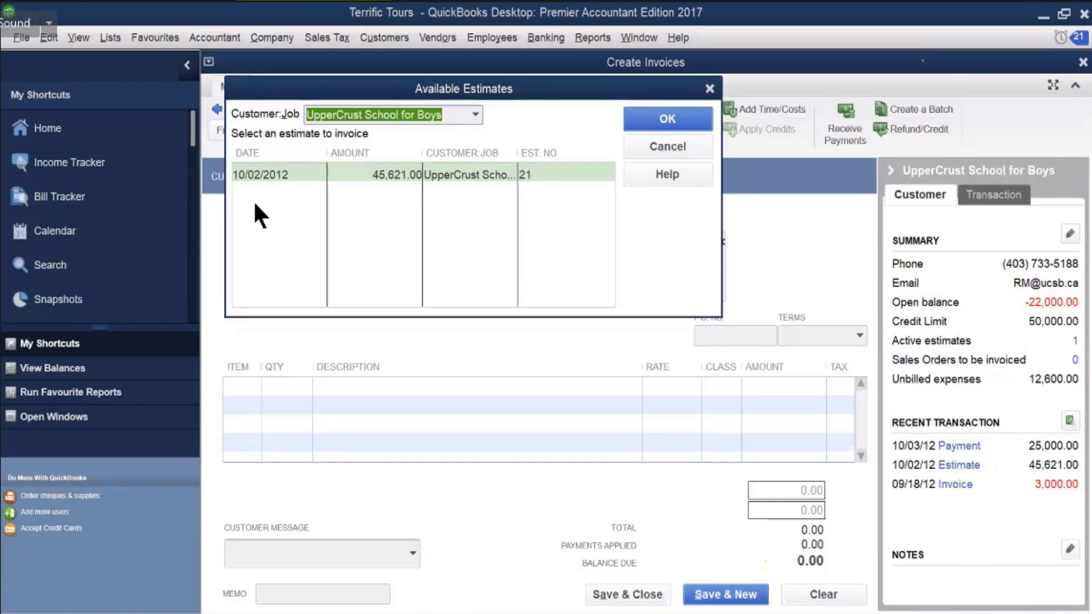
click(343, 174)
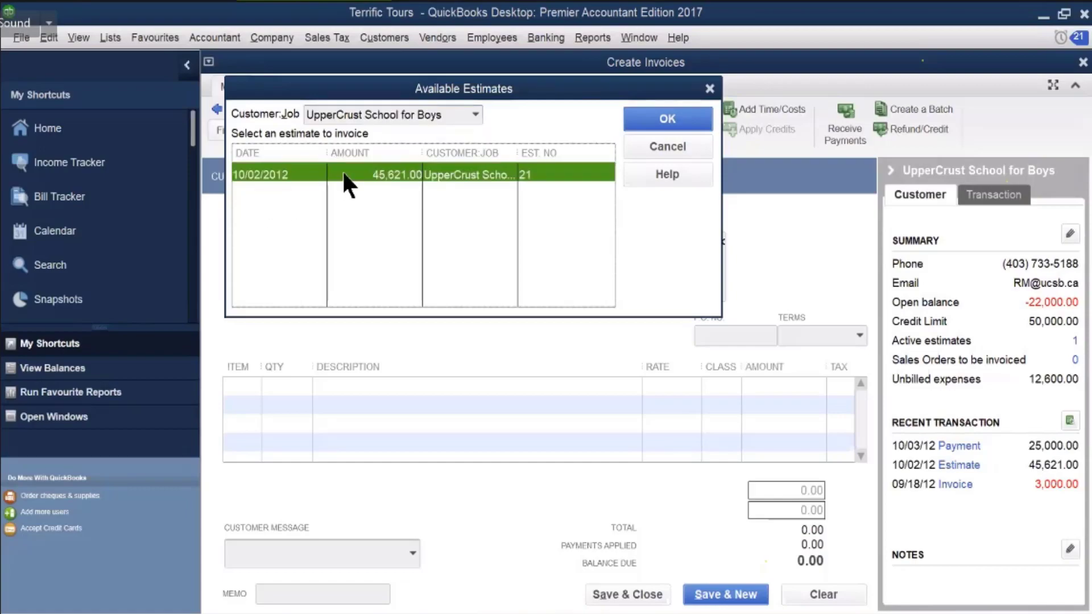
click(650, 118)
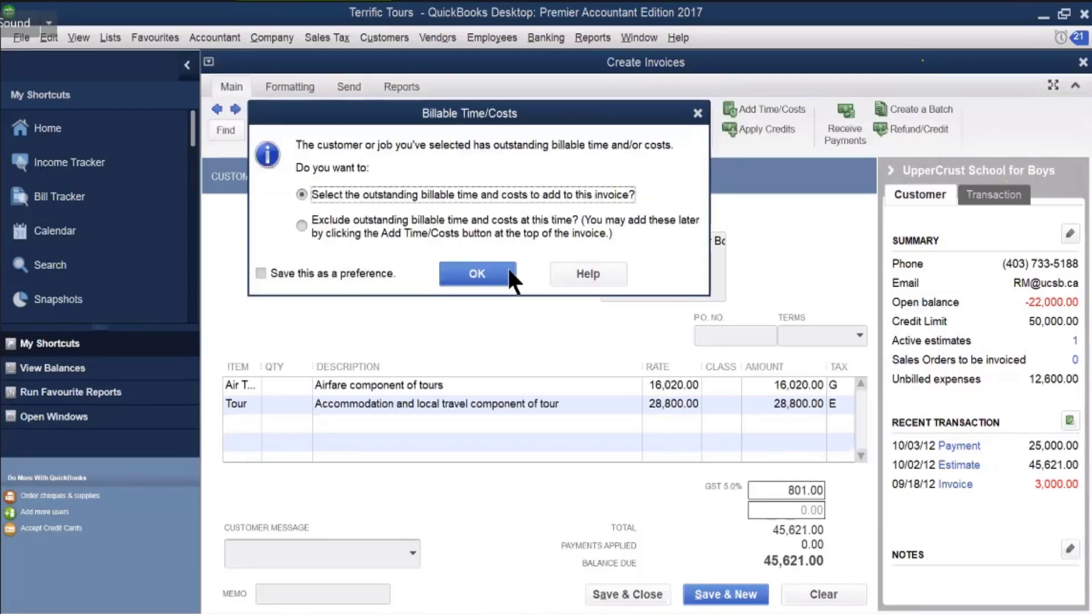
click(463, 273)
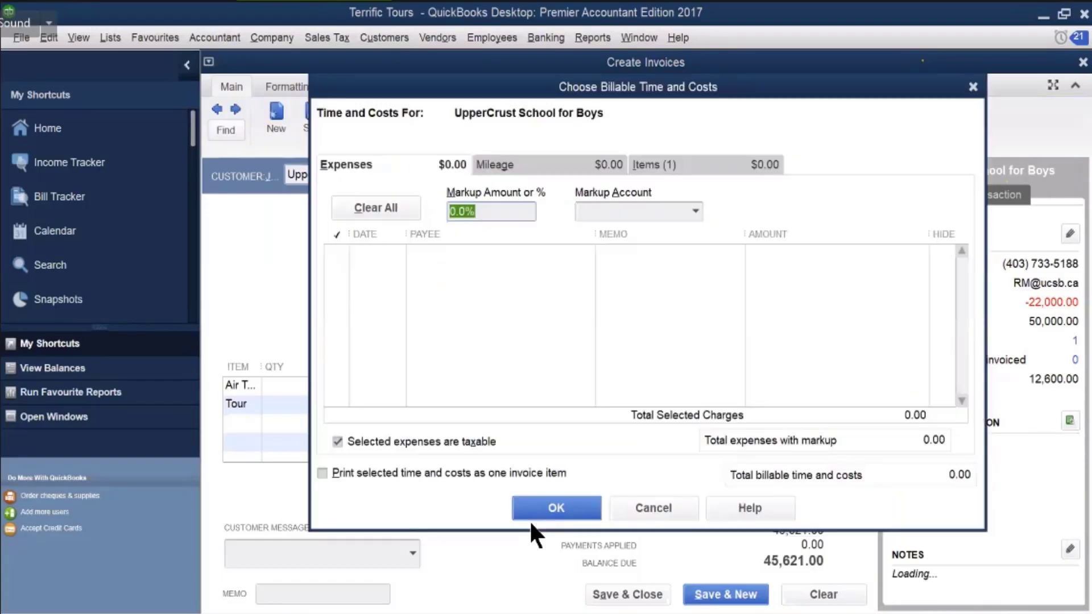
click(543, 511)
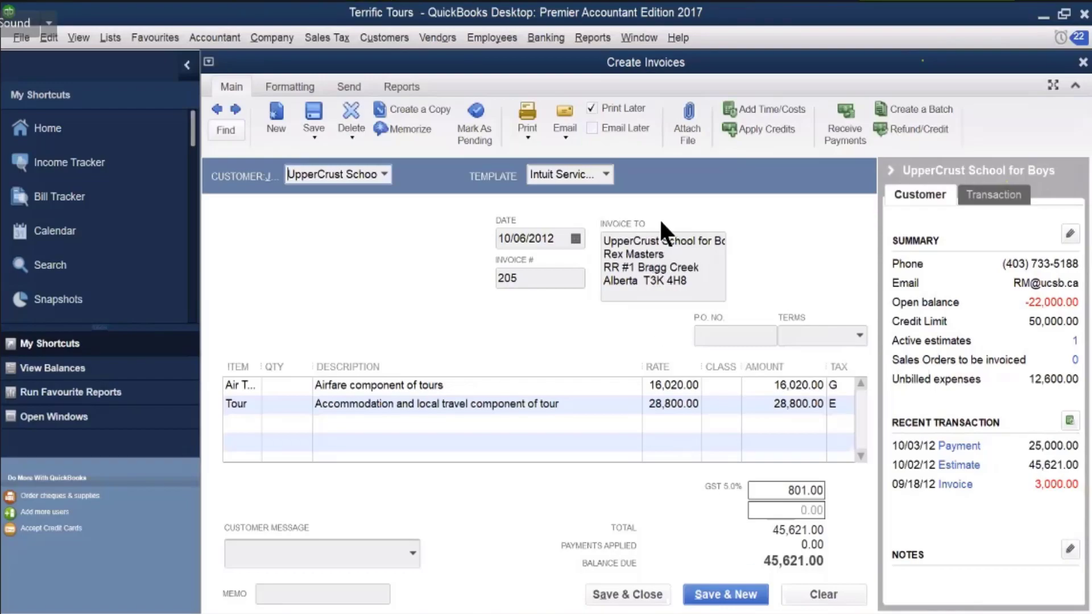
Date the UpperCrust School for Boys invoice 10/09/2012 and set its invoice number to 212
click(577, 238)
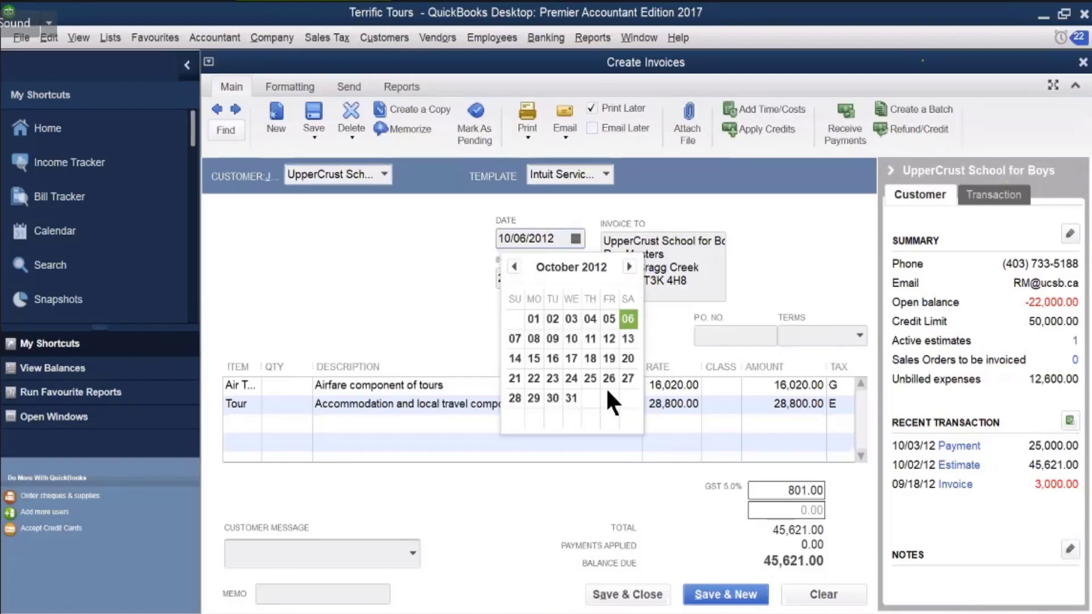
click(552, 338)
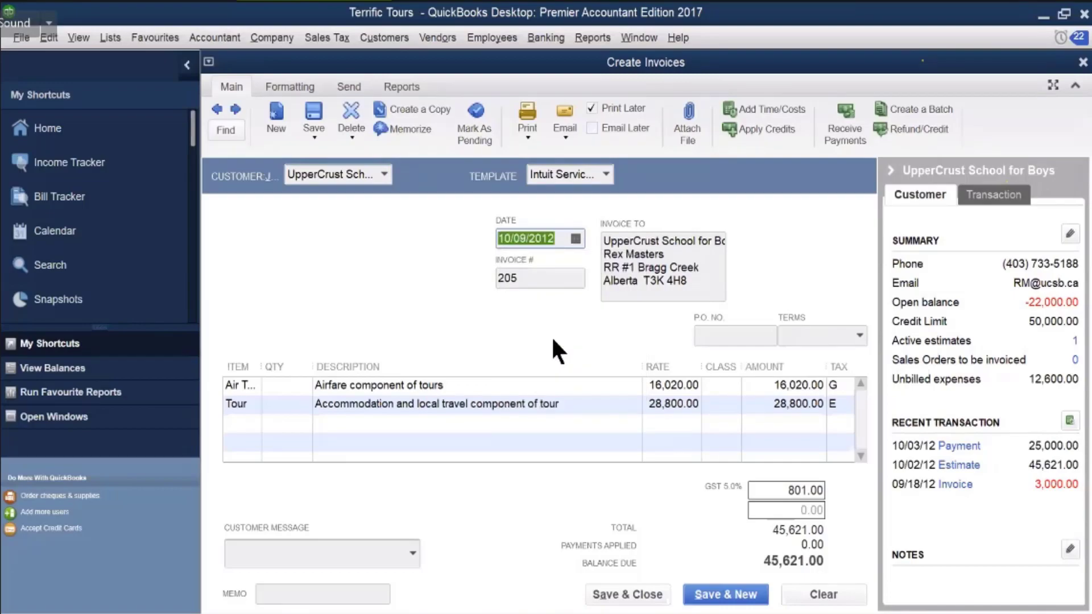
click(534, 282)
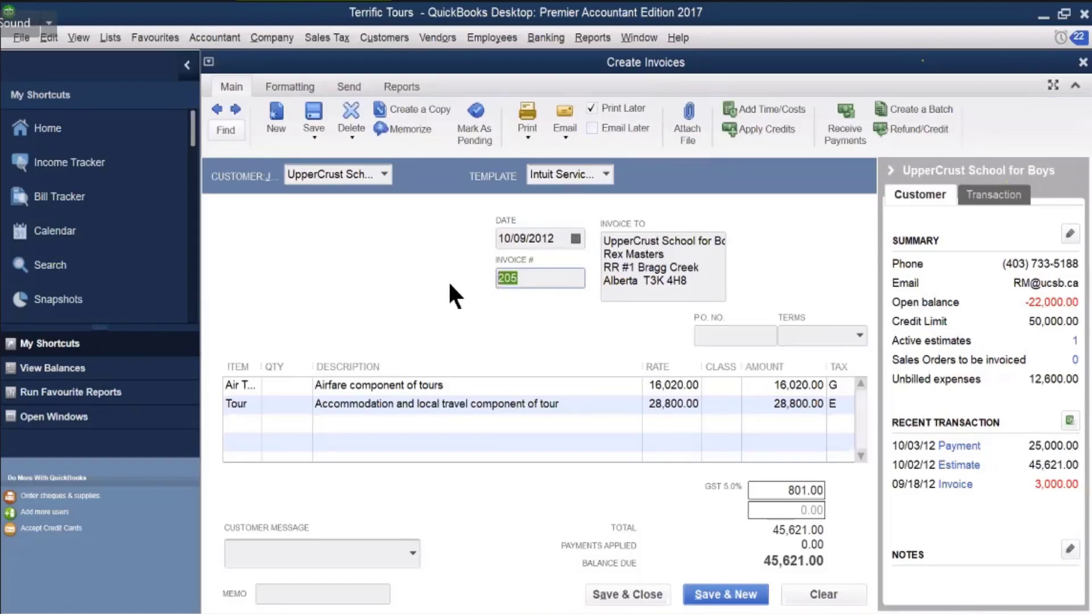
text(212)
Save and close the invoice without applying the customer's available credits
click(581, 452)
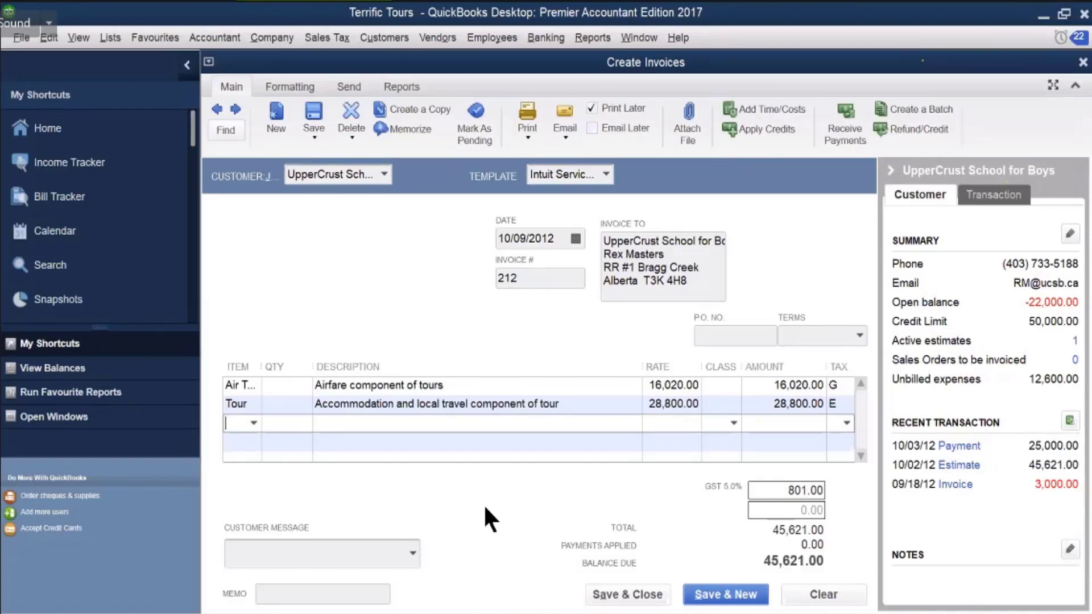
click(597, 595)
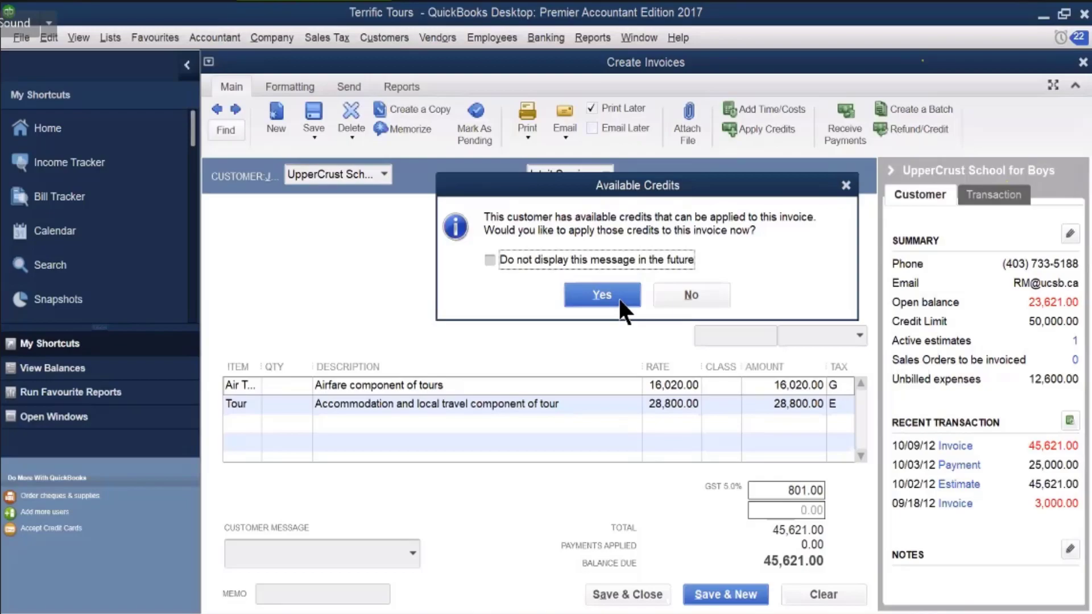
click(685, 296)
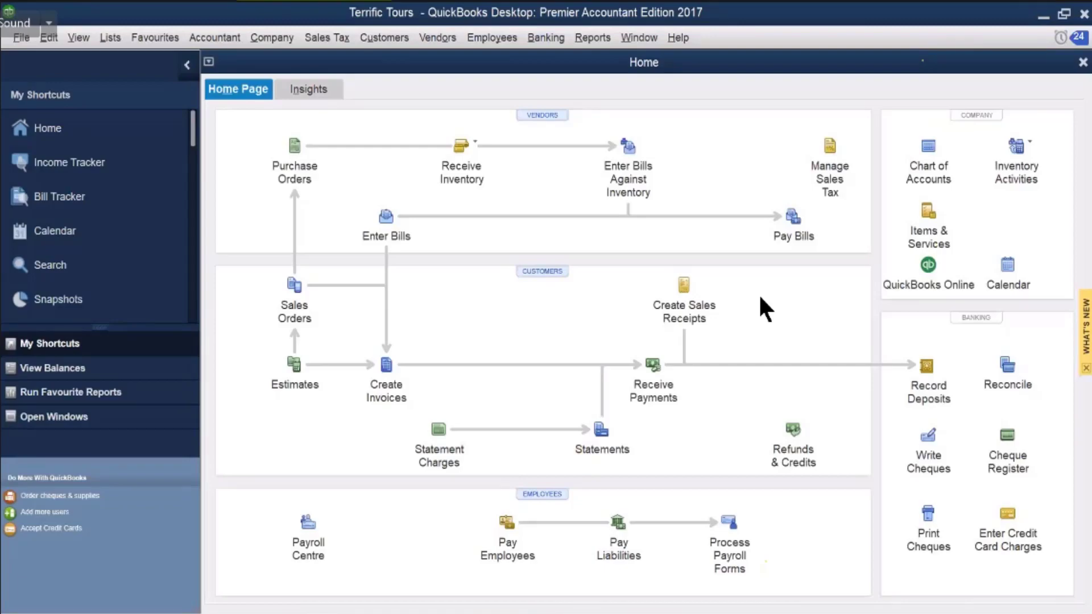
Start a Bank Chequing cheque payable to Parry's Printing House, declining to receive against its open purchase orders
click(928, 439)
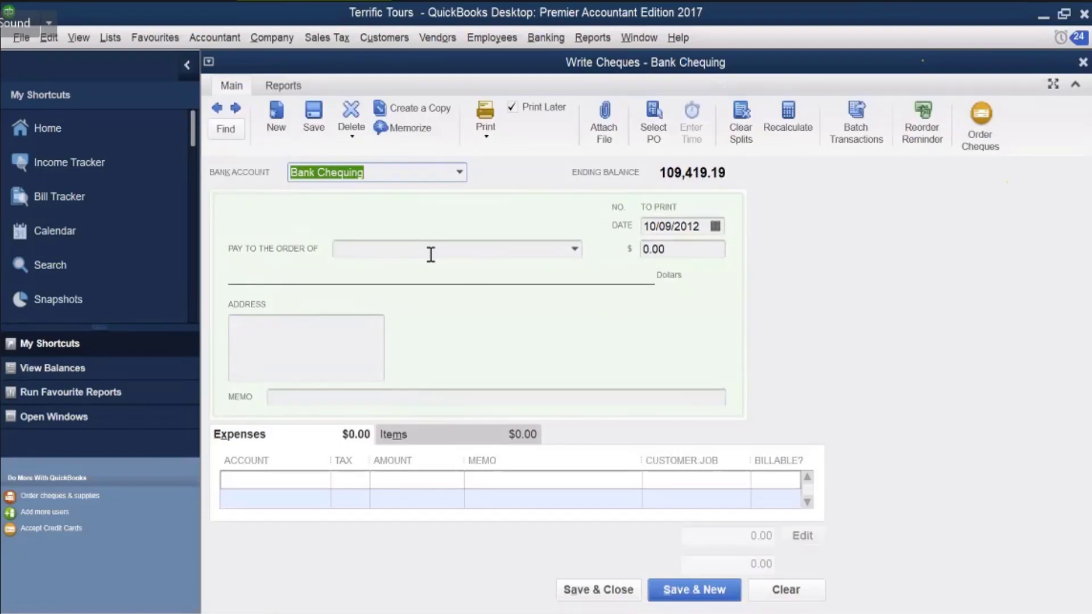
click(357, 249)
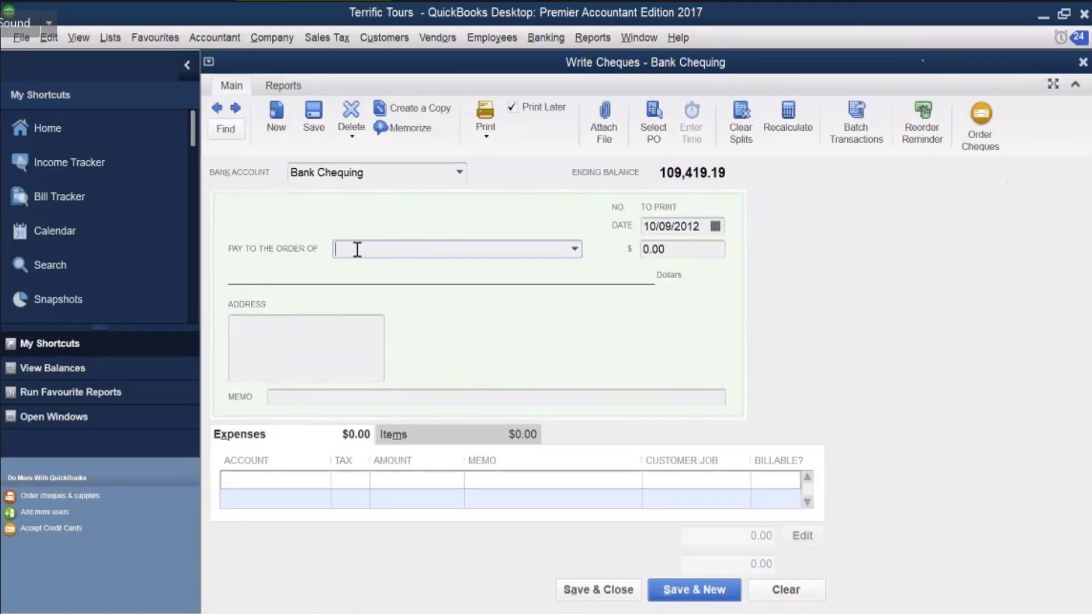
text(Parry's Printing House)
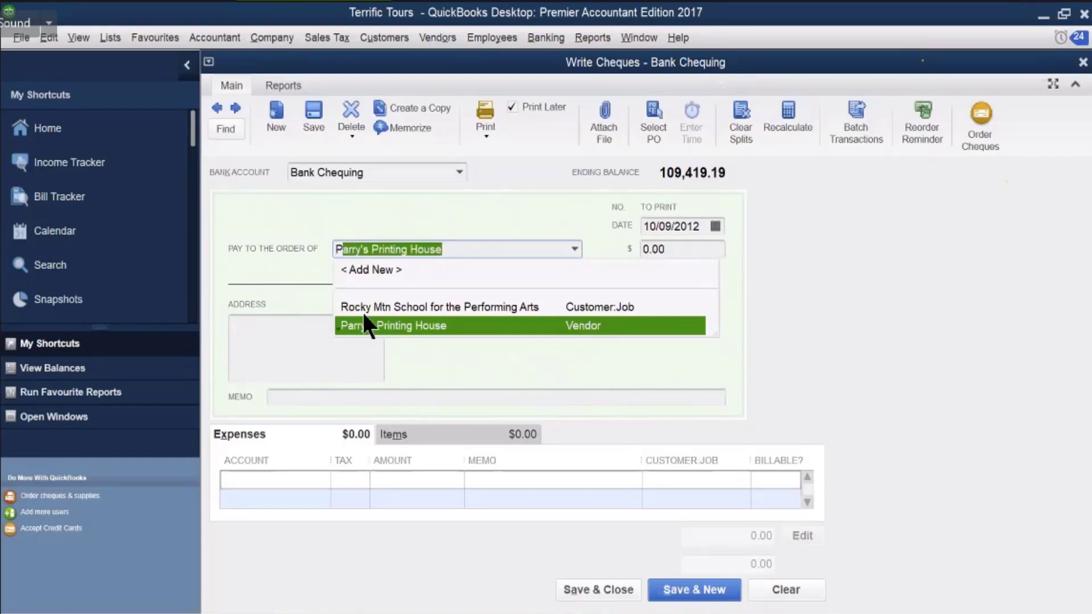
click(376, 326)
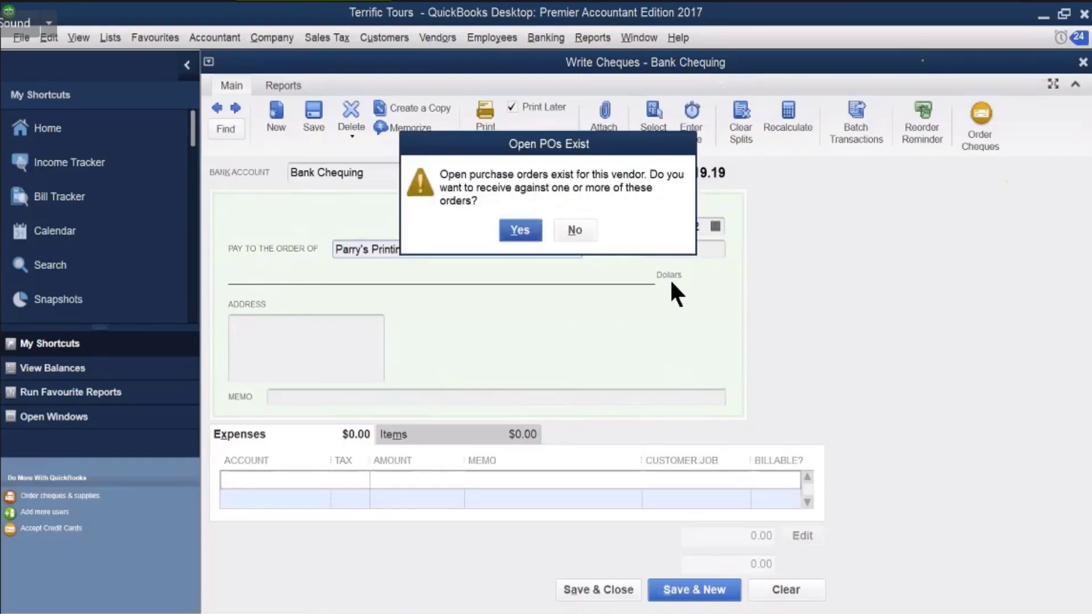
click(576, 230)
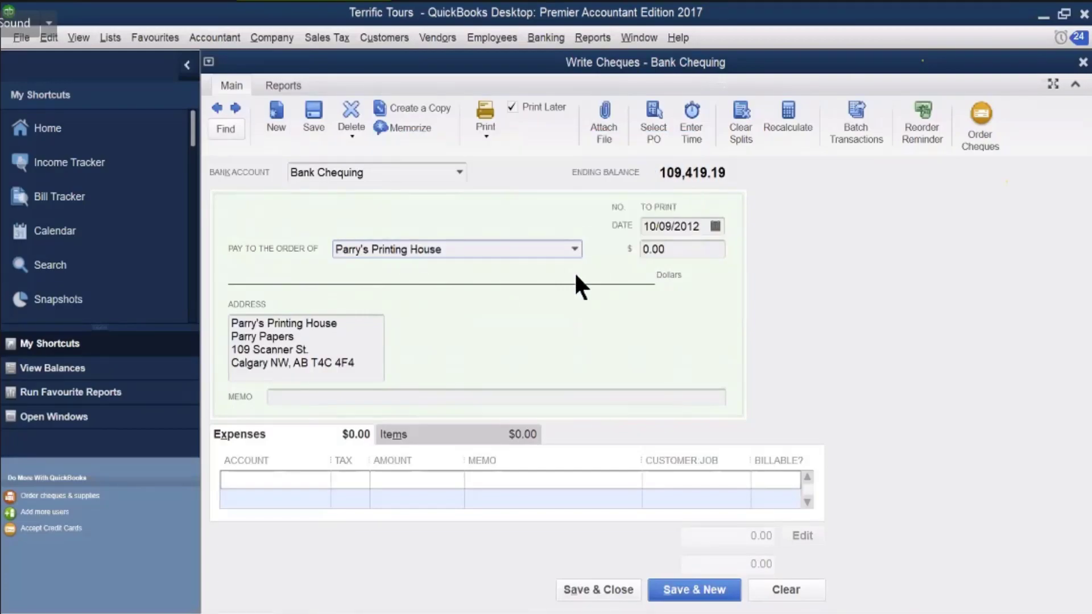
Enter an Accounts Payable expense line of 375 on the Parry's Printing House cheque
click(306, 484)
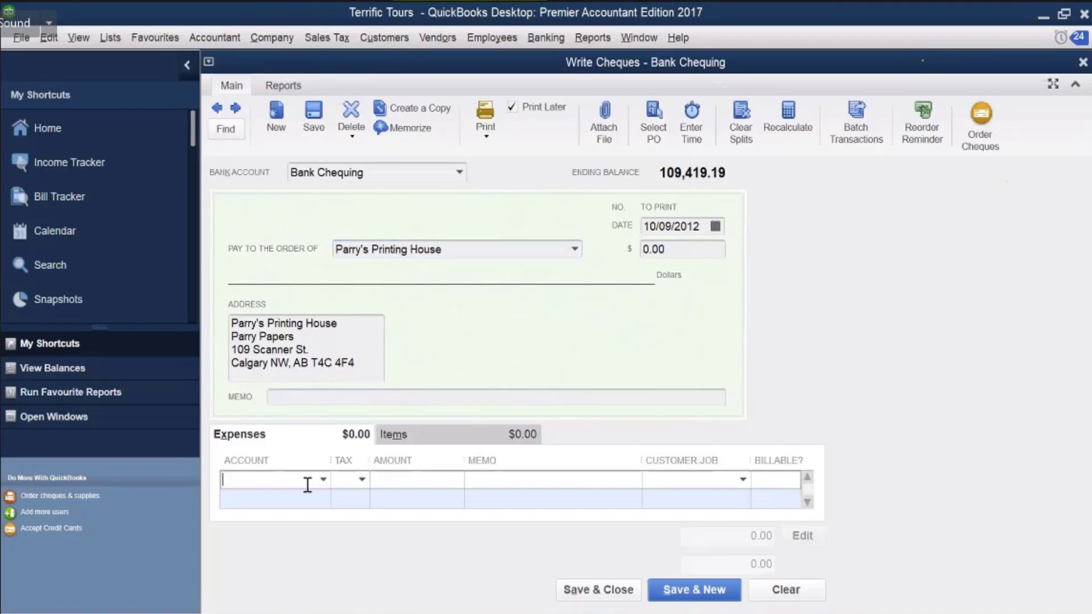
text(Accounts Payable)
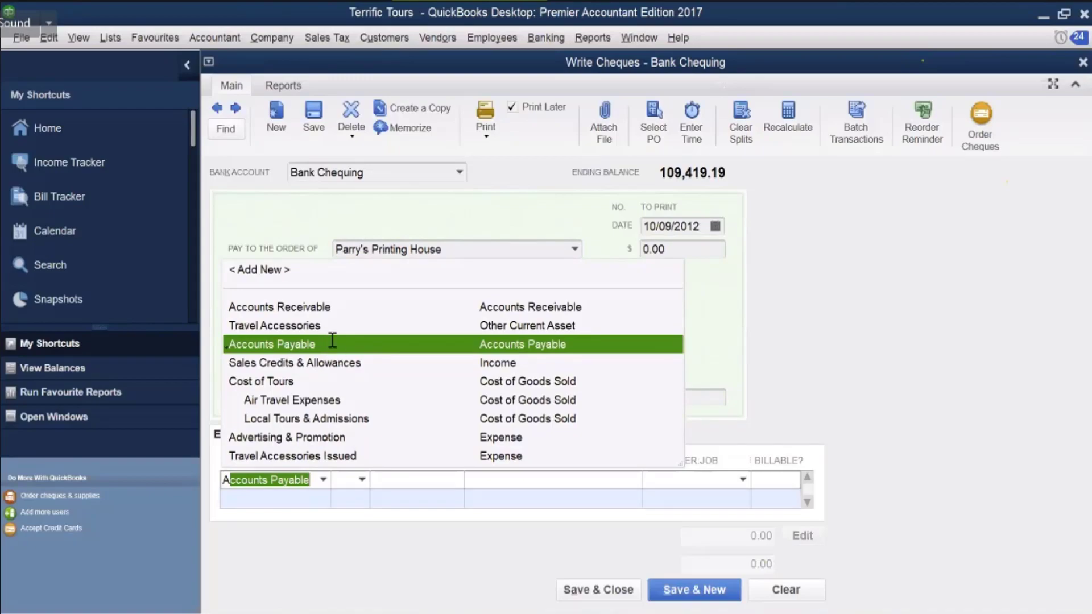
click(332, 343)
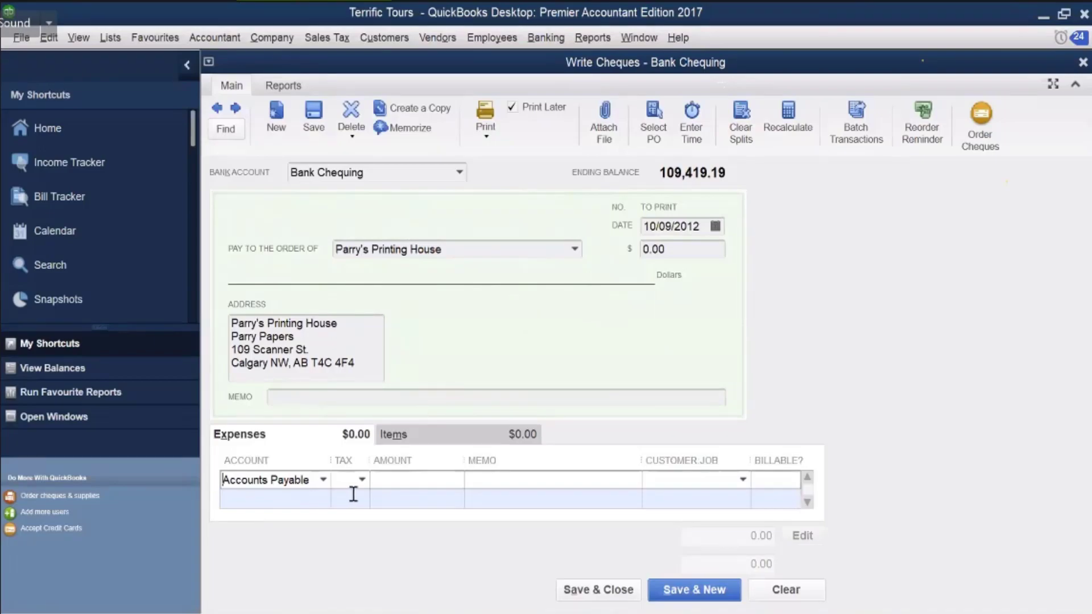
click(403, 478)
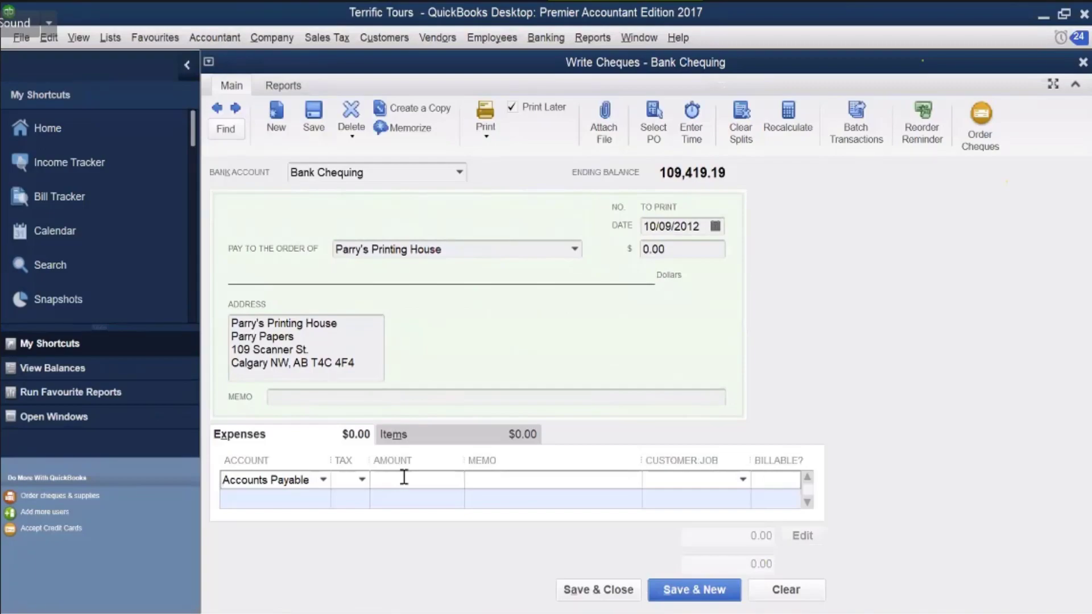
text(375)
Add the line memo PREPAYMENT followed by the purchase order number, and save and close the cheque
click(478, 479)
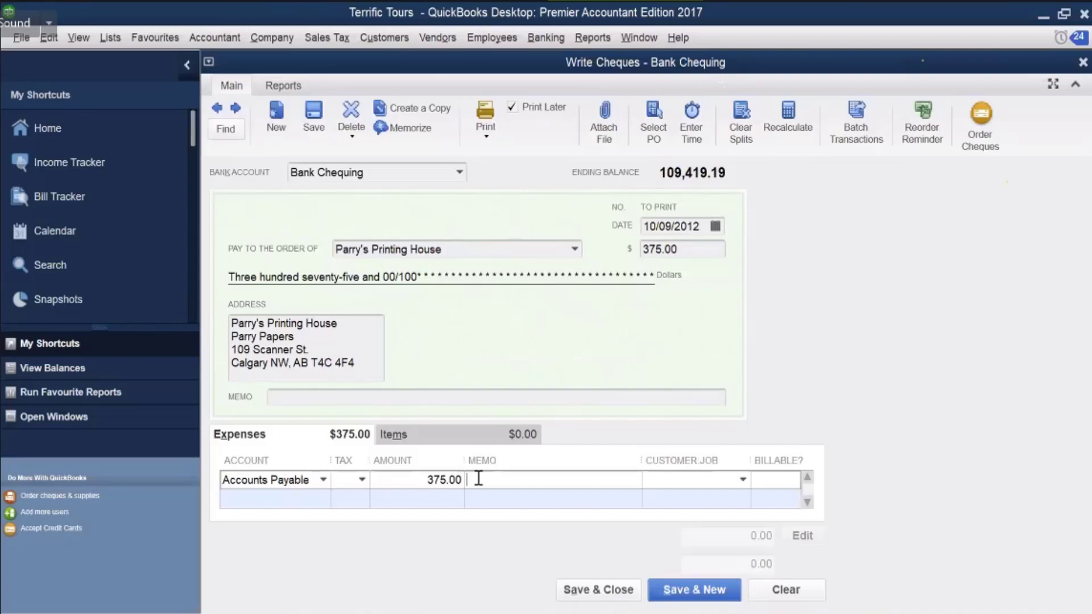
text(PREPAYMENT)
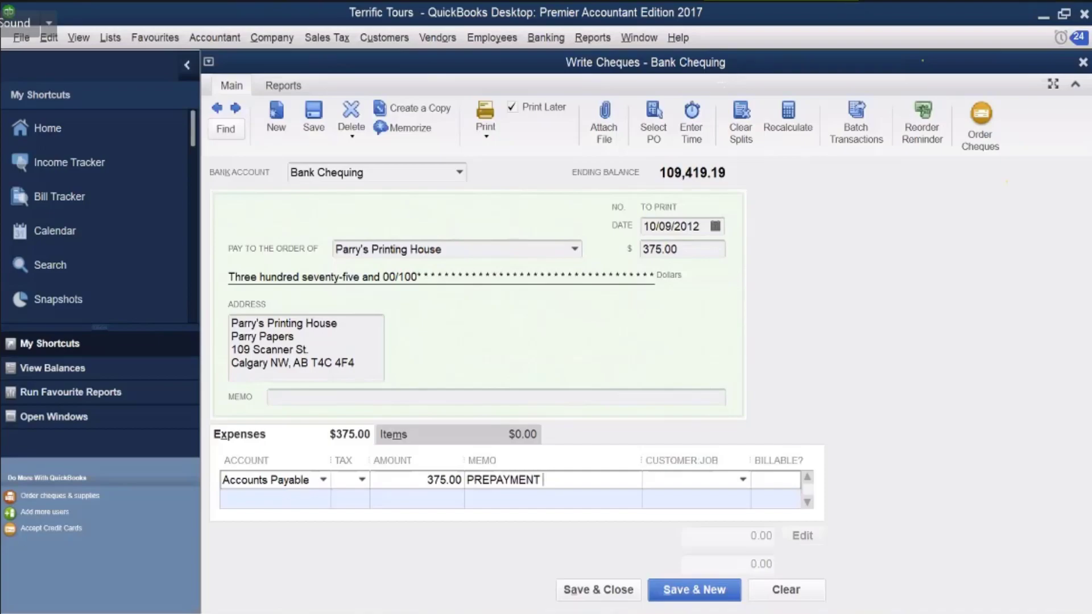
text(PO 31)
click(596, 593)
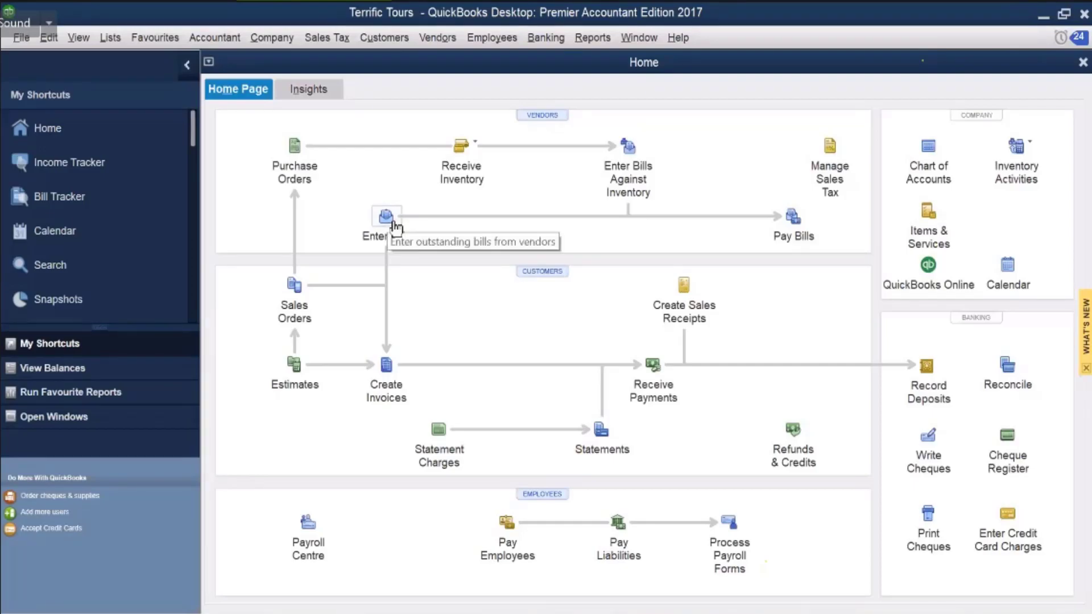
Start a new bill from the vendor Capital Tours
click(386, 217)
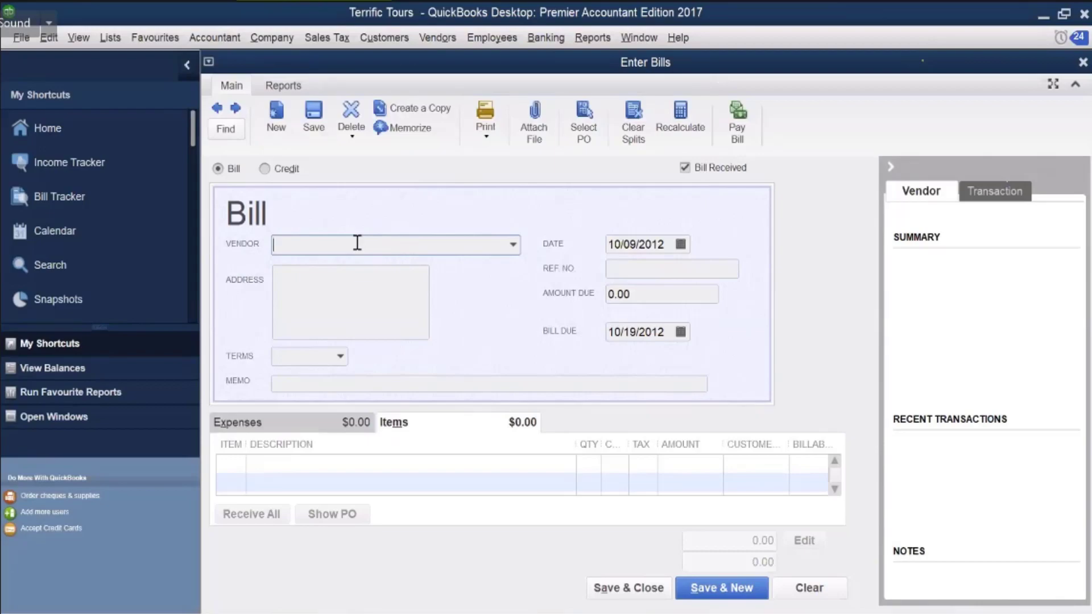
text(Capital Tours)
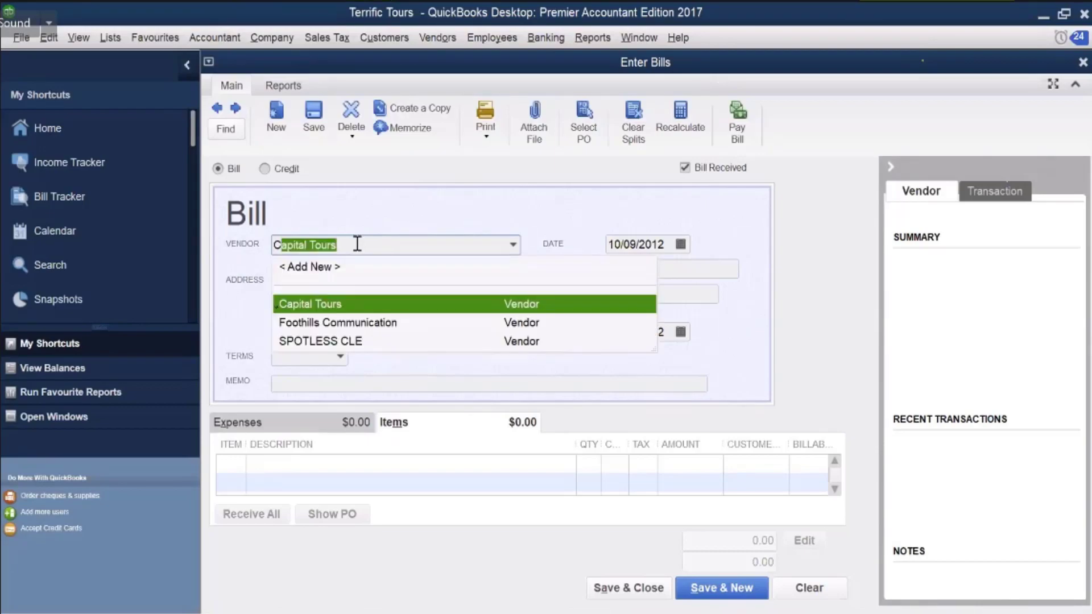
click(351, 303)
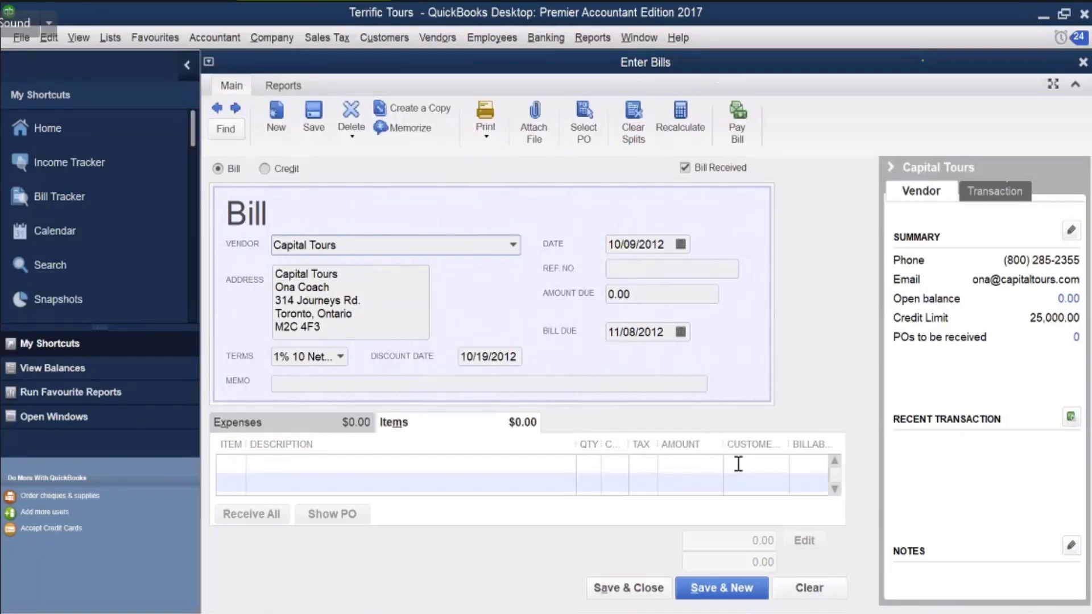
Add the Tour service item to the first item line of the Capital Tours bill
click(318, 466)
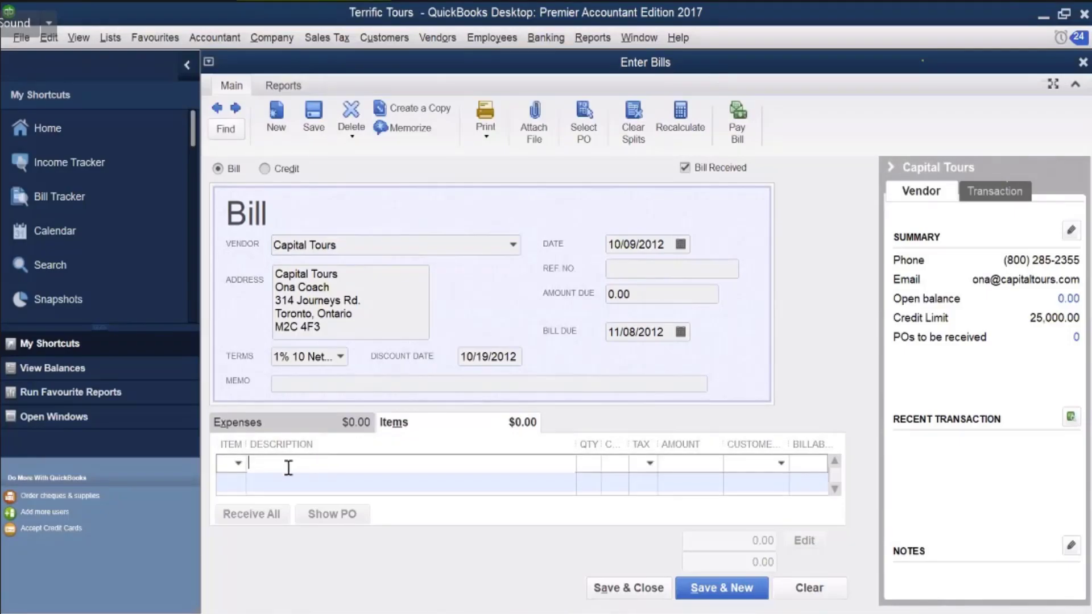
click(238, 463)
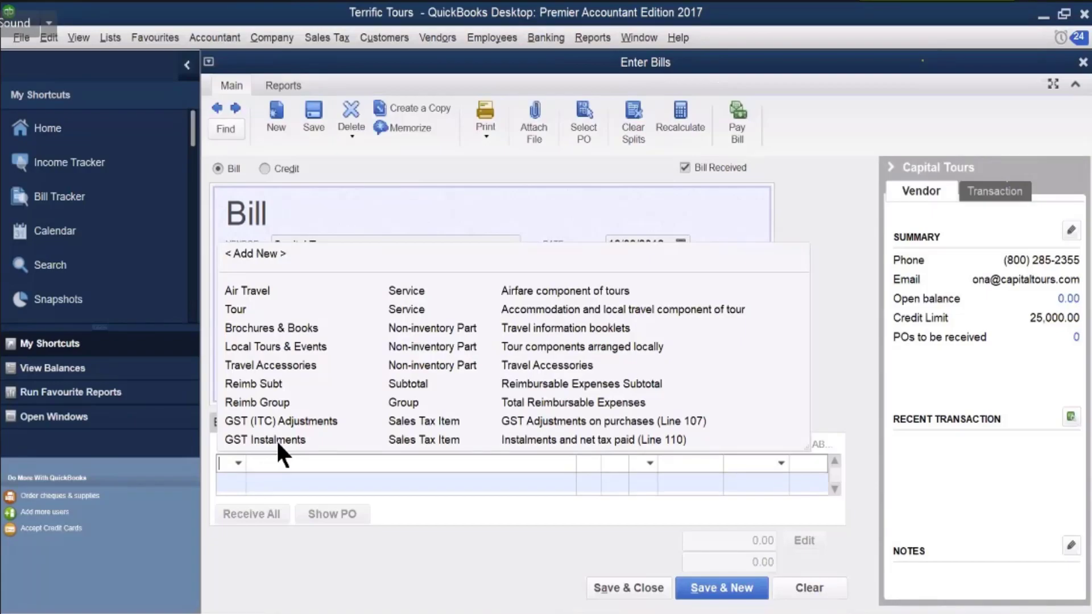
click(237, 310)
click(602, 277)
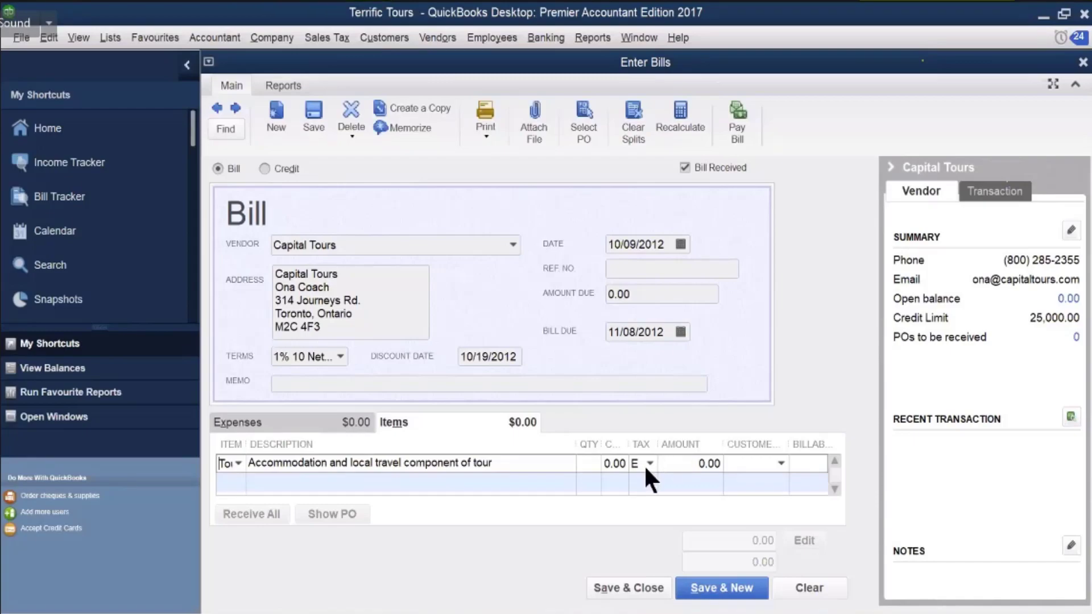
Enter 84000 as the Tour line's amount, agree to update the item's cost, and assign it to Athabaska Alumni Association
click(592, 463)
drag(699, 464, 719, 465)
text(84000)
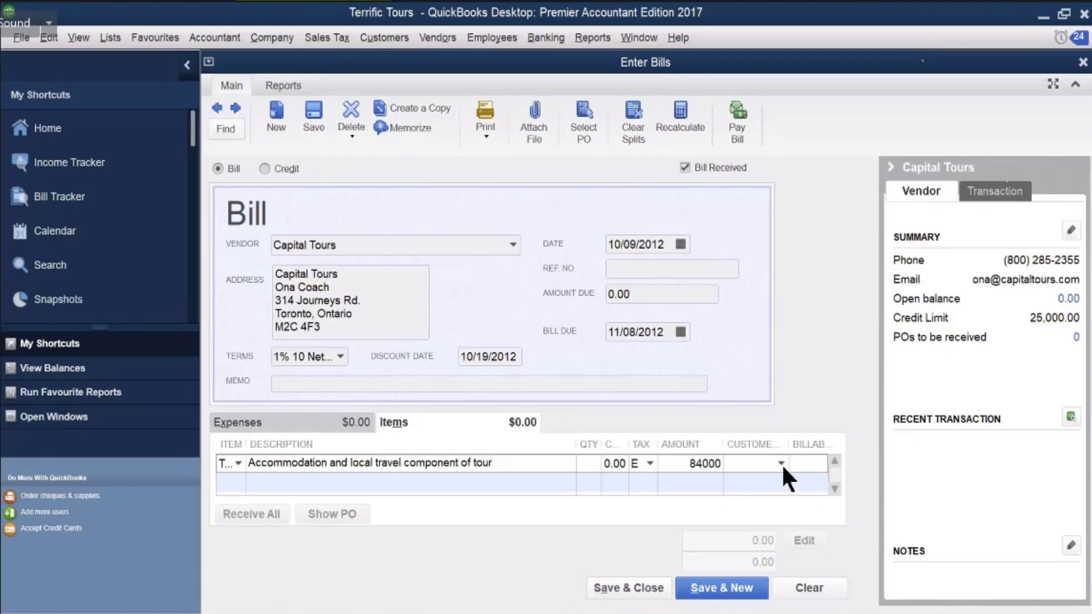
key(Tab)
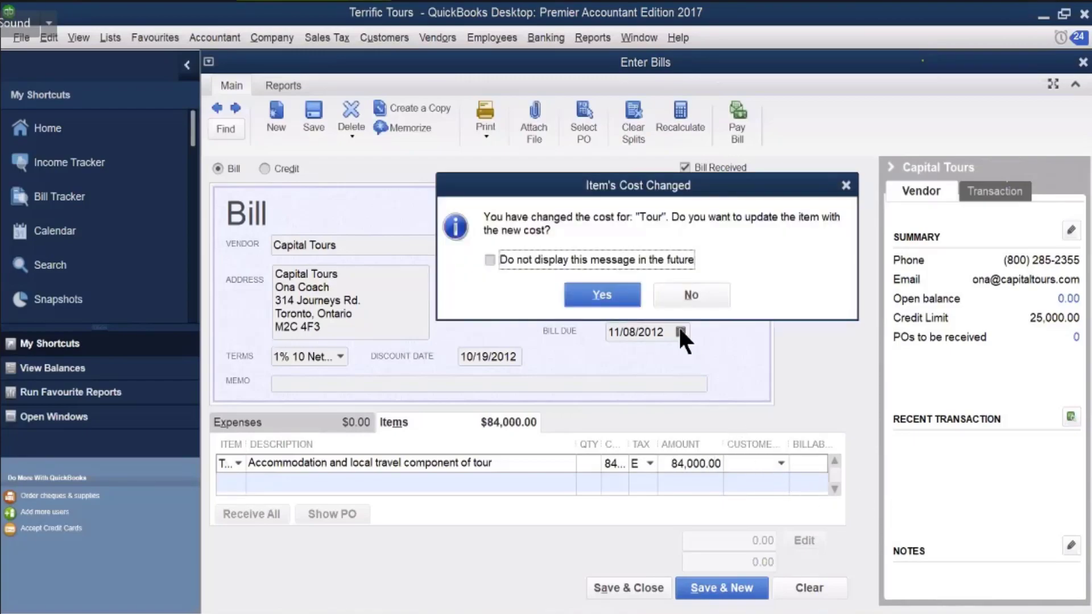
click(608, 289)
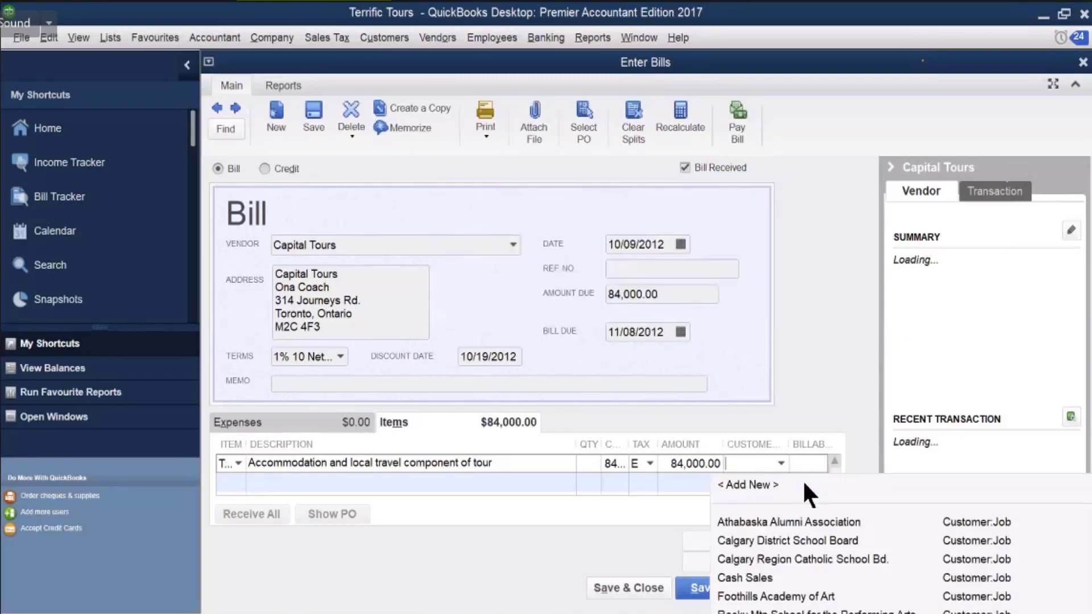
click(773, 518)
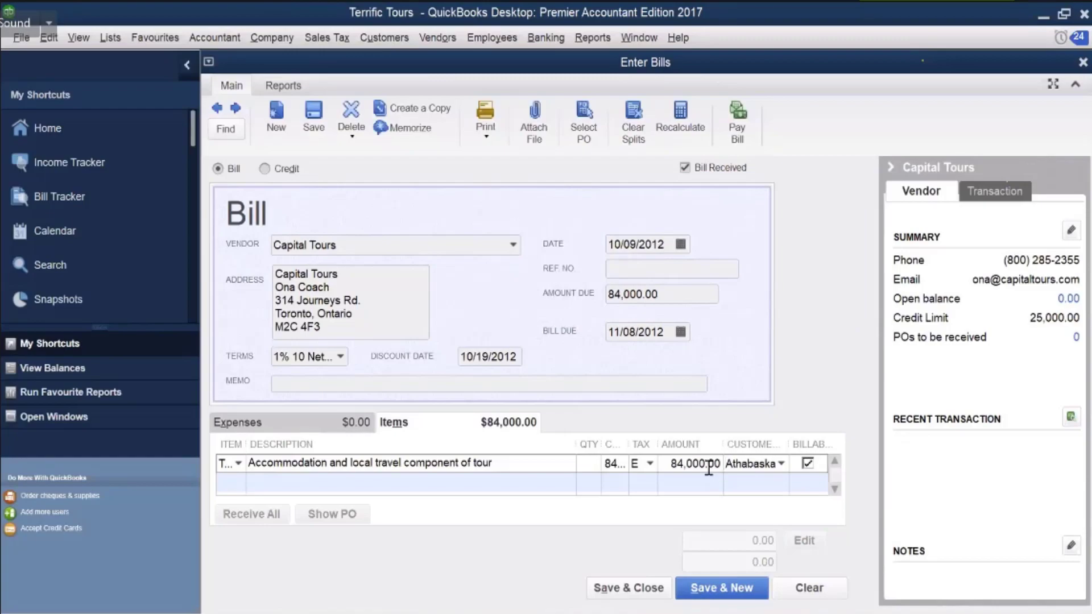
Correct the Tour line's amount to 8,400, accepting the item cost update, and enter 59927 as the bill's reference number
click(707, 467)
key(BackSpace)
click(749, 485)
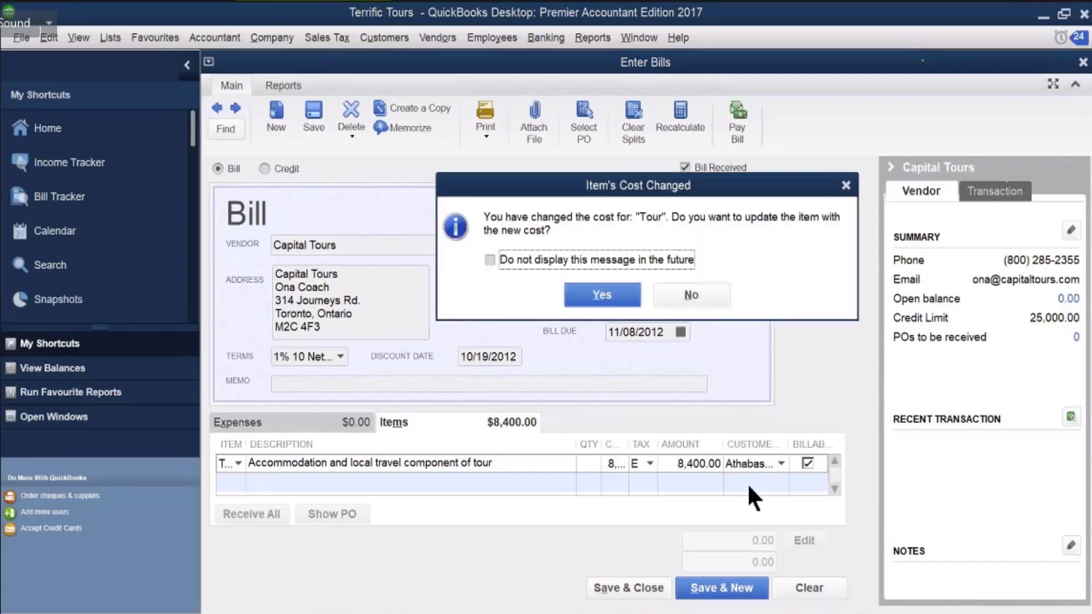
click(613, 291)
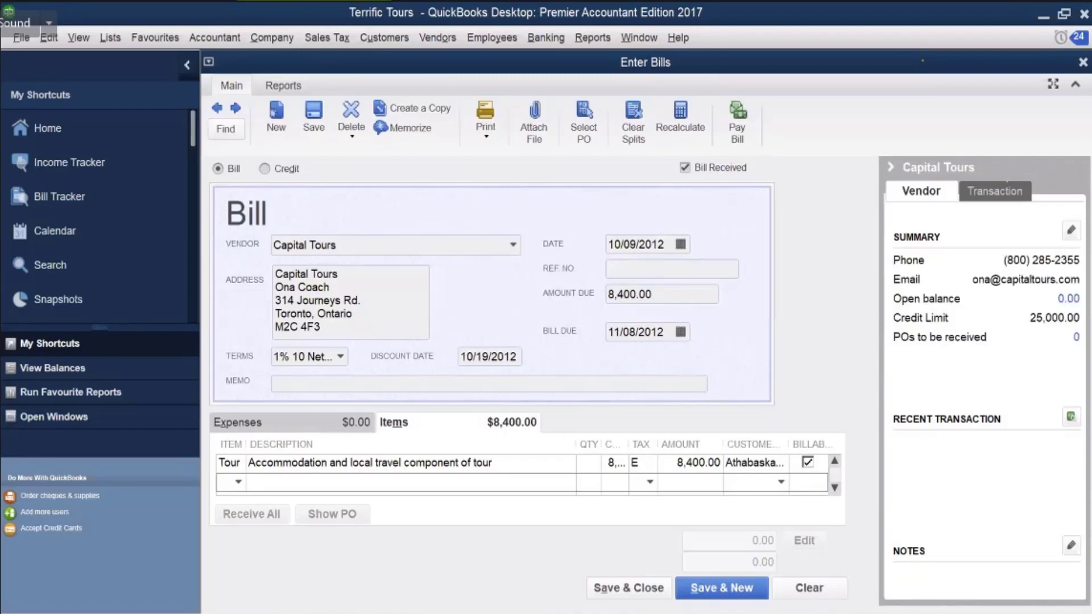
click(615, 268)
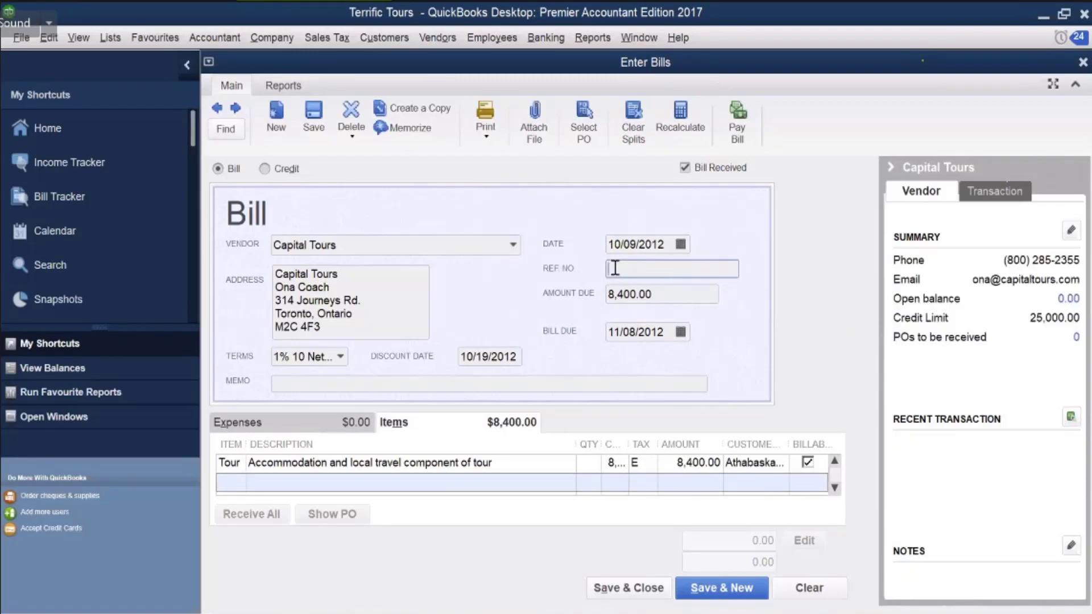
text(59927)
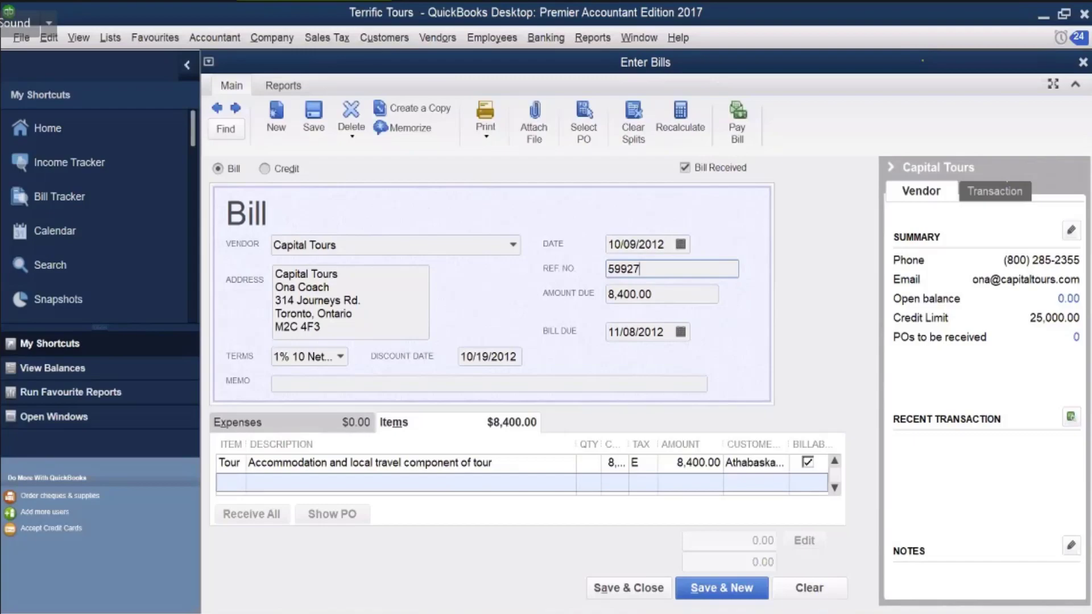